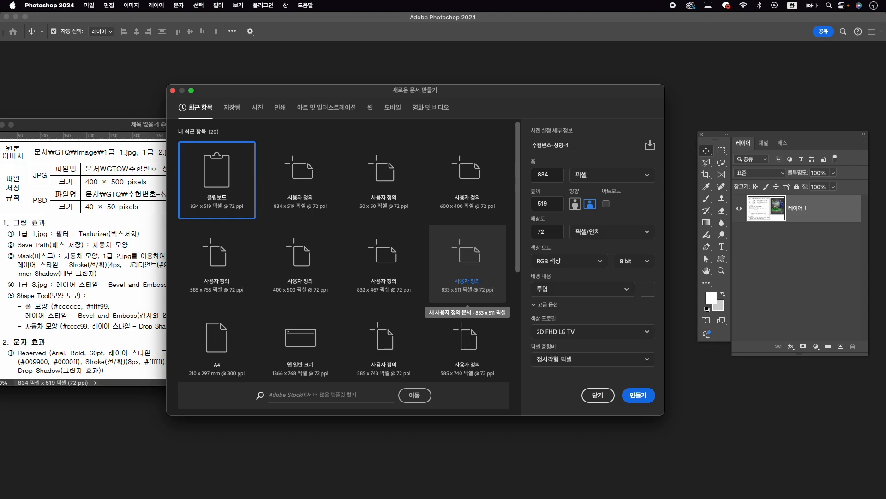
- Create a 400 x 500 pixel document with a white background and place its window beside the reference sheet
type("400")
key("Tab")
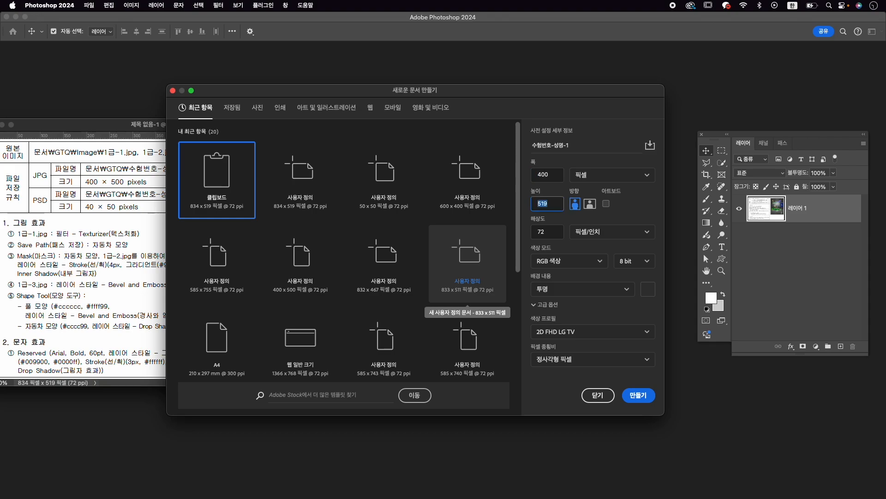
key("Tab")
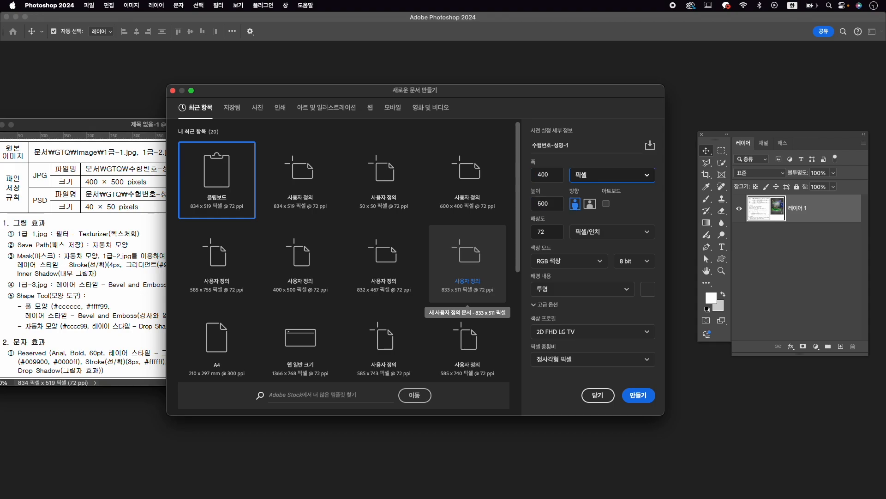
left_click(590, 294)
left_click(572, 316)
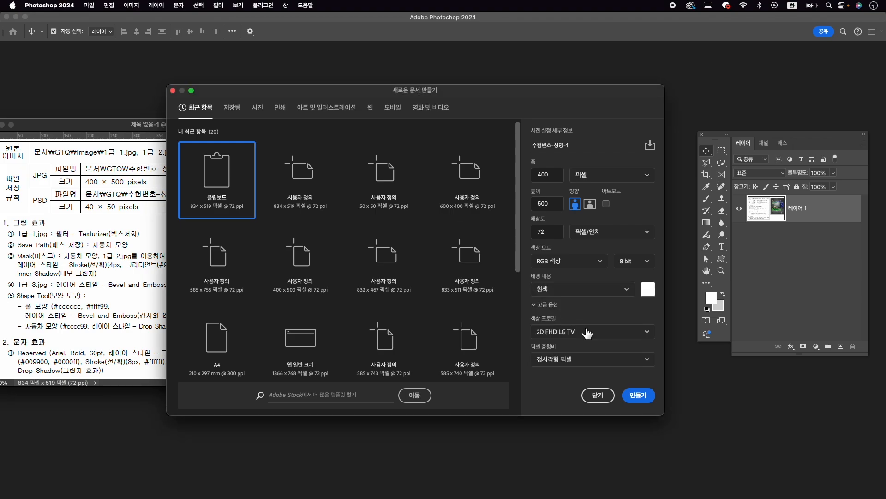
left_click(638, 395)
left_click_drag(132, 61, 505, 112)
double_click(506, 112)
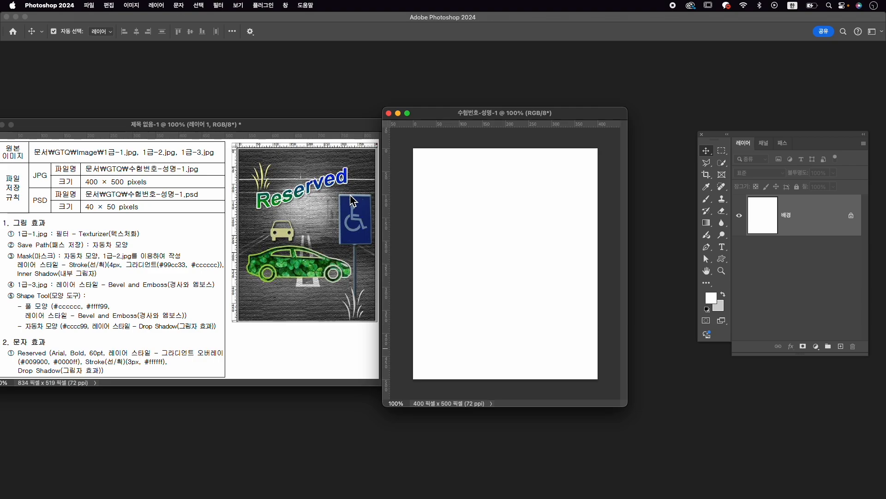
- Open 1급-1.jpg from the GTQ Image folder and move its window clear of the written instructions
key("super+o")
left_click(387, 131)
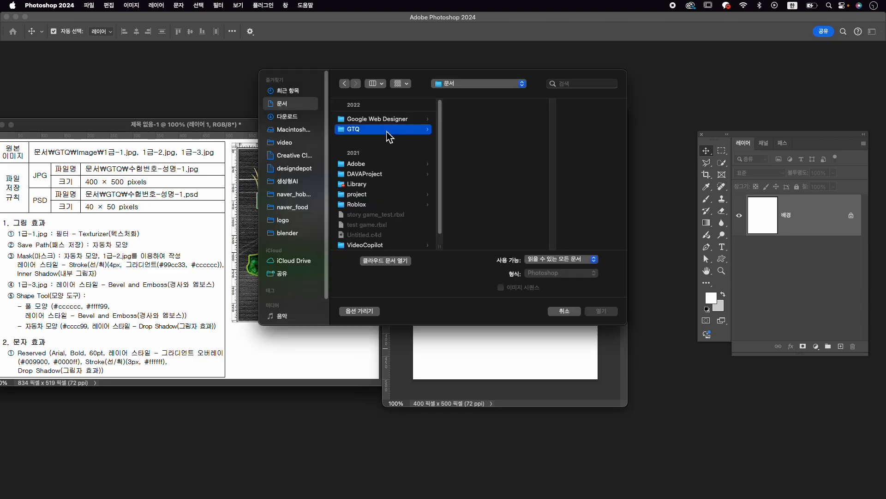
left_click(511, 121)
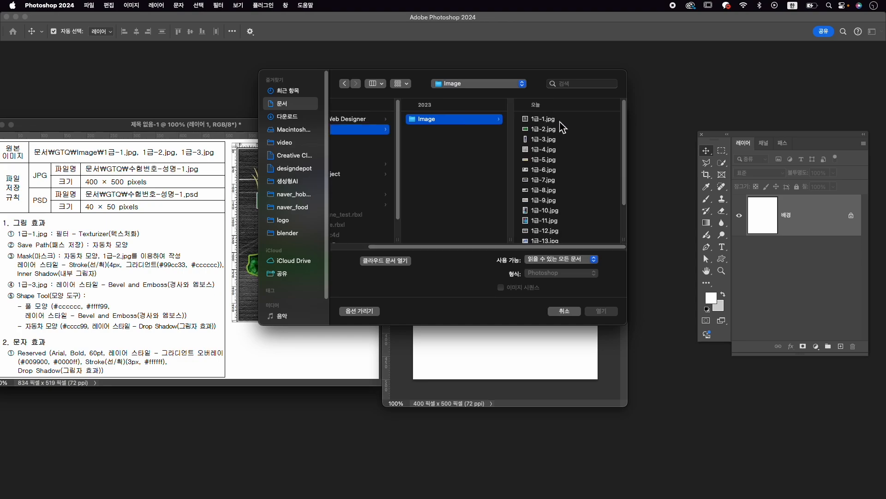
left_click(563, 122)
left_click(601, 311)
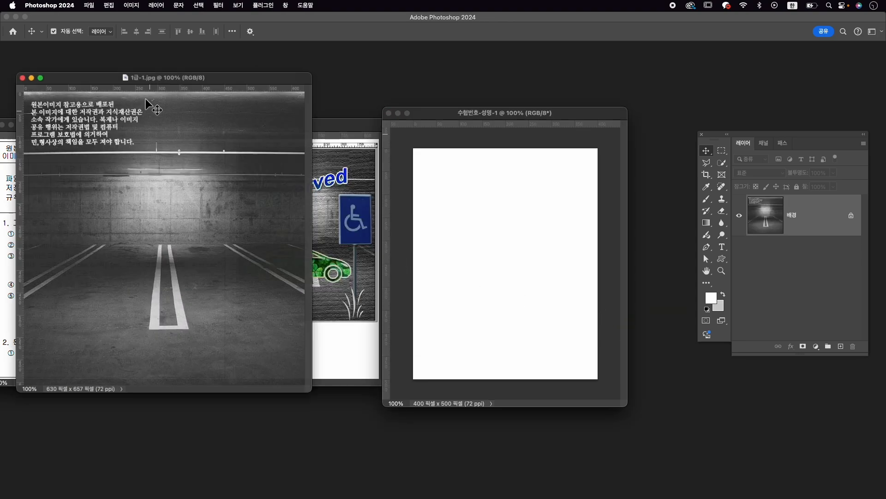
left_click_drag(181, 78, 384, 81)
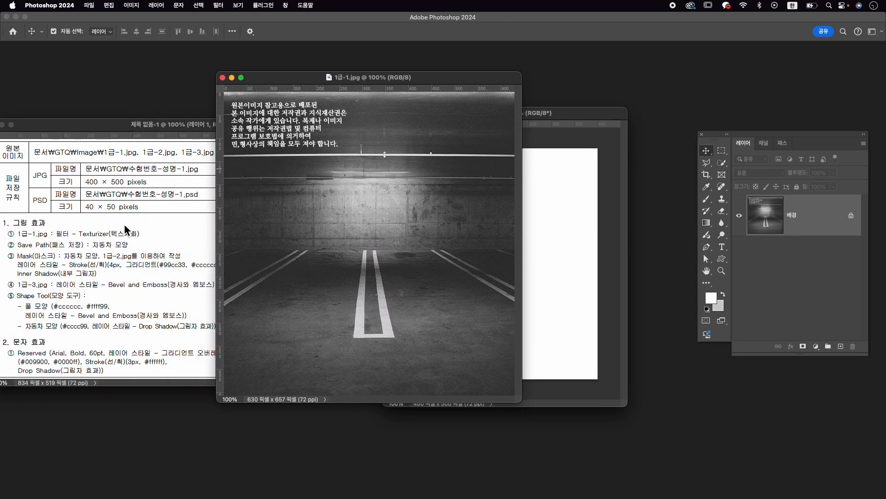
- Apply the Texturizer (텍스처화) filter with the Canvas texture, 100% scaling and relief 4 to the parking-lot image
left_click(219, 5)
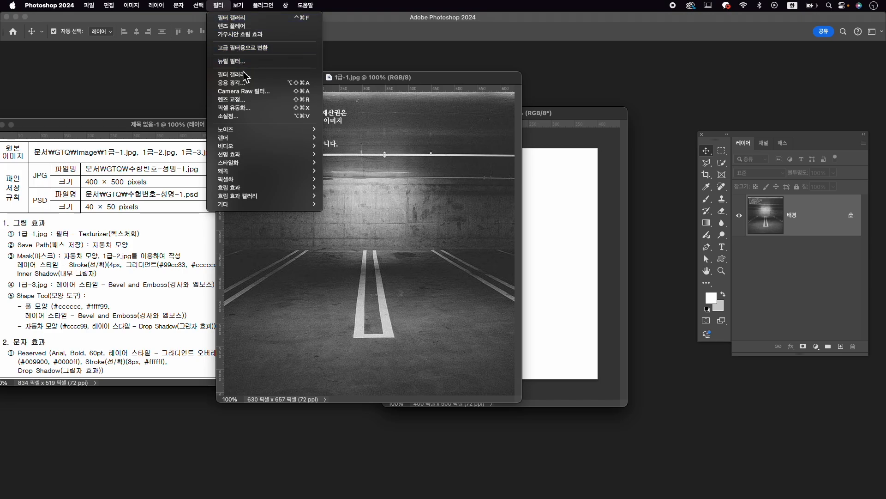
left_click(223, 74)
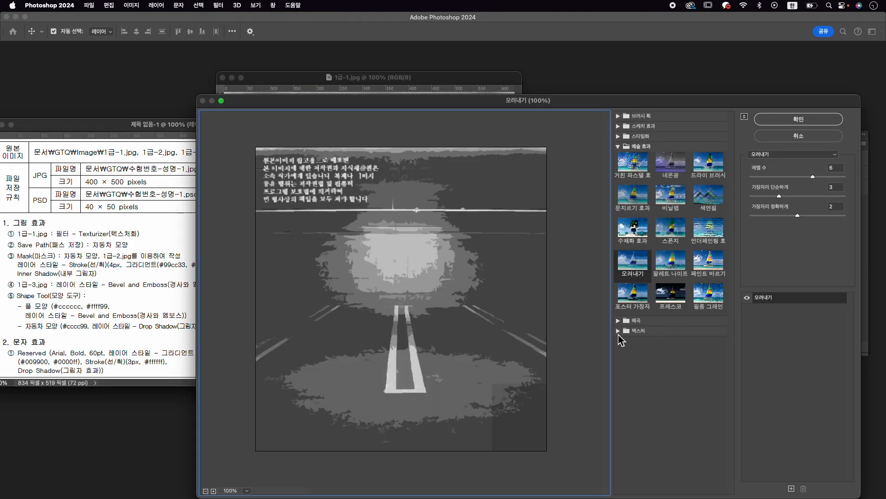
left_click(619, 331)
left_click(707, 375)
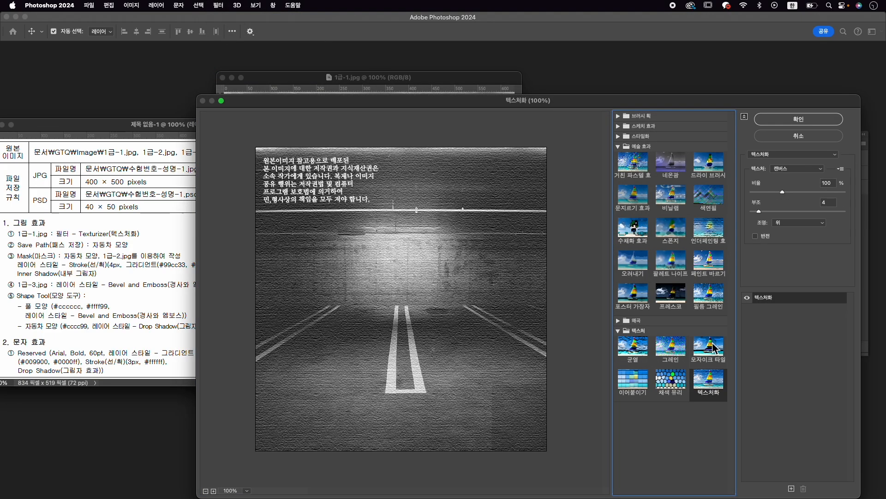
left_click(798, 119)
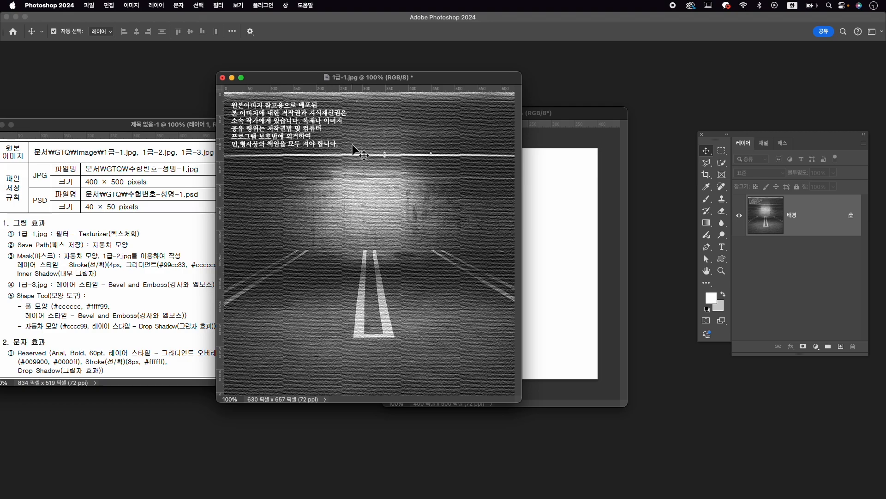
- Paste the textured parking-lot image into 수험번호-성명-1 and close 1급-1.jpg without saving
left_click(566, 263)
key("ctrl+v")
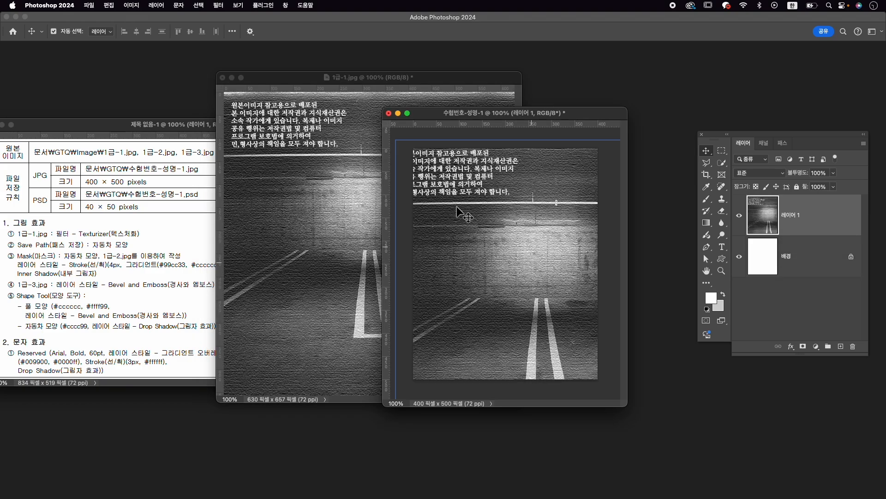
left_click(223, 78)
left_click(474, 199)
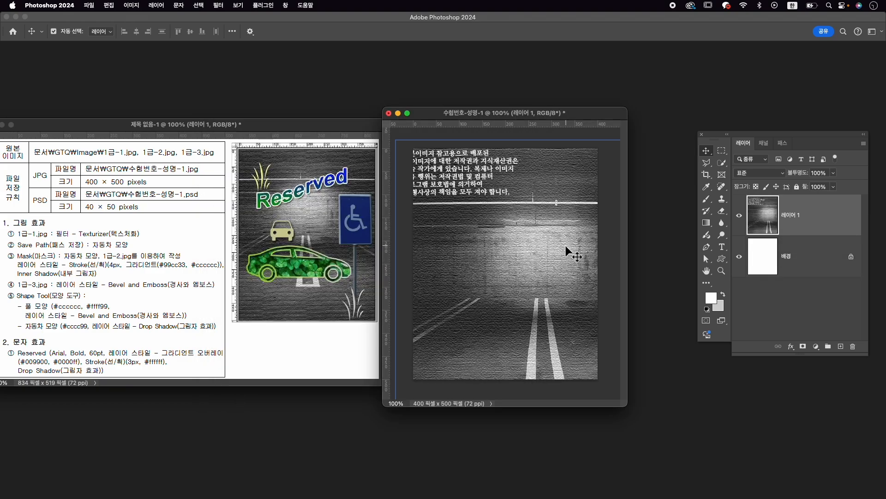
- Position the pasted parking-lot layer on the canvas and scale it to 77% with Free Transform
left_click_drag(524, 278, 501, 236)
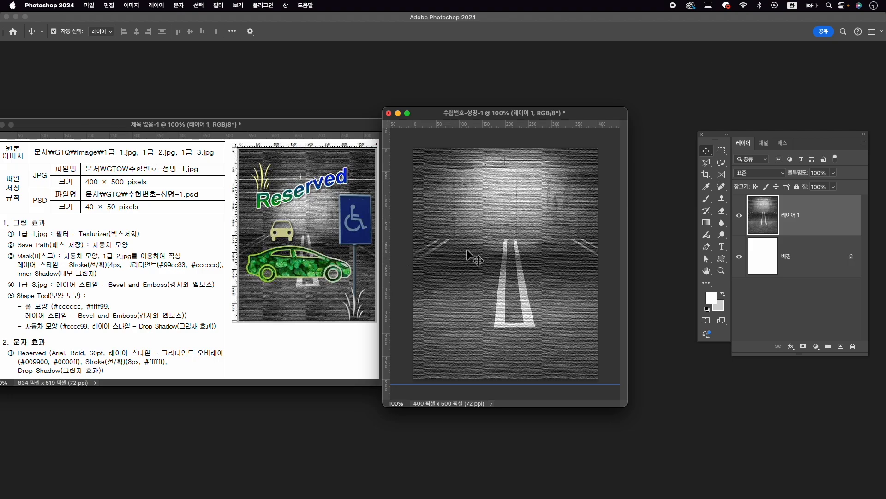
left_click_drag(499, 254, 498, 276)
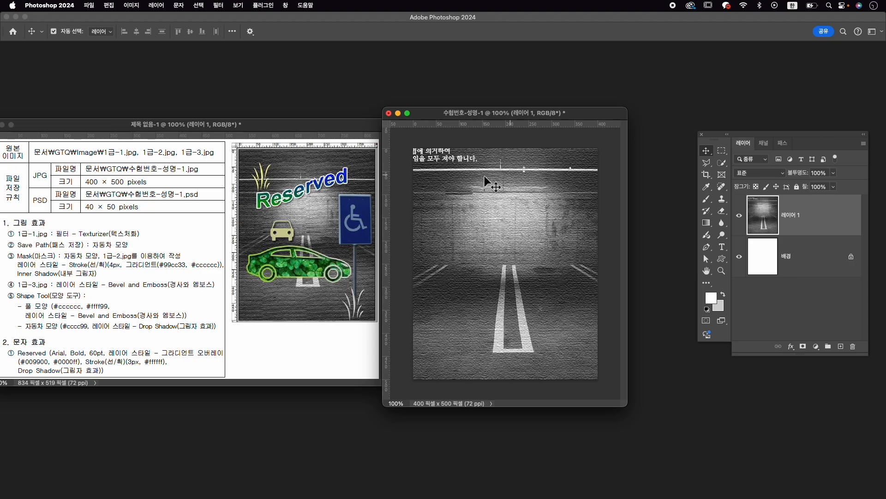
key("super+t")
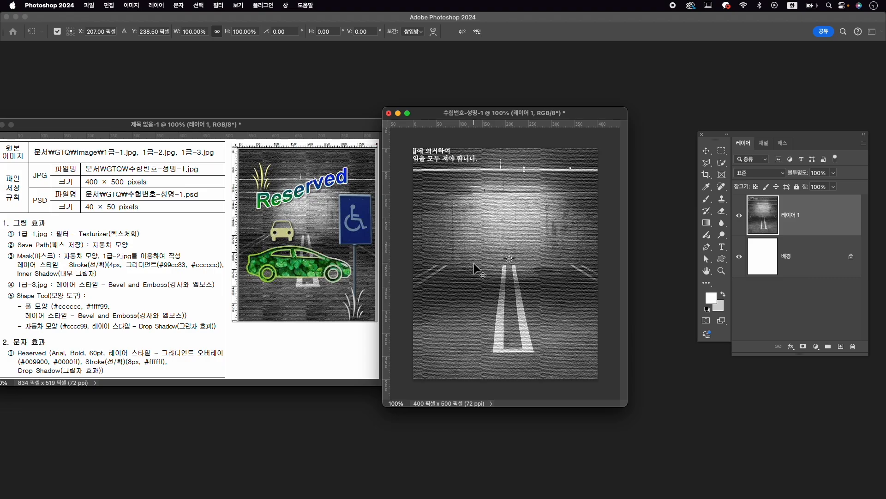
scroll(474, 262, "down", 1)
scroll(473, 262, "down", 1)
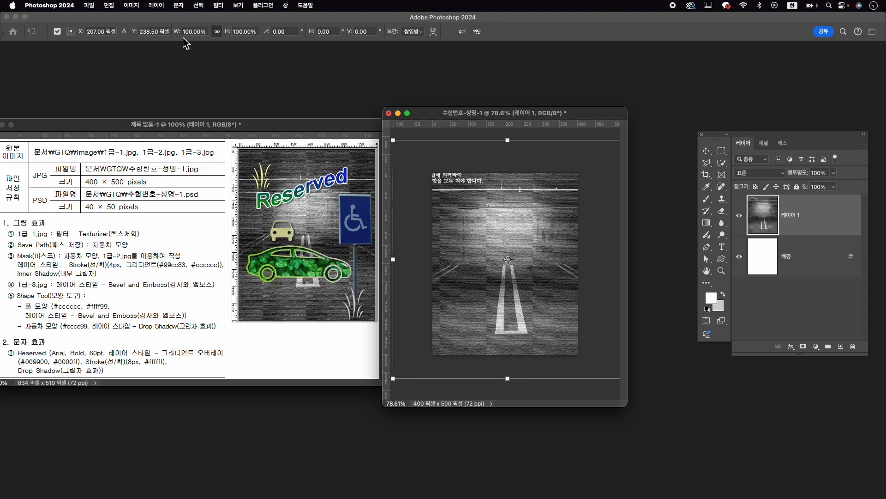
left_click_drag(178, 34, 168, 37)
left_click_drag(525, 218, 523, 221)
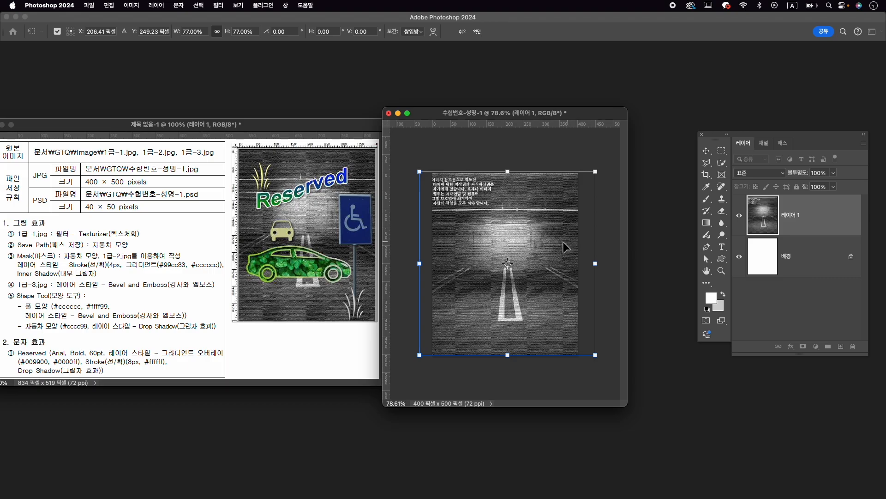
- Enlarge the parking-lot layer to 81.43% and shift it to X 201.50, Y 234.50 px to match the reference
scroll(562, 242, "up", 3)
scroll(561, 242, "down", 1)
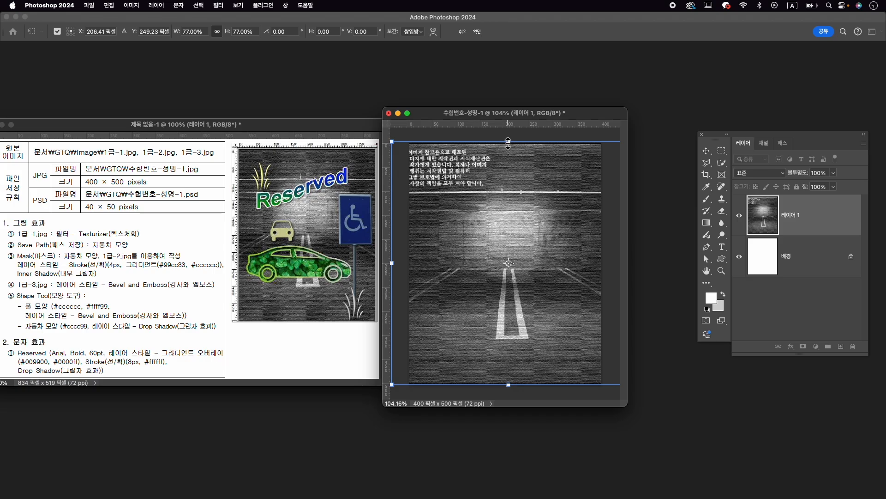
left_click_drag(510, 144, 510, 137)
left_click_drag(523, 190, 523, 185)
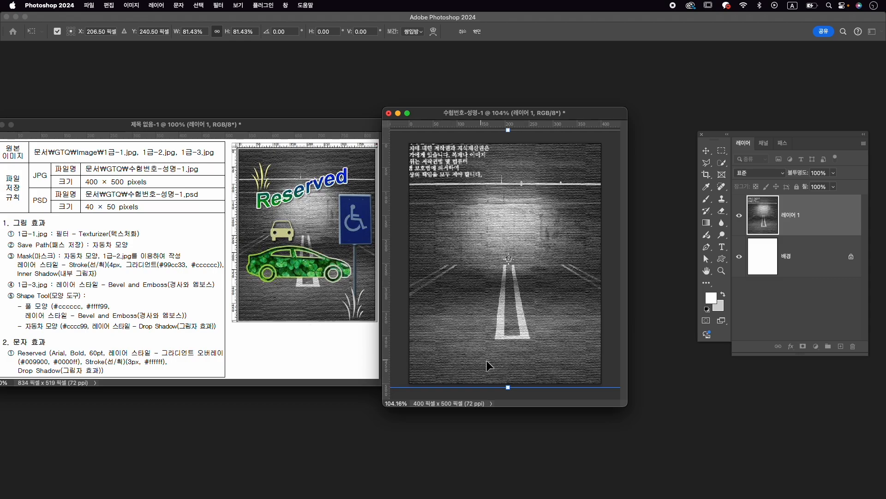
key("Up")
key("Up")
key("Up")
key("Up")
key("Up")
key("Up")
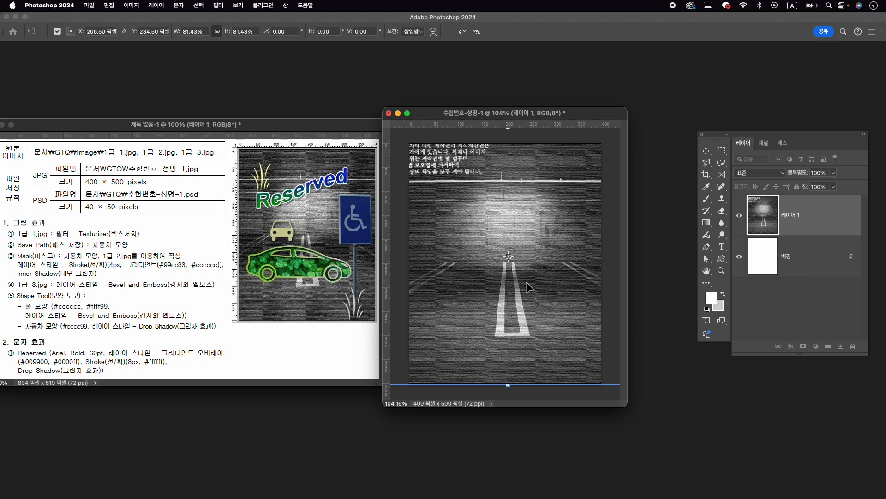
left_click_drag(527, 281, 525, 281)
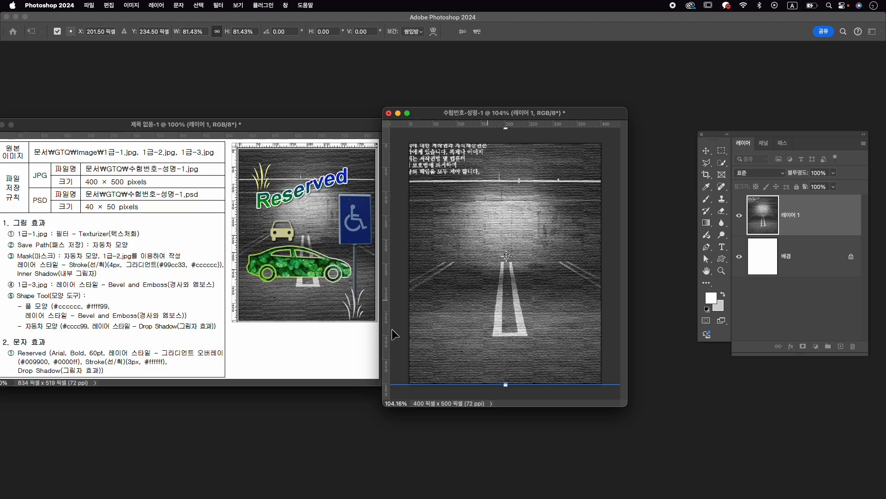
key("Return")
- Rename the parking-lot layer as 1-1
double_click(797, 215)
type("1-1")
key("Return")
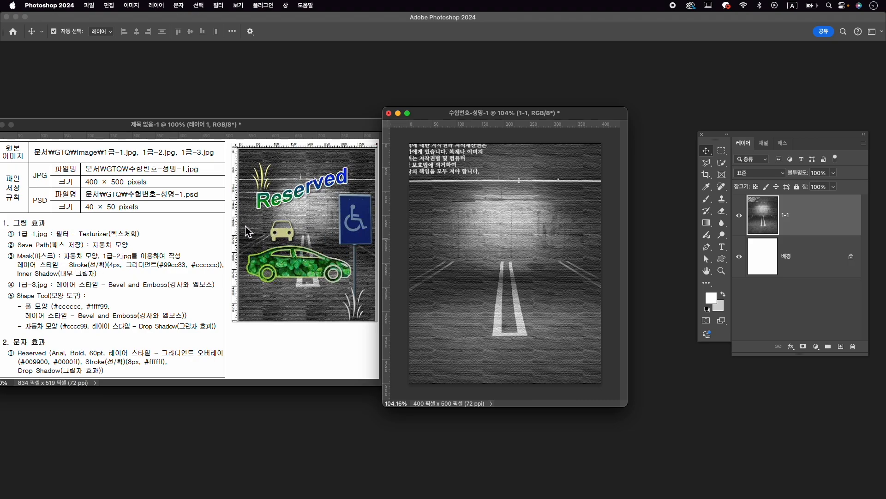
- Add two horizontal and two vertical guides framing the area where the reference shows the green car
left_click_drag(483, 128, 514, 278)
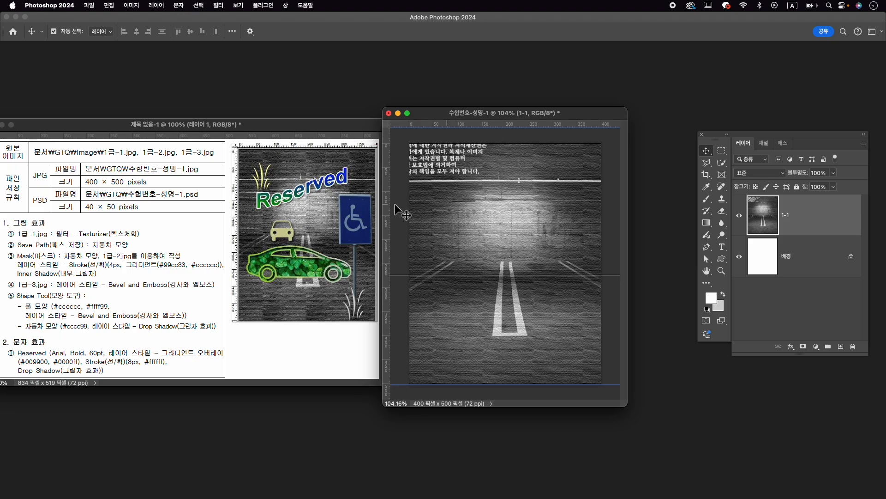
key("super")
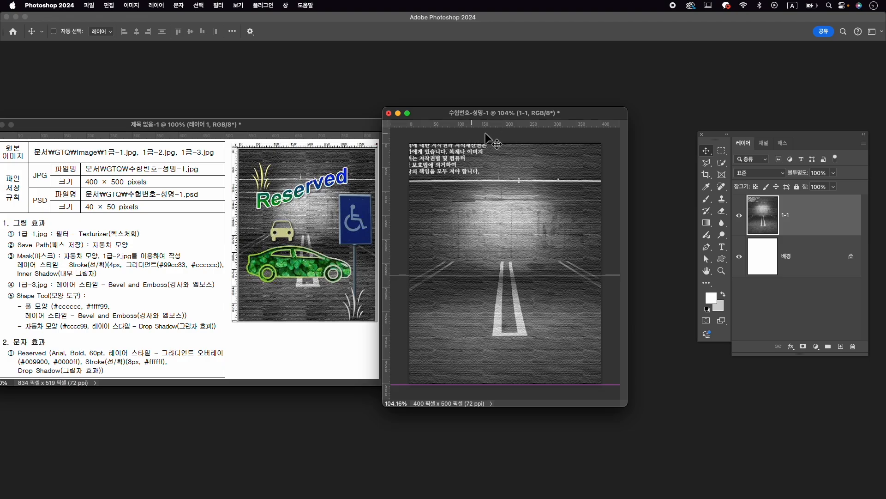
left_click_drag(482, 125, 455, 328)
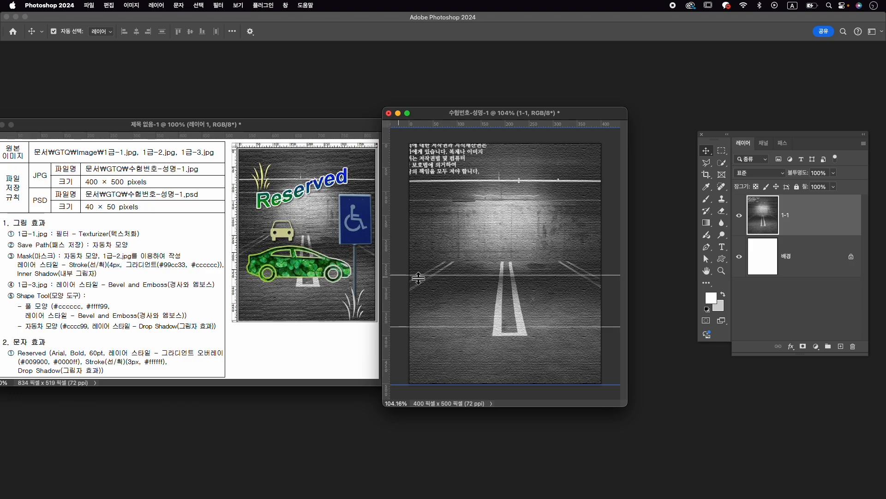
left_click_drag(387, 267, 577, 273)
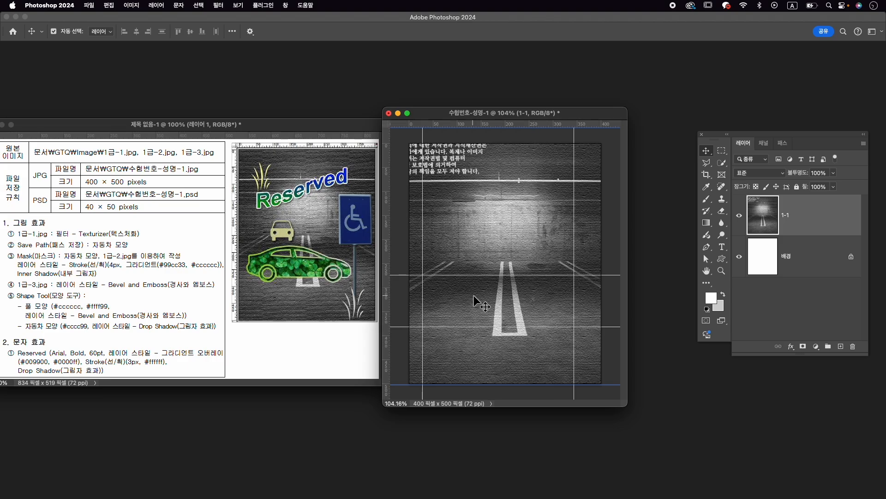
- Enlarge the document window and set the Pen tool to Shape mode with a black (000000) fill
scroll(532, 332, "up", 2)
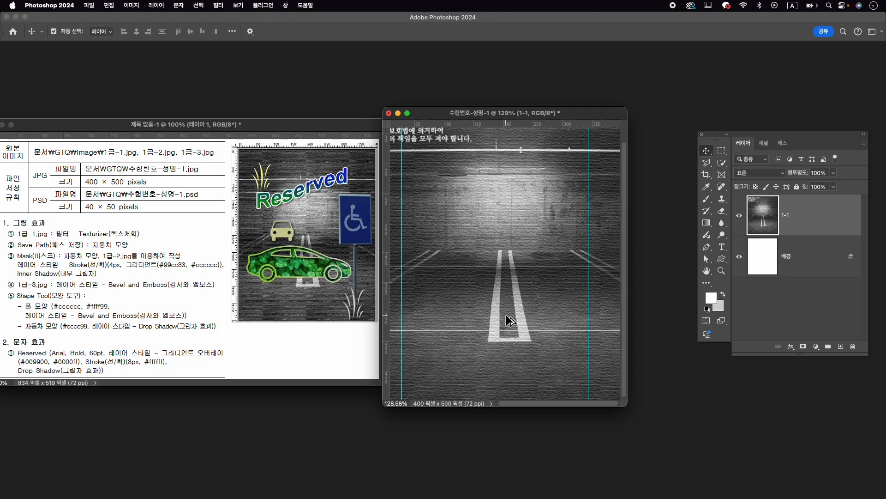
scroll(510, 317, "up", 3)
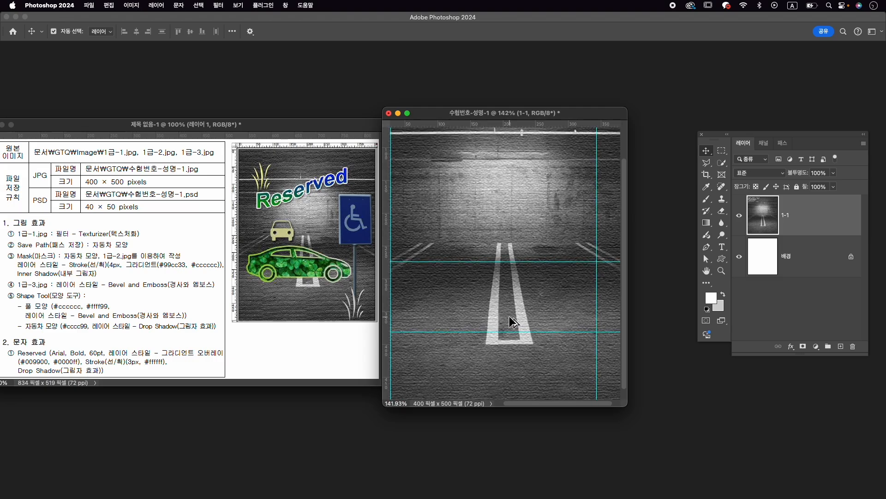
left_click_drag(625, 406, 669, 438)
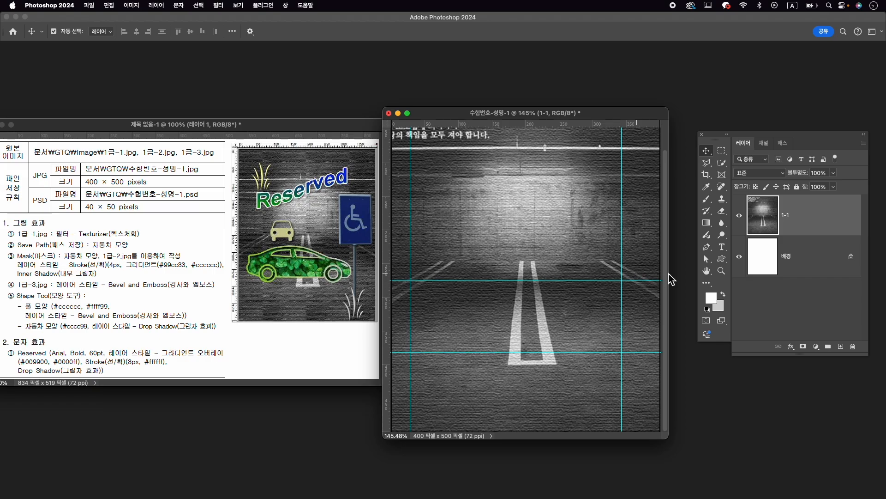
key("p")
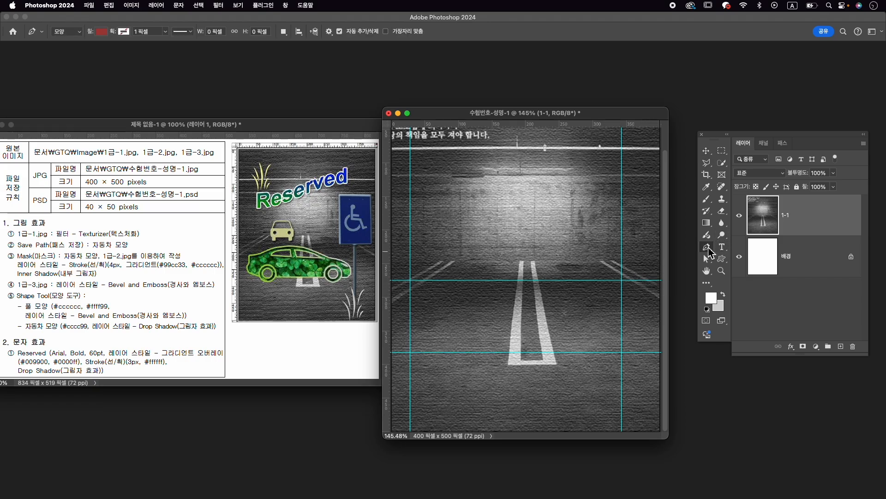
left_click(69, 32)
left_click(67, 30)
left_click(101, 32)
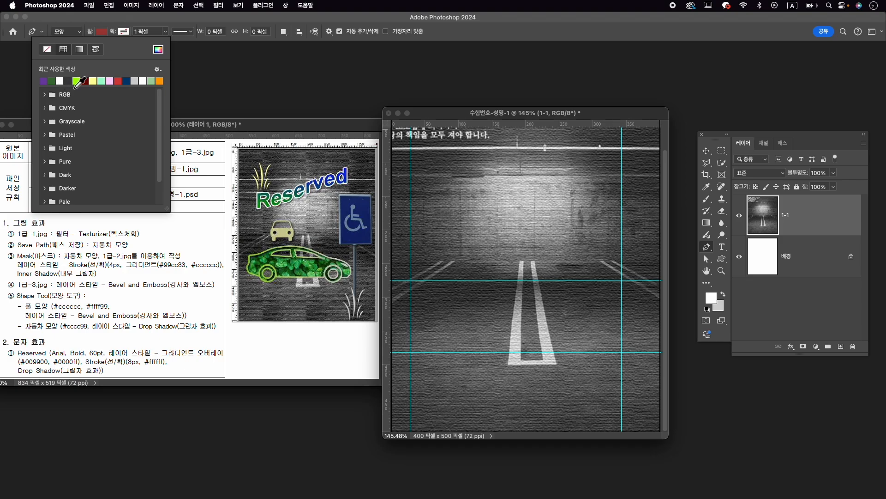
left_click(158, 49)
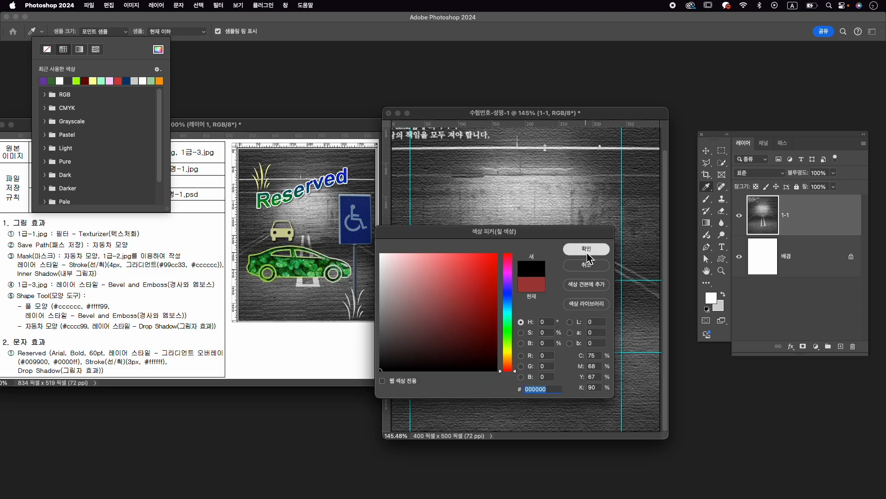
left_click(586, 250)
left_click(150, 26)
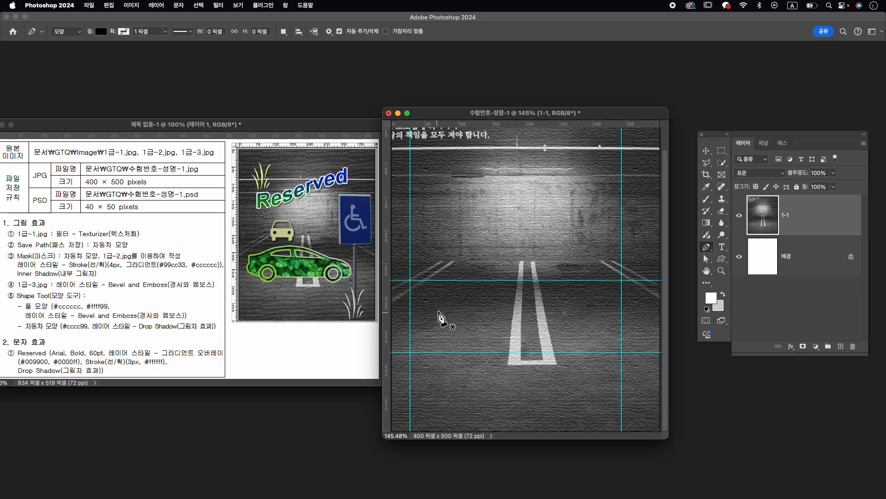
- Draw the car's upper outline as a Pen shape, from the left end over the curved roof to the right end at the guides
left_click(412, 307)
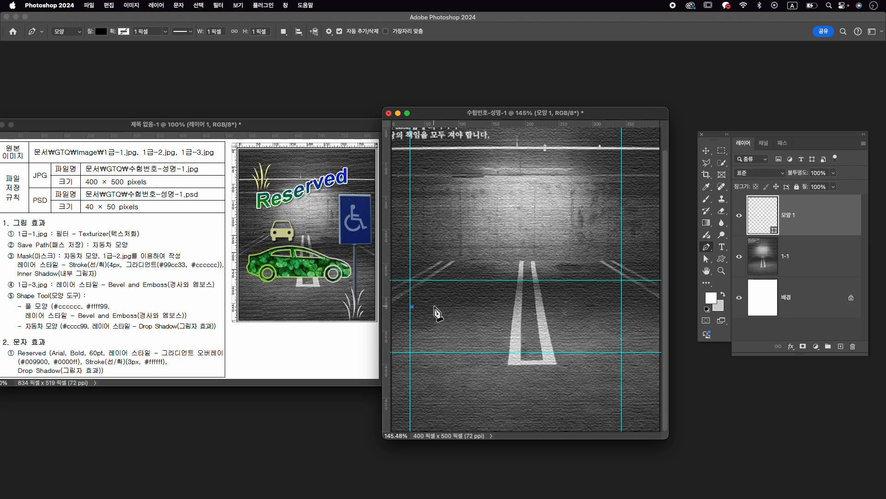
left_click(434, 306)
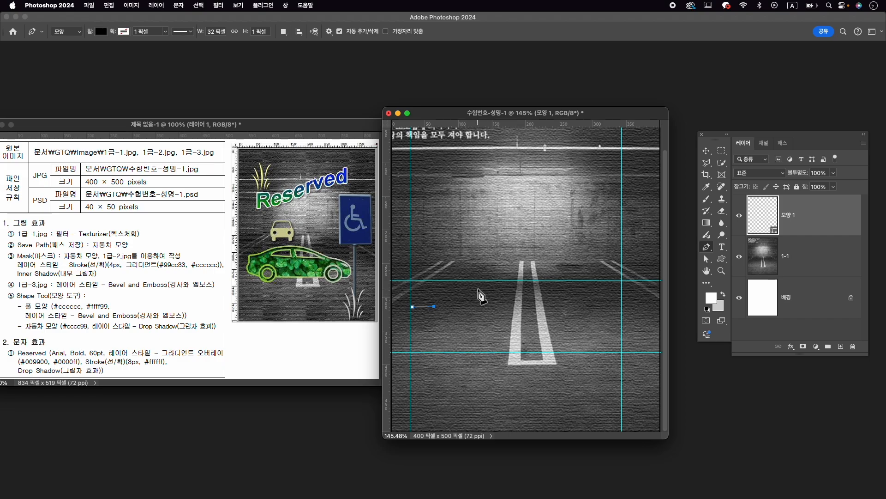
left_click_drag(491, 283, 533, 279)
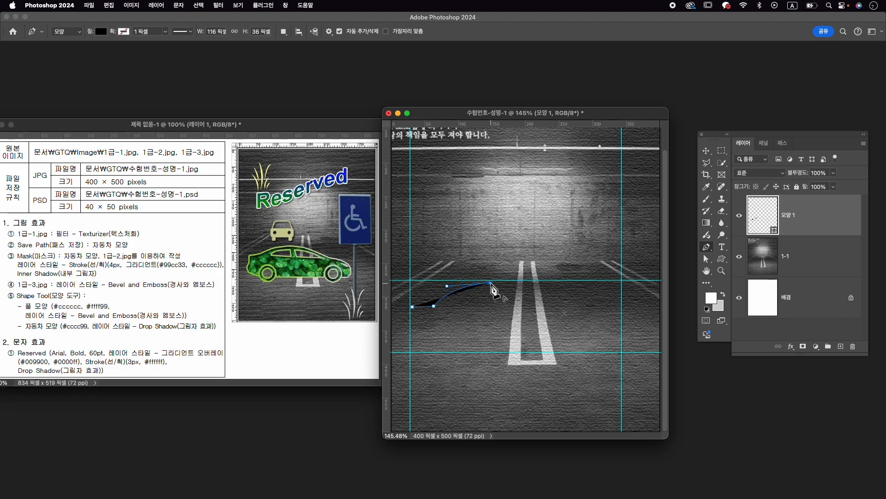
left_click(575, 304)
left_click_drag(577, 307, 594, 323)
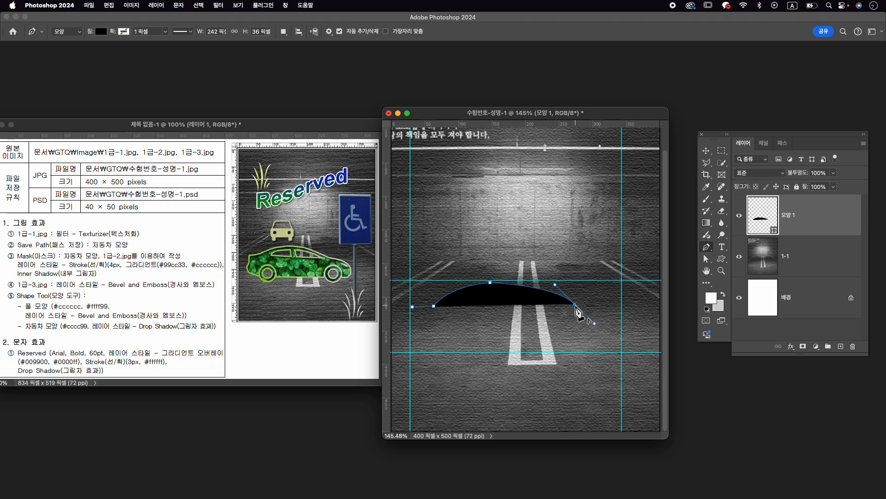
left_click(575, 305)
left_click_drag(622, 328, 622, 353)
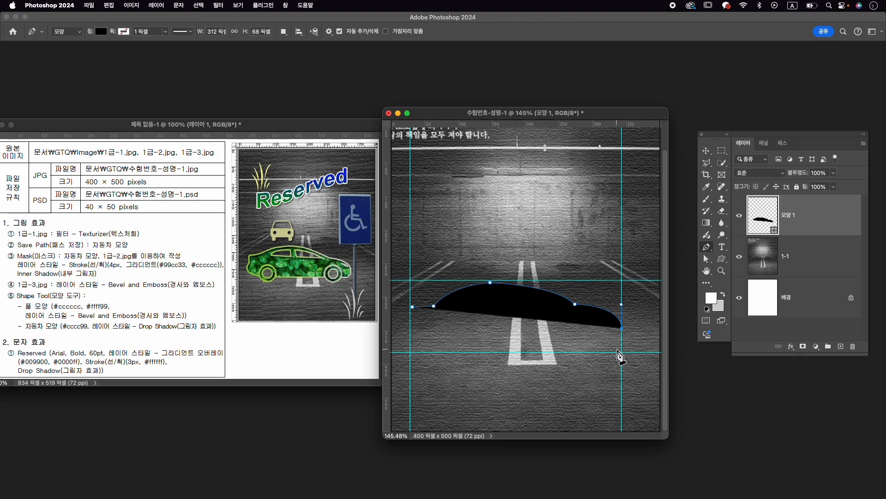
- Complete the car body with a rounded lower right corner, straight underside and curved left end, closing the shape at about 316 × 91 px
left_click_drag(618, 347, 607, 345)
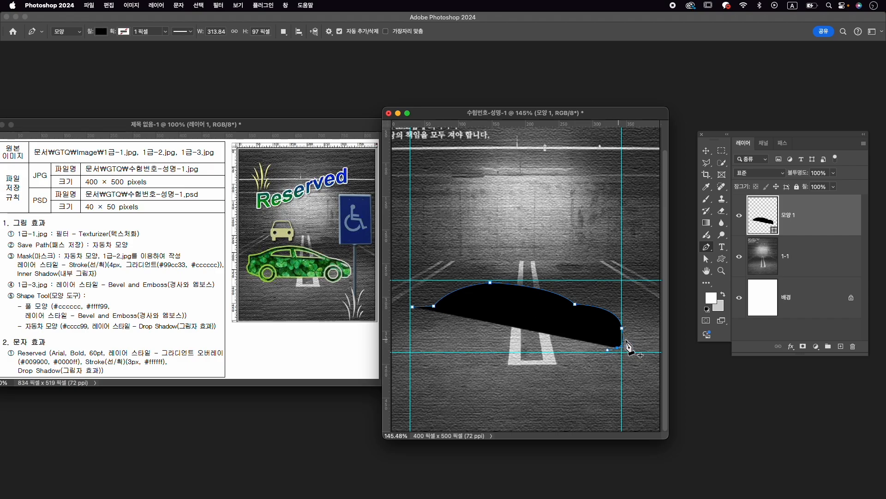
left_click_drag(622, 345, 616, 344)
left_click(615, 345)
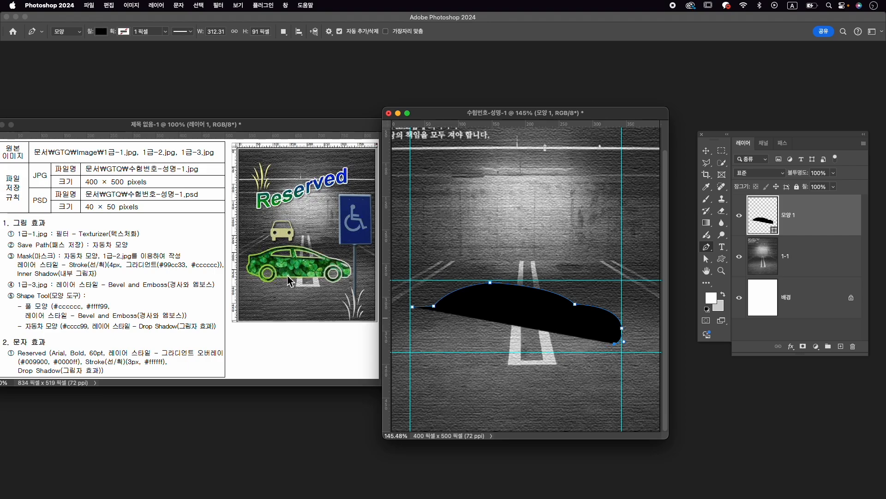
left_click(438, 344)
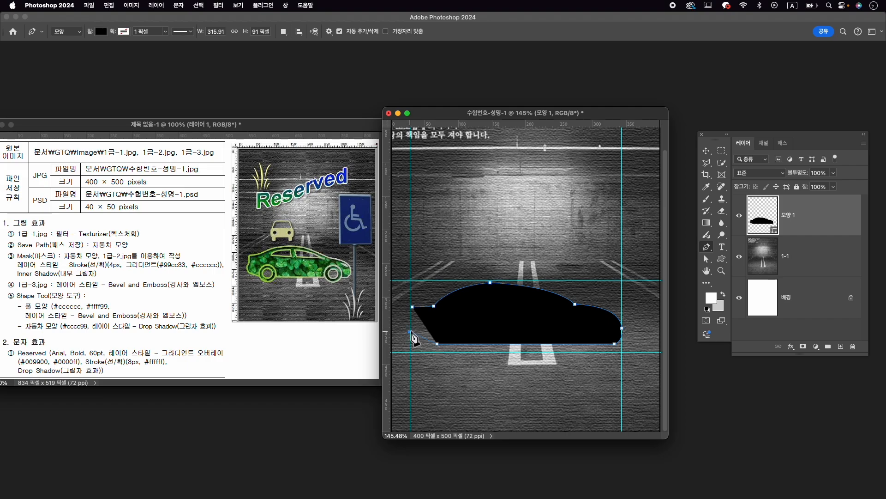
mouse_move(410, 331)
left_mouse_down()
mouse_move(409, 340)
mouse_move(415, 315)
left_mouse_up()
left_click(413, 307)
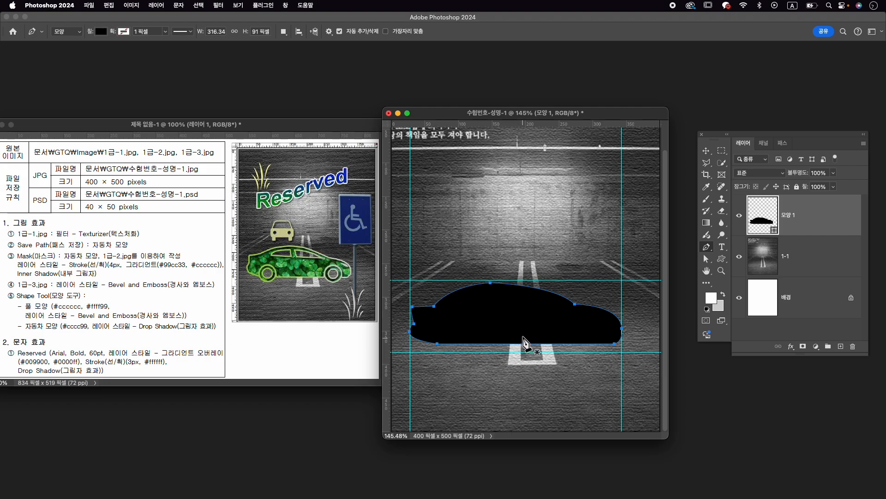
- Set the Pen tool to Subtract Front Shape on the car shape layer and cut out the smaller left side window
scroll(547, 344, "down", 1)
scroll(546, 344, "down", 1)
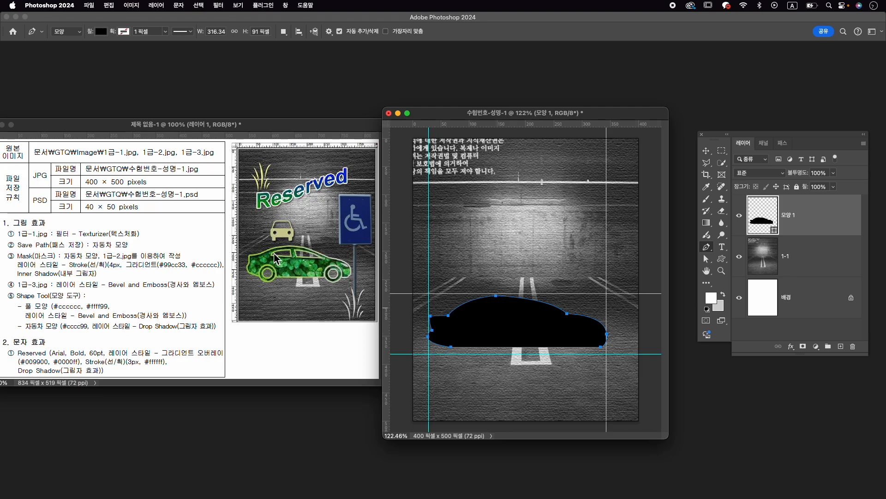
left_click(813, 263)
left_click(813, 225)
left_click(283, 33)
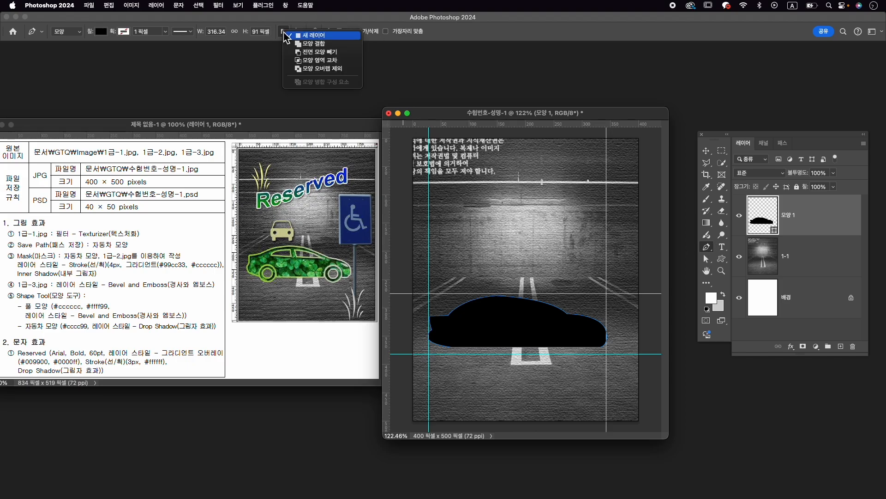
left_click(319, 52)
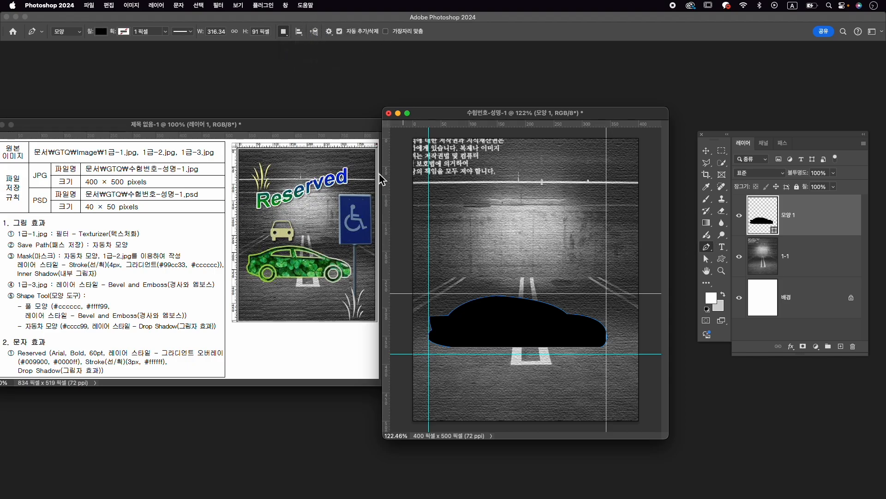
left_click(469, 313)
mouse_move(495, 307)
left_mouse_down()
mouse_move(478, 313)
mouse_move(514, 309)
mouse_move(498, 307)
left_mouse_up()
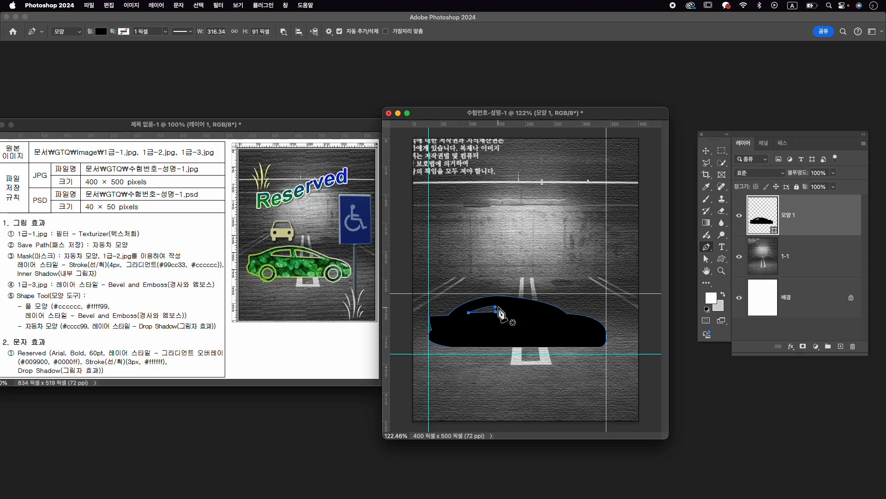
- Cut out the longer right side window from the car with a curved upper edge tapering to a point
left_click(503, 313)
left_click(545, 316)
left_click(503, 304)
left_click_drag(502, 303, 486, 305)
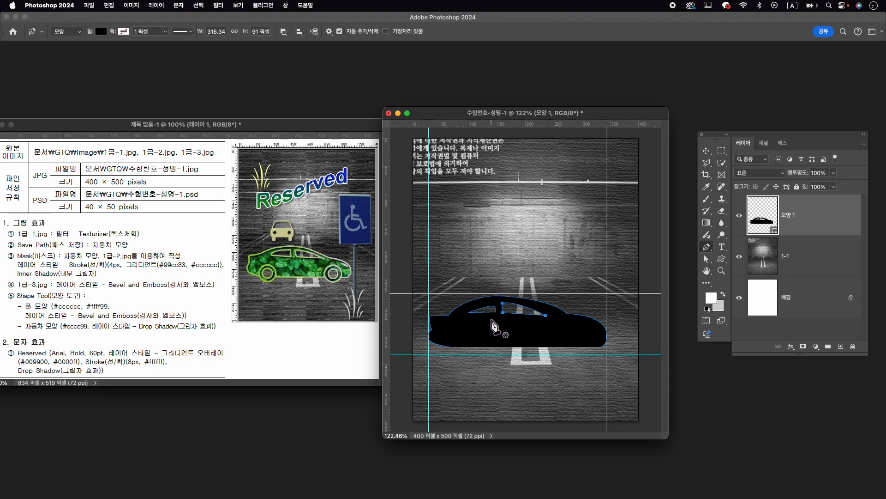
- With the Direct Selection tool, enlarge the car's left window by moving its left corner outward and its upper right corner upward
scroll(491, 320, "up", 5)
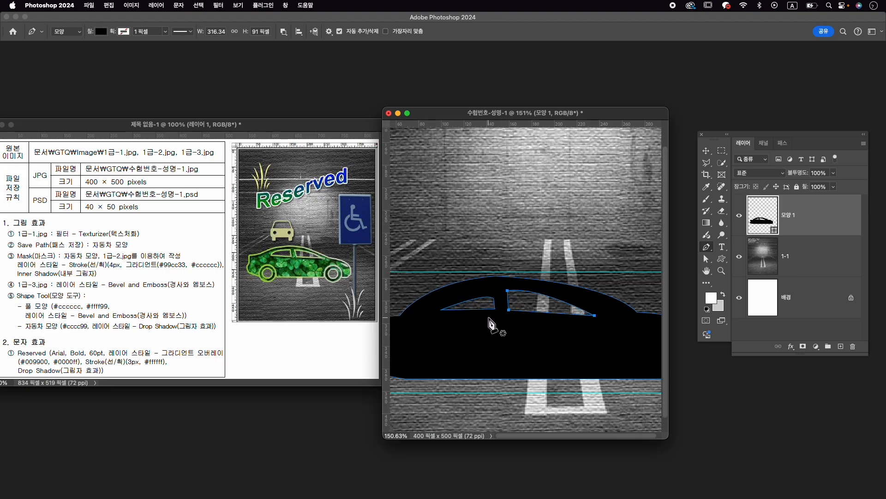
key("a")
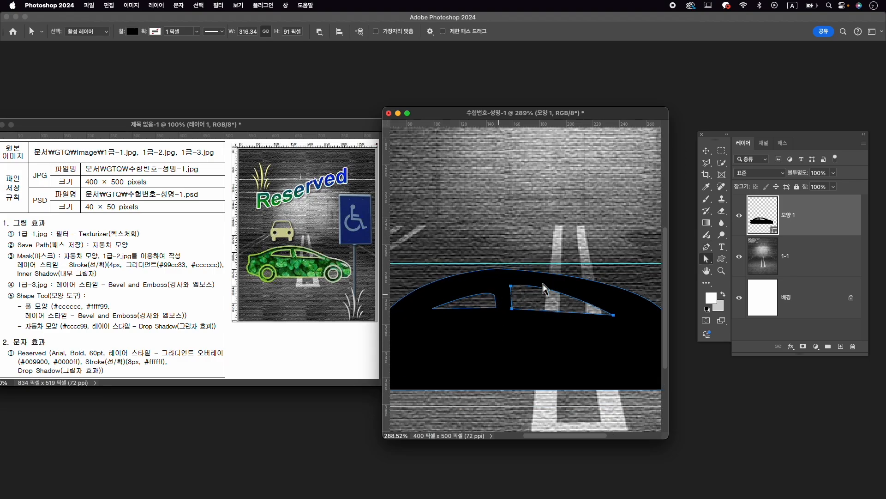
left_click(706, 262)
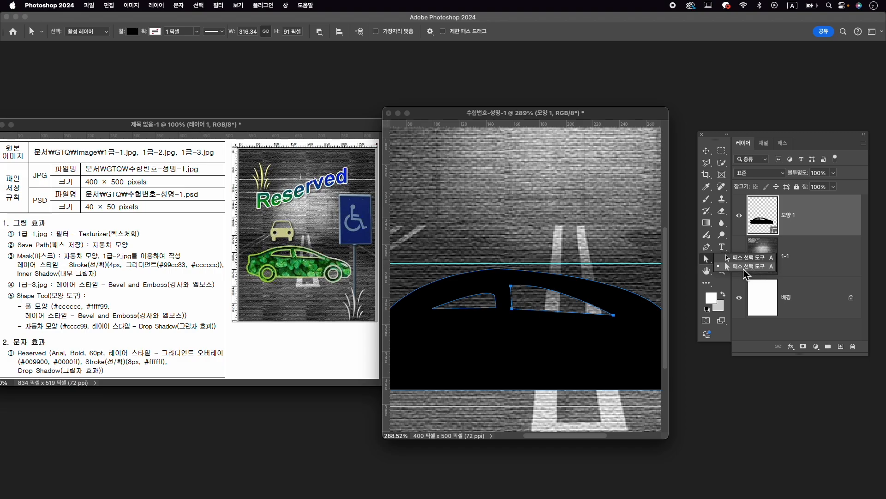
left_click(749, 267)
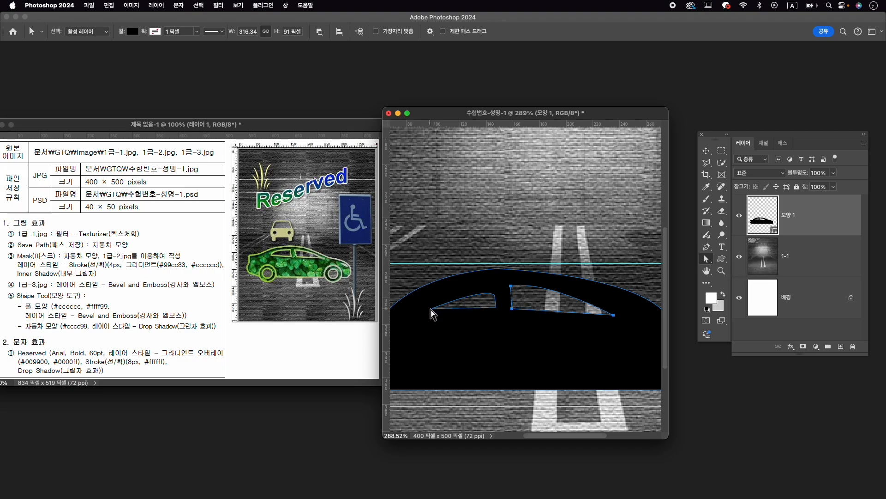
left_click_drag(433, 308, 421, 311)
left_click_drag(496, 296, 495, 288)
left_click(512, 286)
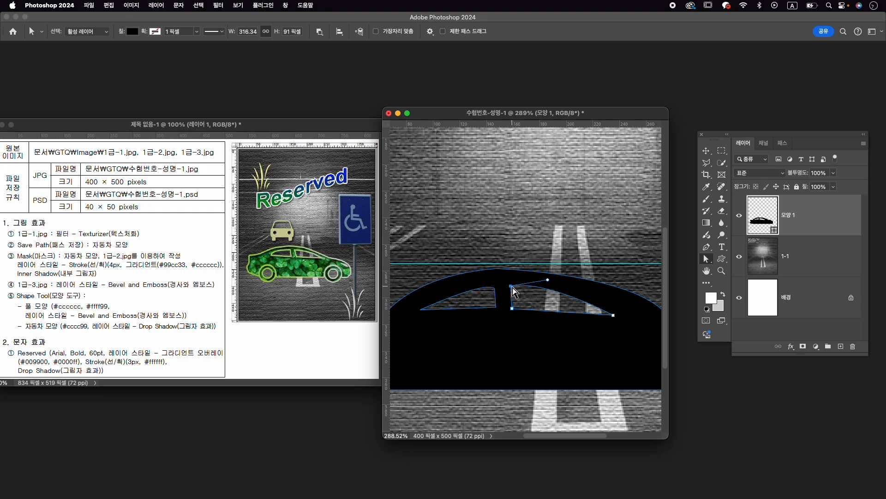
left_click(495, 287)
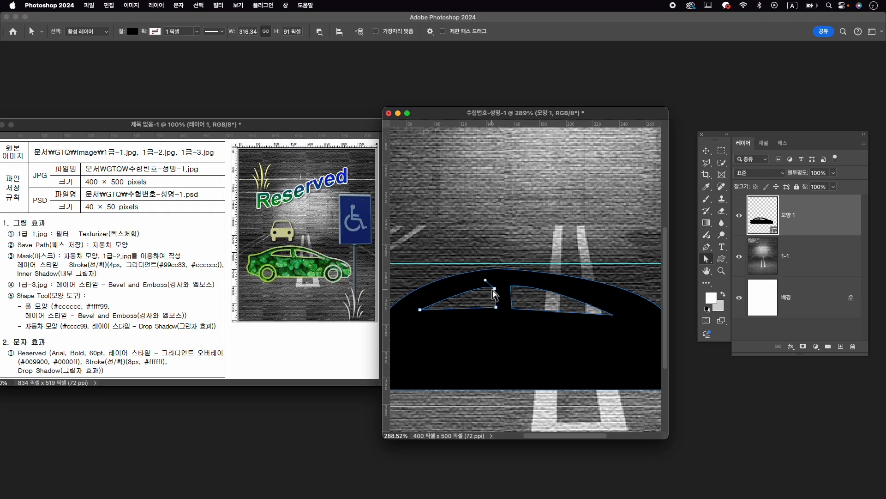
- Subtract a circle about 39 px across from the car shape with the Ellipse tool to form the left wheel opening
key("u")
scroll(545, 310, "down", 3)
scroll(527, 303, "up", 1)
left_click_drag(459, 311, 517, 298)
scroll(517, 308, "up", 2)
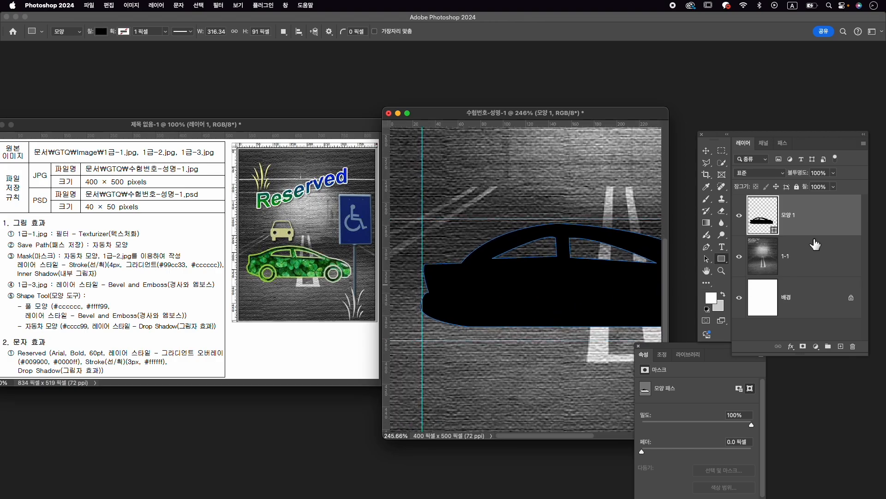
right_click(722, 259)
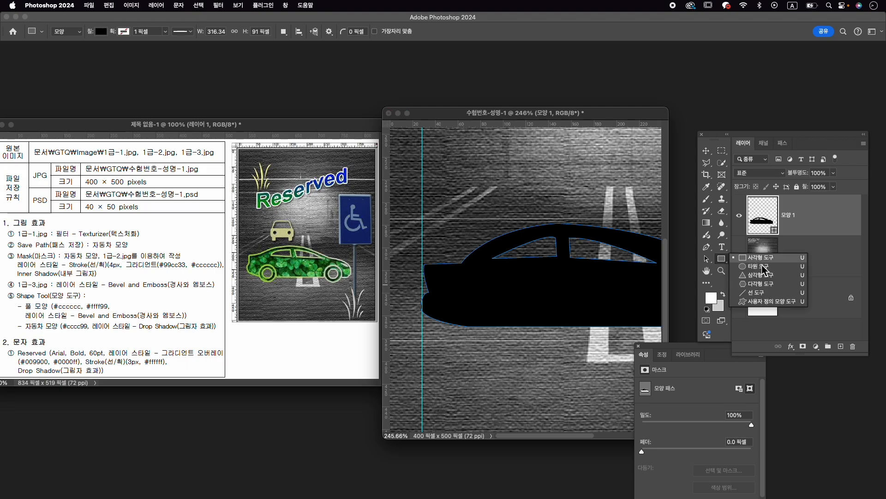
left_click(759, 266)
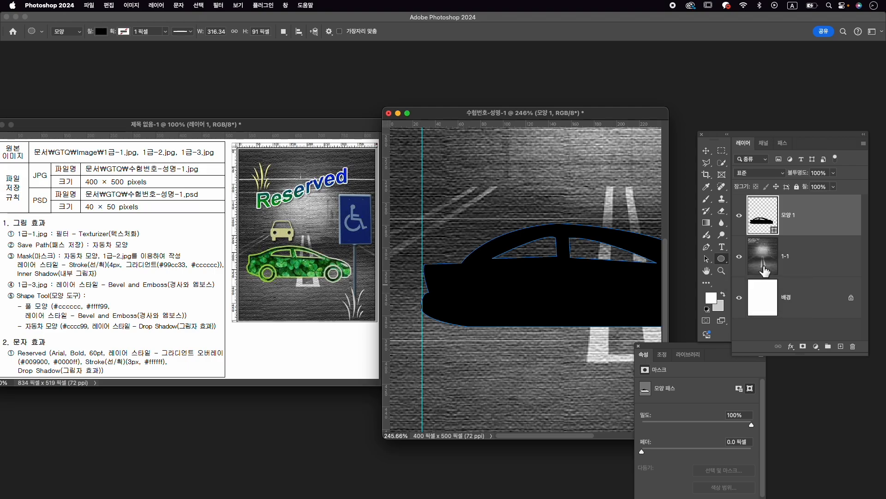
left_click(820, 258)
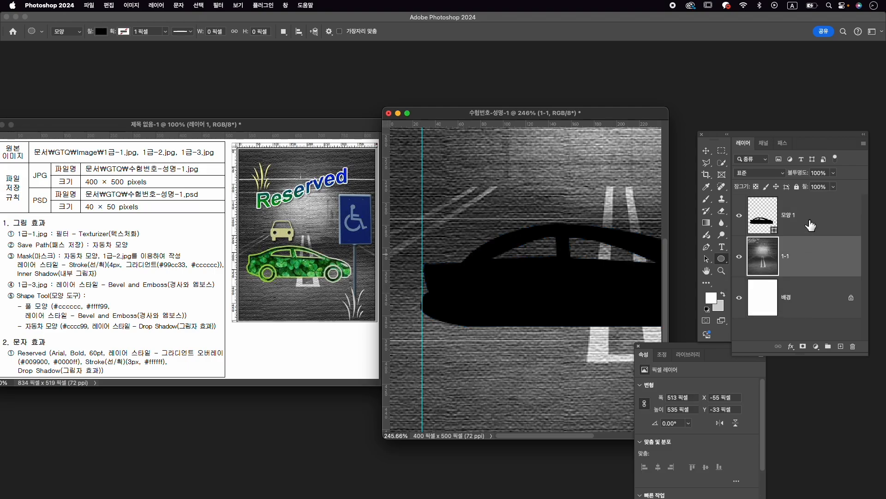
left_click(818, 217)
left_click(285, 32)
left_click(318, 52)
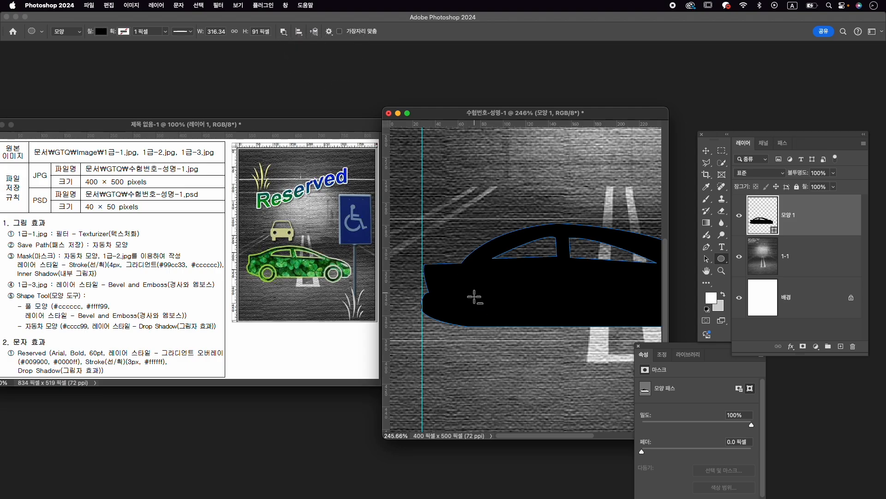
left_click_drag(469, 301, 518, 347)
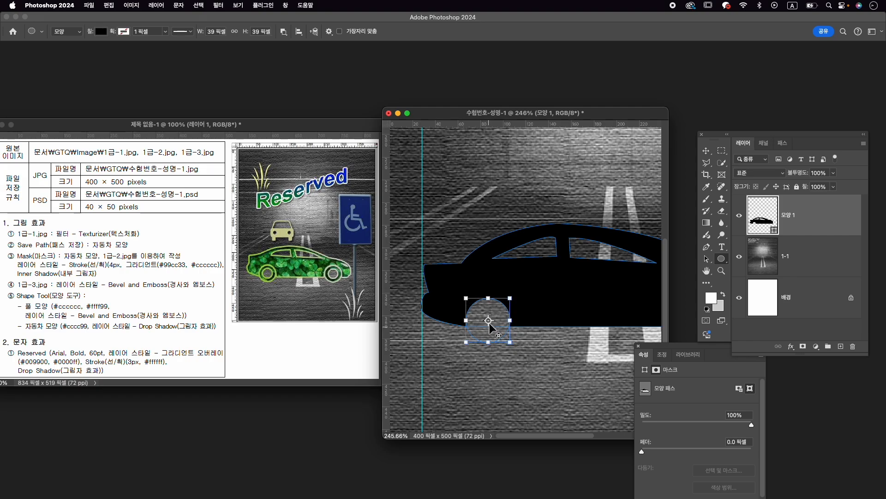
- Draw a black circle about 42 px across over the left wheel opening as a new shape layer
left_click(801, 261)
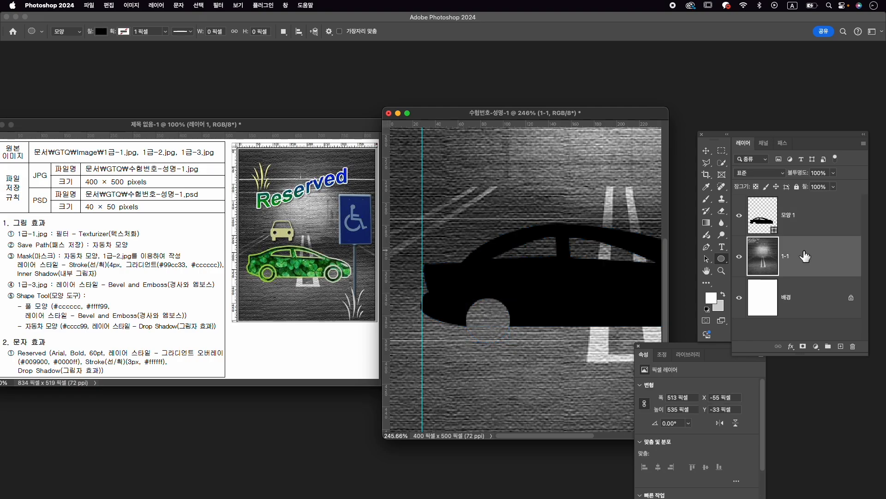
left_click(803, 218)
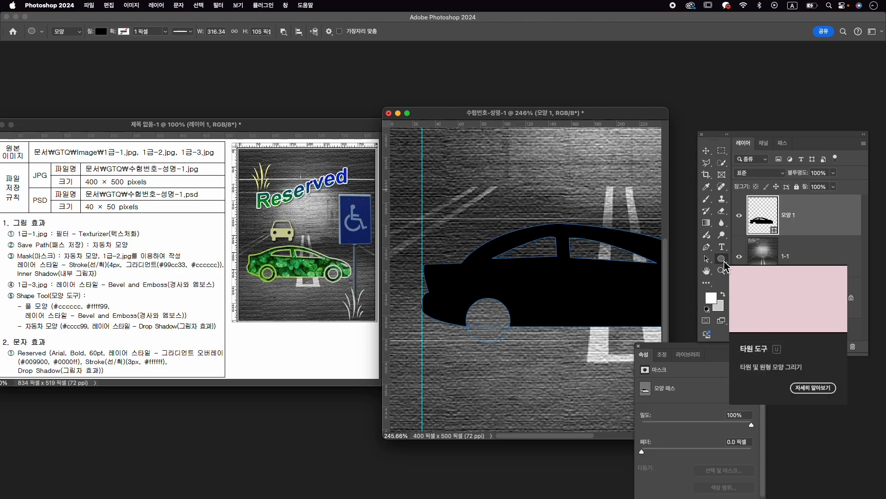
left_click(284, 32)
left_click(306, 35)
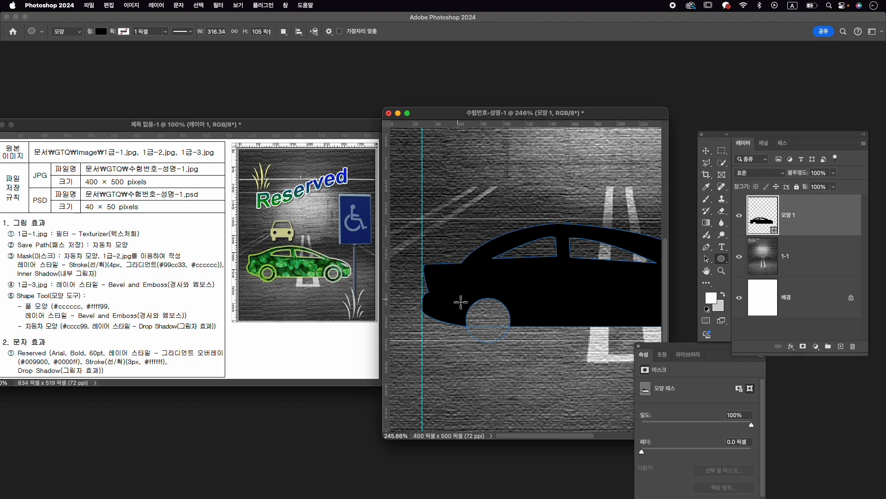
scroll(483, 332, "up", 4)
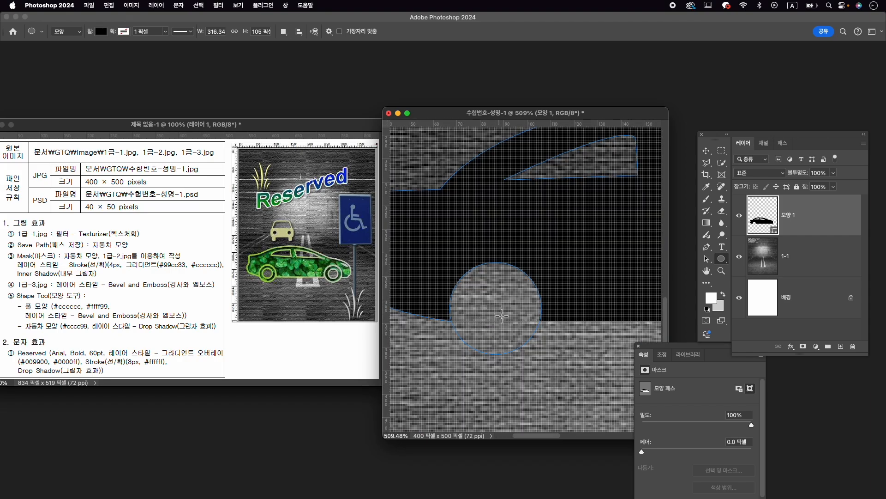
left_click_drag(497, 315, 648, 361)
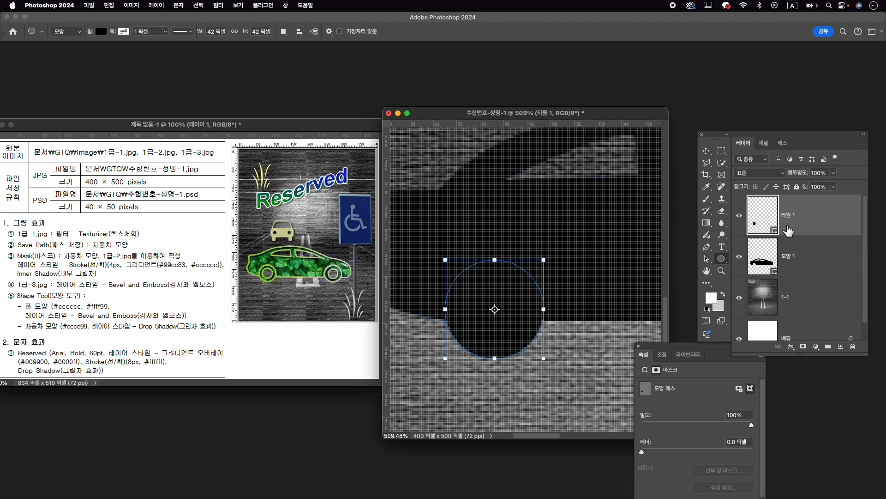
left_click(830, 263)
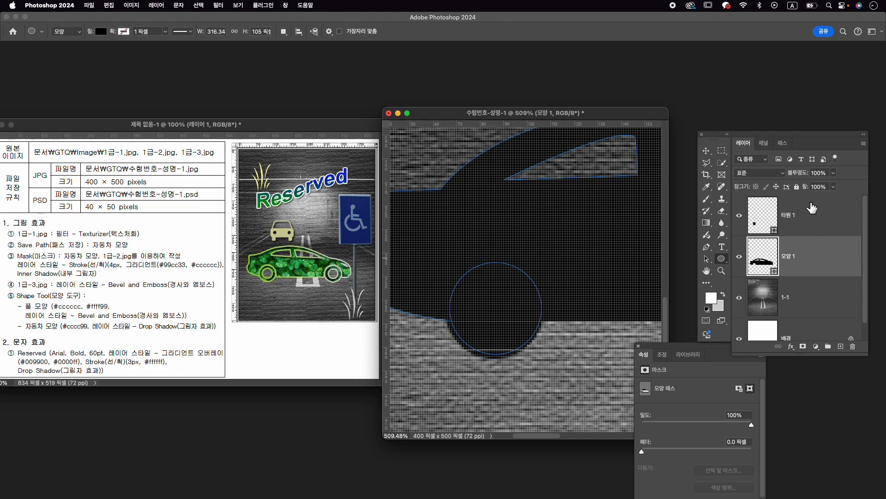
left_click(812, 208)
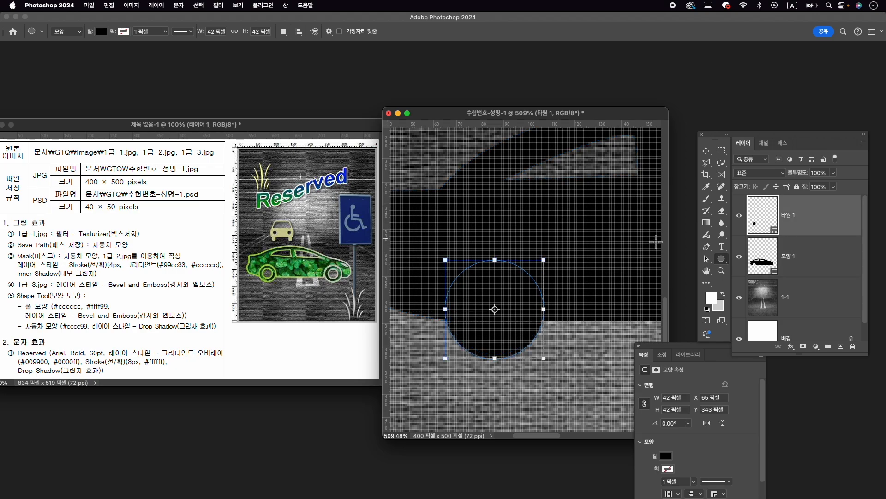
- Subtract a circle about 34 px across from the inside of the black wheel circle to leave a ring
left_click(283, 33)
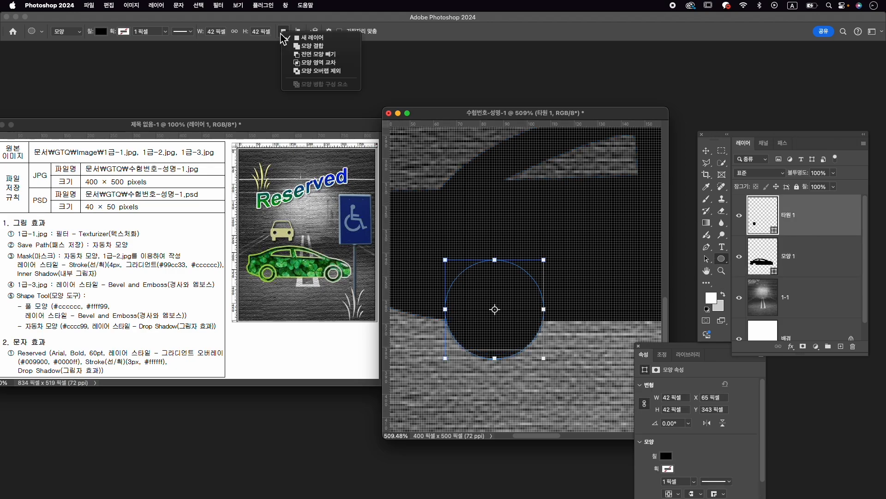
left_click(313, 54)
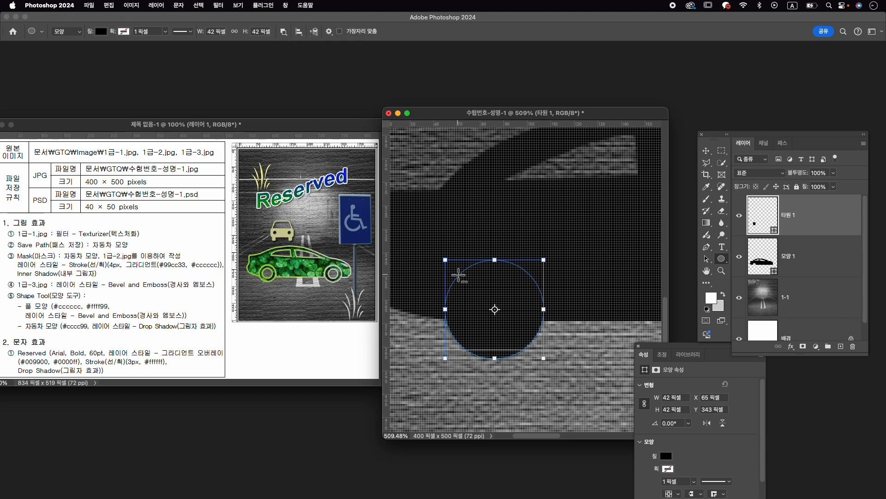
left_click_drag(455, 273, 536, 349)
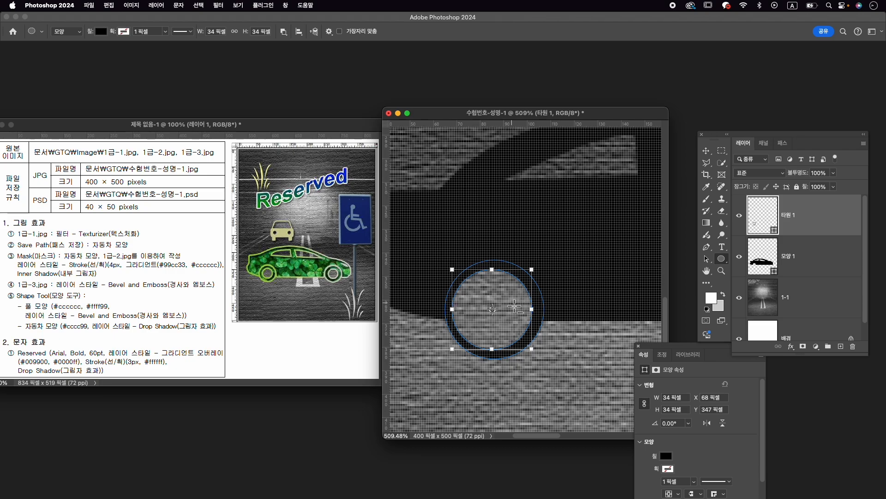
- Center the left wheel's inner cut-out circle within the black wheel and shrink it to about 30 × 29 px with the Path Selection tool
left_click(708, 261)
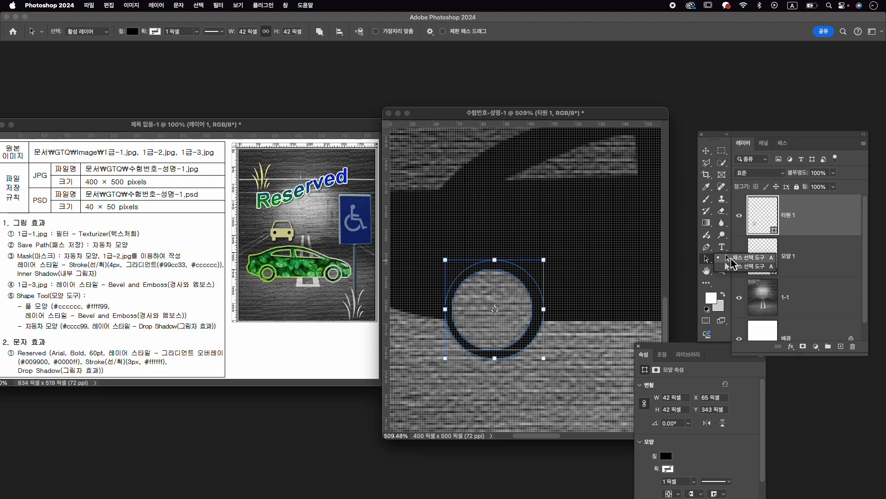
left_click_drag(503, 291, 504, 294)
scroll(566, 287, "down", 4)
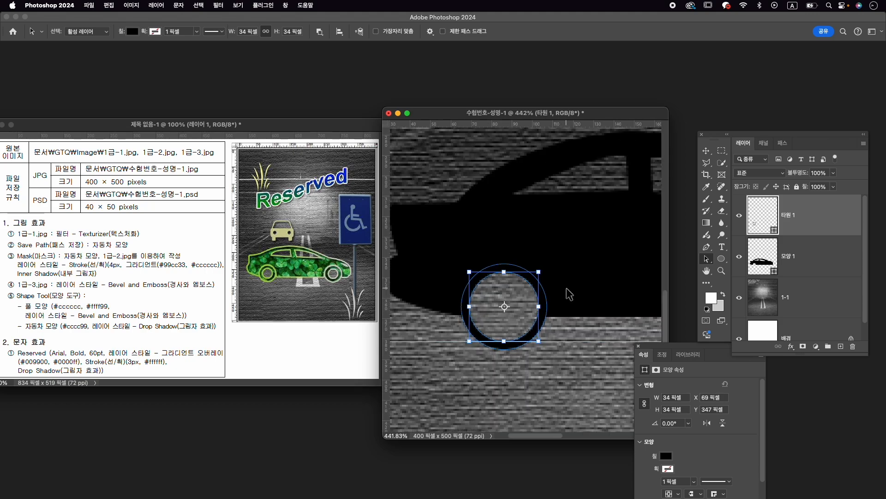
left_click_drag(579, 290, 491, 275)
scroll(507, 284, "down", 1)
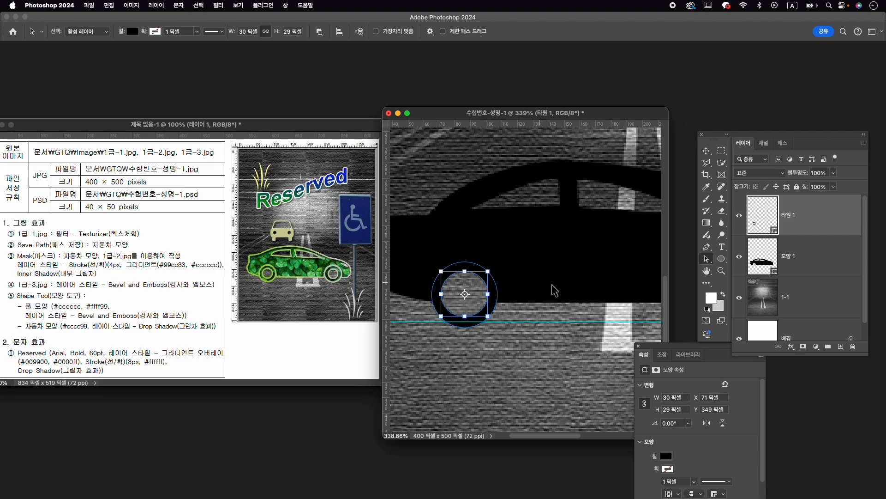
scroll(613, 282, "down", 2)
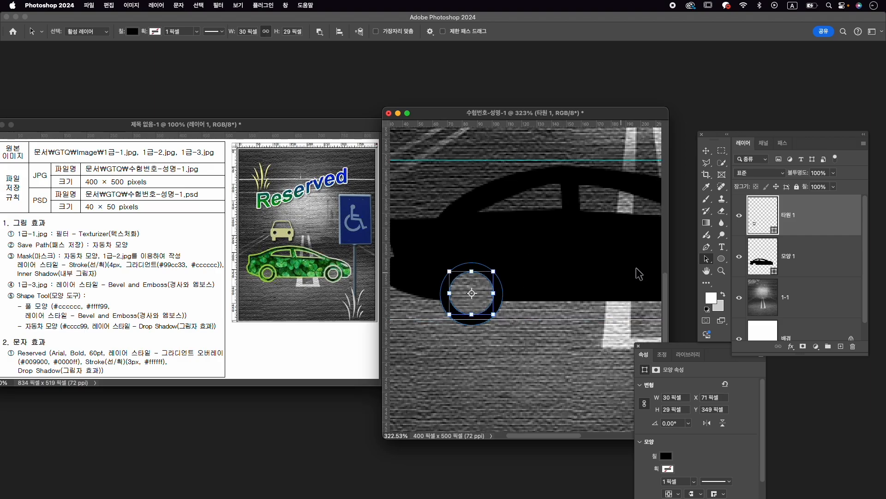
scroll(586, 261, "down", 3)
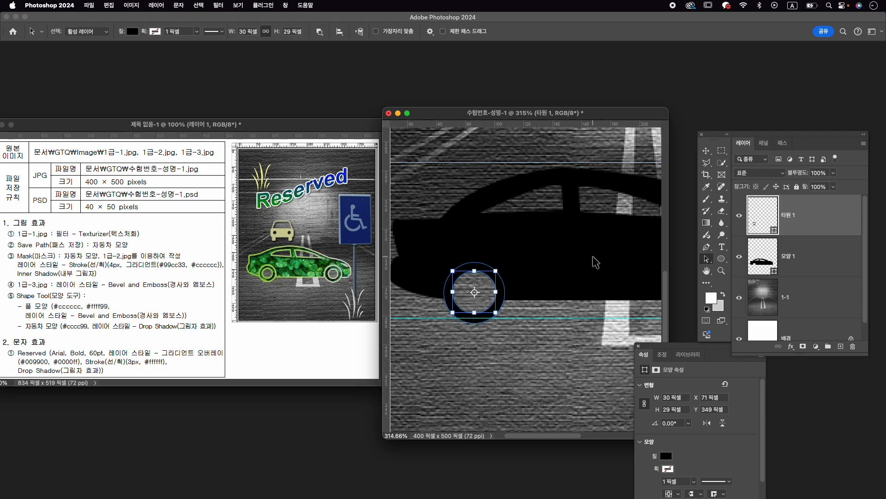
- Duplicate the 39 px wheel opening within the car body shape and place the copy at the car's right end, level with the original
scroll(582, 267, "right", 2)
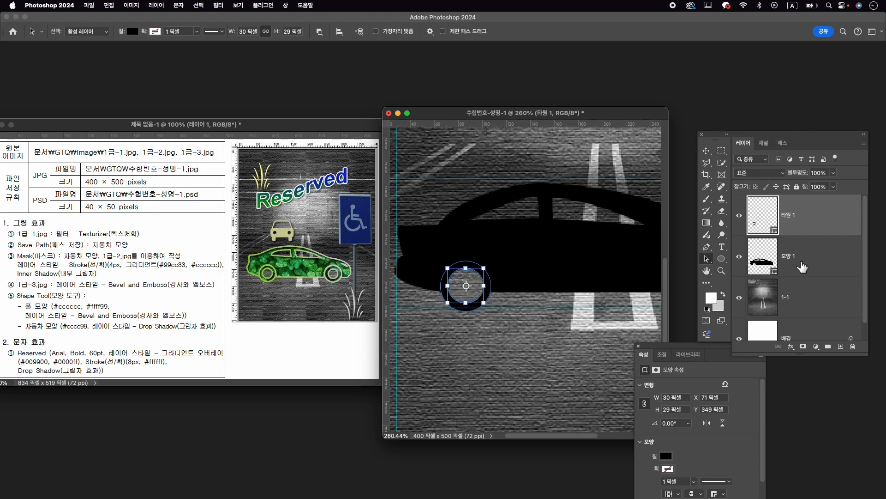
left_click(819, 261)
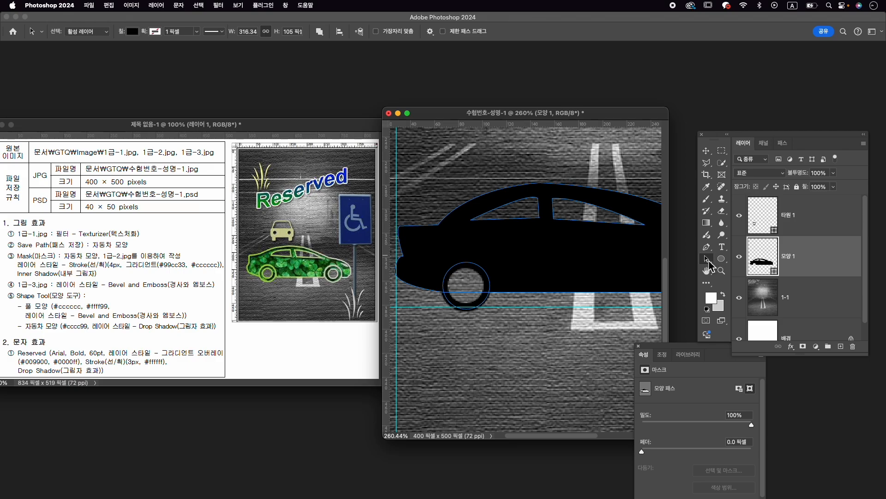
left_click(482, 275)
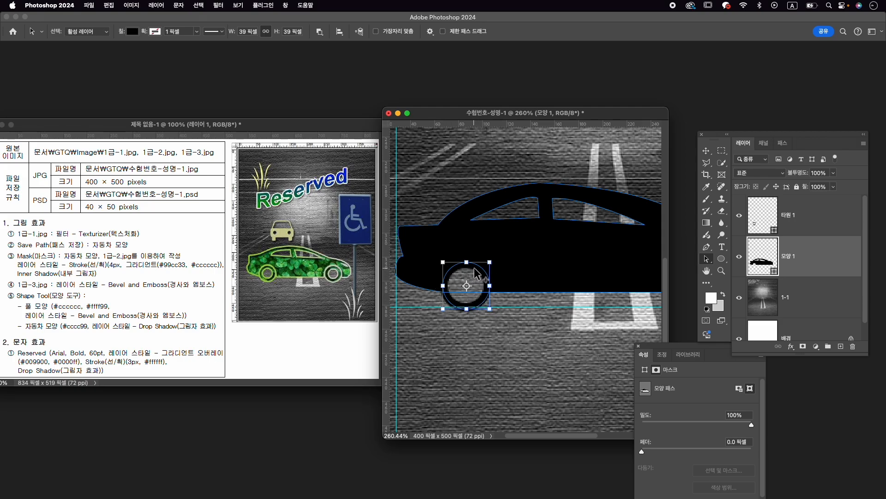
left_click_drag(472, 268, 536, 278)
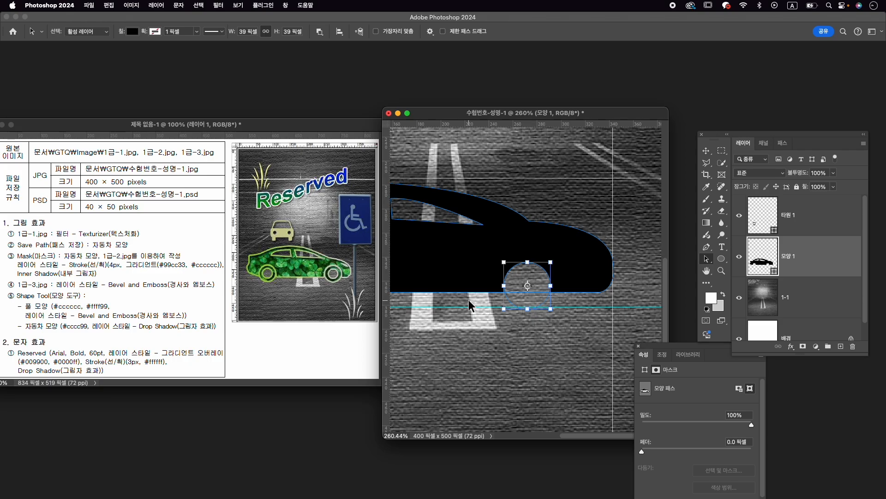
scroll(469, 305, "down", 3)
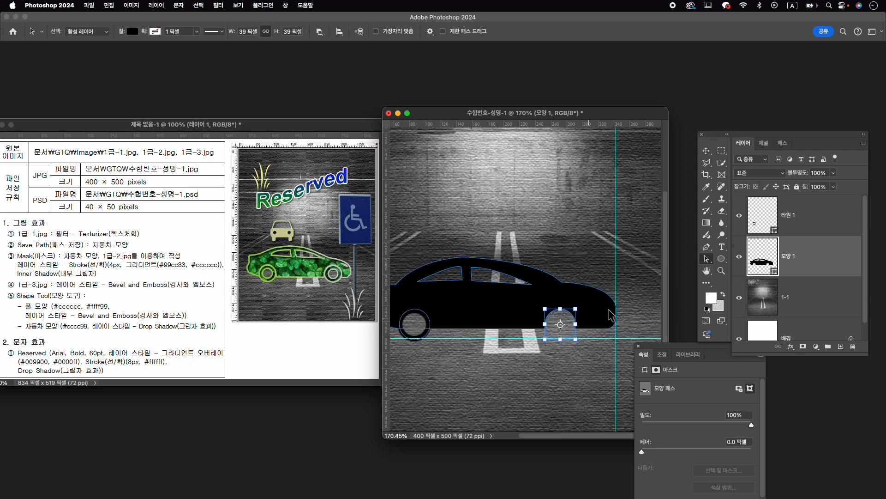
- Duplicate the left wheel ring layer and place the copy over the right wheel opening, undoing any accidental shift of the car body
left_click(414, 325)
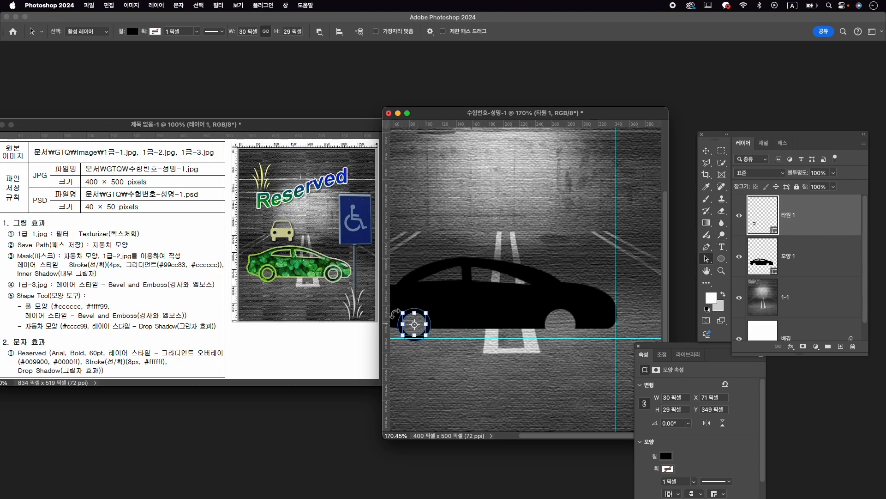
left_click(706, 151)
left_click(500, 362)
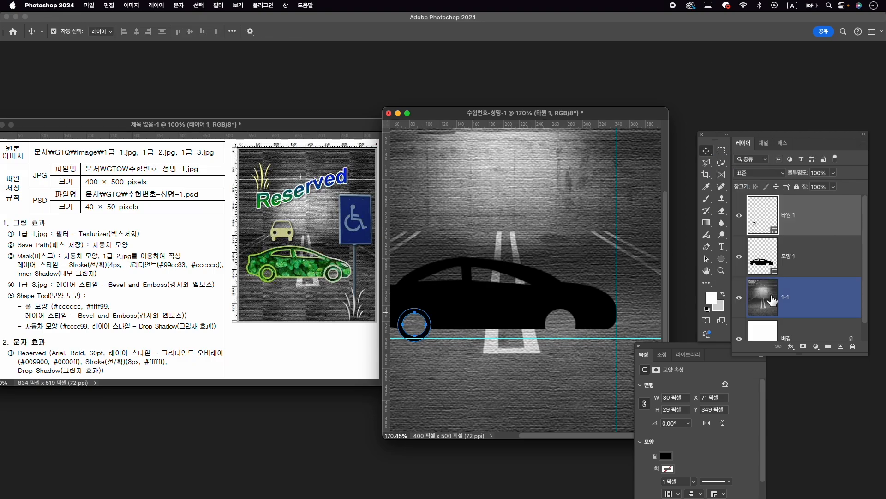
left_click(831, 224)
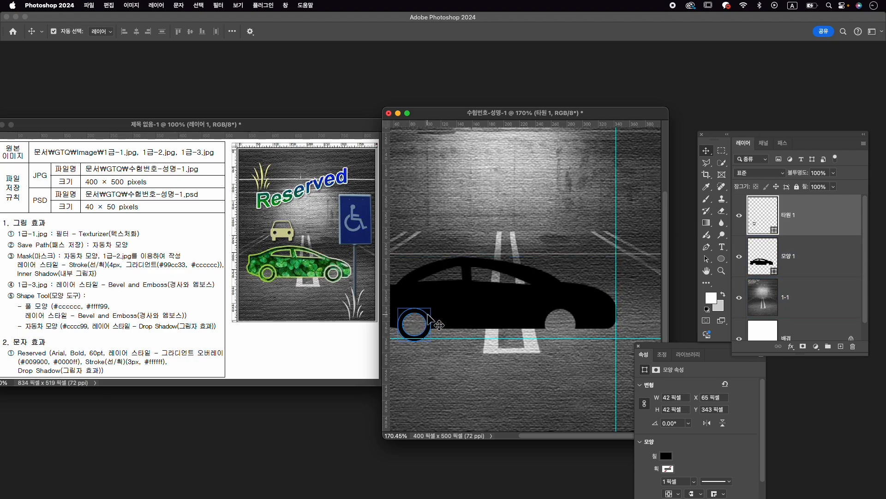
left_click_drag(432, 322, 574, 322)
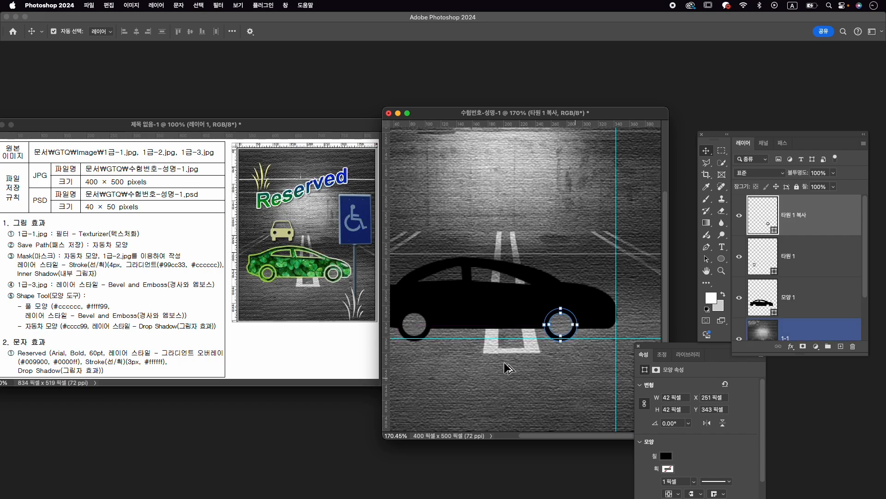
left_click_drag(463, 283, 499, 280)
key("super+z")
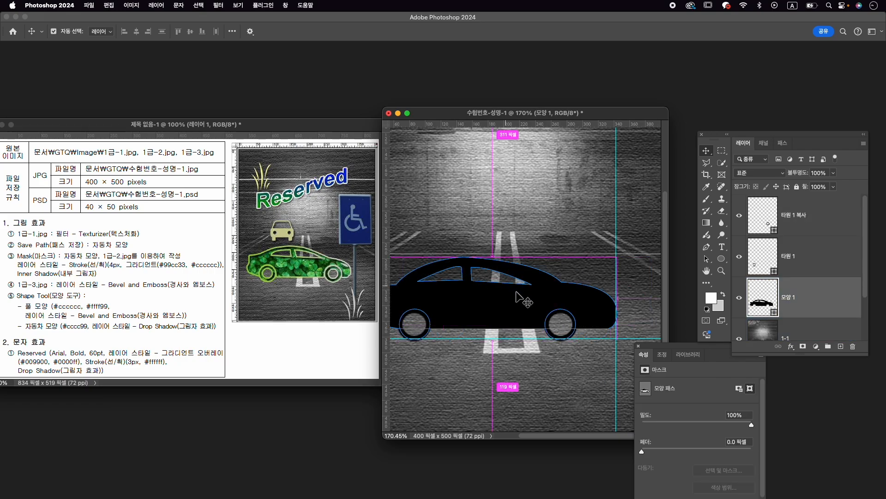
- Merge the car body layer and both wheel ring layers into a single shape layer, then toggle its visibility to check it
left_click_drag(486, 249, 529, 248)
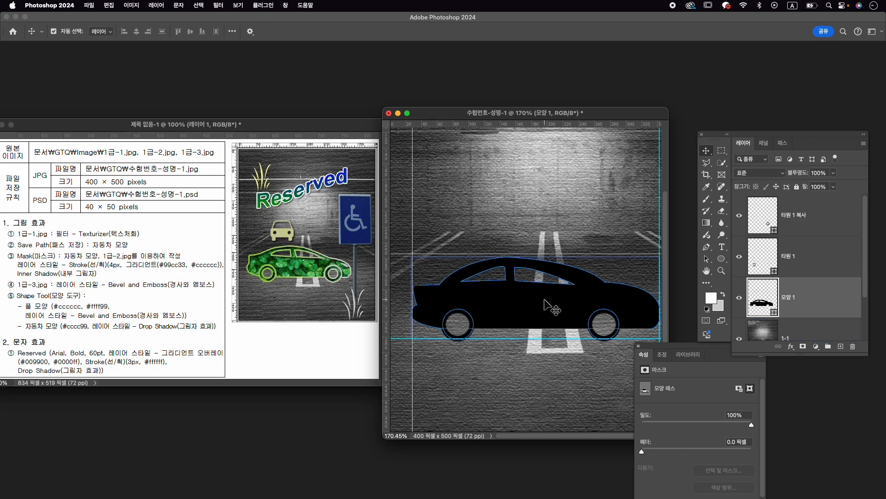
scroll(560, 256, "down", 2)
left_click(830, 208)
left_click(830, 207)
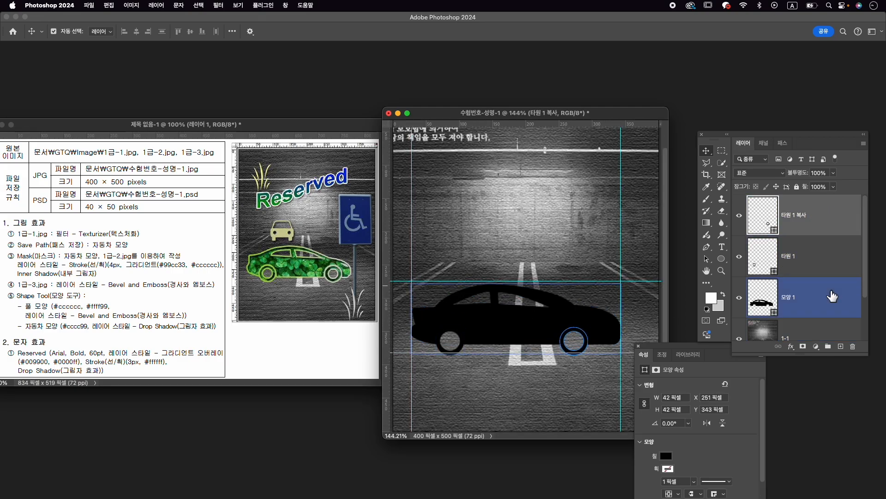
left_click(826, 300, "shift")
right_click(816, 289)
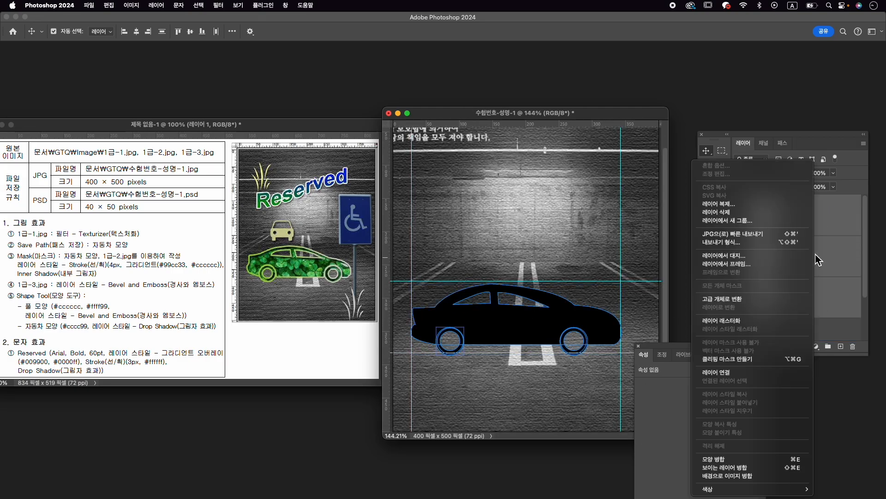
left_click(713, 459)
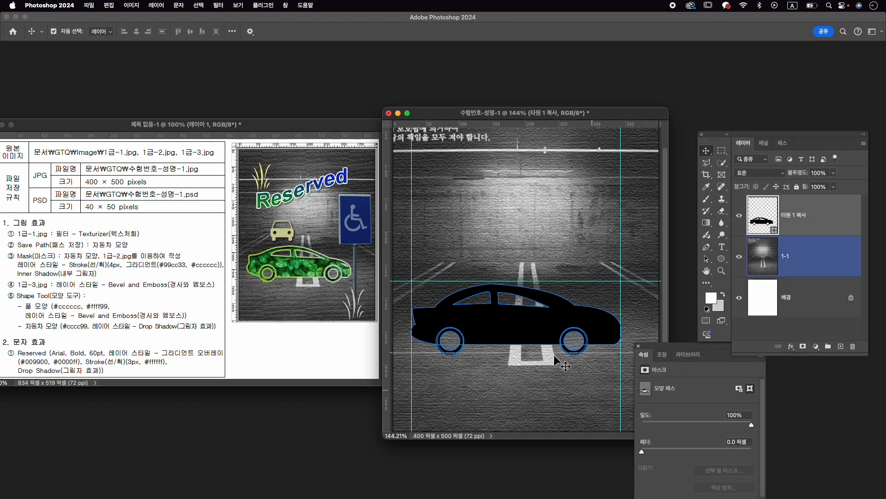
left_click(740, 216)
left_click(739, 216)
left_click(739, 217)
left_click(739, 217)
- Save the merged car shape's path under the name 자동차 모양
left_click(785, 144)
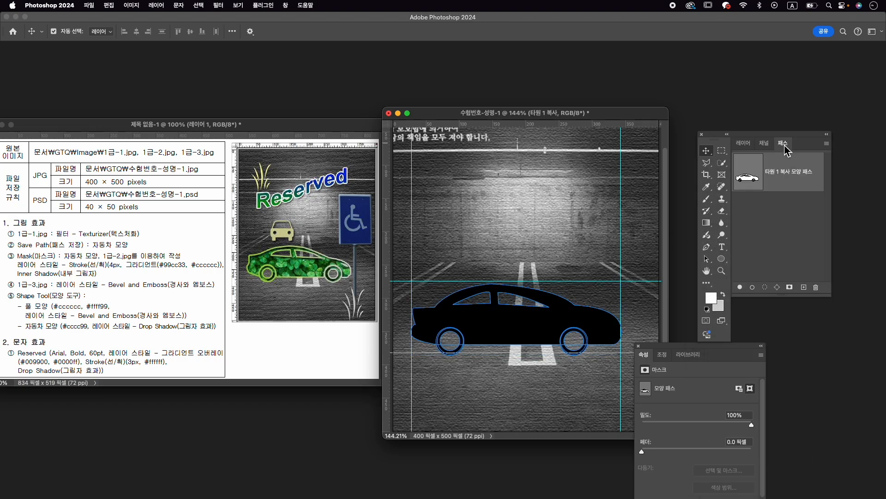
double_click(802, 178)
key("ctrl+space")
type("재")
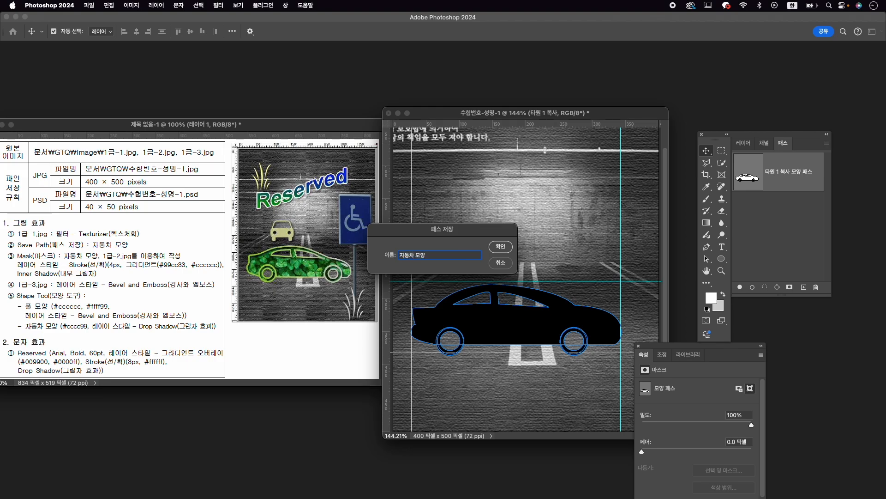
key("Return")
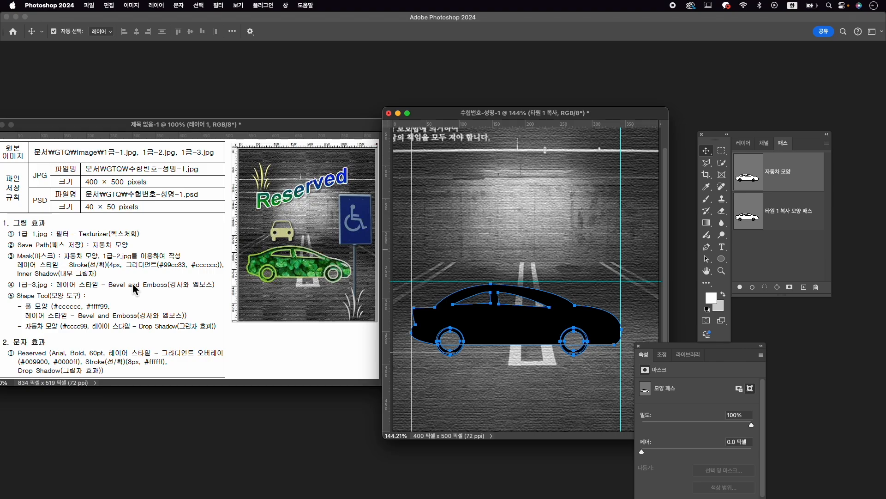
- Open 1급-2.jpg, copy its clover image into the 수험번호-성명 document over the car, and minimize the source window
key("super+o")
left_click(560, 131)
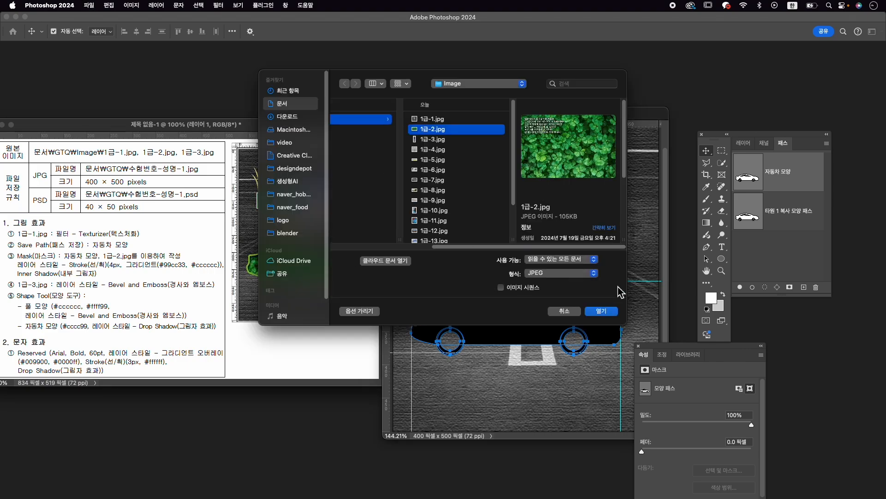
left_click(615, 312)
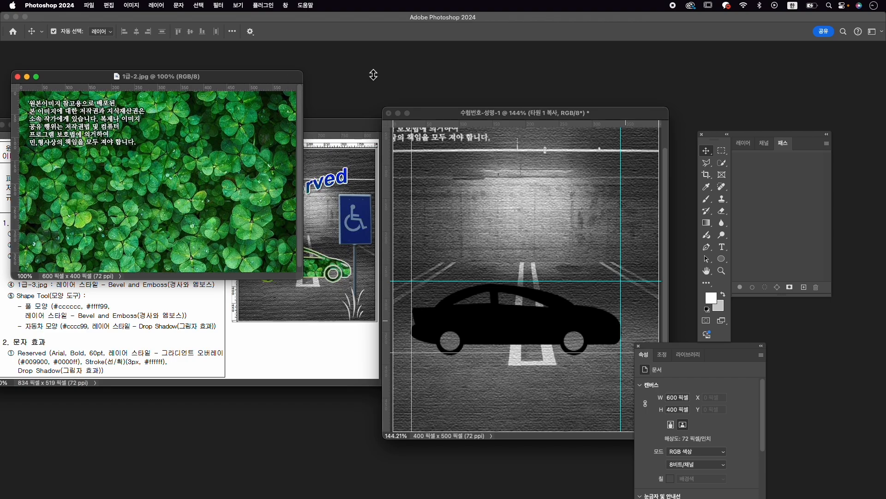
left_click_drag(264, 73, 404, 77)
left_click_drag(353, 146, 542, 309)
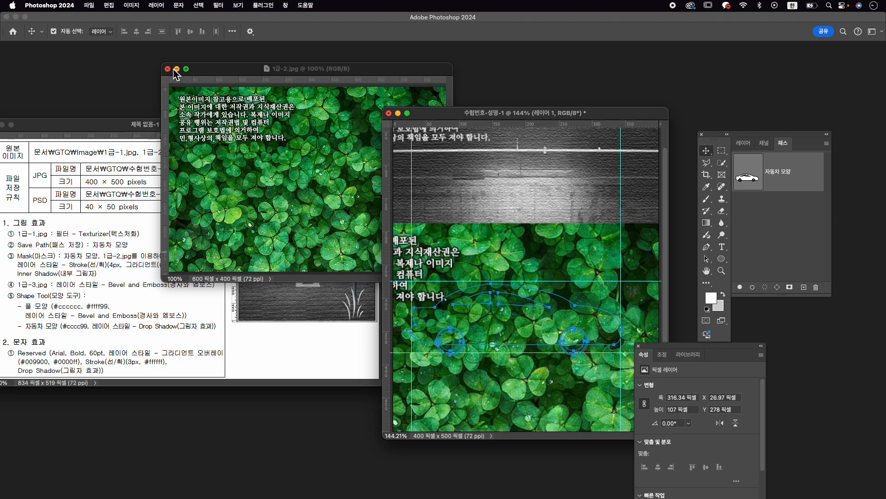
left_click(176, 69)
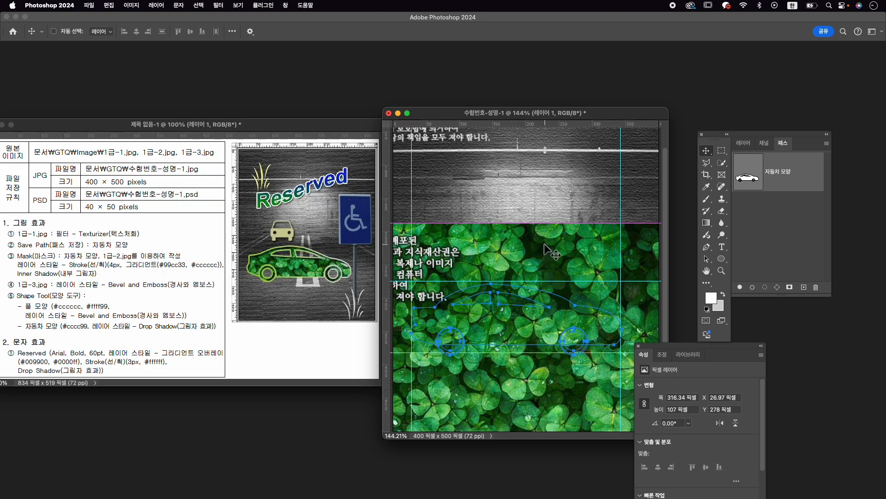
- Deselect the saved car path and rename the clover image layer to 1-2
left_click(743, 143)
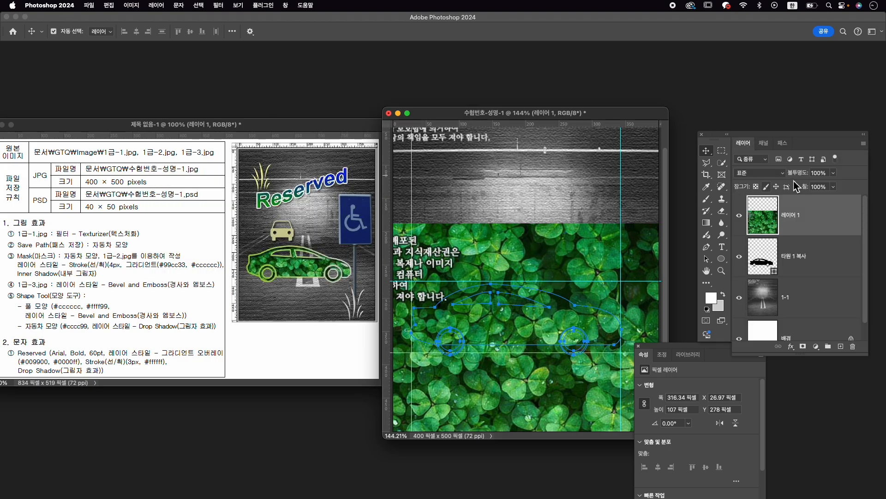
left_click(783, 142)
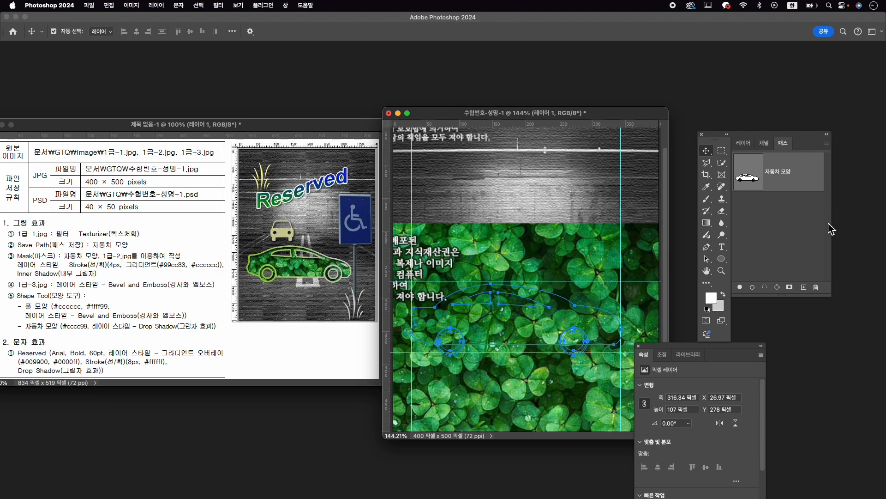
left_click(801, 237)
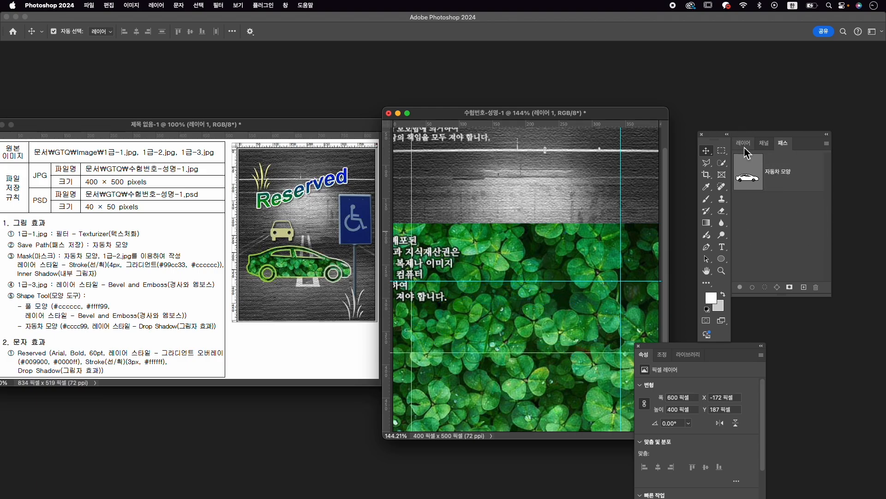
left_click(743, 143)
double_click(794, 215)
type("1")
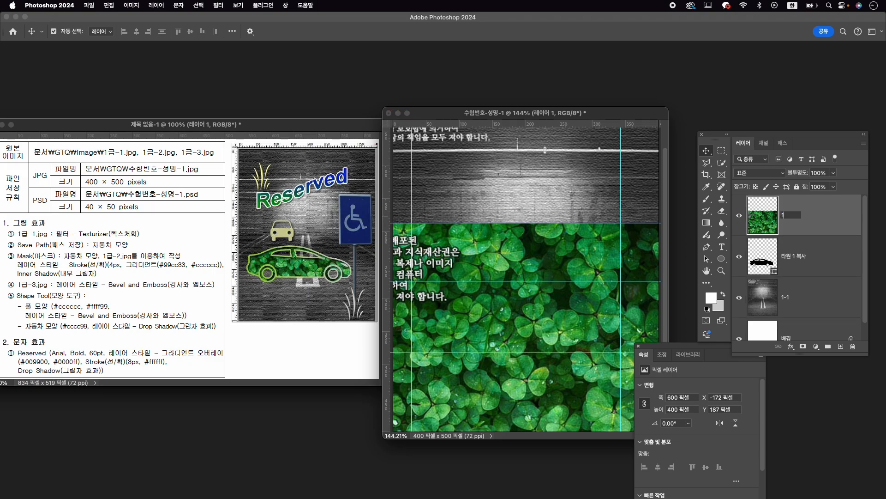
key("Return")
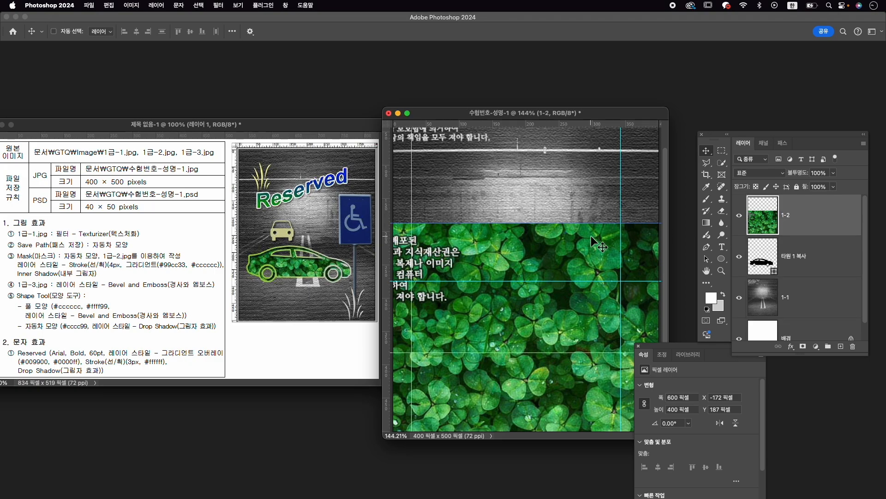
- Scale the 1-2 clover image to about 57% and position it over the car, lowering its opacity for alignment and restoring it to 100%
key("super+t")
left_click_drag(478, 224, 543, 258)
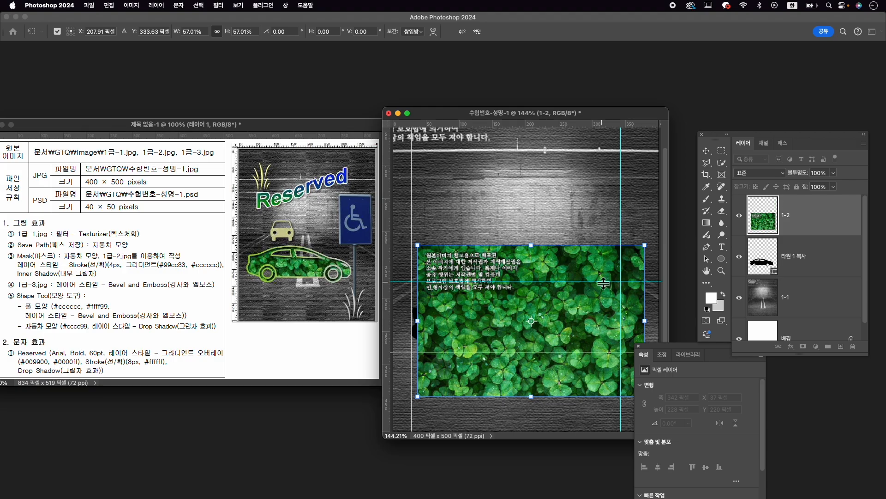
left_click_drag(604, 269, 596, 266)
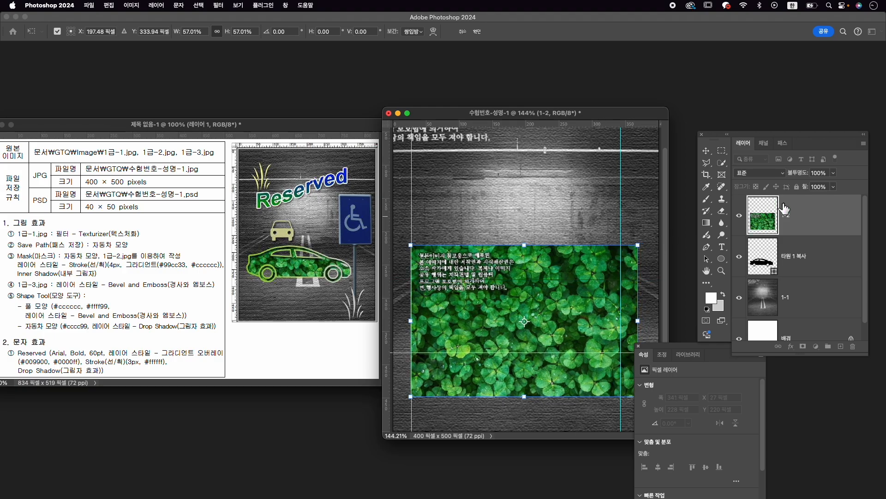
left_click_drag(805, 181, 779, 185)
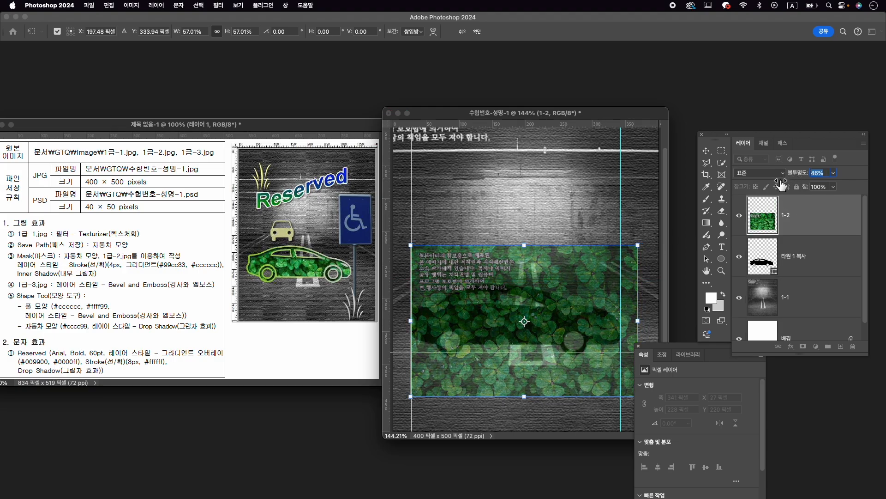
left_click_drag(594, 260, 587, 261)
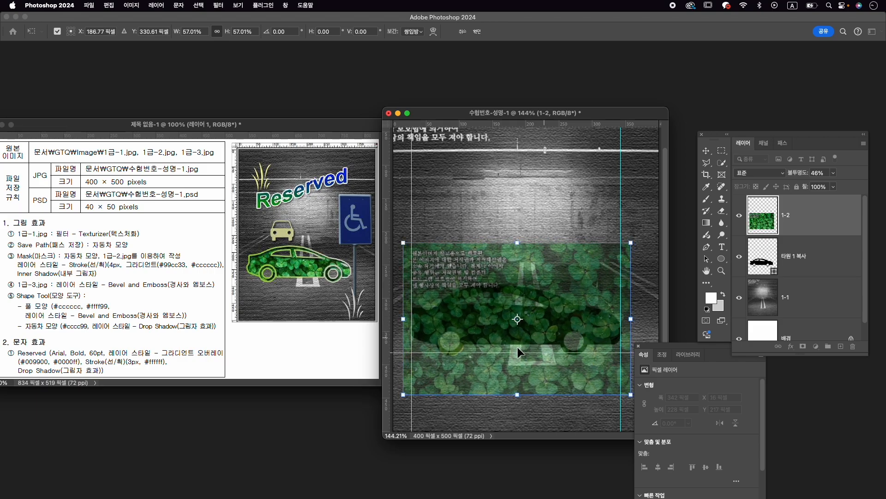
key("Return")
left_click_drag(797, 174, 863, 179)
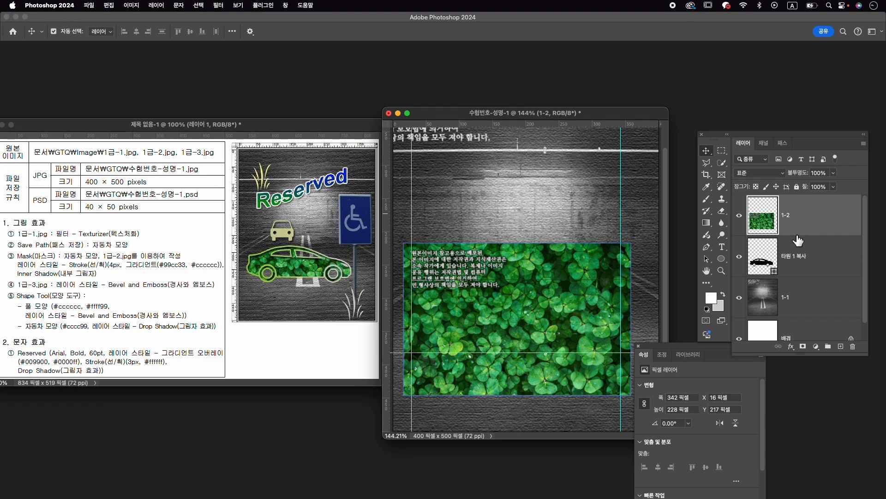
- Clip the 1-2 clover layer to the car shape layer directly below it
left_click(776, 240)
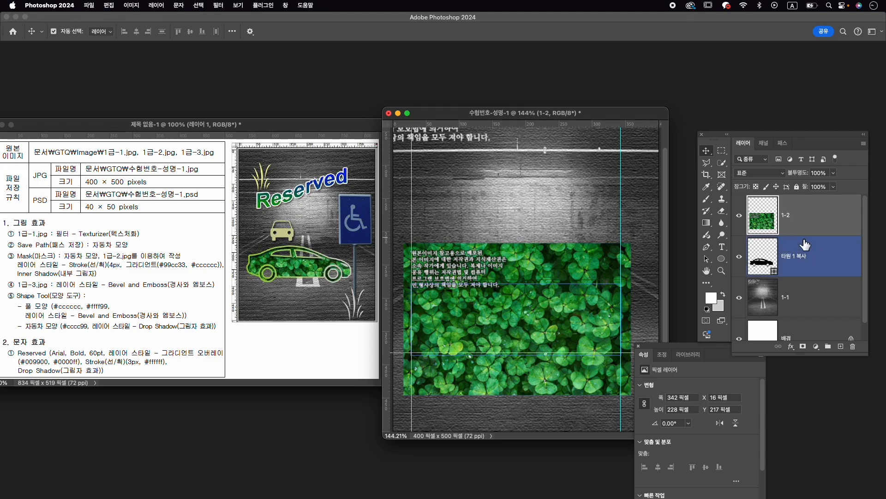
left_click(789, 234, "alt")
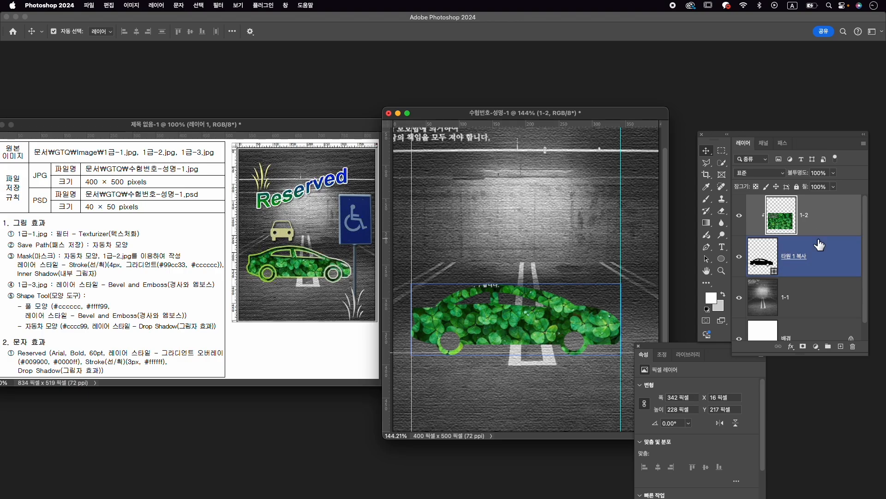
left_click(812, 297)
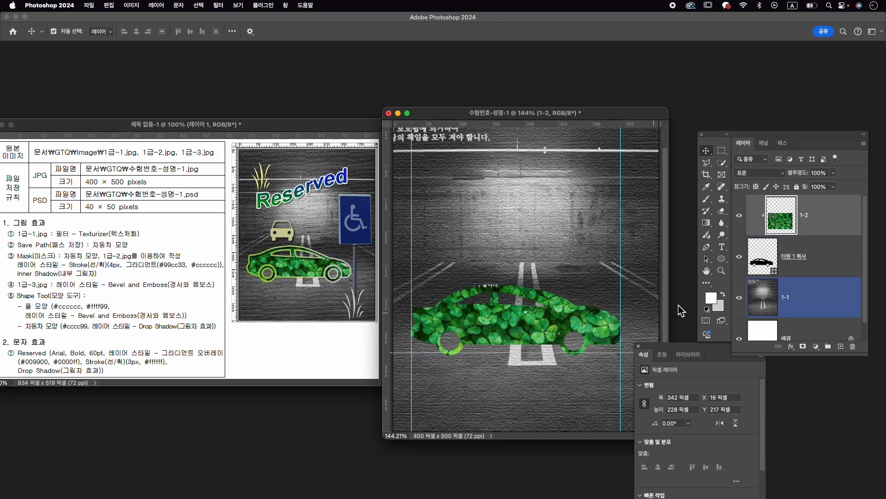
- Add a 4 px Stroke layer style with a gradient fill to the car shape layer and open its gradient for editing
left_click(828, 271)
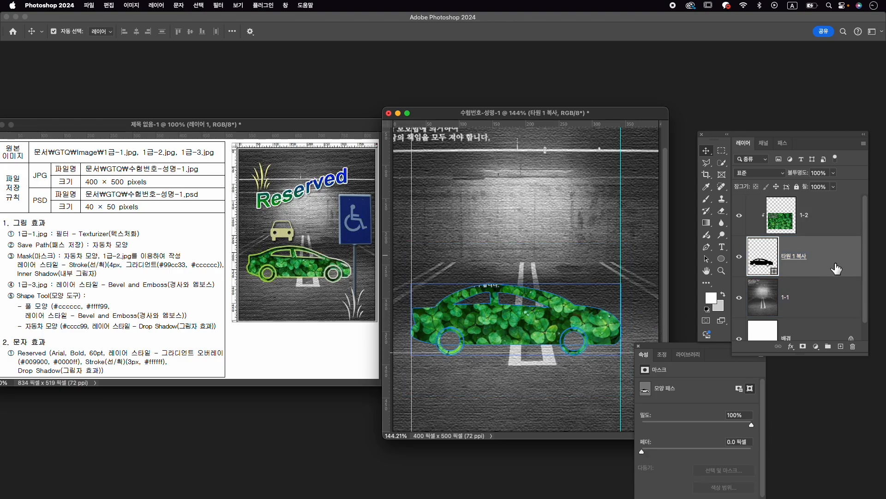
left_click(791, 347)
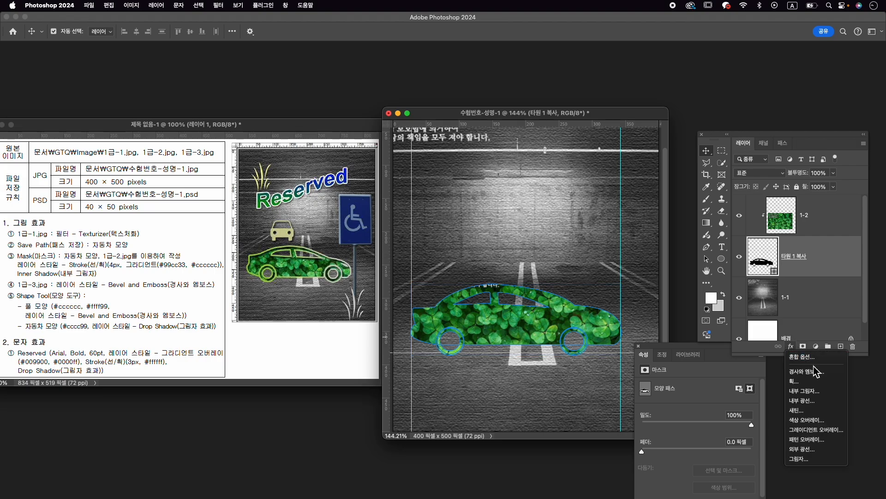
left_click(795, 381)
type("4")
left_click(635, 356)
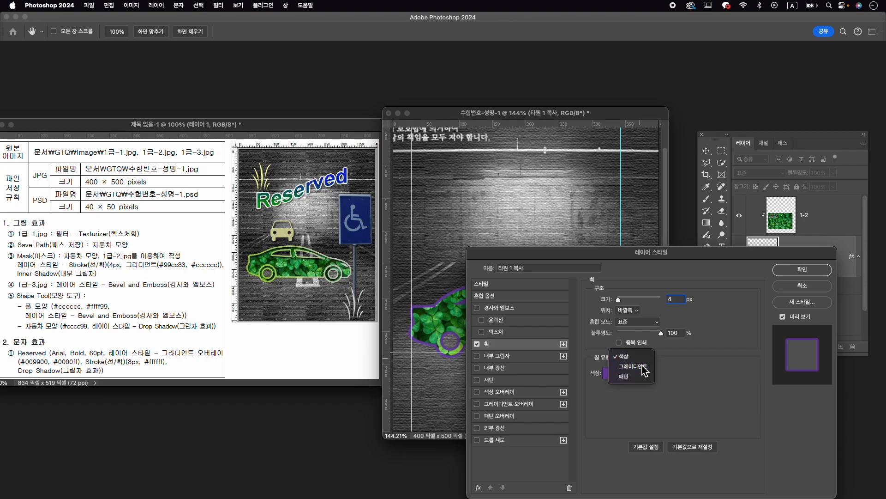
left_click(644, 371)
left_click(658, 378)
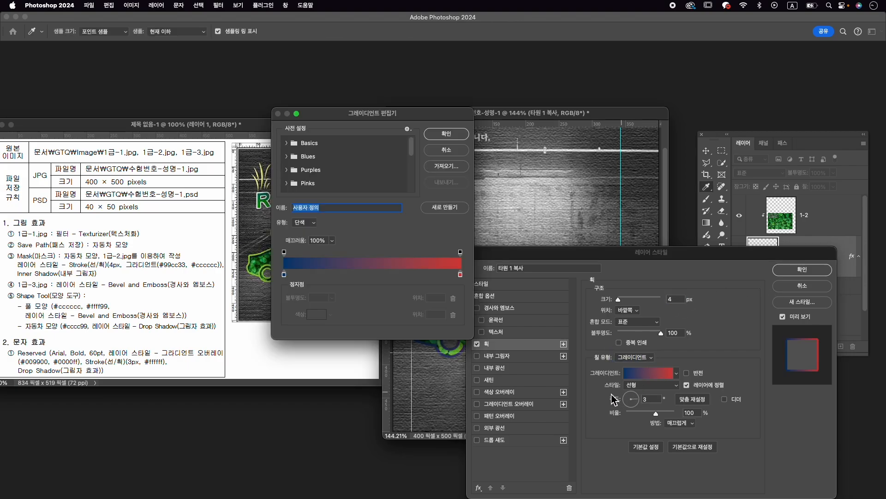
- Set the starting color of the stroke gradient to #99cc33
double_click(284, 274)
type("0")
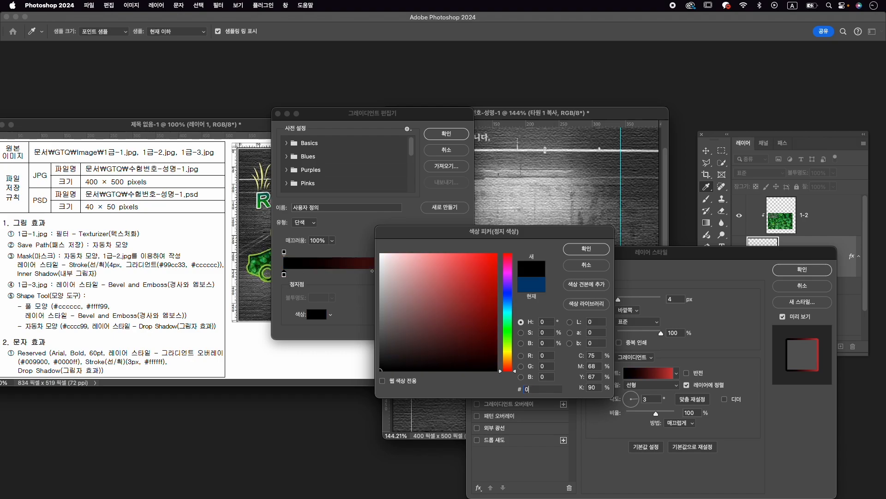
type("99cc33")
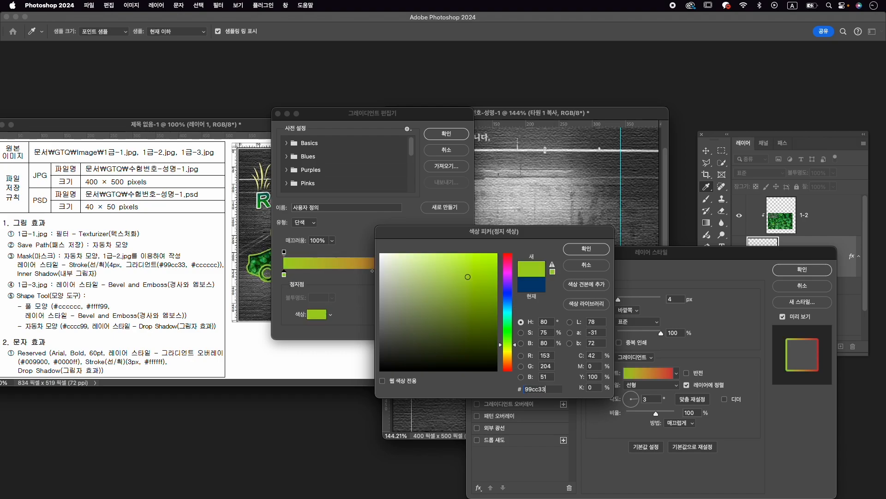
key("Return")
- Set the ending color of the stroke gradient to #cccccc and accept the gradient
left_click(461, 275)
double_click(460, 275)
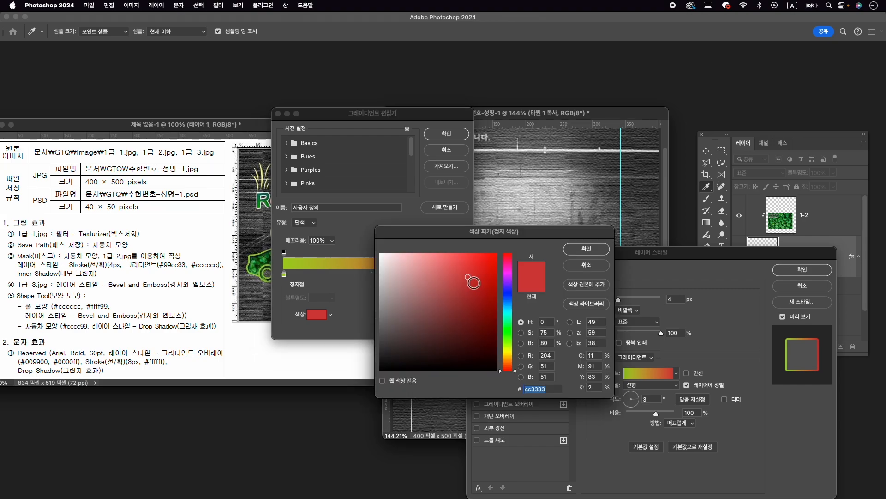
type("cccccc")
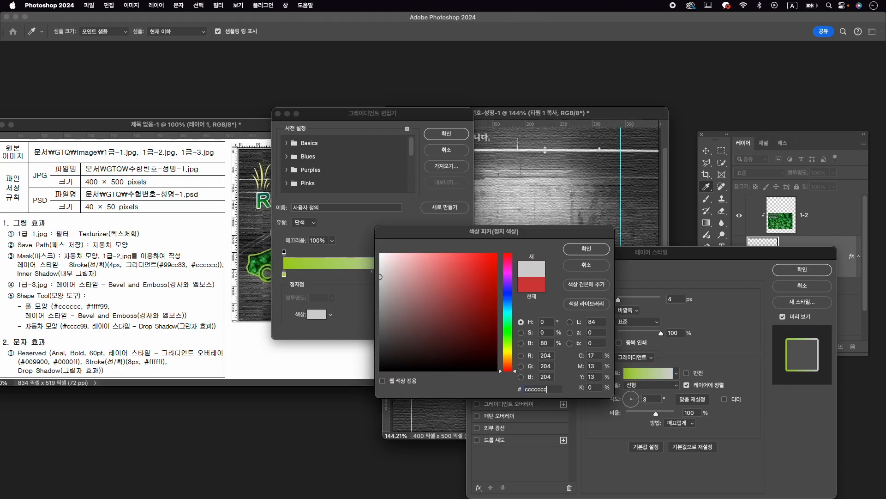
key("Return")
left_click(442, 187)
type("ccccc")
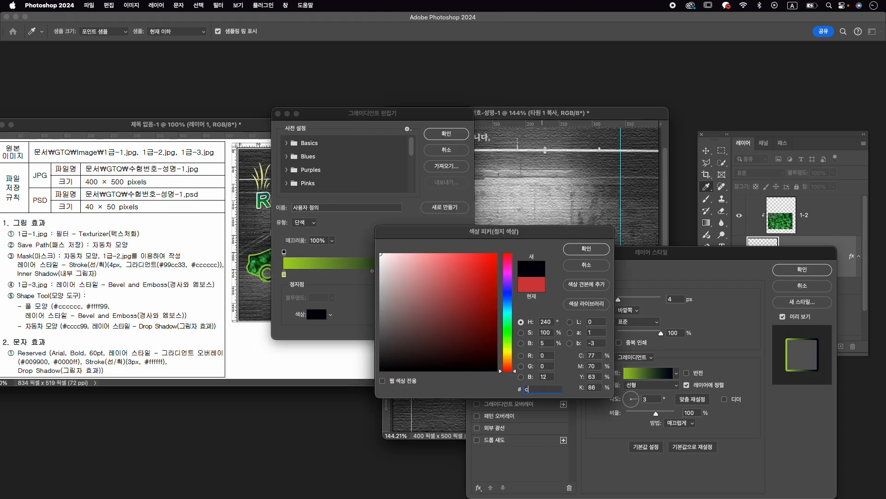
type("c")
key("Return")
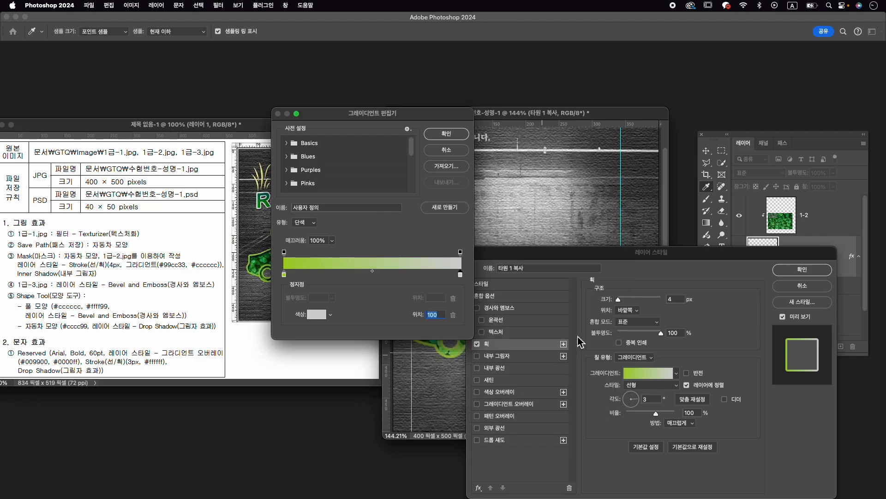
left_click(462, 137)
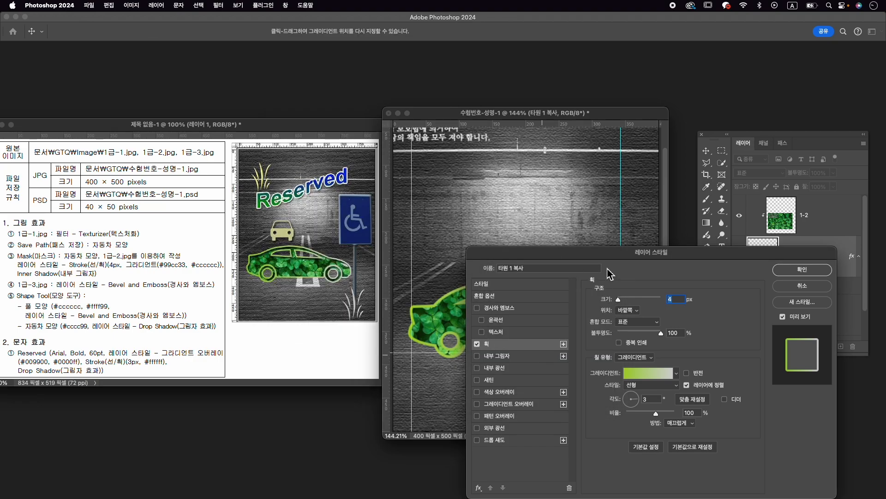
- Add an Inner Shadow to the car shape layer, apply the layer style and deselect the car
left_click_drag(598, 260, 638, 266)
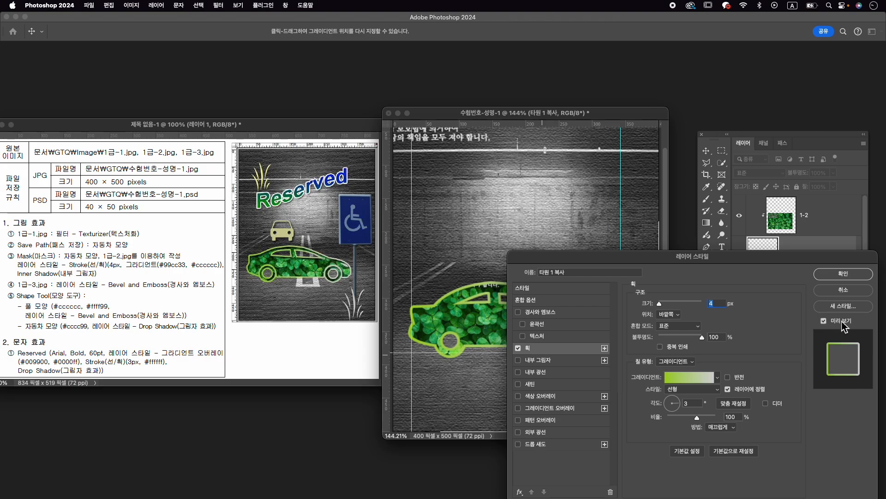
left_click(548, 362)
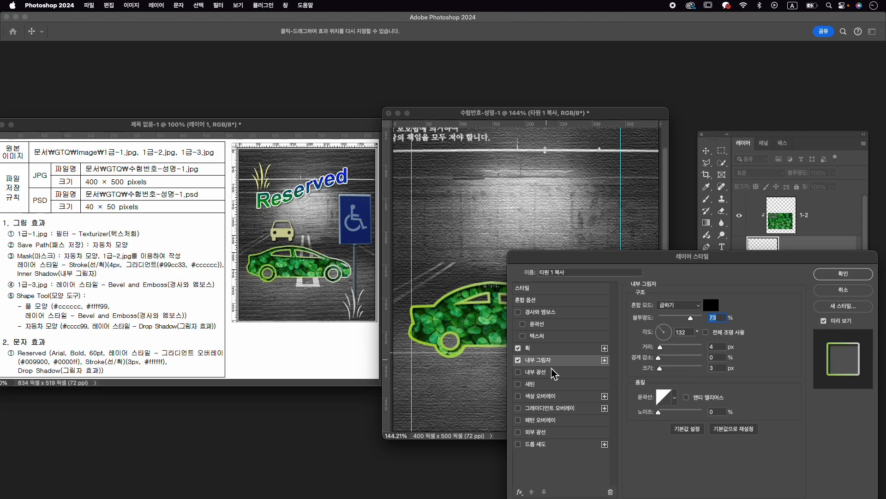
left_click(843, 273)
left_click(539, 367)
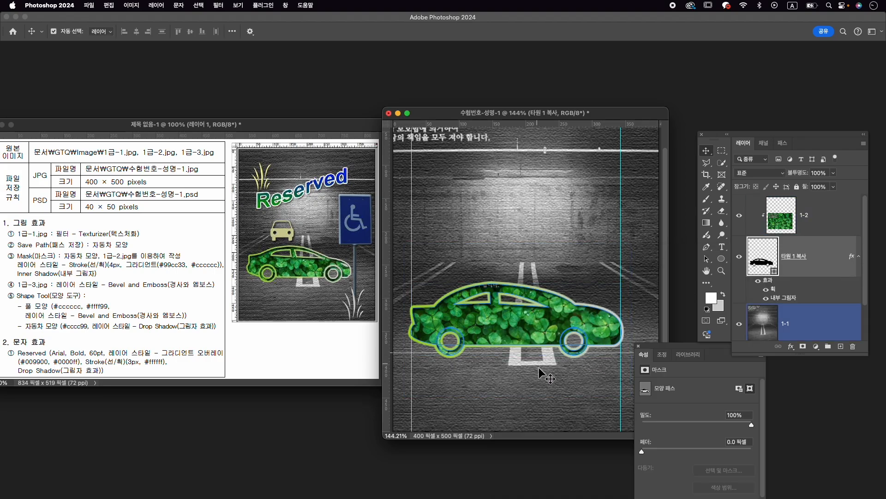
left_click(538, 403)
left_click(460, 350)
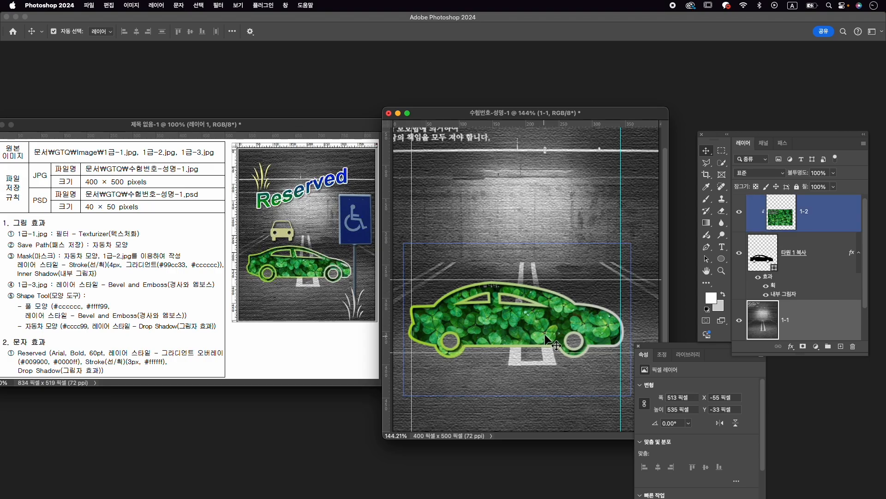
left_click(456, 349)
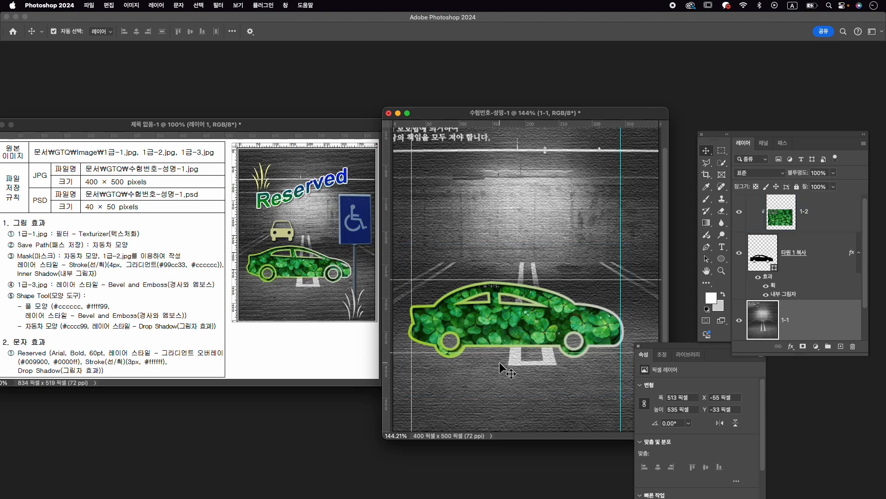
- Enlarge the cut-out circle around the car's left wheel to 50 × 47 px so the wheel separates from the body
scroll(499, 362, "up", 3)
scroll(496, 358, "up", 3)
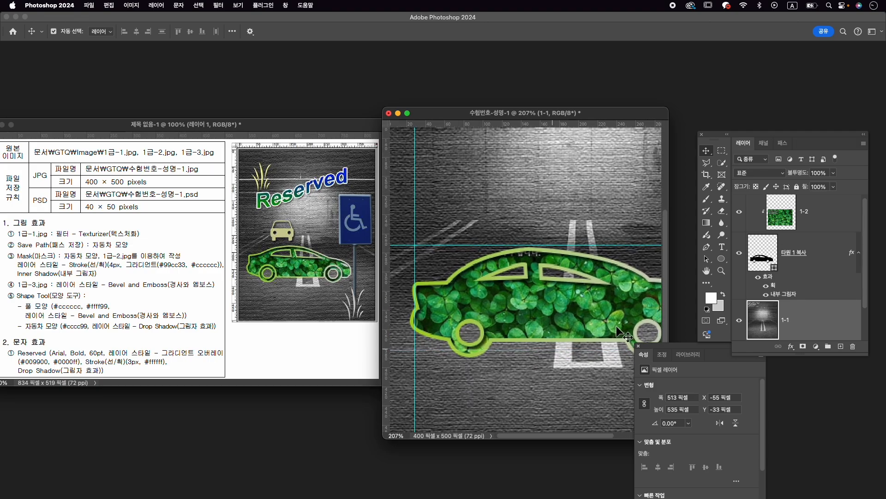
left_click(827, 253)
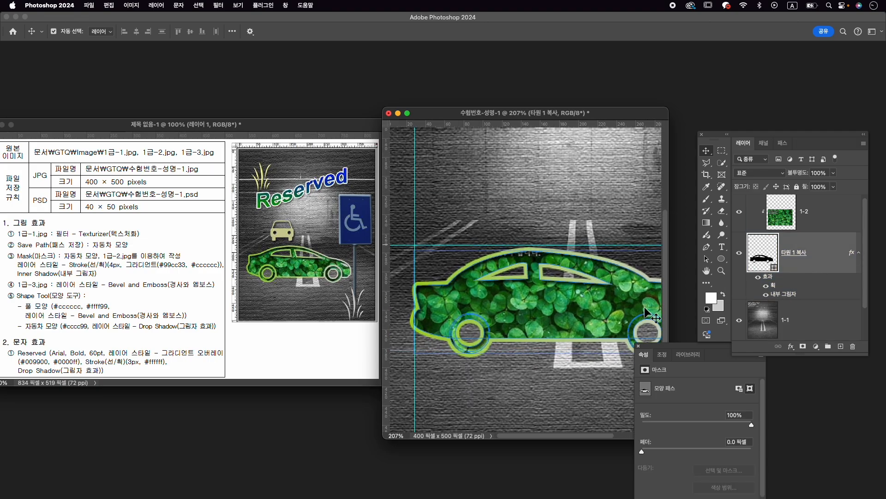
left_click(706, 258)
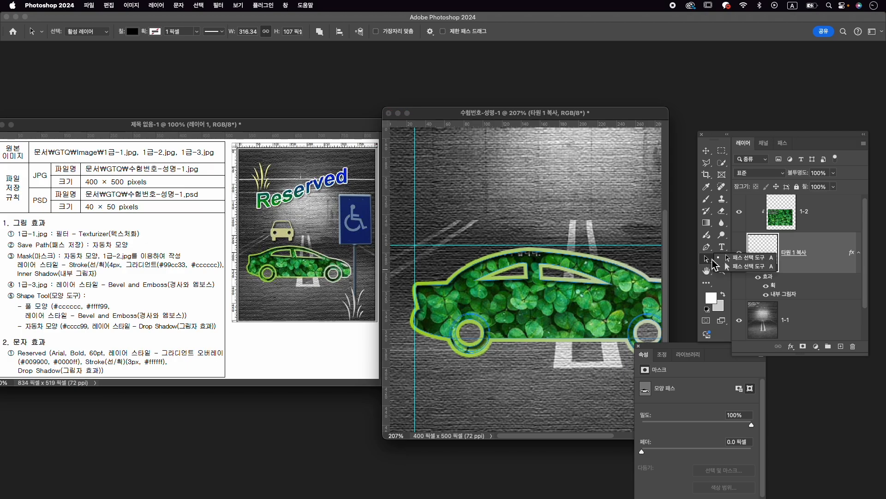
left_click(728, 257)
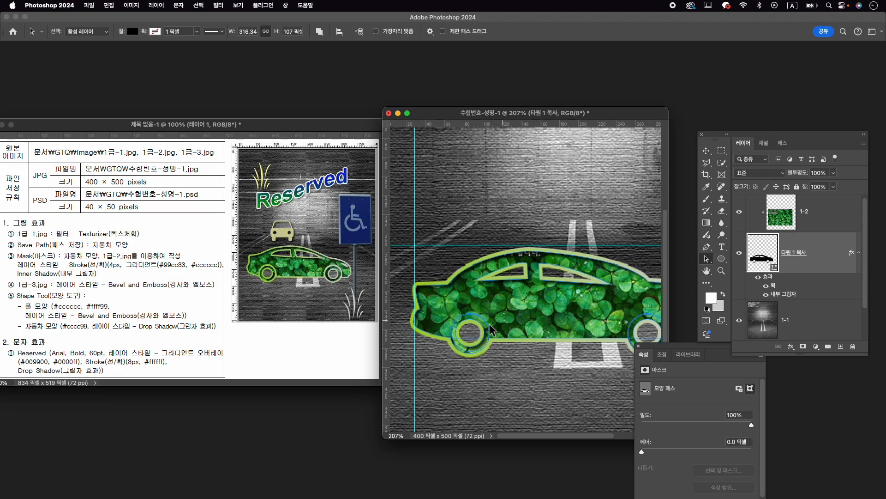
left_click(475, 314)
scroll(479, 314, "up", 3)
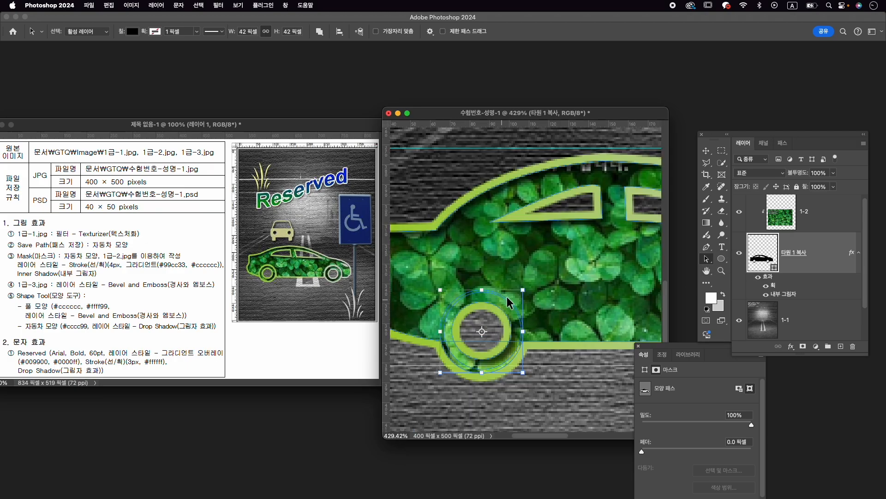
left_click(501, 297)
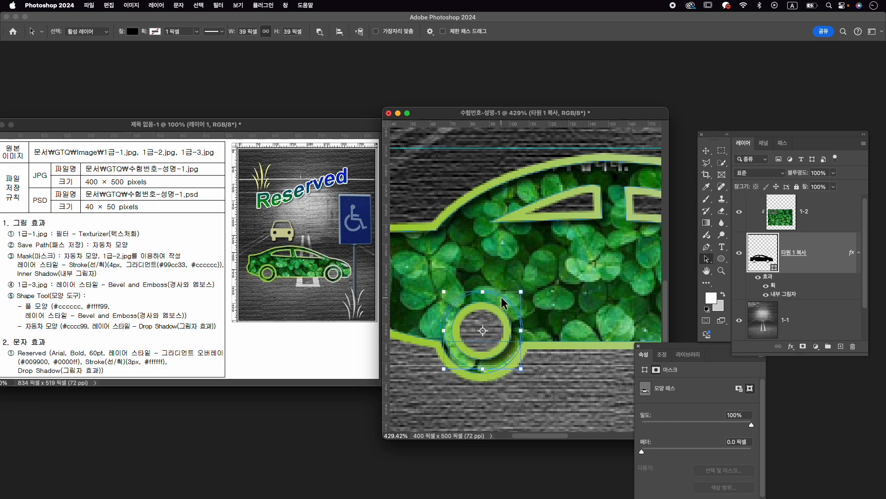
mouse_move(525, 292)
left_mouse_down()
mouse_move(533, 287)
mouse_move(529, 310)
mouse_move(532, 283)
left_mouse_up()
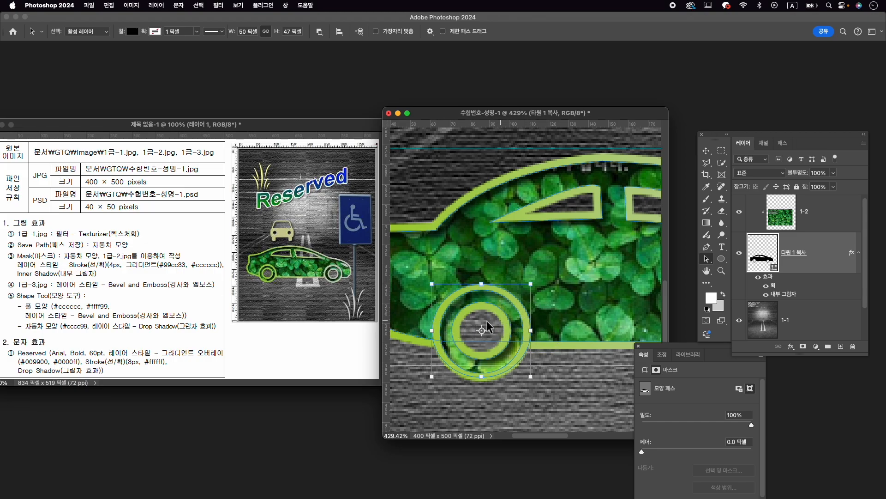
- Enlarge the cut-out circle around the car's right wheel to 50 × 49 px so it matches the left wheel
scroll(598, 318, "right", 10)
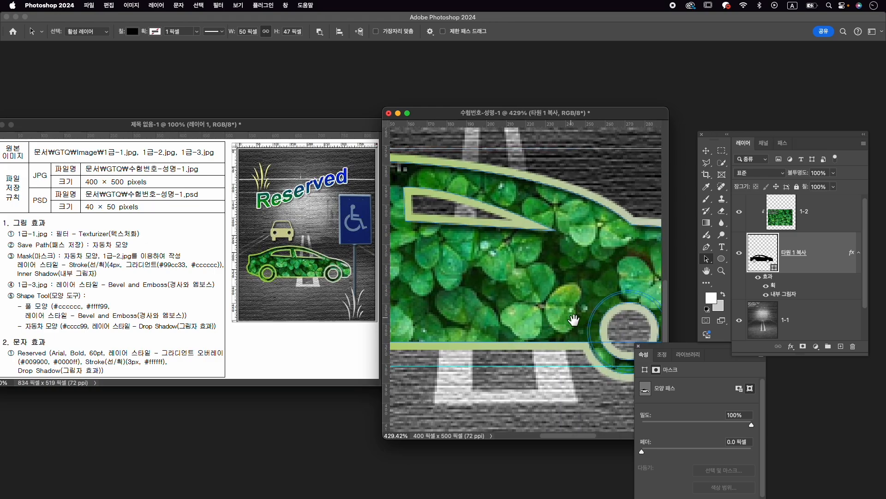
left_click(539, 328)
left_click_drag(618, 293, 625, 283)
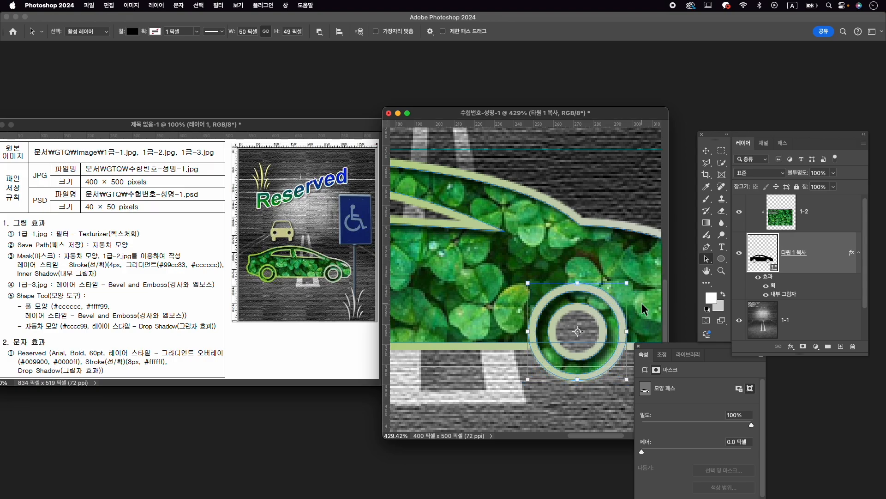
scroll(586, 331, "down", 5)
scroll(586, 331, "down", 2)
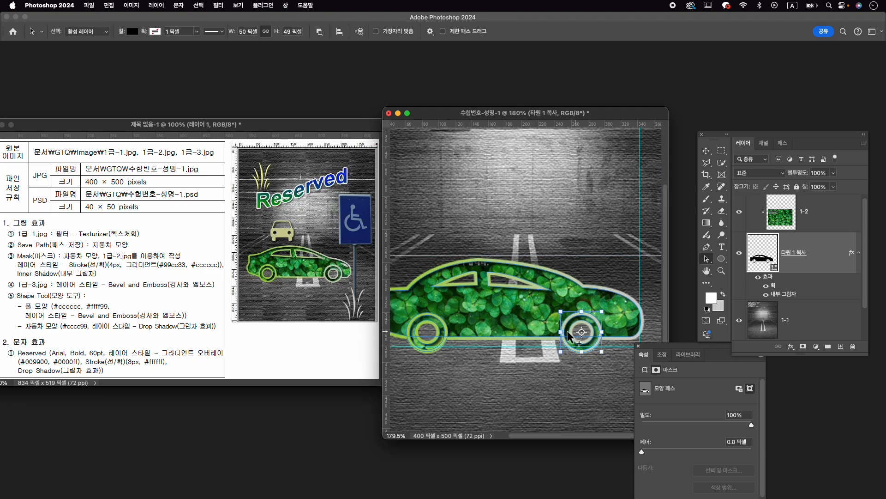
scroll(557, 333, "down", 1)
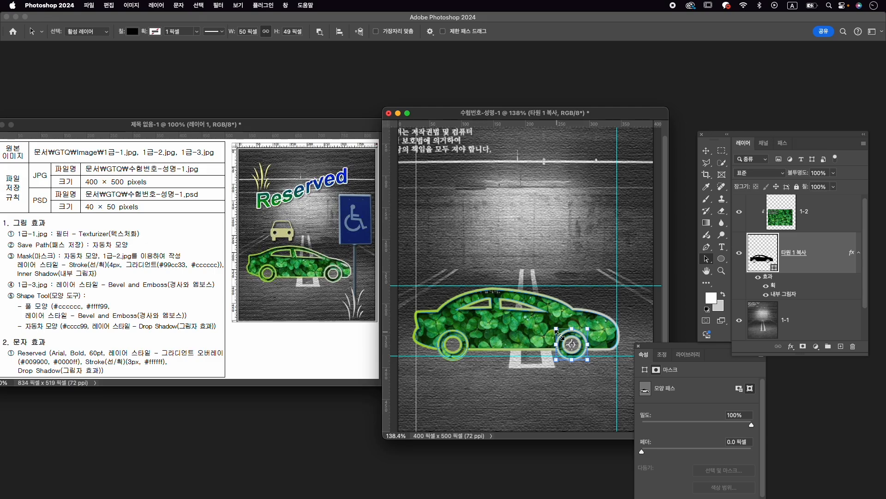
- With the clover layer 1-2 selected, open 1급-3.jpg in its own window in front of the composition
left_click(834, 209)
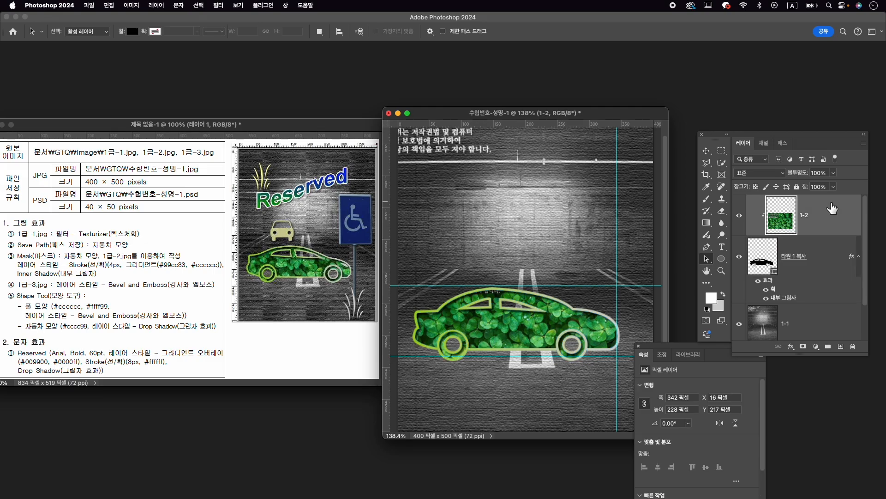
key("v")
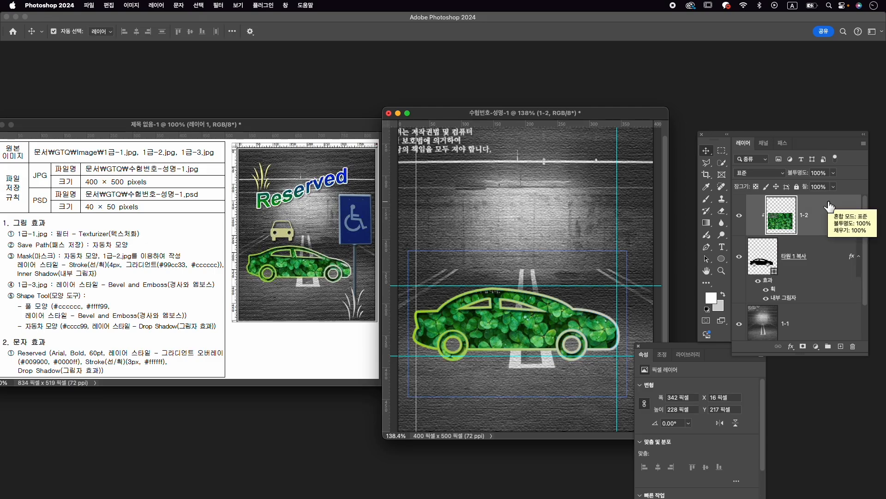
key("super+o")
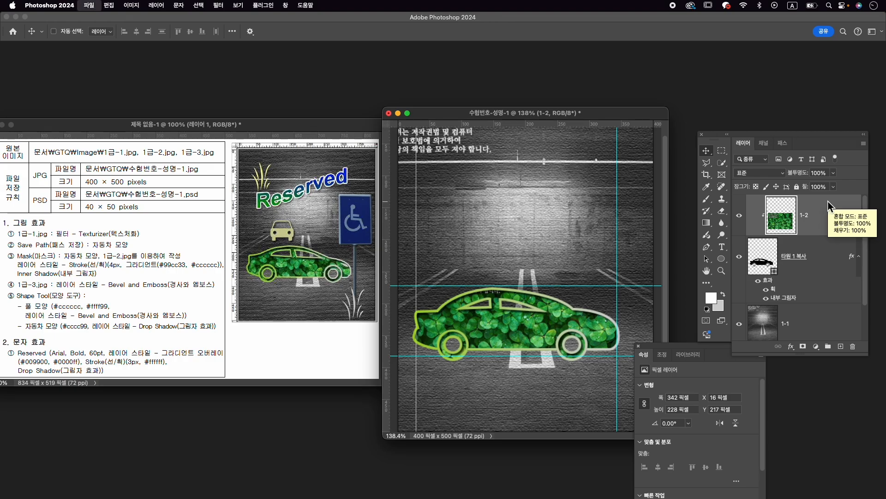
left_click(534, 141)
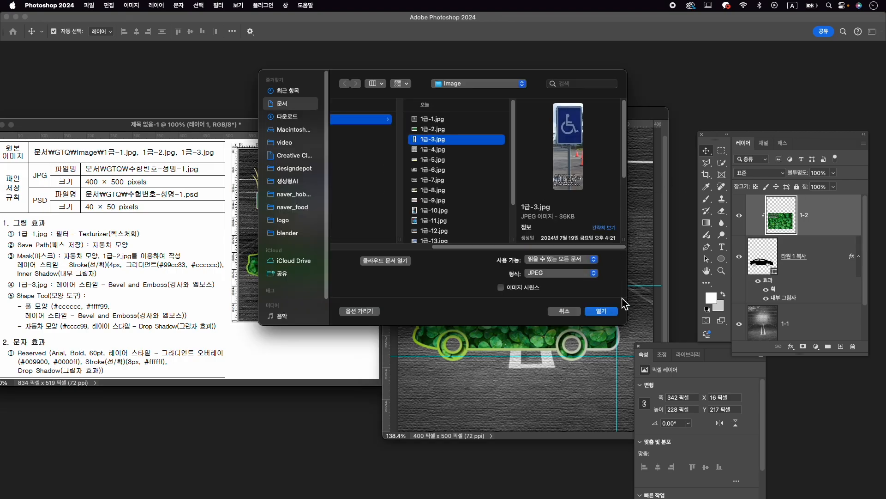
left_click(608, 316)
left_click_drag(78, 76, 483, 71)
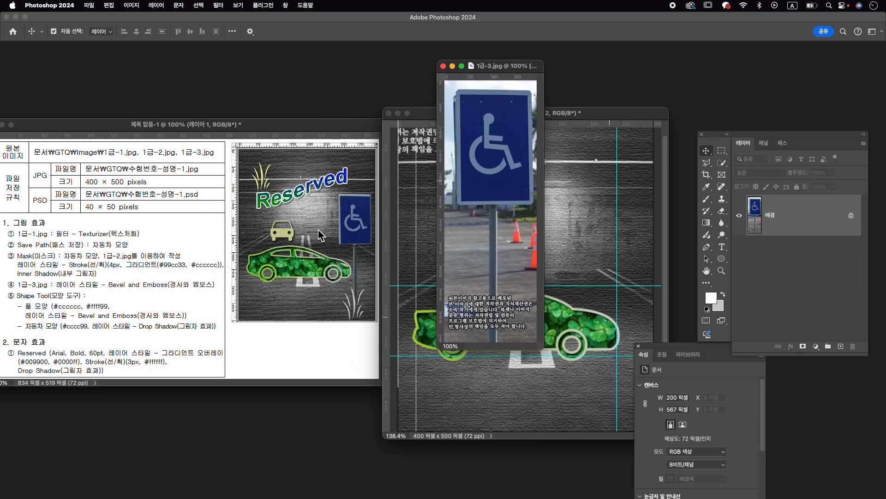
- Select the disabled-parking sign and its pole in 1급-3.jpg with the Object Selection tool
left_click(721, 162)
left_click(764, 162)
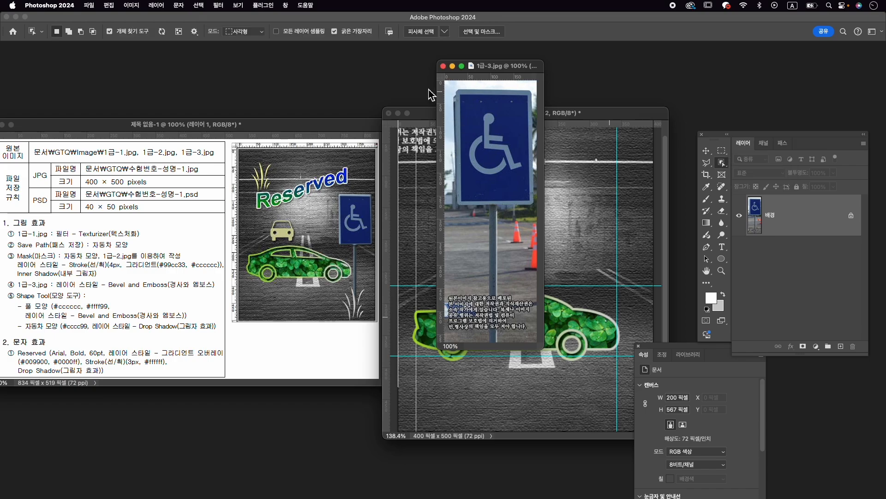
left_click_drag(458, 89, 534, 306)
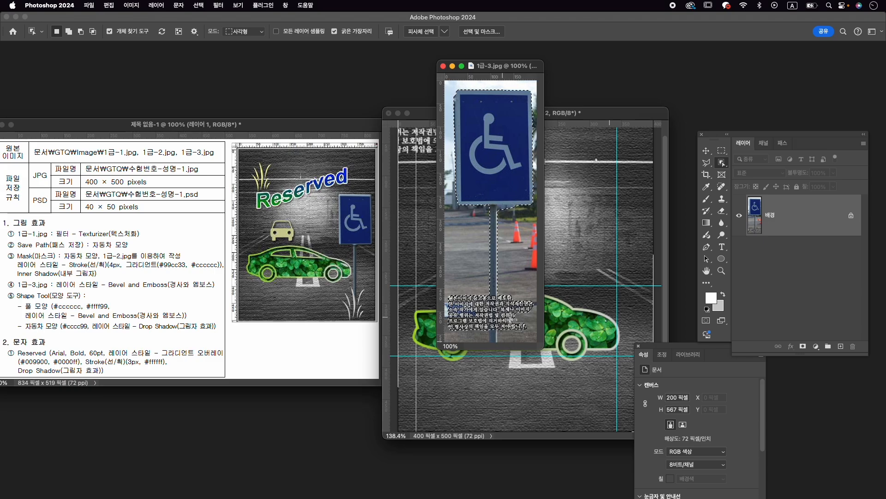
- Refine the selection with the Quick Selection tool, removing the copyright text beside the pole and keeping the pole down to its base
right_click(723, 163)
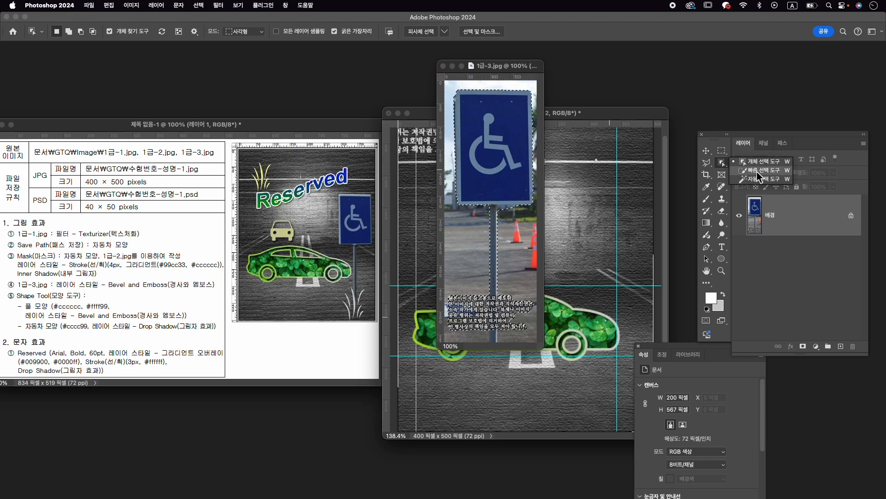
left_click(761, 170)
mouse_move(476, 299)
left_mouse_down()
mouse_move(455, 302)
mouse_move(451, 337)
mouse_move(471, 293)
left_mouse_up()
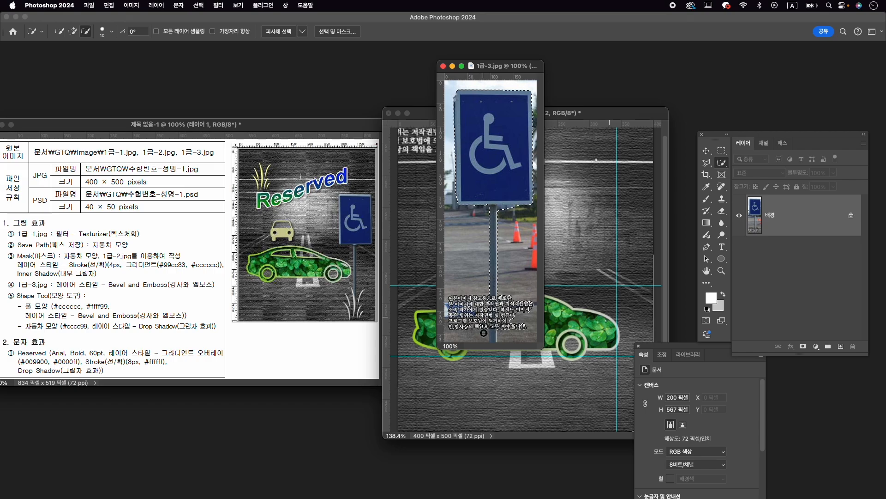
scroll(484, 320, "up", 5)
scroll(490, 282, "down", 4)
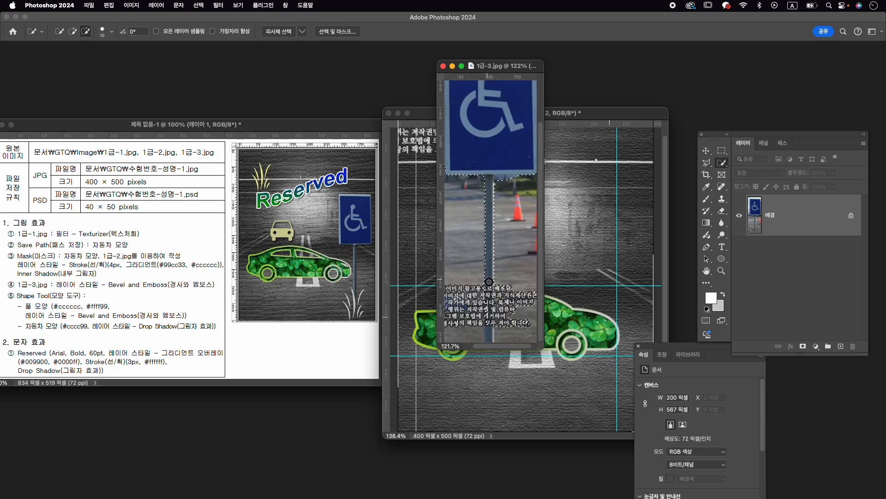
key("alt")
left_click_drag(513, 281, 508, 313)
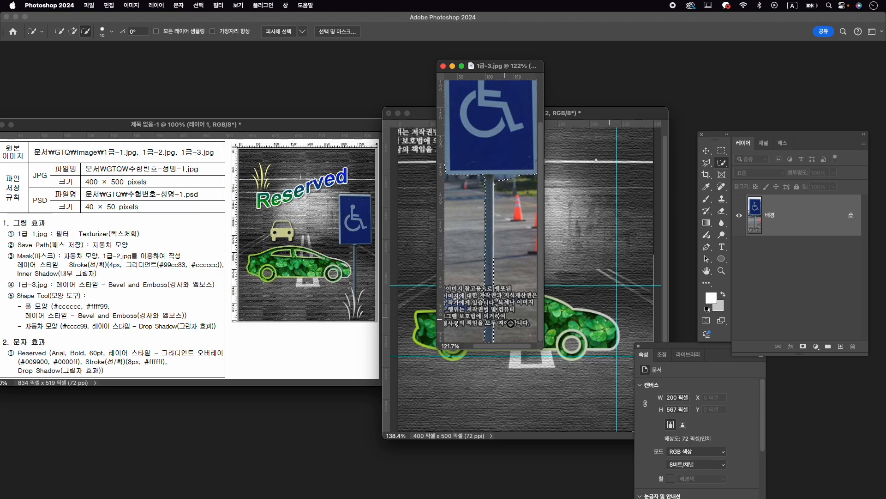
scroll(473, 293, "left", 3)
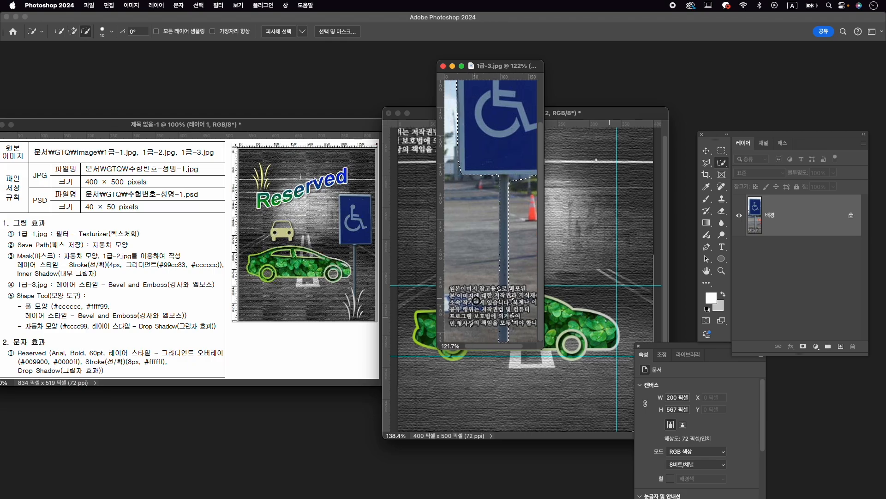
scroll(508, 313, "down", 2)
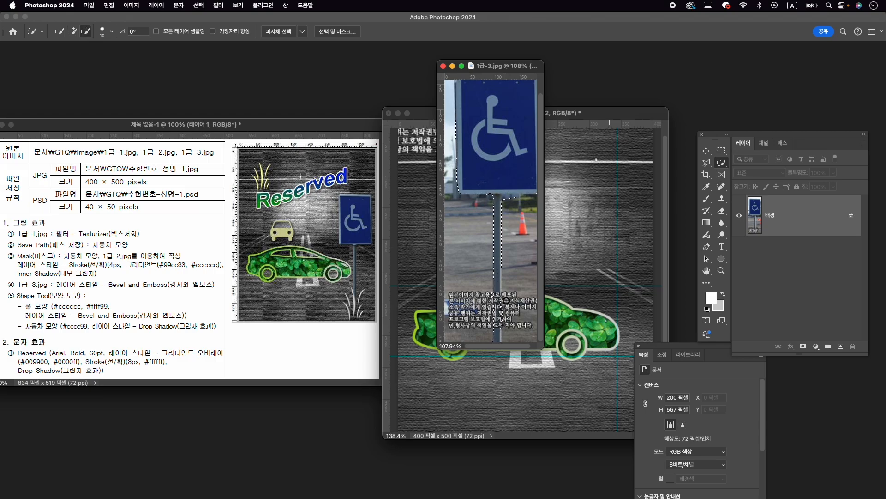
left_click_drag(500, 291, 502, 312)
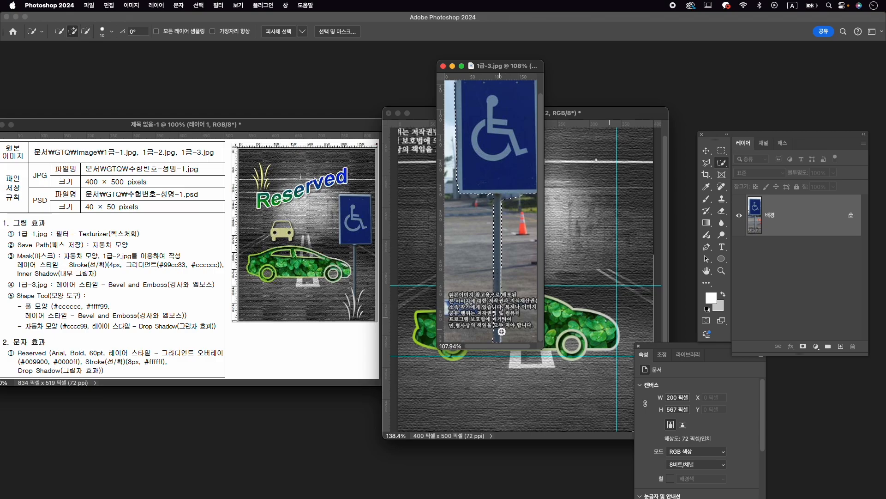
scroll(574, 330, "down", 5)
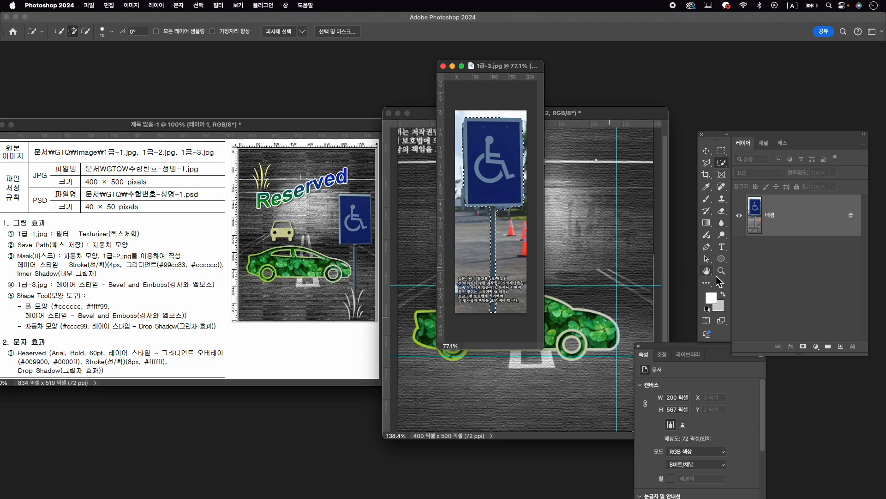
- Mask the sign layer from the selection, brush out the remnants under the sign, and try brushing out the text beside the pole
left_click(803, 352)
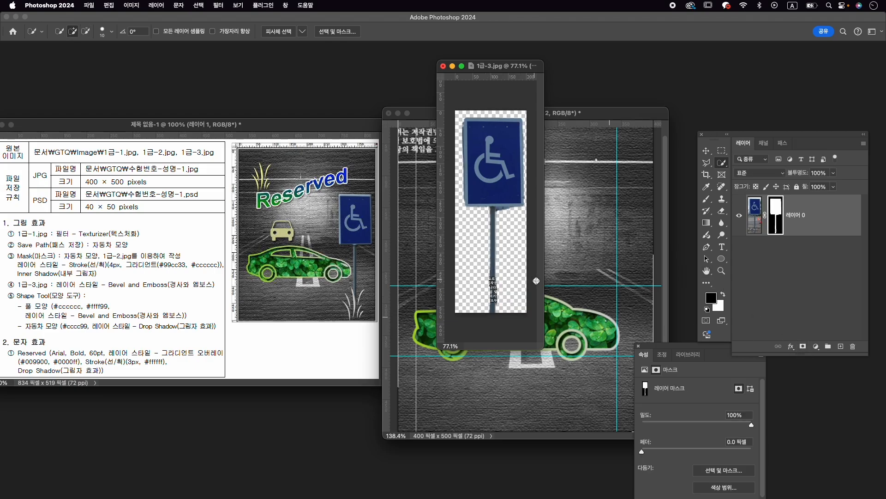
scroll(499, 300, "up", 4)
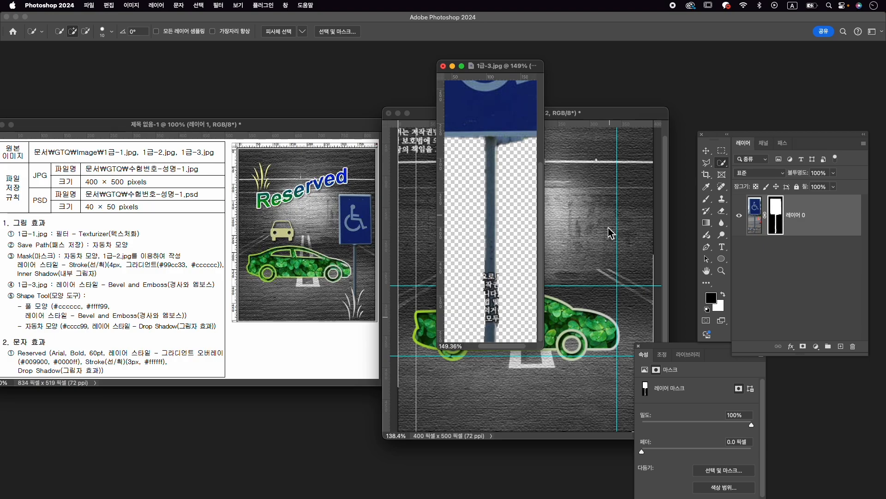
key("b")
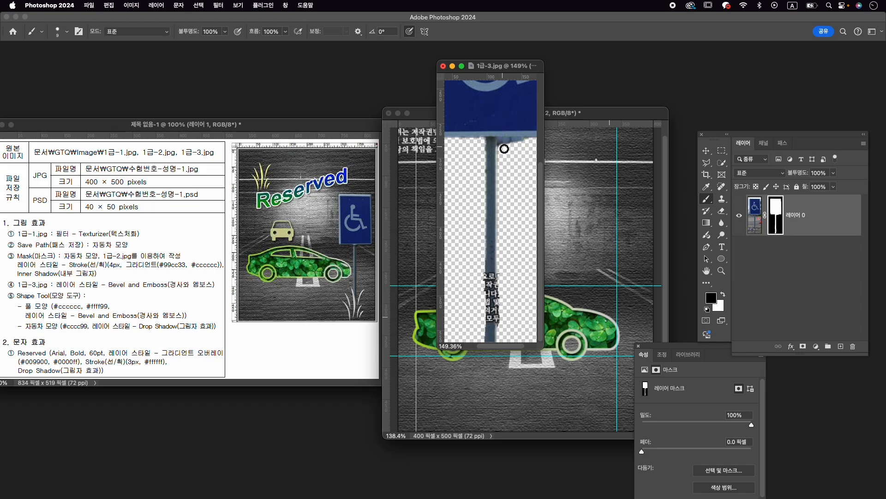
left_click_drag(504, 146, 520, 143)
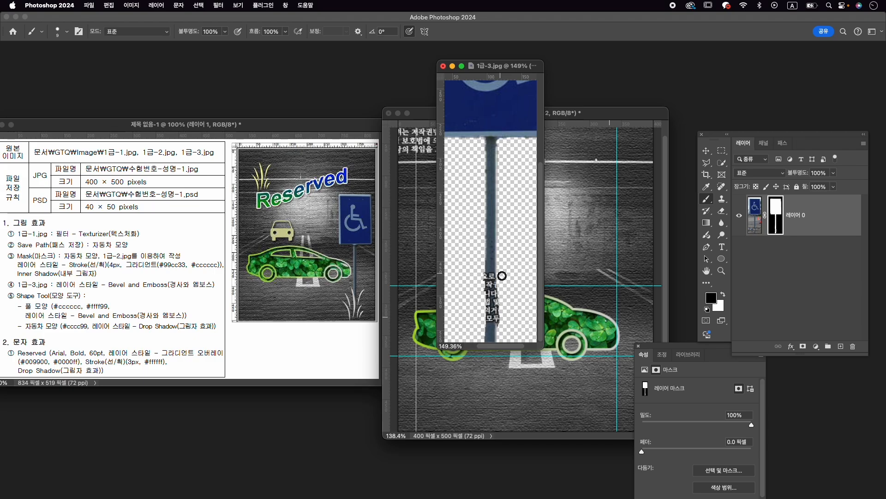
left_click_drag(482, 274, 483, 318)
key("super+z")
- Copy the masked sign into the 수험번호-성명-1 document and close 1급-3.jpg without saving
key("super+0")
key("v")
left_click_drag(611, 243, 610, 243)
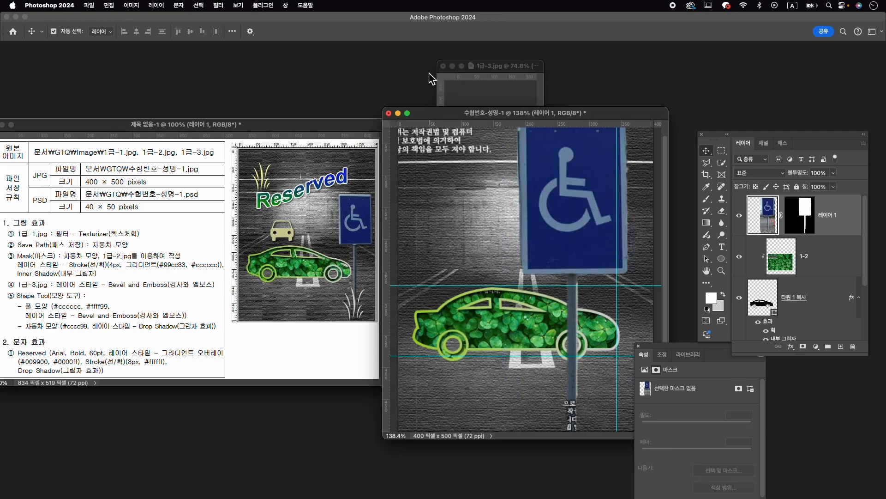
left_click(443, 67)
left_click(443, 200)
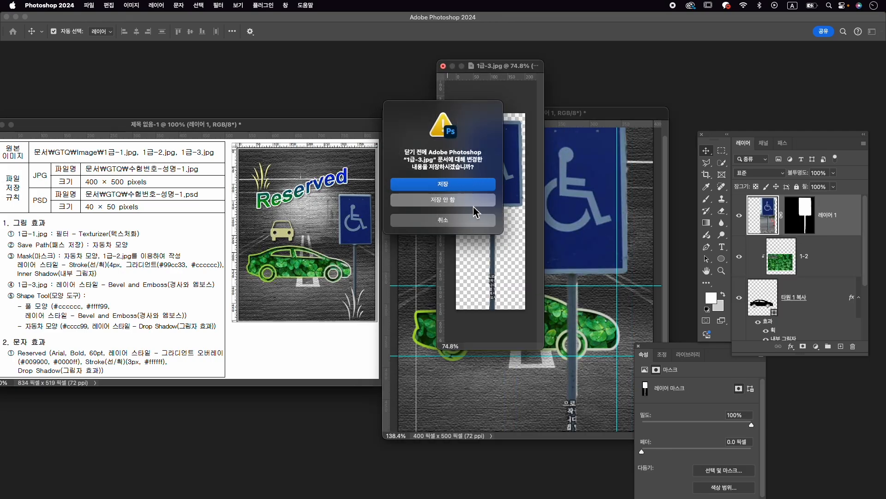
- Scale the sign to about 64%, move it over the car's front, and reposition the document window with the Properties panel closed
left_click_drag(516, 127, 544, 191)
key("super+t")
left_click_drag(566, 241, 599, 261)
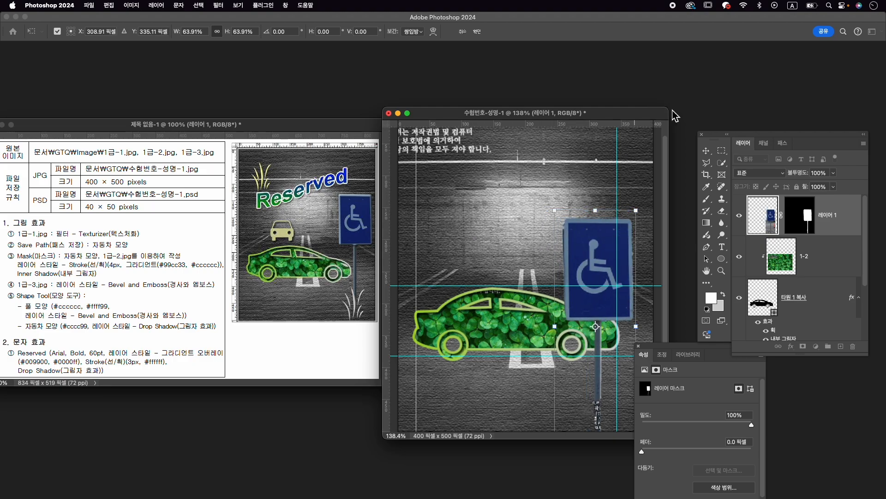
left_click_drag(672, 111, 692, 75)
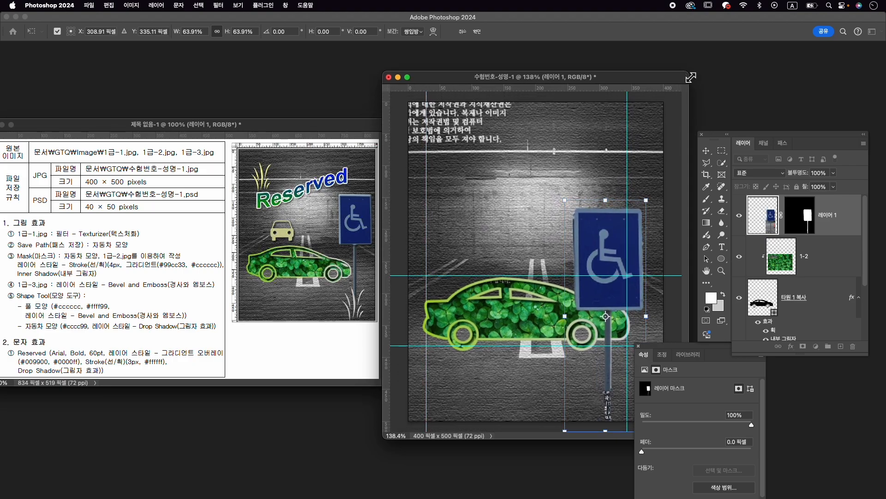
left_click(638, 346)
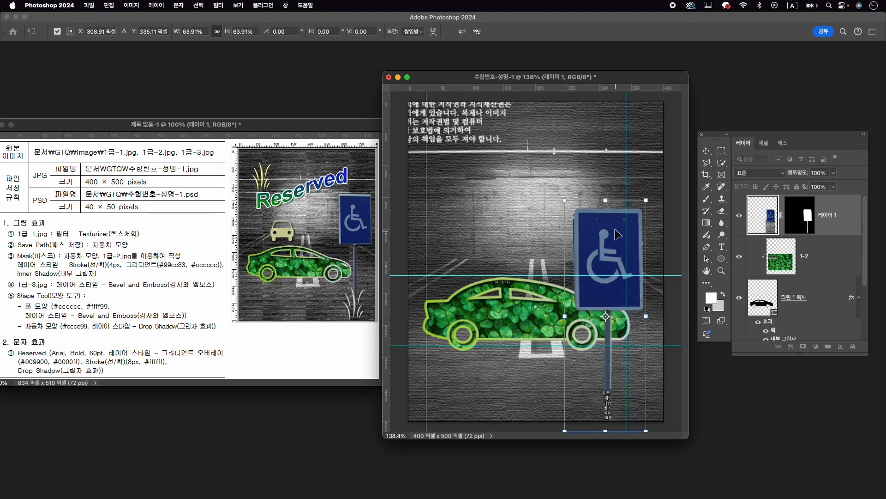
- Resize the sign to about 61% and place it against the canvas's right edge with the pole reaching the bottom
left_click_drag(617, 235, 631, 205)
left_click_drag(659, 170, 648, 200)
left_click_drag(620, 238, 637, 242)
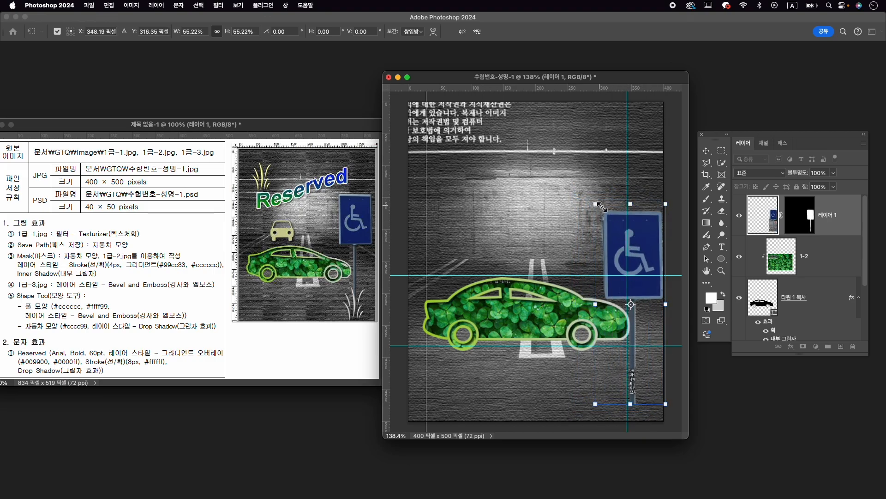
left_click_drag(596, 204, 588, 182)
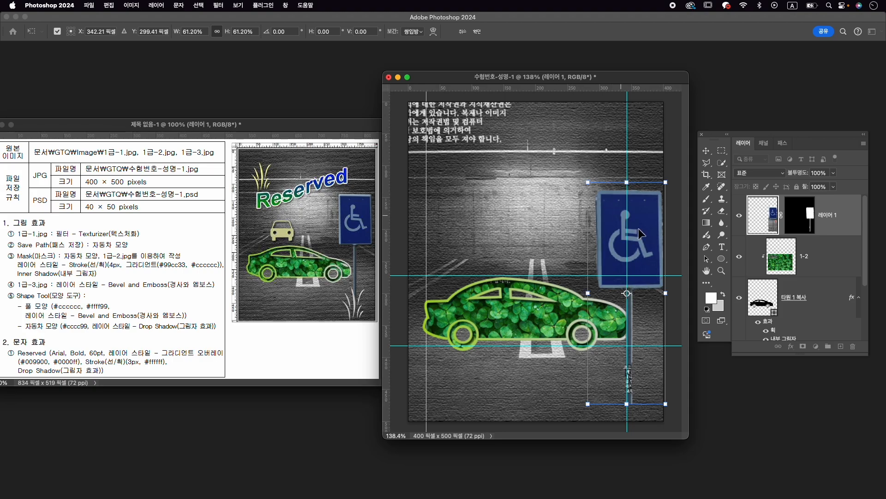
mouse_move(645, 242)
left_mouse_down()
mouse_move(651, 263)
mouse_move(644, 258)
left_mouse_up()
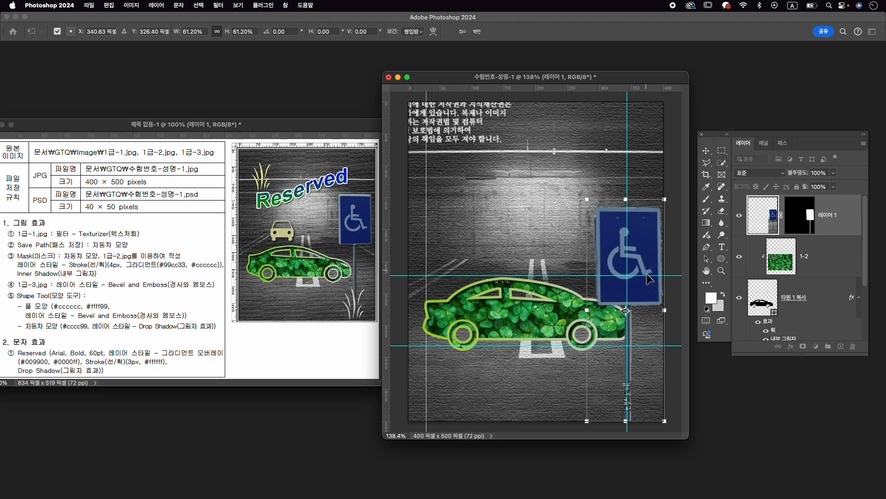
- Enlarge the sign to about 65%, nudge it slightly left, and apply the transformation
left_click_drag(587, 199, 560, 200)
scroll(601, 238, "down", 2)
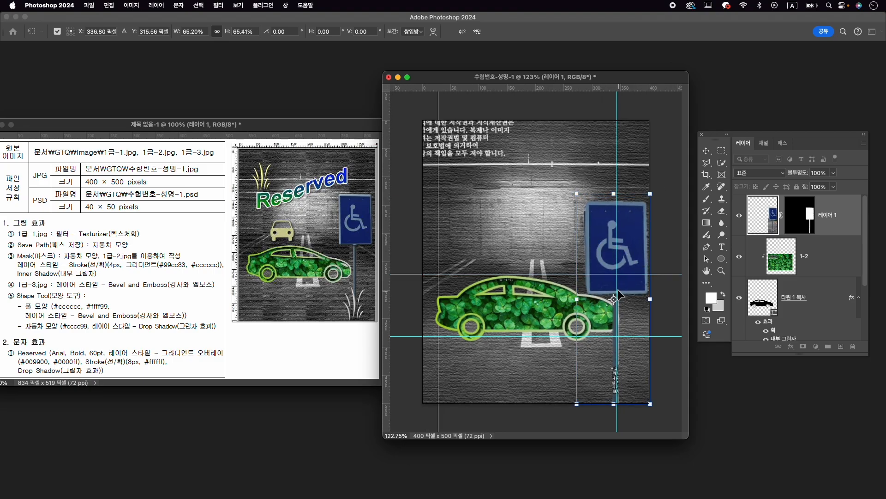
key("Right")
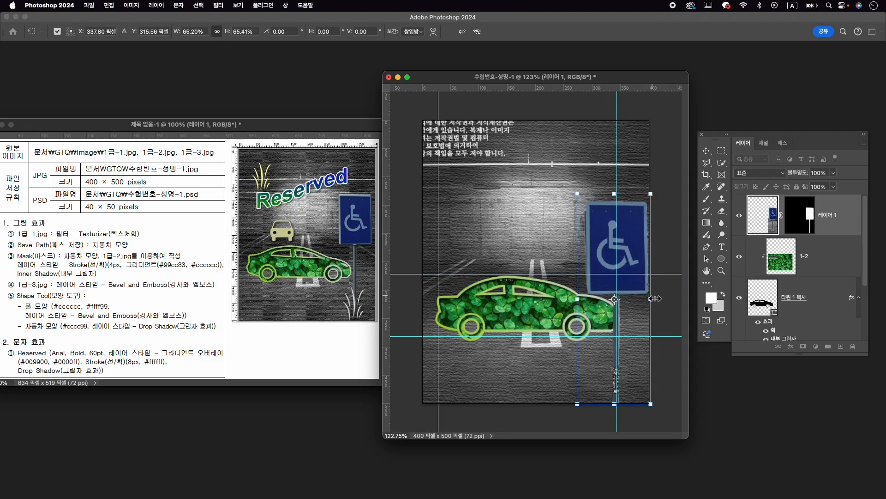
key("Left")
key("Left")
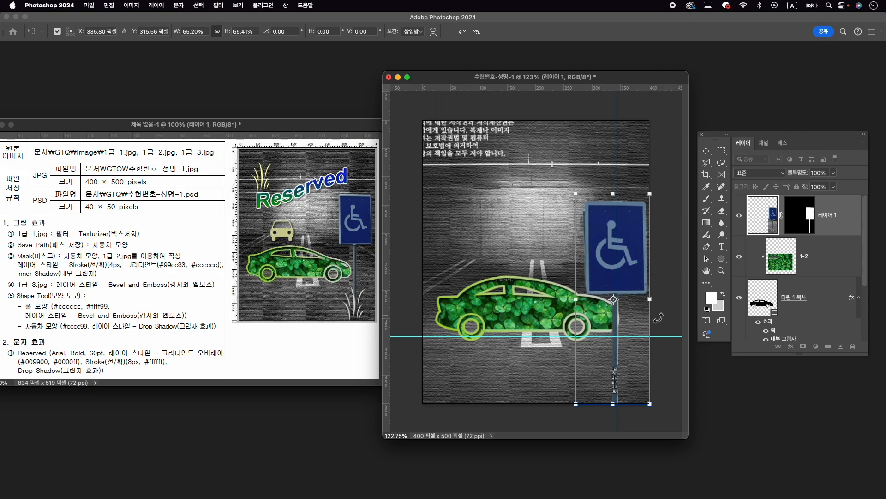
key("Return")
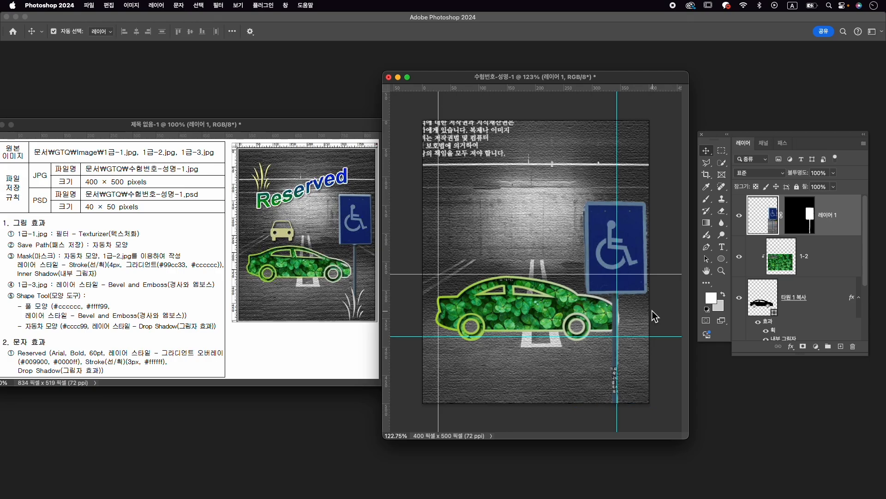
- Select the car shape and its clipped clover layer together and scale them down to about 94.6%
left_click(582, 320)
left_click(801, 297)
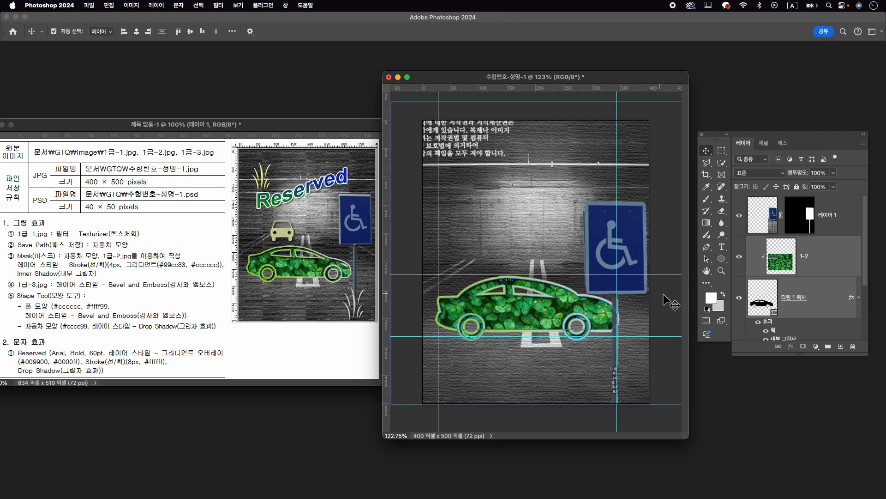
key("super+t")
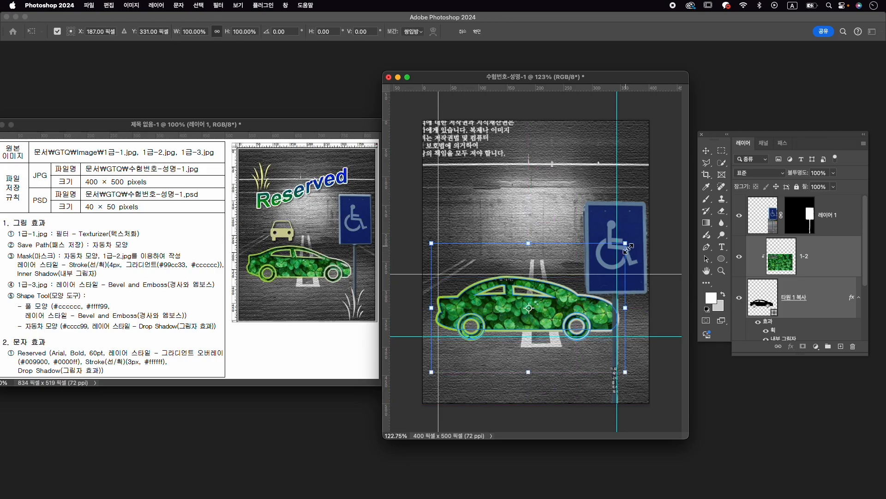
left_click_drag(627, 247, 616, 257)
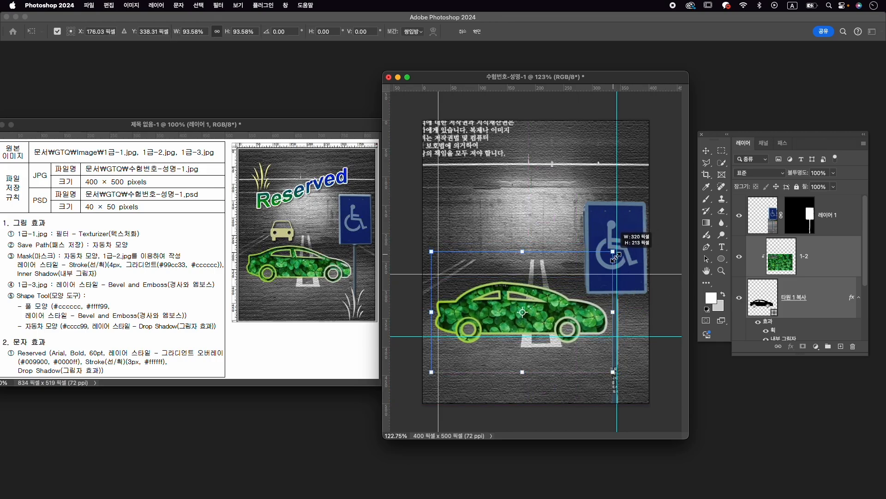
key("Return")
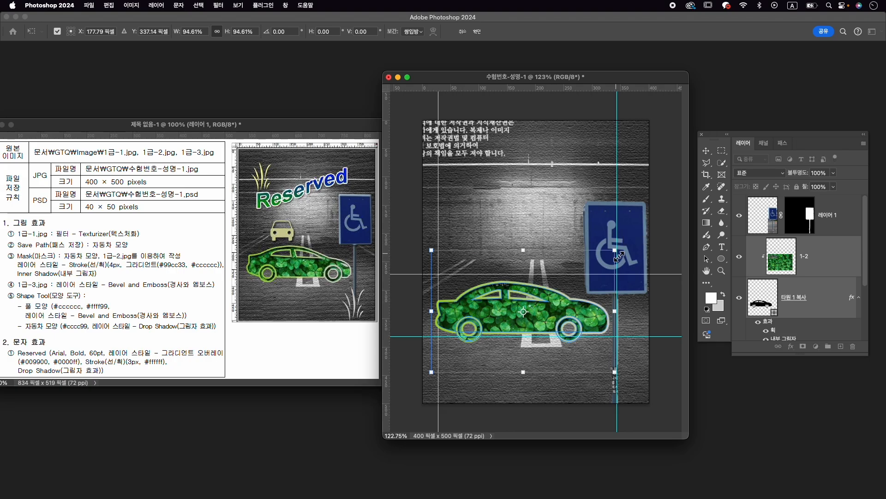
- Rename the sign layer to 1-3 and give it a Bevel and Emboss layer style with the existing settings
double_click(827, 215)
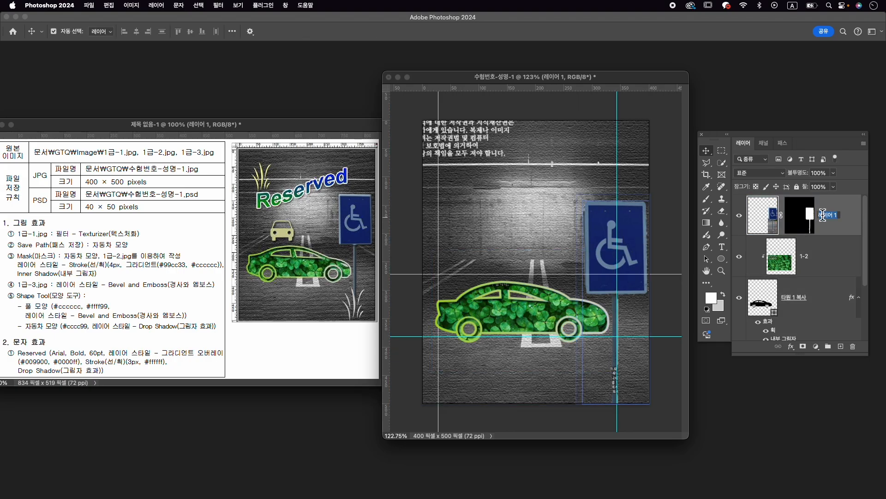
type("1-3")
key("Return")
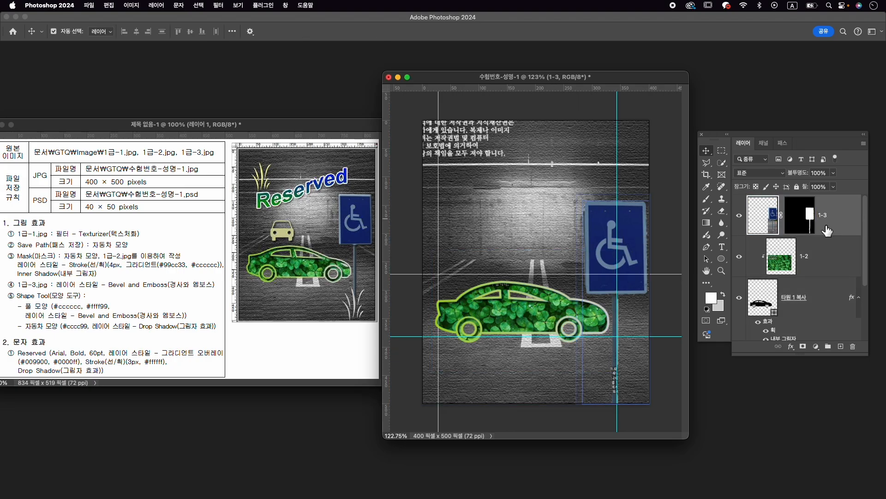
left_click(792, 347)
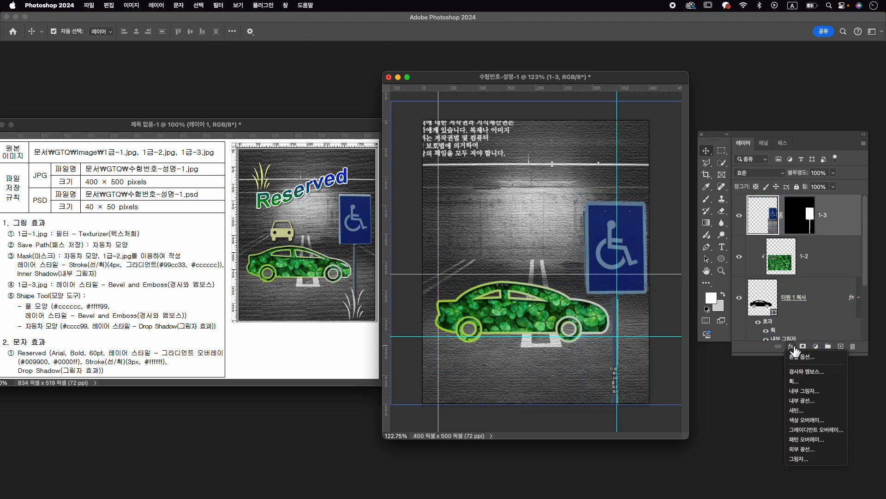
left_click(810, 372)
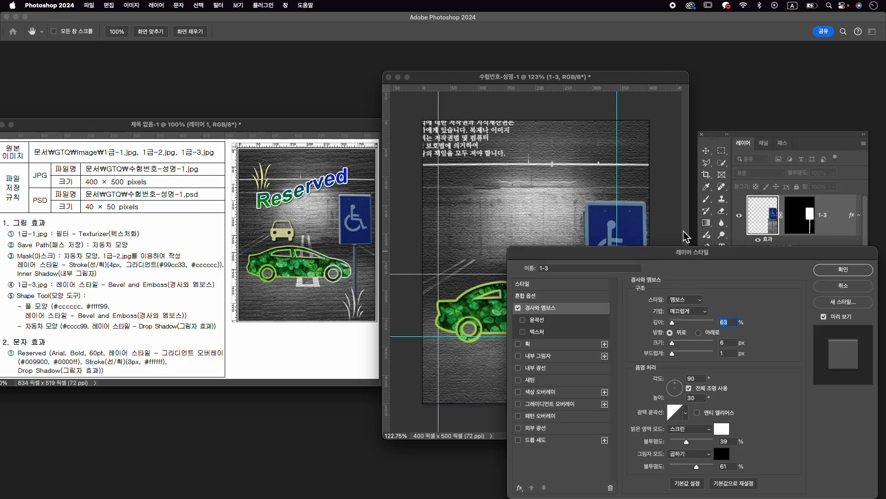
left_click(825, 273)
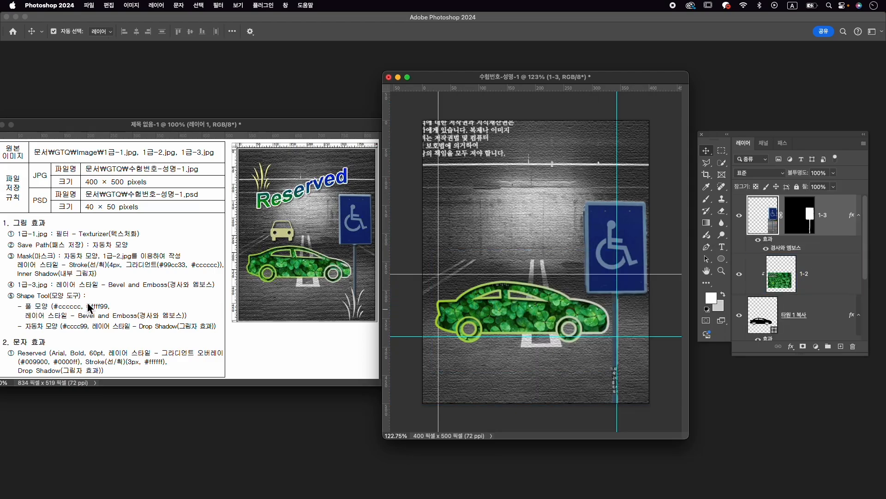
- Show the Shapes library and search it for 풀
left_click(286, 6)
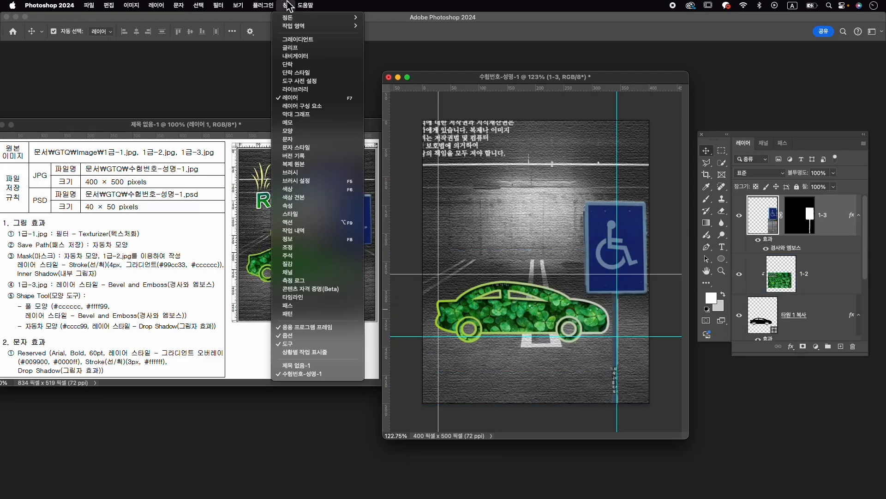
left_click(331, 134)
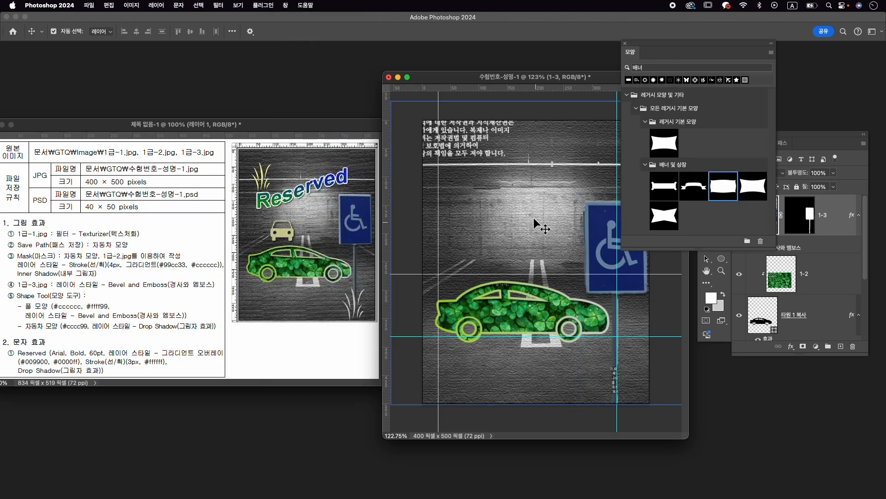
double_click(685, 68)
key("Caps_Lock")
type("ㅍ")
key("Return")
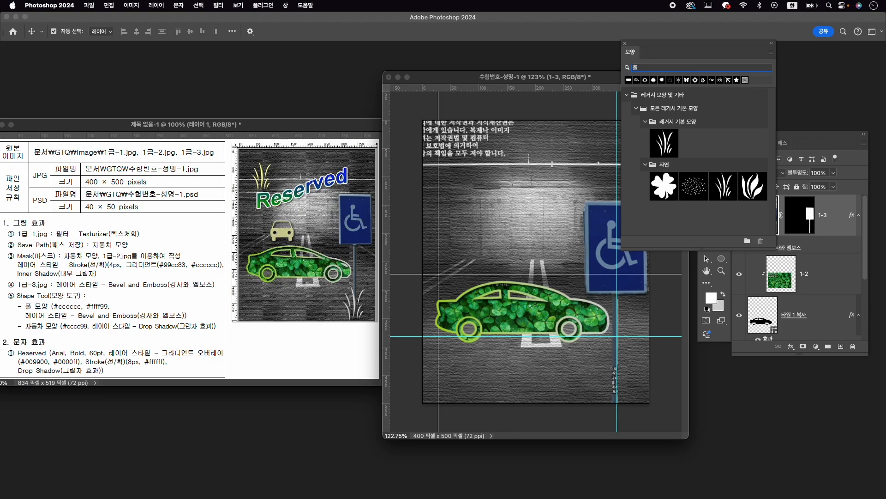
- Draw the legacy grass custom shape, about 58 × 88 px, near the canvas's upper-left corner
left_click(670, 149)
left_click(722, 258)
left_click(768, 310)
left_click_drag(449, 157, 485, 203)
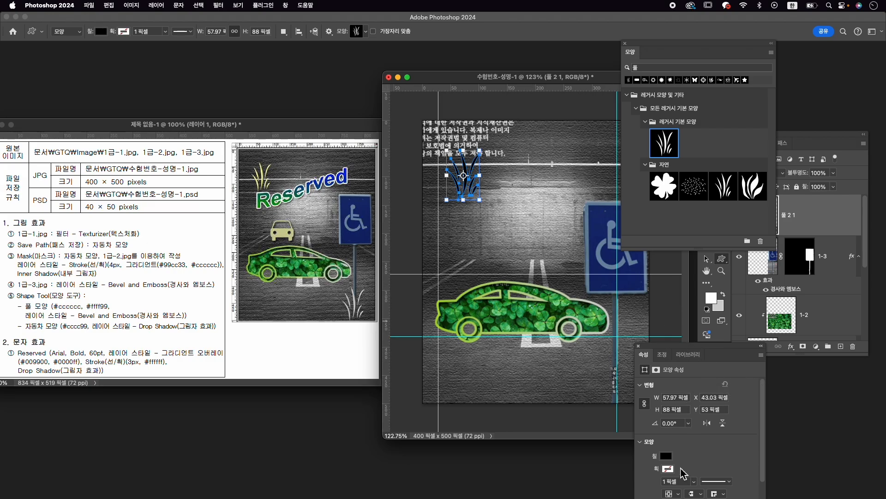
- Fill the grass shape with the solid color #cccccc
left_click(669, 458)
left_click(762, 335)
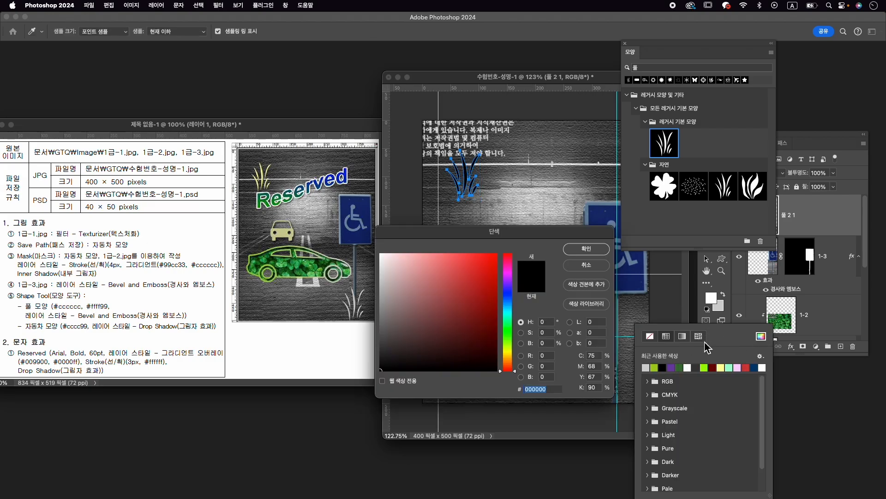
type("cccccc")
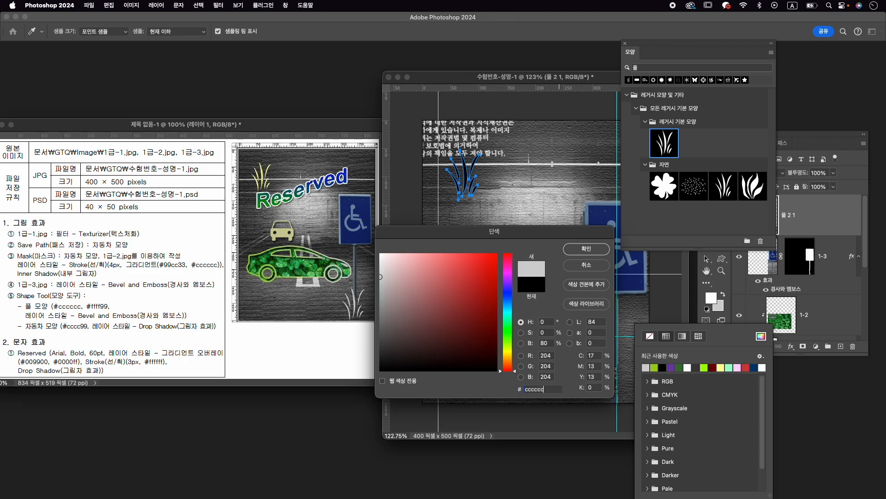
key("Return")
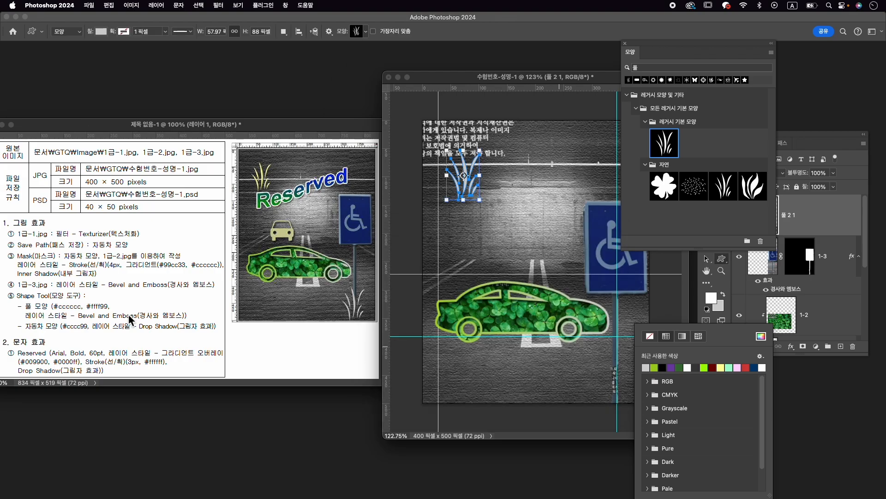
- Add a Bevel and Emboss layer style to the grass shape with the existing settings
left_click(792, 347)
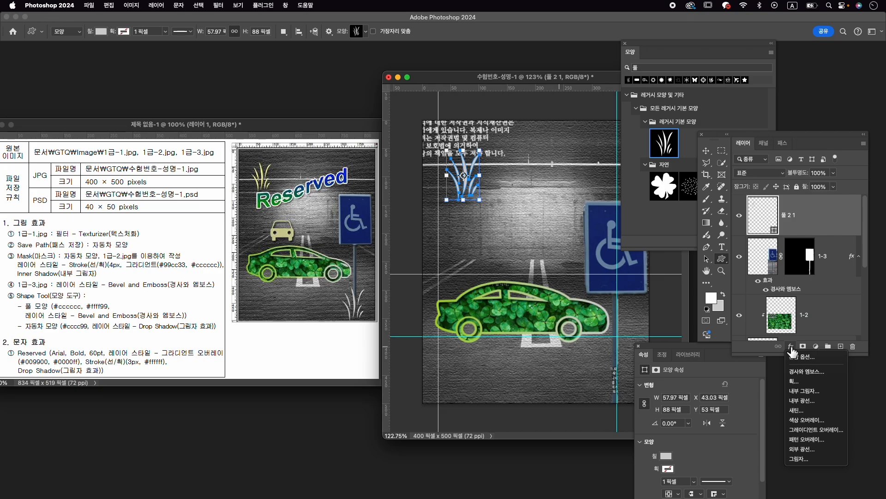
left_click(803, 371)
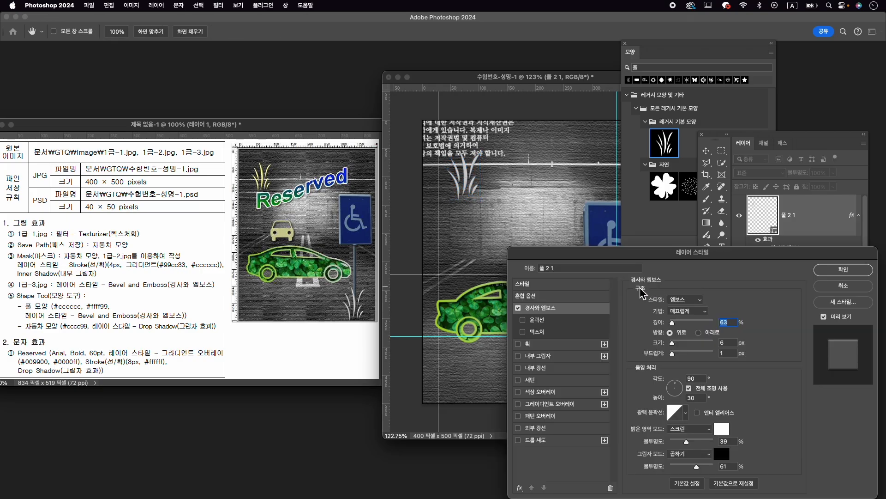
left_click(862, 271)
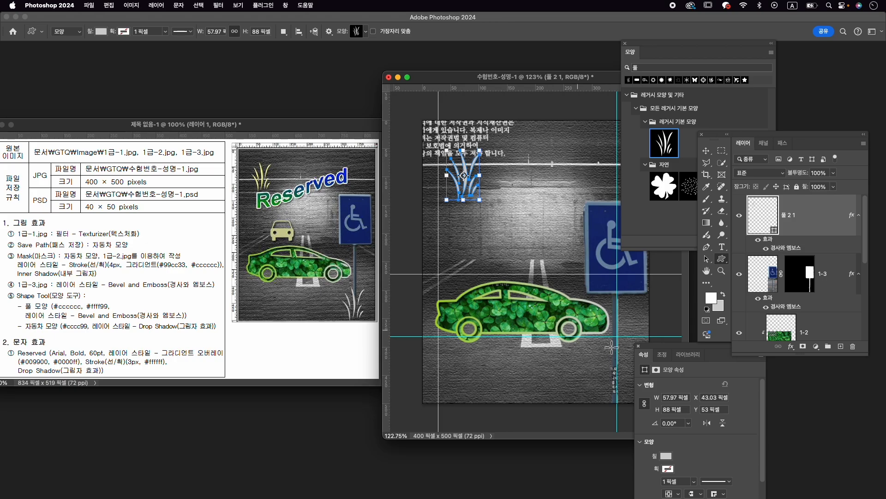
- Duplicate the grass layer, move the copy to the canvas's lower-right corner, and scale it to about 104%
left_click(811, 223)
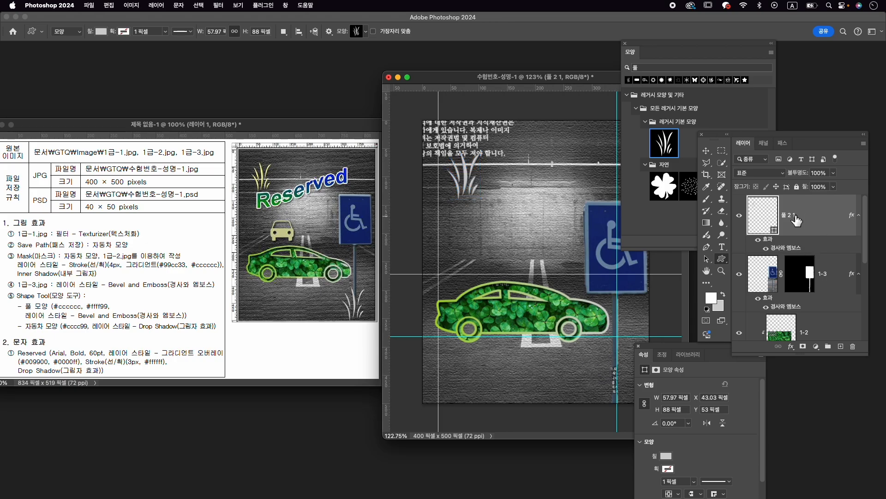
key("super+j")
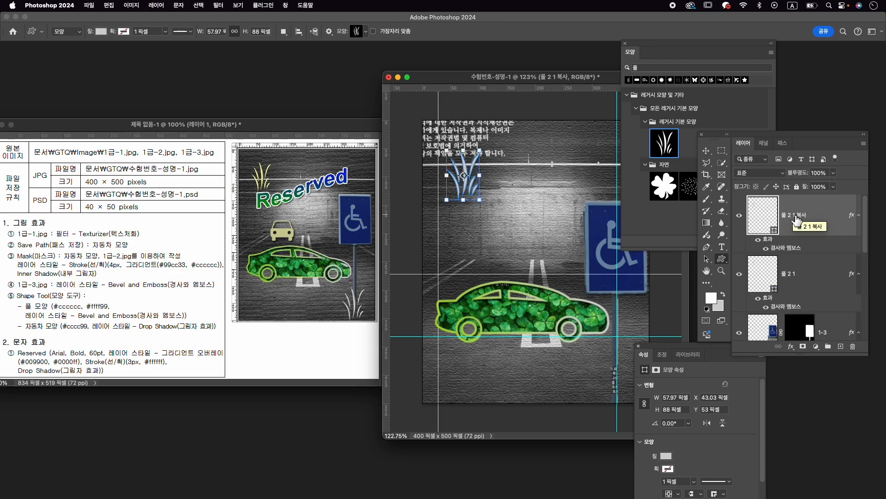
key("super+t")
left_click_drag(485, 199, 629, 375)
left_click_drag(624, 370, 620, 369)
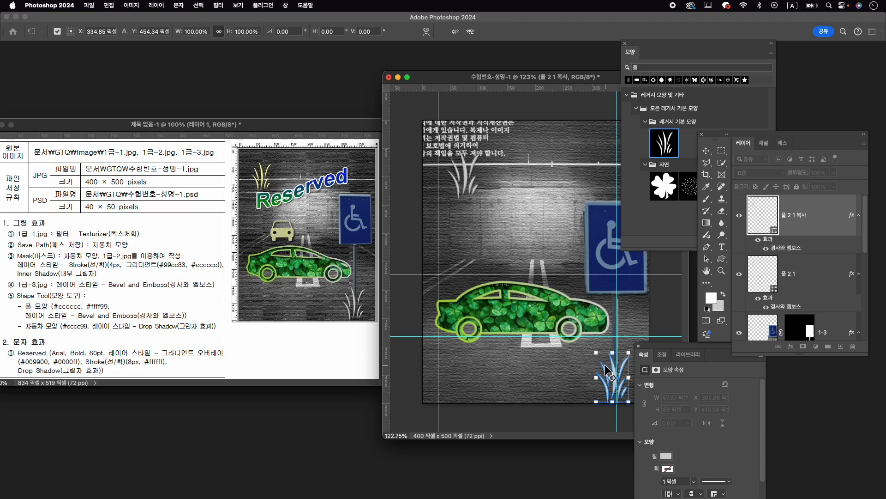
left_click_drag(599, 357, 598, 356)
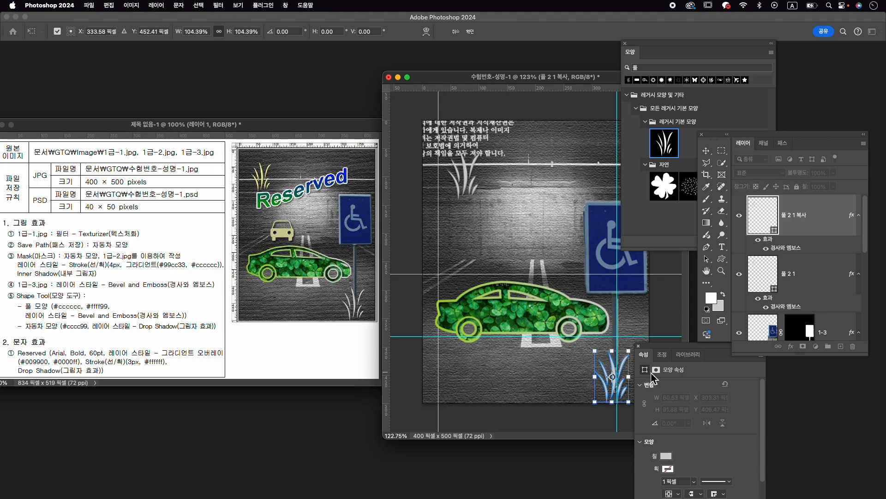
key("Return")
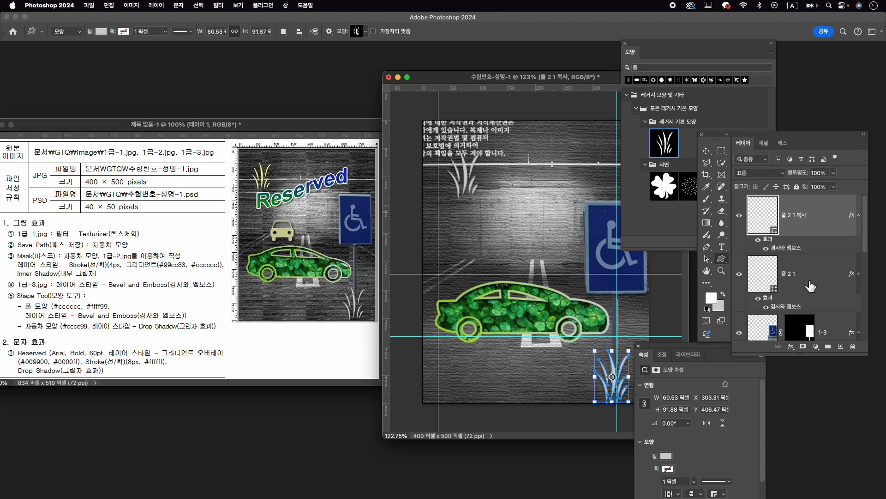
- Change the original upper-left grass shape's fill color to #ffff99
left_click(793, 276)
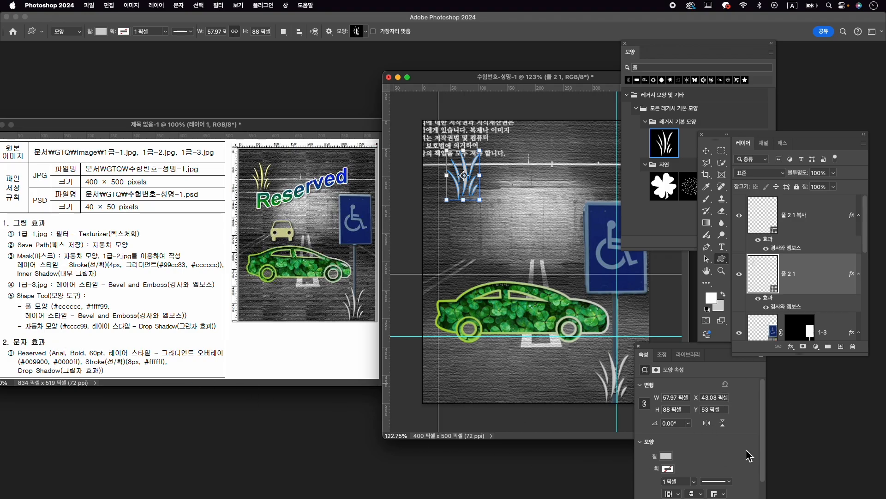
left_click(666, 455)
left_click(760, 336)
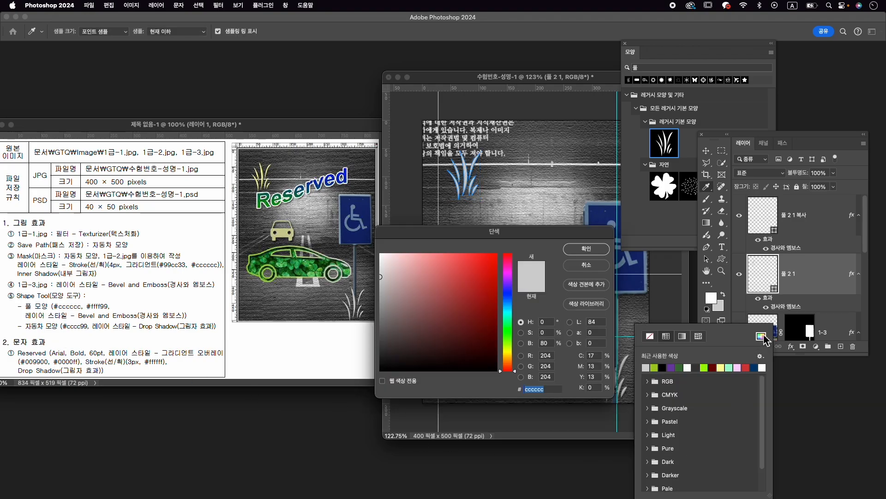
type("ff")
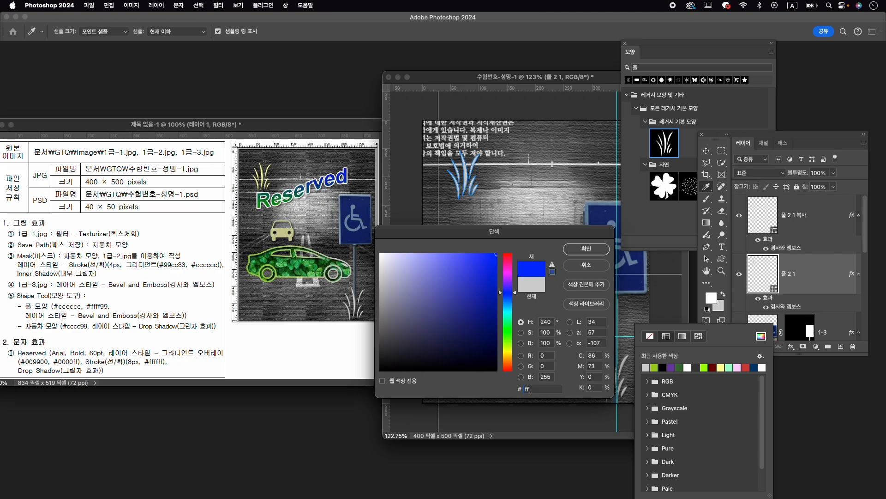
type("ff99")
key("Return")
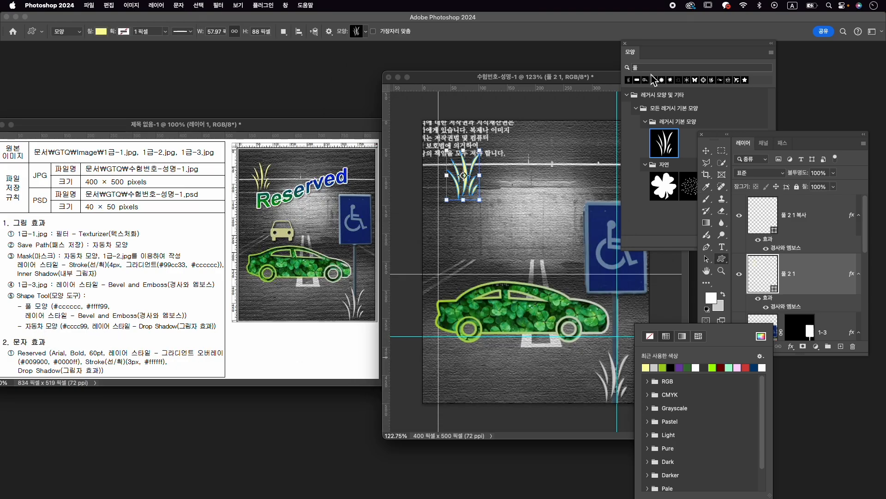
- Search the shapes for 자동차 and draw the front-view car, about 78 × 66 px, above the clover-filled car
left_click(681, 67)
type("w")
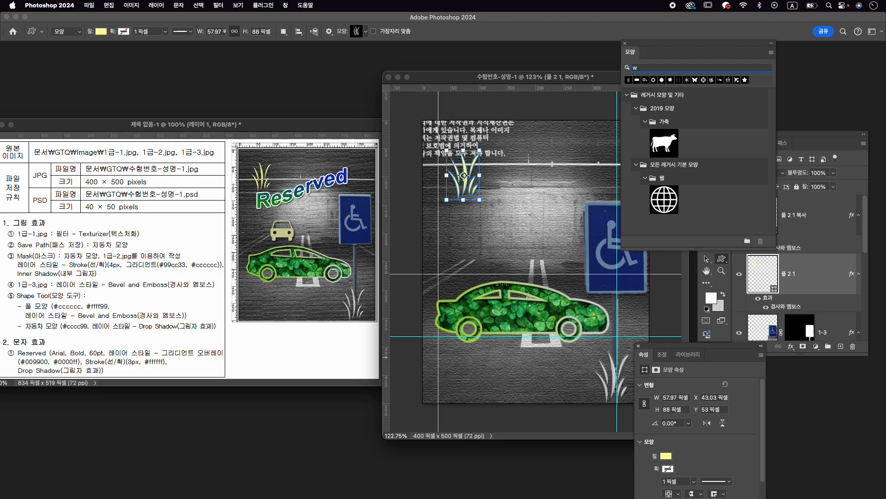
key("BackSpace")
type("ㄷ")
key("BackSpace")
type("자동차")
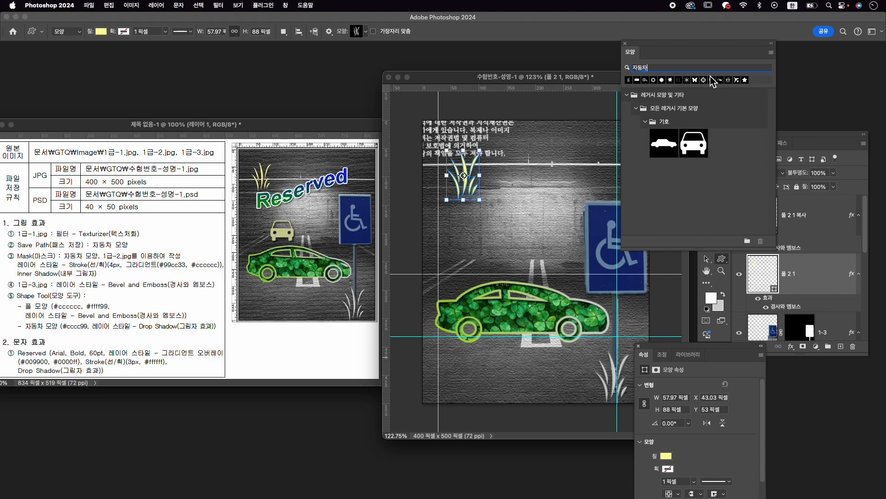
left_click(697, 144)
left_click_drag(469, 222, 513, 268)
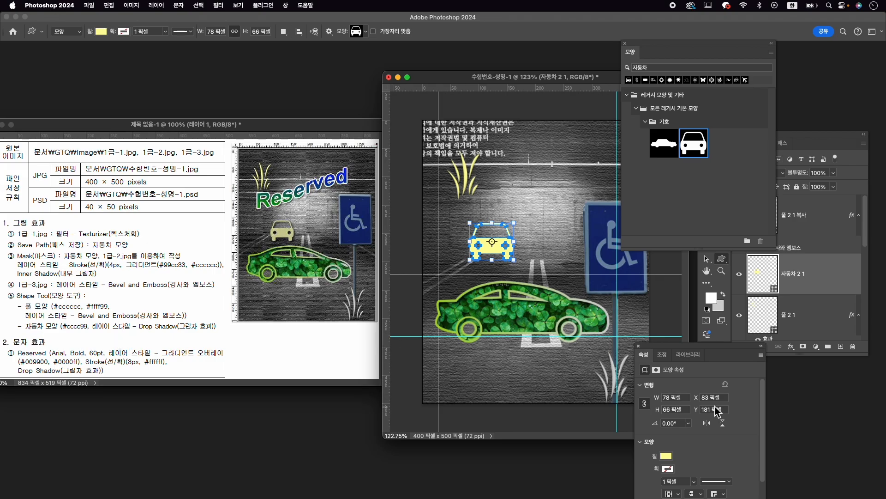
left_click(668, 468)
key("Escape")
key("c")
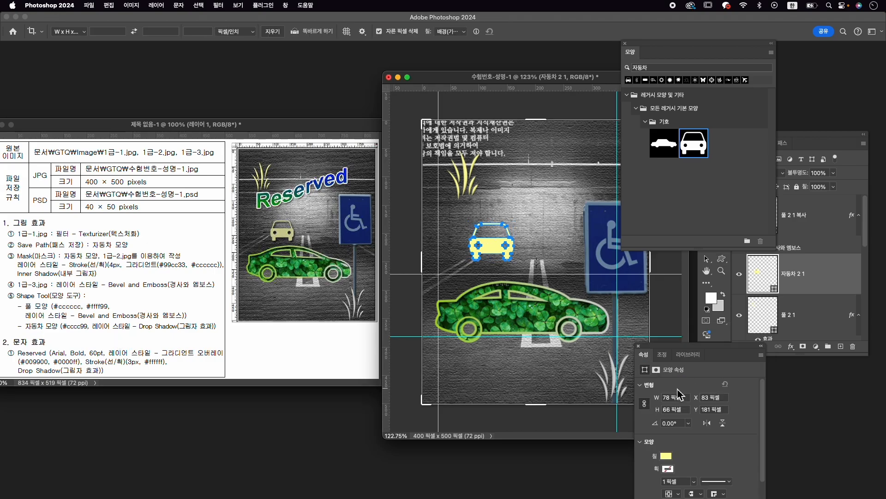
key("v")
- Set the front-view car shape's fill color to #cccc99
left_click(667, 456)
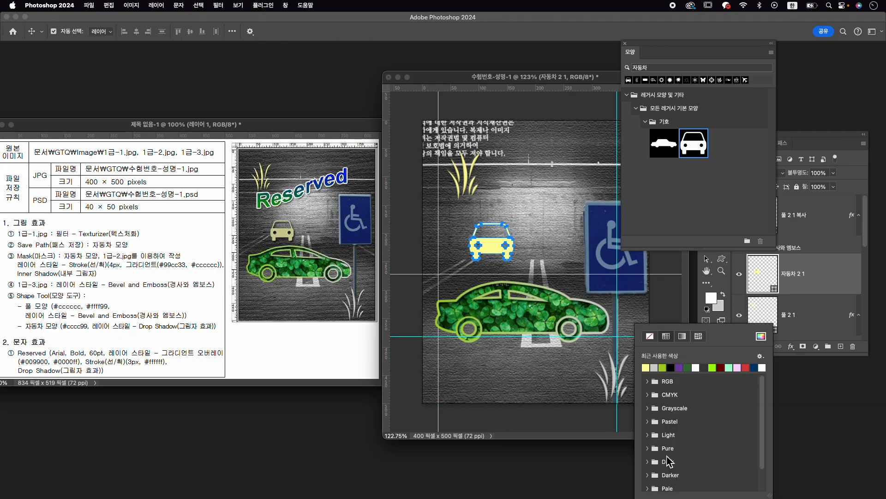
left_click(761, 336)
type("cccc")
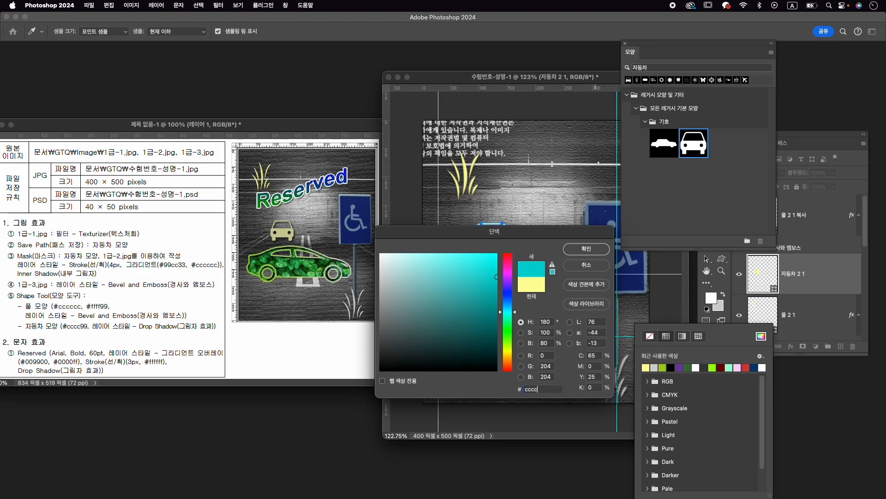
type("99")
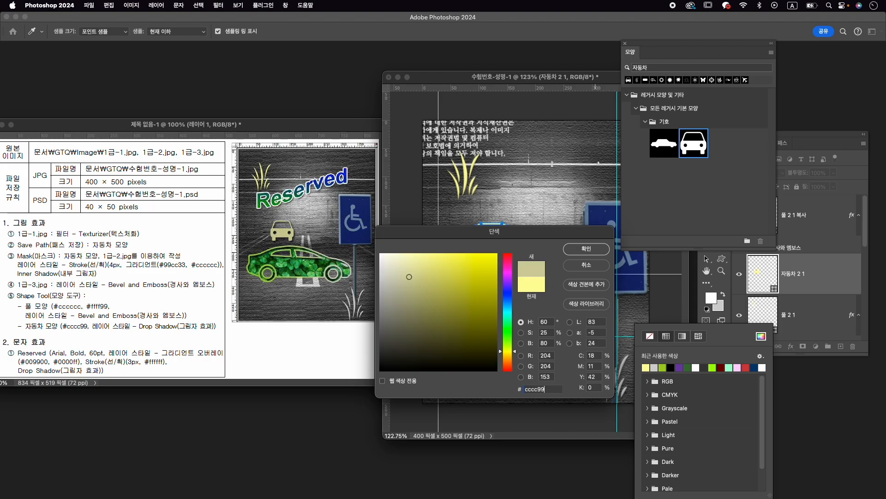
key("Return")
- Add a Drop Shadow layer style to the front-view car shape with the existing settings
left_click(803, 314)
left_click(791, 345)
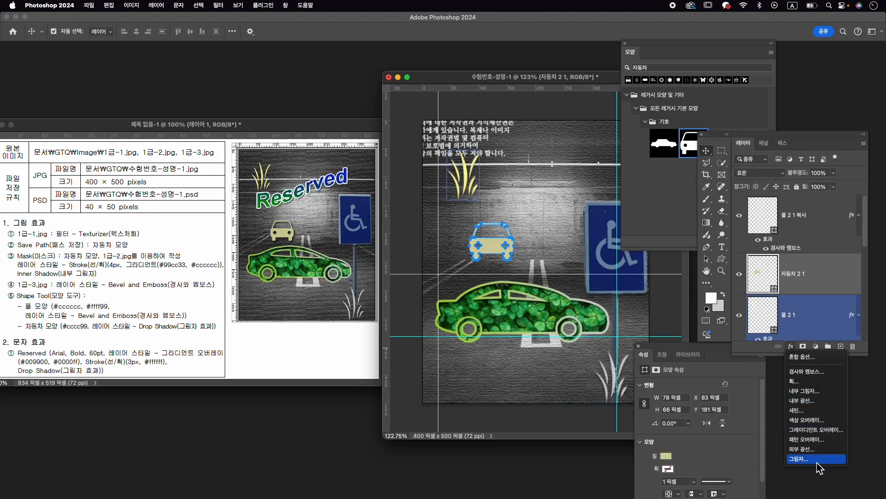
left_click(798, 458)
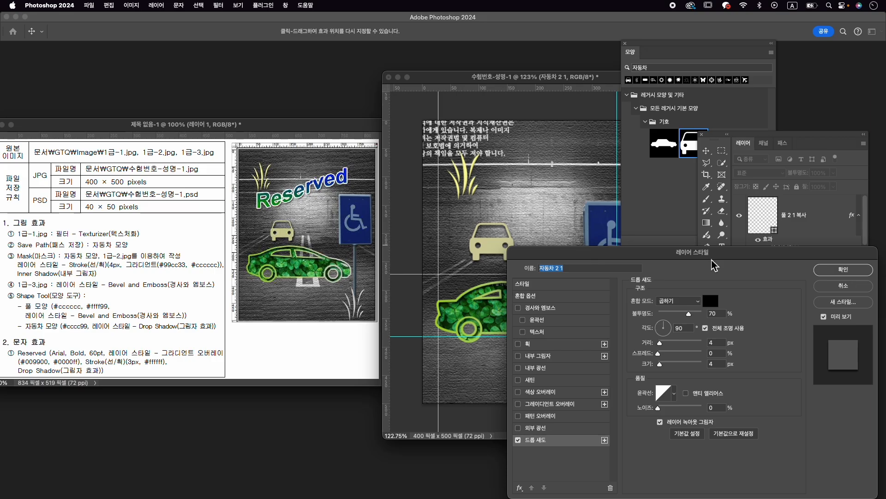
left_click(841, 272)
- Scale the front-view car down to about 73 × 62 px and position it just above the clover-filled car
key("ctrl+t")
left_click_drag(498, 247, 521, 232)
key("Return")
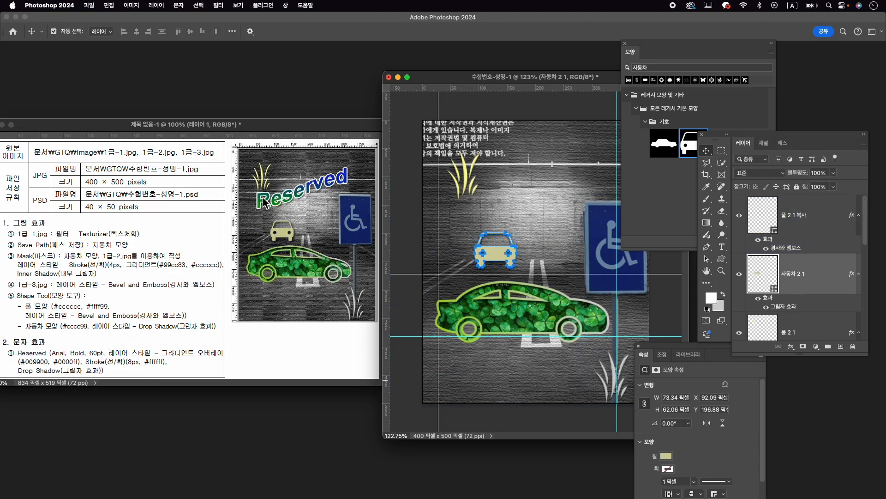
scroll(531, 192, "down", 2)
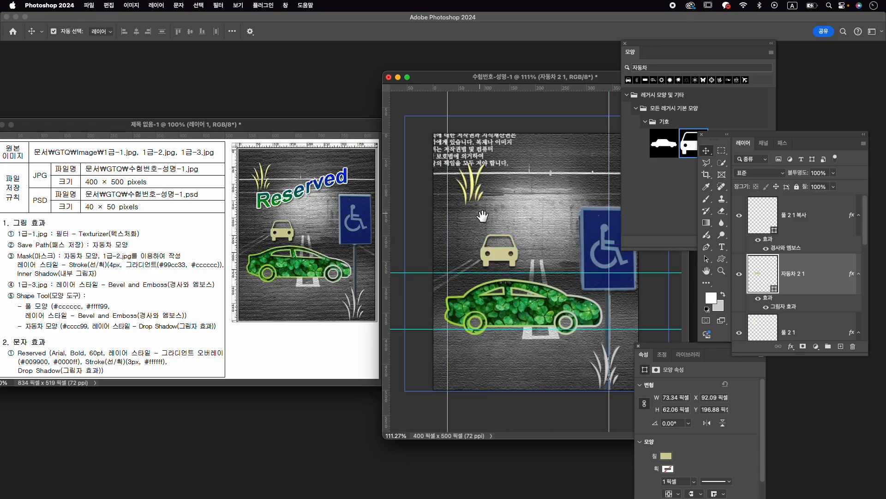
- Add a text layer reading "Reserved" just above the front-view car
key("t")
left_click(461, 222)
type("ㄲㄷ")
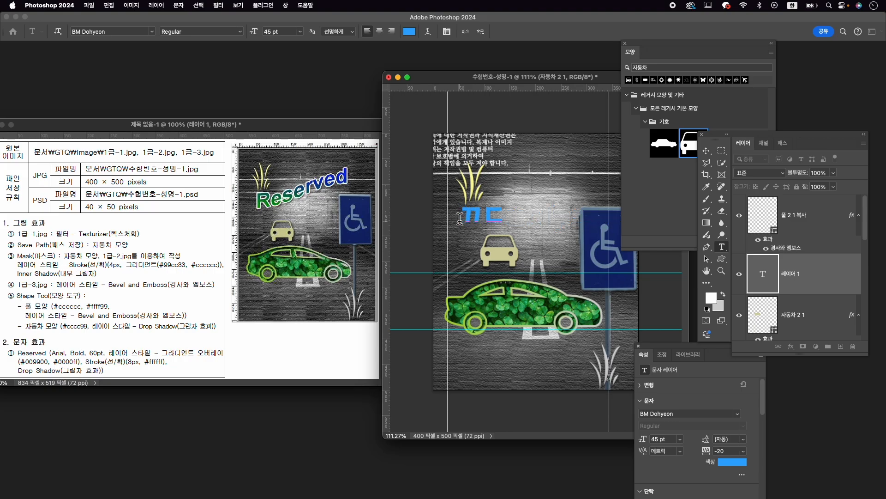
key("BackSpace")
key("Caps_Lock")
type("Rese")
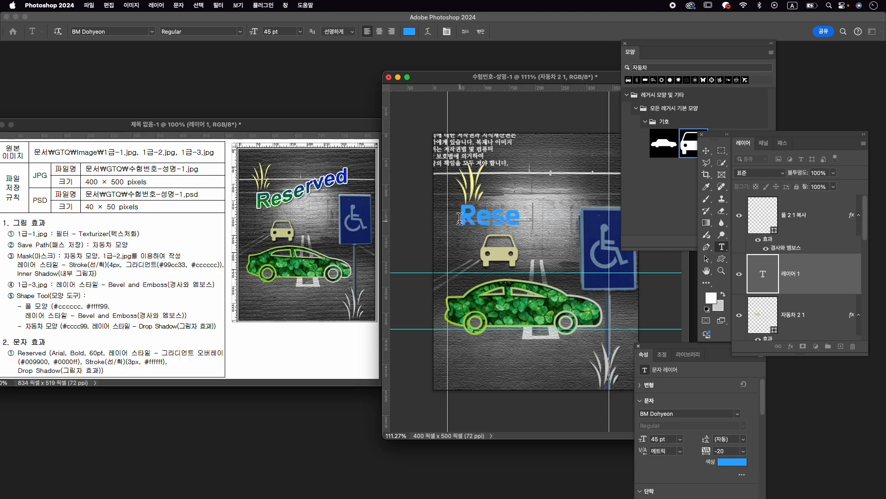
type("rved")
double_click(461, 223)
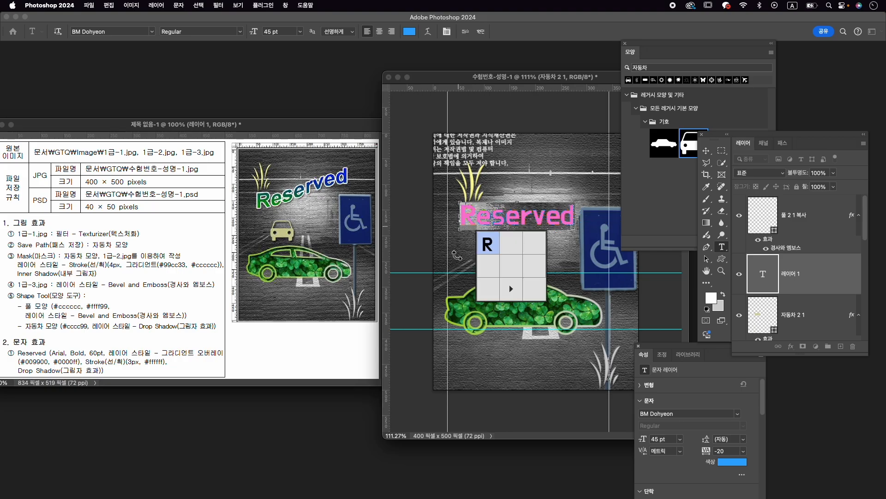
key("super+t")
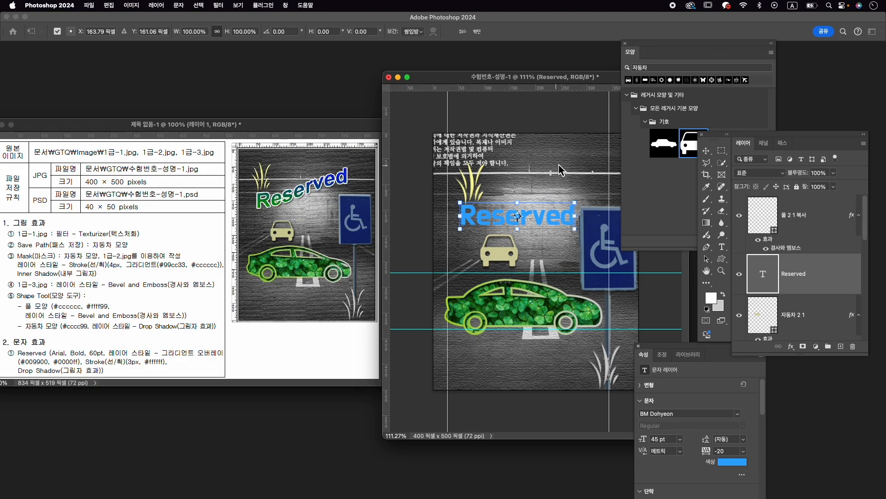
key("Return")
- Select the whole "Reserved" text and set its font to Arial Bold, closing the shapes and properties panels
key("t")
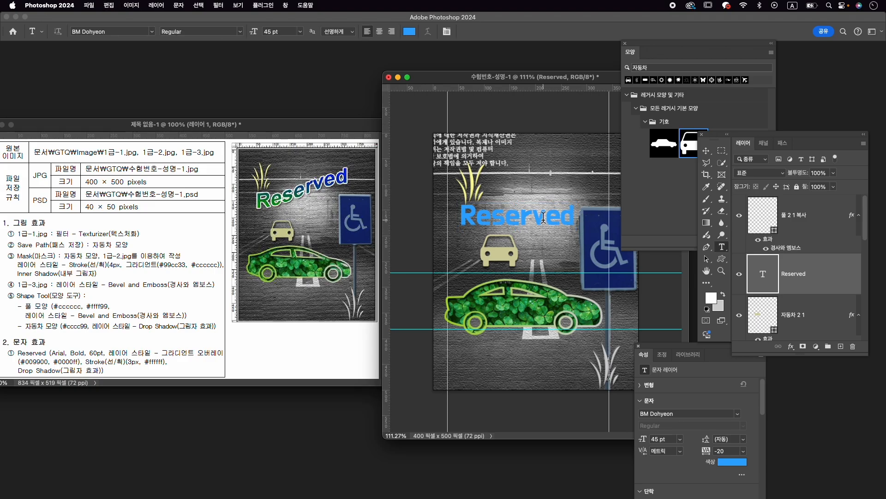
double_click(543, 217)
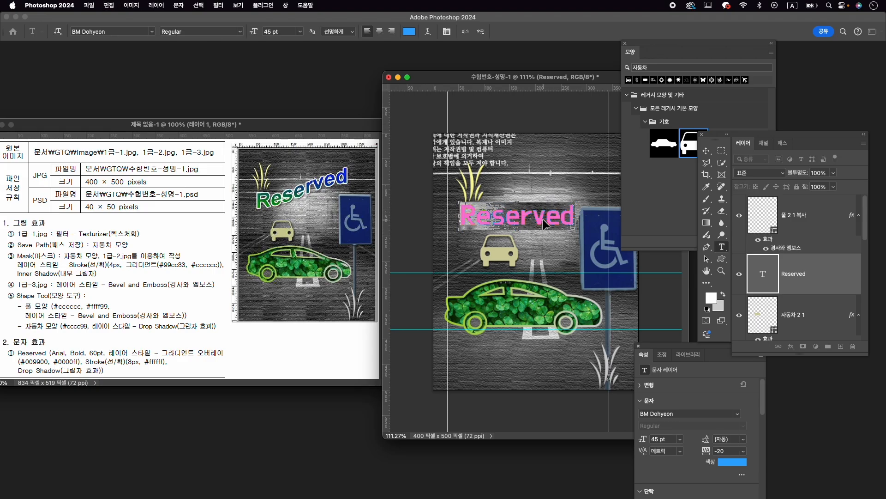
key("super+t")
left_click(626, 43)
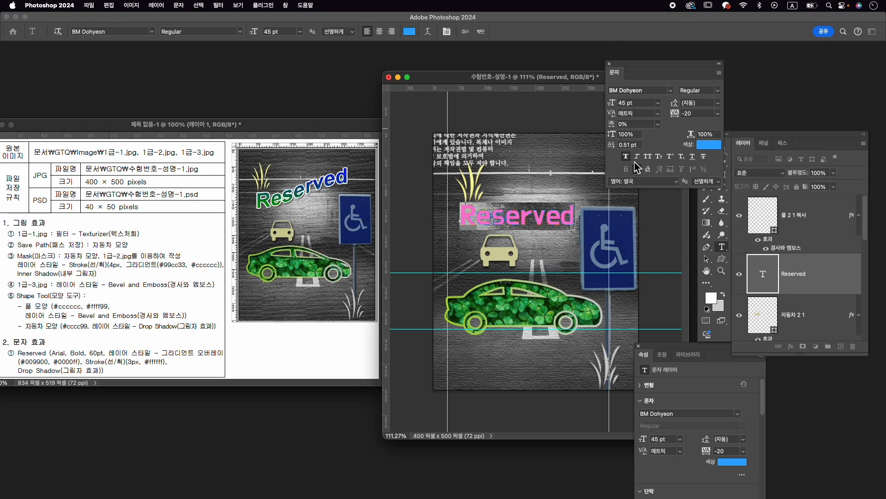
left_click(638, 345)
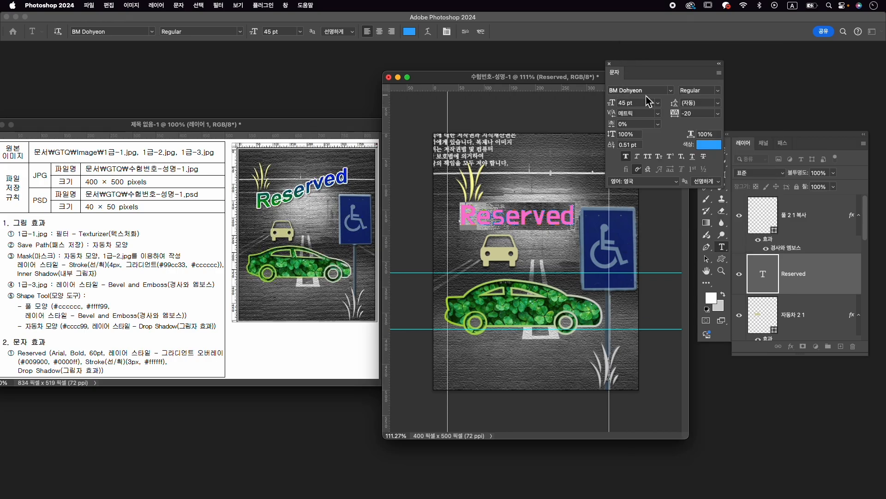
left_click(645, 91)
type("ar")
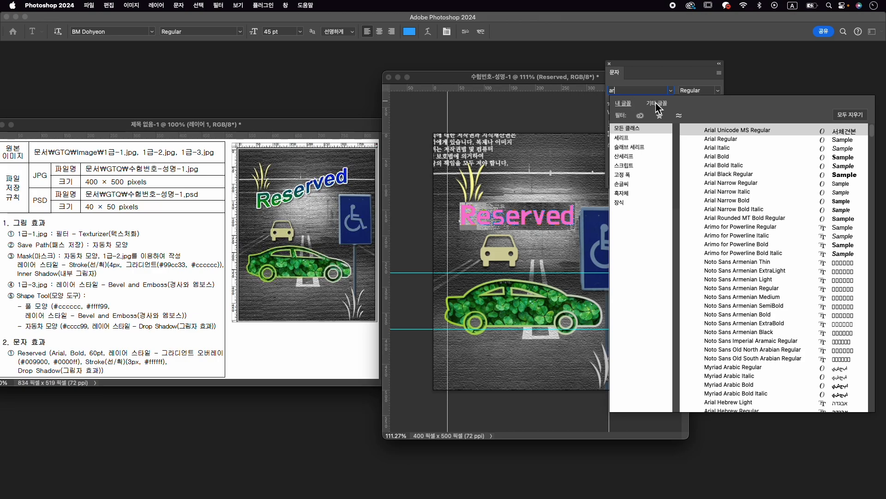
left_click(746, 156)
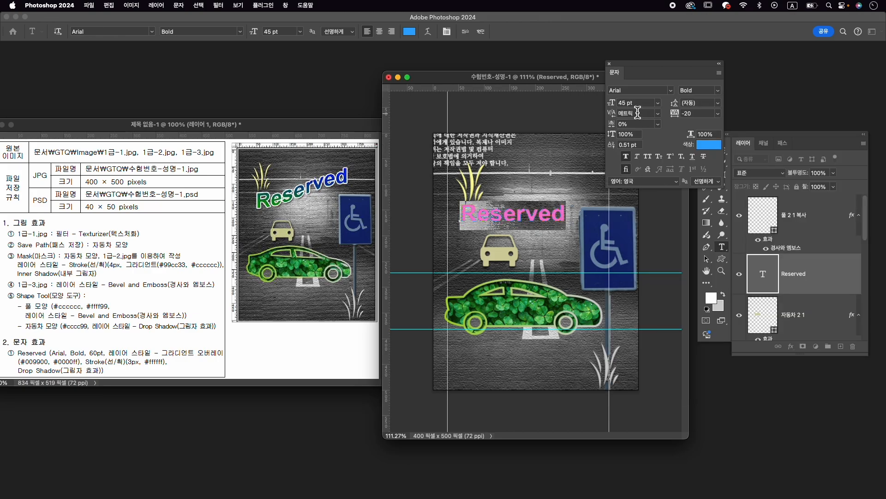
- Set the "Reserved" text size to 60 pt
left_click(626, 103)
type("60")
key("Return")
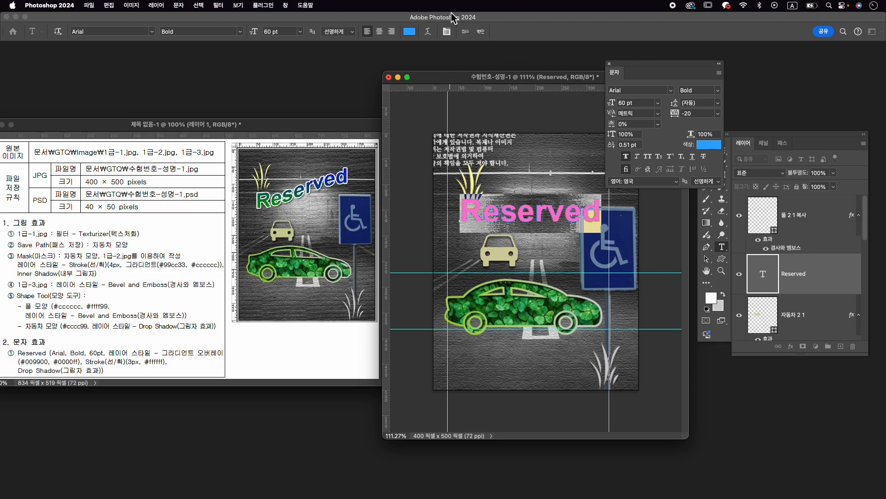
- Turn off faux bold for the "Reserved" text so that it can be warped
left_click(429, 32)
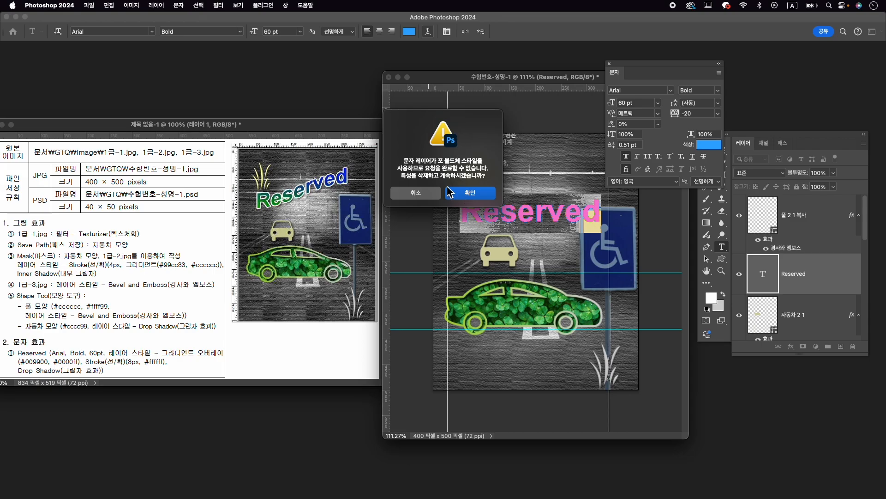
left_click(417, 194)
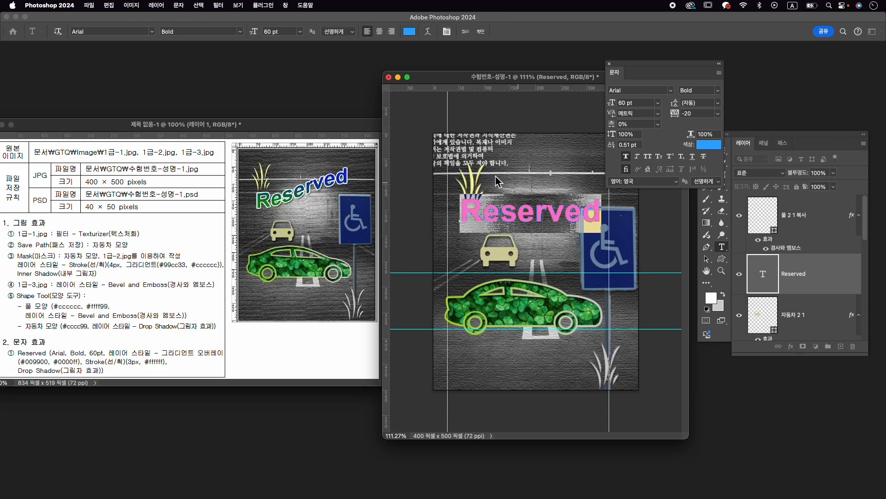
left_click(627, 157)
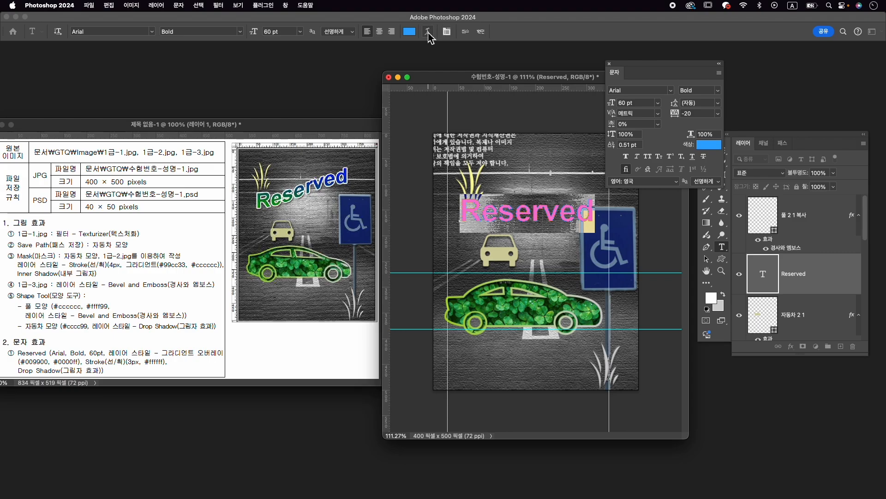
- Warp the "Reserved" text with the 상승 (Rise) style and a horizontal bend of +37%
left_click(428, 32)
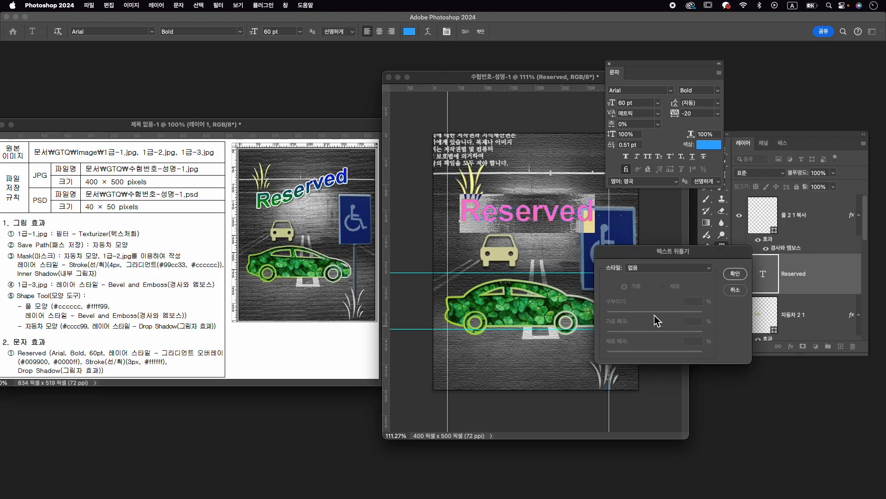
left_click(661, 267)
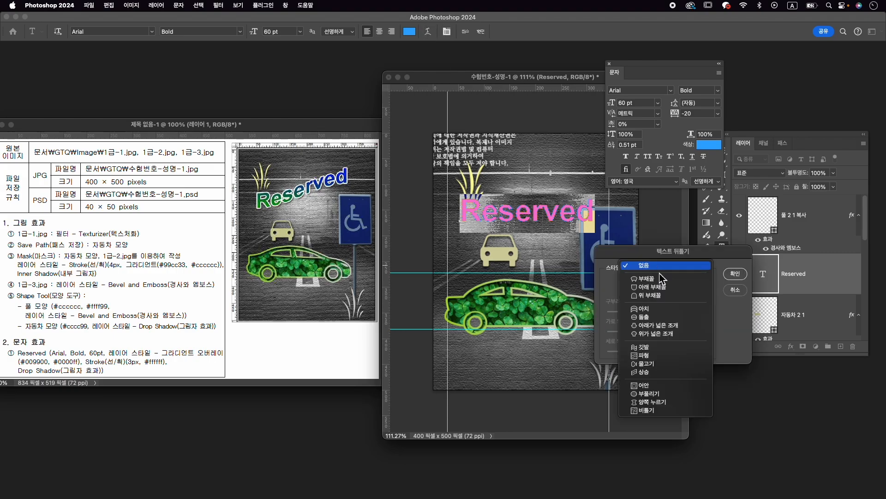
left_click(661, 372)
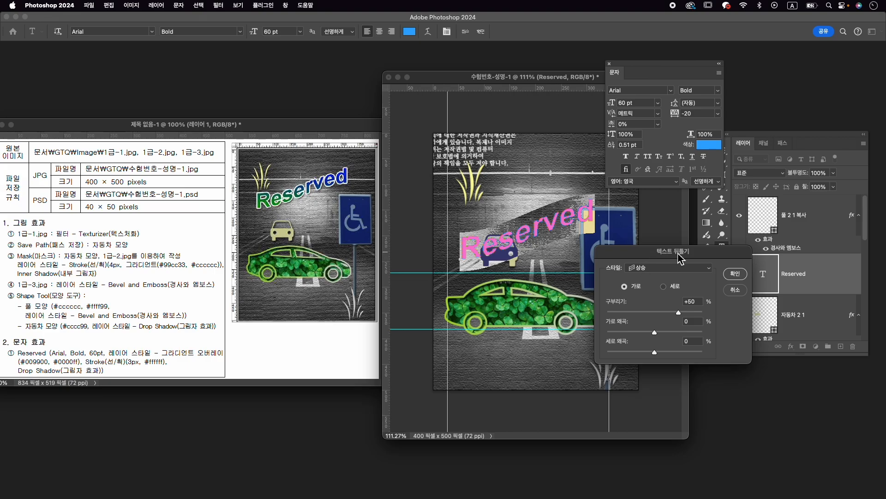
left_click_drag(679, 314, 674, 316)
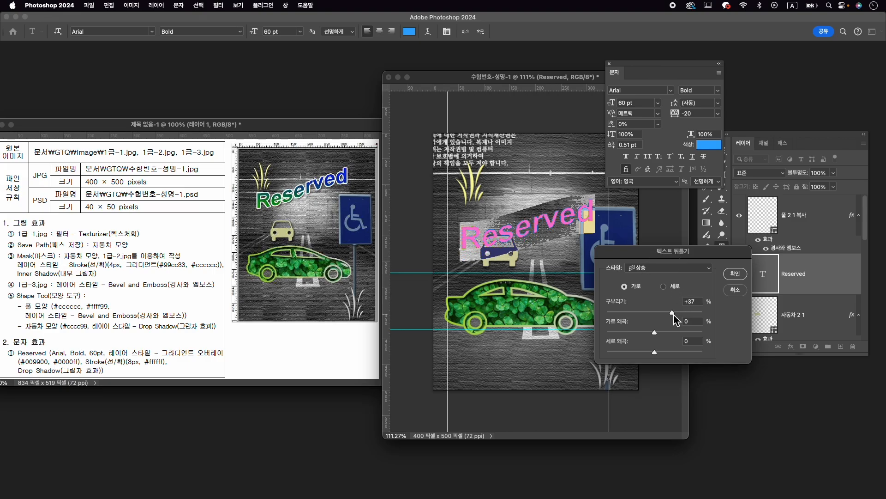
left_click(735, 274)
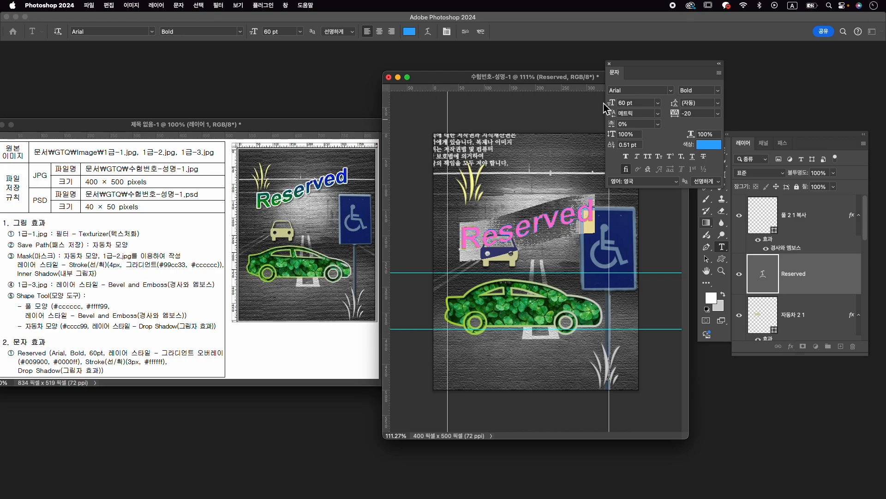
left_click(477, 32)
- Add a Gradient Overlay to the "Reserved" text, remove the gradient's middle color stop and set the start color to #009900
left_click(791, 347)
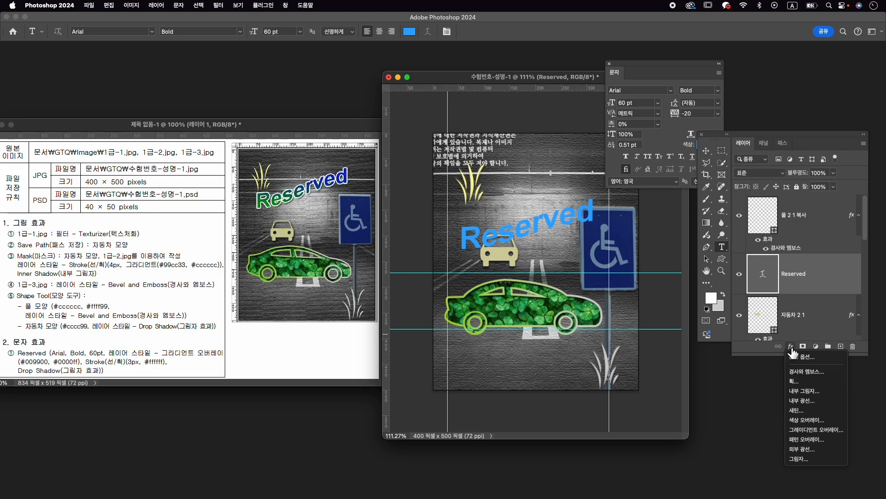
left_click(812, 429)
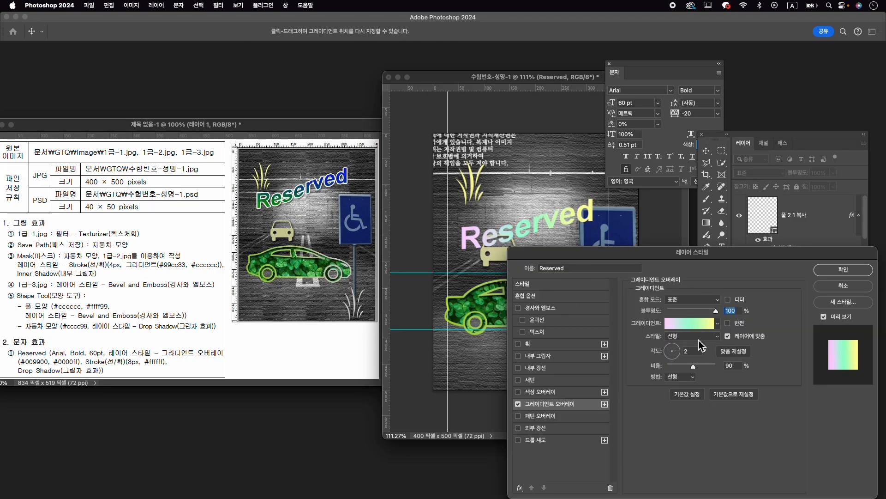
left_click(698, 327)
left_click_drag(371, 275, 372, 308)
left_click(286, 275)
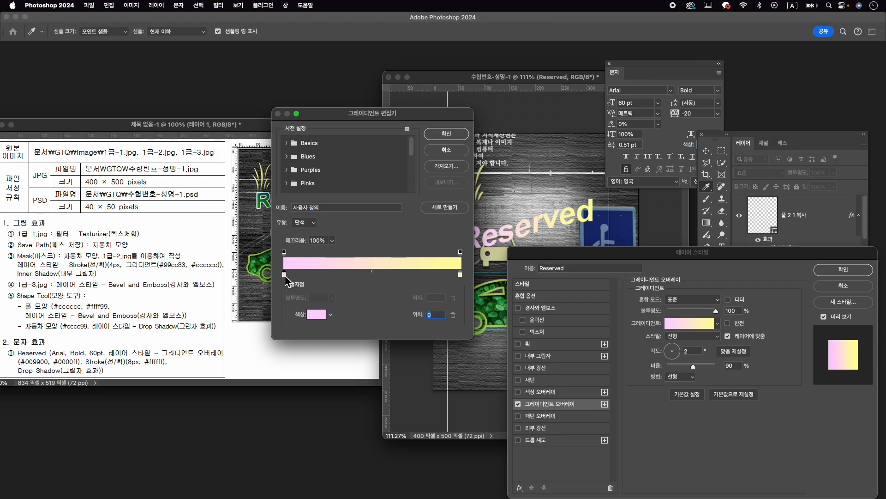
double_click(284, 275)
type("009900")
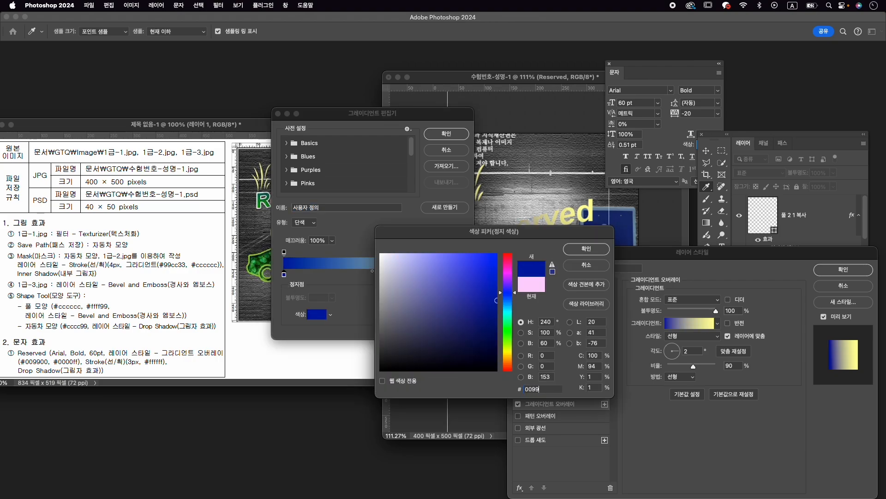
key("Return")
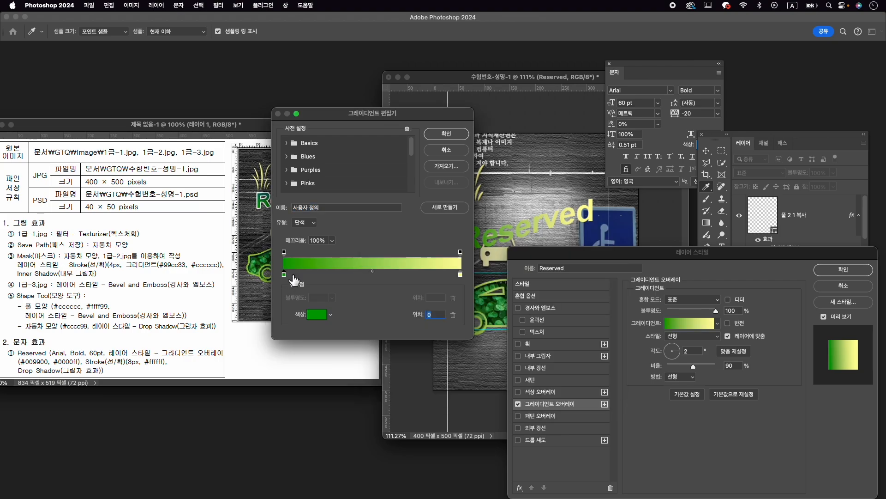
- Set the end color of the text's overlay gradient to #0000ff and accept the gradient
left_click(461, 276)
double_click(460, 276)
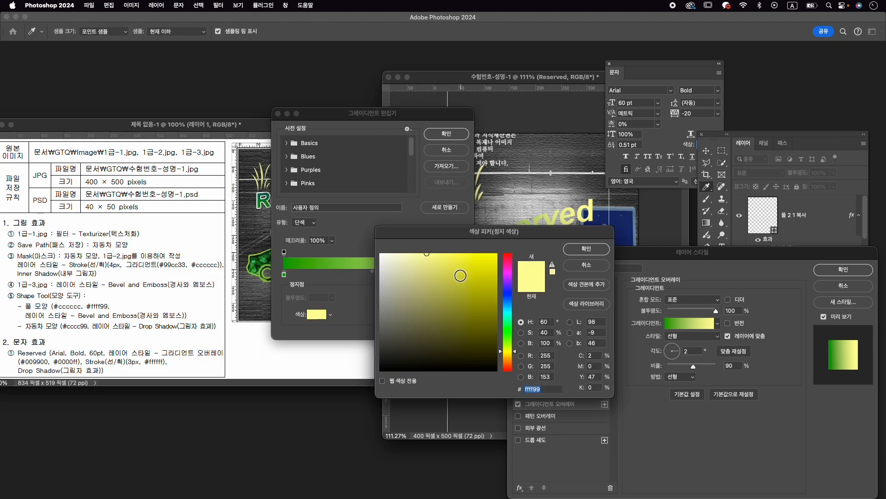
type("0000ff")
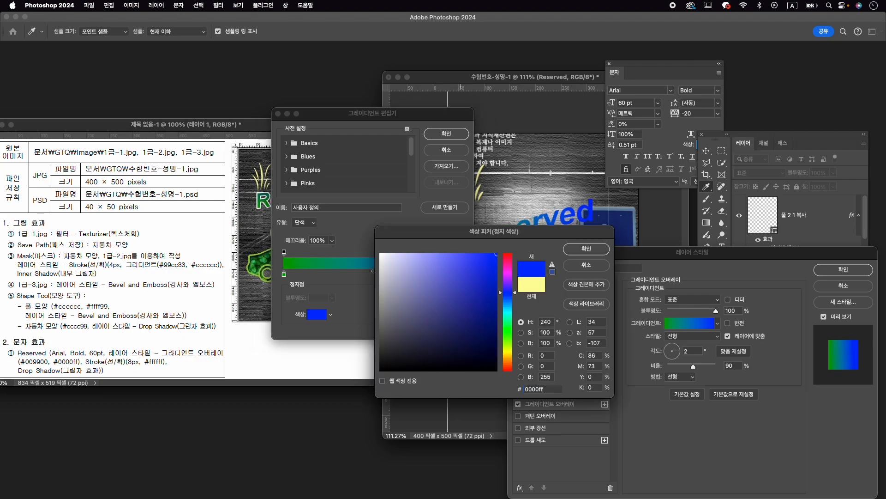
key("Return")
left_click(434, 135)
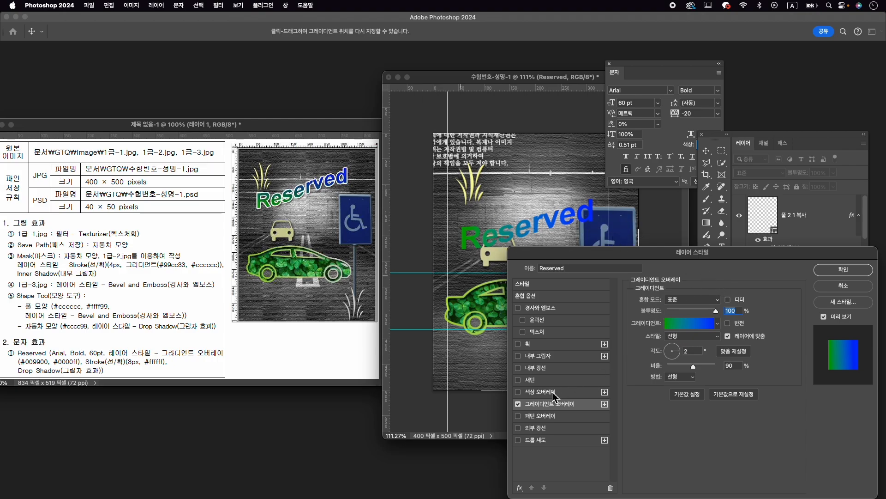
- Enable a Stroke effect on the "Reserved" text with a size of 3 px
left_click(540, 379)
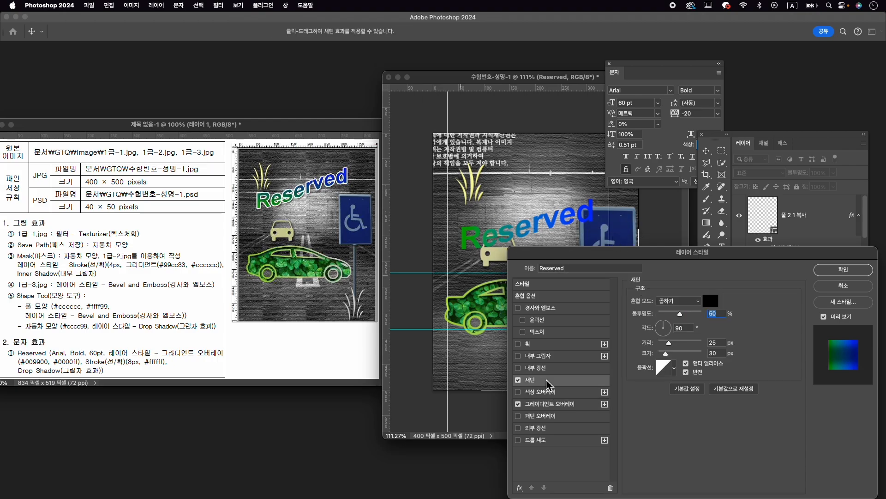
left_click(520, 344)
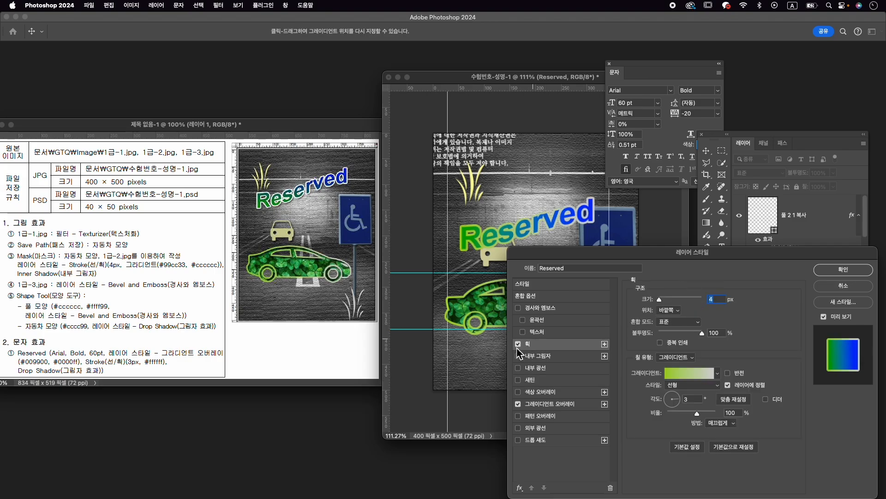
left_click(517, 346)
left_click(518, 345)
left_click(716, 299)
type("3")
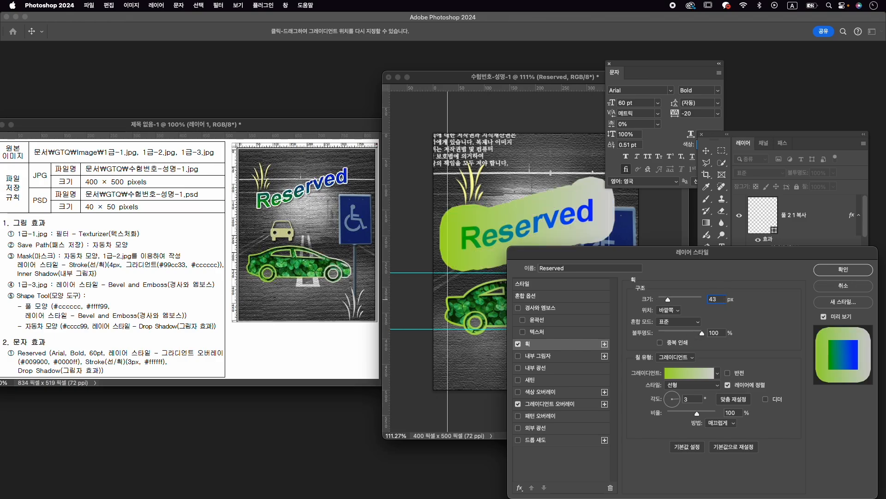
type("3")
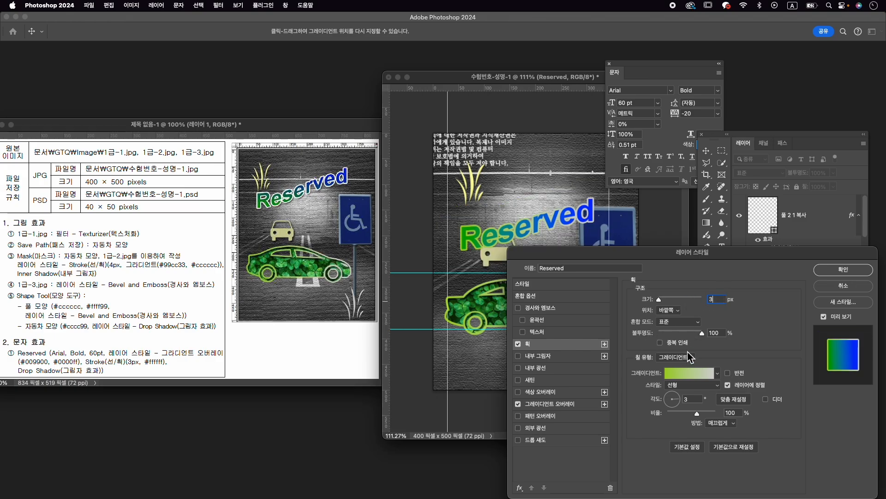
- Make the text's stroke a solid #ffffff color and add a Drop Shadow with the existing settings
left_click(675, 362)
left_click(672, 347)
left_click(651, 373)
left_click(381, 254)
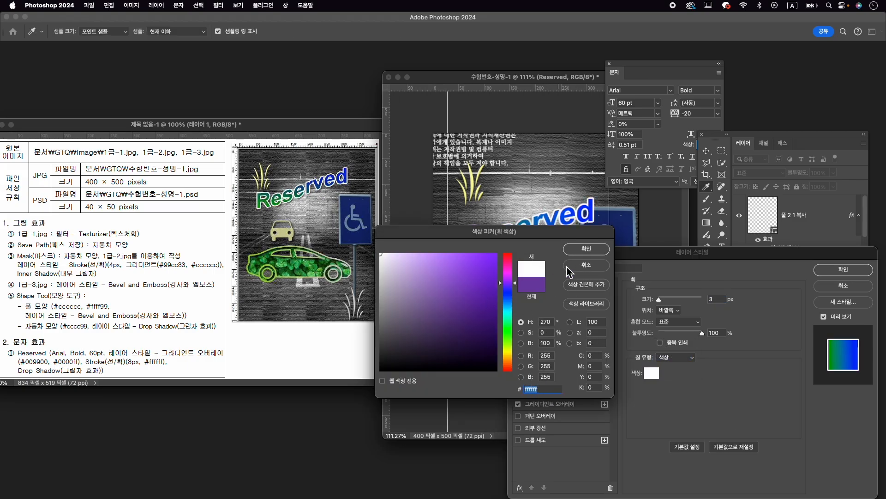
key("Return")
left_click(536, 439)
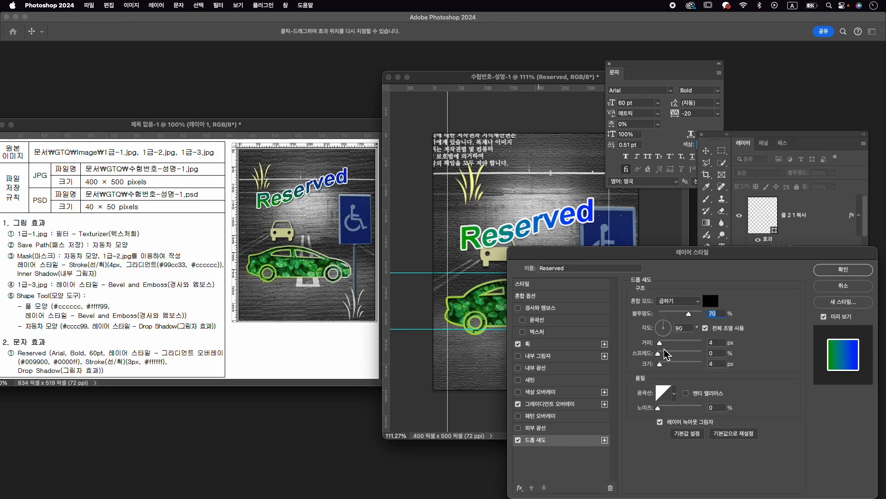
left_click(833, 271)
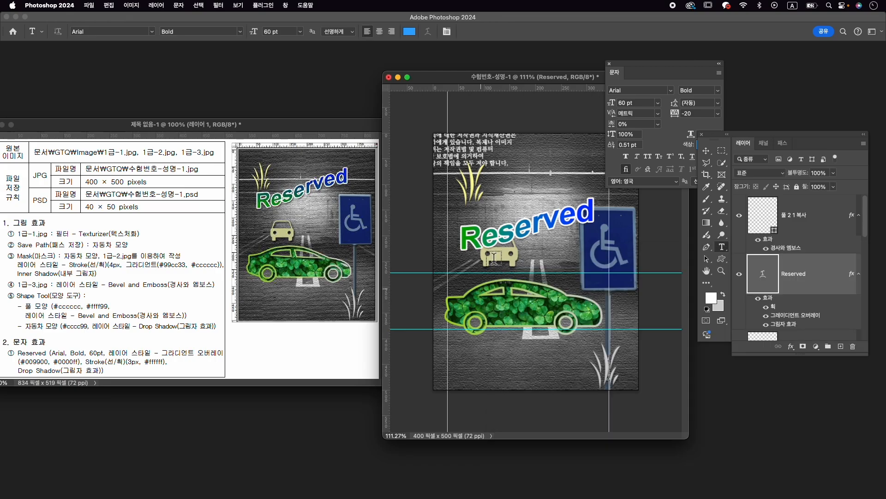
- Move the "Reserved" text up and slightly to the right so it clears the front-view car
key("super+t")
left_click_drag(559, 221, 564, 193)
key("Return")
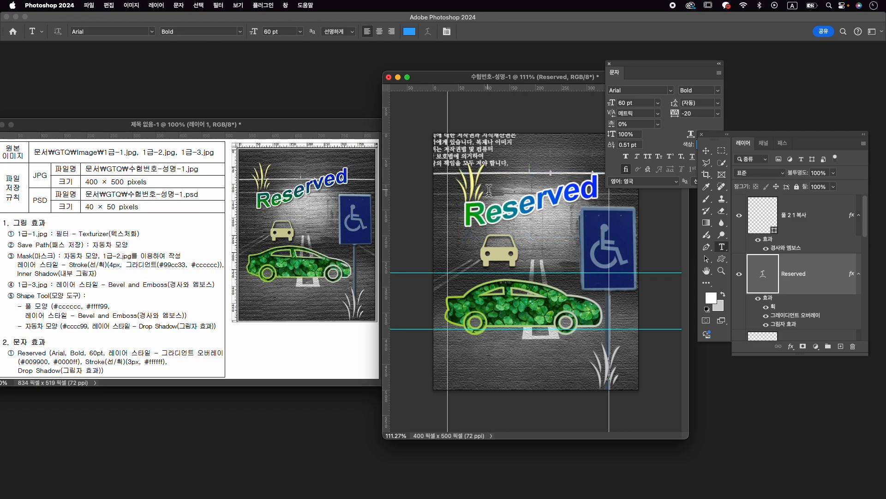
- Move the yellow grass shape up slightly, then reposition the composition window and the Character panel to uncover the canvas and layers
left_click_drag(471, 174, 472, 165)
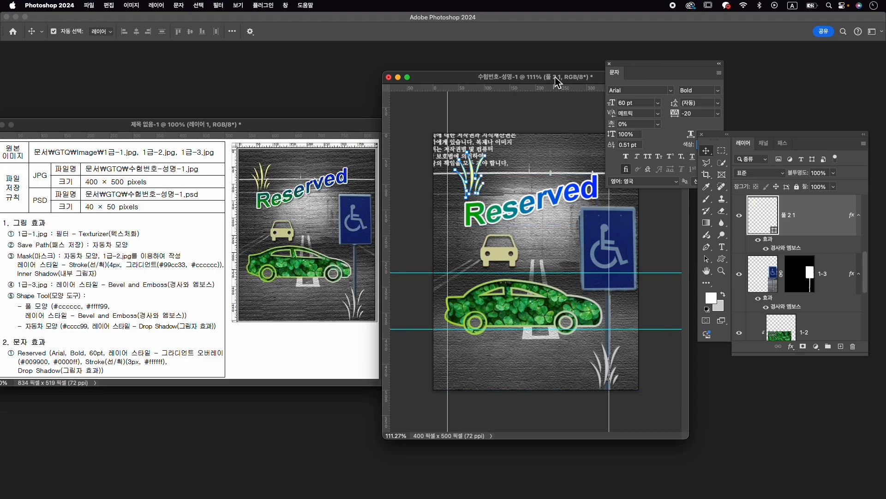
left_click_drag(555, 78, 554, 91)
left_click_drag(627, 64, 675, 56)
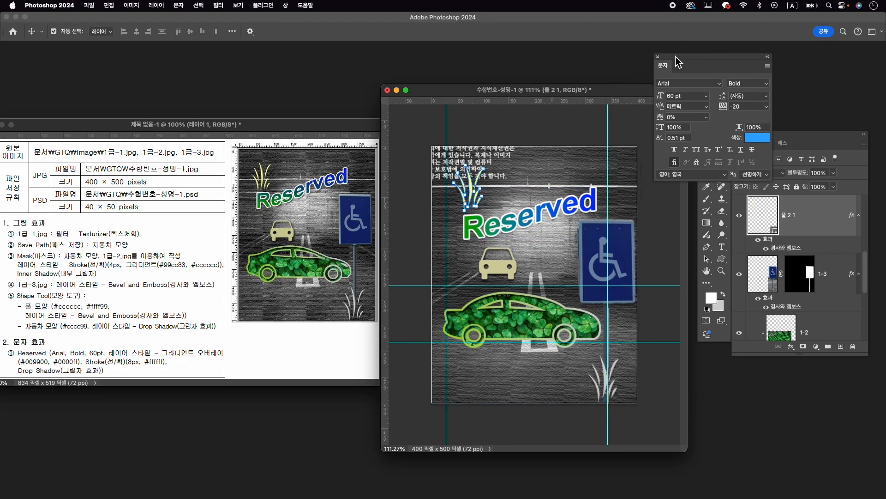
- On the green car's shape layer, select the front side-window subpath with the Path Selection tool
scroll(521, 248, "down", 1)
scroll(522, 248, "down", 3)
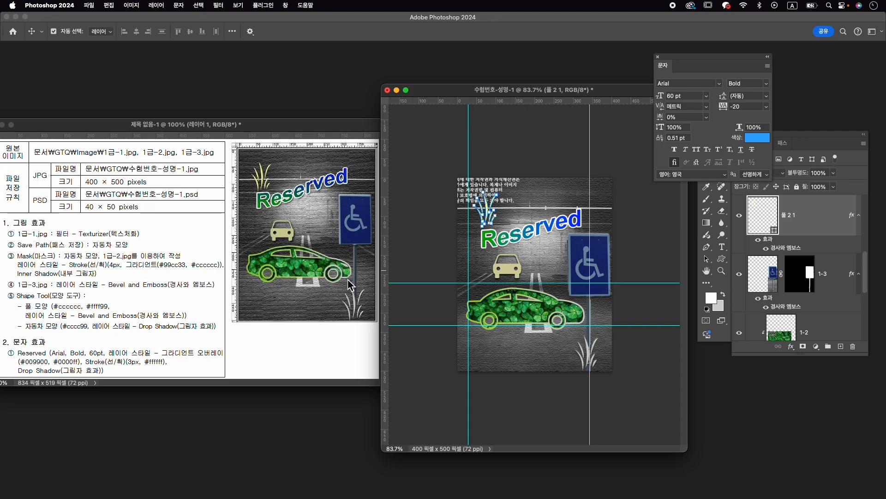
scroll(568, 318, "up", 5)
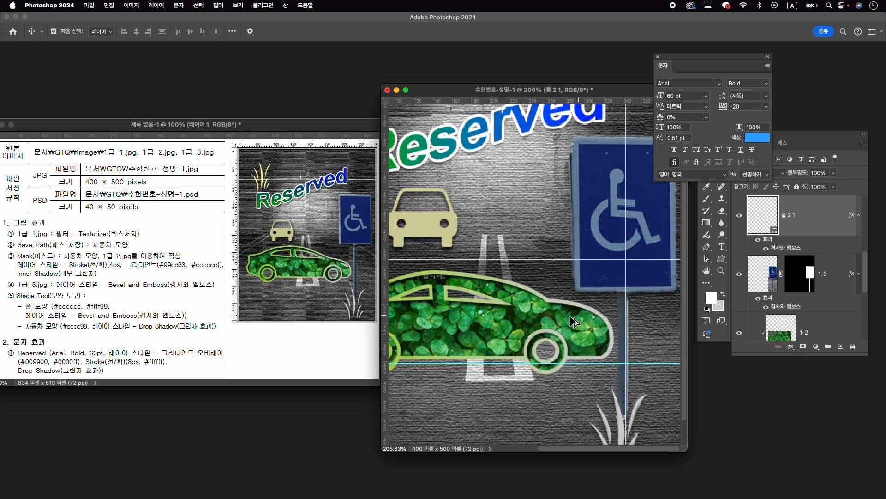
scroll(554, 319, "down", 3)
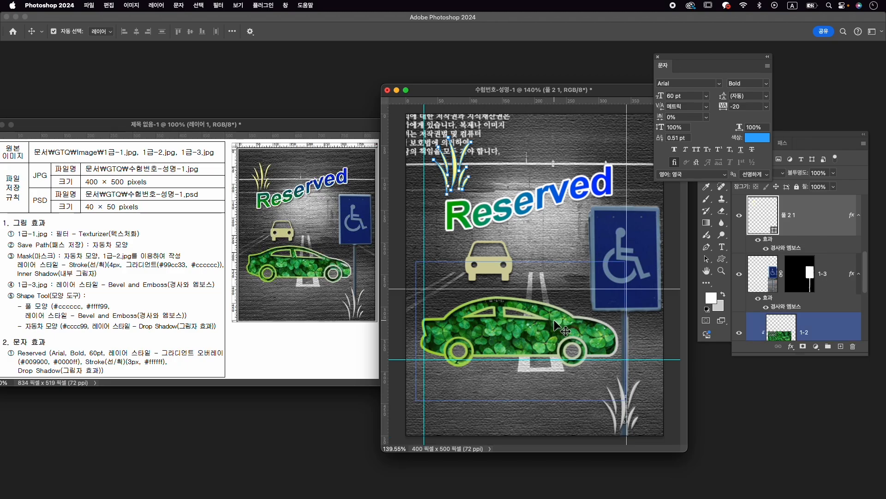
scroll(803, 277, "down", 3)
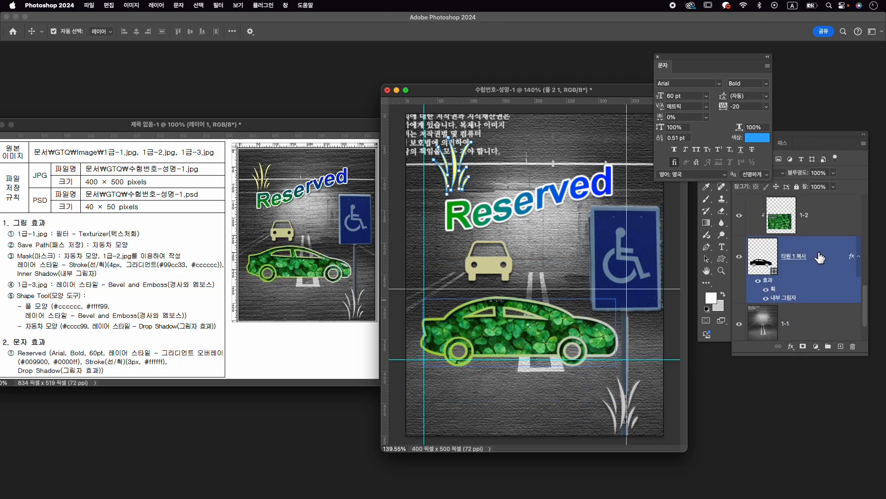
left_click(829, 254)
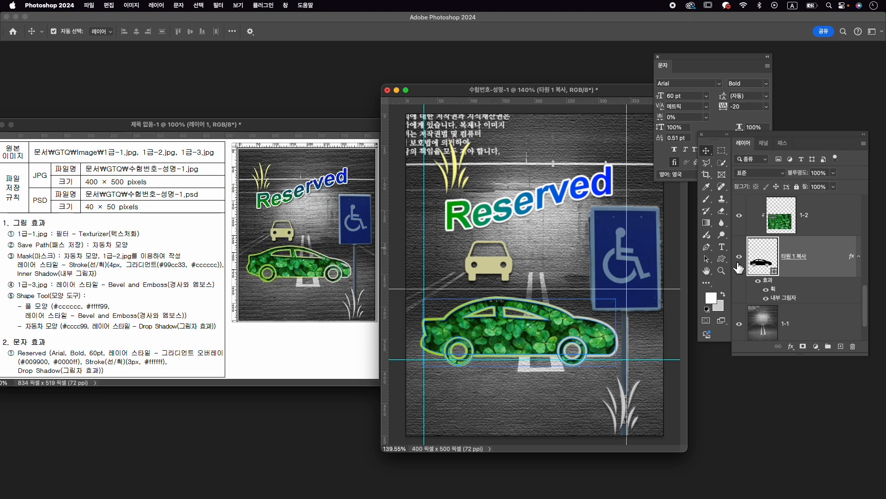
left_click(710, 262)
right_click(710, 261)
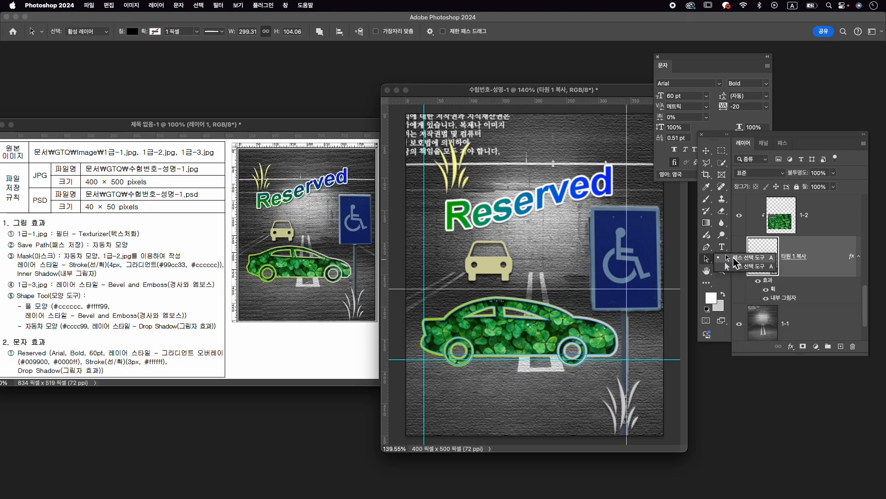
left_click(735, 266)
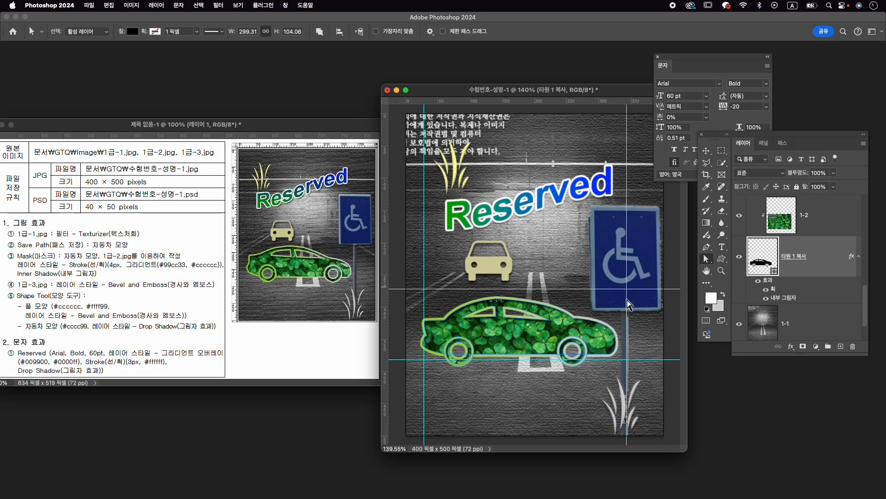
left_click(554, 327)
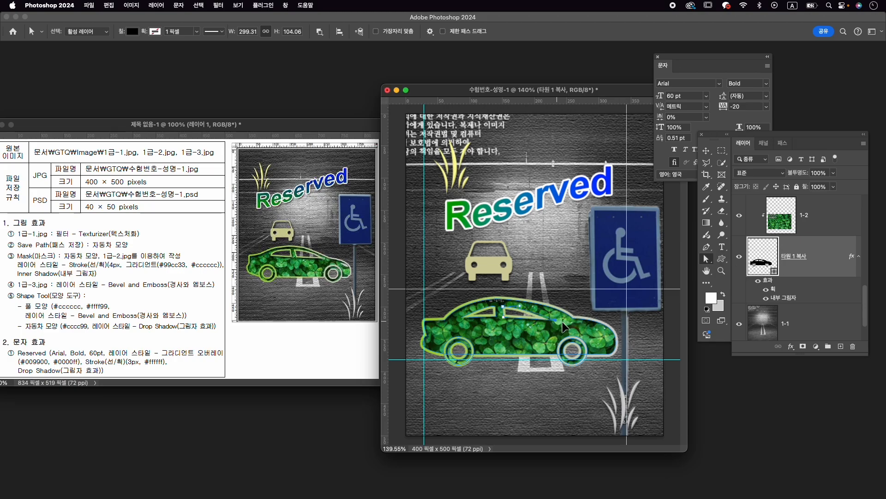
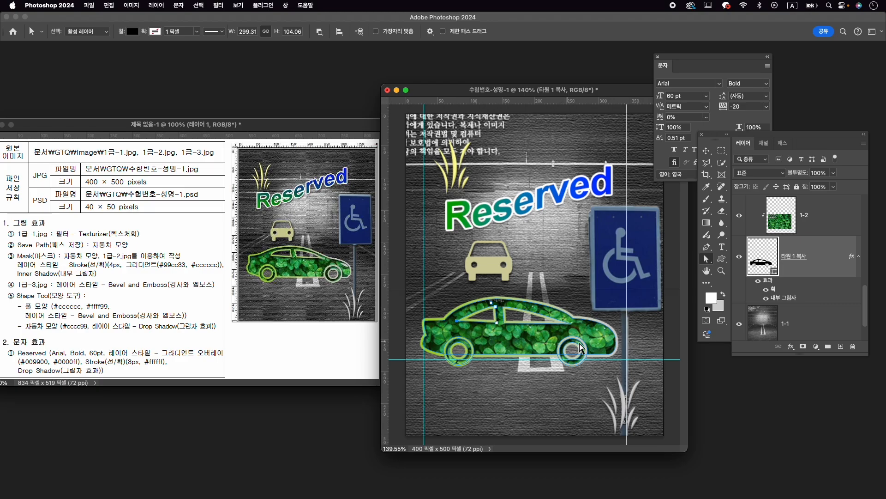
- With the Pen tool set to Subtract Front Shape, cut a small headlight opening into the front of the green car's shape layer
scroll(540, 327, "up", 3)
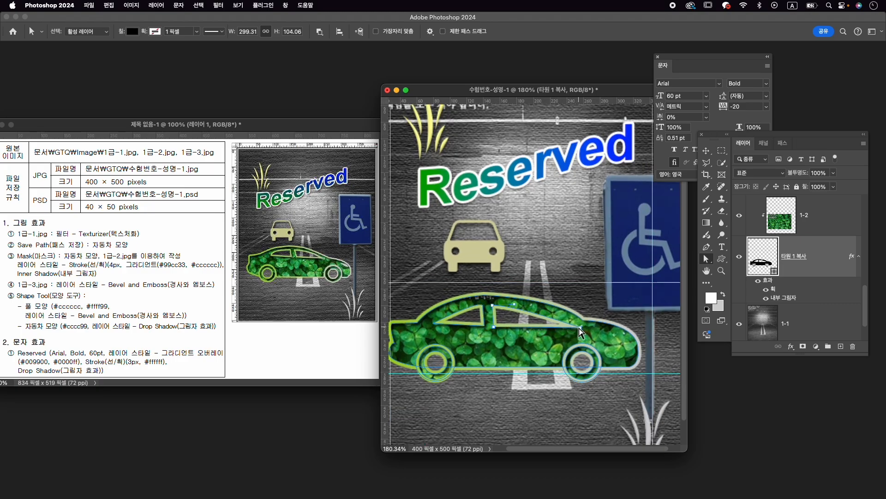
left_click(706, 247)
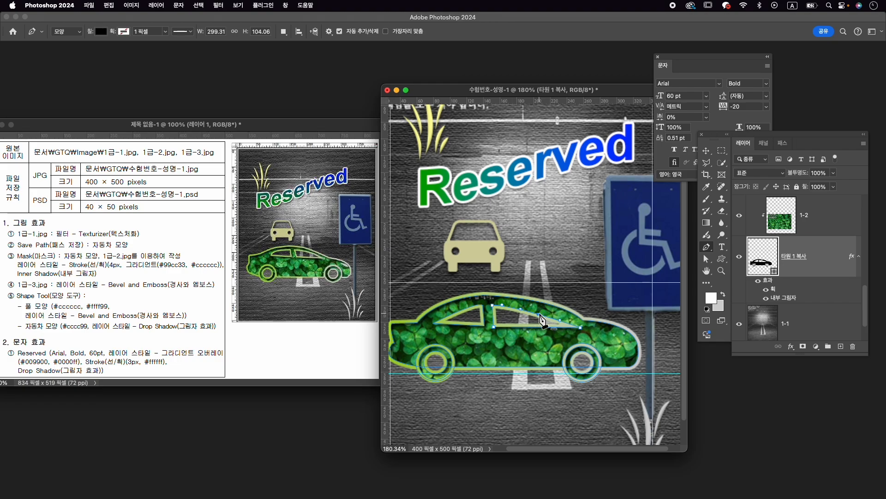
key("a")
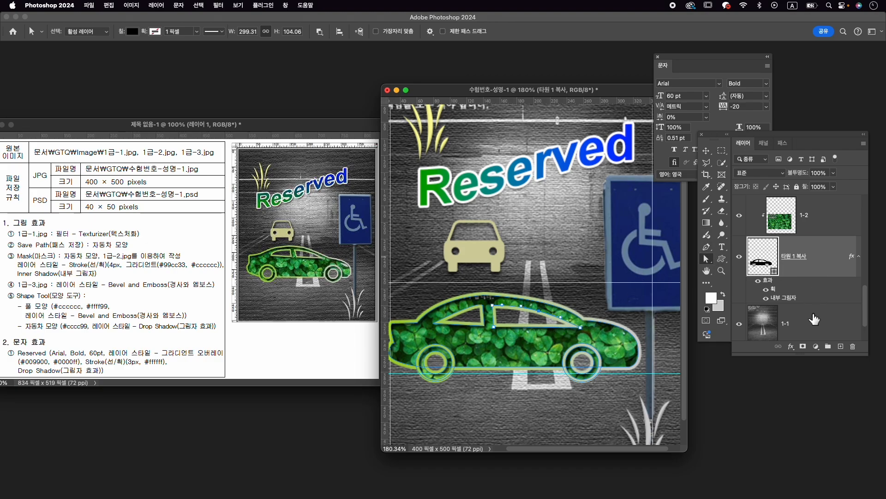
scroll(814, 319, "down", 1)
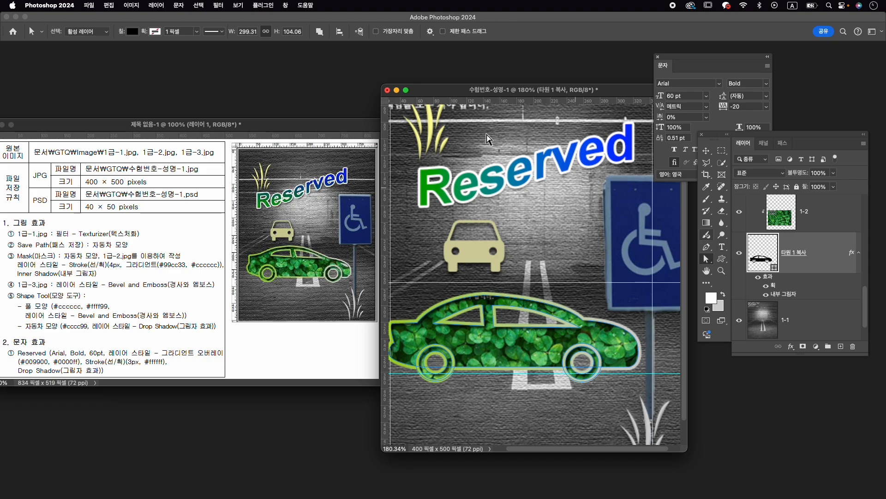
left_click(706, 247)
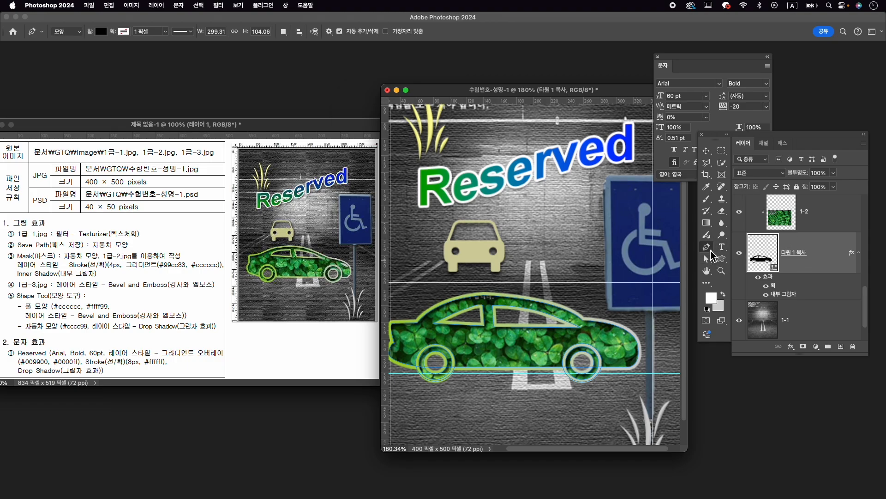
left_click(283, 32)
left_click(309, 59)
left_click(617, 332)
left_click(629, 336)
left_click(625, 342)
left_click(619, 333)
scroll(660, 341, "down", 3)
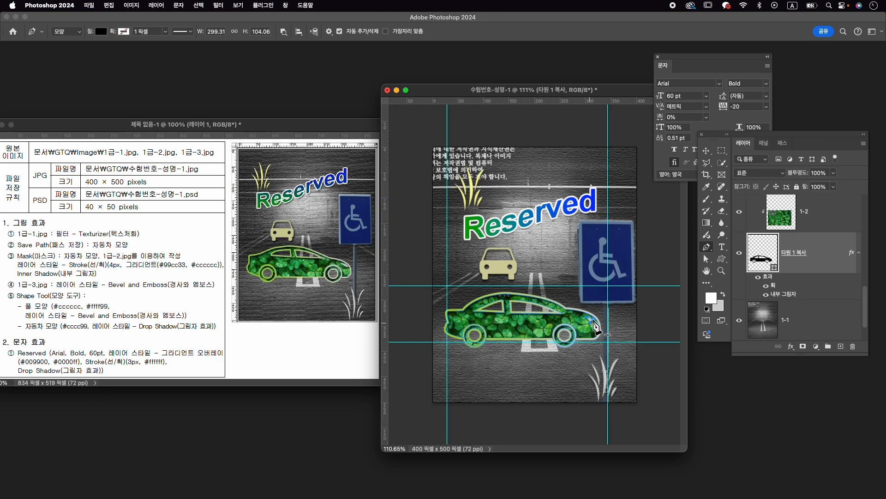
- Deselect the car's path and layer, and clear all guides from the 수험번호-성명-1 composition
key("v")
left_click(670, 389)
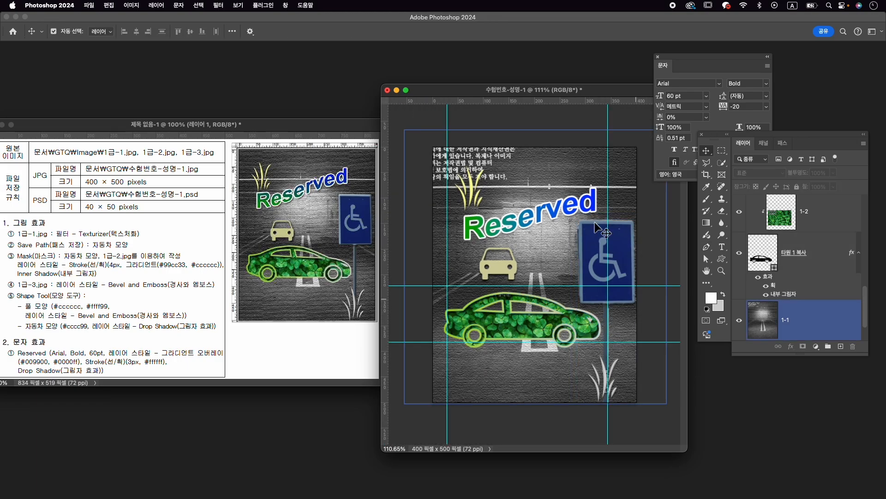
left_click(238, 5)
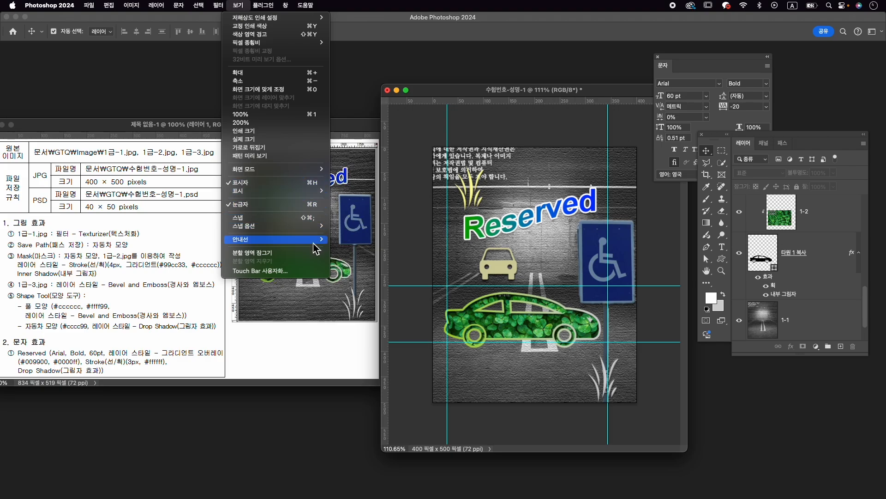
mouse_move(315, 240)
left_click(361, 256)
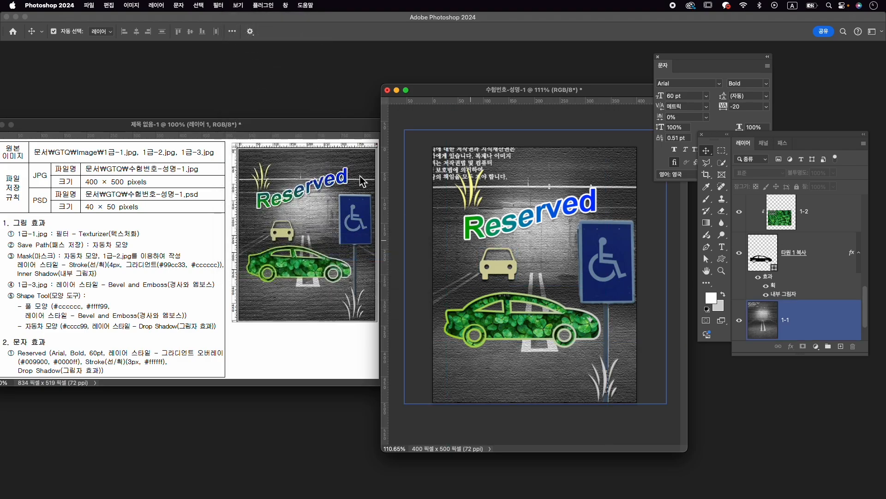
left_click(417, 284)
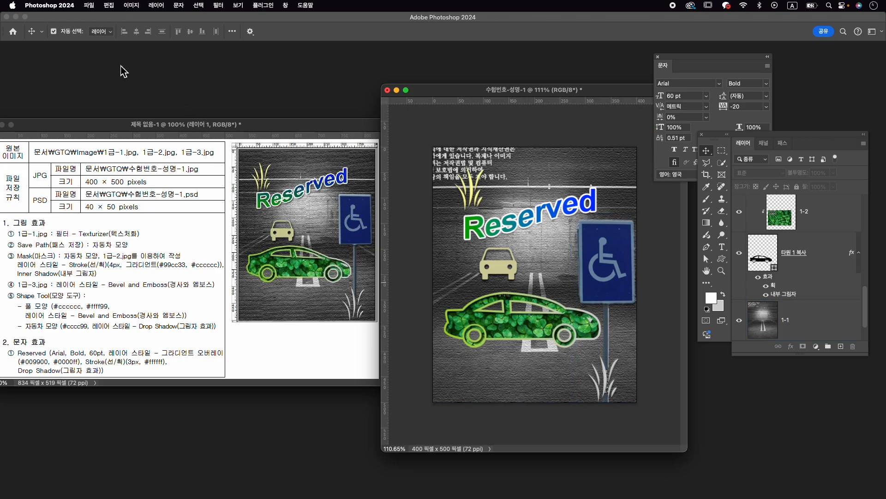
- Check the export preferences and confirm JPG with quality 7 as the quick export format
left_click(101, 5)
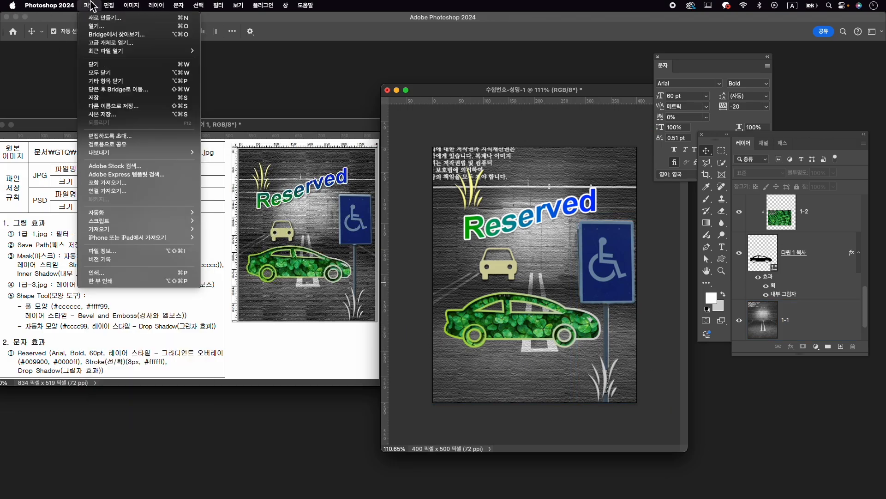
mouse_move(132, 154)
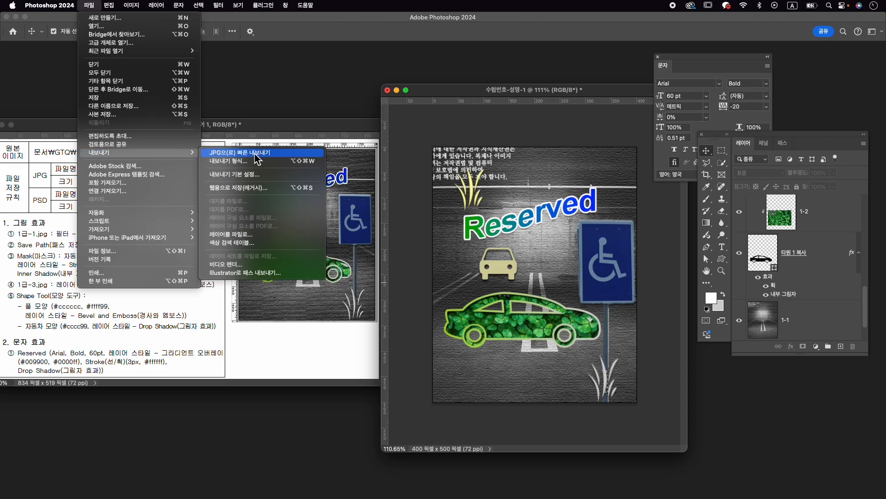
left_click(257, 179)
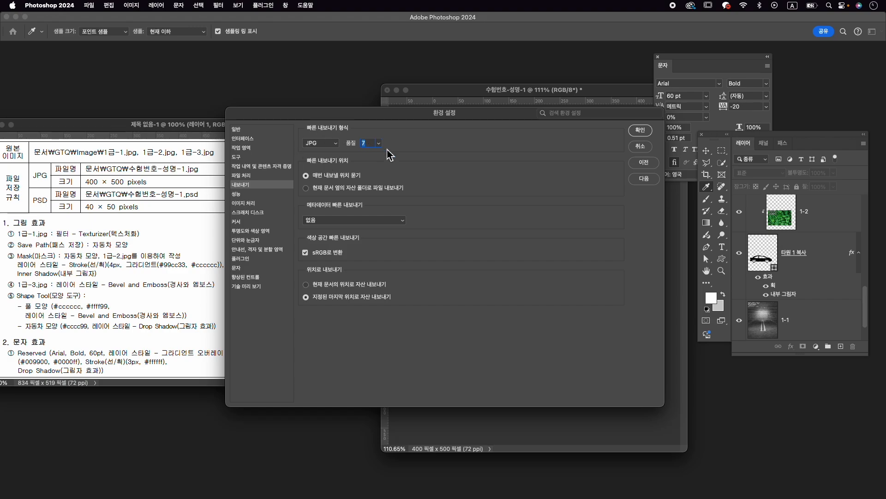
left_click(640, 131)
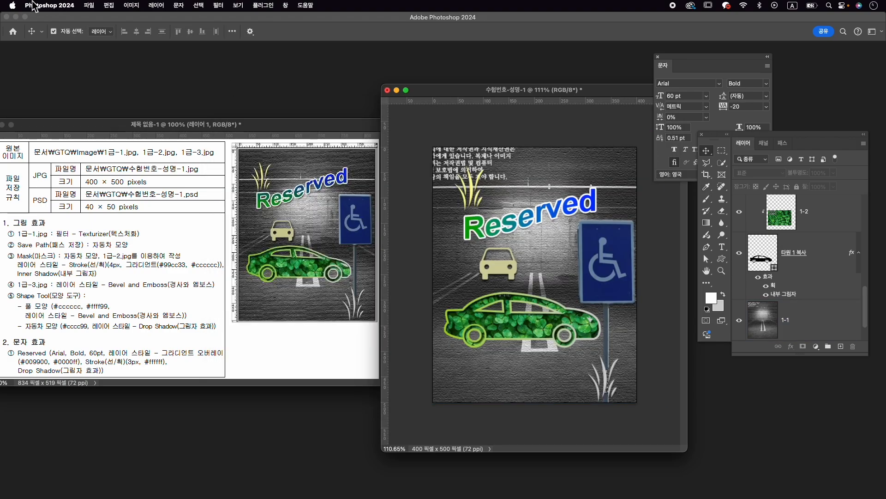
- Quick-export the composition as 수험번호-성명-1.jpg into the GTQ folder in Documents
left_click(89, 5)
mouse_move(94, 153)
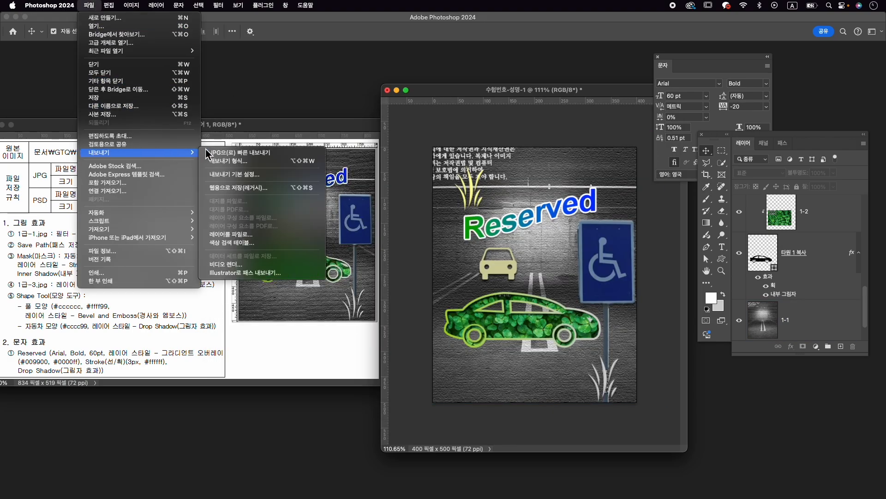
left_click(260, 155)
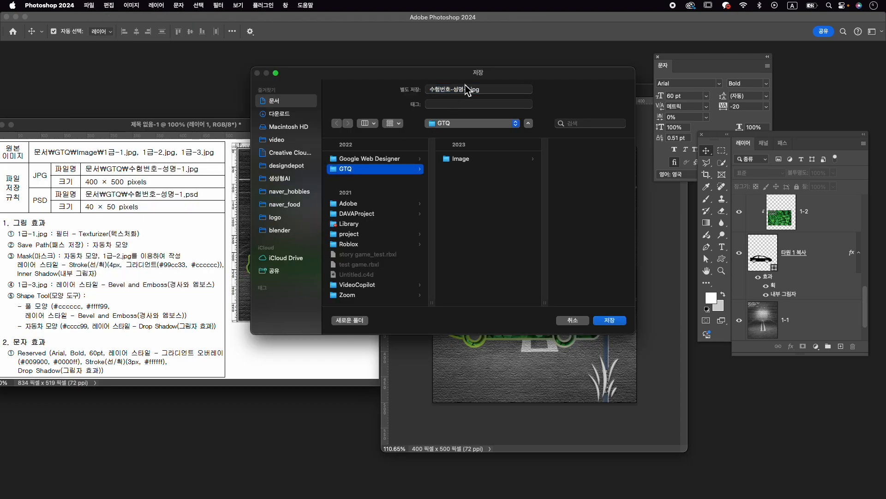
left_click(610, 320)
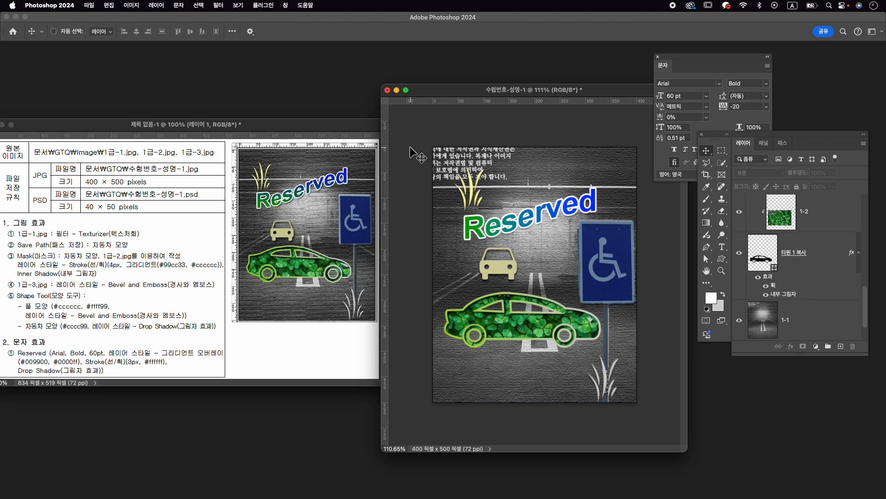
- Resize the composition's image to 40 × 50 pixels
key("super+alt+i")
type("40")
key("Return")
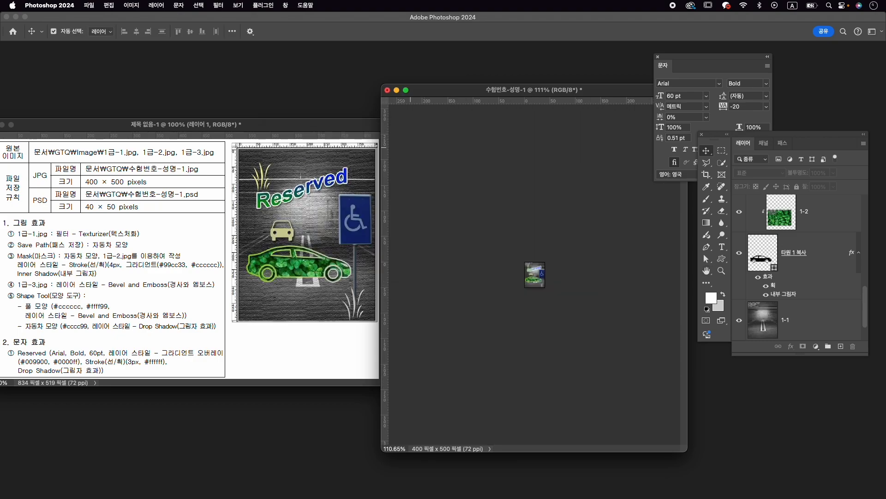
- Save the reduced composition in Photoshop format as 수험번호-성명-1.psd in the GTQ folder
left_click(95, 7)
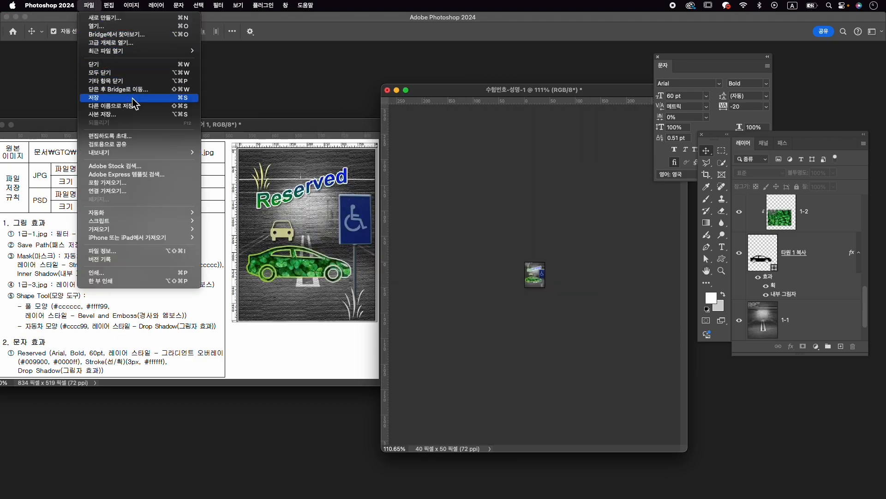
left_click(138, 110)
left_click(341, 246)
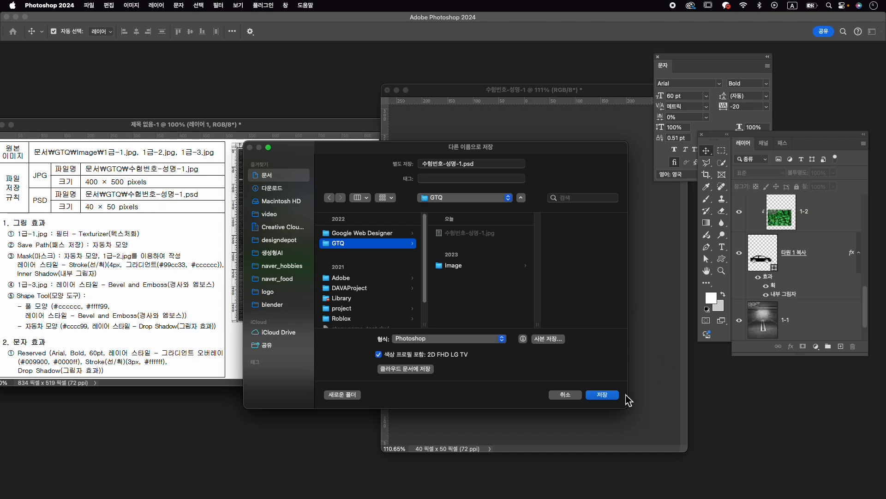
left_click(602, 395)
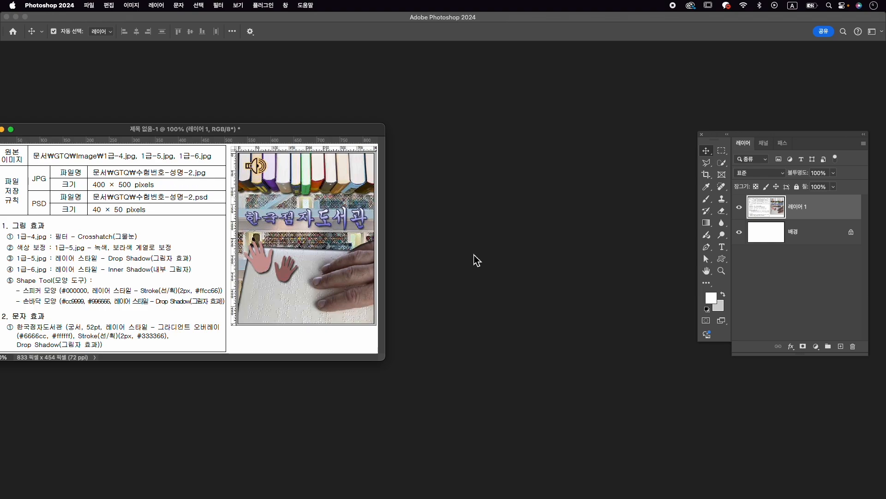
- Create a 400 × 500 pixel, 72 ppi RGB document named 수험번호-성명-2 and place its enlarged window beside the reference
key("super+n")
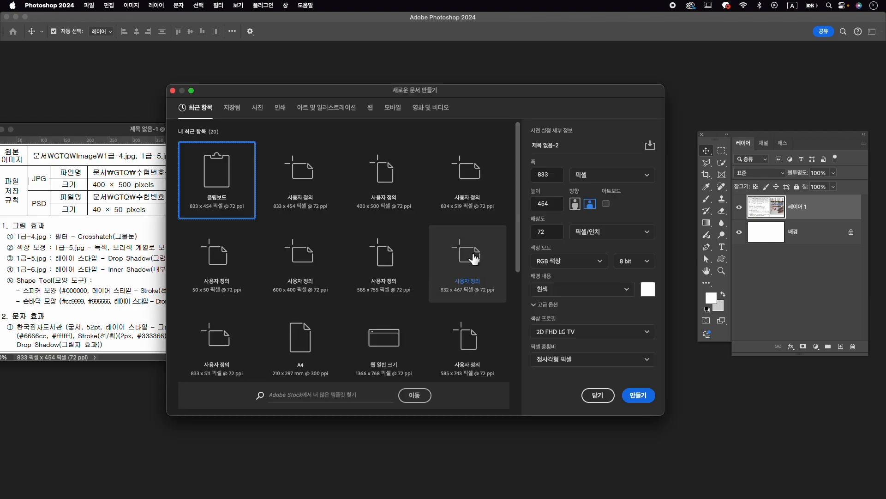
key("Tab")
type("숳")
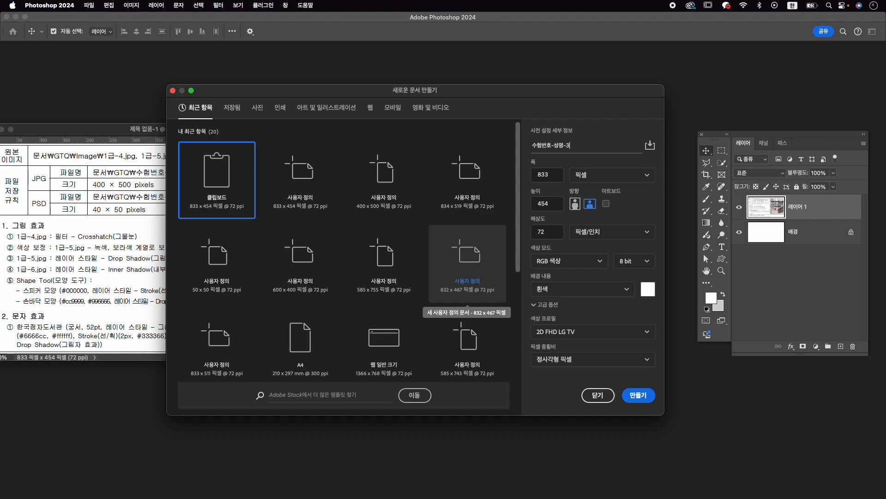
key("Tab")
type("400")
key("Tab")
type("50")
key("Tab")
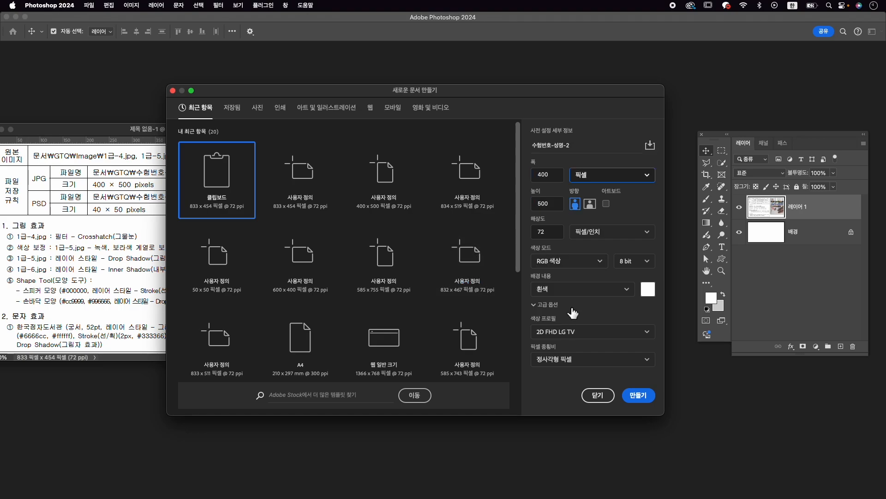
left_click(627, 395)
left_click_drag(69, 58, 459, 120)
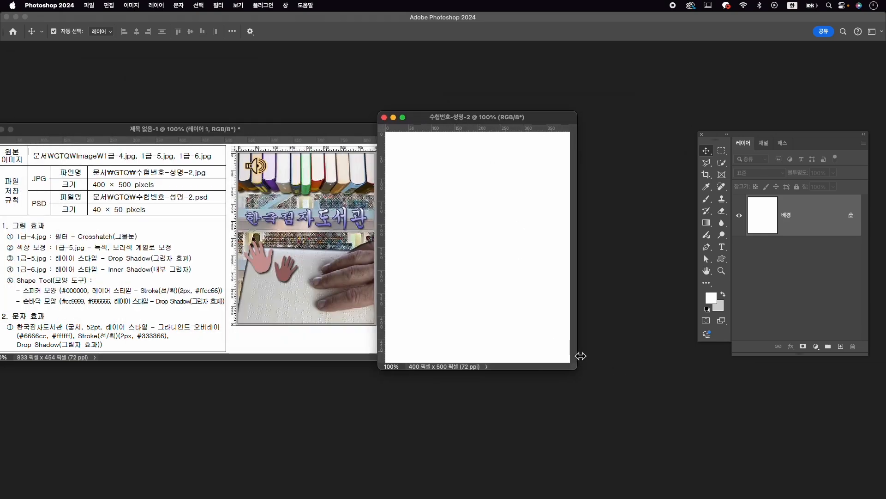
left_click_drag(580, 372, 630, 409)
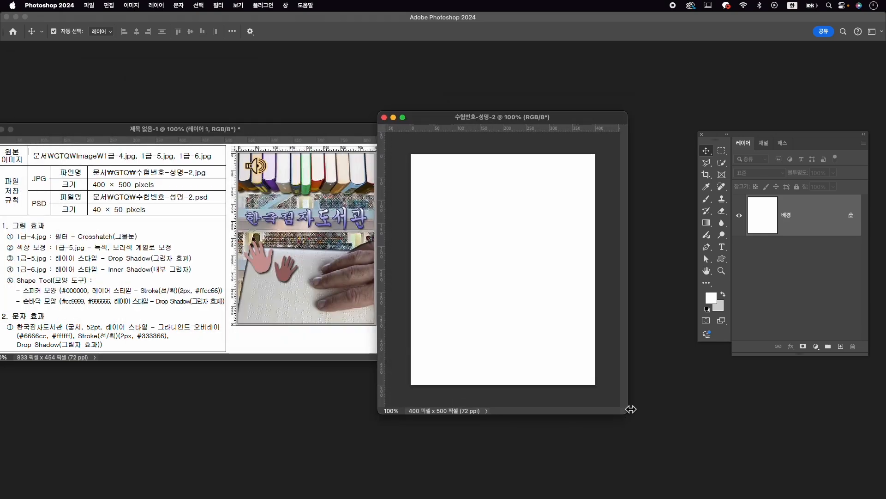
- Open 1급-4.jpg from the GTQ Image folder and move its window off the reference
key("super+o")
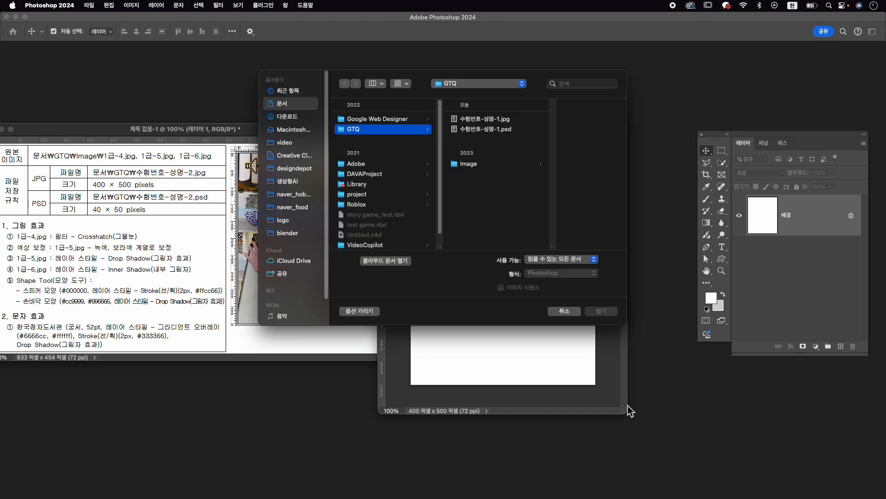
left_click(502, 166)
left_click(577, 149)
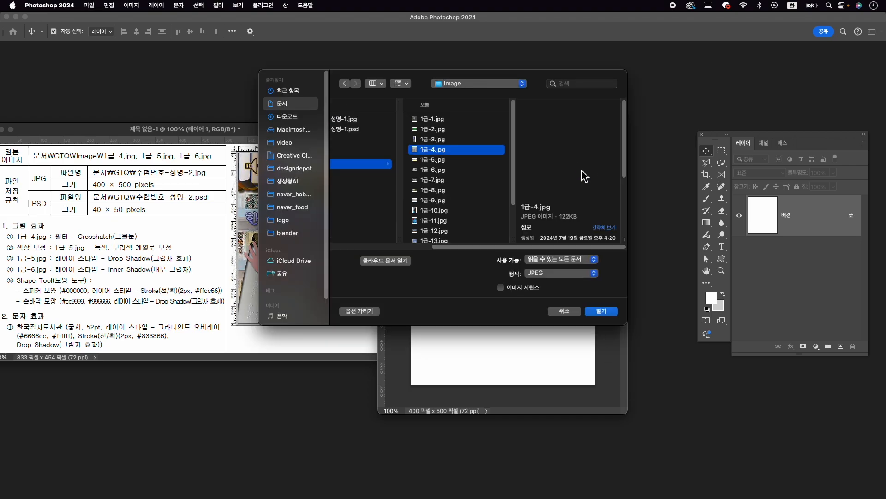
left_click(604, 312)
left_click_drag(223, 79, 526, 77)
- Apply the Crosshatch (그물눈) filter to the library photo with stroke length 9, sharpness 6 and strength 1
left_click(222, 6)
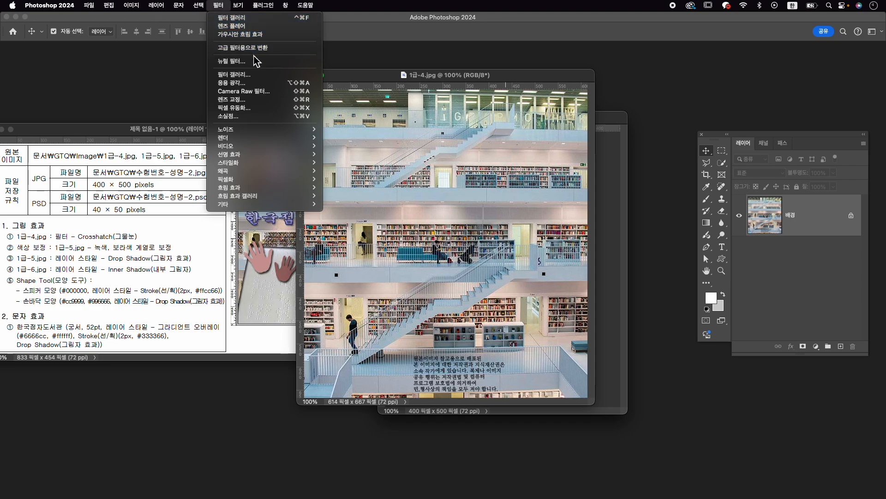
left_click(262, 76)
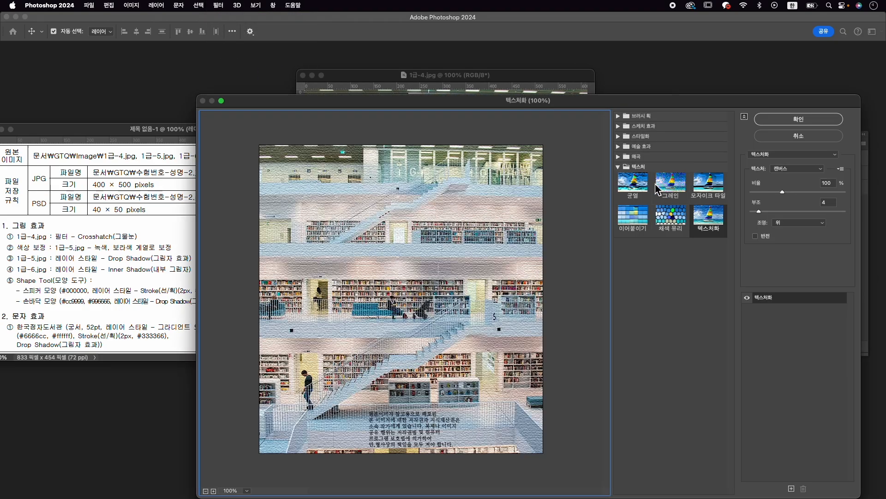
left_click(618, 116)
left_click(709, 132)
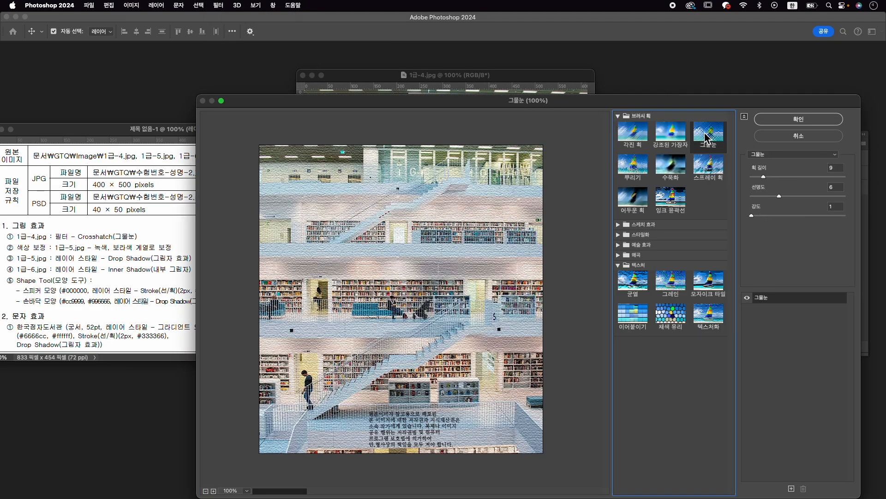
left_click(797, 120)
- Copy the filtered library photo into the 수험번호-성명-2 document and close 1급-4.jpg without saving
left_click_drag(401, 76, 312, 86)
left_click_drag(391, 245, 480, 257)
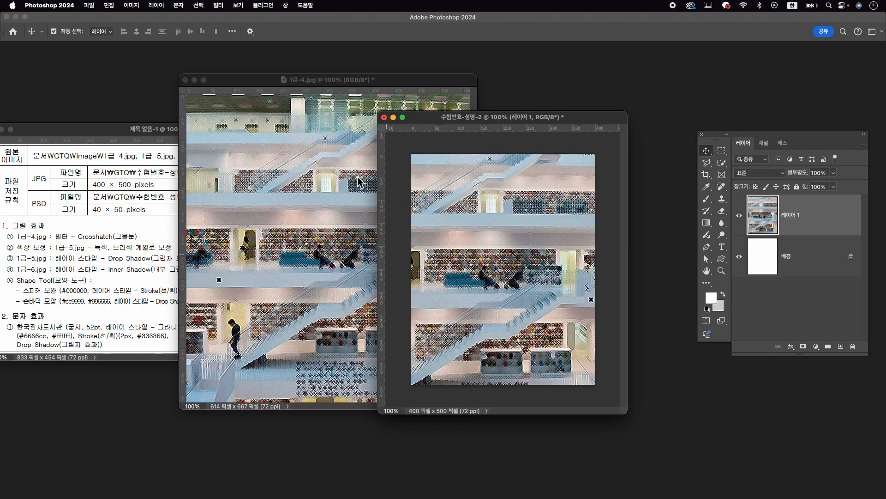
left_click(185, 80)
left_click(445, 197)
- Rename the library photo's layer as 1-4
double_click(793, 216)
type("1")
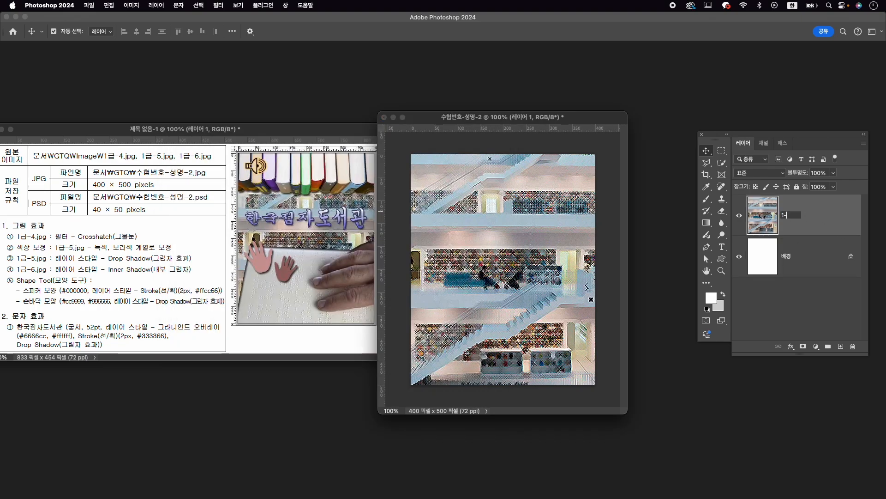
type("-4")
key("Return")
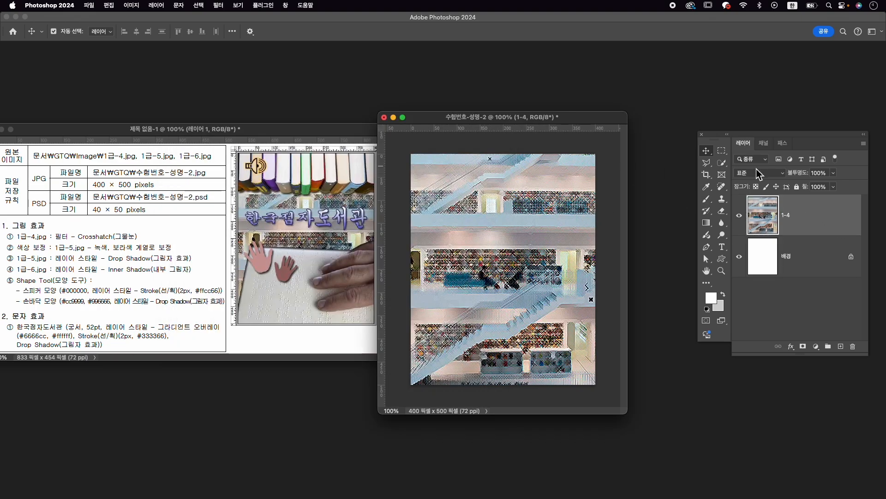
- Align the 1-4 library photo to the canvas, centred horizontally and vertically
left_click(229, 32)
left_click(260, 123)
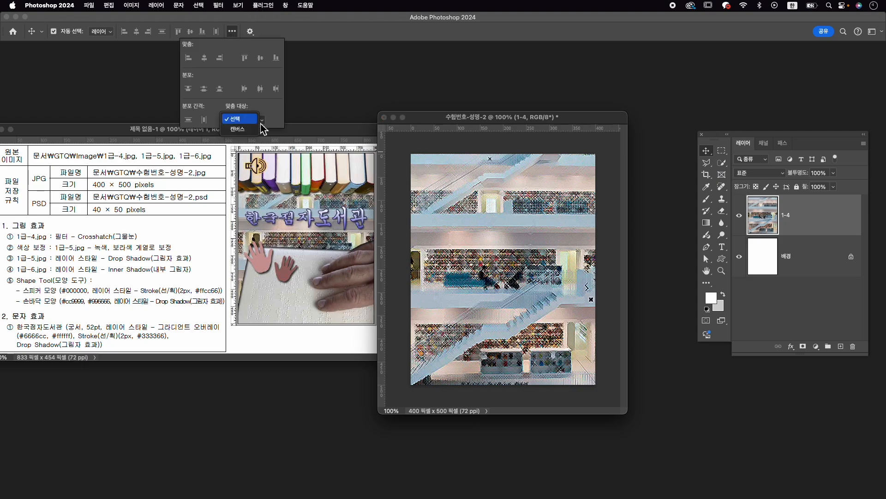
left_click(250, 134)
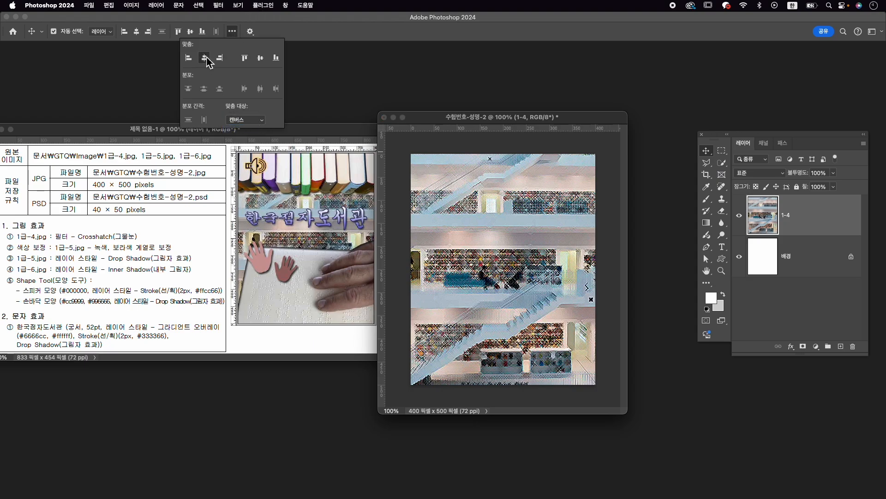
left_click(204, 58)
left_click(261, 58)
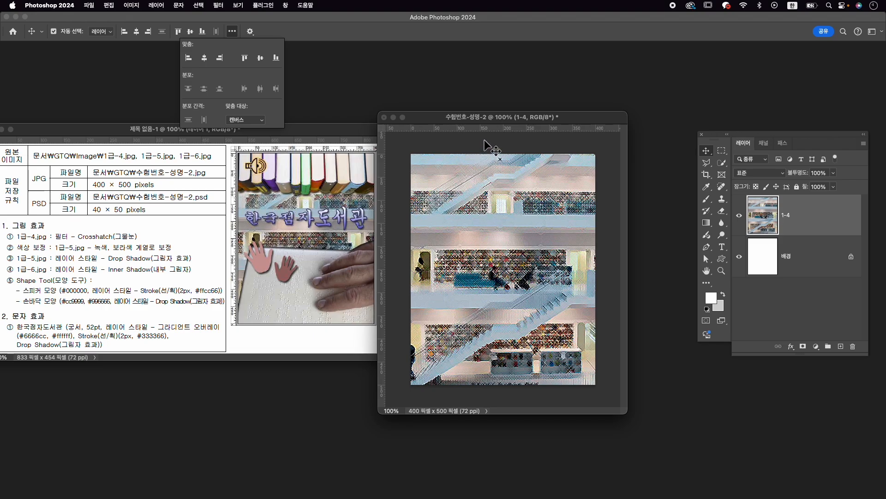
- Shift the library photo down and nudge it sideways to match the reference composition
left_click_drag(506, 202, 506, 215)
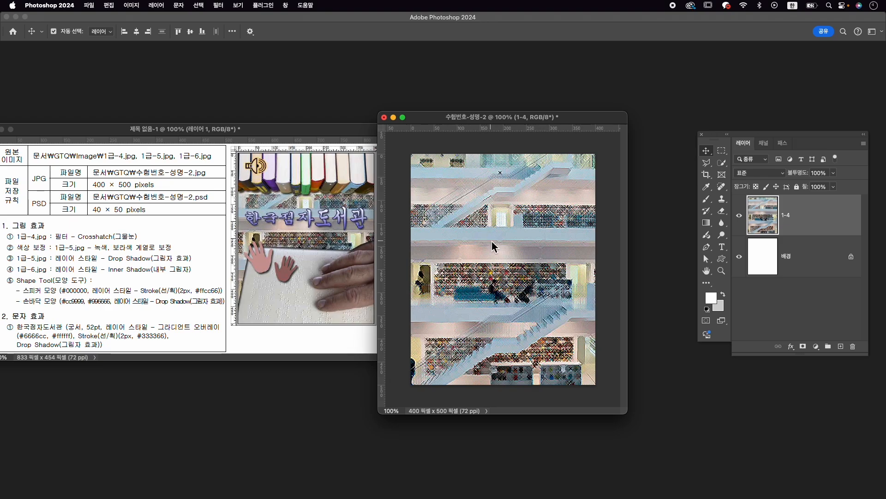
key("Right")
key("Right")
key("Right")
key("Right")
key("Right")
key("Left")
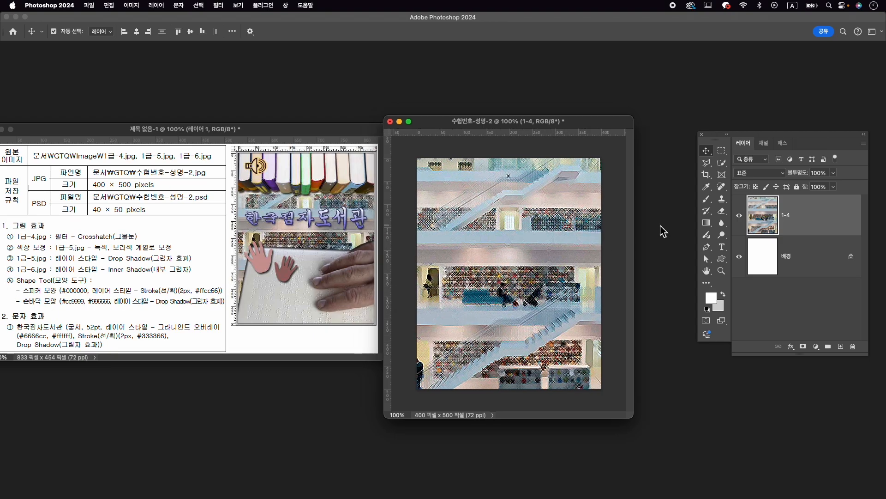
- Open 1급-5.jpg from the Image folder and move its window off the exam reference
key("super+o")
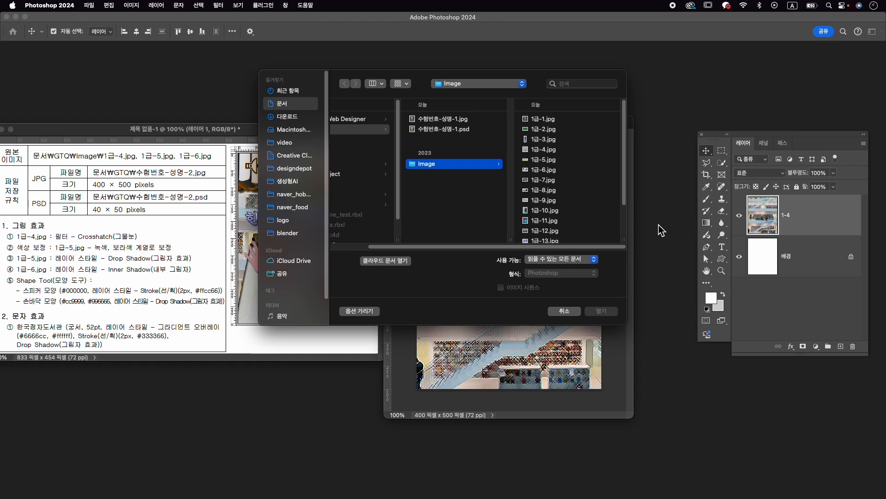
left_click(544, 159)
left_click(601, 311)
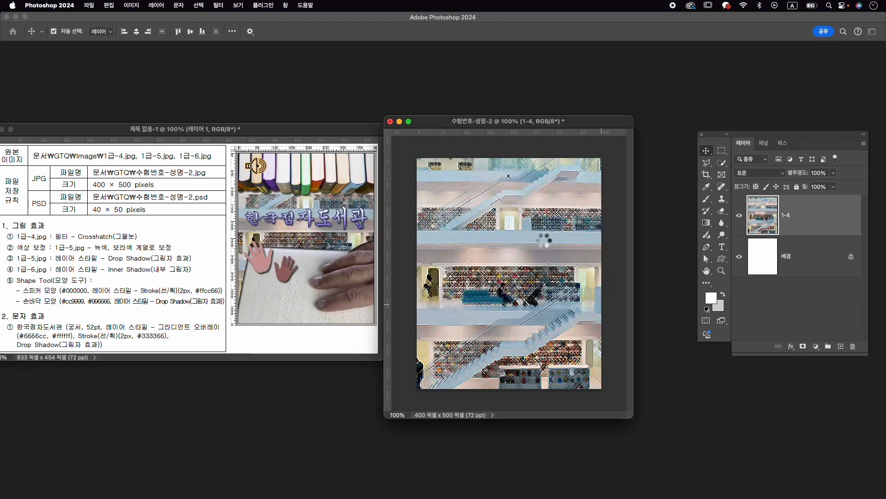
left_click_drag(216, 78, 587, 88)
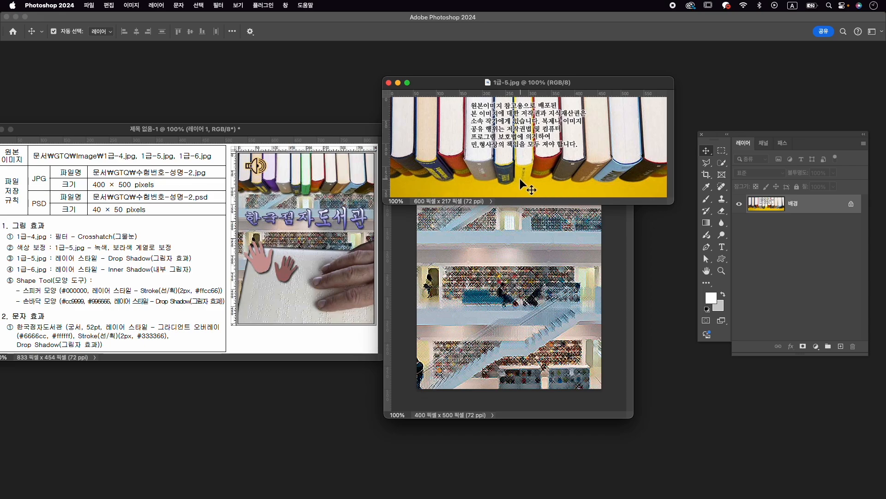
- Select the red-edged third book with Object Selection and colorize it purple using a Hue/Saturation adjustment layer, hue 309, saturation 25
left_click(722, 162)
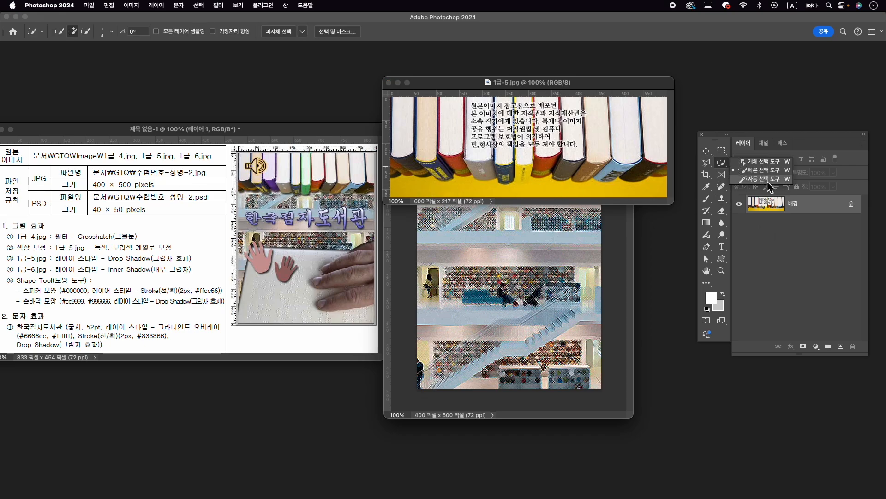
left_click(765, 162)
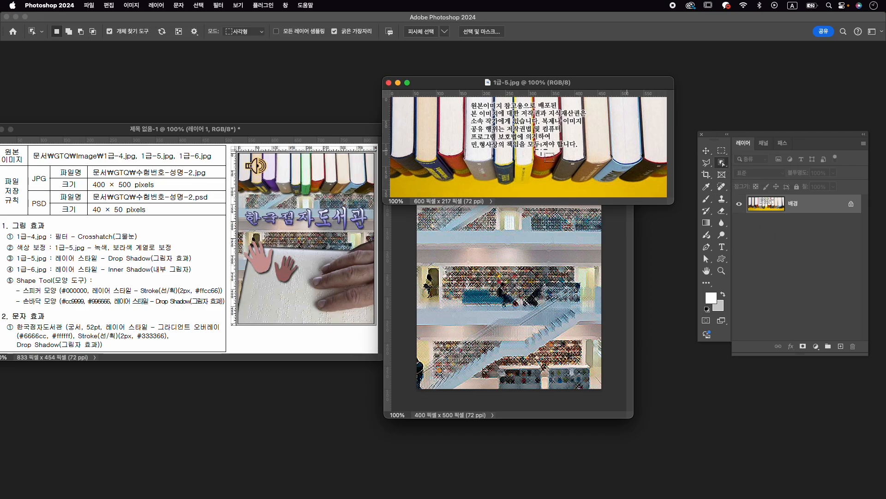
left_click(456, 164)
left_click(816, 346)
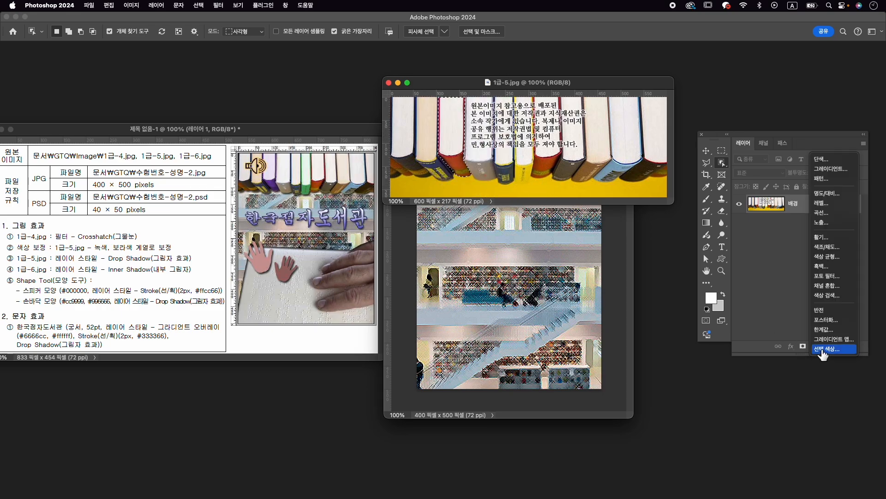
left_click(826, 257)
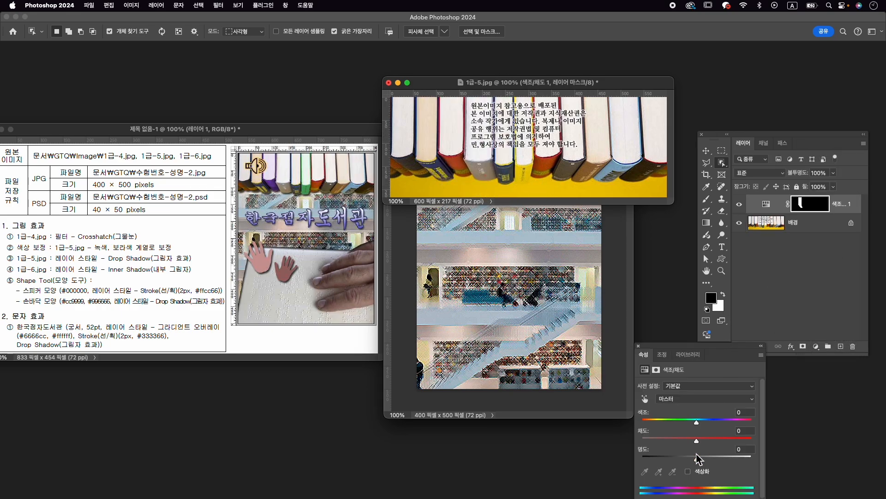
left_click(704, 472)
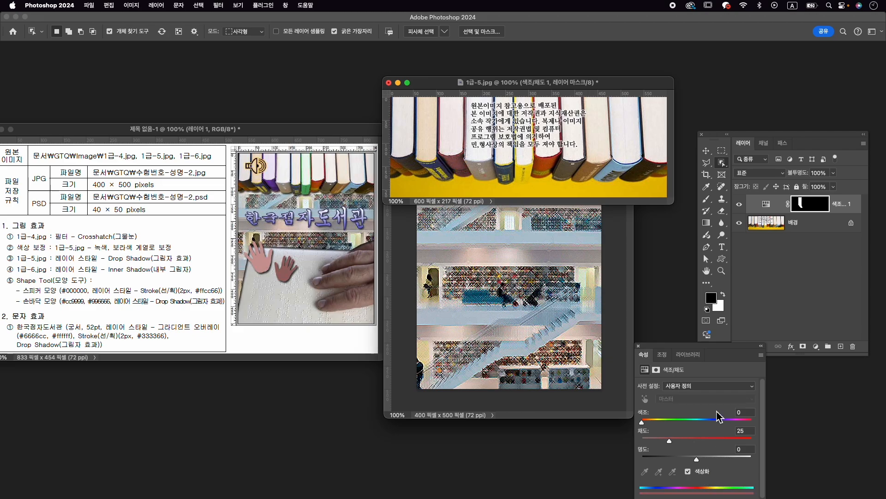
left_click_drag(728, 421, 737, 421)
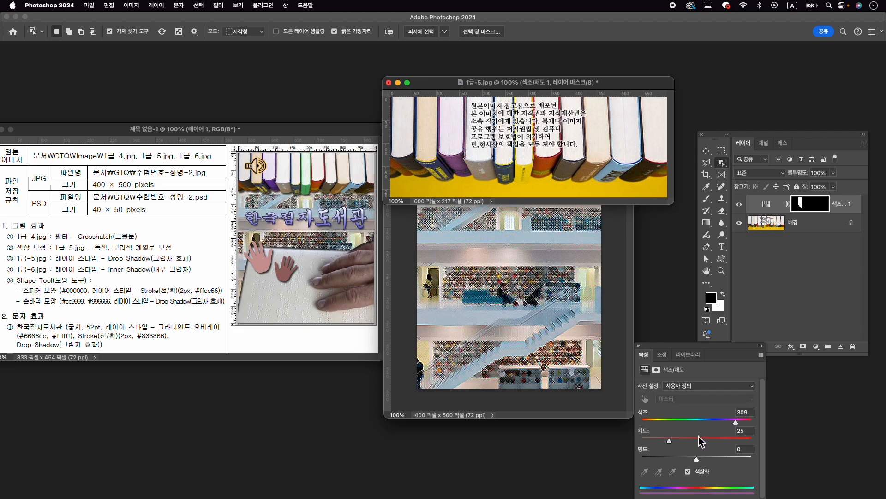
- Select the yellow book in the middle of the background layer and refine its edges with the Quick Selection tool
left_click(820, 225)
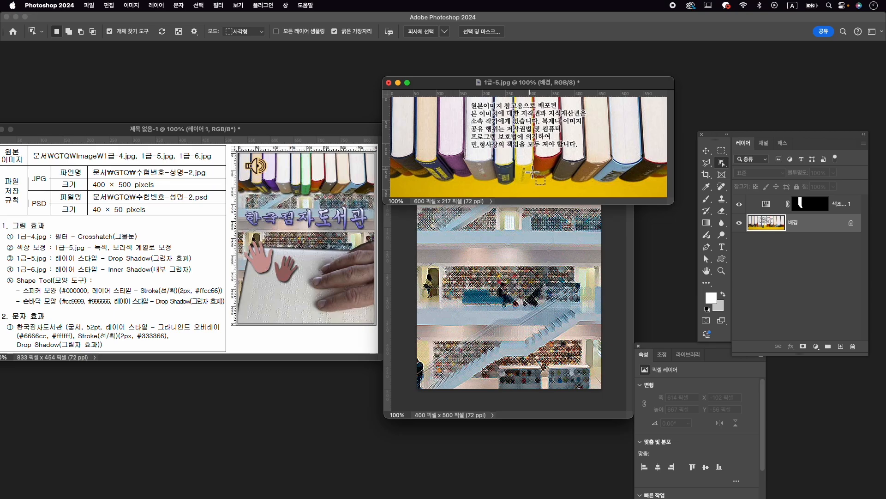
left_click_drag(520, 176, 531, 118)
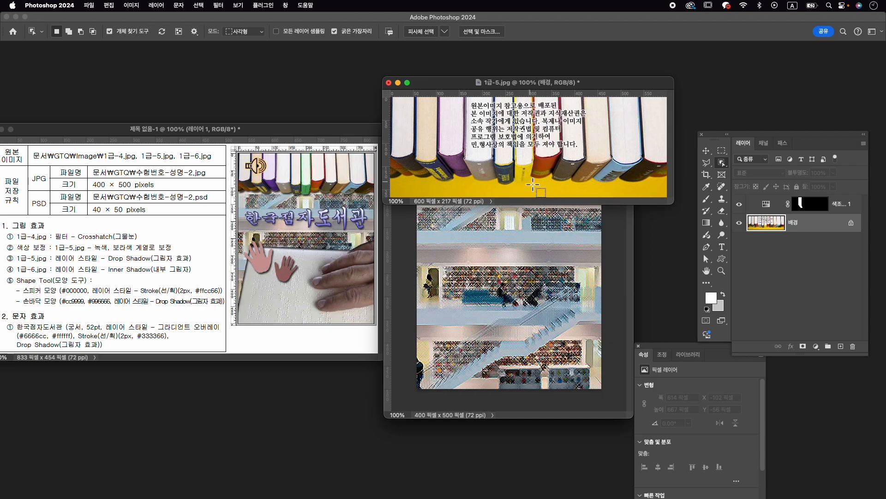
right_click(721, 162)
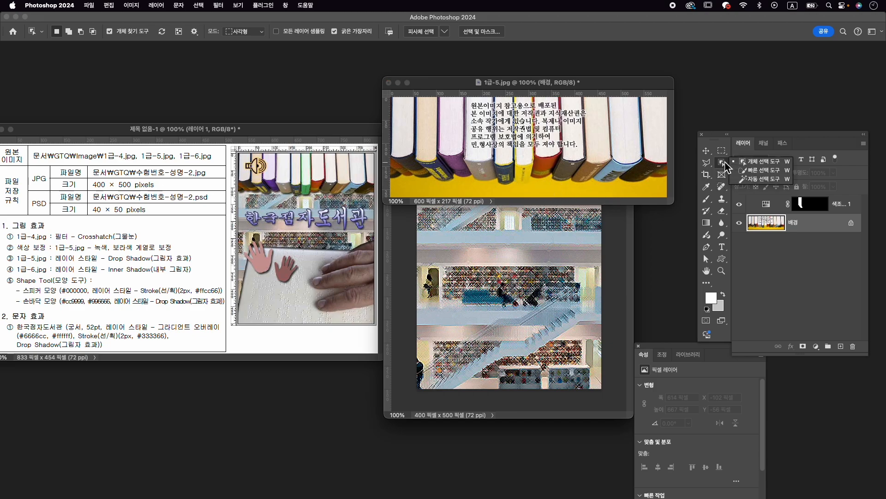
left_click(764, 171)
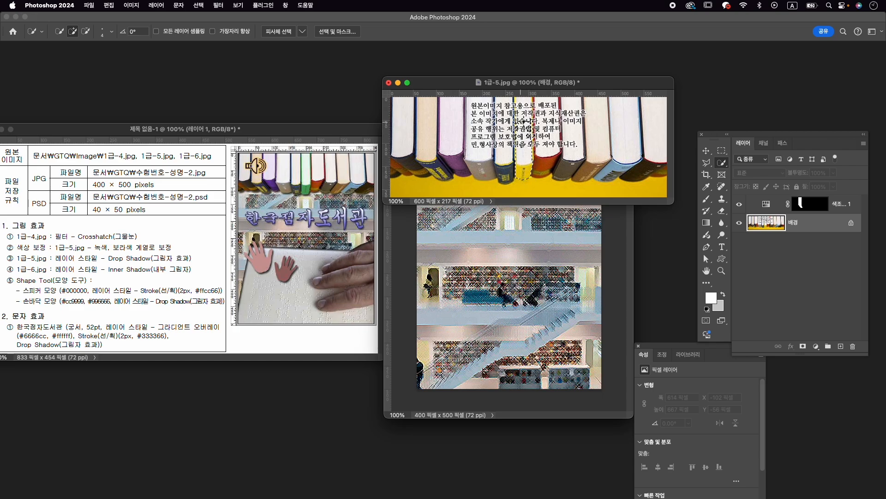
scroll(526, 106, "up", 5)
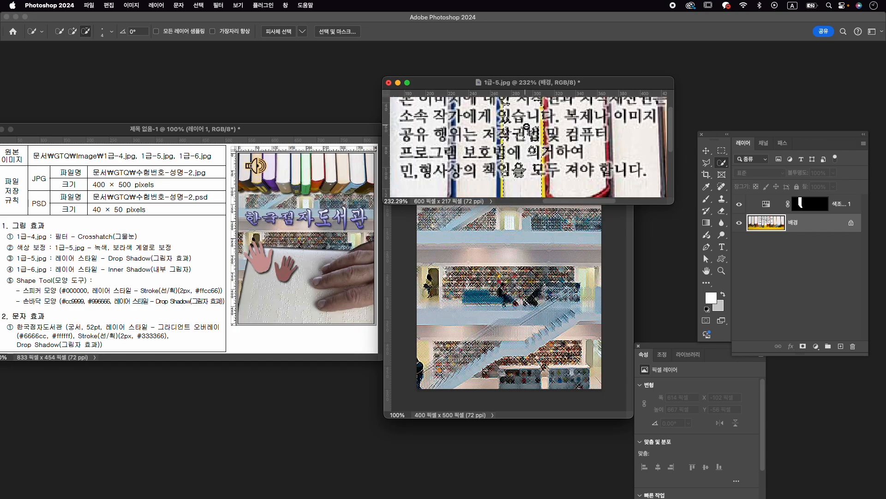
scroll(525, 105, "up", 2)
mouse_move(525, 105)
left_mouse_down()
mouse_move(528, 164)
mouse_move(543, 116)
left_mouse_up()
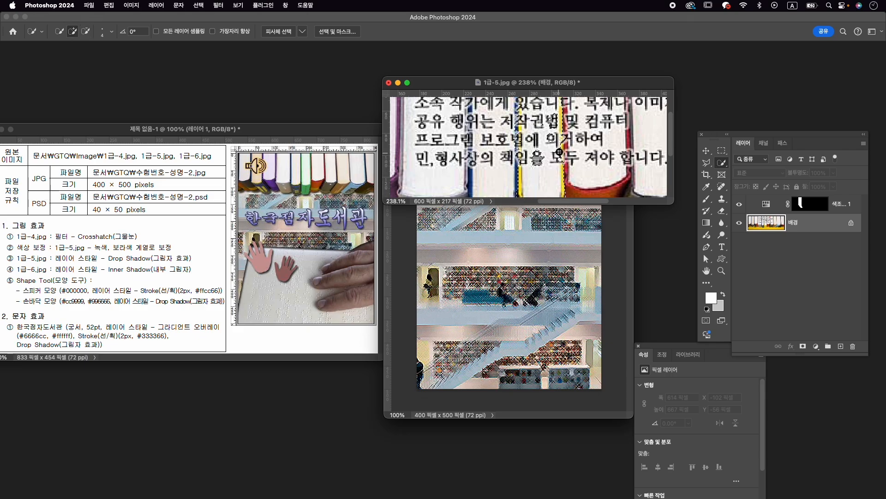
scroll(508, 189, "up", 3)
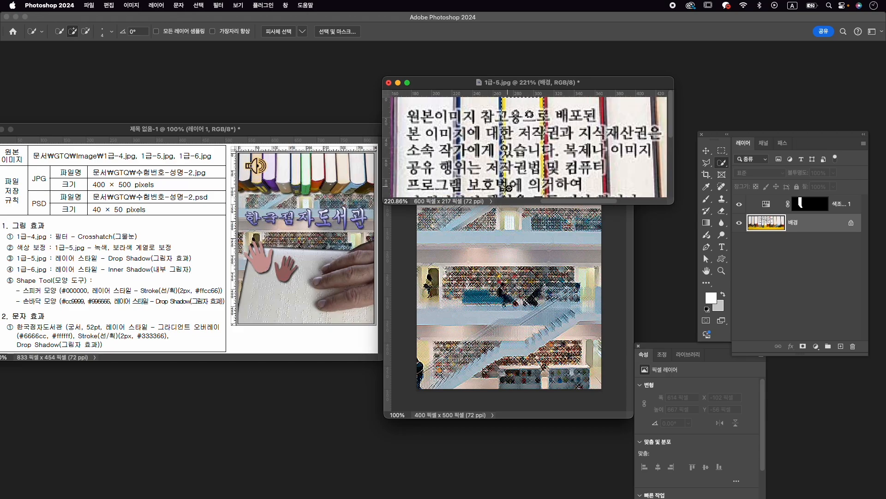
scroll(508, 146, "down", 10)
scroll(528, 156, "up", 10)
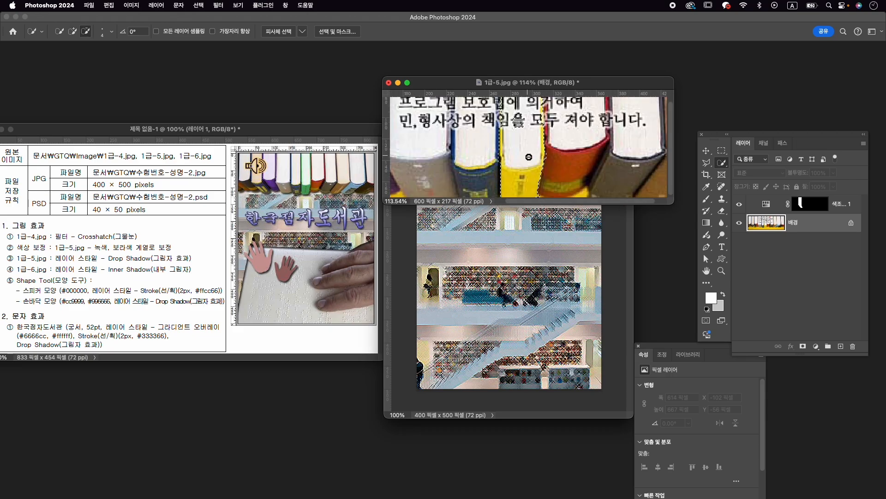
scroll(528, 156, "down", 5)
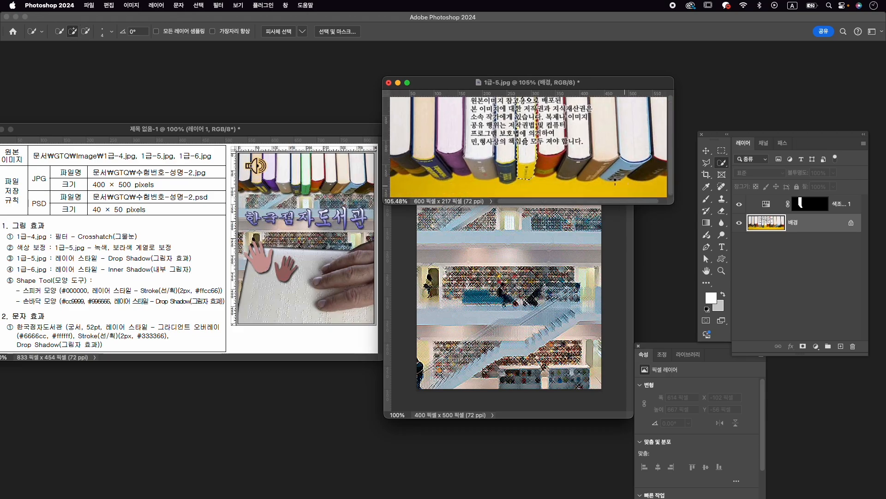
scroll(526, 143, "down", 1)
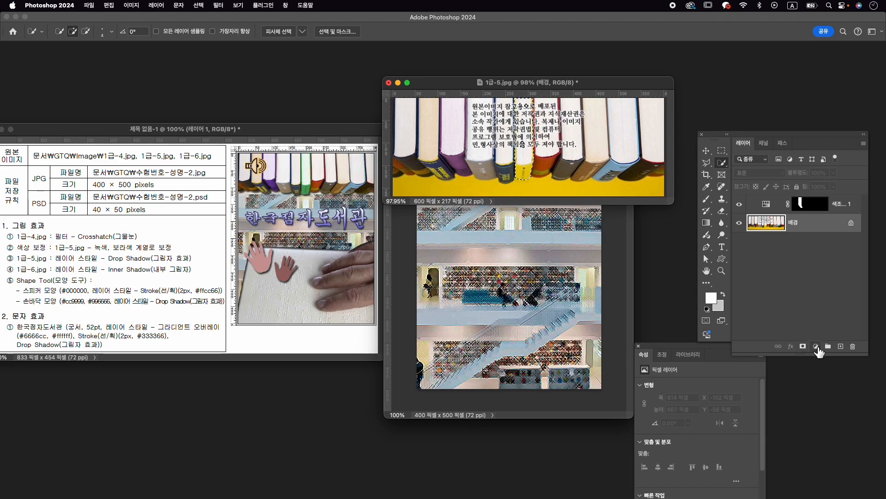
- Colorize the selected yellow book green with a Hue/Saturation adjustment layer, hue 127, saturation 40
left_click(816, 346)
left_click(827, 247)
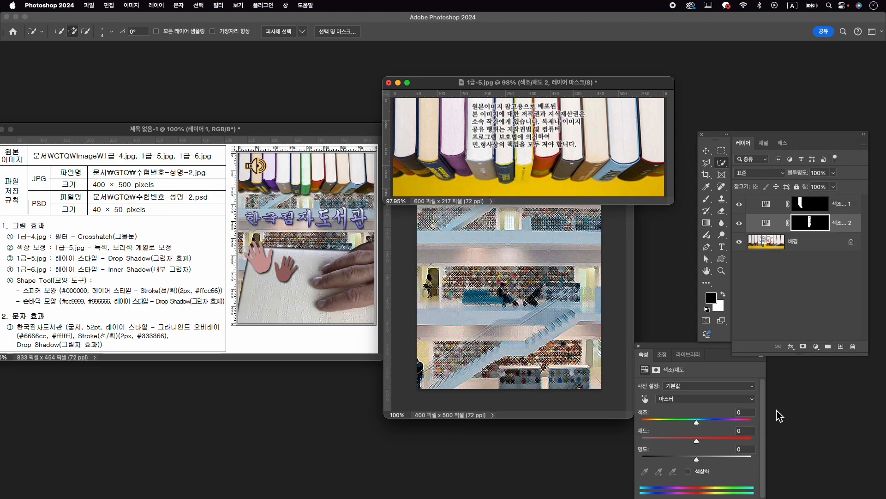
left_click(688, 471)
left_click_drag(689, 421, 677, 422)
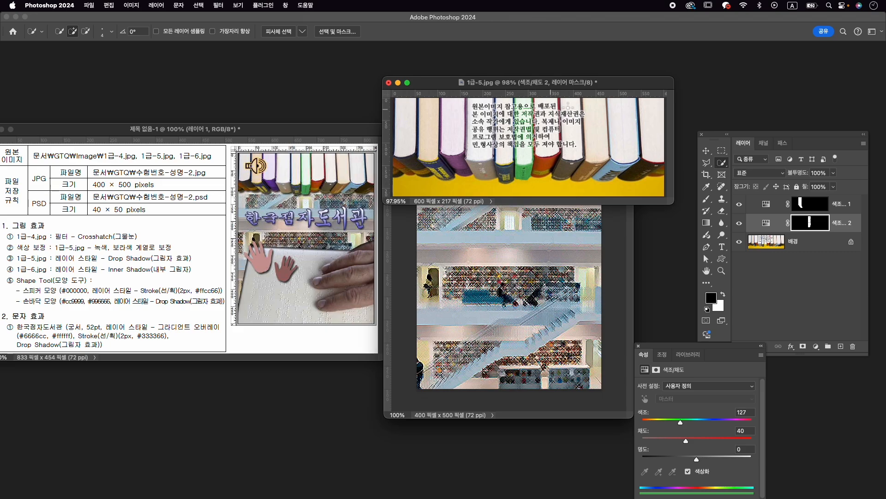
- Touch up the green book's adjustment layer mask with the Brush tool, using white as the foreground colour
left_click(825, 229)
key("b")
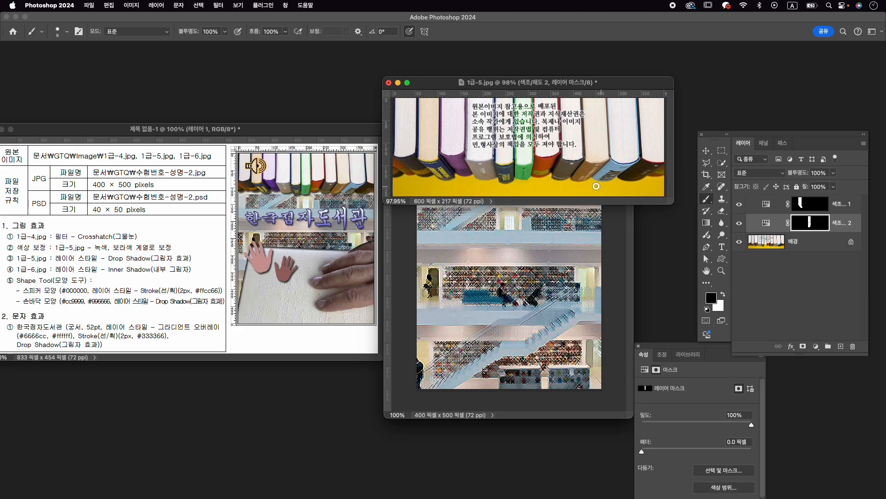
left_click(723, 294)
scroll(512, 103, "down", 2)
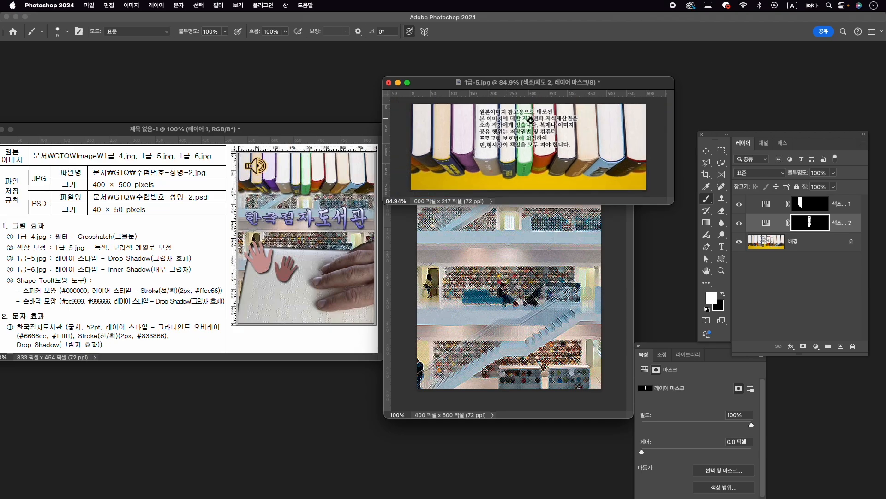
key("v")
left_click(819, 209)
left_click(818, 224)
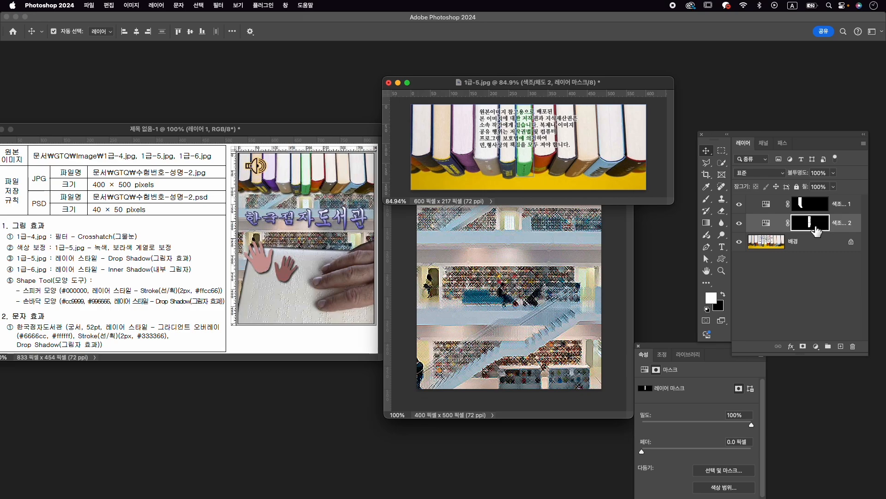
- Select the whole row of books on the background layer, refining with Quick Selection, and mask out the yellow backdrop
left_click(809, 243)
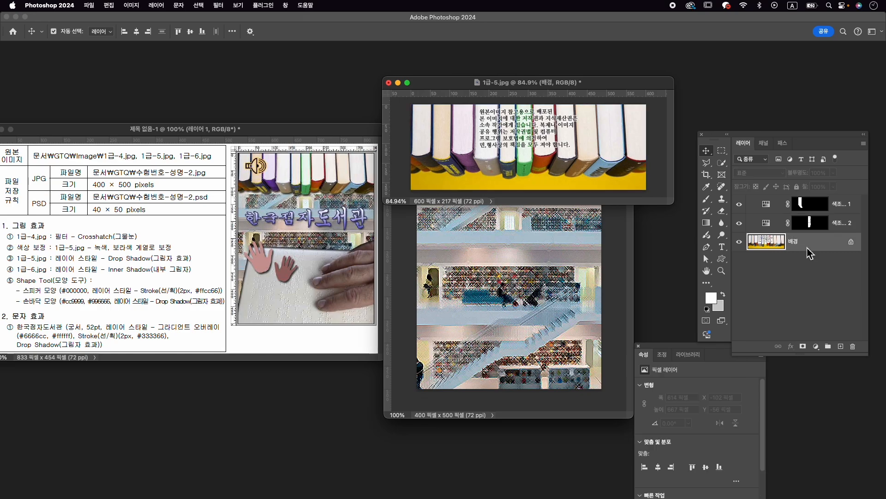
left_click(721, 164)
left_click(750, 164)
left_click_drag(413, 175, 669, 87)
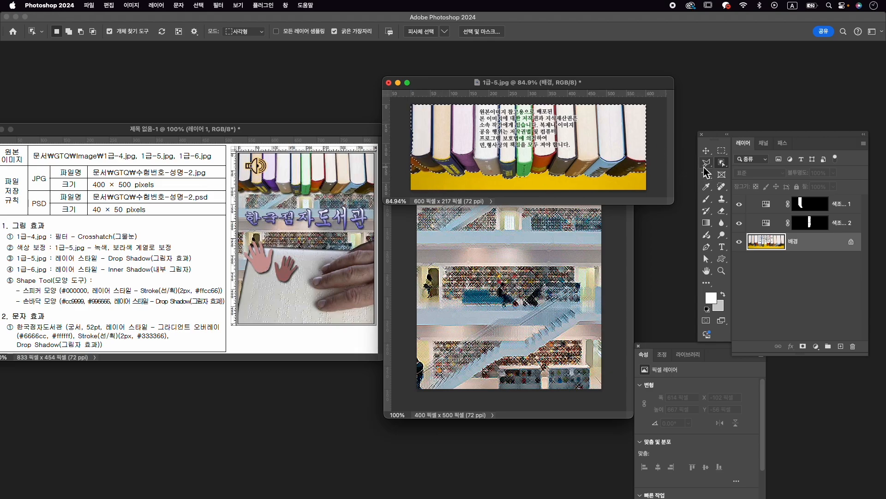
left_click(721, 164)
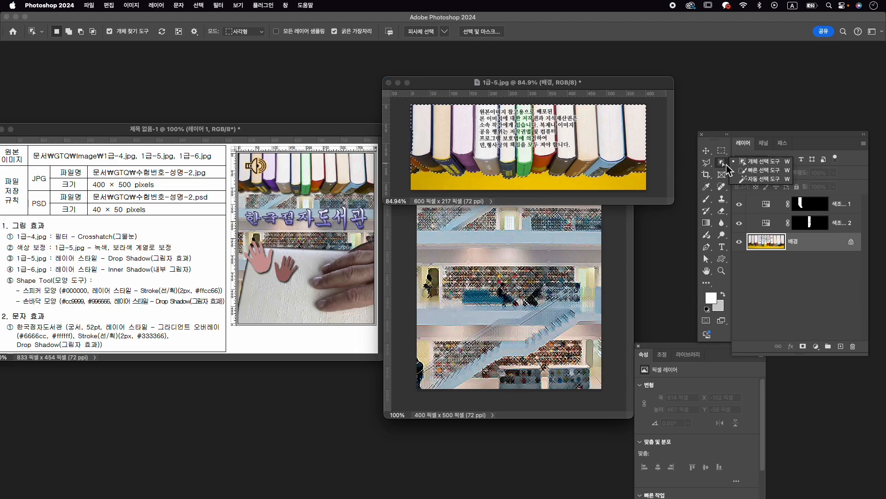
left_click(757, 169)
key("bracketright")
key("bracketright")
key("bracketright")
key("bracketright")
key("bracketright")
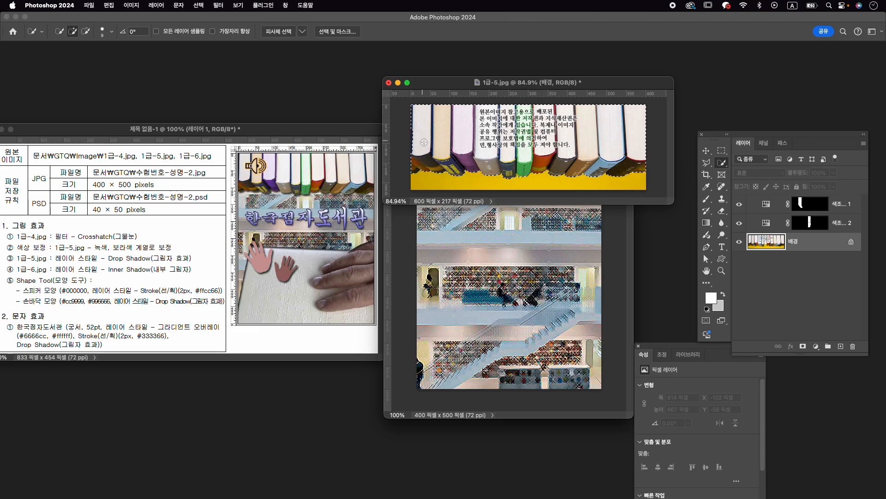
key("bracketright")
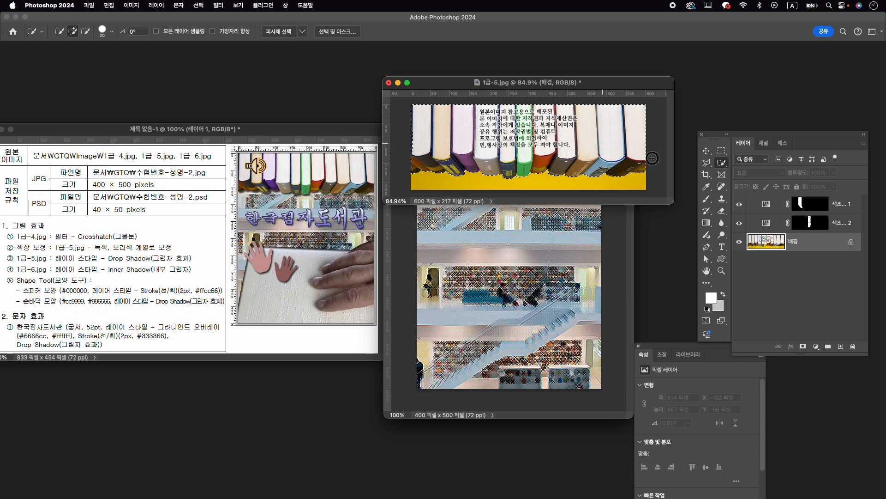
left_click(802, 346)
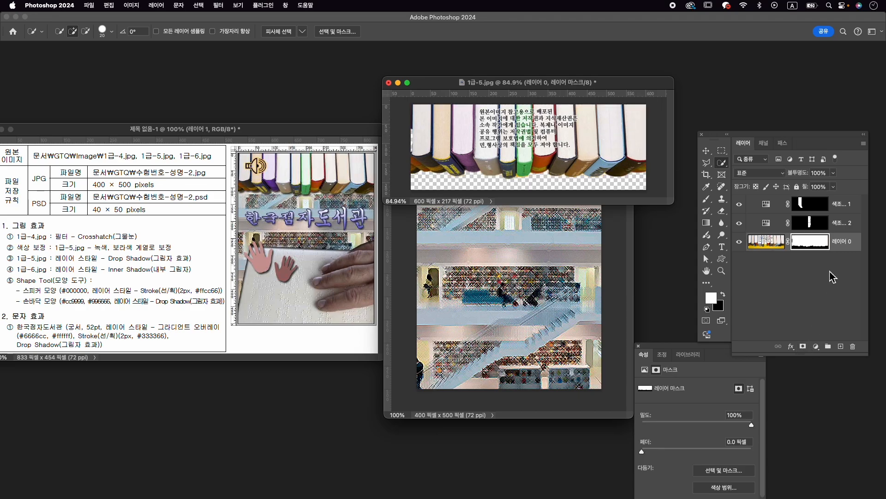
left_click(848, 204)
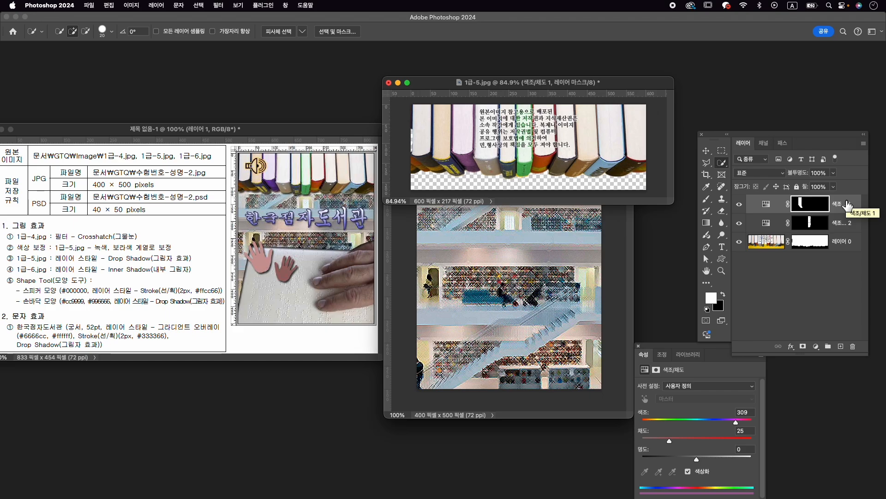
key("super+alt+shift+e")
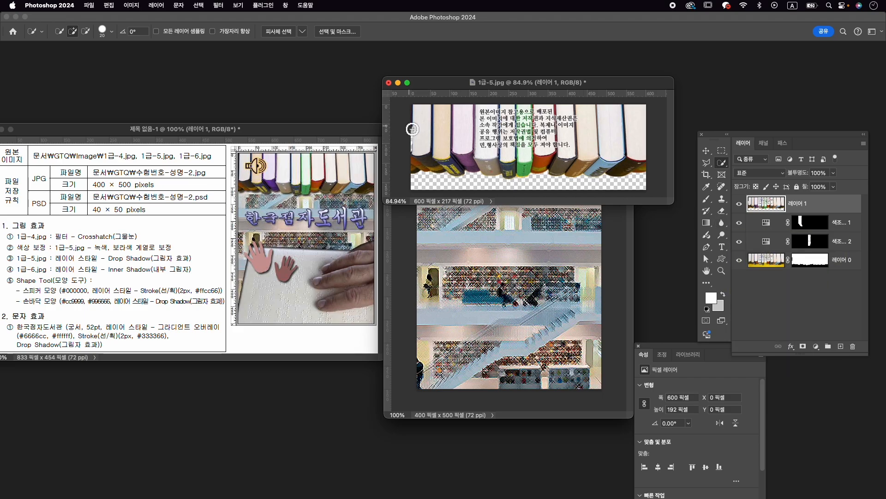
key("Delete")
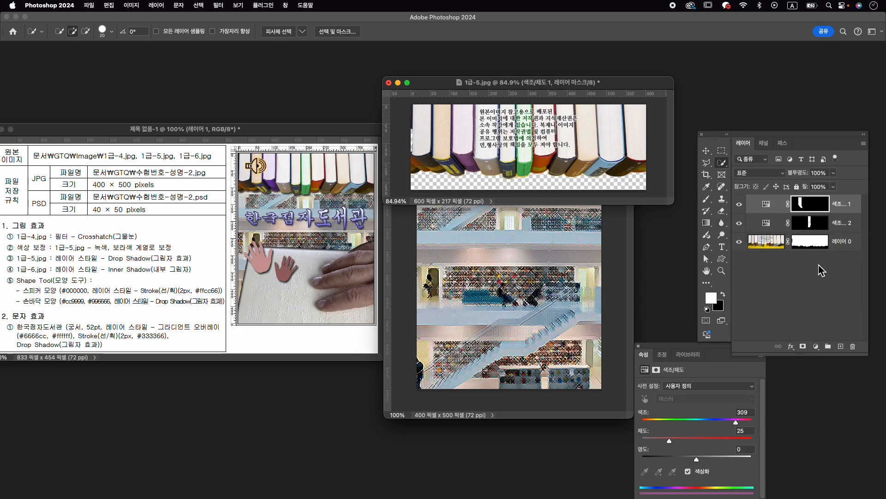
left_click(812, 251)
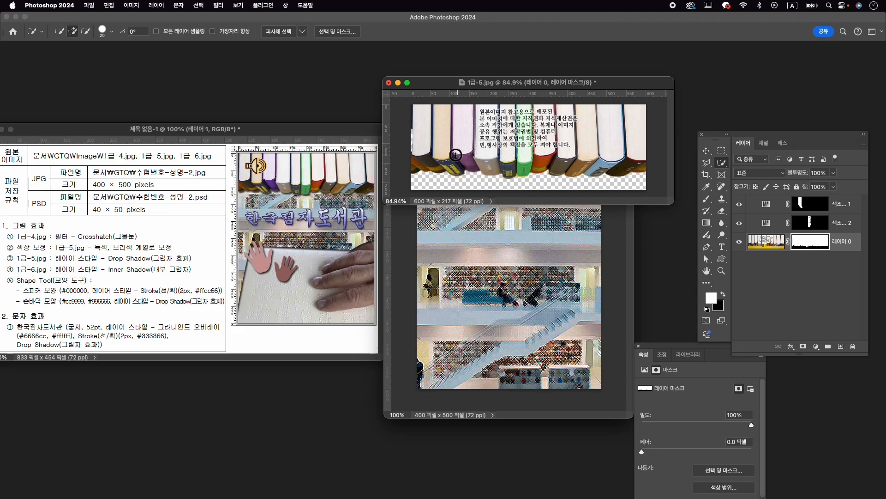
key("b")
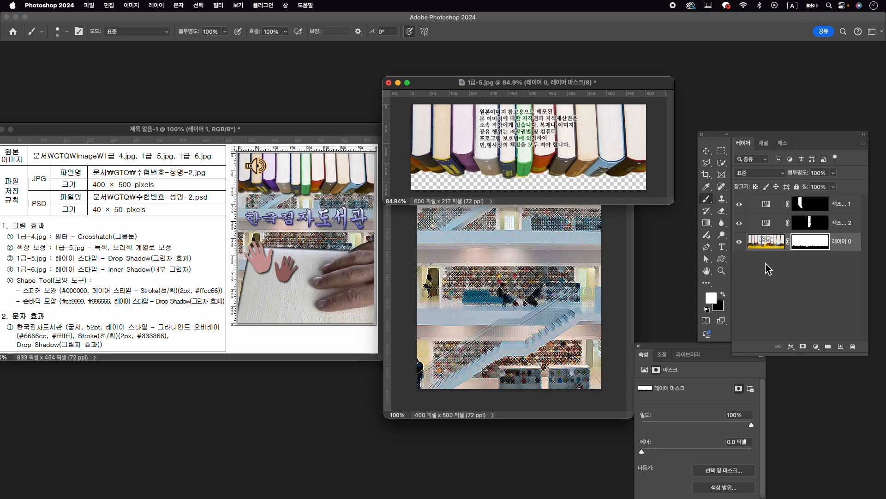
- Copy a merged stamp of the visible book layers into the 수험번호-성명-2 document and close 1급-5.jpg without saving
left_click(853, 203)
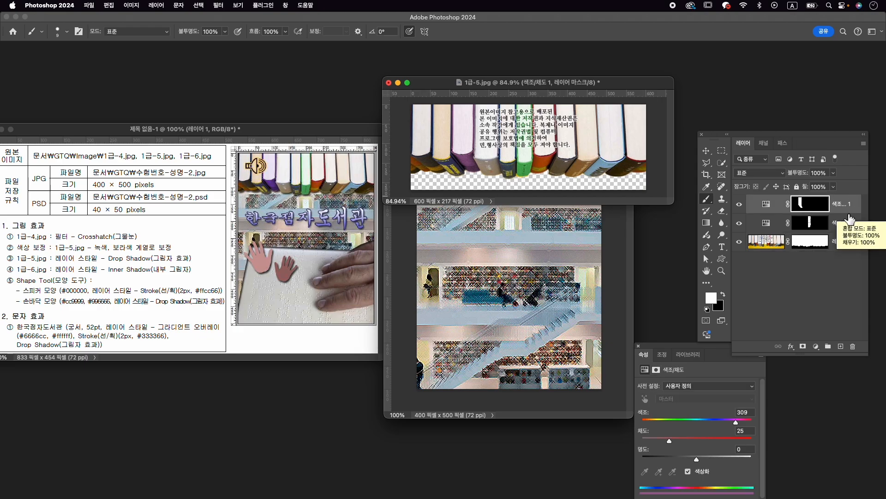
key("super+alt+shift+e")
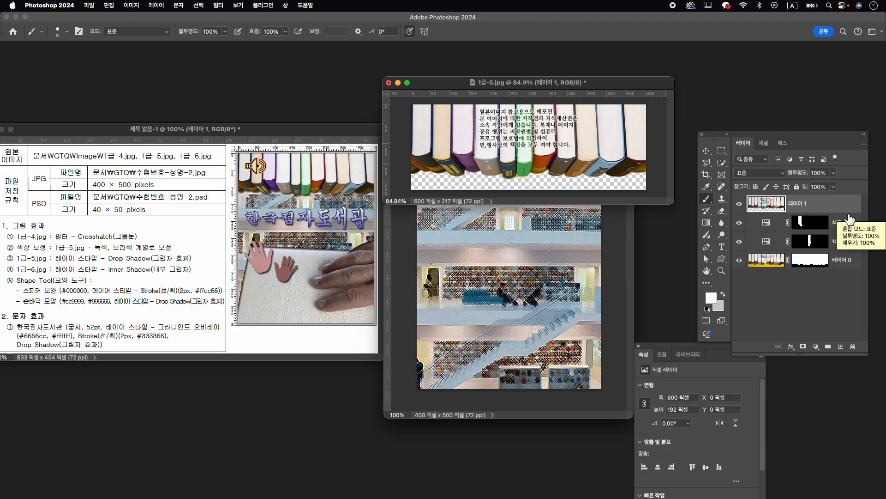
key("v")
left_click_drag(509, 159, 489, 323)
left_click(388, 82)
left_click(443, 192)
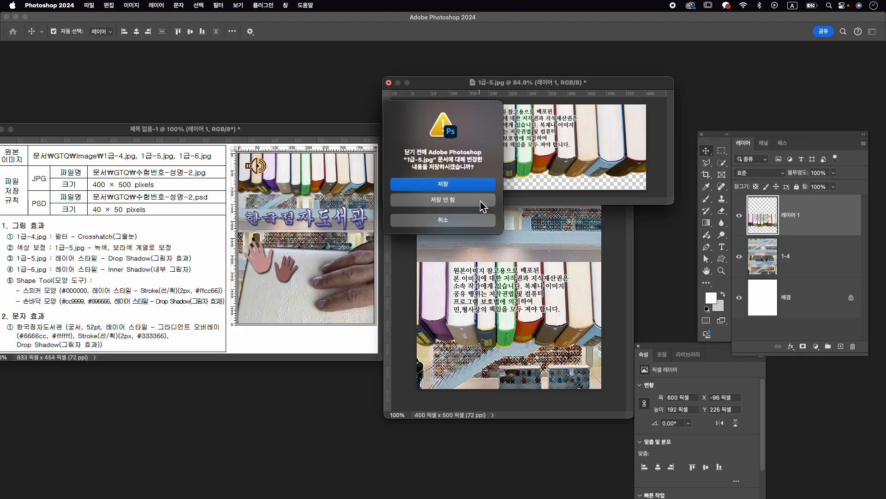
- Scale the row of books to about 67% and fit it across the full width at the canvas's upper edge
key("super+t")
left_click_drag(527, 277, 525, 178)
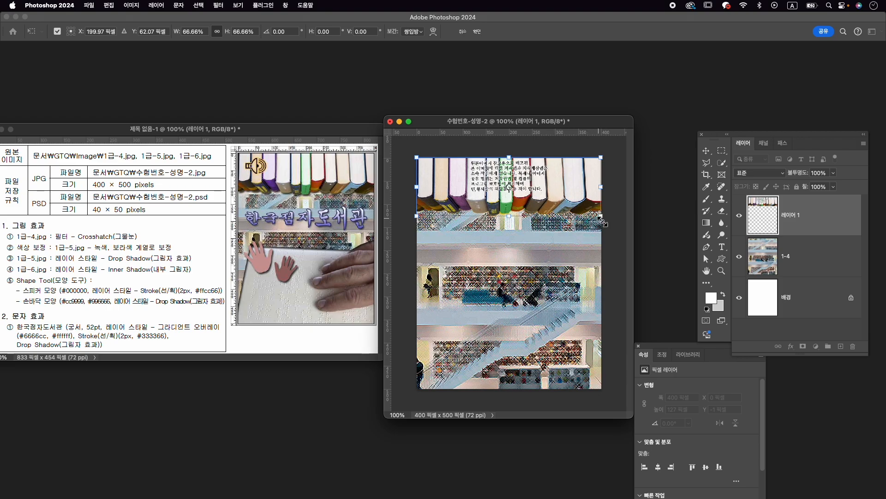
left_click_drag(603, 222, 604, 223)
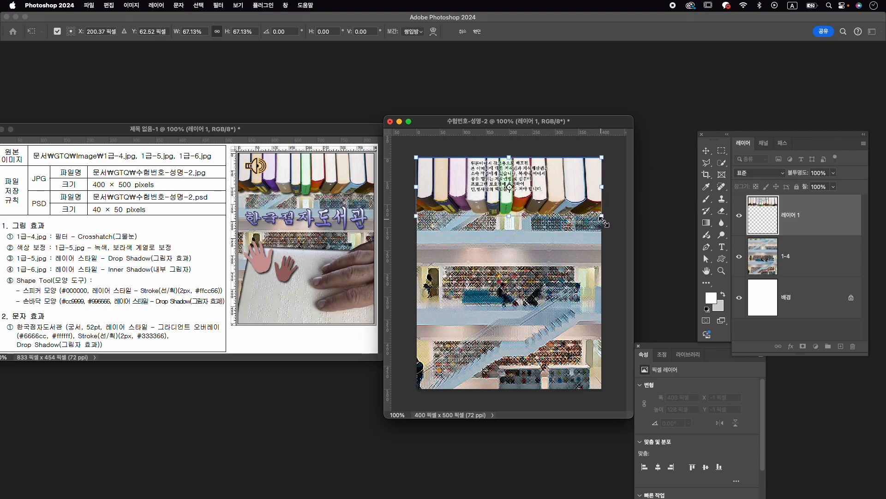
key("Up")
key("Up")
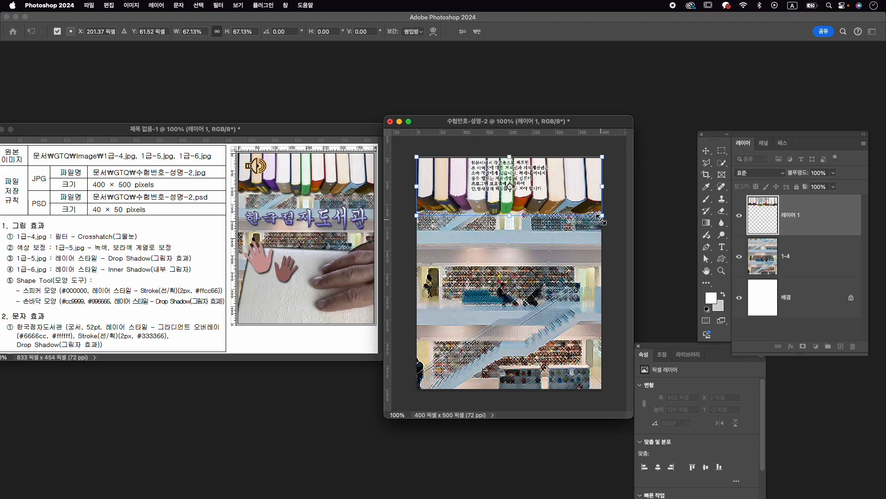
key("Down")
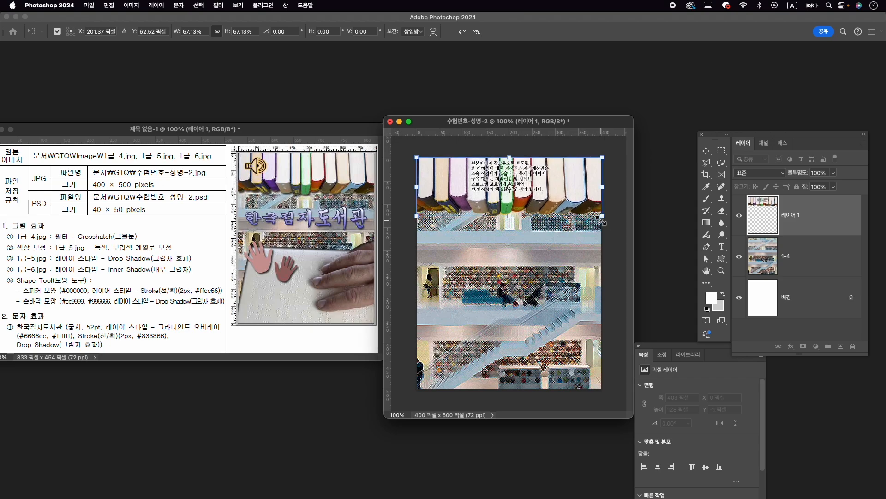
key("Return")
- Rename the books layer as 1-5 and give it a Drop Shadow layer style
double_click(792, 215)
type("1-5")
key("Return")
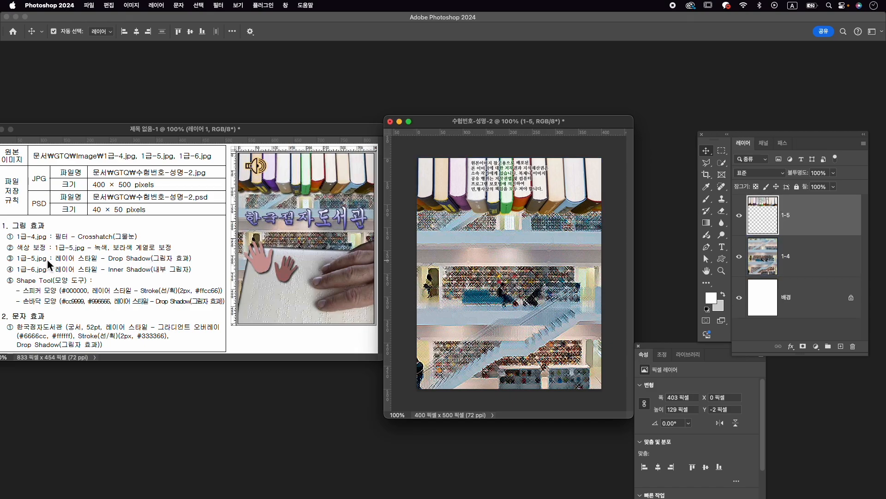
left_click(791, 346)
left_click(801, 459)
left_click(845, 268)
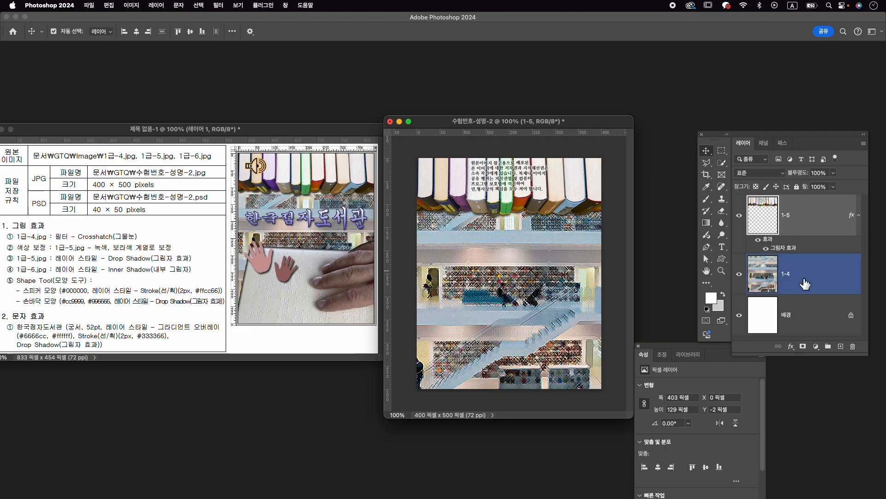
- Open 1급-6.jpg from the Image folder and position its window over the composition document
scroll(567, 303, "up", 1)
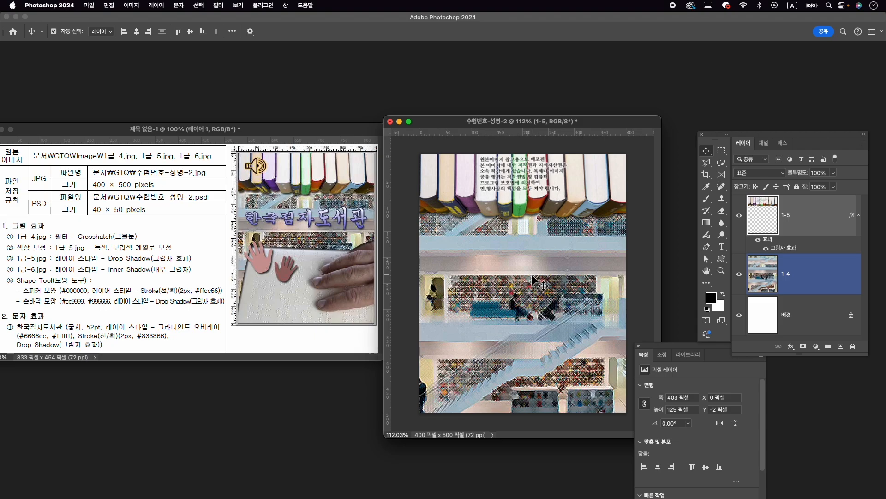
key("super+o")
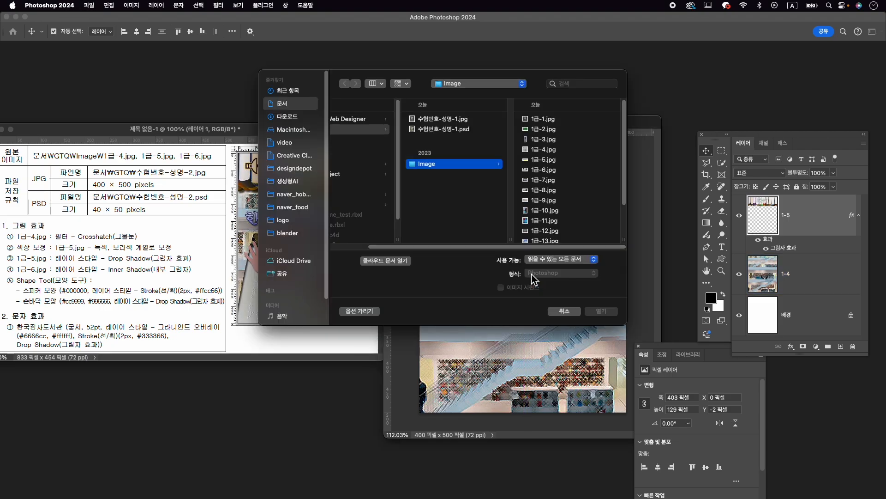
left_click(558, 170)
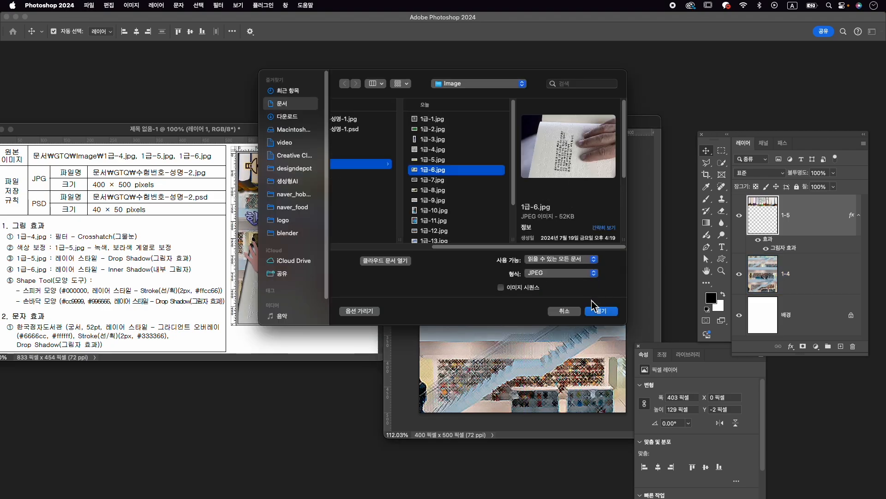
left_click(601, 311)
left_click_drag(229, 92, 620, 91)
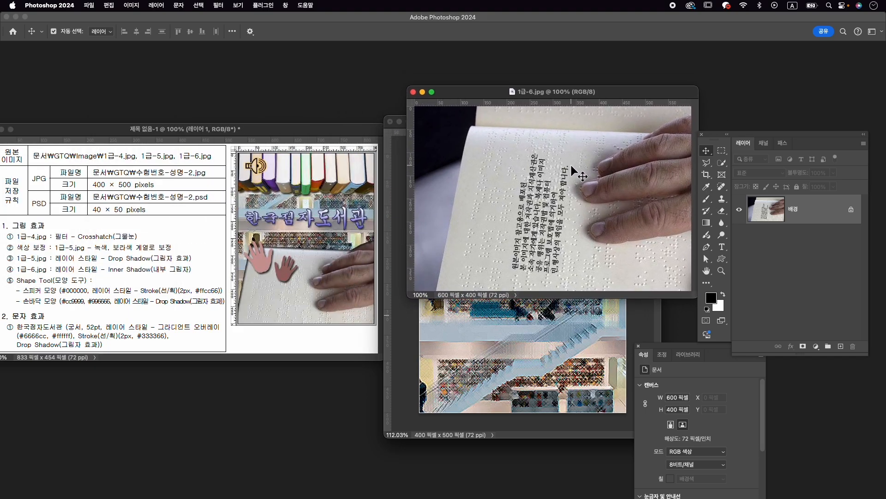
- Select the braille book and hand with the Object Selection tool and mask out the rest of the photo
left_click_drag(722, 162, 764, 161)
left_click_drag(453, 290, 705, 141)
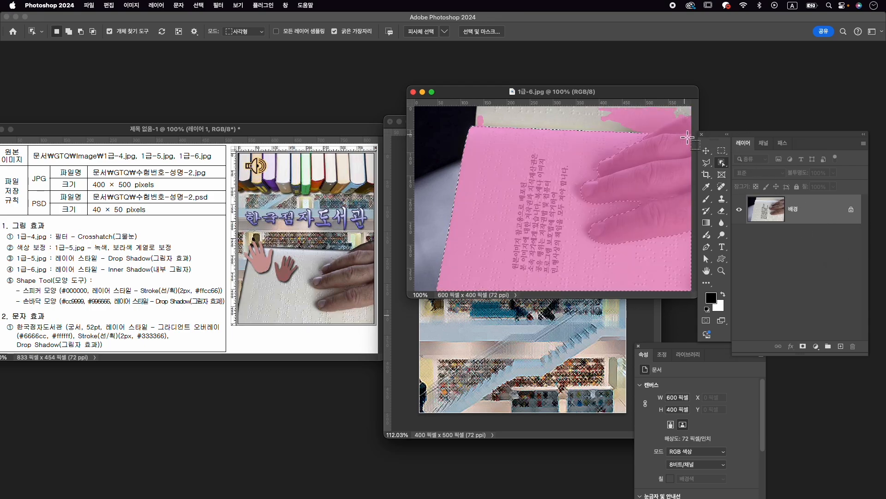
left_click(685, 134, "shift")
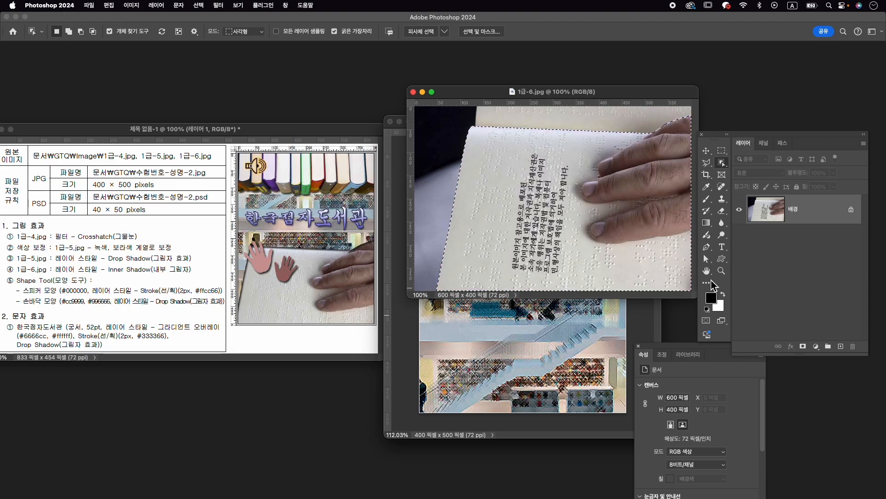
left_click(803, 346)
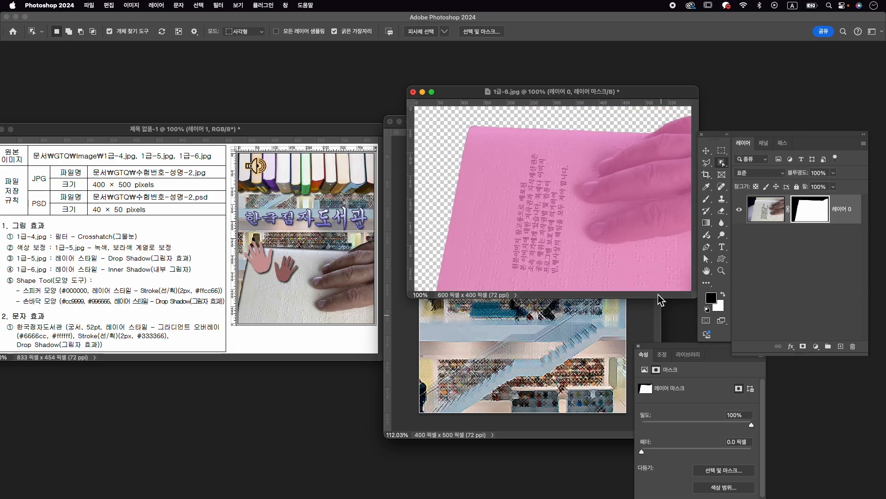
- Copy the masked braille book layer into the 수험번호-성명-2 document and close 1급-6.jpg without saving
key("v")
left_click_drag(624, 221, 508, 364)
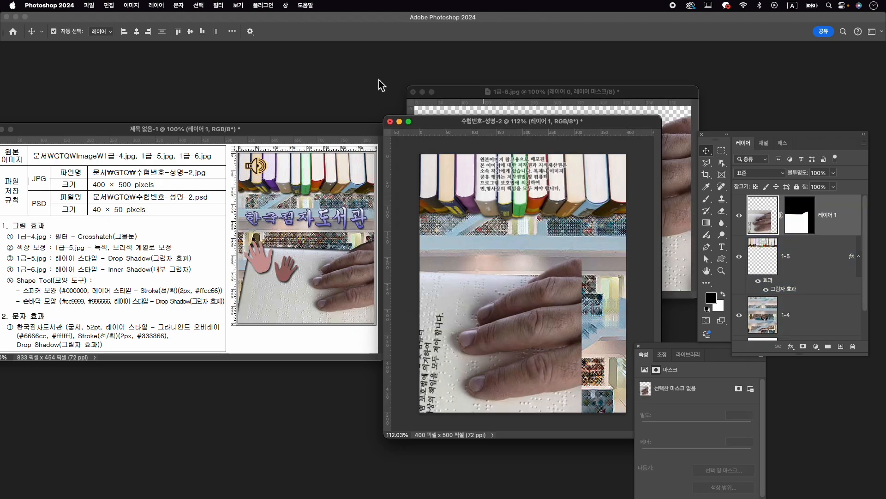
left_click(413, 92)
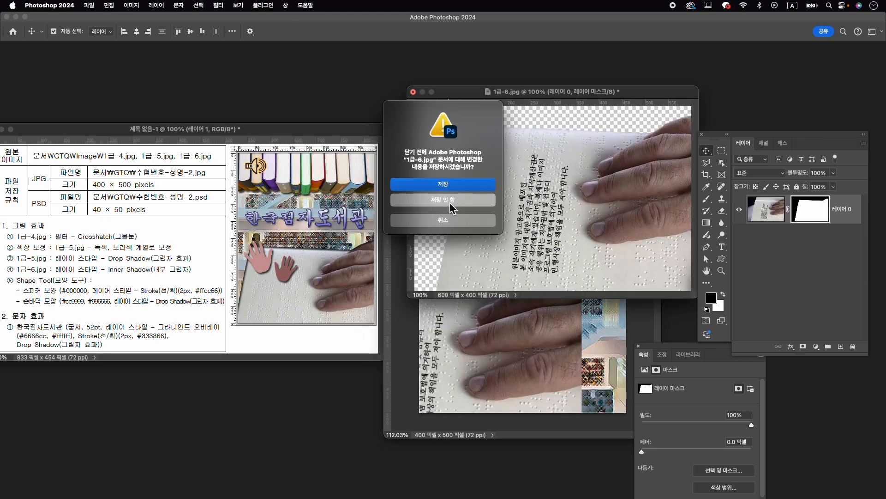
left_click(451, 197)
- Scale the braille book layer to about 76% and position it across the lower part of the canvas, with the hand at the right edge
key("super+t")
left_click_drag(528, 291, 599, 276)
left_click_drag(654, 233, 600, 270)
left_click_drag(543, 298, 591, 284)
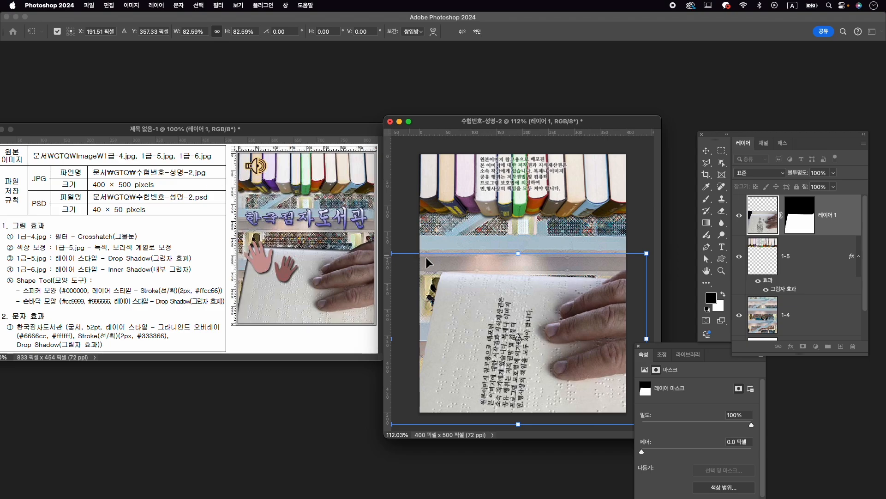
left_click_drag(646, 253, 633, 275)
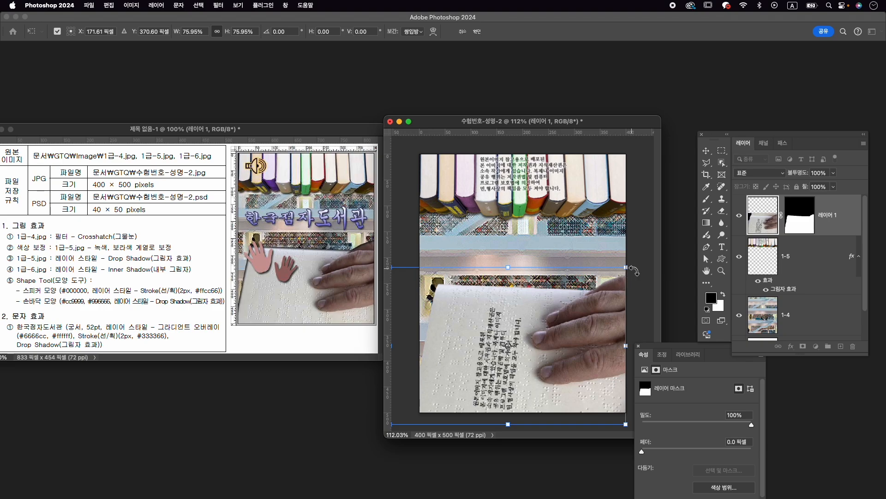
key("Return")
left_click_drag(592, 303, 591, 308)
- Rename the braille book layer as 1-6 and give it an Inner Shadow layer style
double_click(833, 215)
type("1")
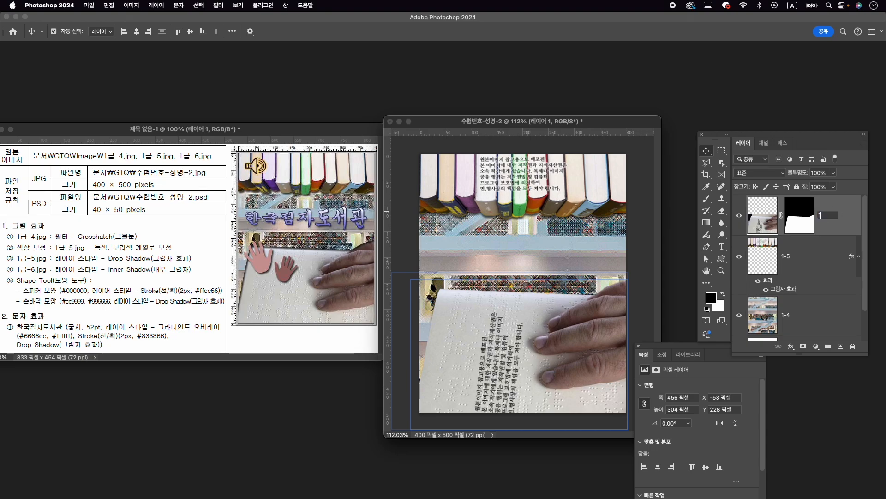
type("-6")
key("Return")
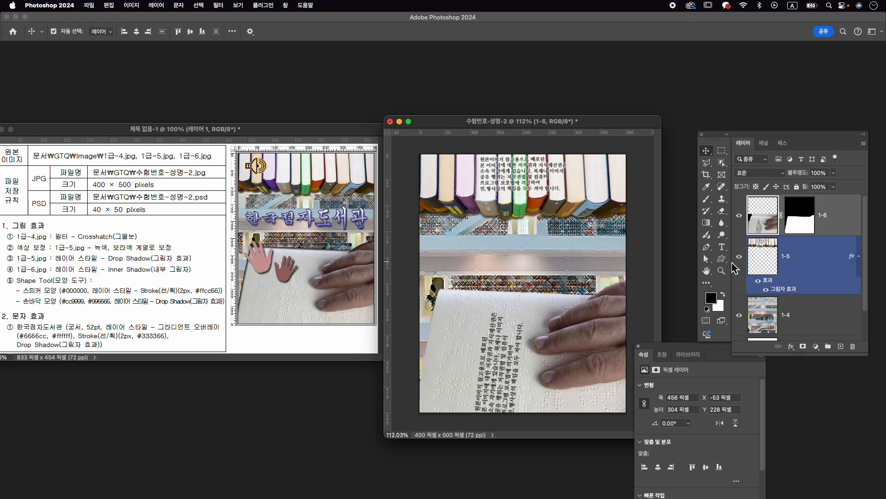
left_click(791, 346)
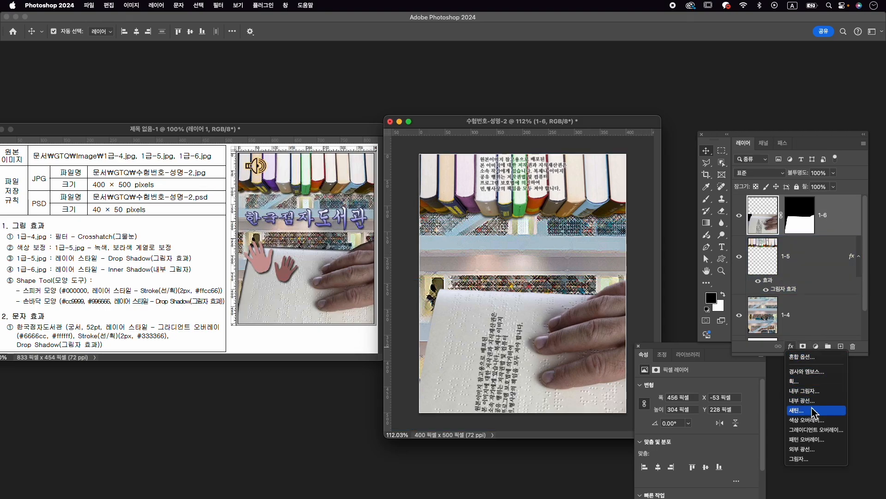
left_click(814, 391)
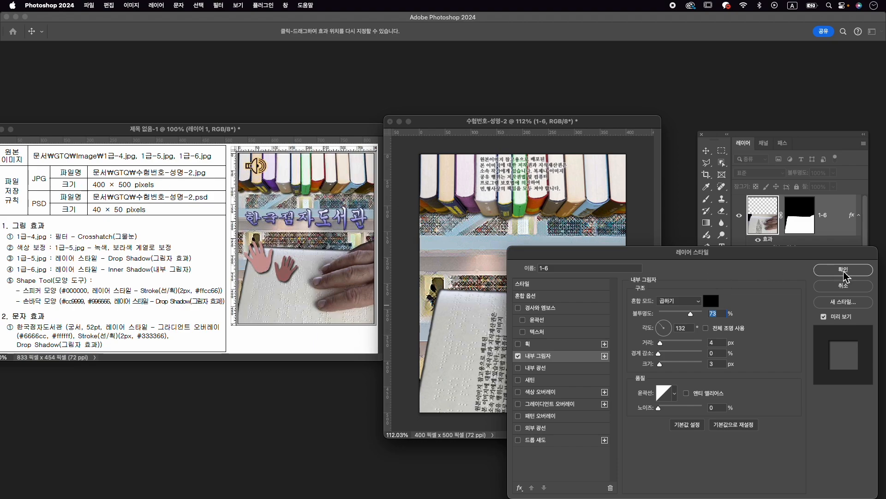
left_click(809, 271)
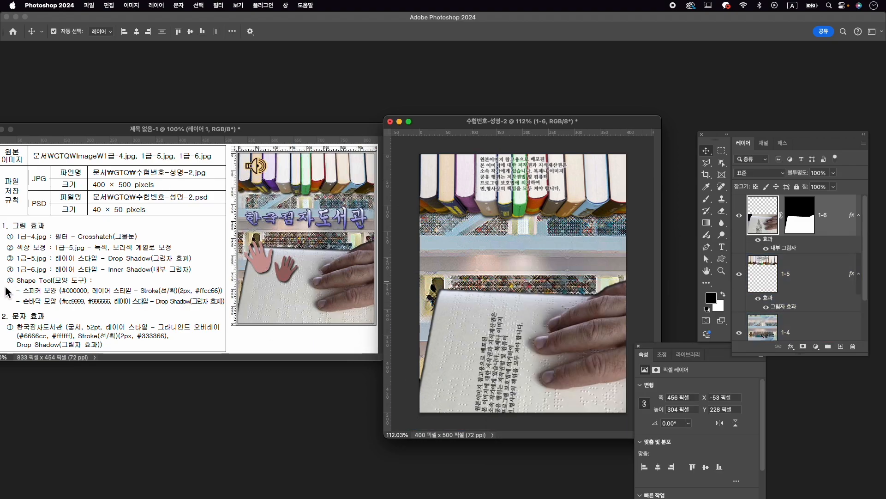
- Show the custom shapes library, search it for 스피커, and clear the search
left_click(285, 5)
left_click(310, 132)
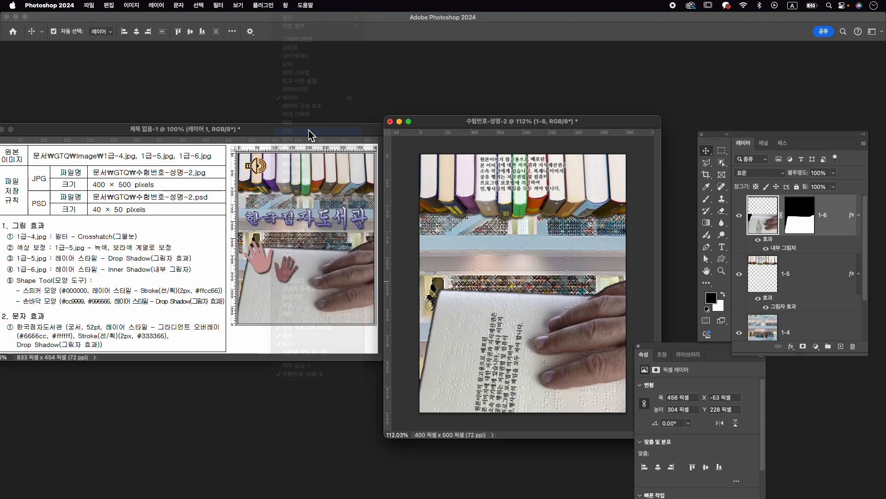
left_click(721, 68)
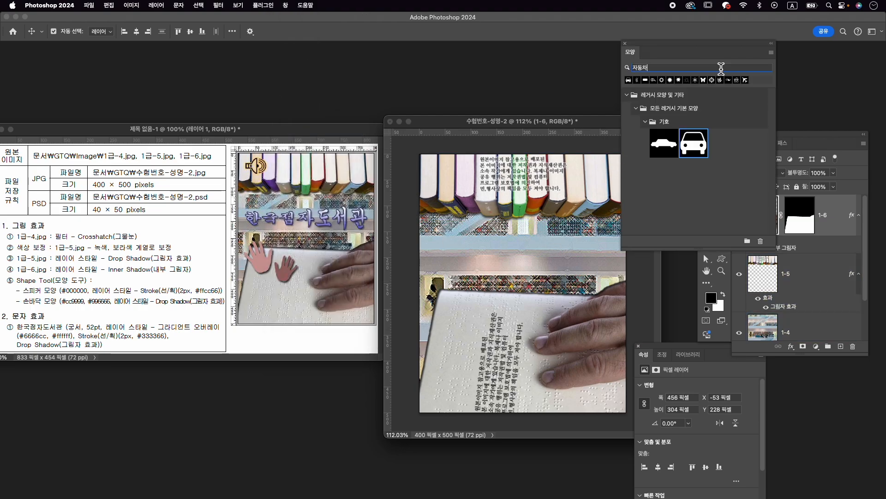
type("스피커")
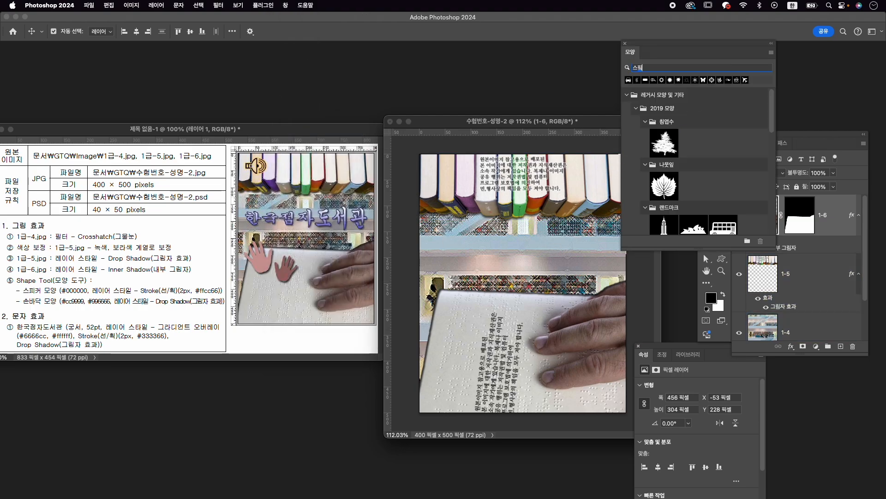
left_click(631, 322)
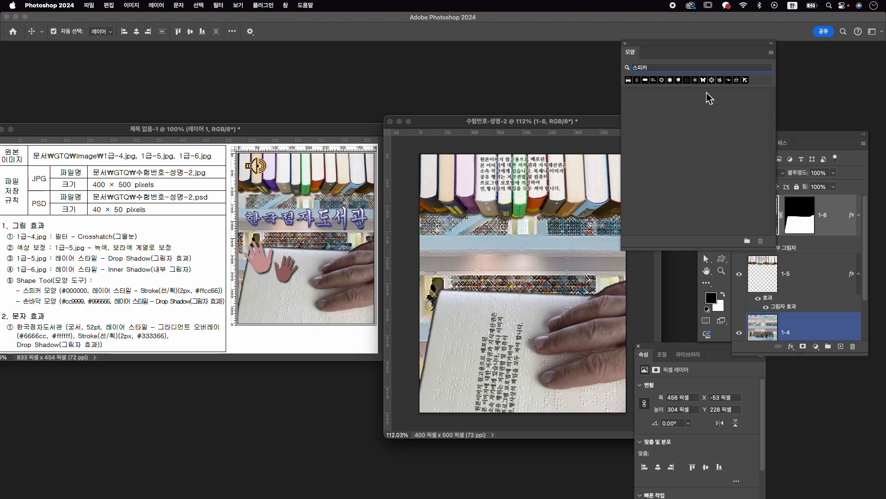
double_click(669, 69)
key("BackSpace")
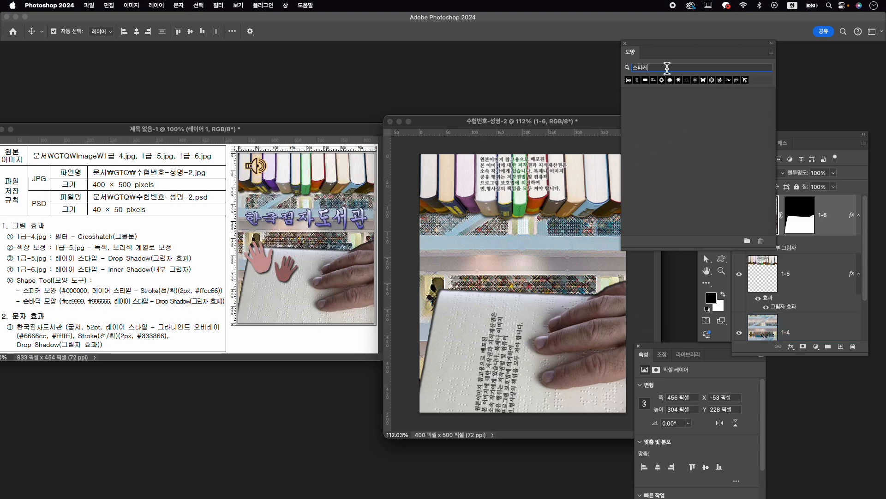
- Draw the speaker shape from the legacy default shapes, about 56 × 44 px, over the books at the canvas's upper-left corner
left_click(628, 96)
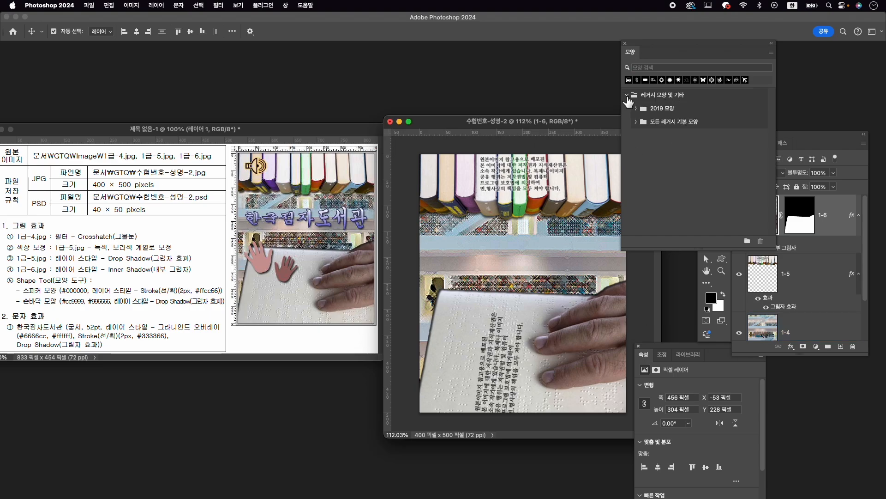
left_click(637, 122)
scroll(687, 231, "down", 5)
left_click(647, 228)
scroll(688, 217, "down", 3)
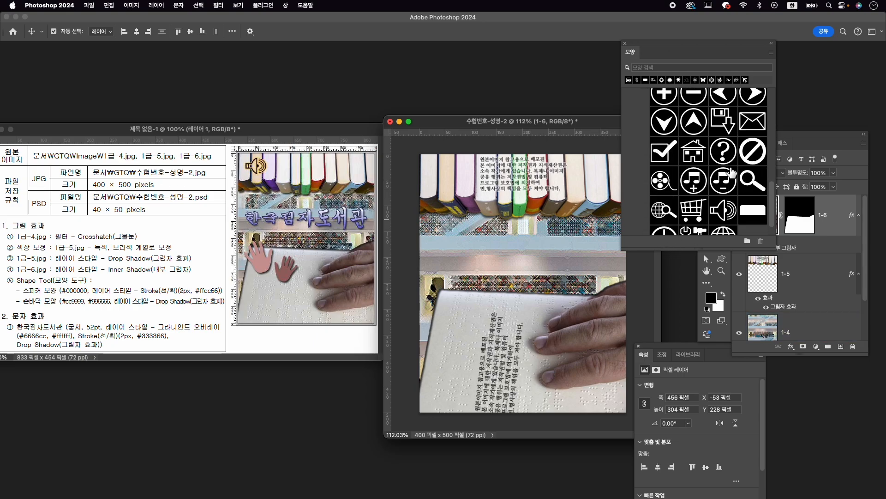
left_click(726, 209)
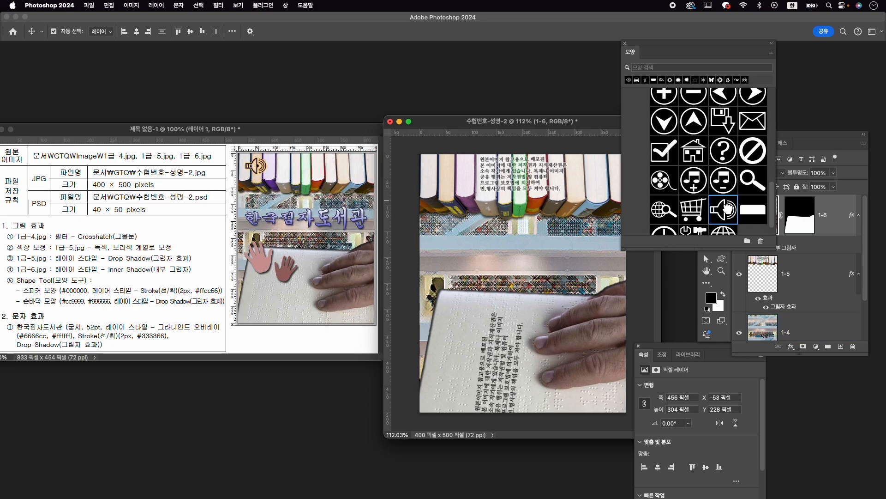
left_click(722, 259)
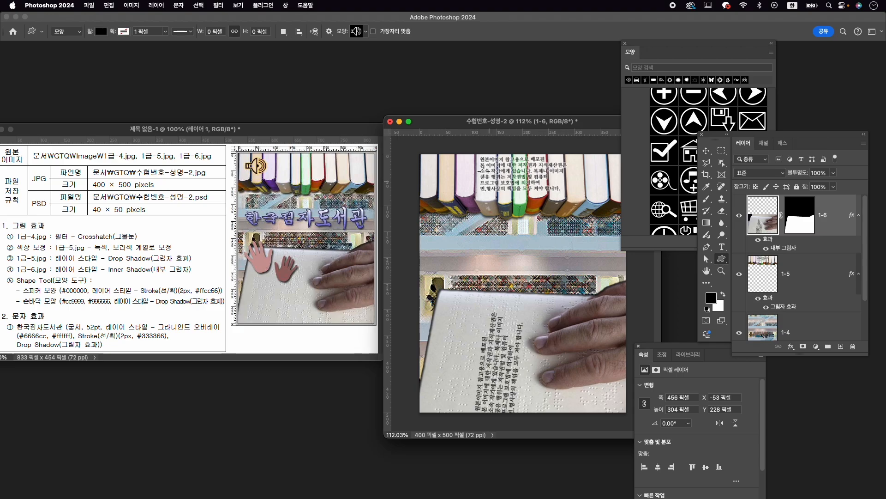
left_click_drag(429, 165, 470, 189)
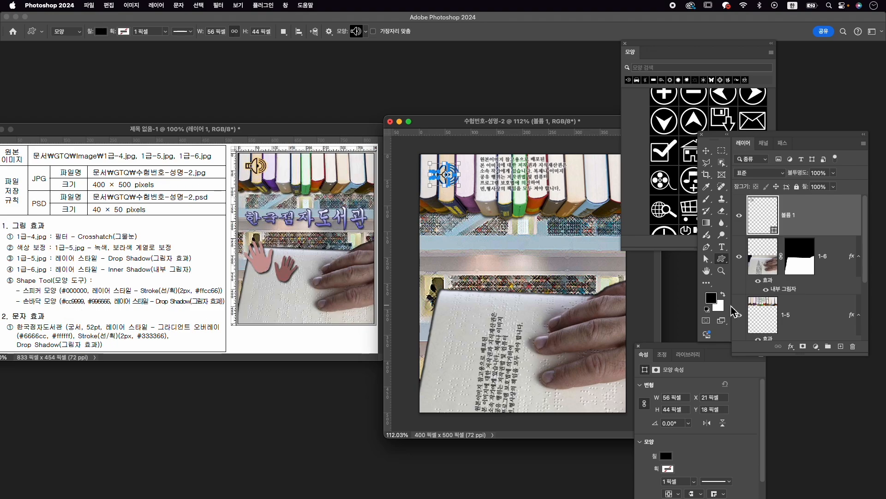
- Set the speaker shape's fill colour to #000000
left_click(673, 455)
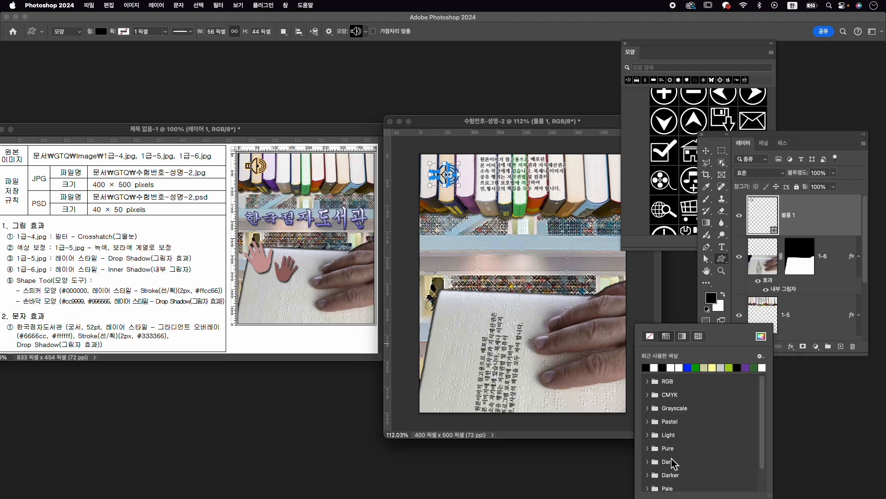
left_click(762, 337)
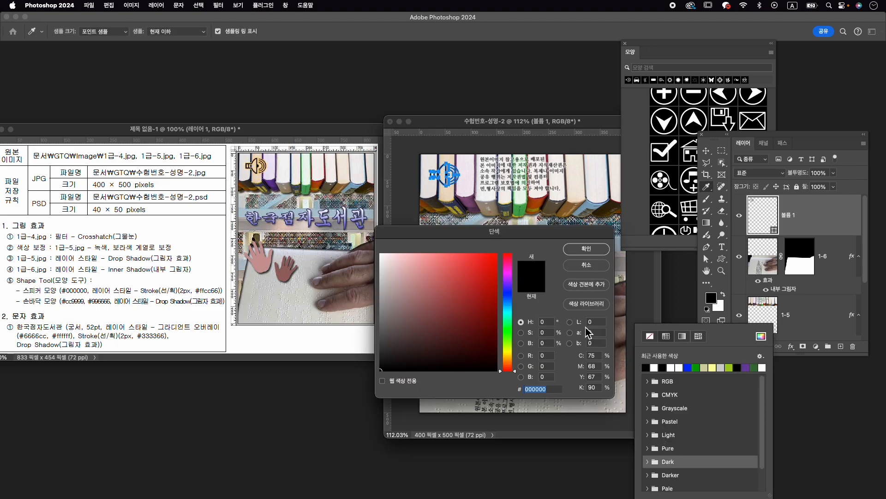
left_click(599, 249)
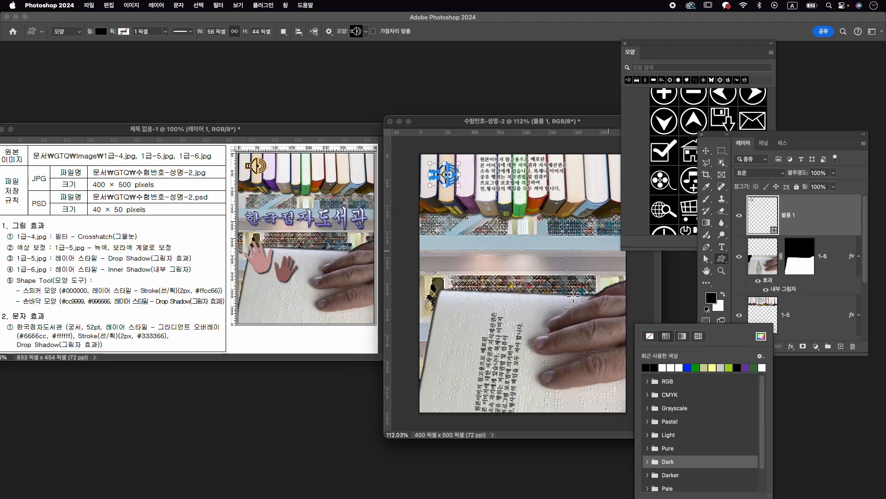
- Give the speaker shape a Stroke layer style of 2 px in colour #ffcc66
left_click(791, 346)
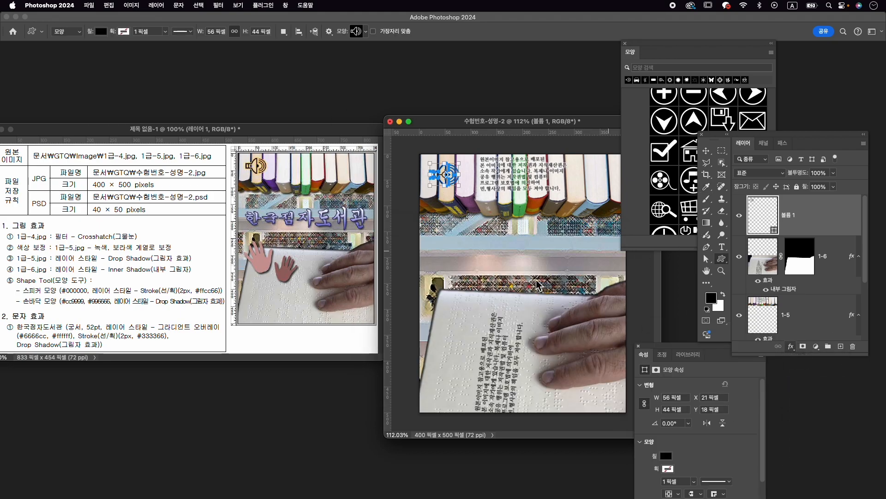
left_click(794, 380)
type("2")
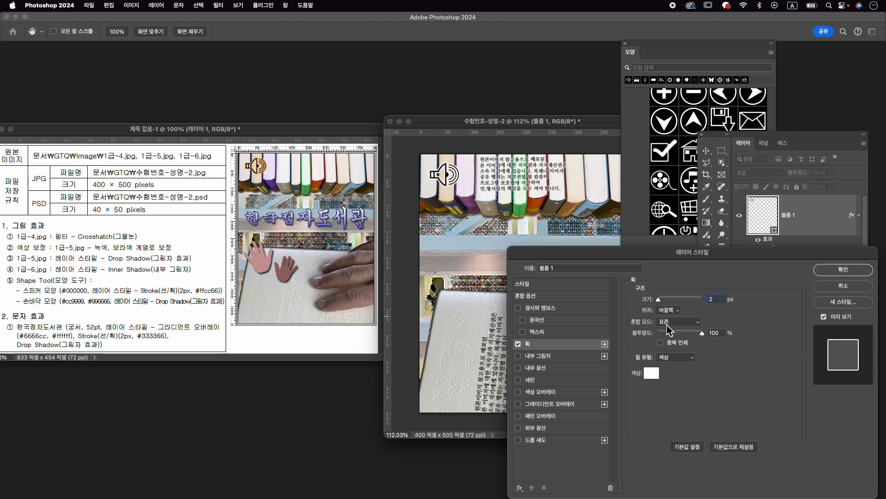
left_click(651, 372)
type("ff")
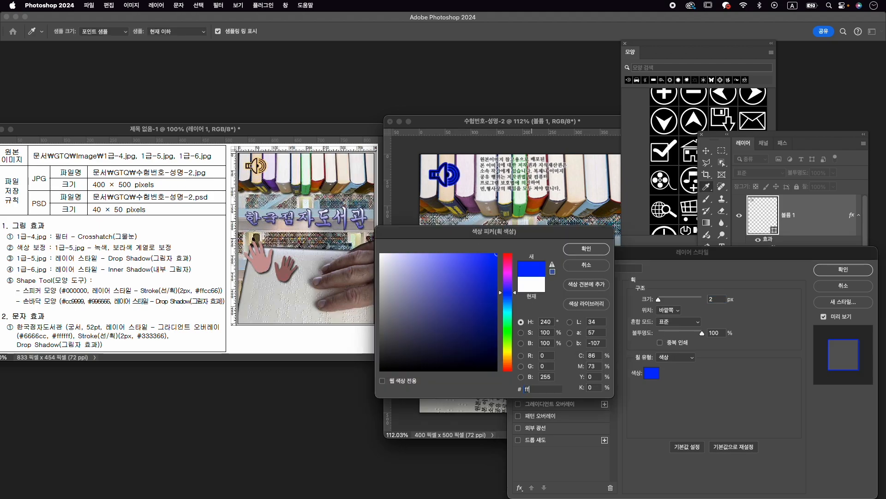
type("cc66")
key("Return")
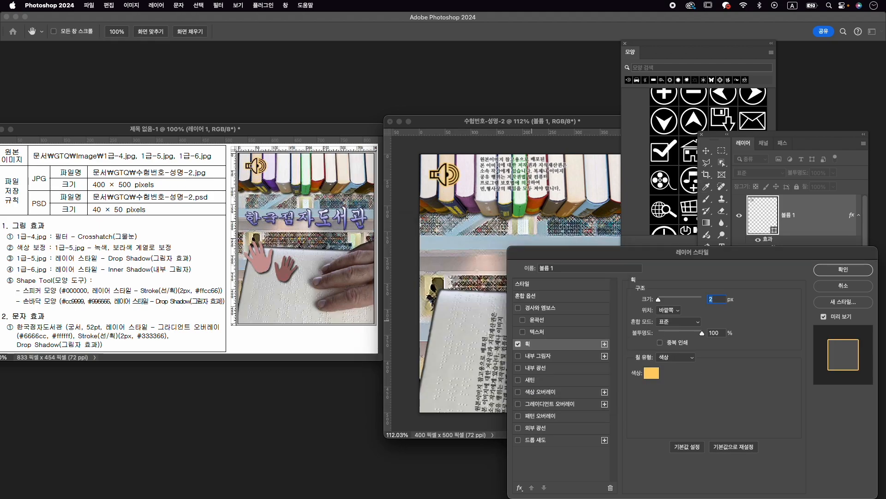
left_click(844, 269)
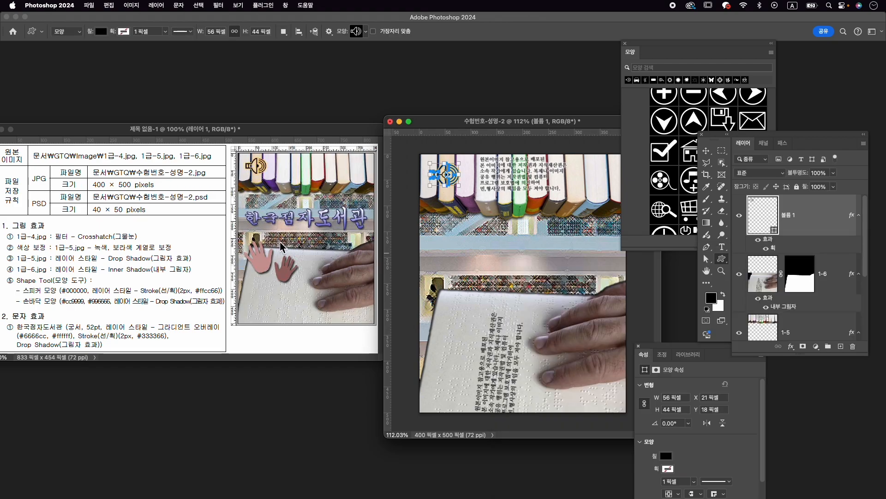
- Find the left-hand shape by searching for 손 and draw it about 91 × 102 px over the braille book's upper-left corner
left_click(677, 69)
key("Caps_Lock")
type("ㅅ")
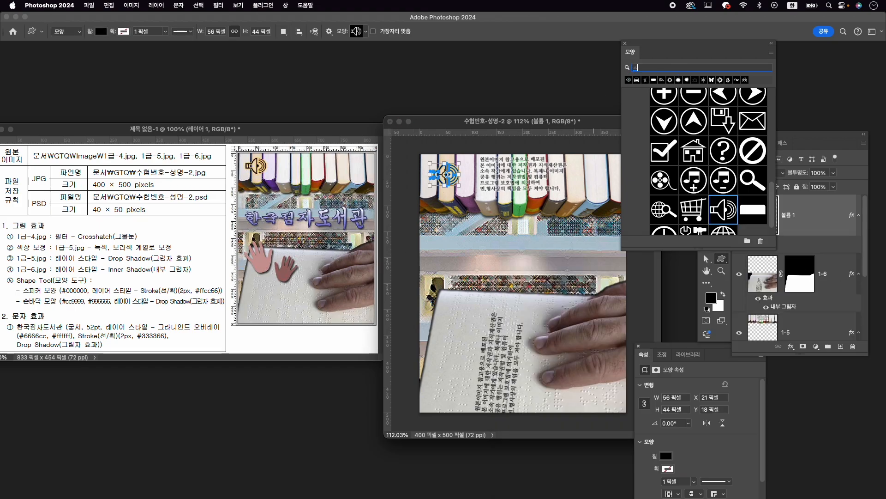
type("ㅗㄴ")
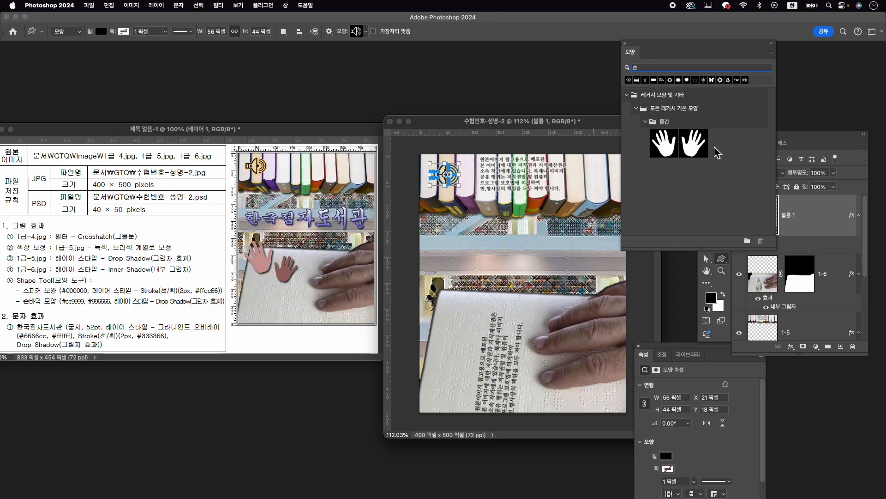
left_click(662, 147)
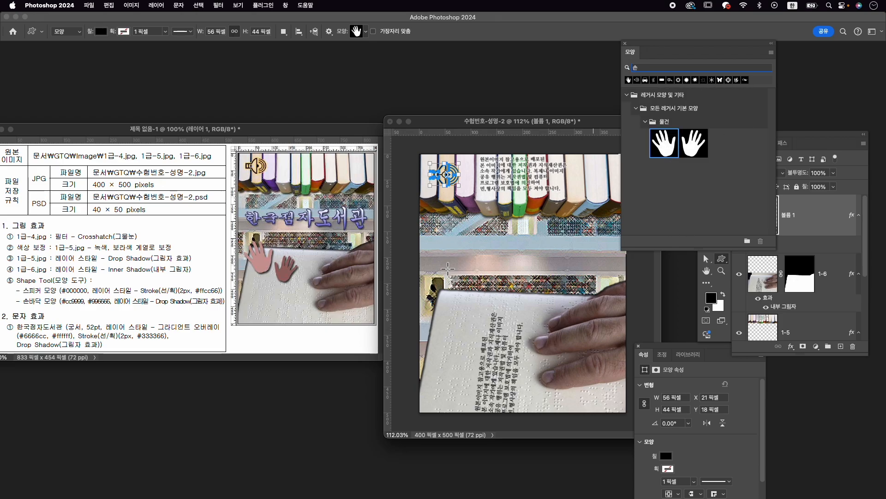
left_click_drag(437, 275, 462, 313)
key("super+t")
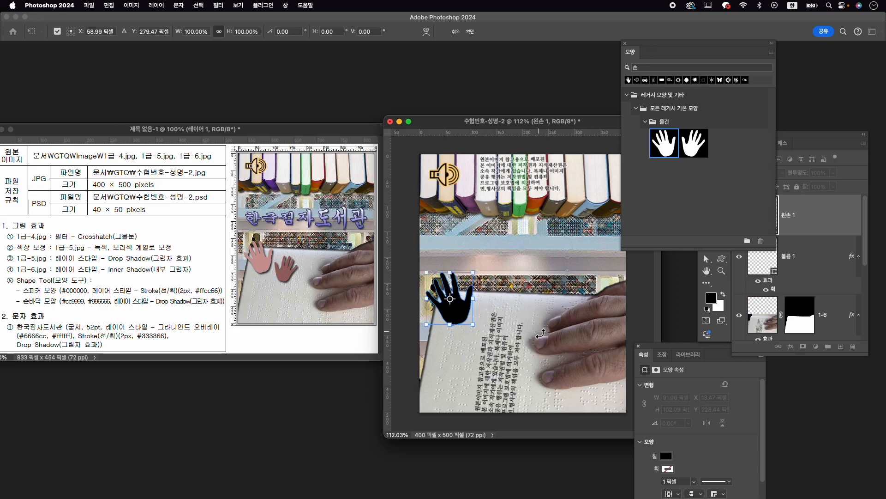
key("Return")
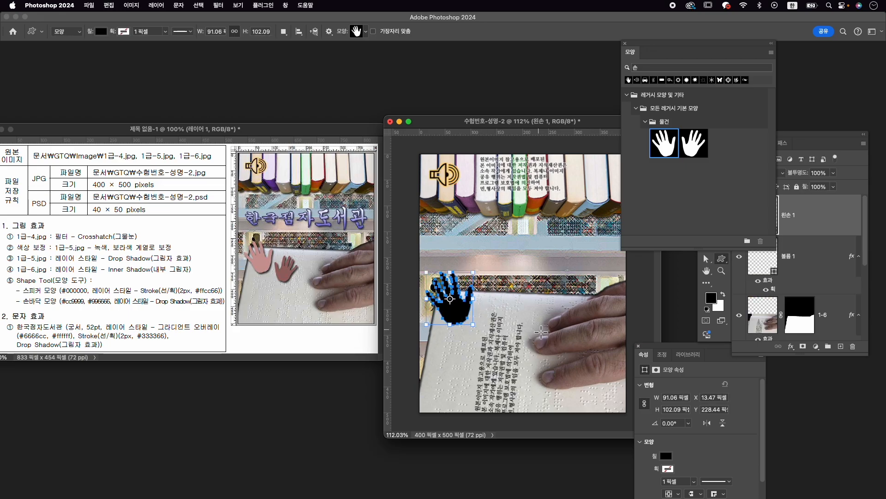
- Set the left-hand shape's fill colour to #cc9999
left_click(666, 469)
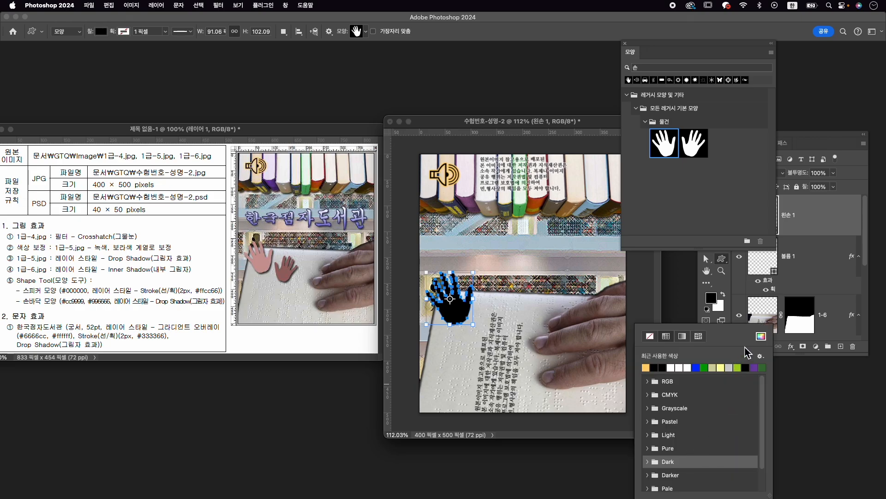
left_click(761, 335)
type("cc")
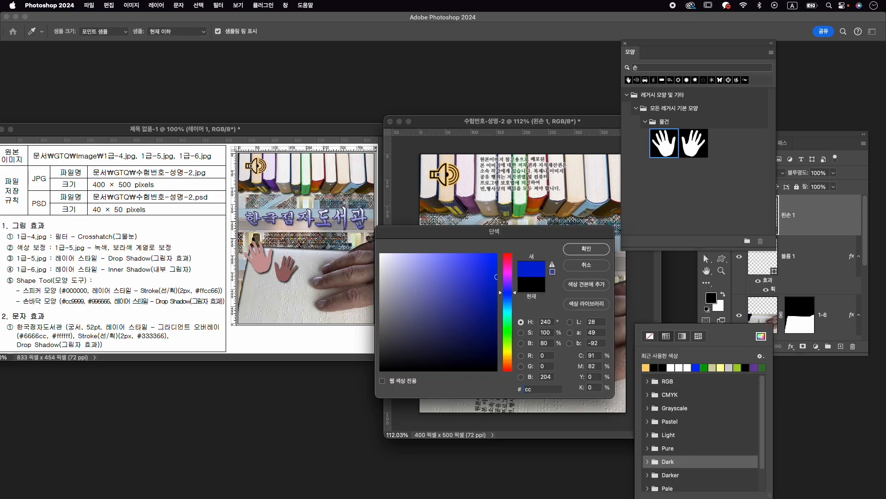
type("9999")
key("Return")
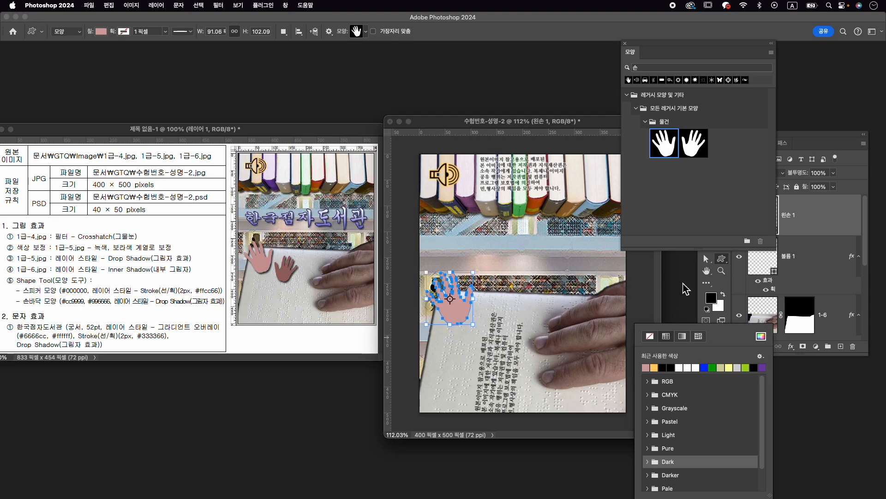
- Add a Drop Shadow to the left-hand shape and turn its global light toward the upper left
left_click(791, 347)
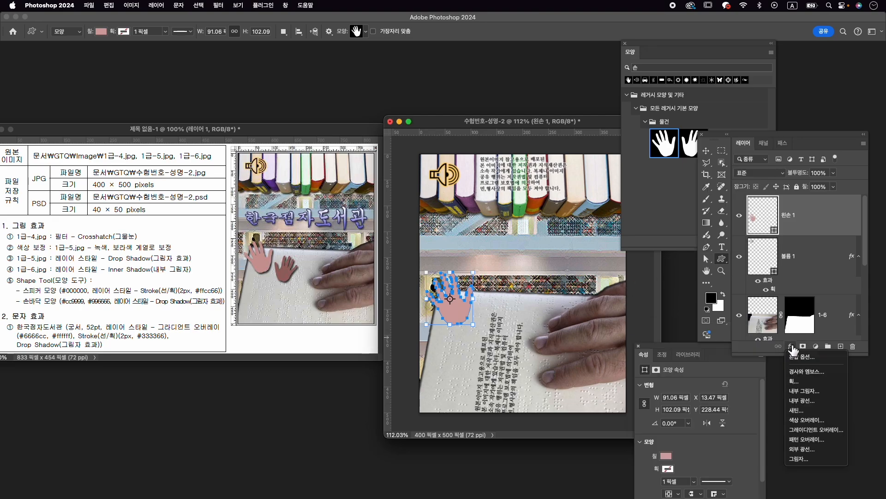
left_click(823, 460)
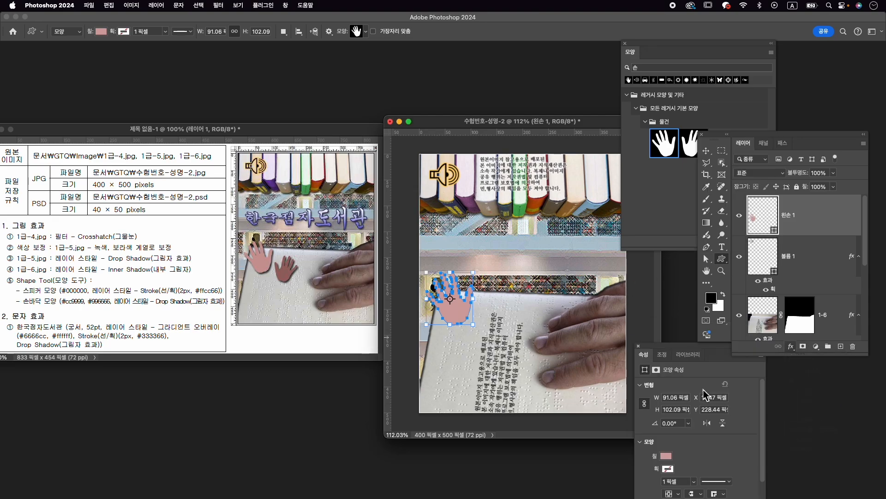
key("Return")
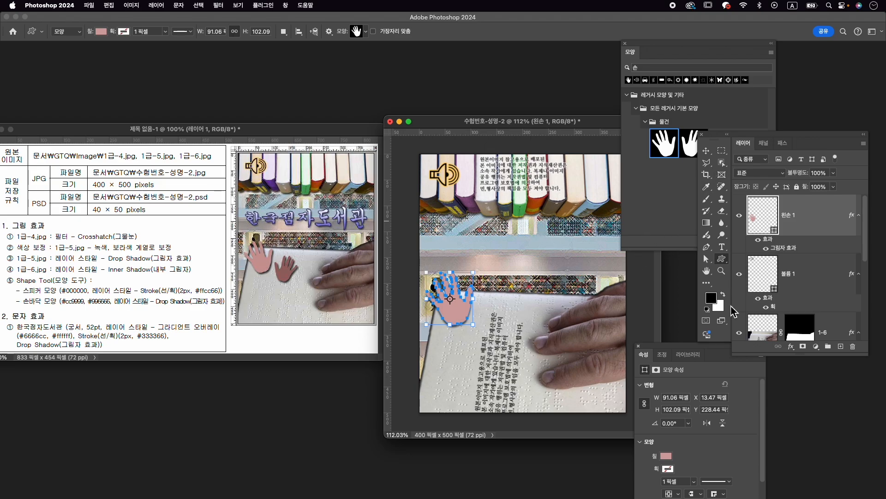
double_click(791, 250)
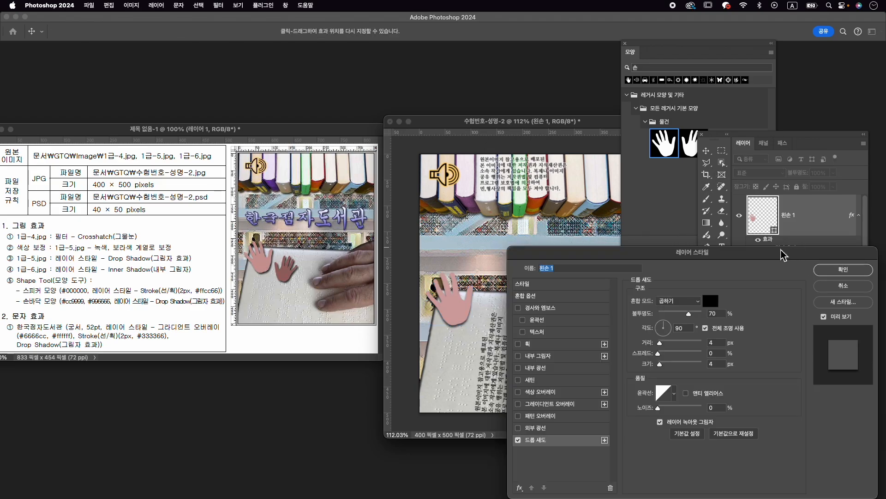
left_click(672, 334)
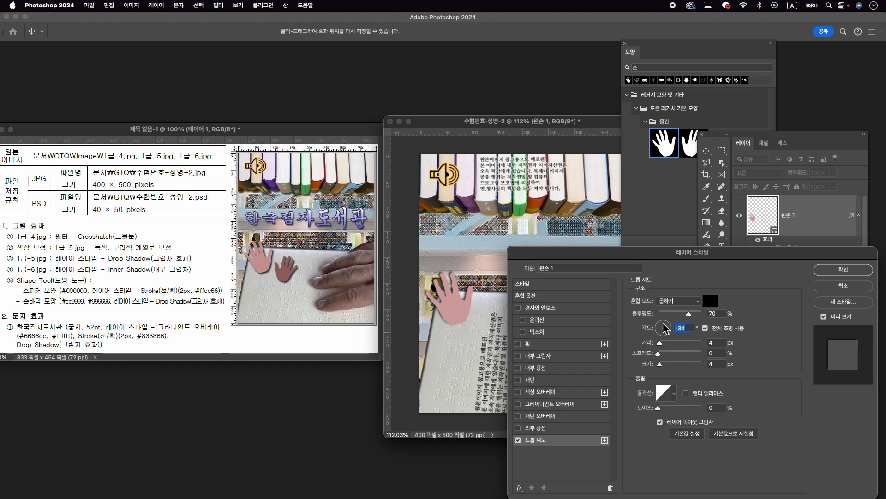
left_click(659, 326)
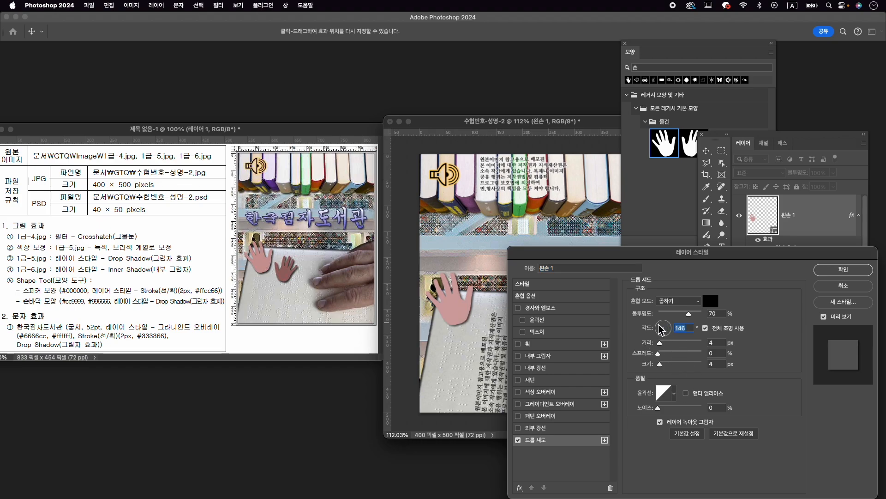
left_click_drag(660, 324, 660, 324)
left_click(842, 270)
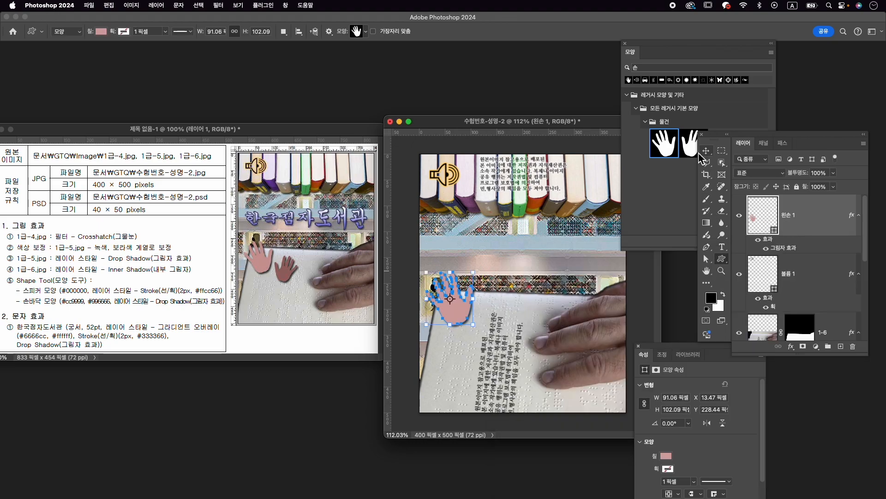
- Draw the right-hand shape about 75 × 84 px on the braille book, just right of the left-hand shape
left_click(694, 146)
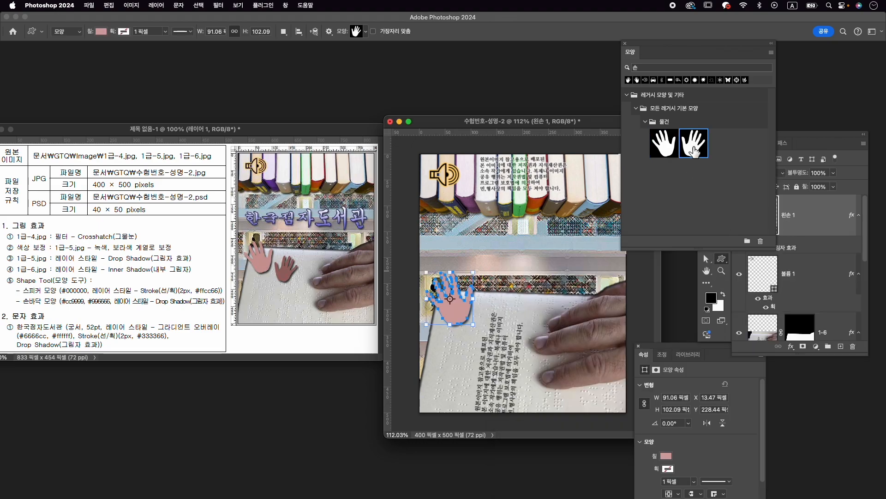
mouse_move(485, 296)
left_mouse_down()
mouse_move(535, 323)
mouse_move(523, 339)
left_mouse_up()
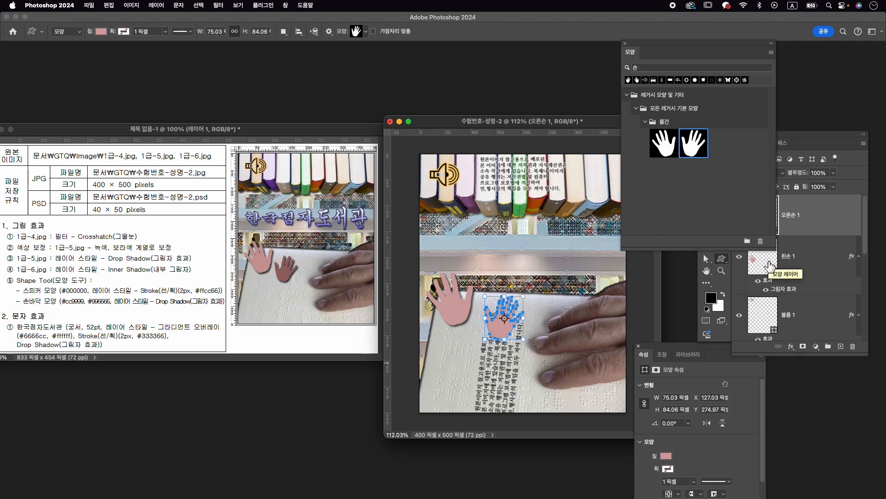
- Set the right-hand shape's fill colour to #996666 and copy the left-hand layer's Drop Shadow onto it
left_click(666, 456)
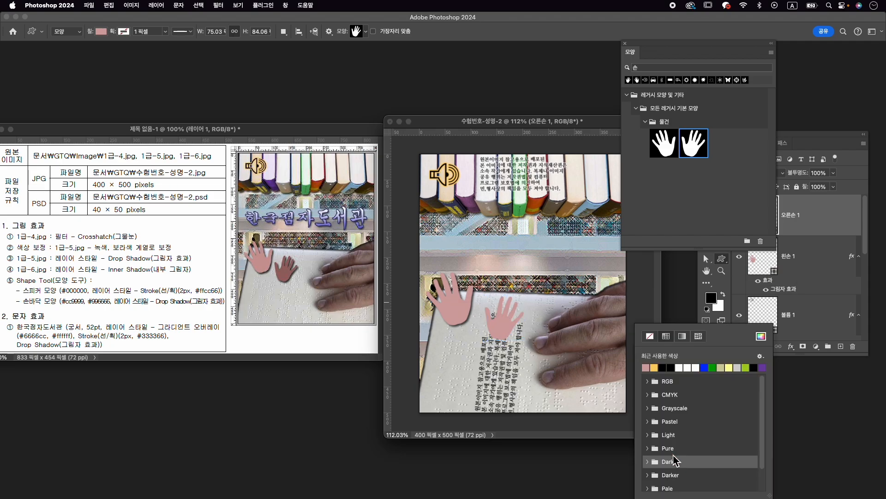
left_click(761, 337)
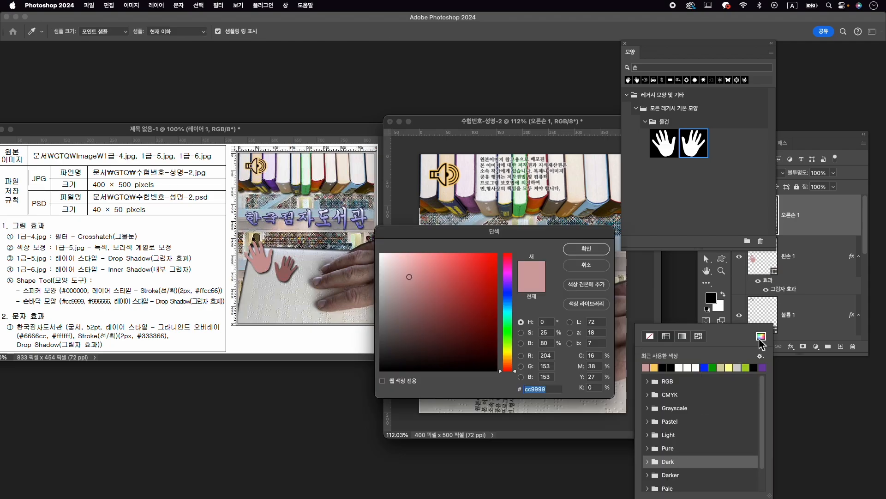
type("996666")
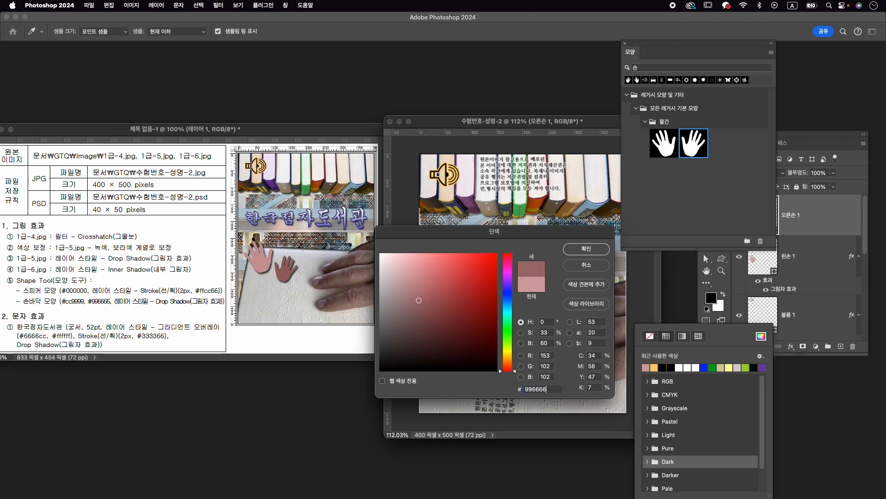
key("Return")
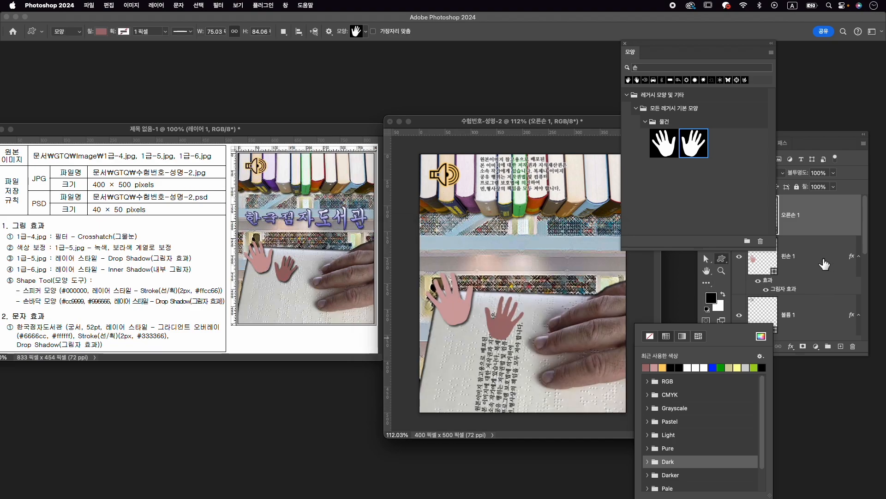
left_click_drag(790, 292, 794, 221)
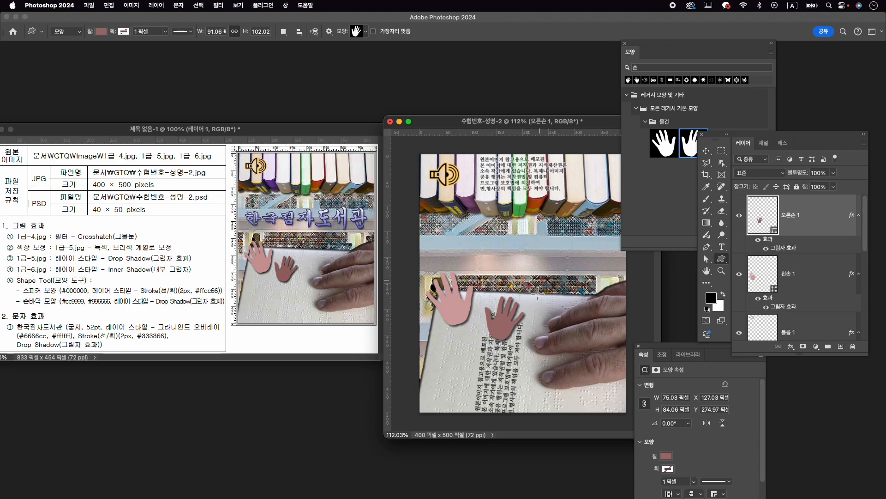
- Scale the right-hand shape down to about 62 × 69 px and shift it slightly down and left on the braille book
key("ctrl+t")
left_click_drag(509, 328, 499, 330)
left_click_drag(513, 298, 508, 306)
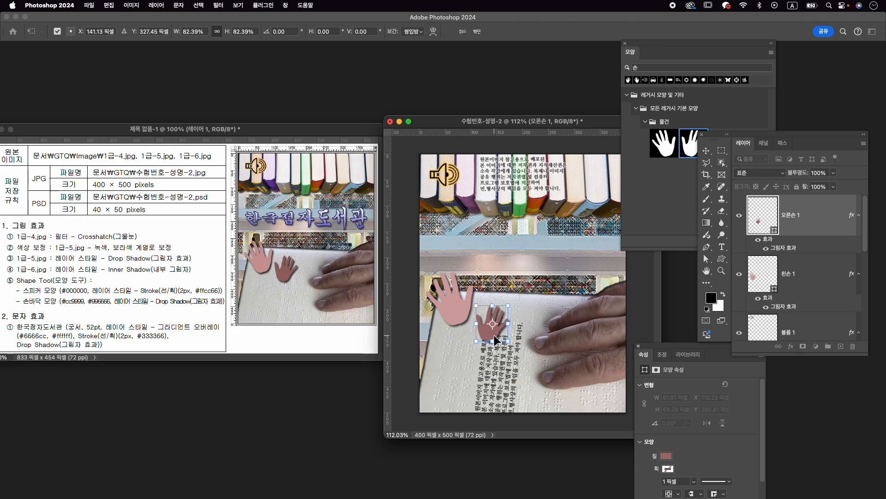
key("Return")
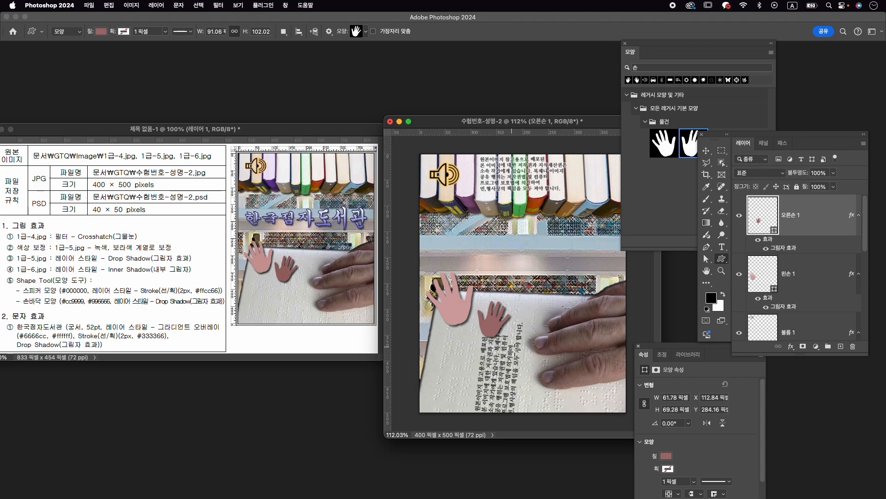
key("super+t")
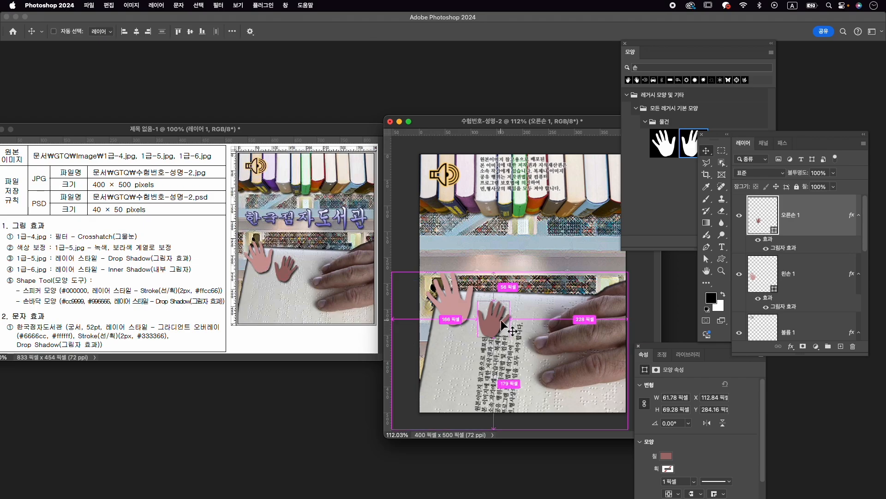
left_click_drag(497, 332, 499, 333)
key("Return")
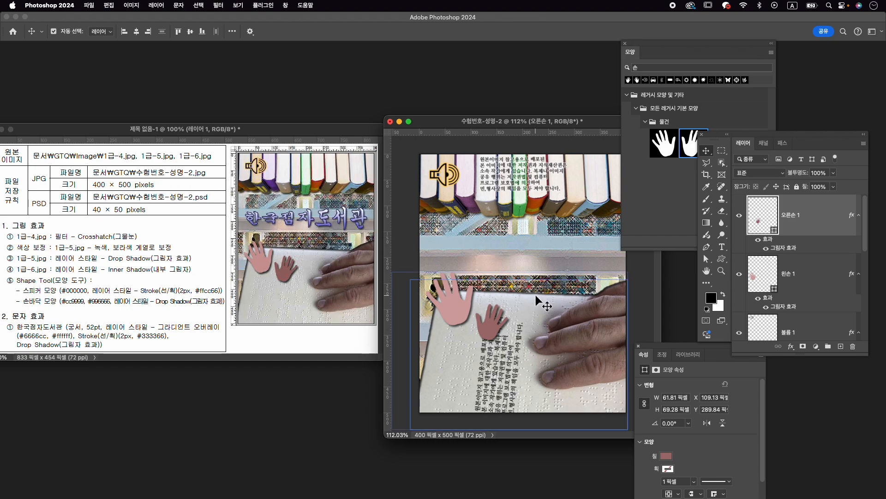
- Reposition the crosshatched background image on layer 1-4 slightly upward behind the books
left_click(556, 283)
mouse_move(567, 282)
left_mouse_down()
mouse_move(574, 271)
mouse_move(562, 270)
left_mouse_up()
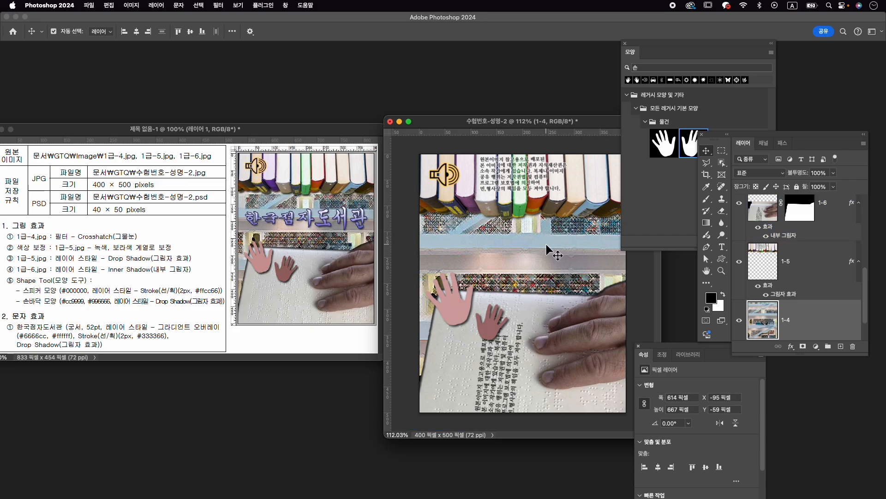
- Add the horizontal text 한국점자도서관 above the hand shapes, on a new type layer above the right-hand layer
scroll(803, 258, "up", 5)
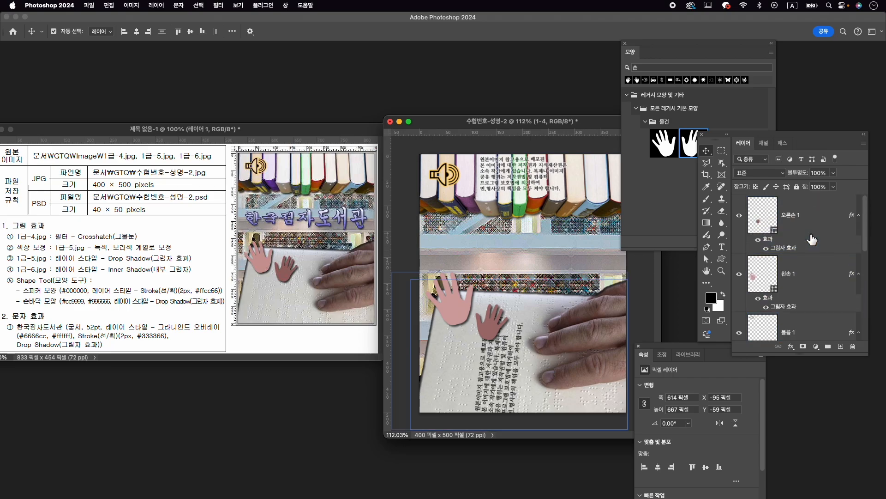
left_click(817, 214)
key("t")
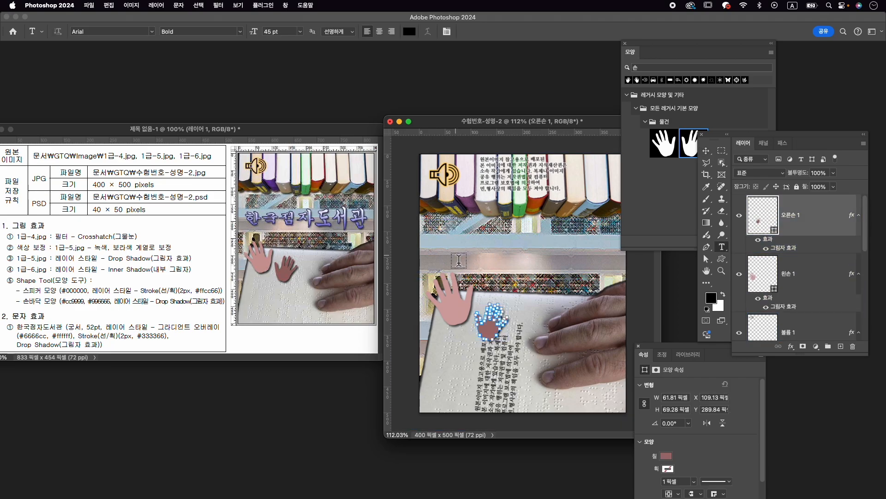
left_click(440, 249)
key("ctrl+space")
type("한국점자")
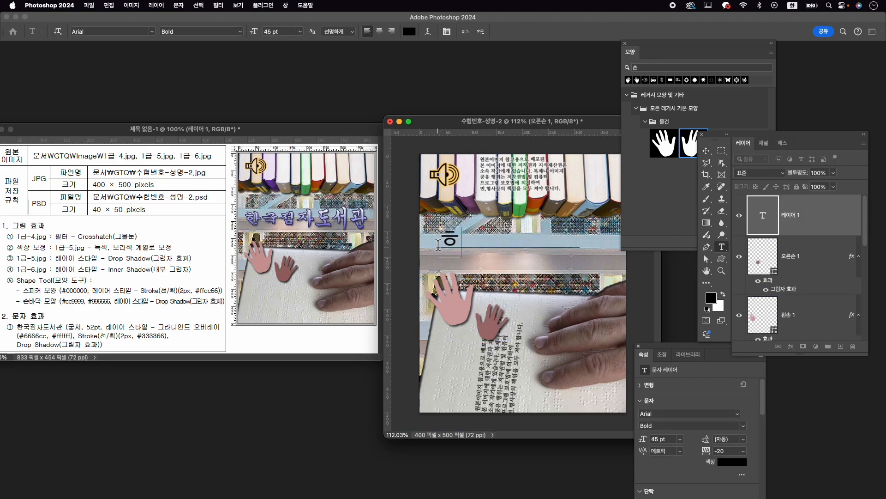
type("도서관")
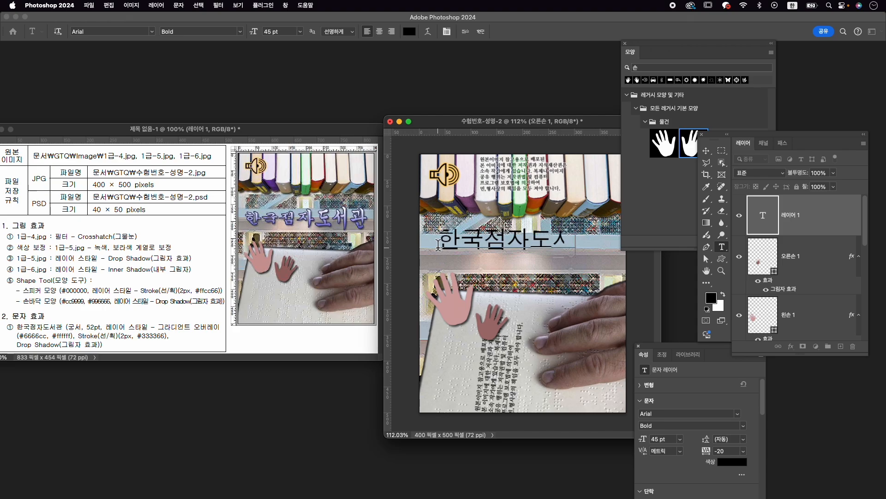
- Close the shape library and properties, and set the font of the whole 한국점자도서관 text to GungSeo
key("super+a")
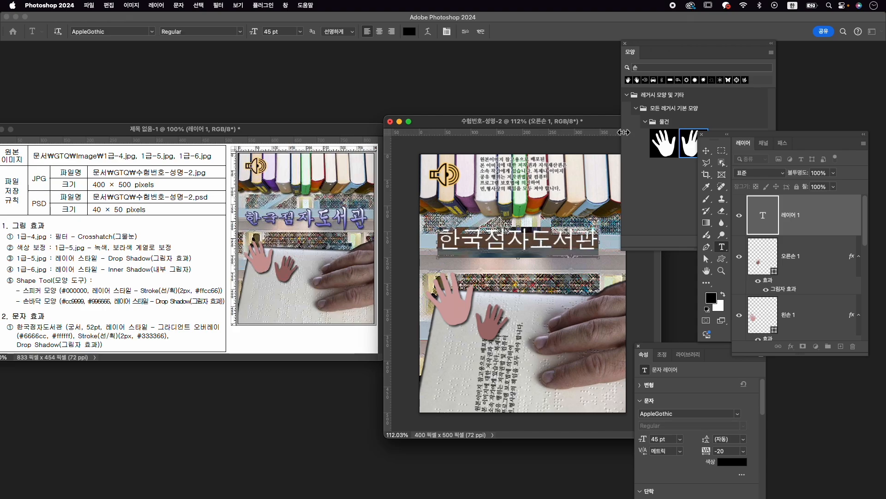
key("super+t")
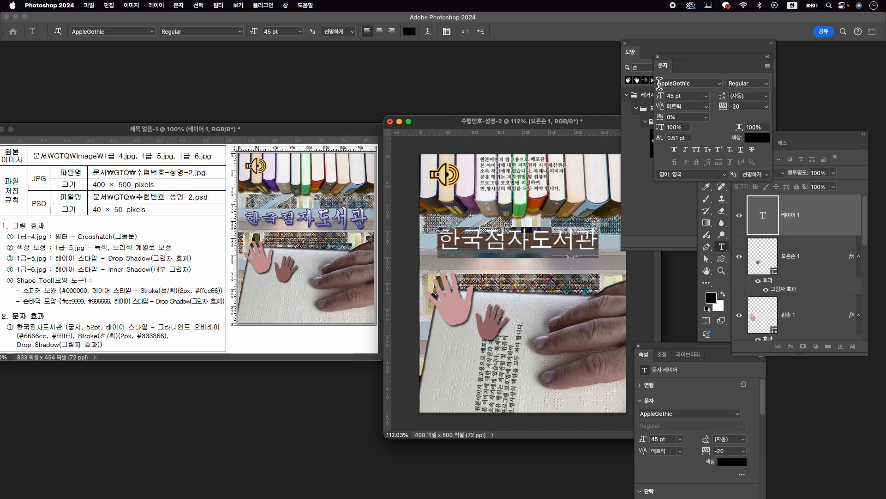
left_click(625, 43)
left_click(639, 342)
left_click(692, 83)
type("gung")
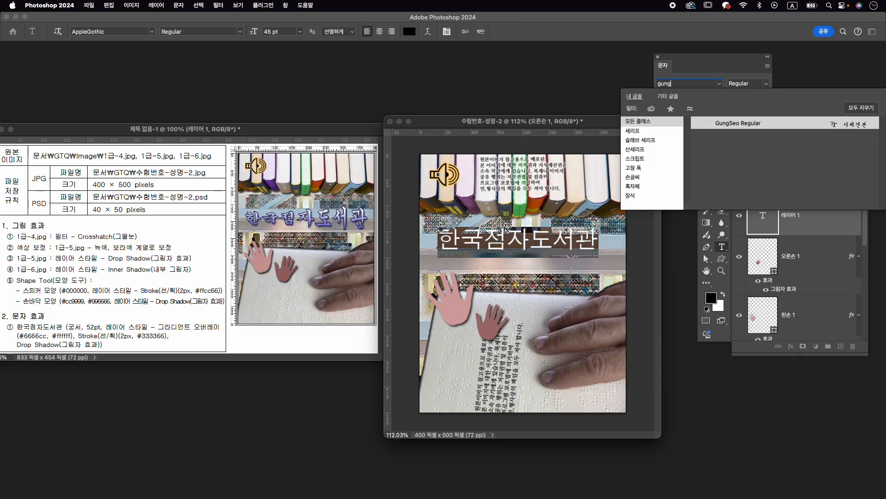
key("Return")
left_click(696, 84)
key("BackSpace")
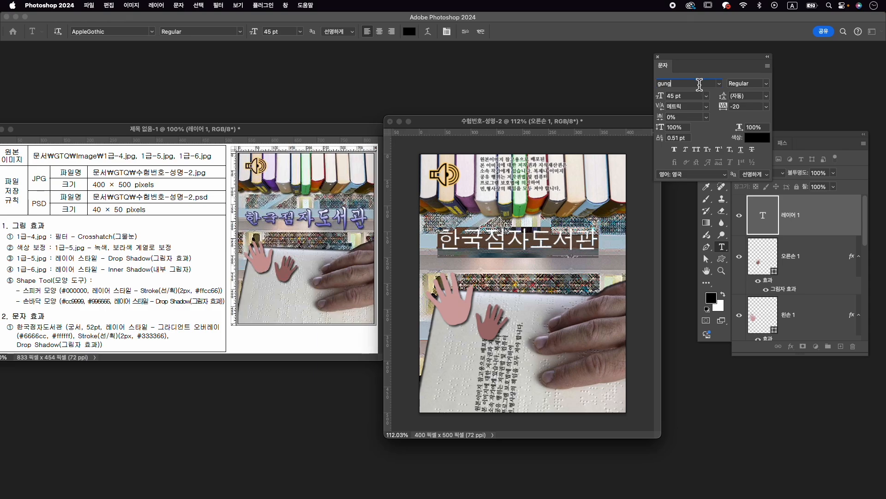
key("Down")
key("Up")
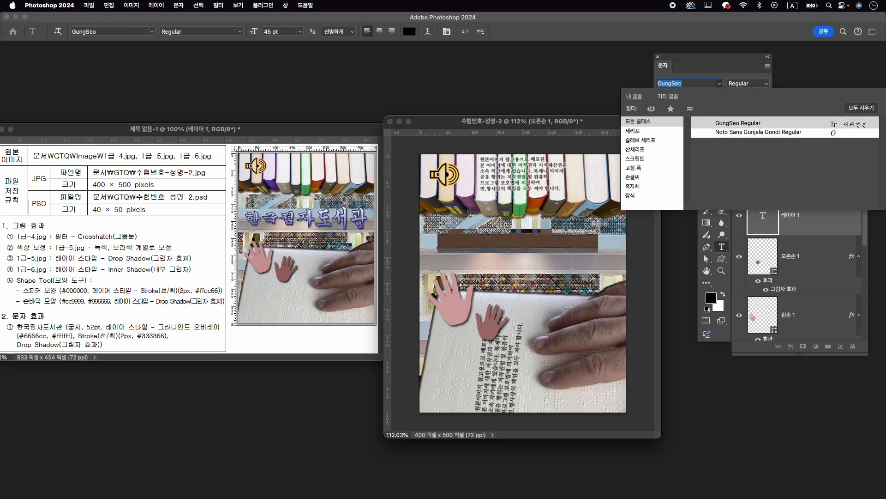
key("Return")
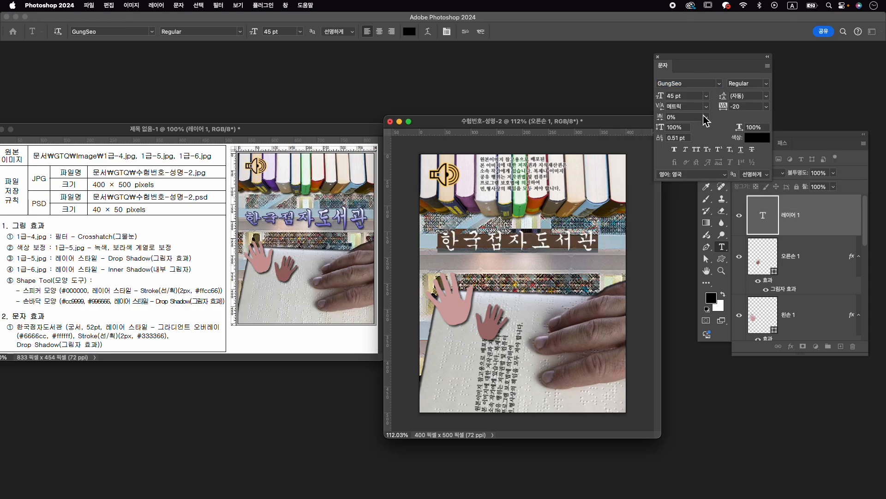
- Set the 한국점자도서관 text size to 52 pt
left_click(670, 96)
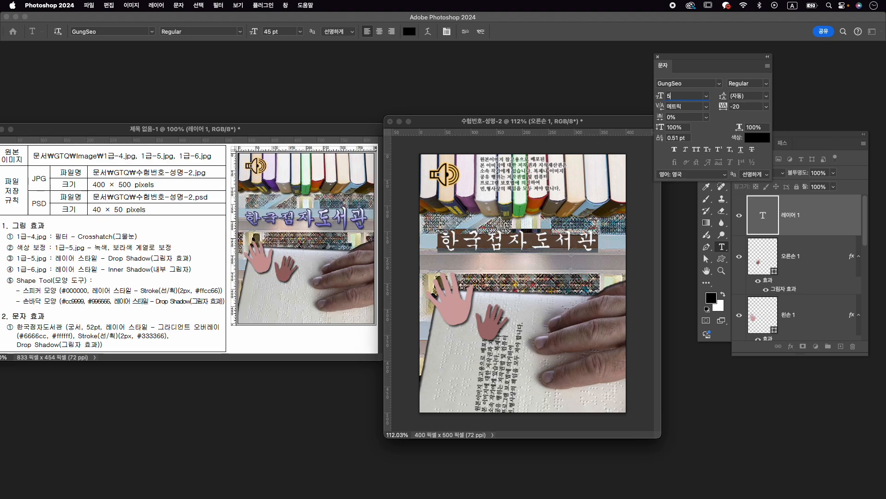
type("52")
key("Return")
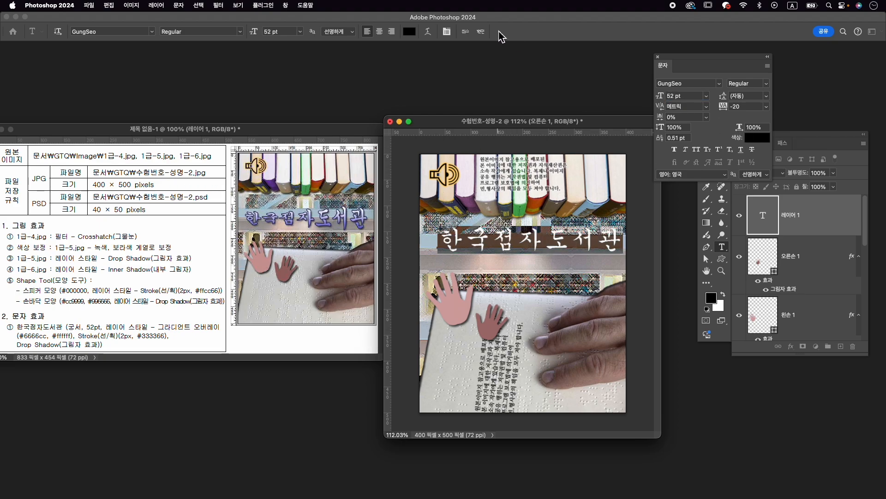
- Warp the title text with the horizontal Fish (물고기) style at a bend of about -36% and commit the text
left_click(428, 35)
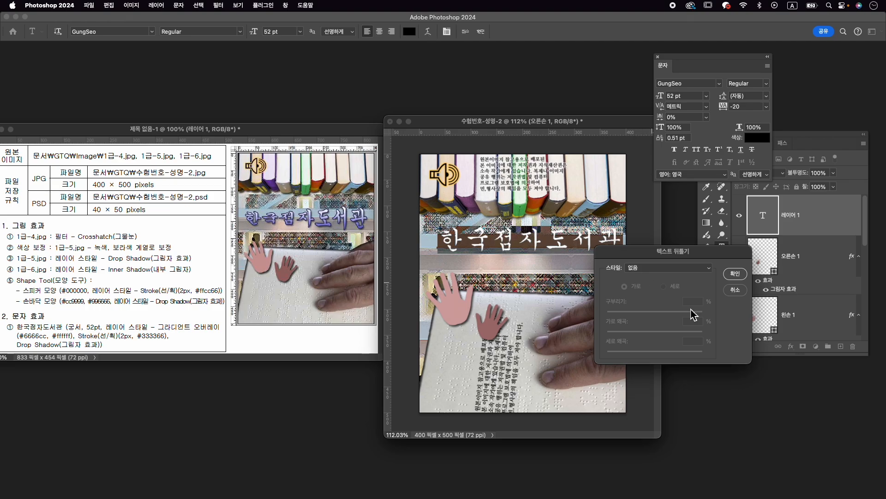
left_click(691, 270)
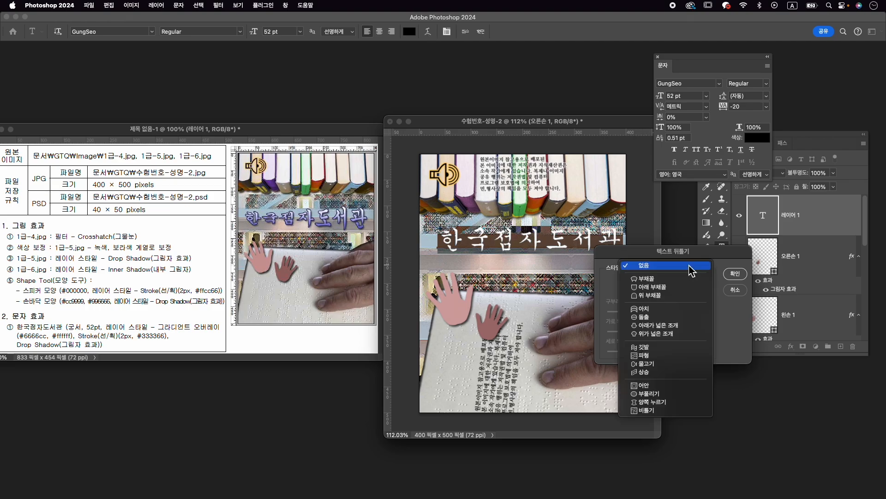
left_click(674, 368)
left_click_drag(678, 312, 639, 317)
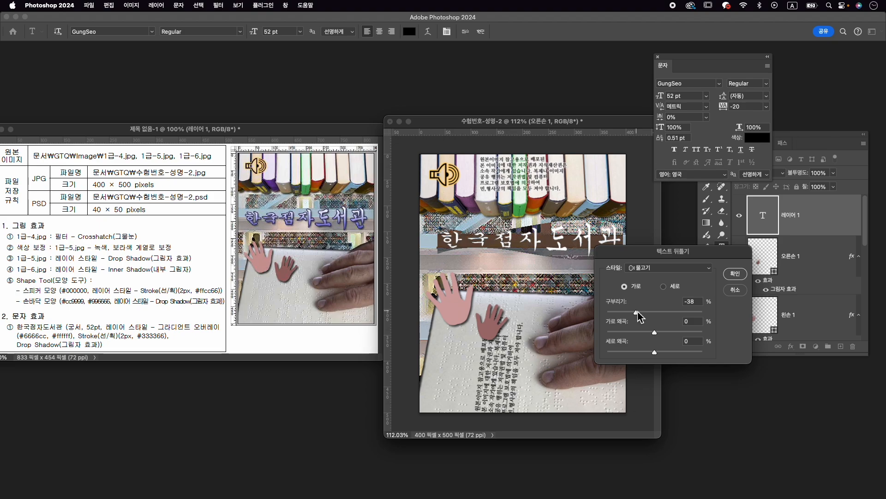
left_click(734, 273)
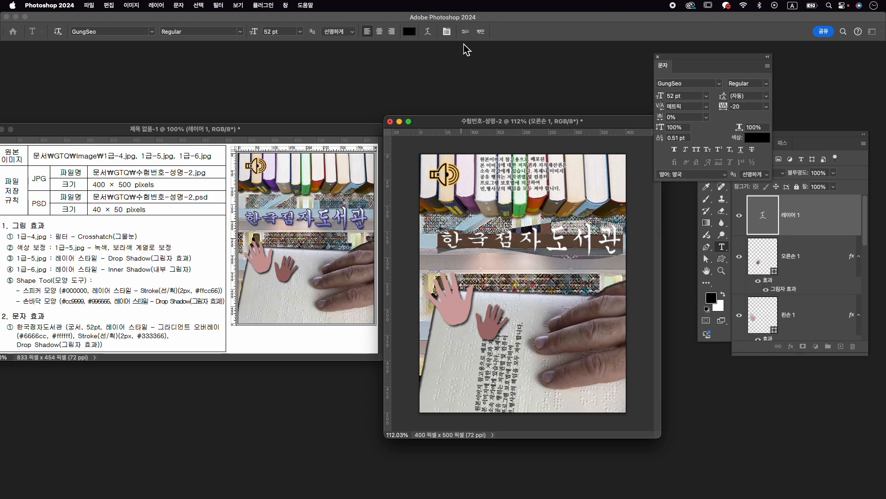
left_click(480, 32)
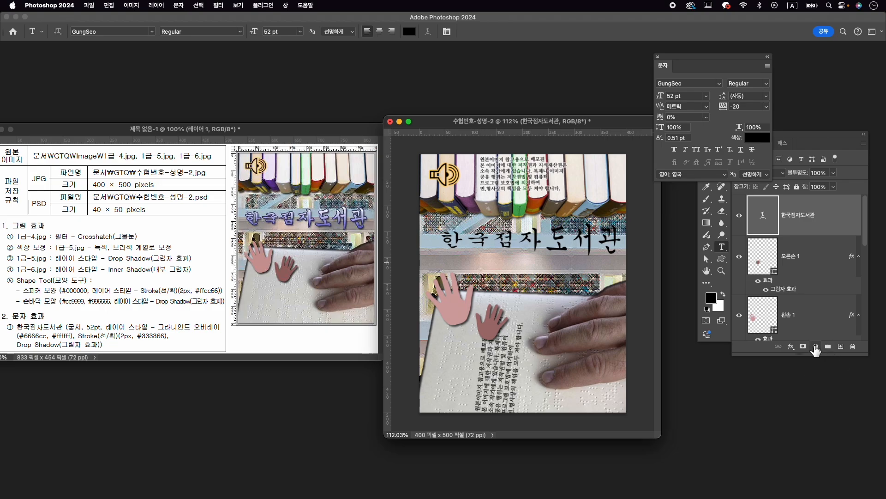
- Add a Gradient Overlay to the title text and set the gradient's starting colour stop to #6666cc
left_click(790, 346)
left_click(829, 430)
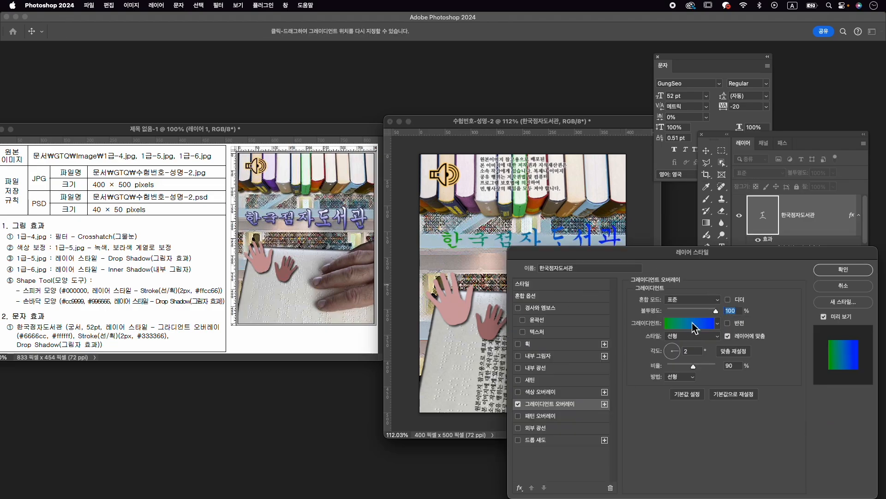
left_click(695, 323)
double_click(284, 275)
type("666")
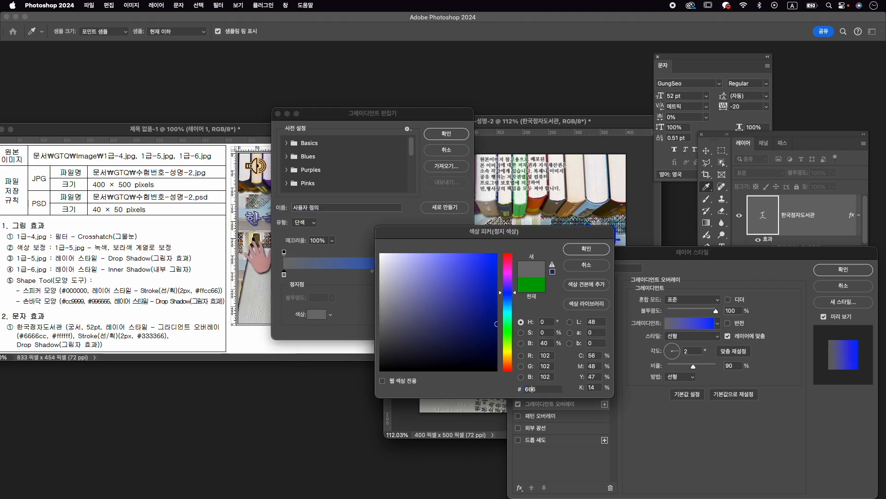
type("6cc")
key("Return")
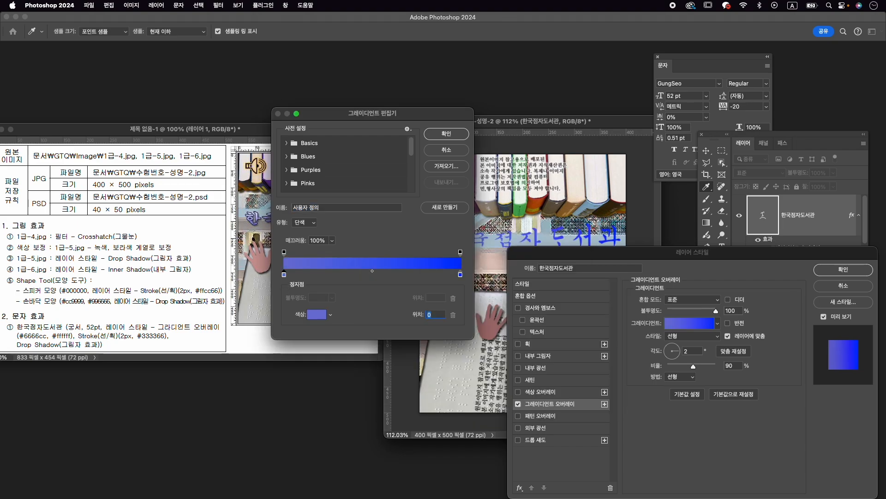
- Set the title gradient's end colour stop to white and the overlay angle to 90°
double_click(461, 274)
left_click_drag(461, 277, 381, 254)
left_click(585, 249)
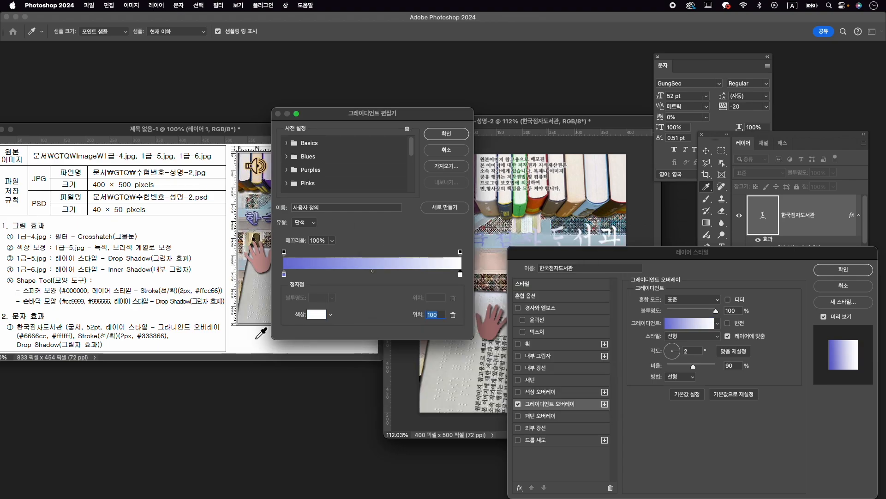
left_click(445, 135)
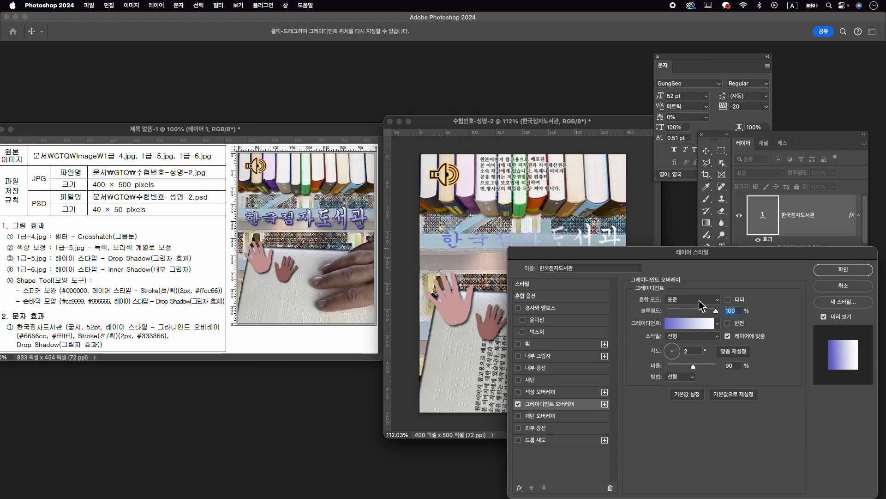
left_click_drag(675, 350, 673, 348)
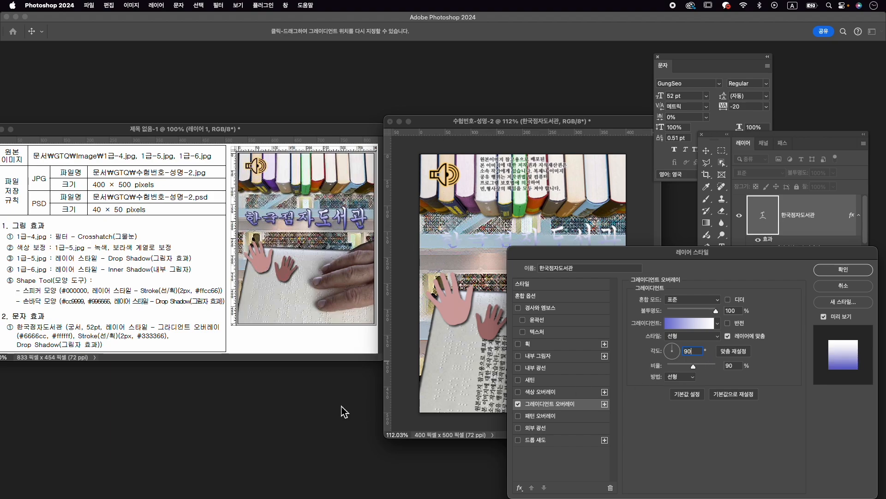
- Add a 2 px outside Stroke in #333366 and a Drop Shadow to the title text and apply the layer style
left_click(528, 345)
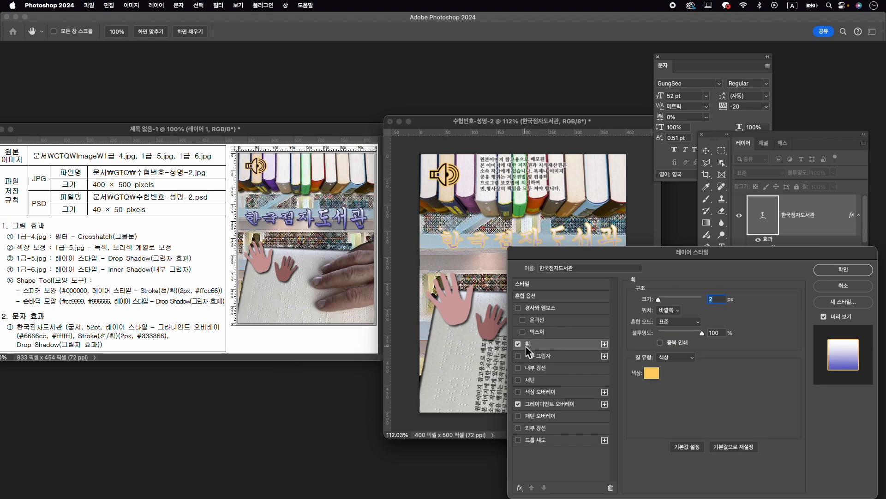
left_click(652, 374)
type("3333")
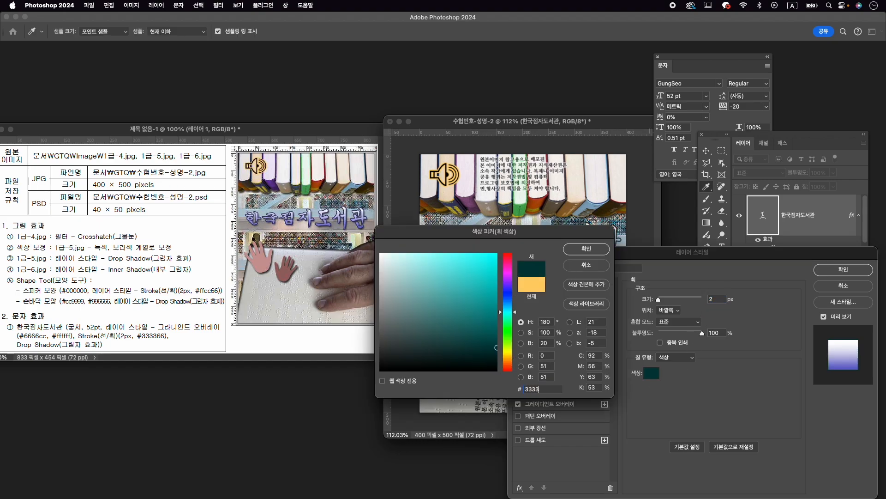
type("66")
key("Return")
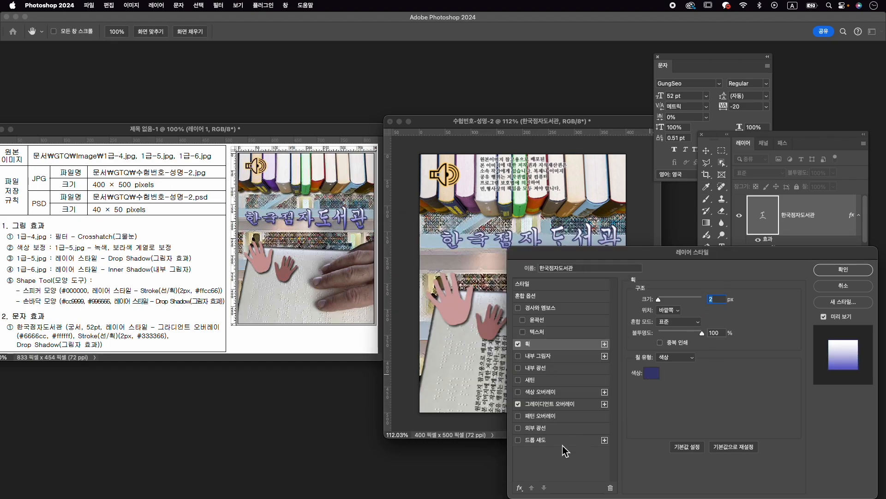
left_click(535, 439)
left_click(842, 269)
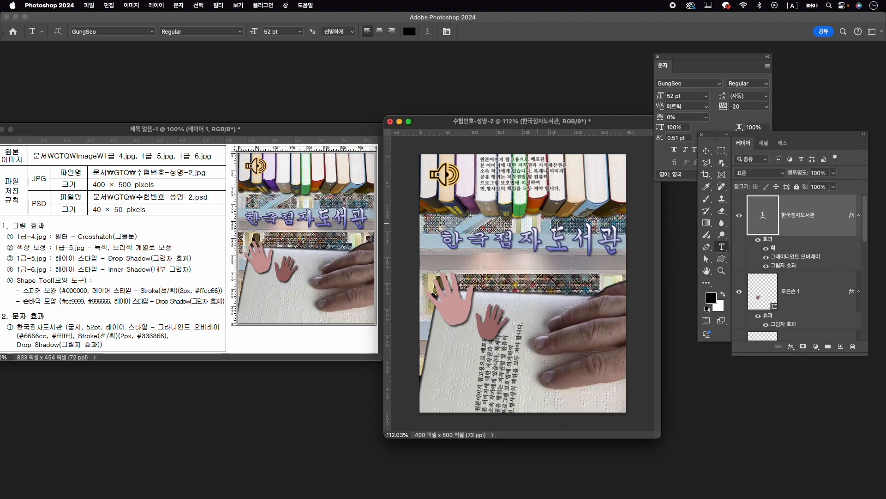
- Move the 한국점자도서관 title slightly down and to the left so it sits over the shelf band below the books
key("cmd+t")
left_click_drag(602, 237, 590, 249)
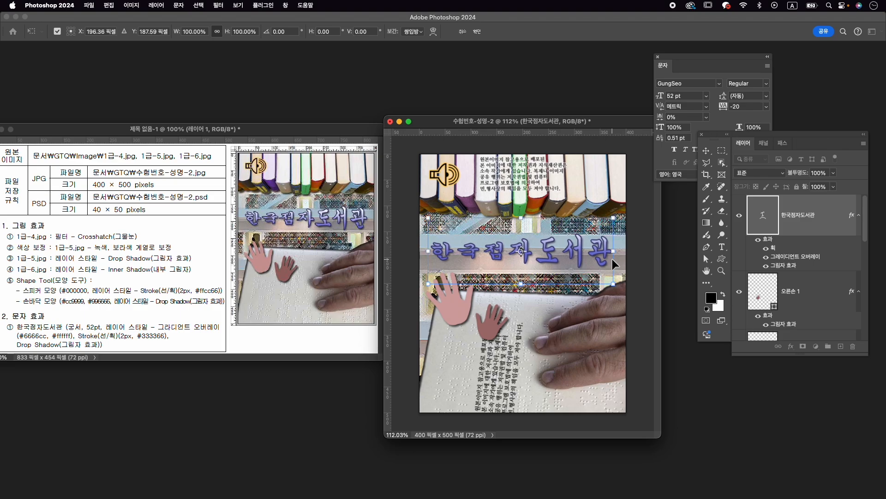
key("Return")
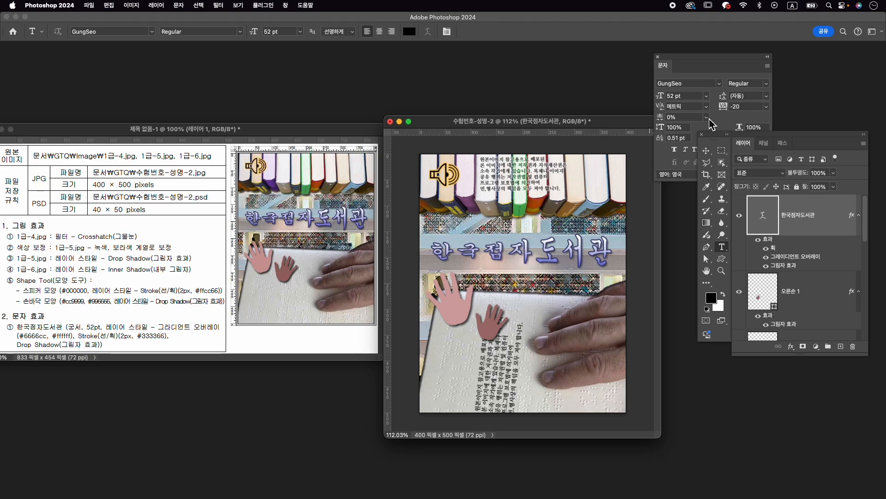
- Set the title text's tracking to 0
left_click(744, 106)
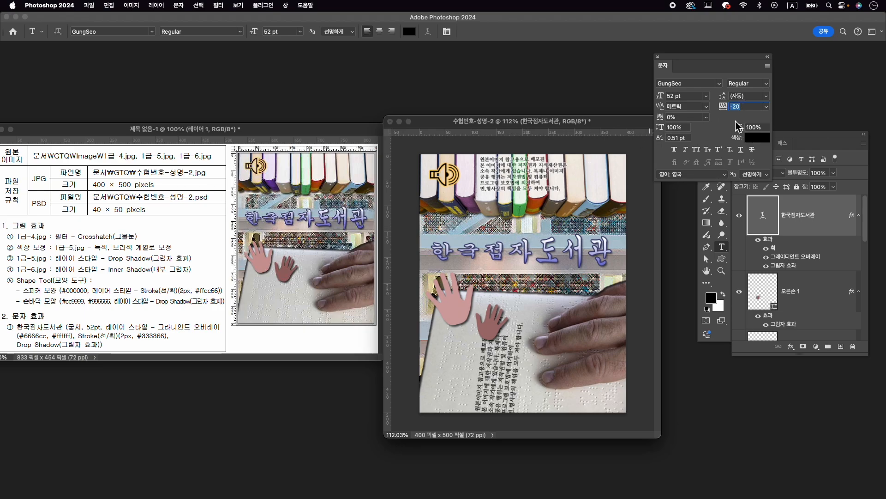
type("0")
key("Return")
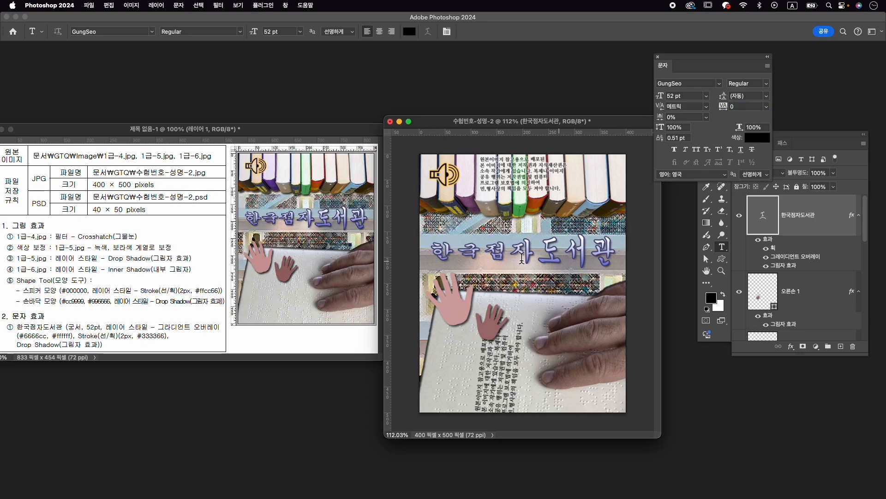
key("v")
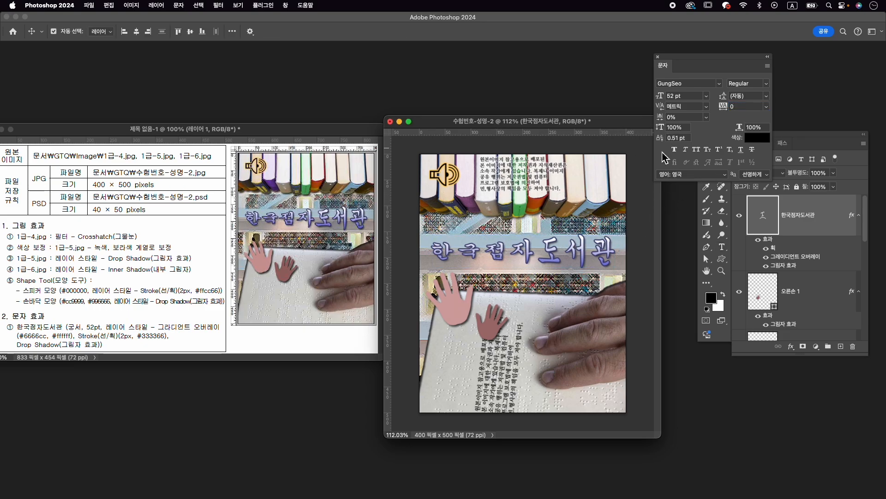
left_click(739, 107)
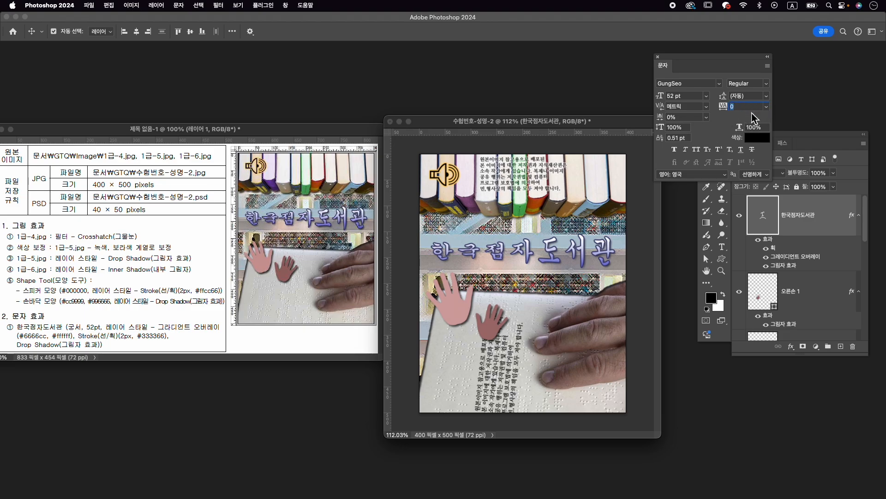
key("Return")
- Export the library composition as 수험번호-성명-2.jpg into the GTQ folder
left_click(89, 5)
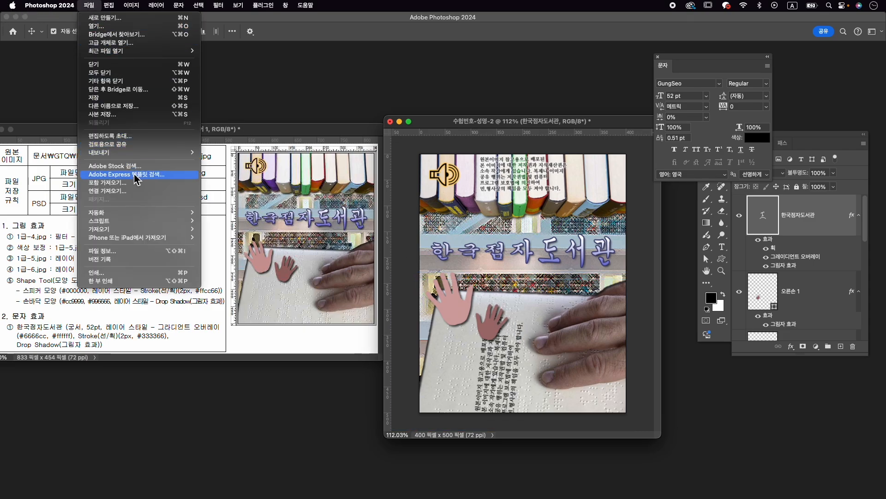
mouse_move(138, 153)
left_click(251, 157)
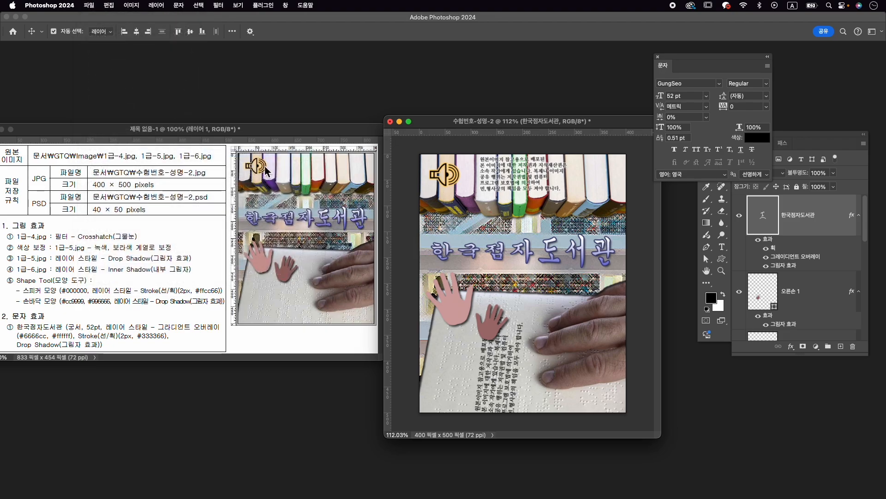
left_click(391, 170)
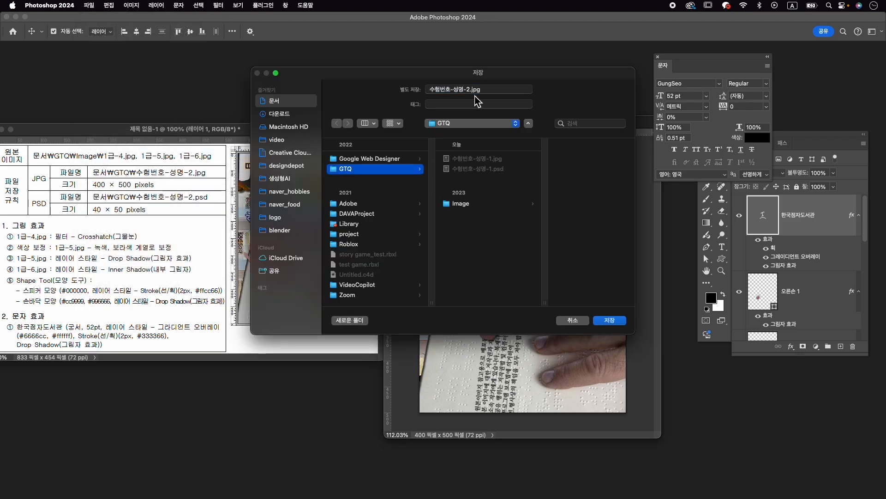
left_click(610, 320)
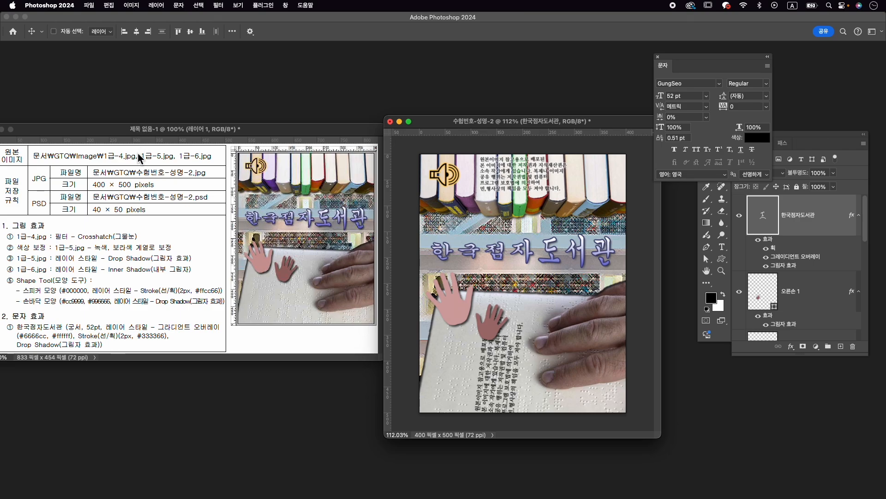
- Resize the library image proportionally to 40 × 50 pixels
key("super+alt+i")
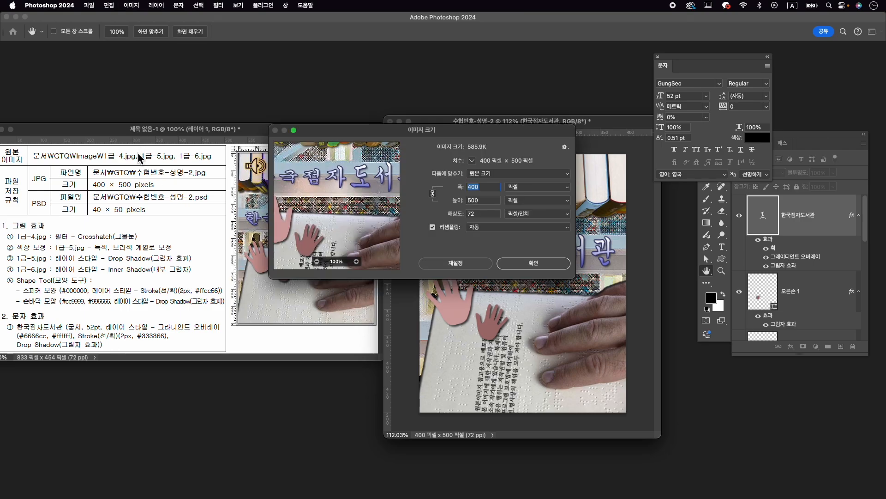
type("40")
key("Tab")
key("Return")
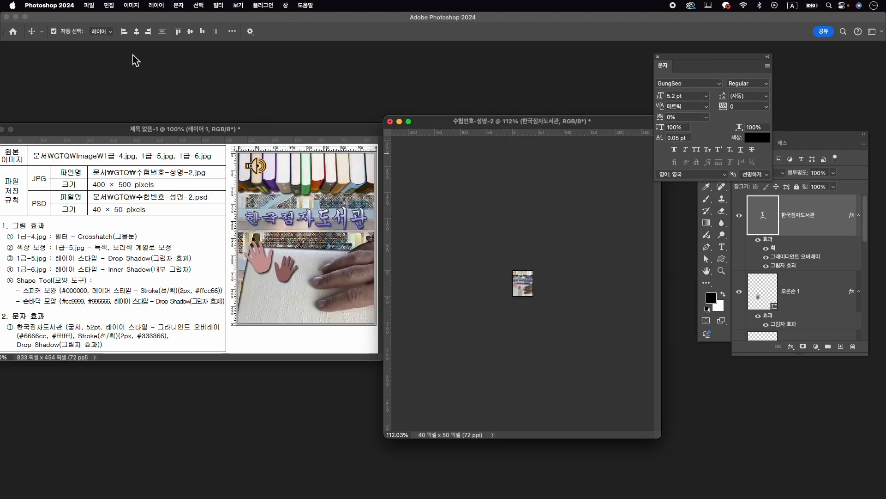
- Save the reduced library document as 수험번호-성명-2.psd in the GTQ folder
left_click(89, 5)
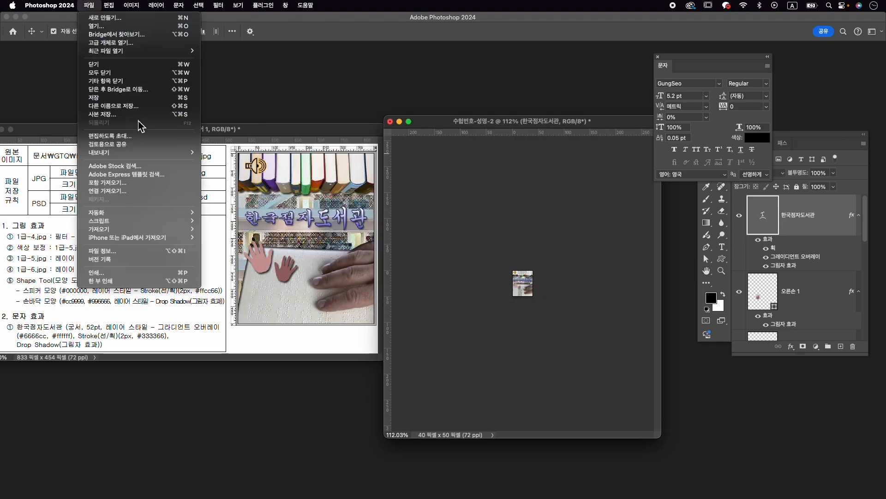
left_click(137, 106)
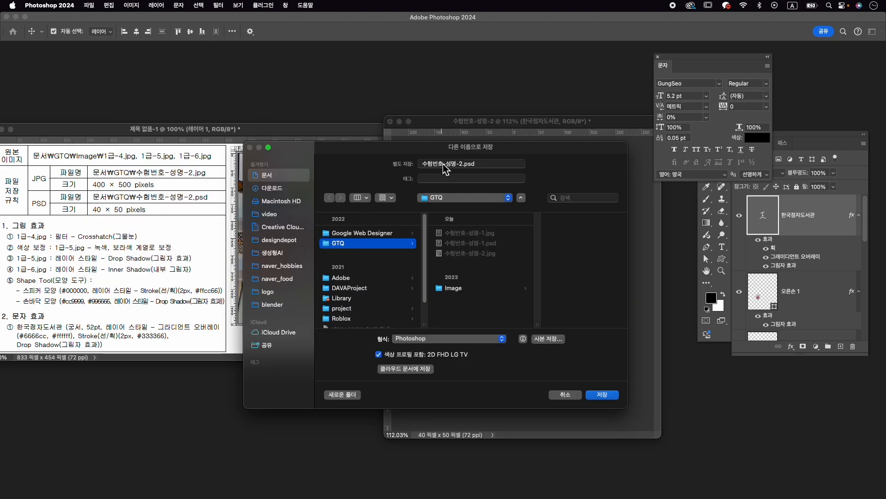
left_click(603, 399)
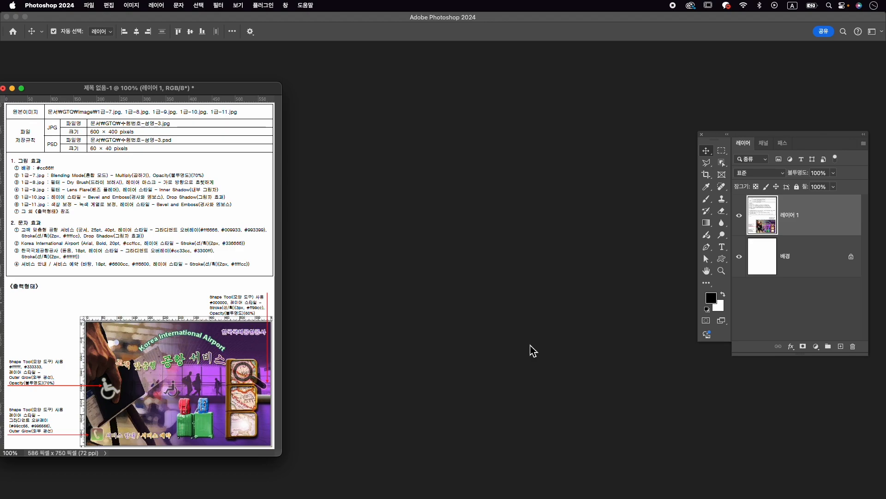
- Create a new document named 수험번호-성명-3, 600 × 400 pixels at 72 pixels/inch in RGB
key("super+n")
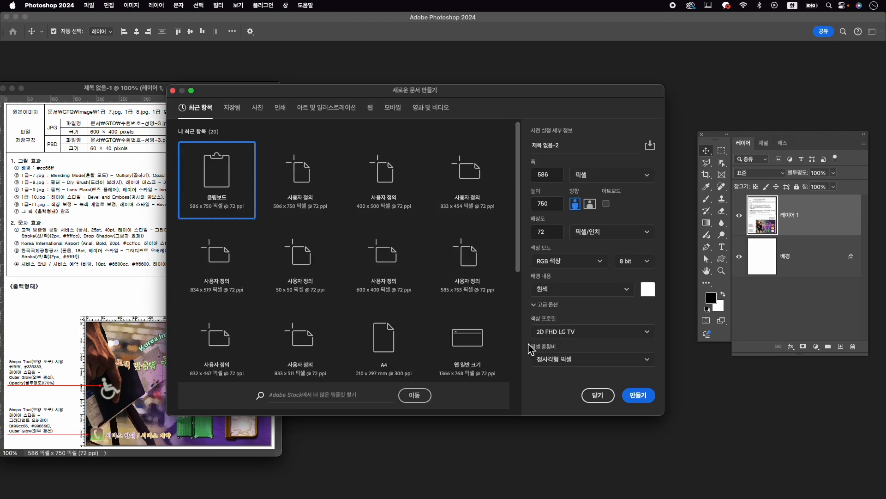
type("쉬")
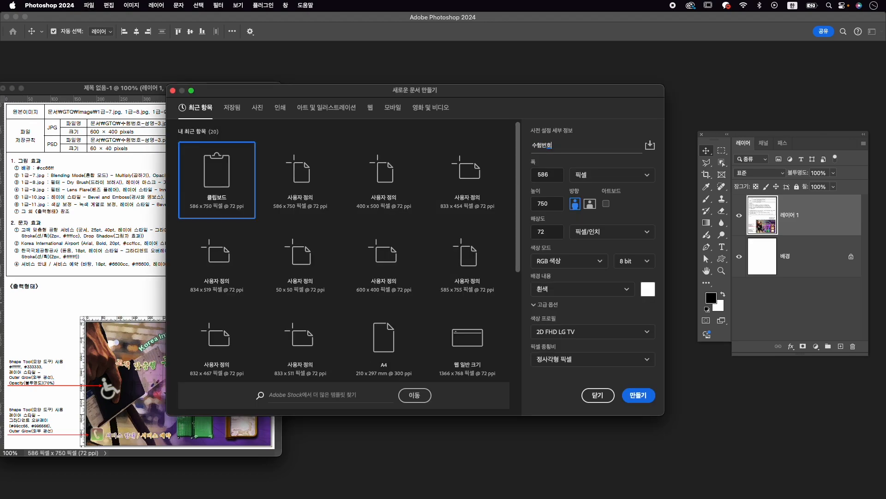
type("험번호-성명-3")
key("Tab")
type("600")
key("Tab")
type("400")
key("Tab")
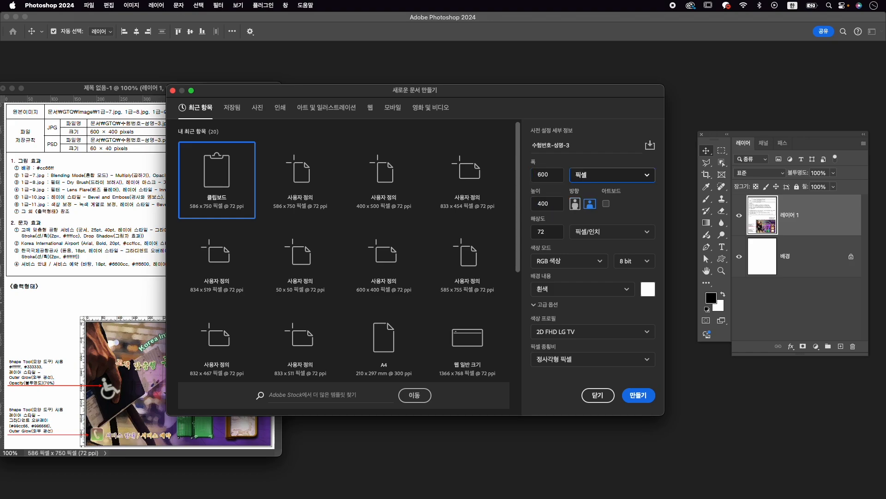
key("space")
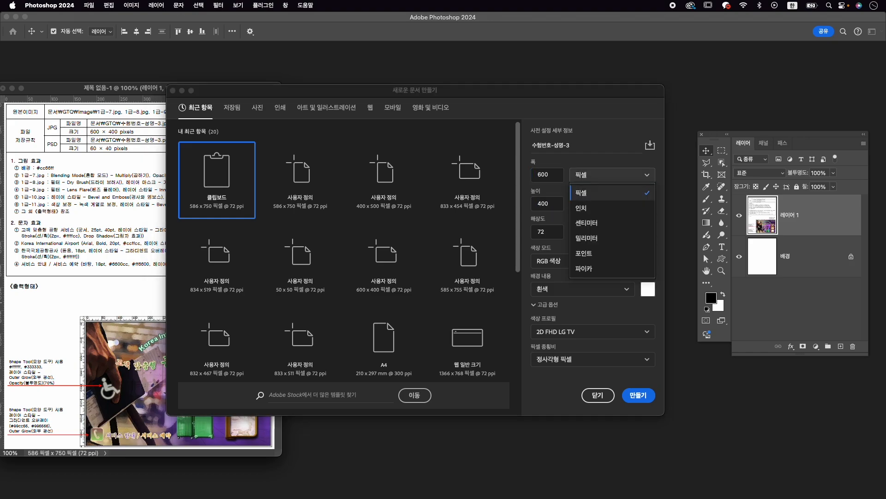
left_click(628, 402)
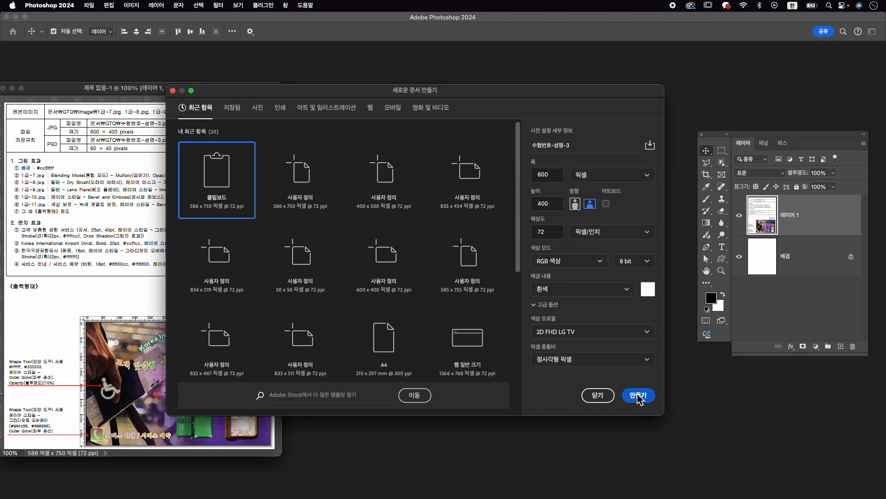
left_click(642, 396)
- Place the new document's window beside the exam sheet and enlarge it to leave space around the canvas
left_click_drag(175, 72, 461, 137)
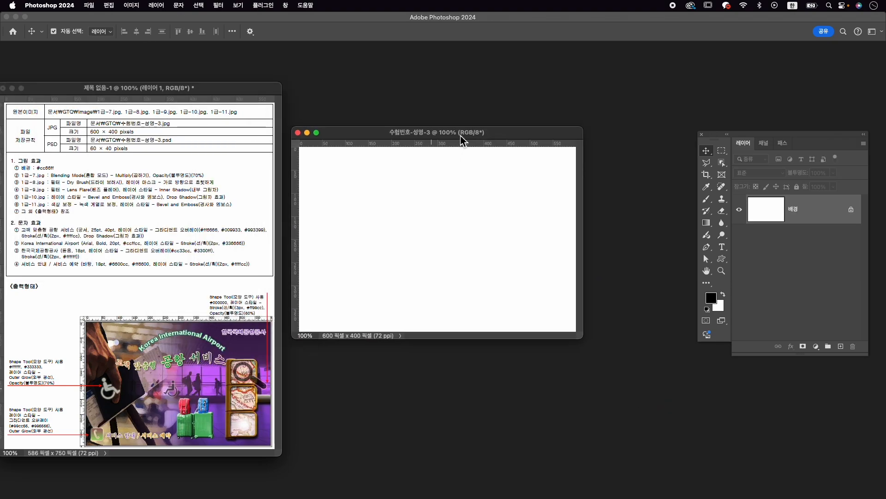
left_click_drag(567, 324, 657, 376)
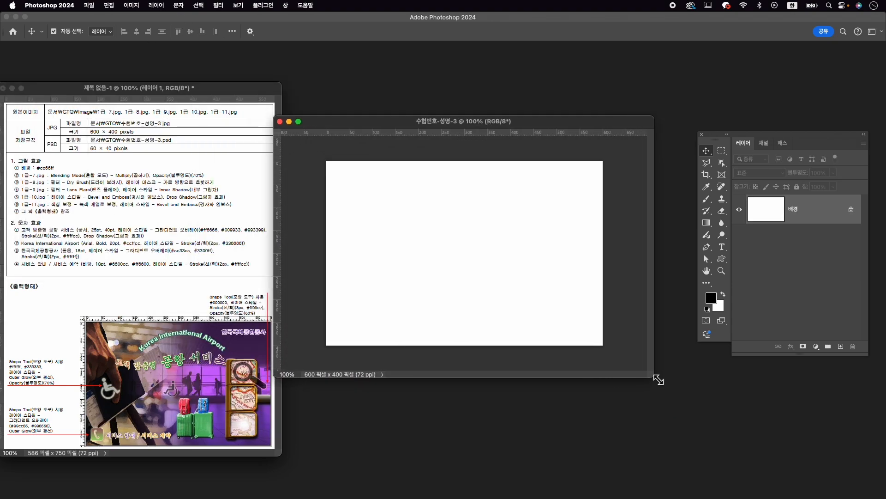
left_click_drag(451, 121, 464, 120)
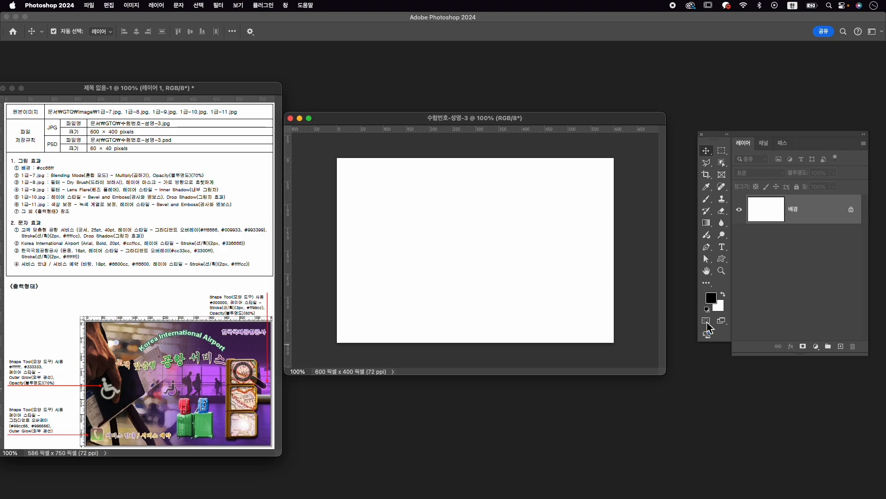
- Set the background colour to #cc66ff and fill the 배경 layer with it
left_click(718, 307)
type("cc7")
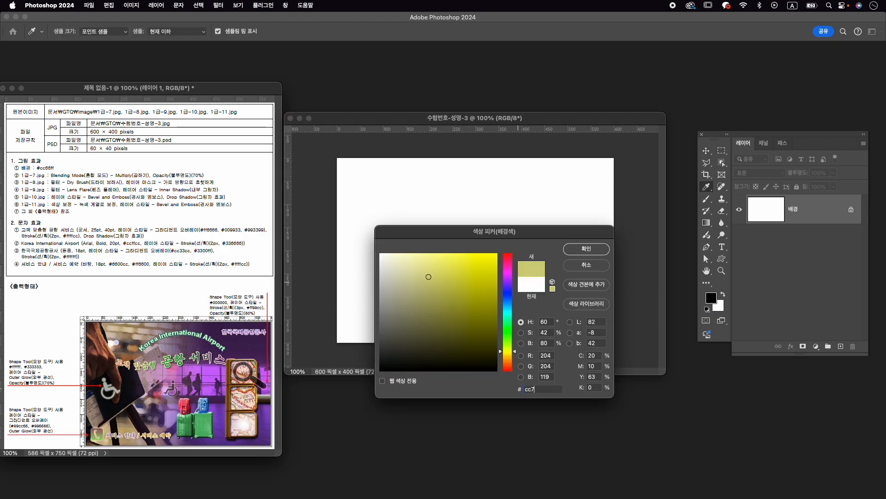
key("BackSpace")
type("66ff")
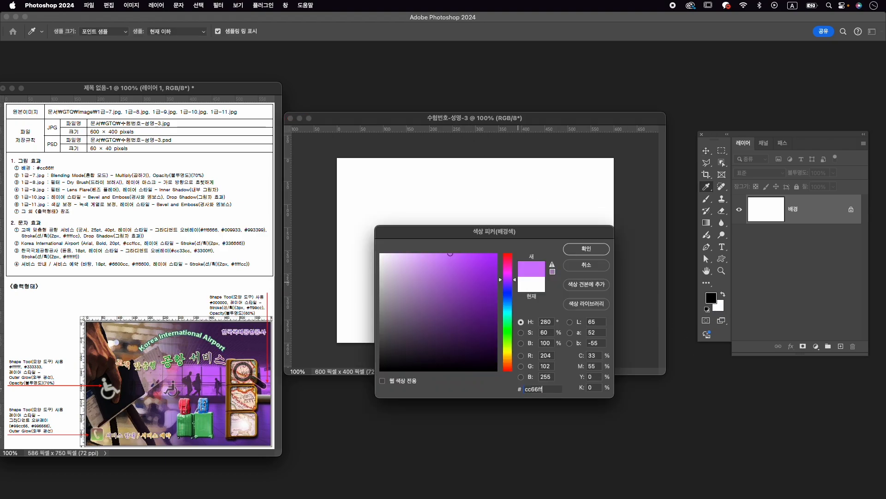
key("Return")
key("v")
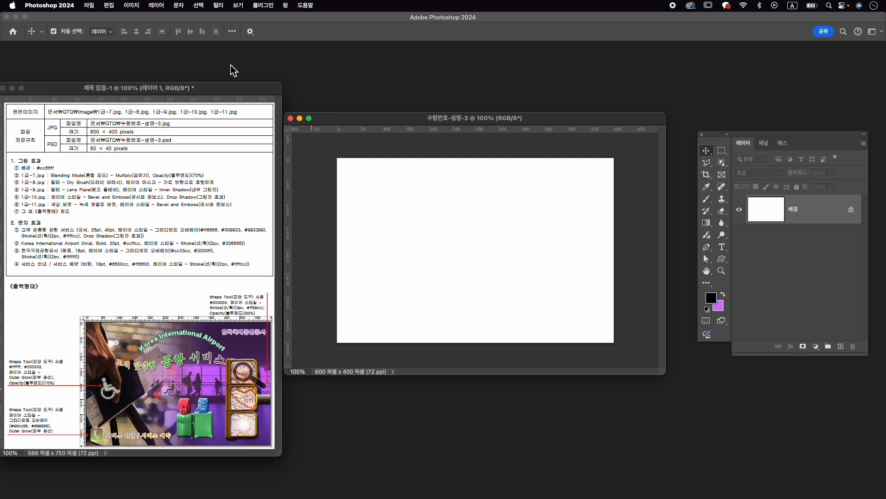
left_click(110, 5)
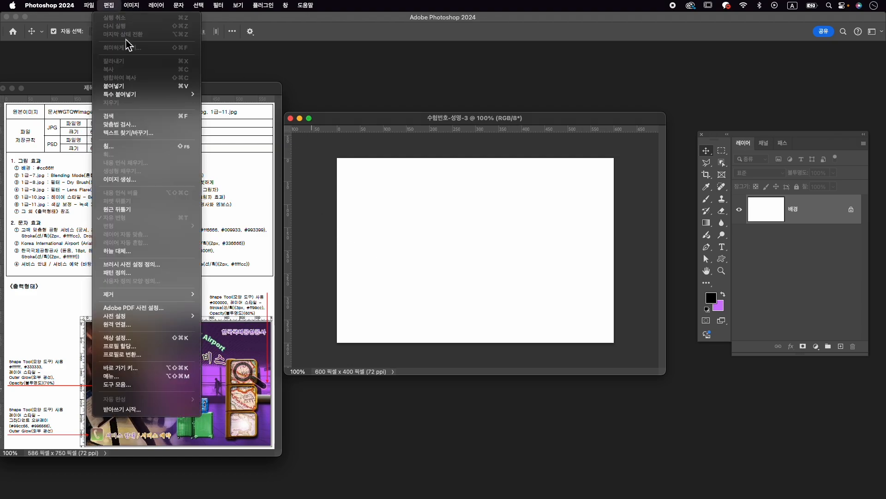
left_click(158, 144)
left_click(534, 152)
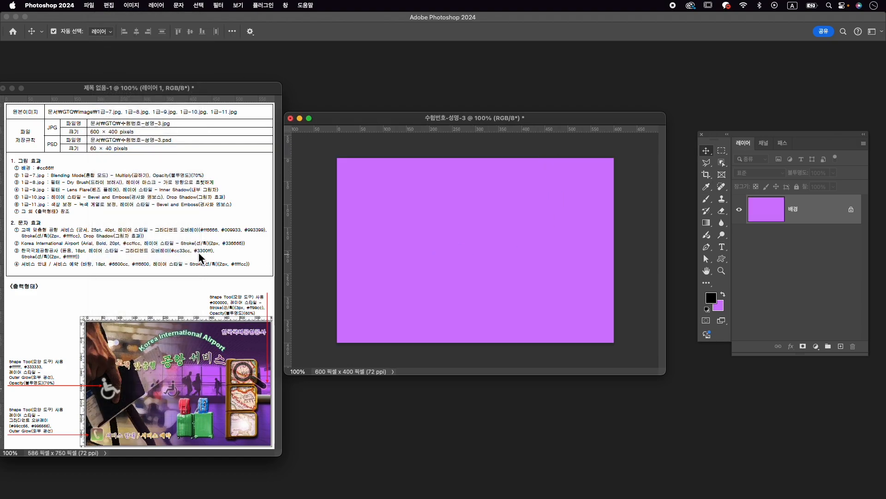
- Open the source image 1급-7.jpg from the GTQ Image folder
key("super+o")
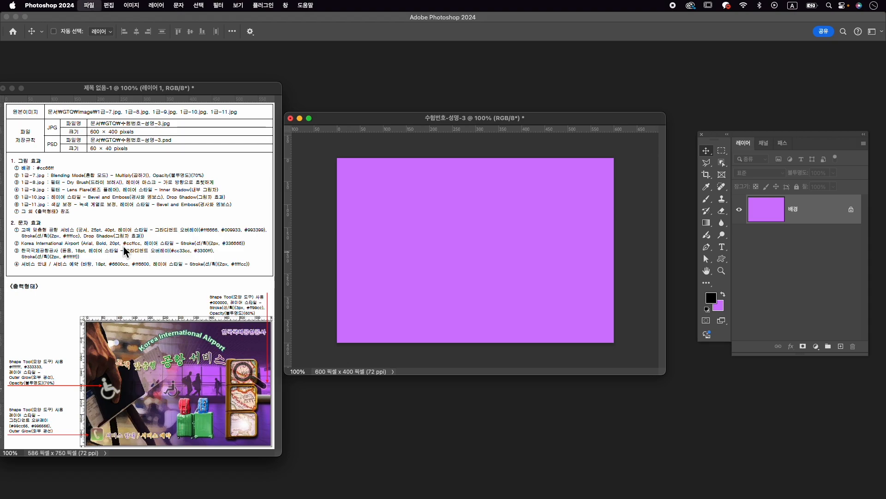
left_click(469, 187)
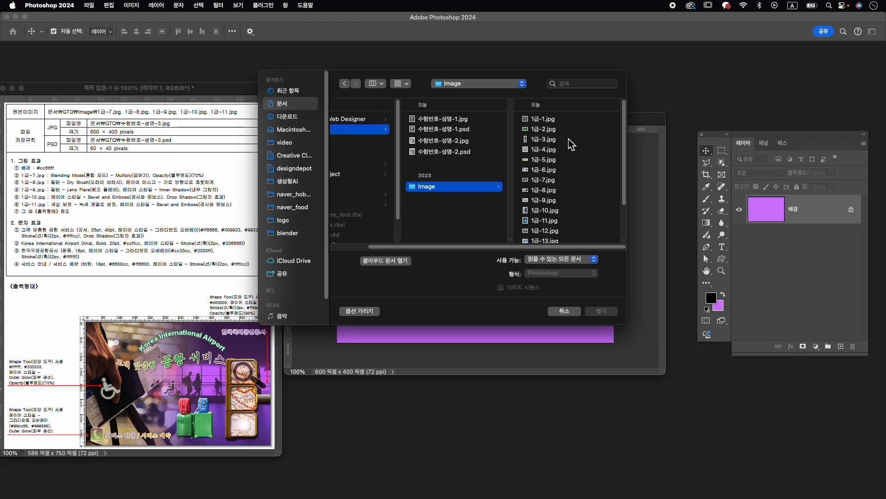
left_click(568, 180)
left_click(605, 313)
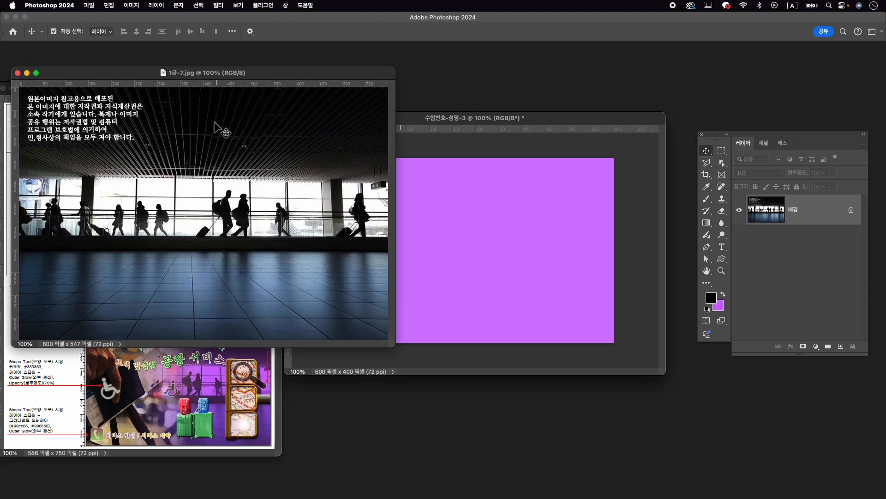
- Apply the Dry Brush (드라이 브러시) artistic filter to the airport silhouette photo 1급-7.jpg
left_click_drag(192, 83, 424, 85)
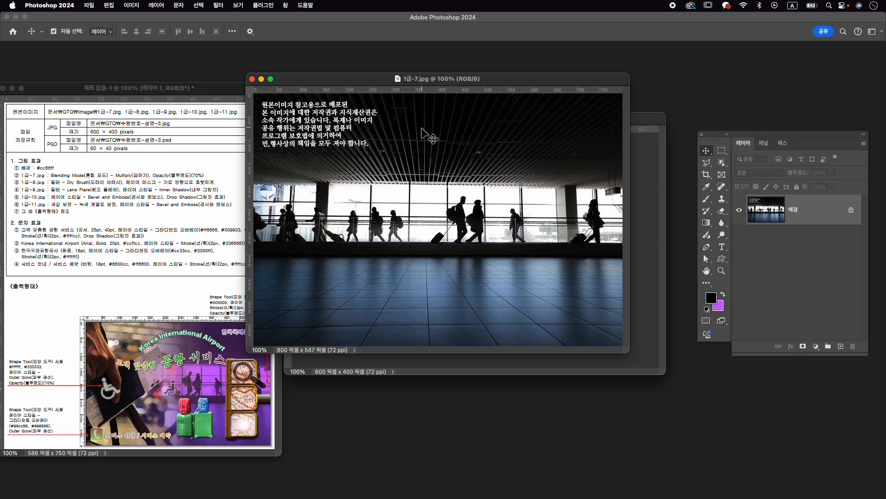
left_click(224, 5)
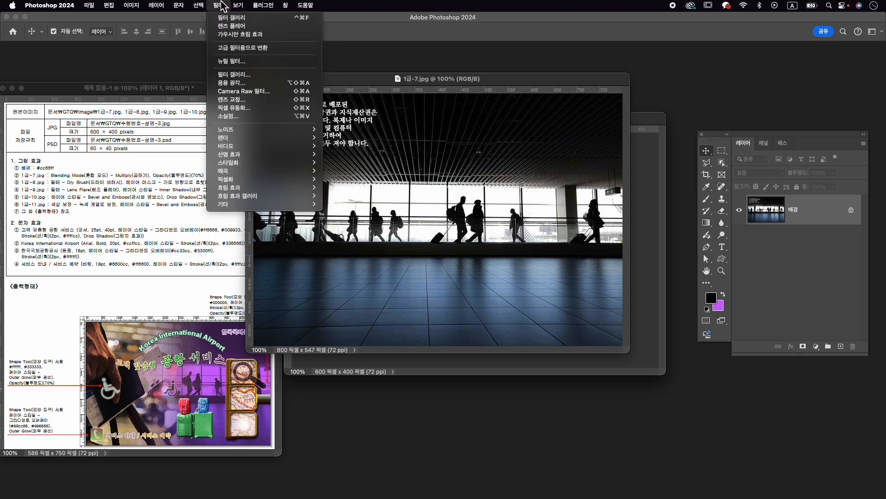
left_click(257, 77)
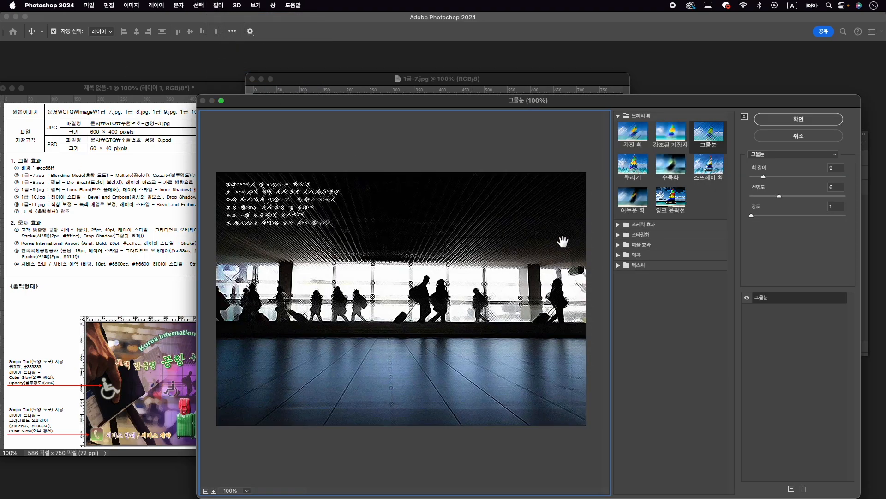
left_click(619, 225)
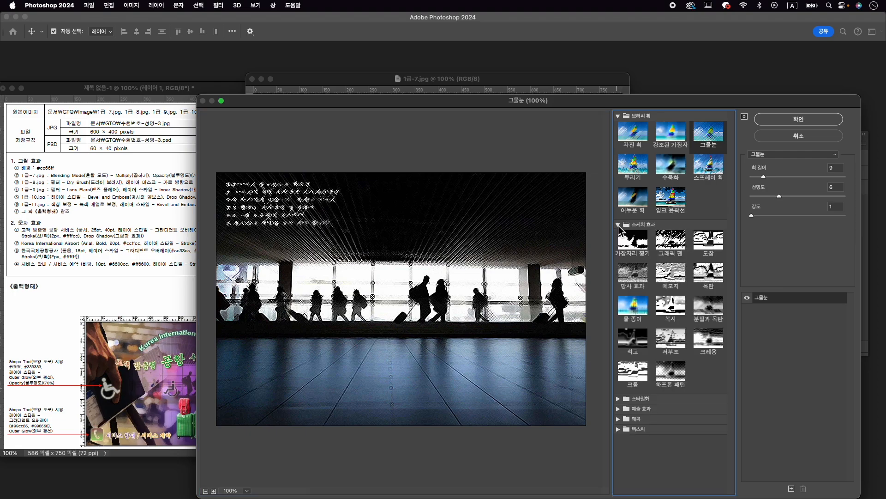
left_click(619, 225)
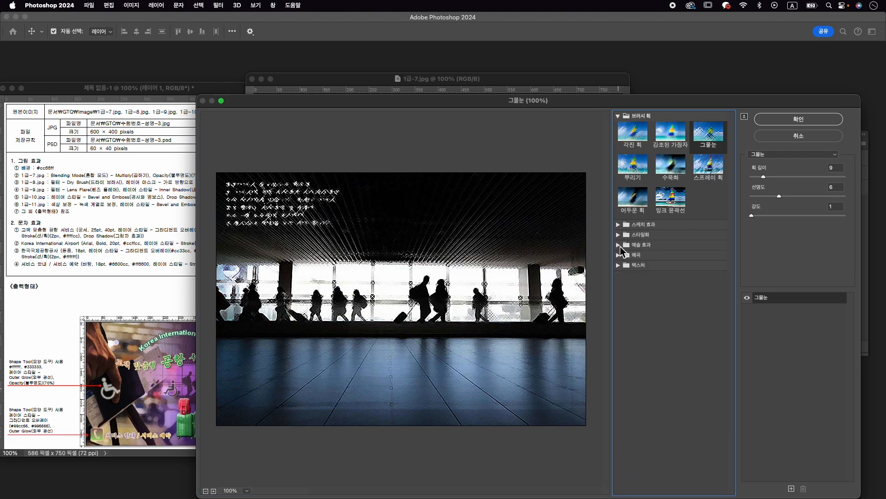
left_click(618, 245)
left_click(710, 264)
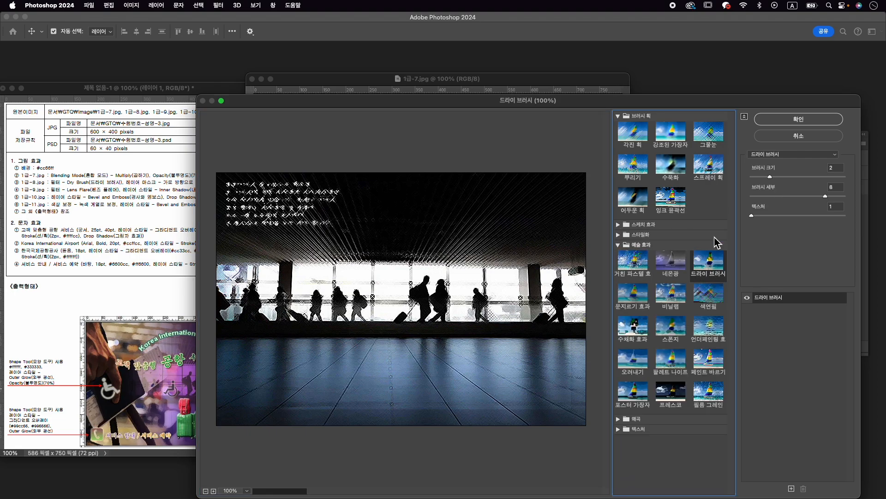
left_click(792, 121)
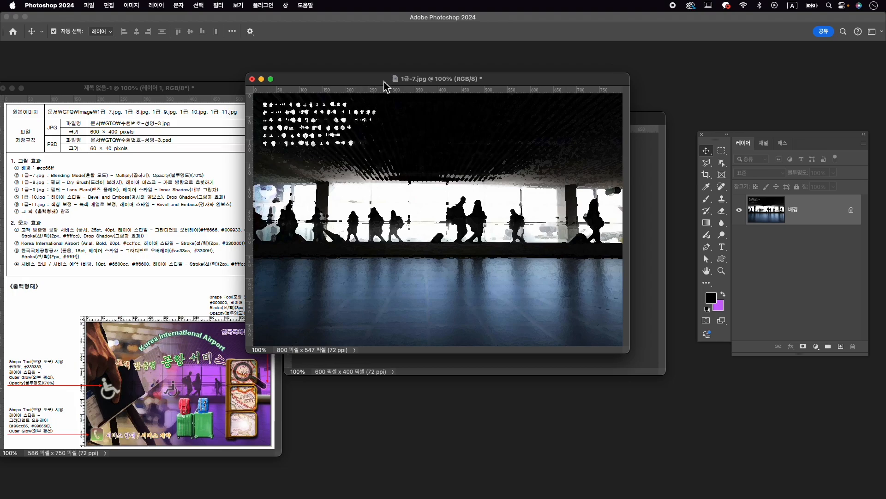
- Copy the filtered silhouette photo into the 수험번호-성명-3 document and close 1급-7.jpg without saving
left_click_drag(386, 84, 205, 65)
left_click_drag(300, 185, 503, 265)
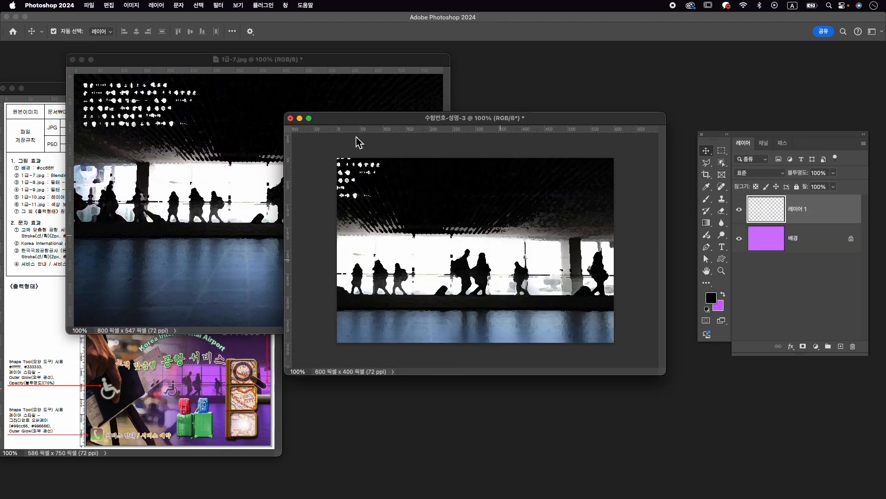
left_click(73, 60)
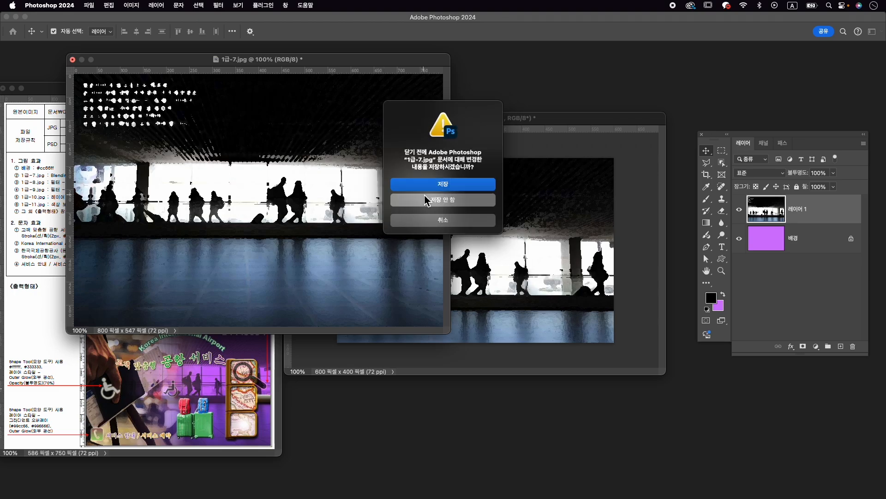
left_click(422, 200)
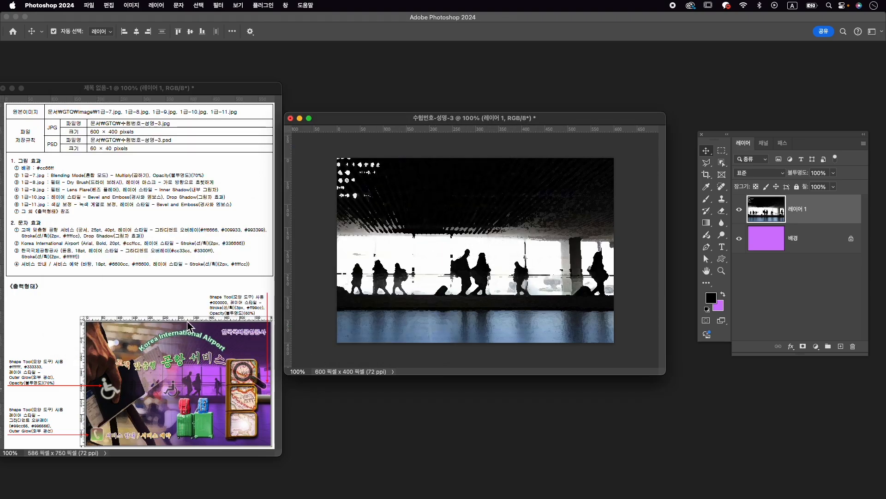
- Position the silhouette layer over the canvas to match the sample output and rename it 1-7
left_click_drag(447, 296, 470, 290)
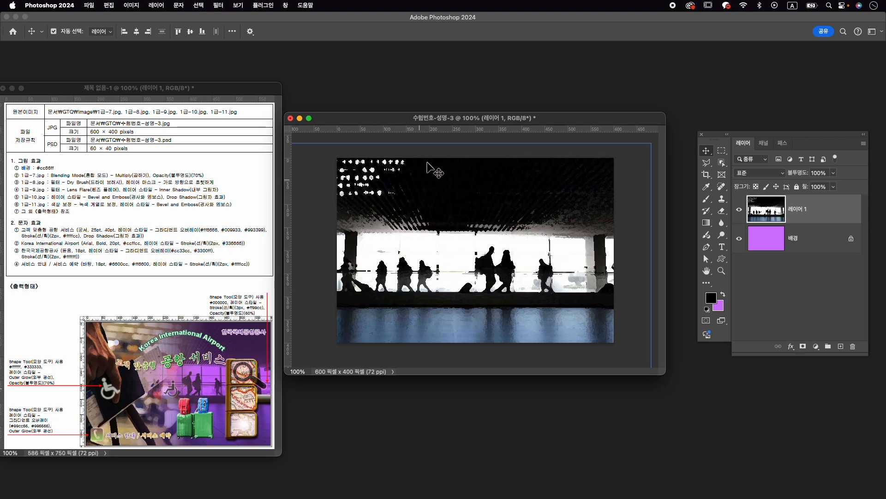
left_click_drag(454, 252, 456, 242)
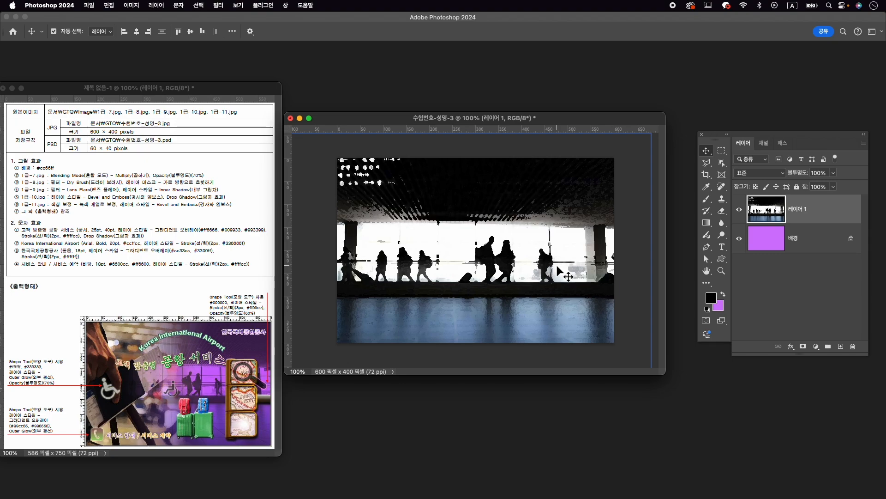
double_click(800, 214)
key("Return")
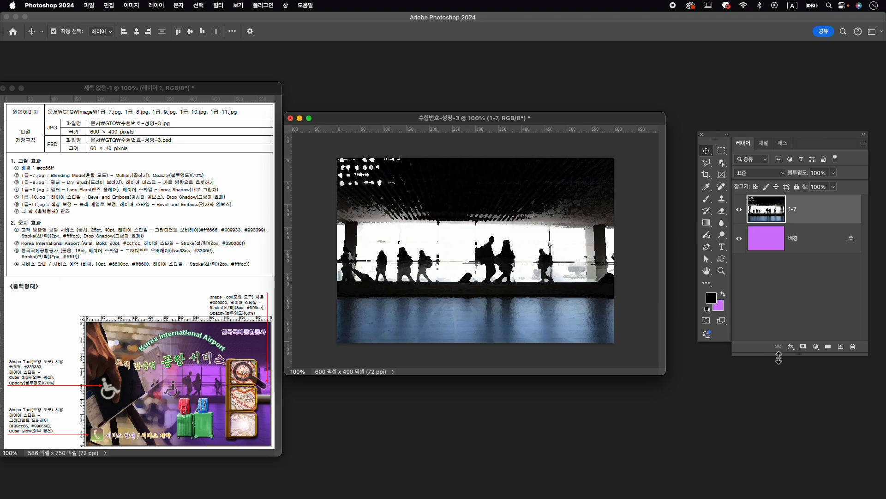
- Set layer 1-7 to the Multiply (곱하기) blending mode with 70% opacity
left_click(770, 173)
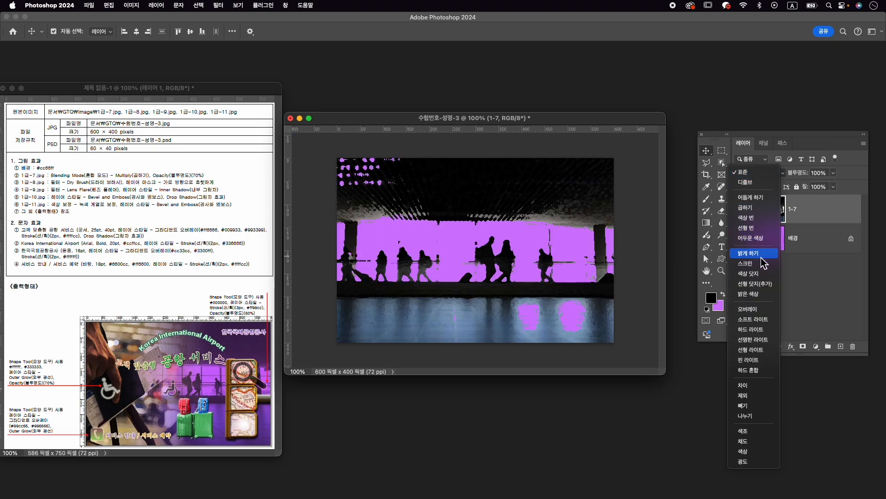
left_click(761, 208)
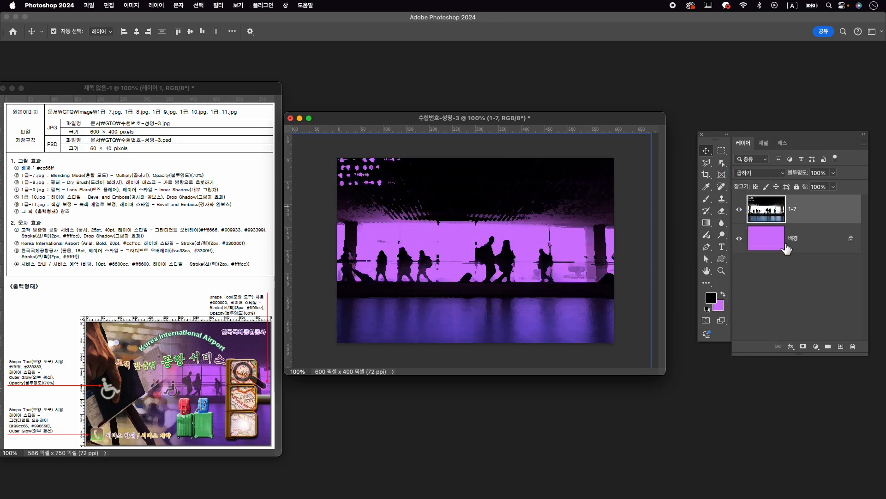
left_click(818, 173)
type("70")
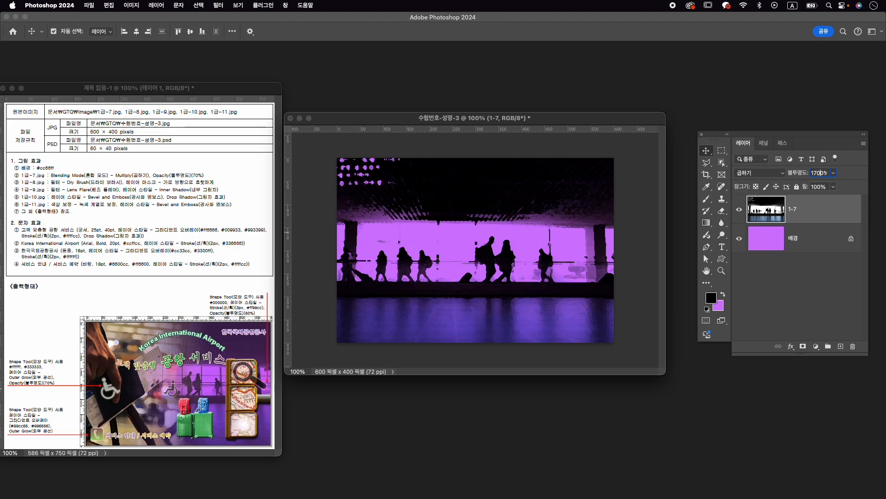
key("Return")
left_click(487, 193)
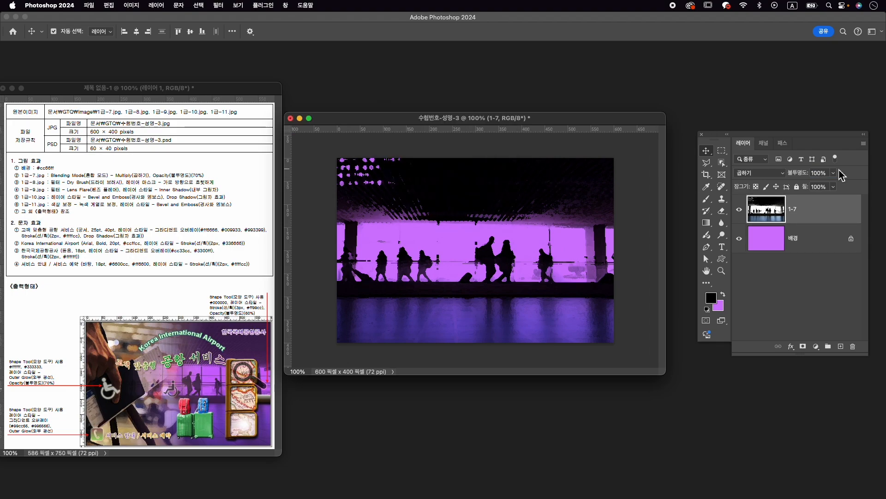
left_click(819, 175)
type("70")
key("Return")
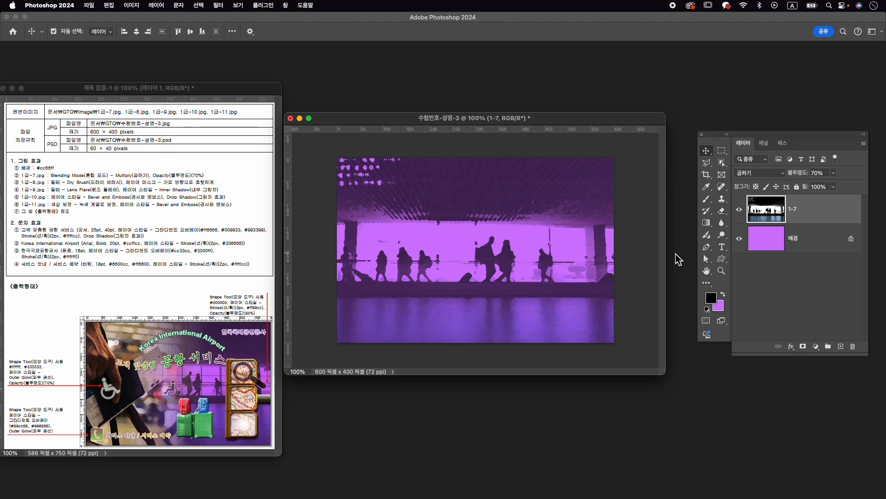
- Open the source image 1급-8.jpg from the Image folder
key("super+o")
left_click(551, 192)
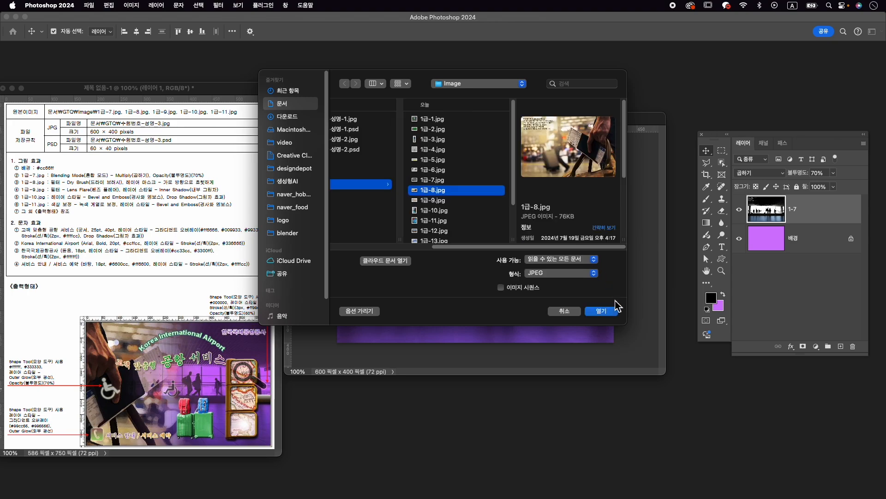
left_click(613, 313)
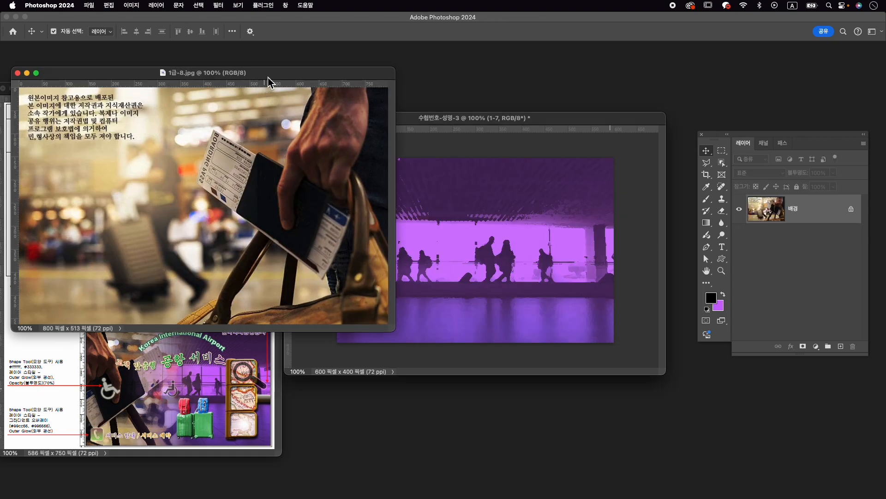
- Apply the Dry Brush (드라이 브러시) filter to the passport photo 1급-8.jpg
left_click_drag(268, 78, 505, 85)
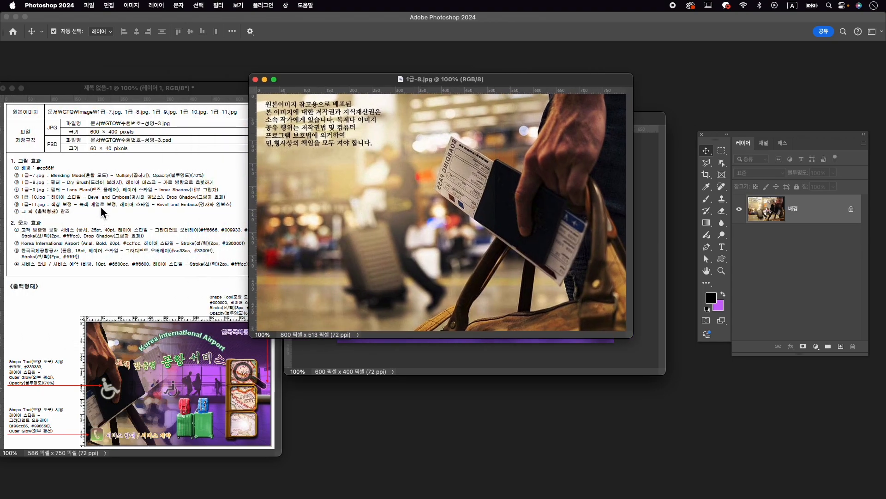
left_click(216, 5)
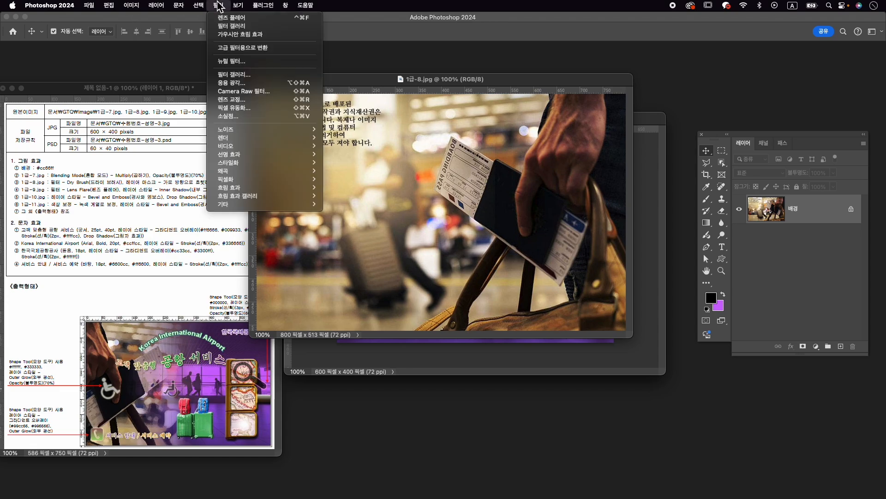
left_click(250, 81)
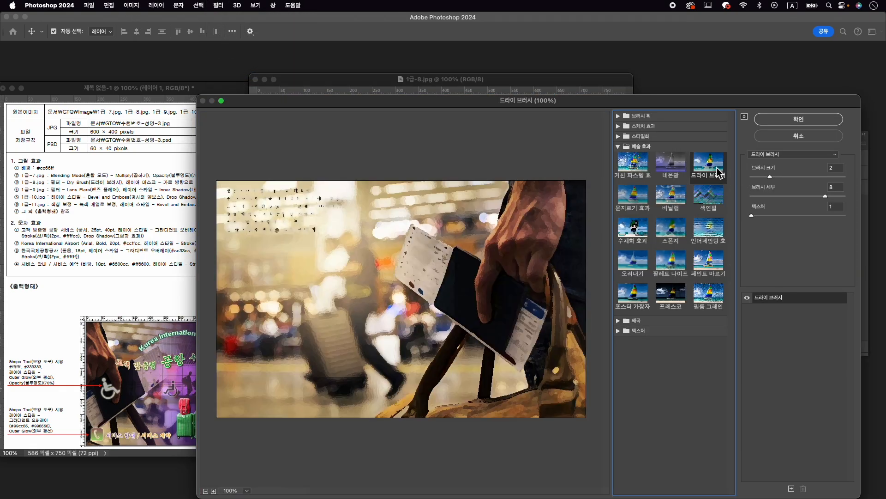
left_click(823, 121)
- Copy the filtered passport photo into the 수험번호-성명-3 document and close 1급-8.jpg without saving
left_click_drag(538, 168, 592, 359)
left_click(263, 87)
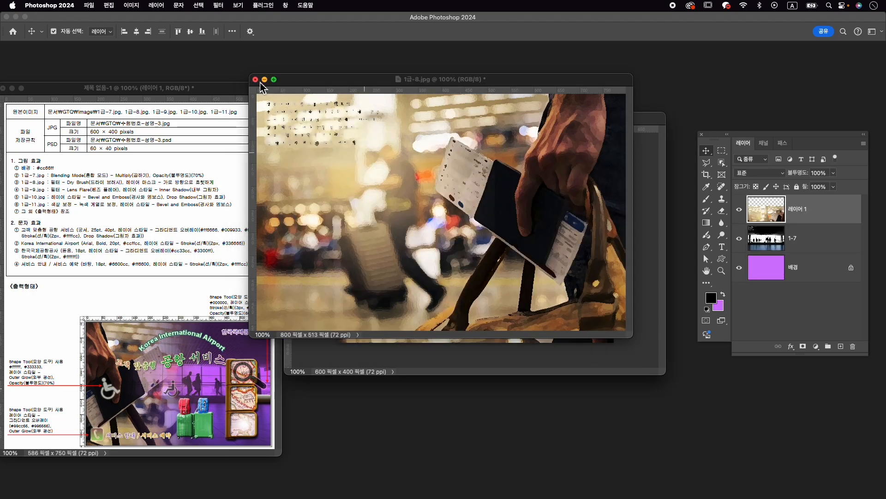
left_click(255, 80)
left_click(444, 212)
- Rename the passport photo's layer as 1-8
double_click(801, 217)
type("1-8")
key("Return")
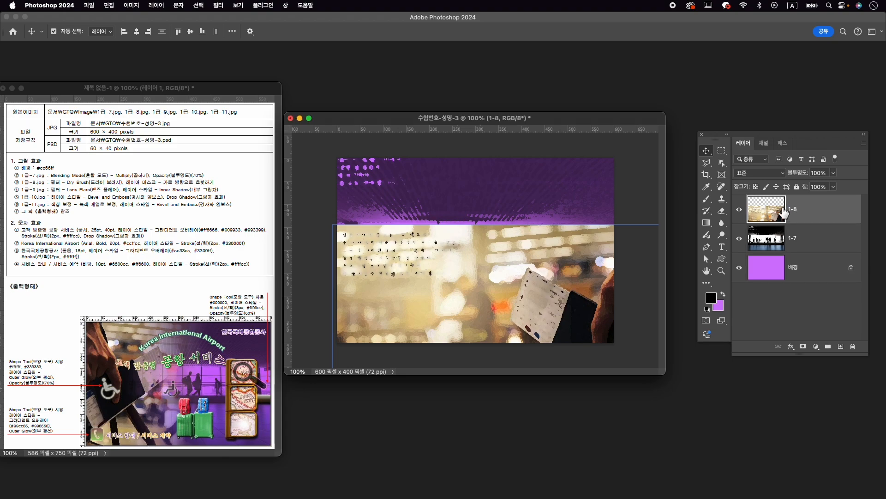
- Flip layer 1-8 horizontally, scale it to about 87% and position it so the hand and passport fill the canvas's left side
key("super+t")
left_click_drag(517, 245, 469, 192)
right_click(545, 227)
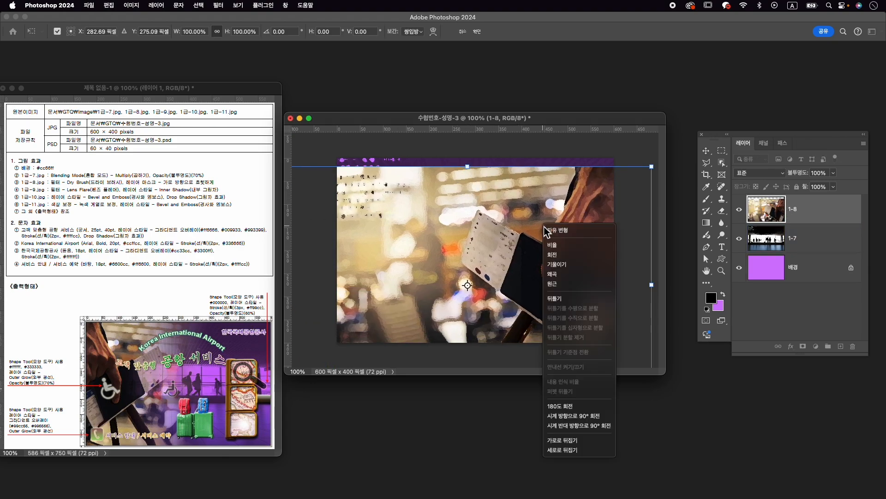
left_click(582, 440)
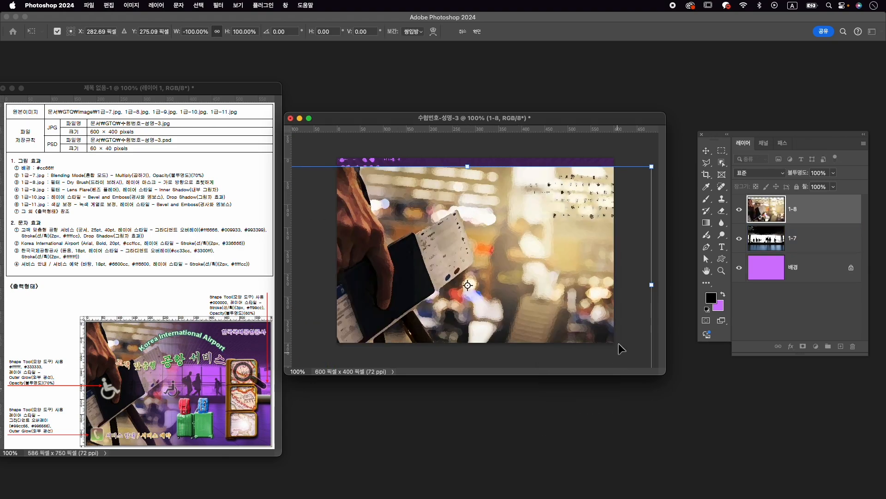
left_click_drag(655, 288, 591, 295)
left_click_drag(491, 291, 530, 256)
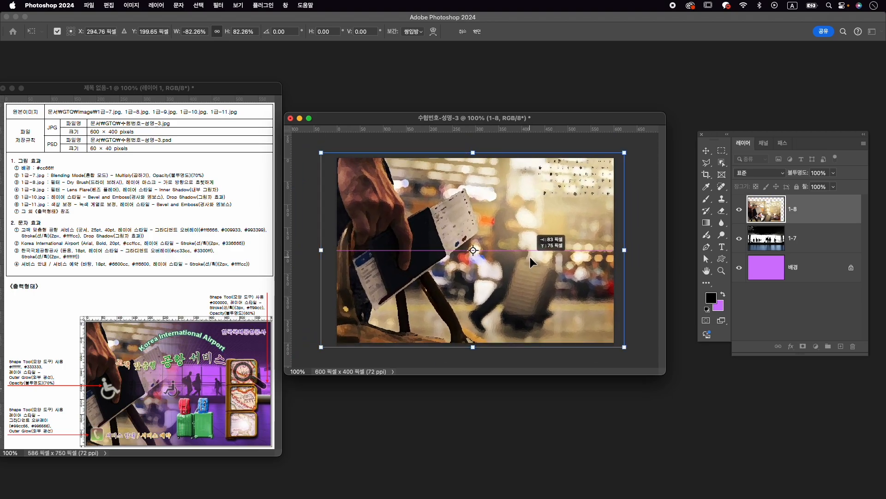
mouse_move(585, 321)
left_mouse_down()
mouse_move(583, 330)
mouse_move(573, 324)
left_mouse_up()
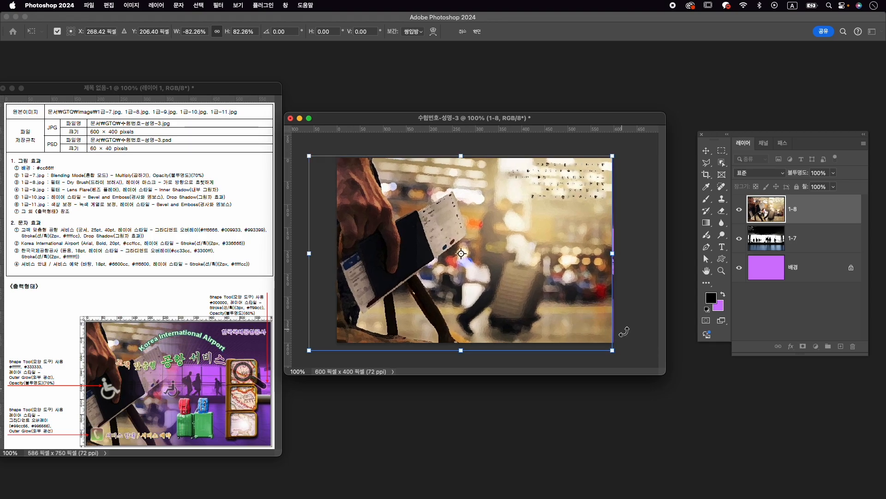
left_click_drag(612, 350, 627, 368)
left_click_drag(568, 294, 554, 294)
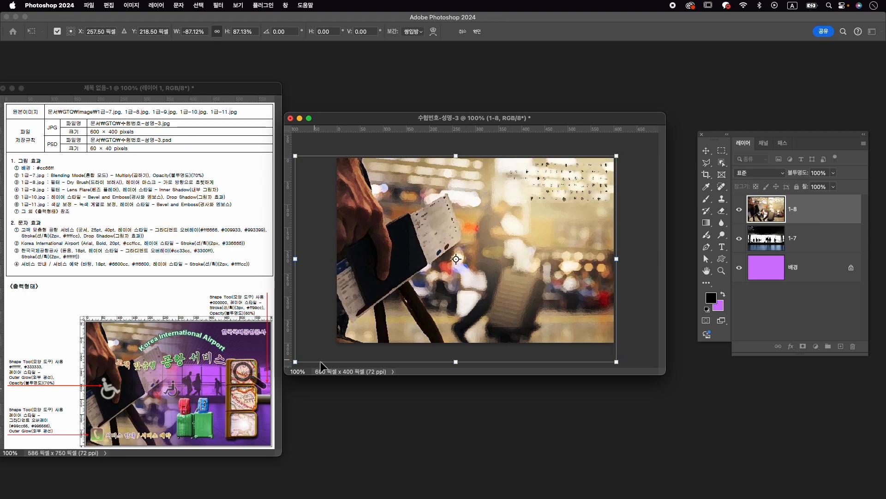
double_click(614, 352)
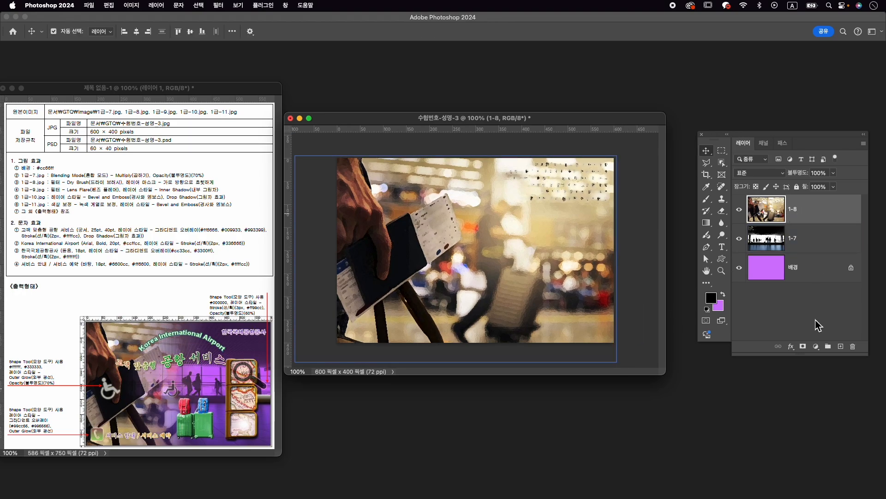
- Add a layer mask to layer 1-8 and fade the photo out horizontally toward the right with a linear gradient
left_click(803, 346)
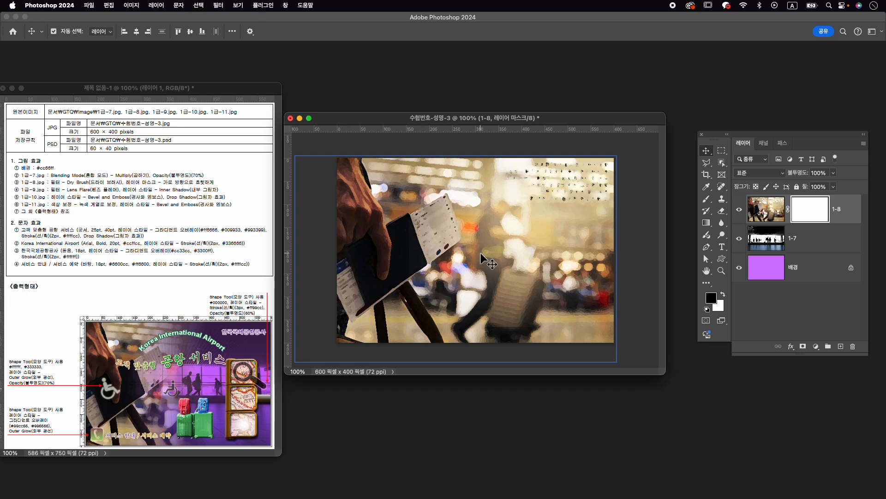
key("g")
left_click_drag(417, 238, 517, 236)
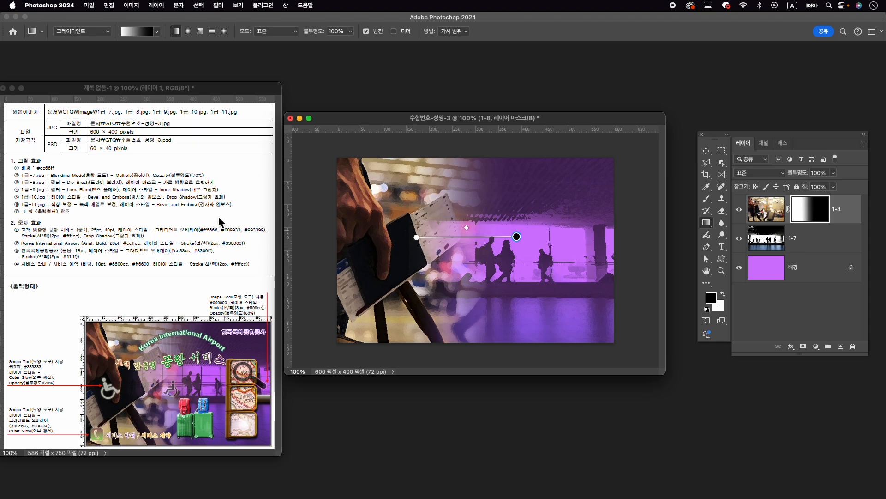
key("v")
- Open the source map photo 1급-9.jpg and place its window over the composition
key("super+o")
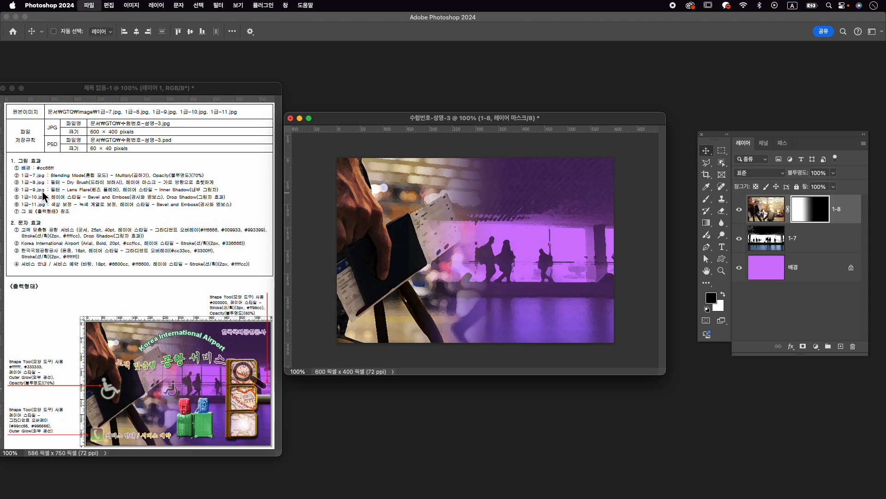
left_click(547, 200)
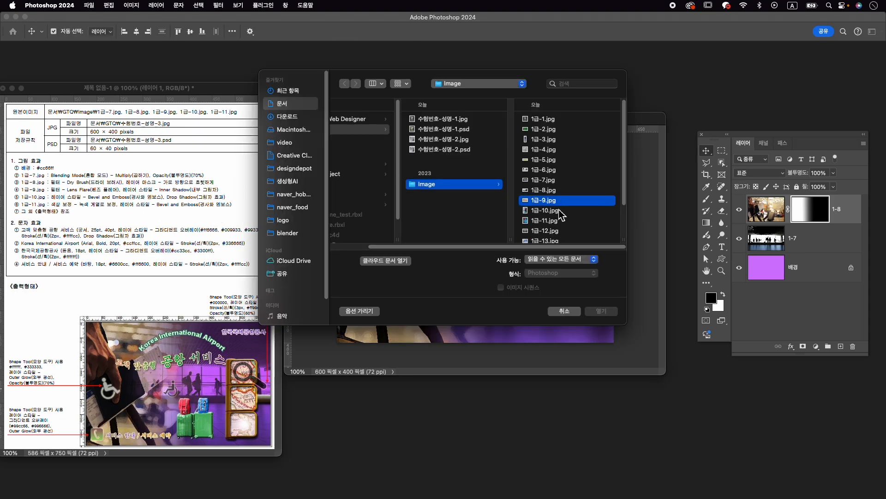
left_click(611, 311)
left_click_drag(208, 77, 431, 77)
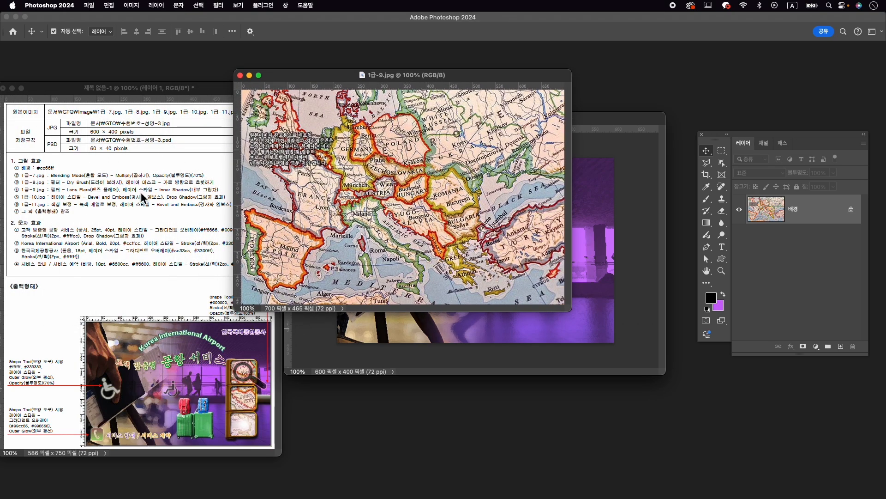
- Apply a Lens Flare to the map photo at 100% brightness with the 50-300mm zoom lens type
left_click(219, 5)
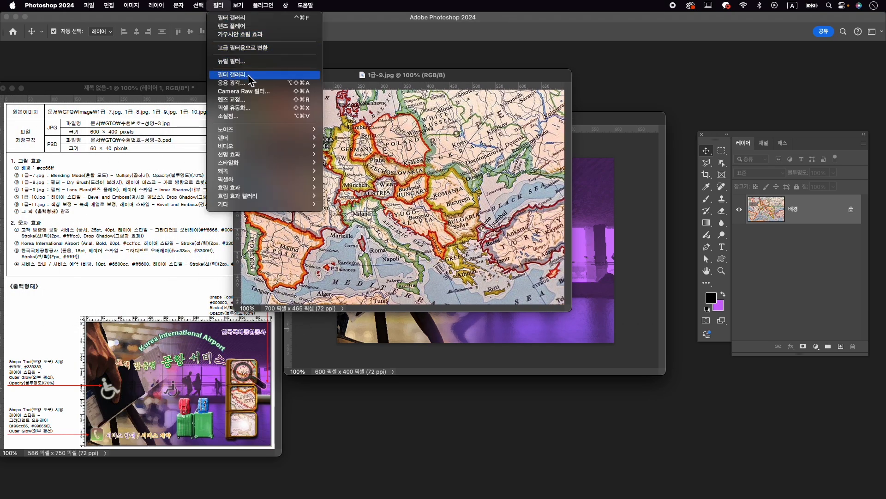
mouse_move(279, 136)
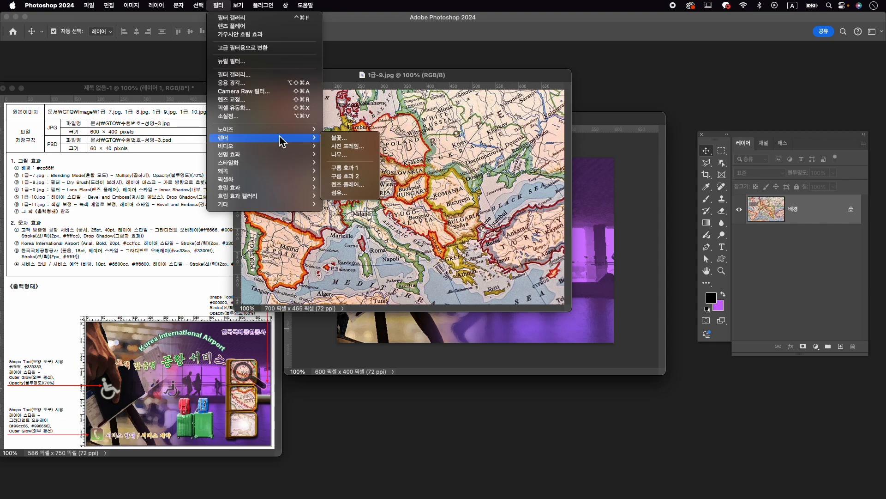
left_click(345, 184)
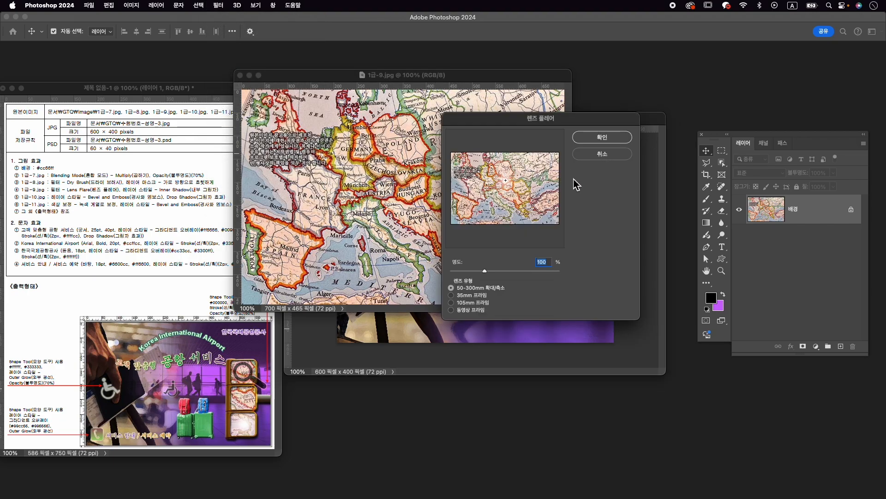
left_click(603, 137)
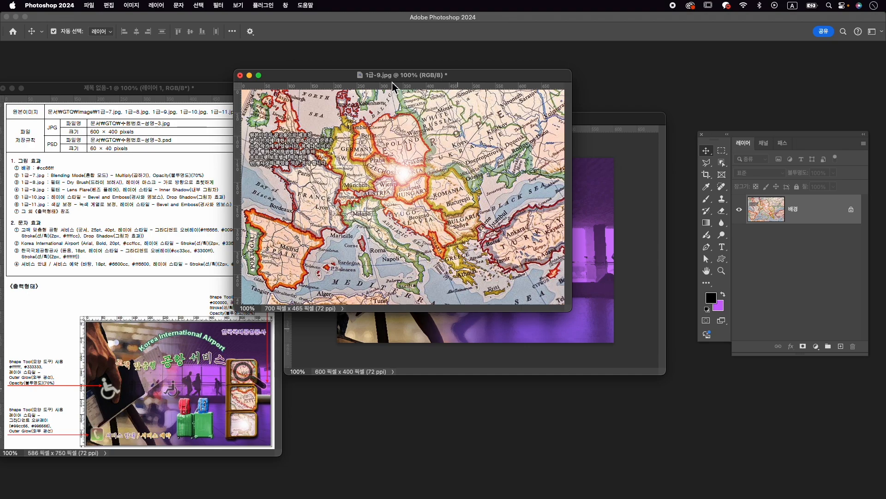
- Copy the lens-flared map into the 수험번호-성명-3 document and close 1급-9.jpg without saving
left_click_drag(386, 82, 352, 92)
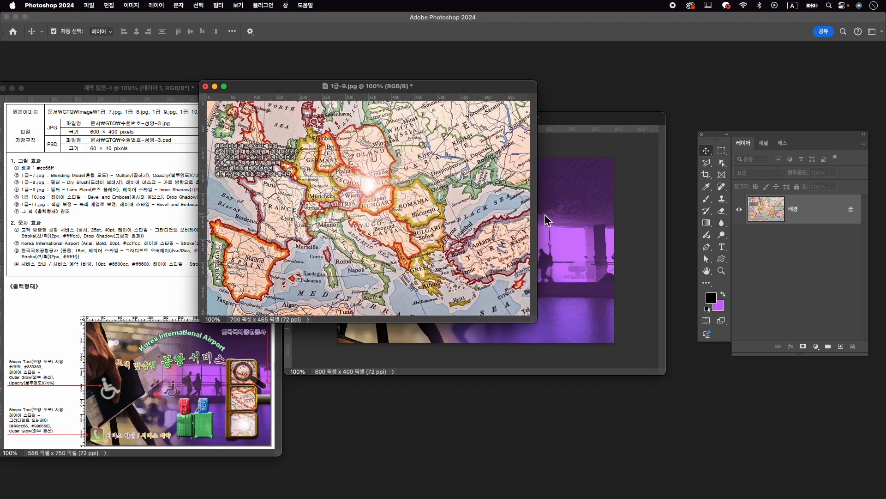
left_click_drag(546, 220, 545, 220)
left_click(205, 86)
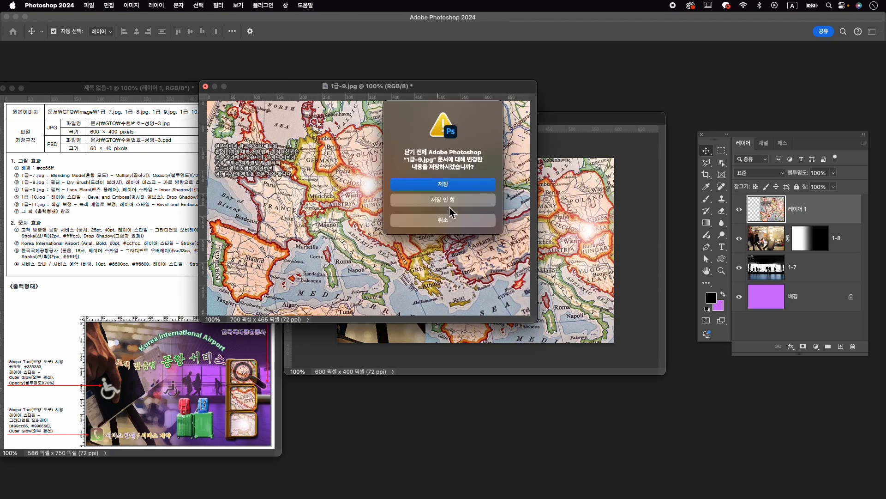
left_click(449, 205)
- Rename the map photo's layer as 1-9
double_click(799, 209)
type("1-9")
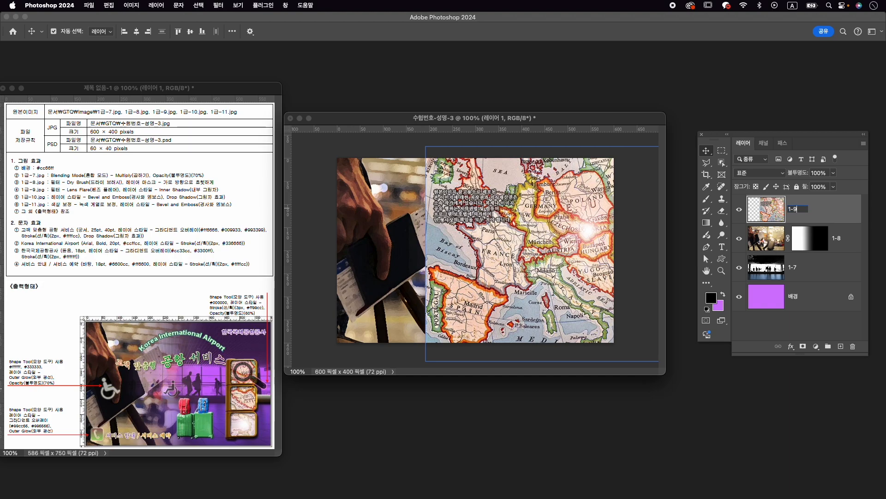
key("Return")
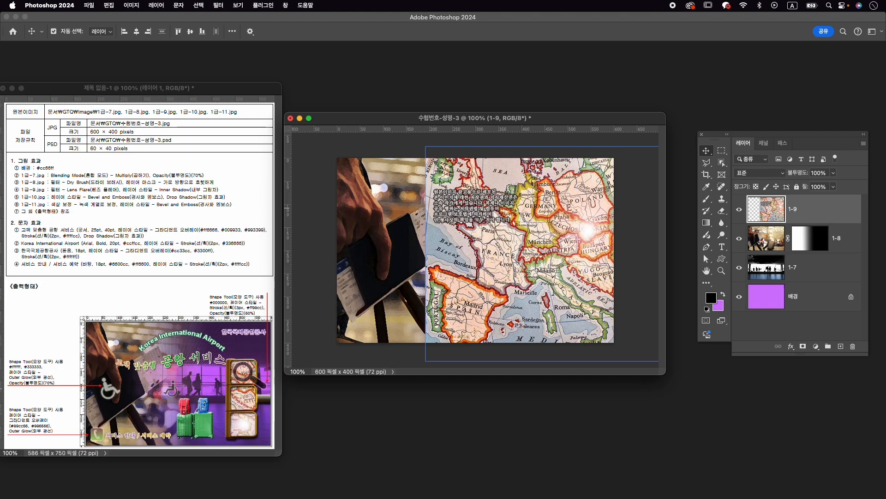
- Scale layer 1-9 down to about 64%, position it over the right half of the canvas, and hide the layer
key("super+t")
left_click_drag(432, 149, 490, 188)
left_click_drag(565, 238, 536, 247)
key("Return")
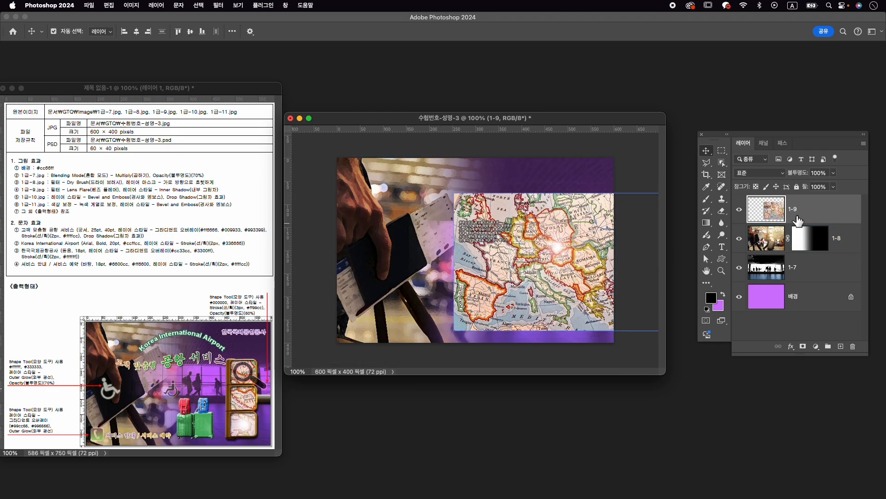
left_click(740, 210)
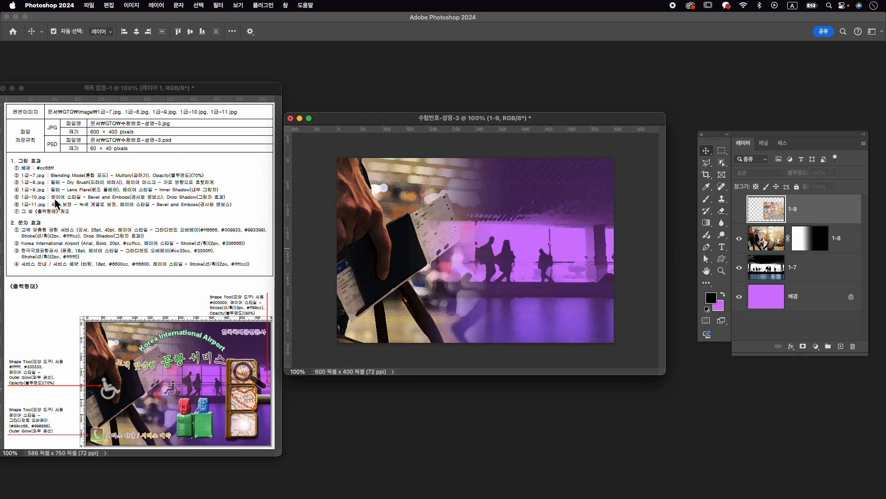
- Open the traffic light photo 1급-10.jpg and place its window over the composition
key("super+o")
left_click(544, 210)
left_click(603, 312)
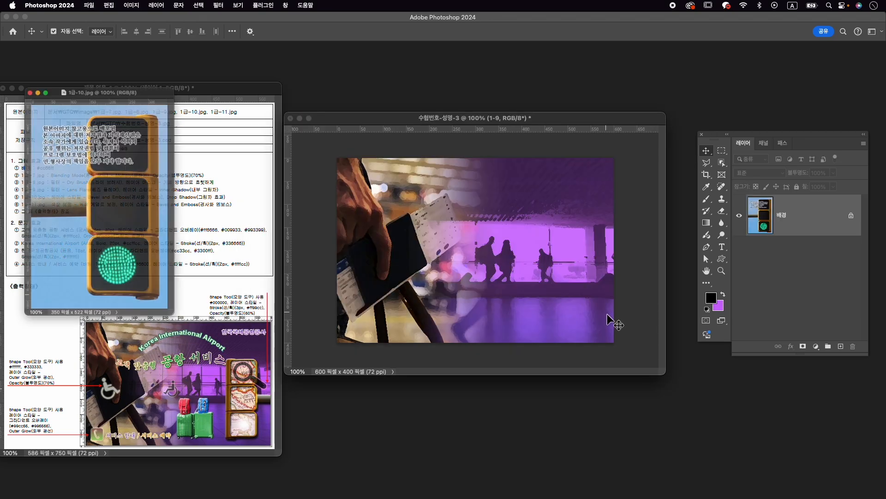
left_click_drag(109, 77, 423, 77)
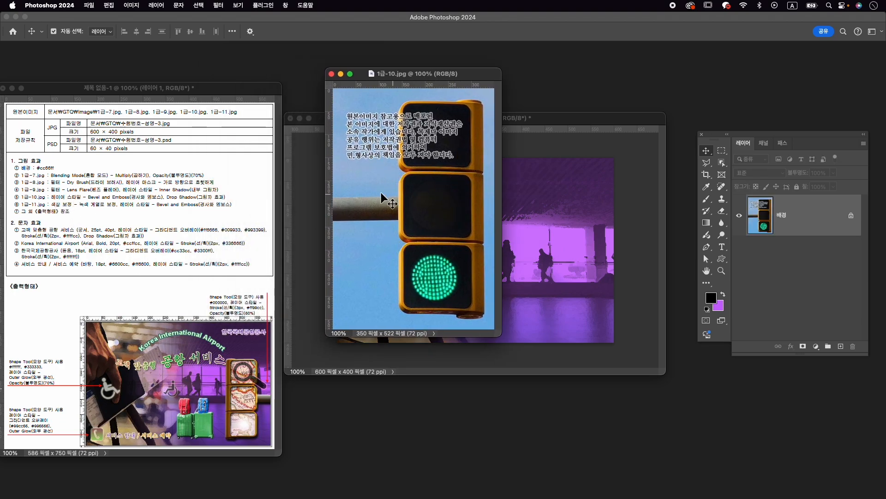
- Make an Object Selection around the traffic light in 1급-10.jpg and subtract the sky from it with the Quick Selection tool
left_click(721, 162)
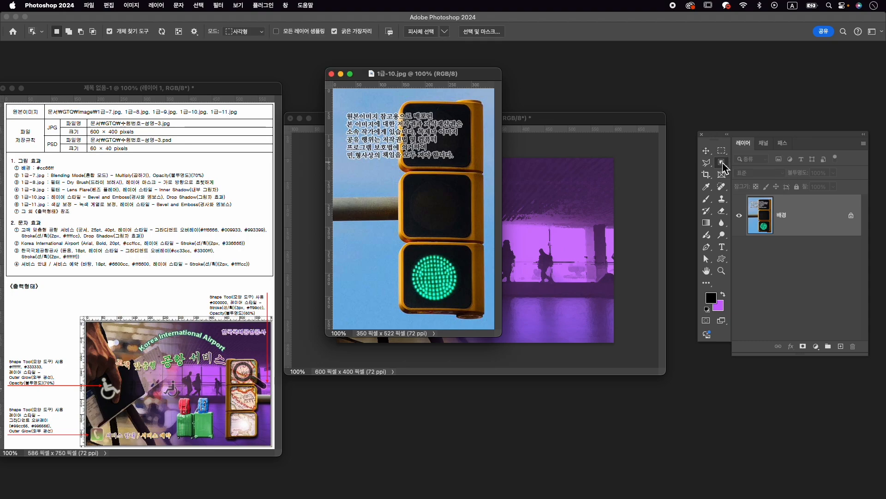
left_click_drag(355, 308, 507, 88)
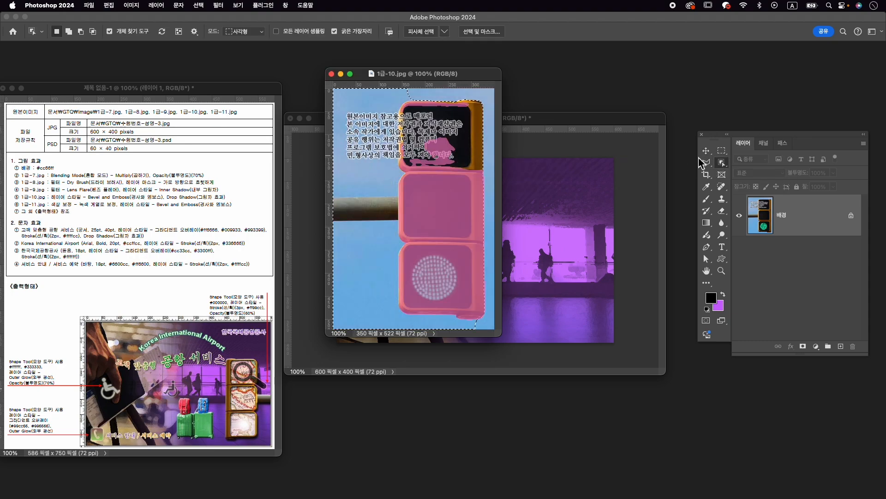
right_click(722, 163)
left_click(744, 173)
mouse_move(374, 103)
left_mouse_down()
mouse_move(368, 174)
mouse_move(364, 166)
mouse_move(386, 120)
mouse_move(389, 160)
mouse_move(356, 161)
mouse_move(376, 261)
mouse_move(374, 317)
mouse_move(408, 329)
left_mouse_up()
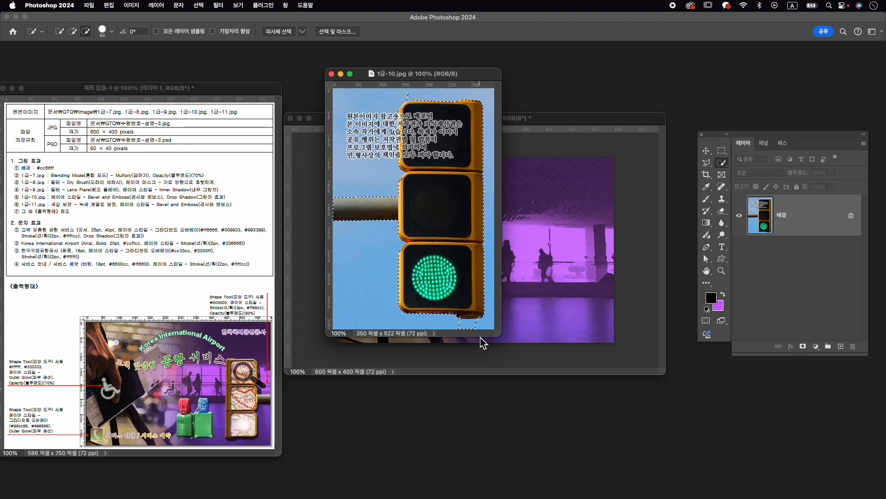
- Reduce the Quick Selection brush to 10 px and subtract the leftover sky patches around the traffic light
key("bracketleft")
key("bracketleft")
key("bracketleft")
key("bracketleft")
key("bracketleft")
left_click_drag(478, 328, 453, 328)
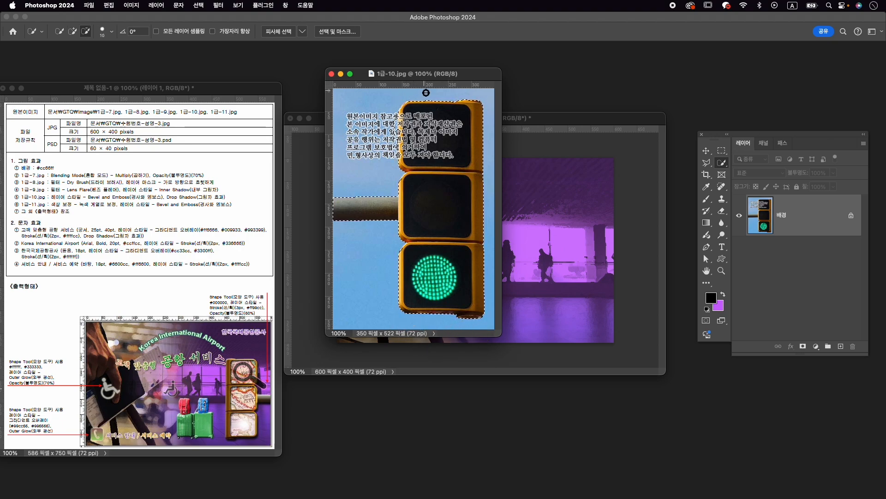
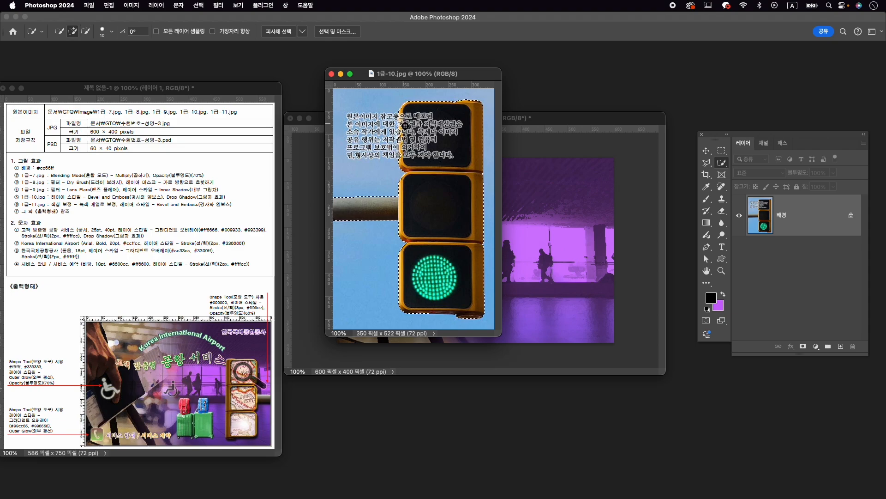
- Subtract the last stray areas from the traffic light selection in 1급-10.jpg and turn the selection into a layer mask
key("alt")
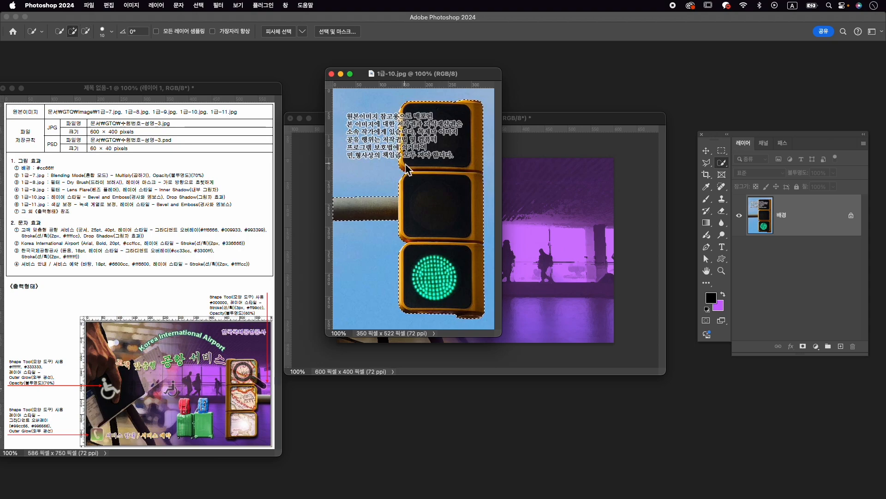
key("alt")
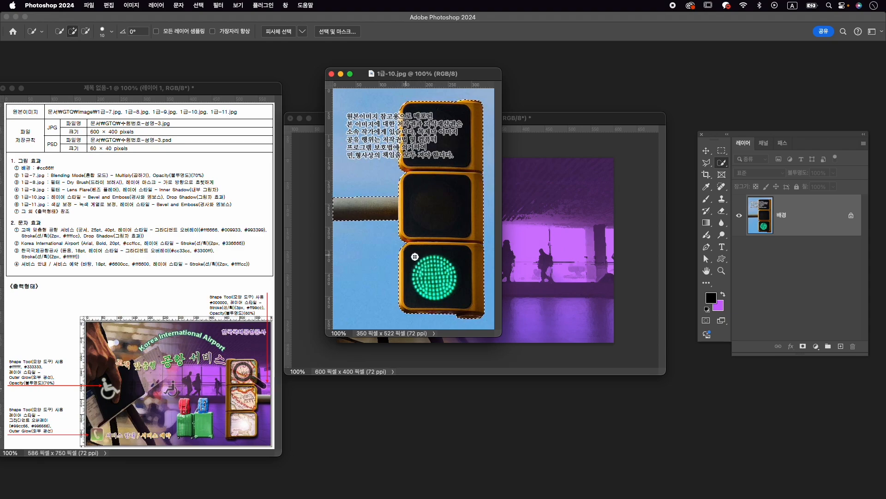
left_click(804, 346)
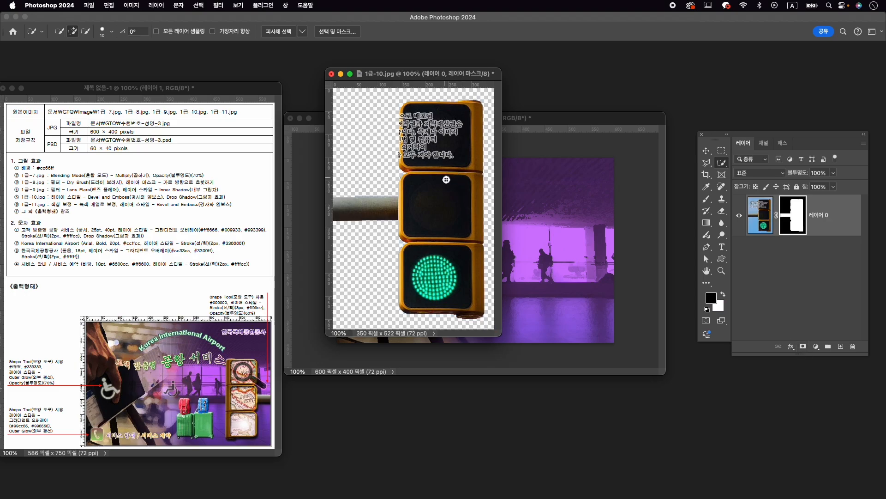
- Copy the masked traffic light into the 수험번호-성명-3 composition and close 1급-10.jpg
key("v")
left_click_drag(469, 198, 595, 274)
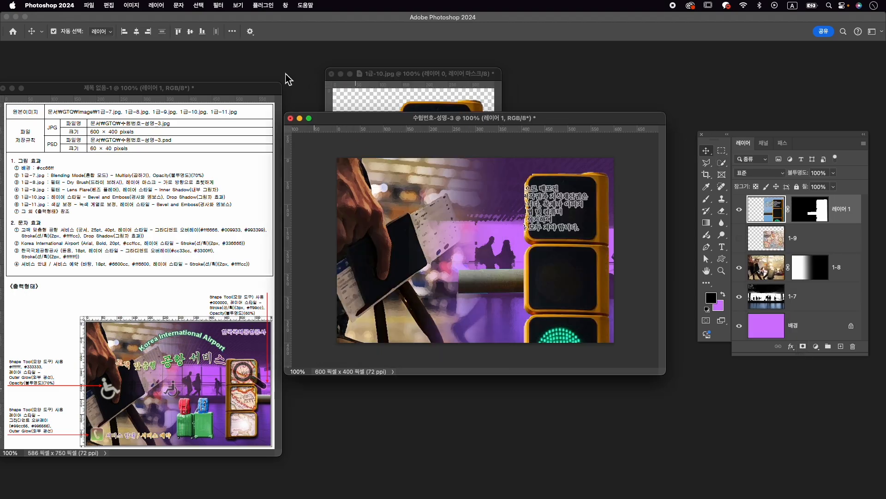
left_click(332, 74)
left_click(455, 200)
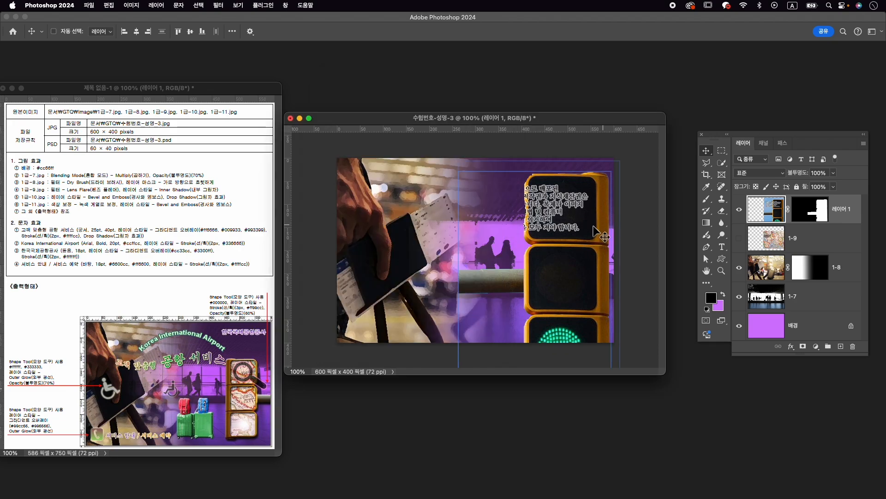
- Flip the traffic light horizontally, scale it to about 61%, and place it near the lower-right corner of the canvas
key("super+t")
right_click(512, 211)
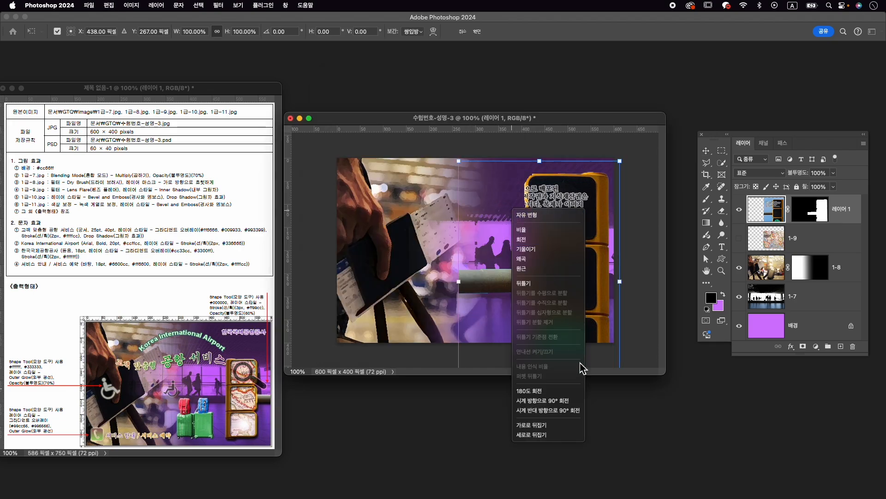
left_click(570, 425)
left_click_drag(538, 213, 565, 196)
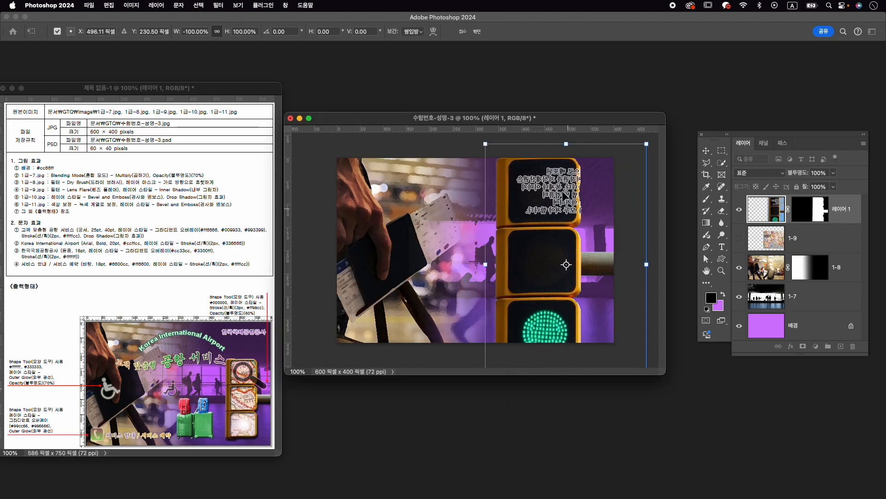
left_click_drag(485, 143, 521, 194)
left_click_drag(547, 238, 558, 249)
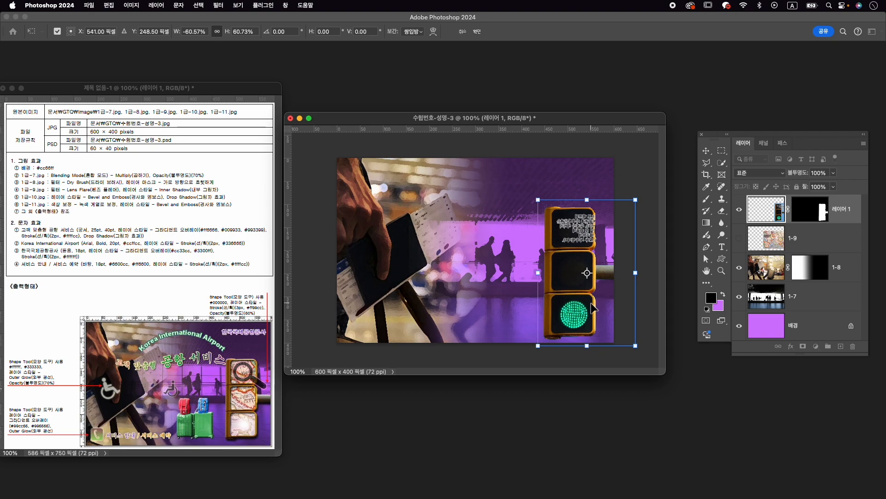
key("Return")
- Rename the traffic light layer as 1-10
double_click(849, 209)
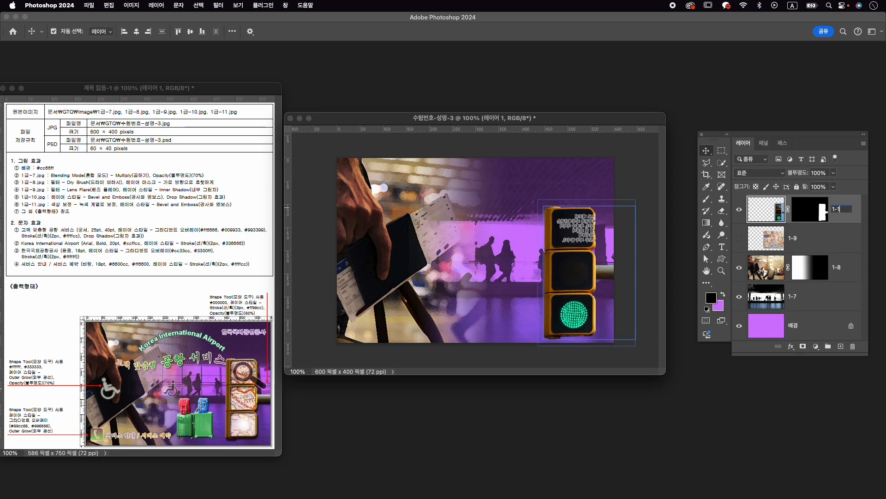
type("1-10")
key("Return")
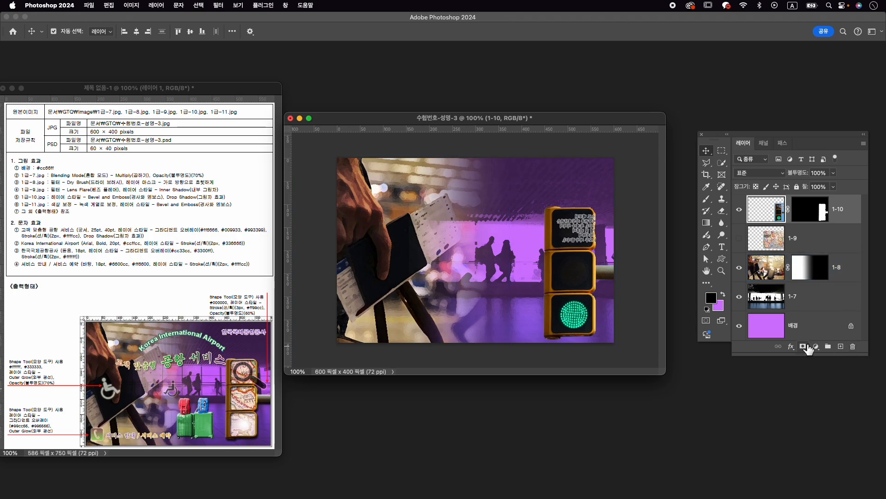
- Apply Bevel and Emboss and Drop Shadow styles to layer 1-10, and move layer 1-9 above it
left_click(791, 346)
left_click(821, 372)
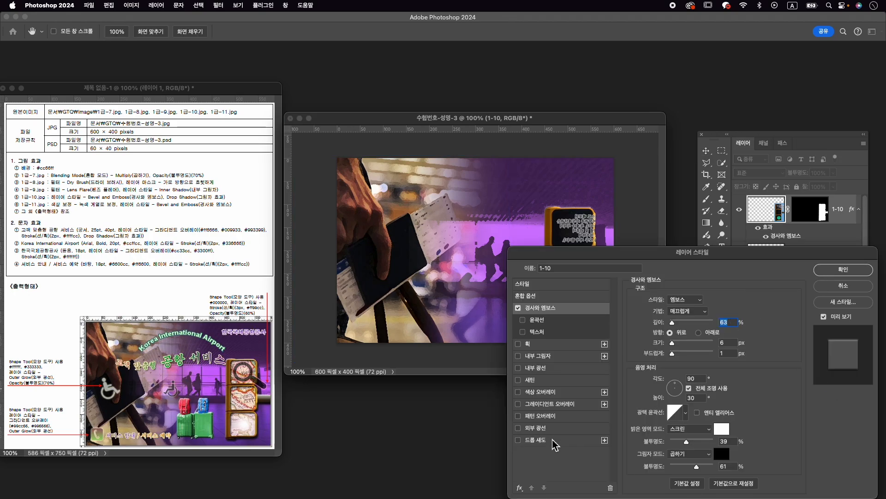
left_click(553, 441)
left_click(840, 272)
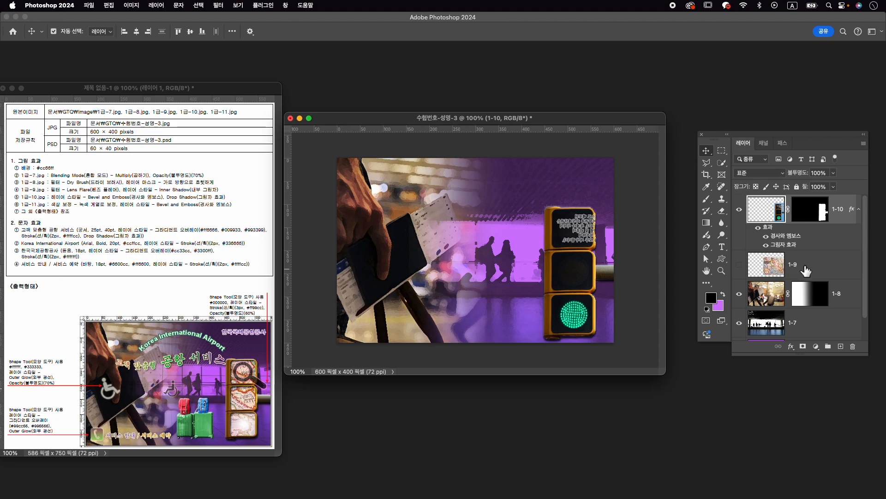
left_click_drag(805, 266, 805, 196)
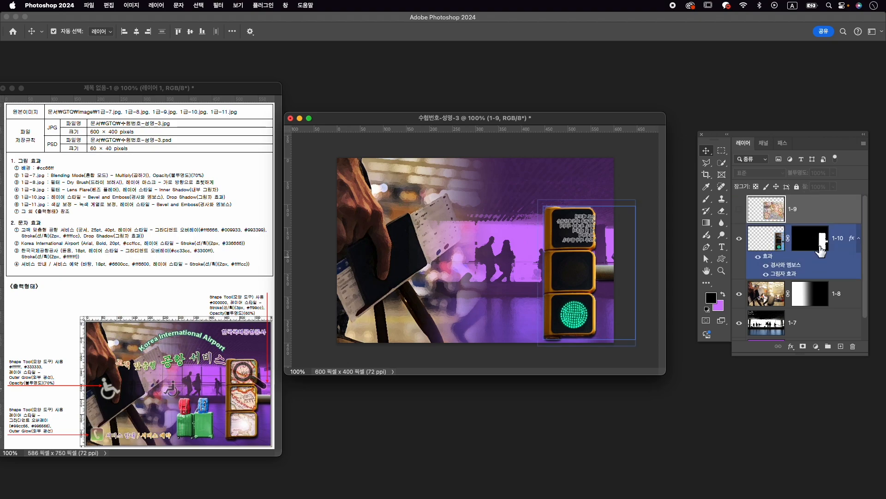
- Select the three dark lamp panels of the traffic light on layer 1-10 with the Quick Selection tool
left_click(848, 241)
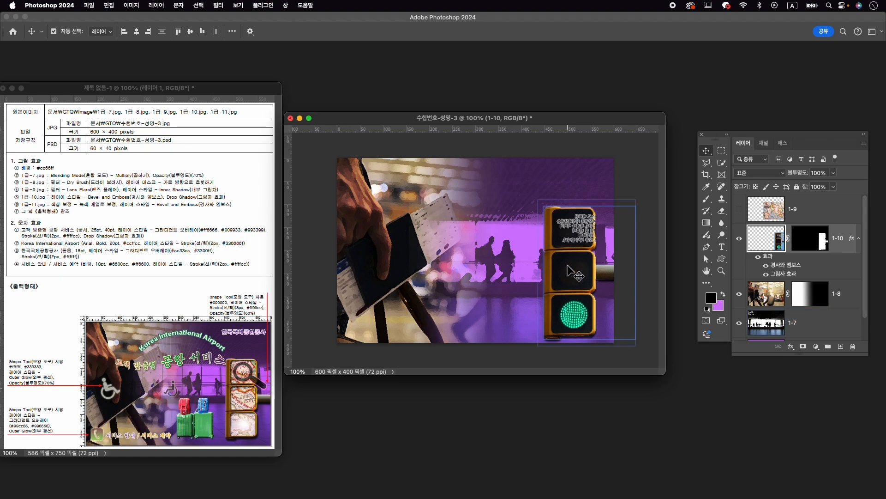
left_click(721, 159)
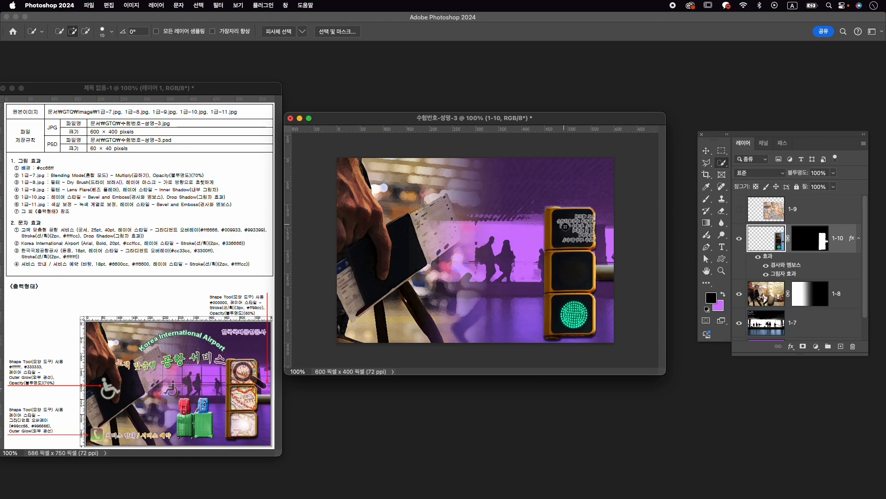
scroll(570, 251, "up", 5)
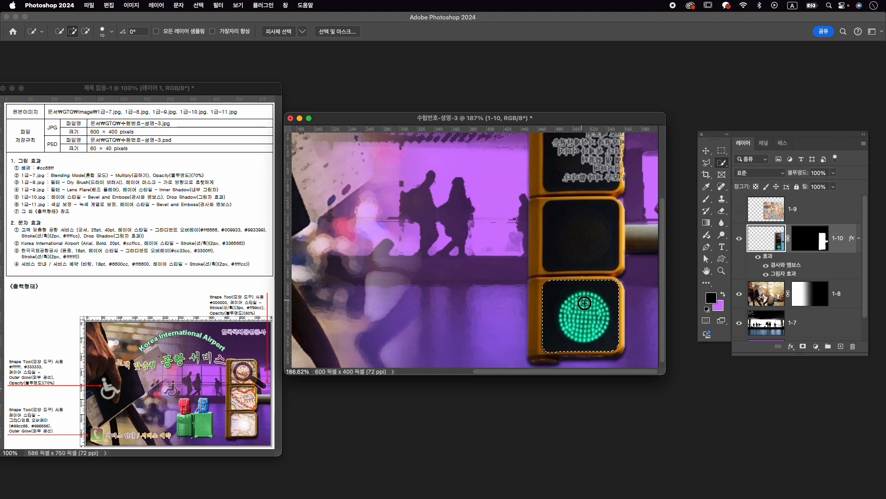
key("v")
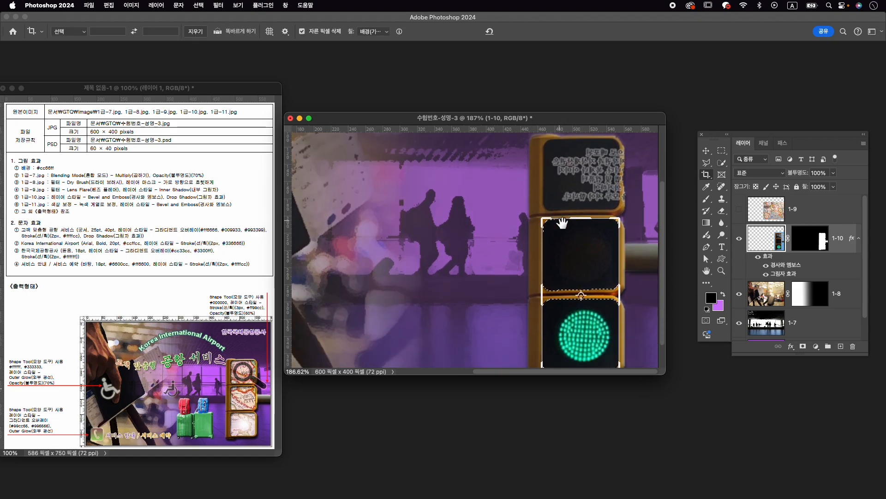
left_click_drag(594, 186, 593, 236)
key("w")
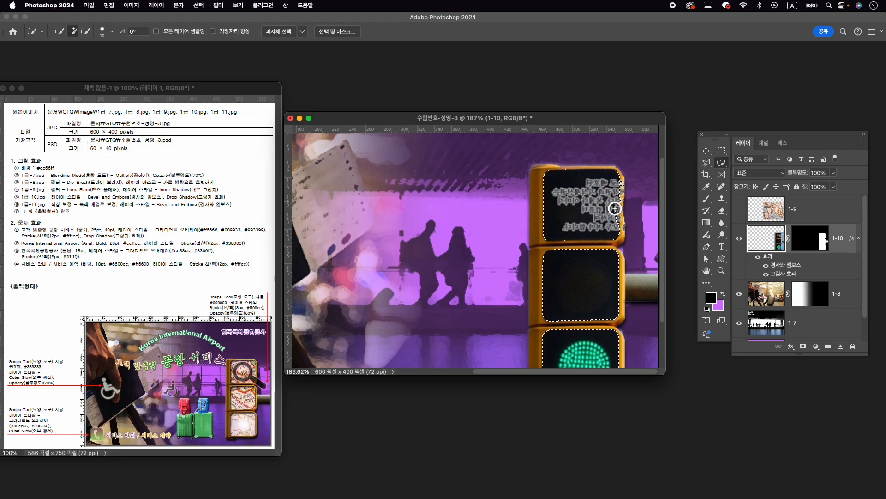
- Subtract the spilled parts from the selection along the right edge of the upper lamp panel
key("alt")
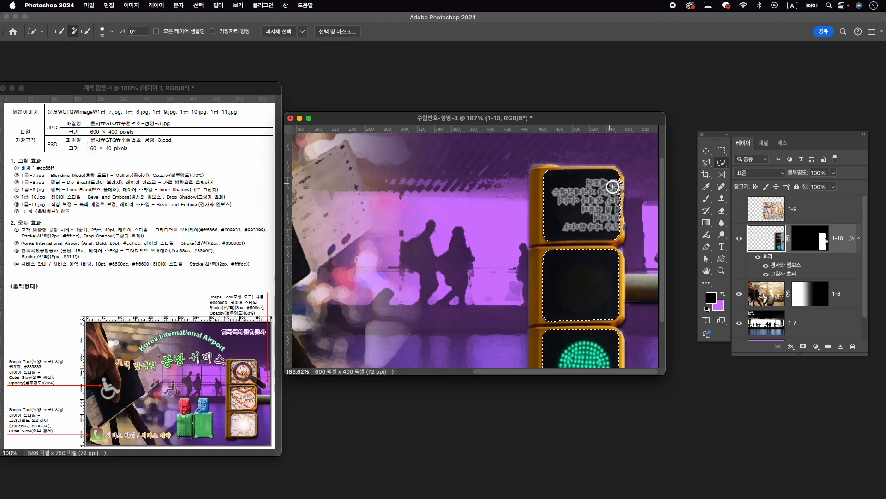
key("alt")
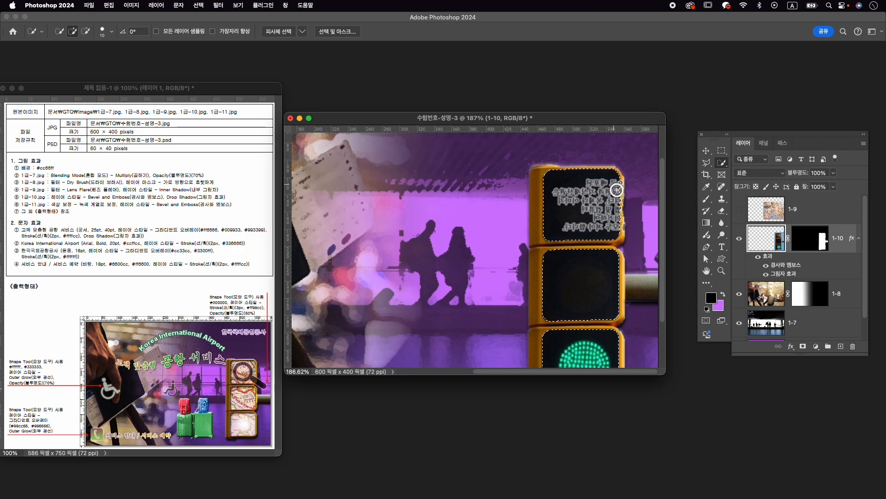
key("alt")
scroll(572, 245, "down", 5)
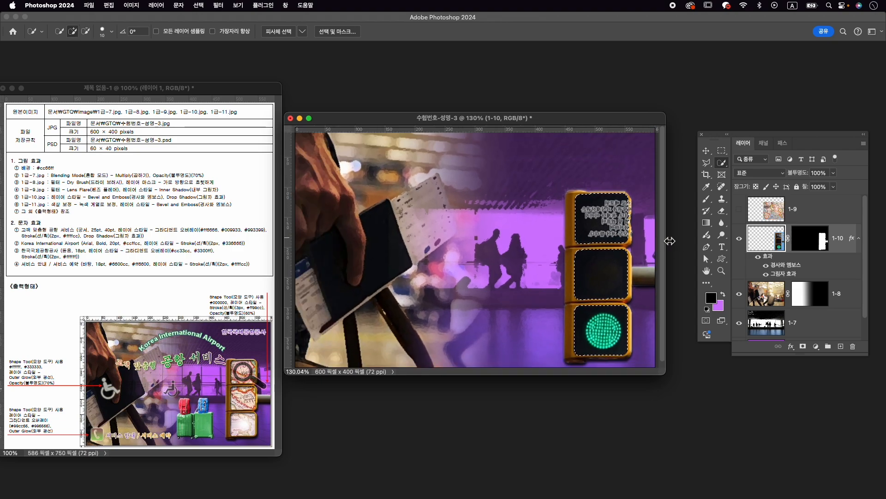
- Add a new layer above 1-10, fill the selected lamp panels with the purple background color, and deselect
scroll(595, 242, "down", 4)
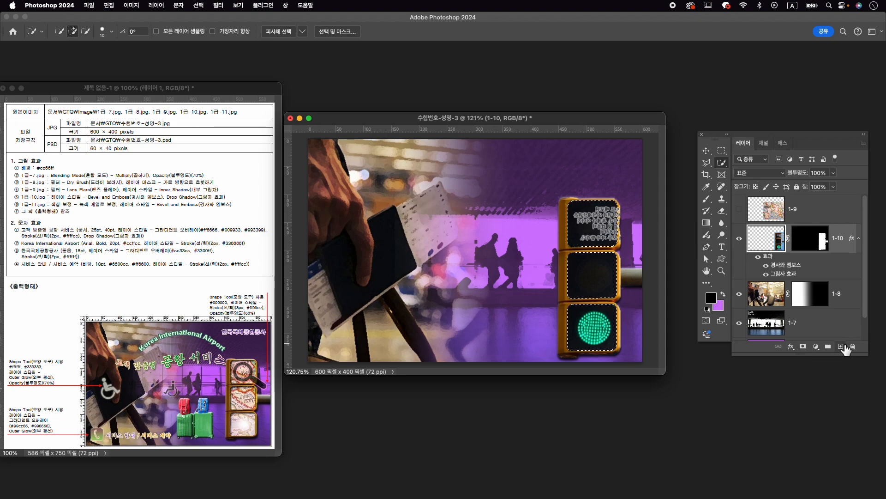
left_click(841, 346)
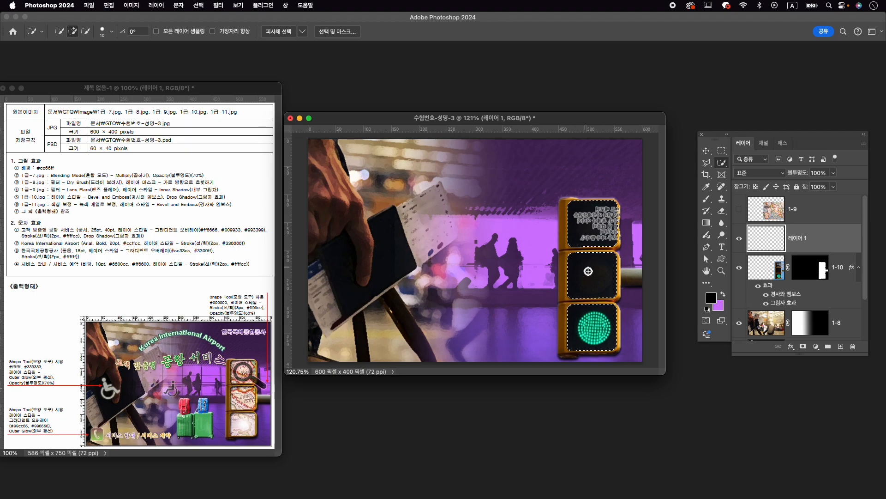
left_click(115, 3)
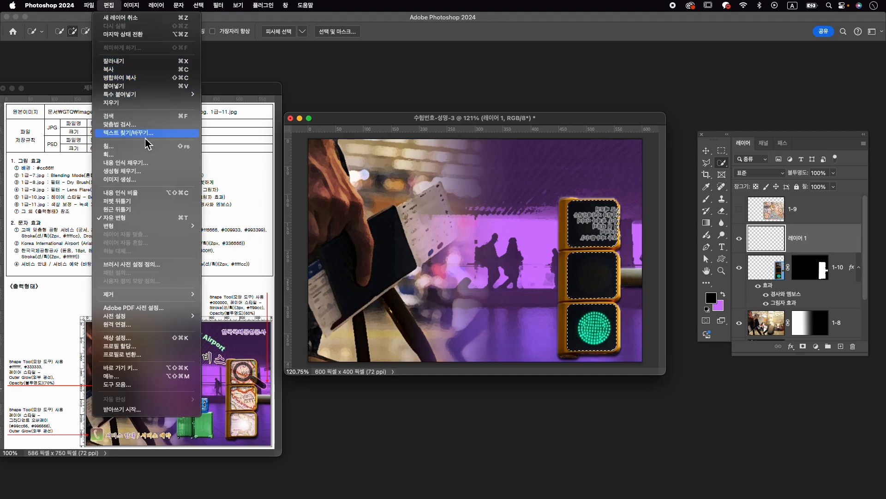
left_click(149, 152)
left_click(534, 152)
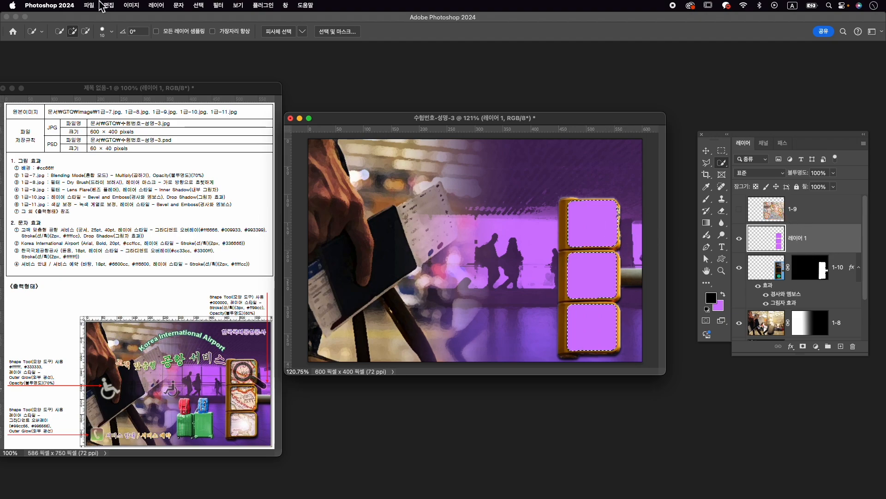
left_click(218, 5)
mouse_move(199, 5)
left_click(204, 27)
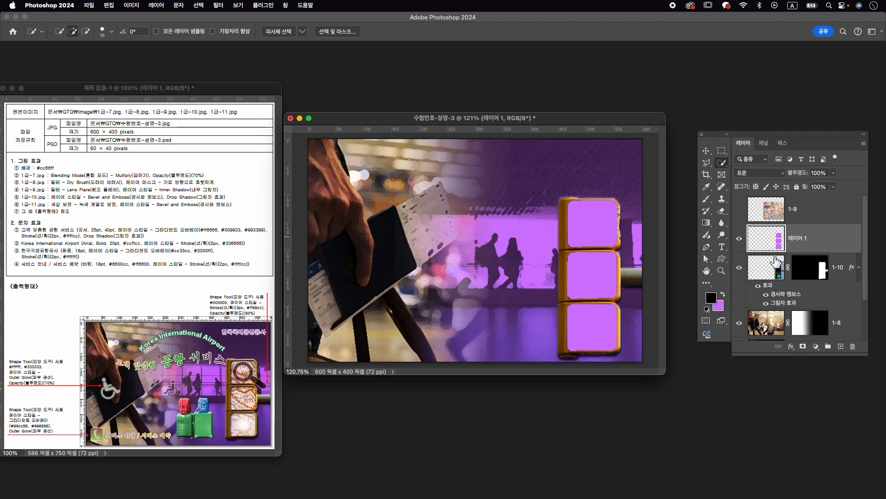
- Hide the layer with the purple panel fills and make the layer mask of 1-10 active for editing
left_click(740, 239)
left_click(820, 271)
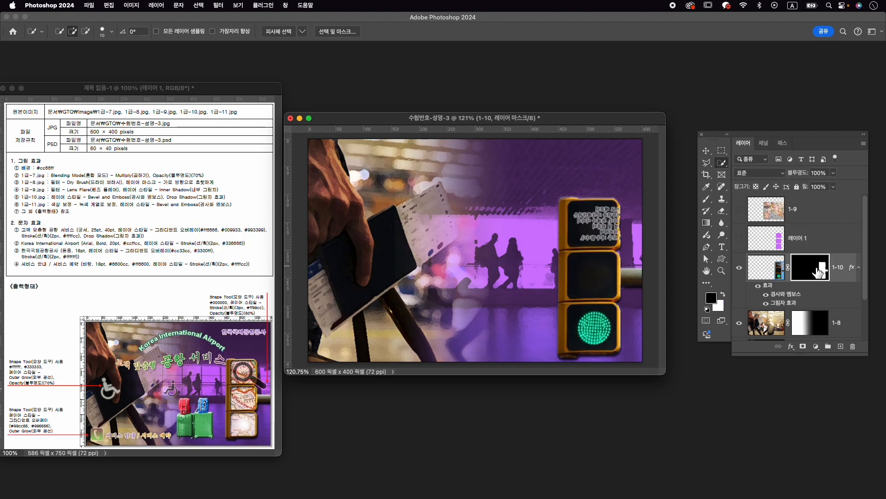
scroll(615, 242, "up", 5)
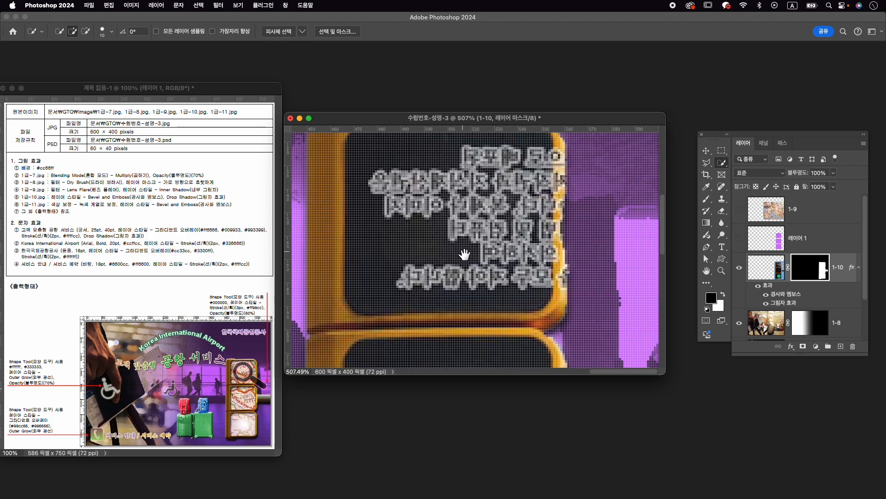
key("bracketleft")
key("bracketleft")
key("bracketleft")
key("bracketleft")
key("bracketleft")
key("bracketleft")
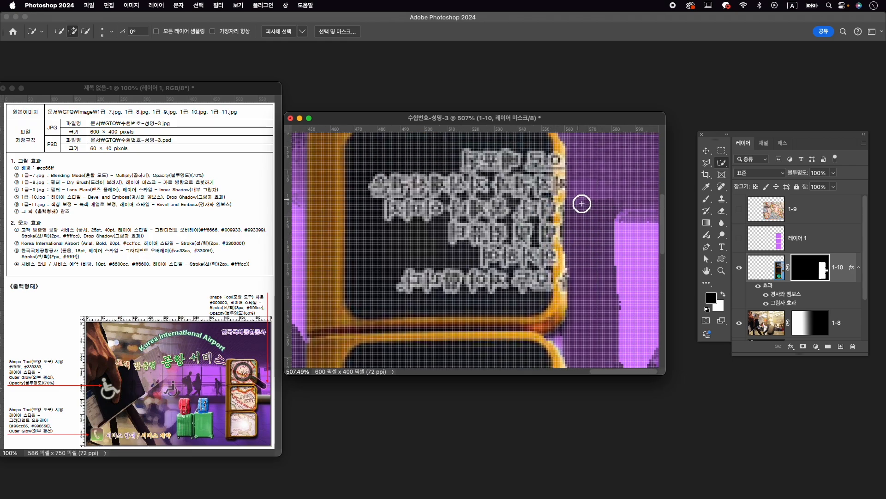
scroll(565, 221, "up", 2)
- Paint white on the 1-10 mask with a small brush to restore the frame's jagged right edge beside the upper lamp panel
key("b")
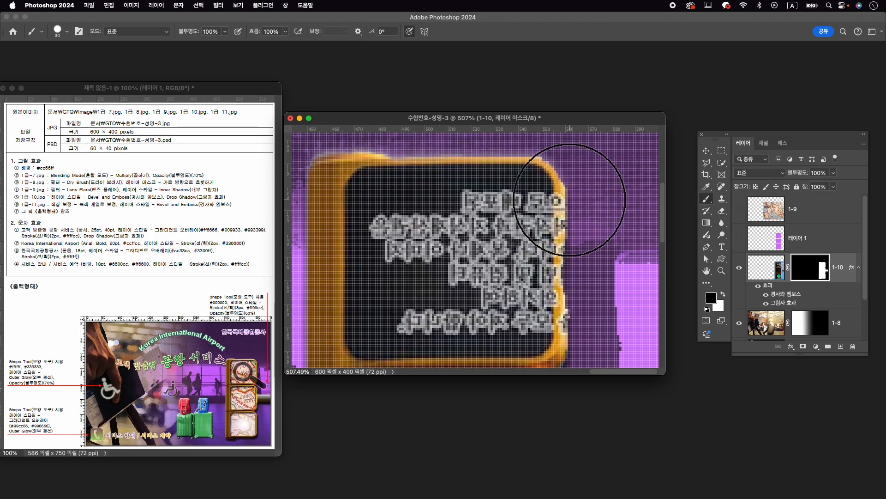
key("bracketleft")
key("bracketleft")
key("bracketleft")
key("bracketleft")
key("bracketleft")
key("bracketleft")
key("bracketleft")
key("bracketleft")
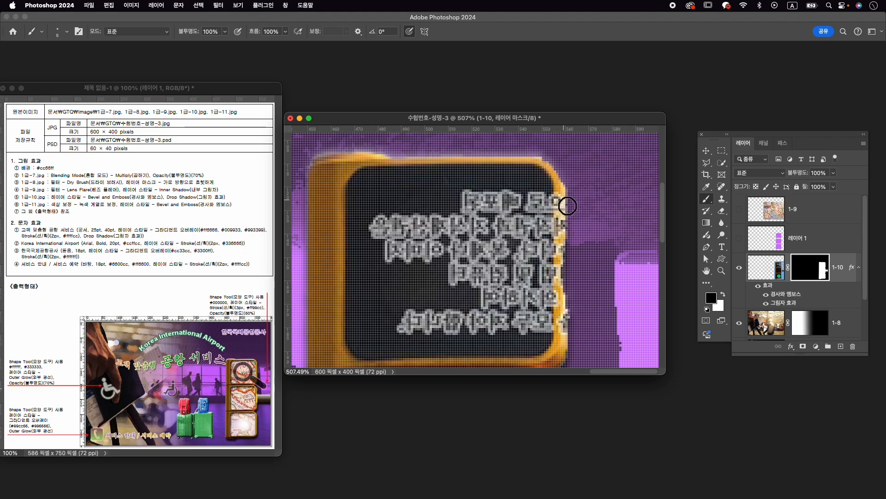
left_click(723, 295)
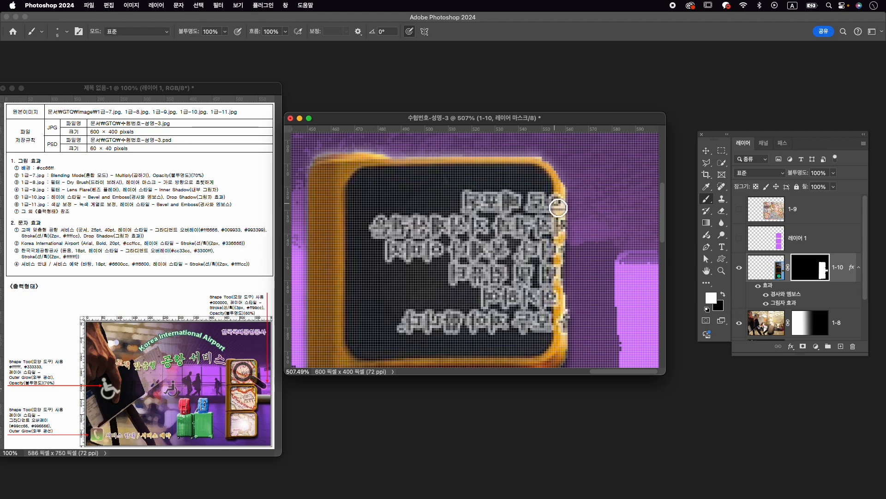
mouse_move(564, 240)
left_mouse_down()
mouse_move(569, 342)
mouse_move(567, 194)
mouse_move(572, 245)
mouse_move(573, 232)
mouse_move(565, 177)
mouse_move(548, 166)
mouse_move(572, 210)
mouse_move(561, 160)
left_mouse_up()
key("super+z")
key("super+z")
key("x")
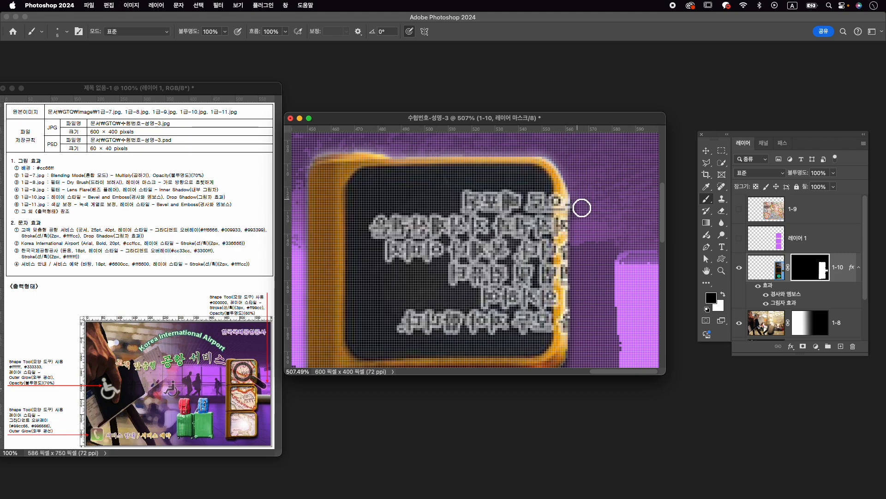
scroll(614, 206, "down", 4)
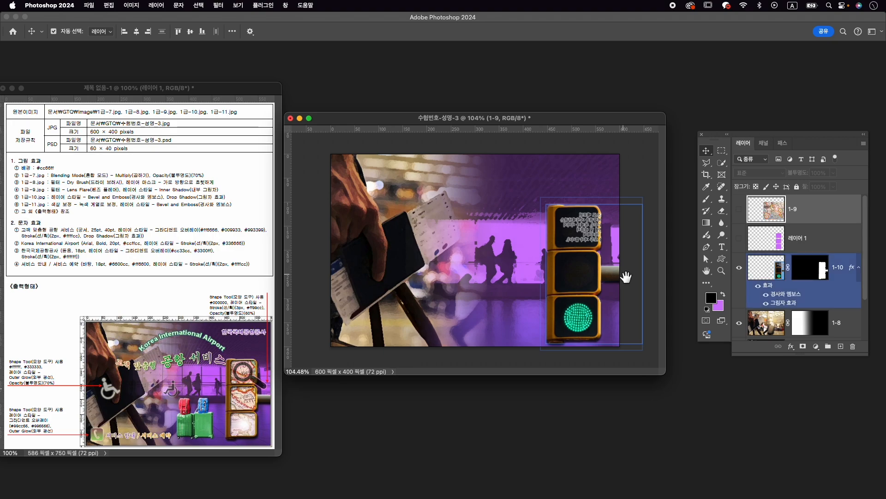
scroll(624, 280, "up", 1)
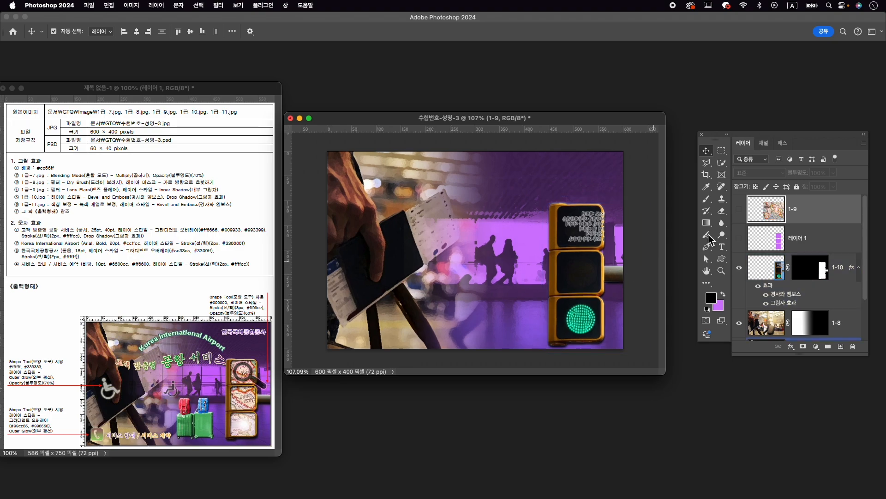
- Show the 1-9 map layer and set its opacity to 78% so the lamp panels beneath can be seen
left_click(740, 210)
mouse_move(801, 177)
left_mouse_down()
mouse_move(766, 180)
mouse_move(813, 174)
left_mouse_up()
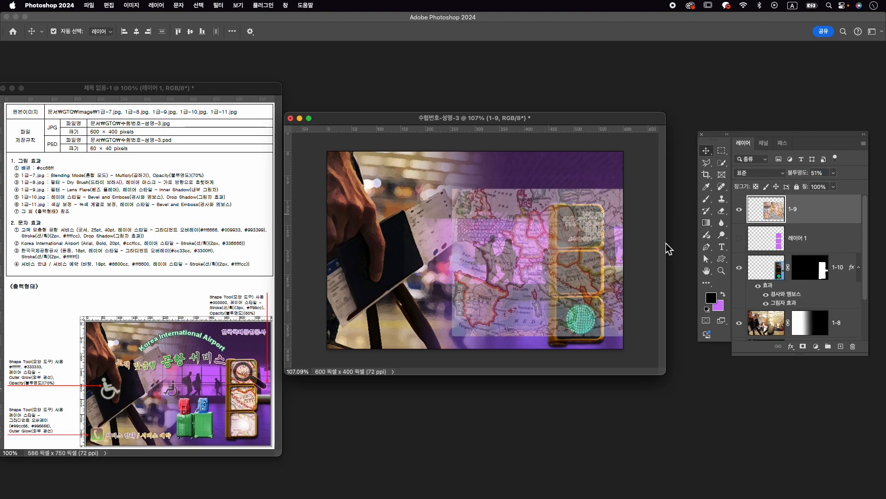
key("7")
key("8")
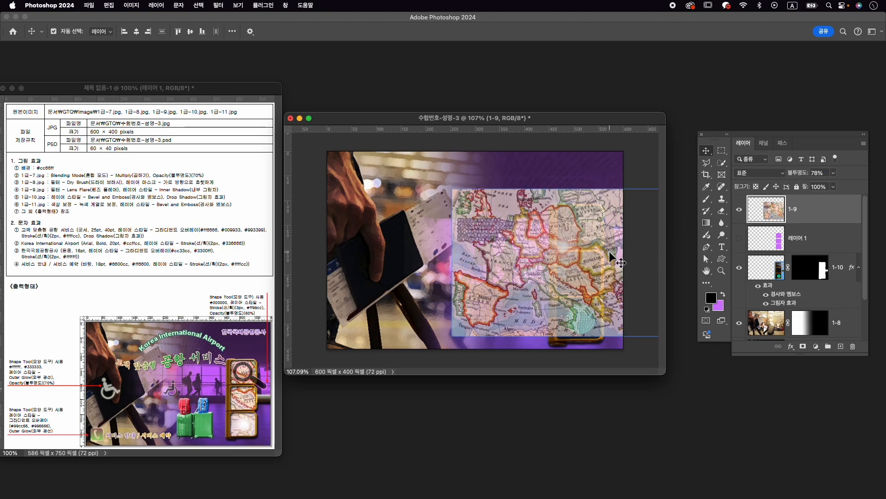
- Free-transform the 1-9 map, moving and stretching it to cover all three lamp panels
key("super+t")
mouse_move(610, 258)
left_mouse_down()
mouse_move(616, 265)
mouse_move(625, 255)
left_mouse_up()
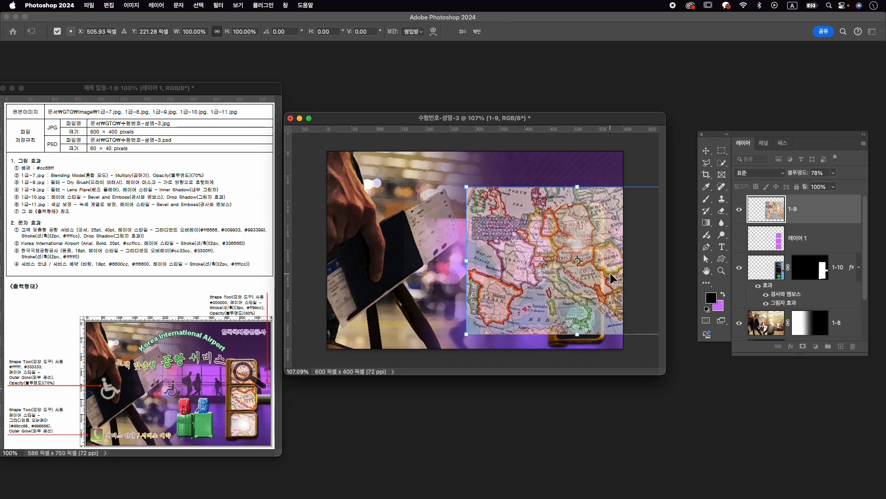
left_click_drag(610, 273, 605, 271)
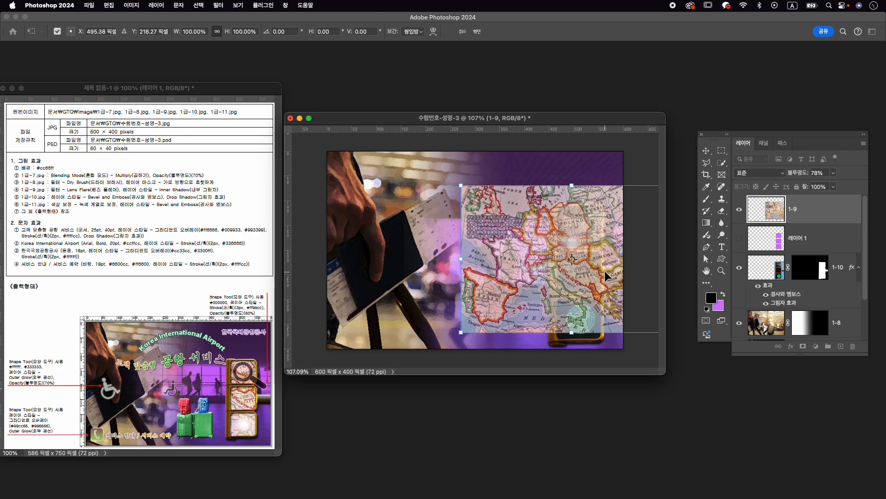
left_click_drag(573, 342, 578, 352)
left_click_drag(599, 296, 602, 294)
left_click_drag(803, 183, 621, 271)
left_click_drag(577, 180, 579, 183)
left_click_drag(579, 352, 579, 349)
- Nudge the transformed map slightly left and up, apply the transform, and set the 1-9 layer's opacity to 100%
key("Left")
key("Left")
key("Left")
key("Up")
key("Up")
key("Up")
key("Up")
key("Return")
left_click_drag(797, 174, 866, 176)
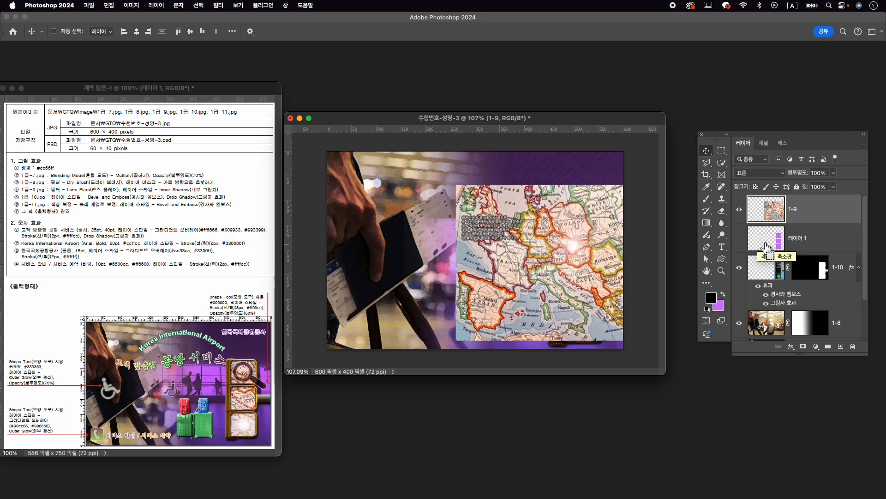
- Mask the 1-9 map with a selection loaded from the purple panel fills and add an Inner Shadow effect with its preset values
left_click(775, 244, "super")
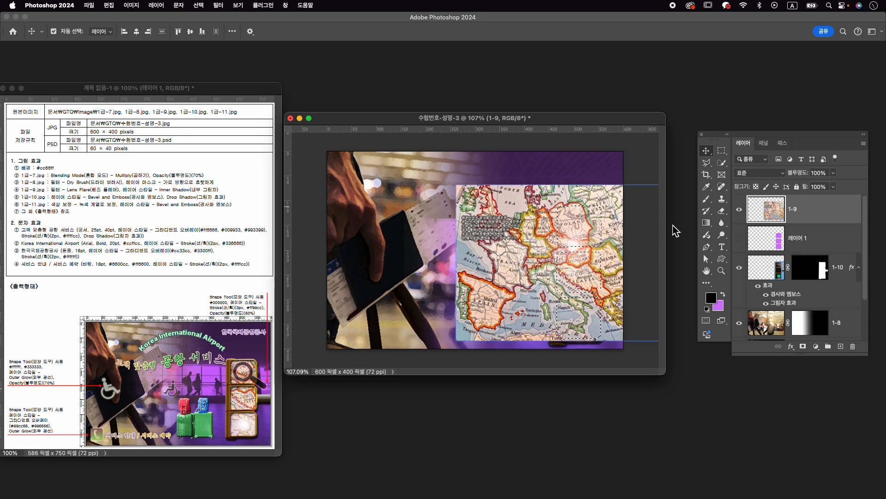
left_click(803, 346)
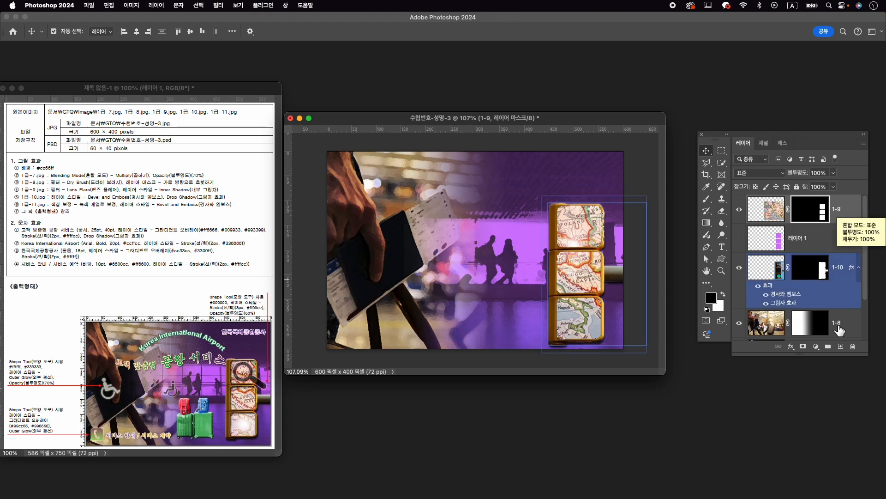
left_click(791, 347)
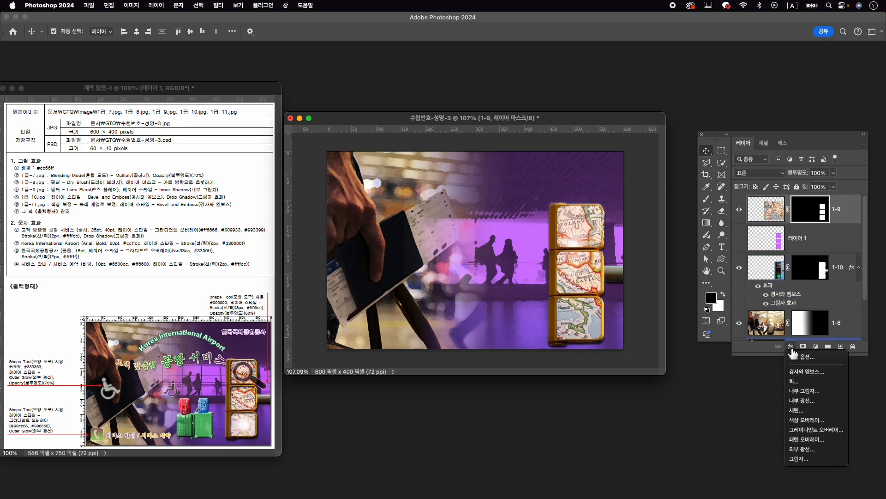
left_click(830, 392)
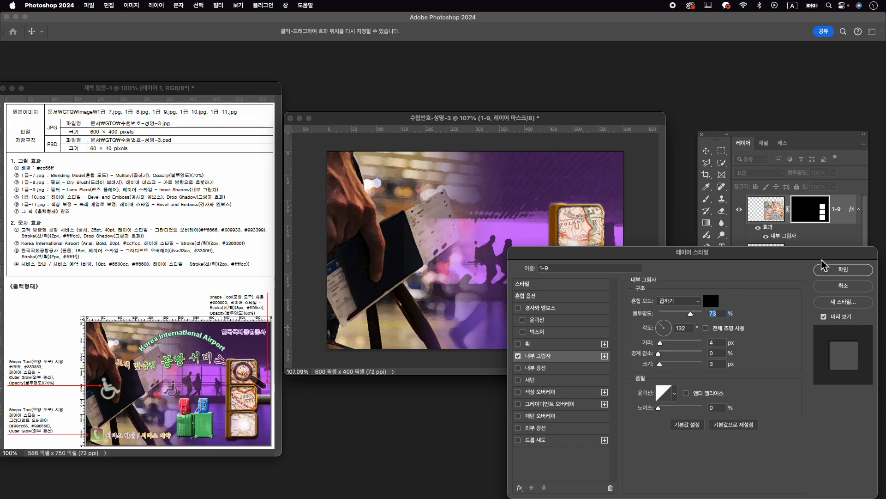
left_click(844, 270)
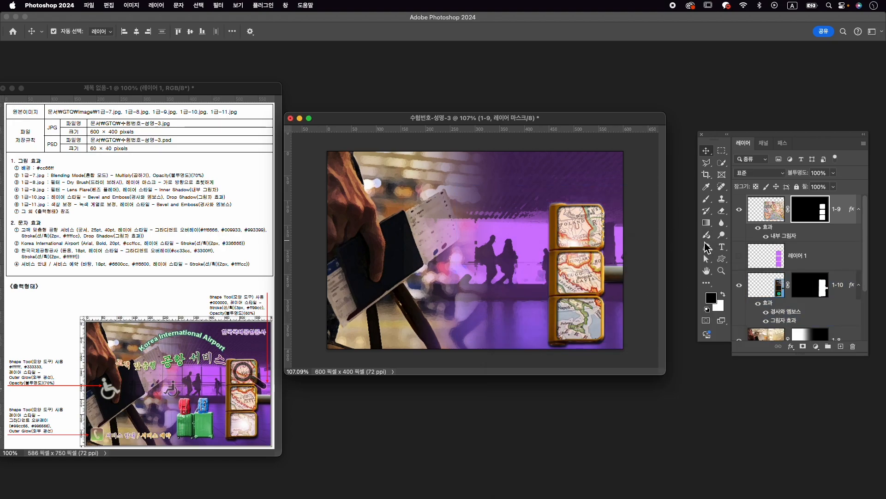
- Delete the hidden layer that holds the purple panel fills
left_click(820, 260)
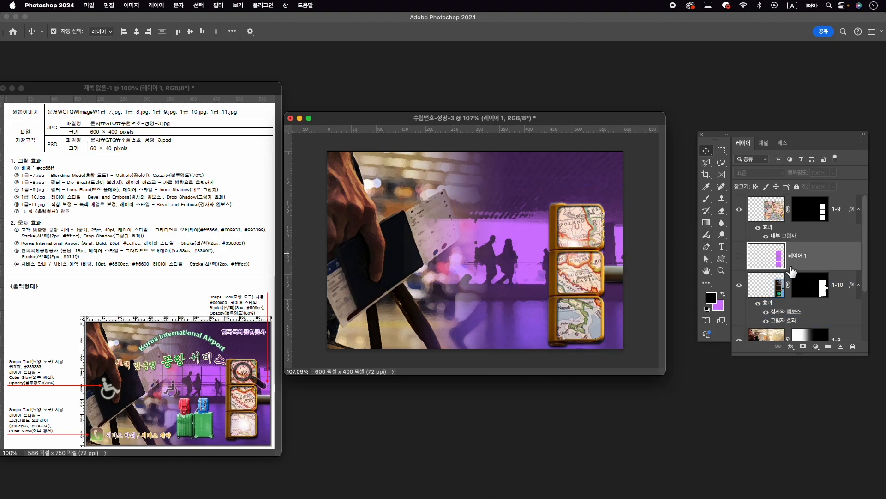
key("BackSpace")
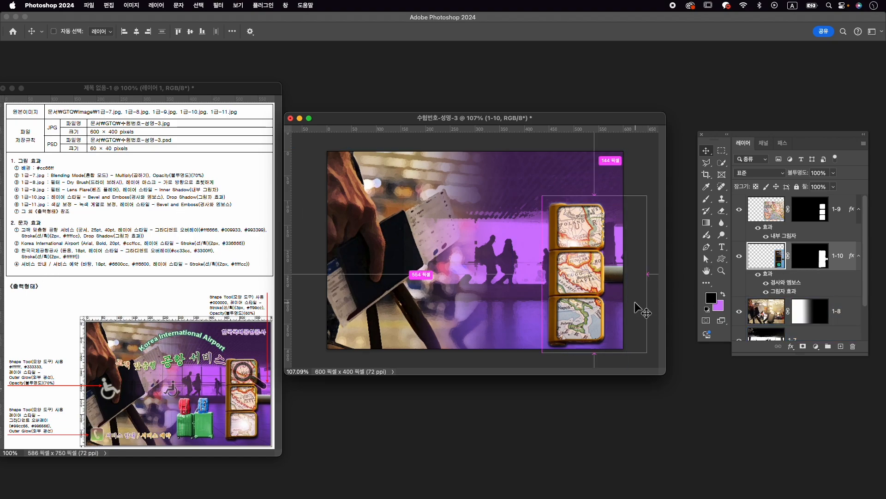
- Open 1급-11.jpg from the Image folder and place its window over the composition
key("cmd+o")
left_click(570, 221)
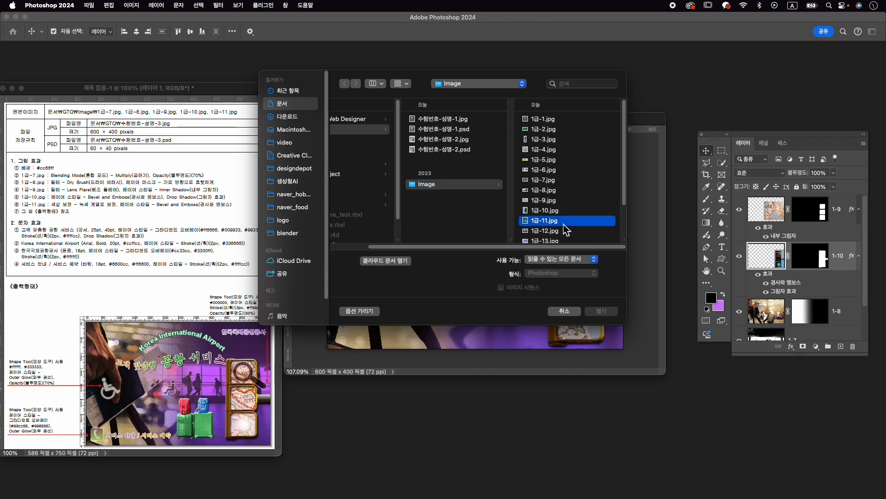
left_click(601, 312)
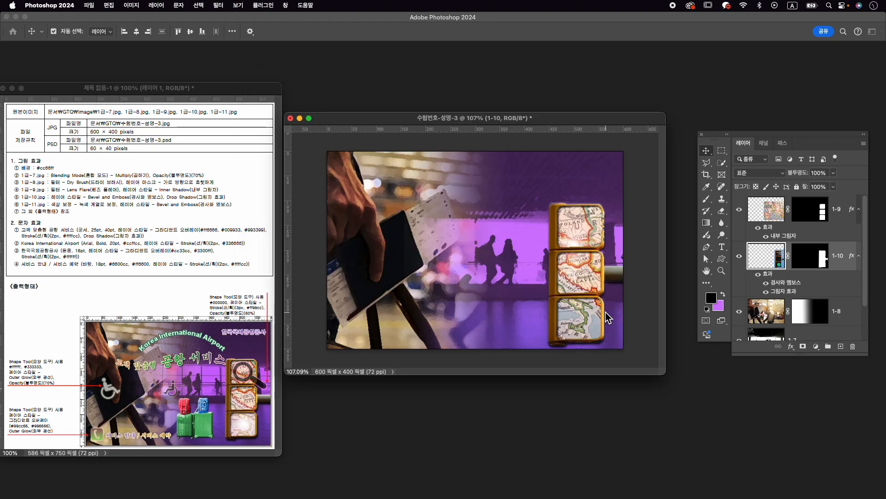
left_click_drag(159, 78, 453, 95)
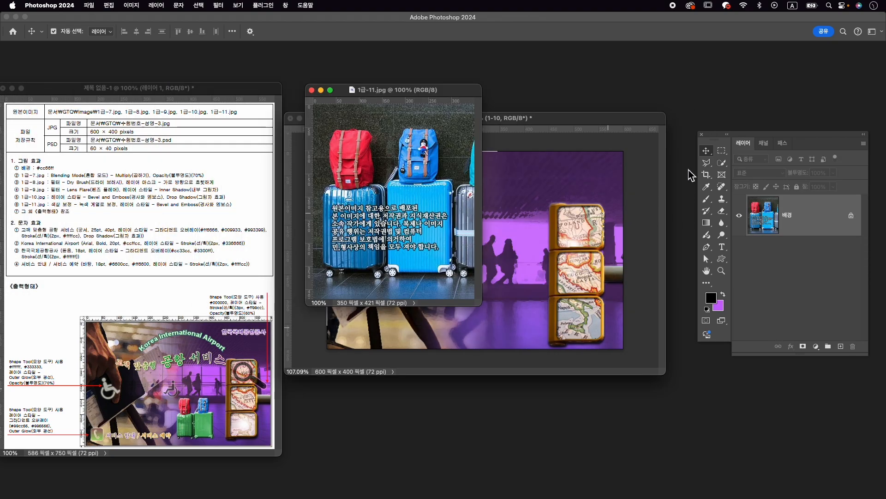
- Try selecting the backpacks and suitcases with the Object Selection tool, switch to Quick Selection, and clear the selection
mouse_move(721, 162)
left_mouse_down()
mouse_move(743, 174)
mouse_move(758, 161)
left_mouse_up()
left_click_drag(334, 283, 450, 135)
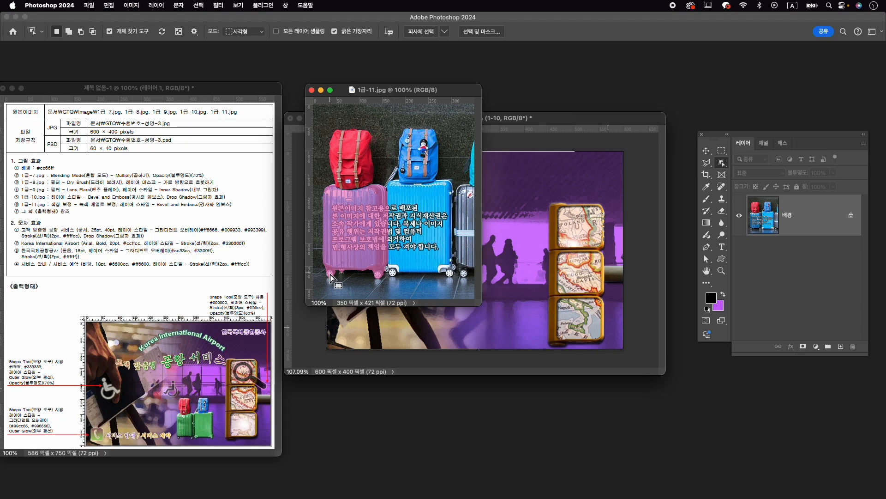
key("super+c")
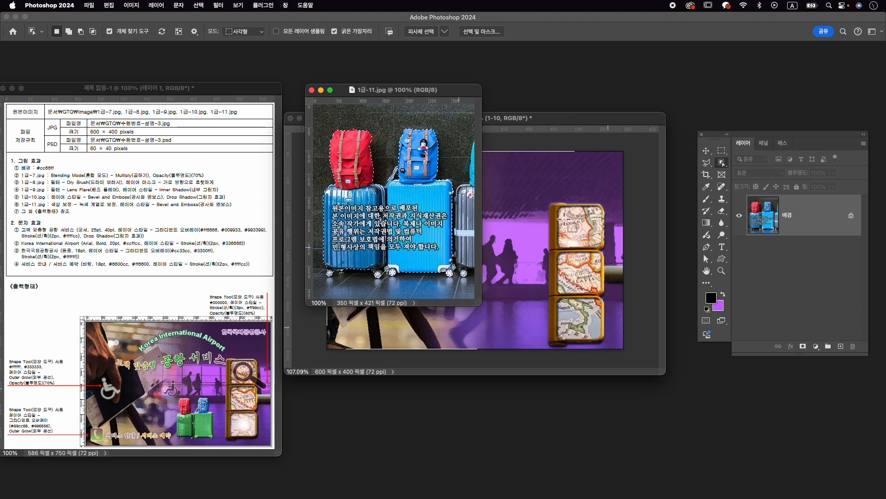
right_click(721, 163)
left_click(758, 172)
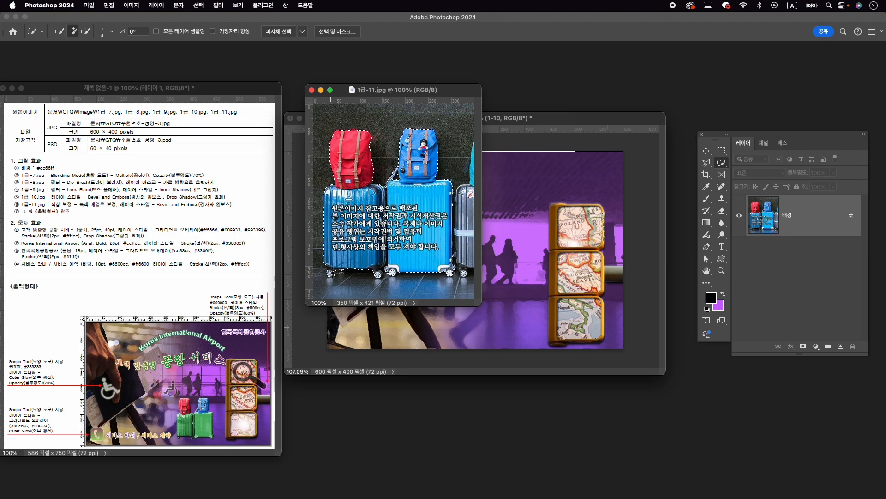
key("alt")
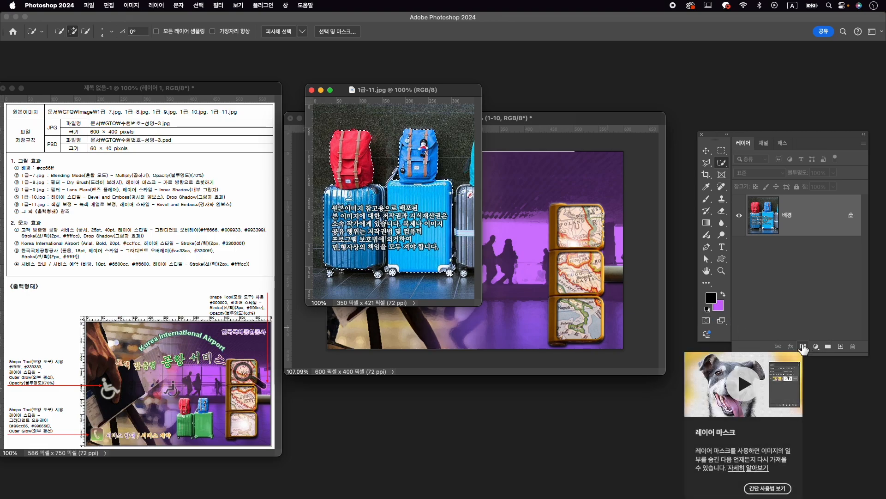
key("super+d")
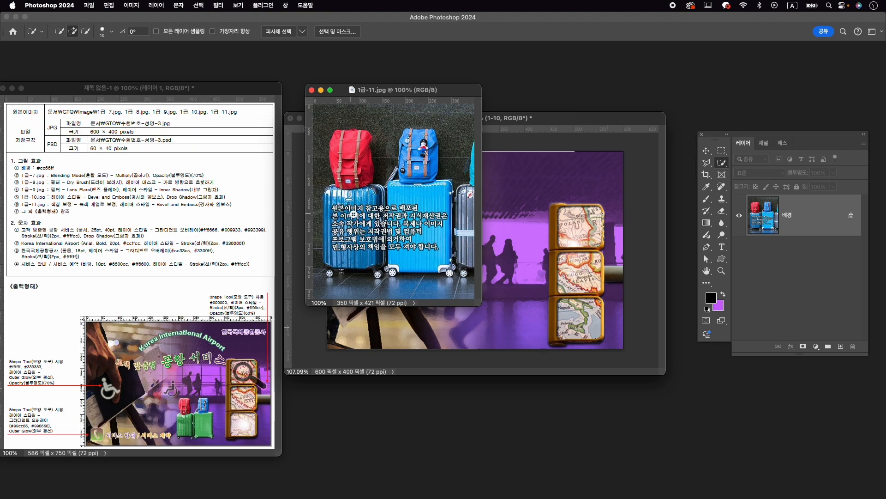
- Try selecting the darker blue suitcase and its wheels with the Quick Selection tool
mouse_move(349, 204)
left_mouse_down()
mouse_move(358, 223)
mouse_move(377, 197)
mouse_move(332, 191)
mouse_move(333, 250)
mouse_move(372, 253)
left_mouse_up()
left_click(379, 274)
left_click(332, 275)
scroll(368, 254, "up", 5)
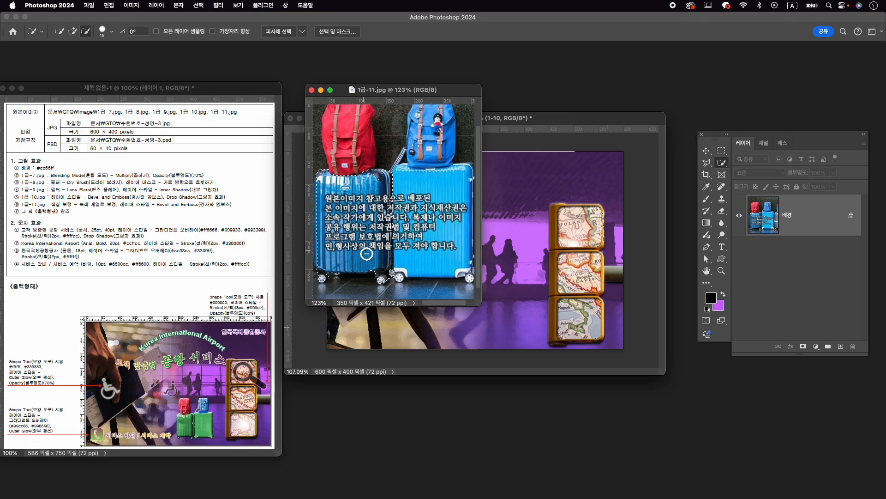
left_click_drag(368, 254, 422, 241)
key("bracketleft")
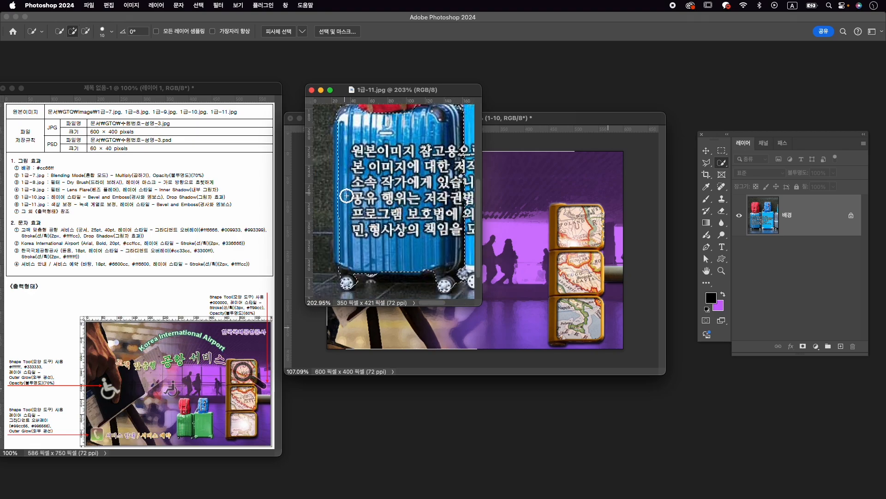
- Brush the selection along the darker suitcase's outer edge and subtract the background that spills in
mouse_move(340, 122)
left_mouse_down()
mouse_move(344, 231)
mouse_move(335, 203)
left_mouse_up()
scroll(377, 171, "down", 3)
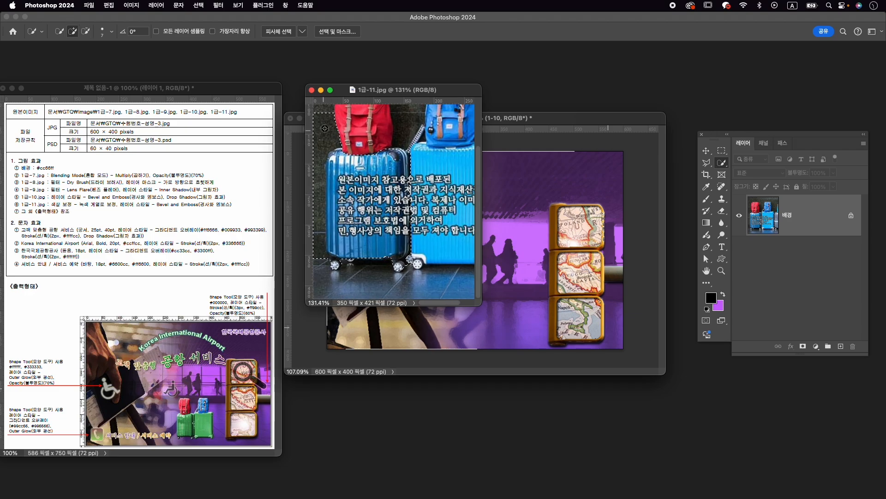
key("b")
key("w")
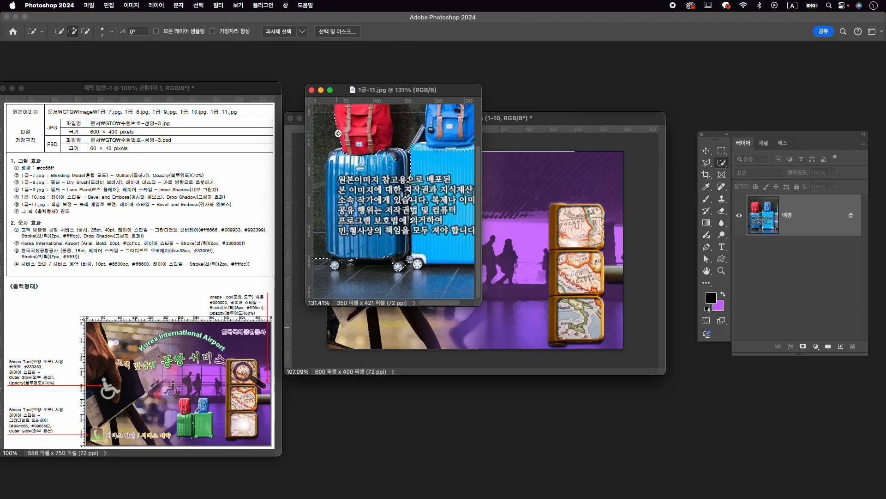
left_click_drag(323, 116, 322, 158)
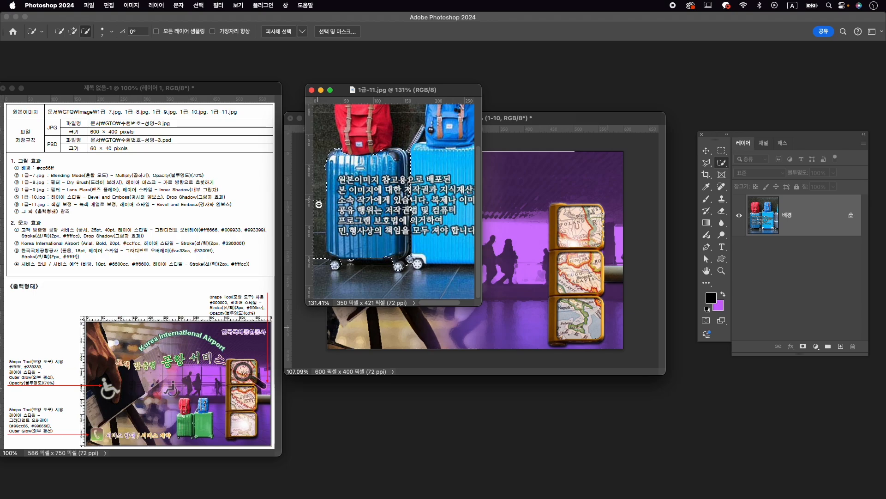
- Extend the quick selection over the light blue suitcase, and clear the whole selection
mouse_move(418, 219)
left_mouse_down()
mouse_move(387, 233)
mouse_move(420, 229)
left_mouse_up()
mouse_move(419, 177)
left_mouse_down()
mouse_move(430, 197)
mouse_move(369, 207)
left_mouse_up()
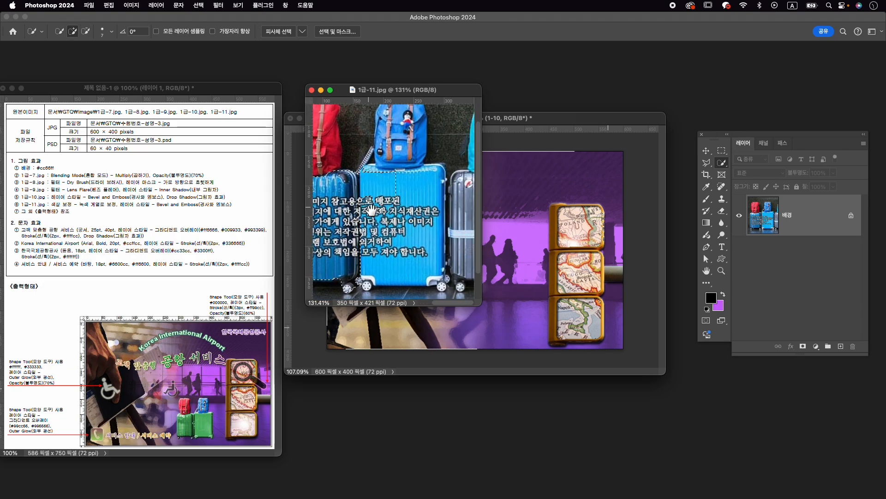
left_click_drag(380, 175, 401, 183)
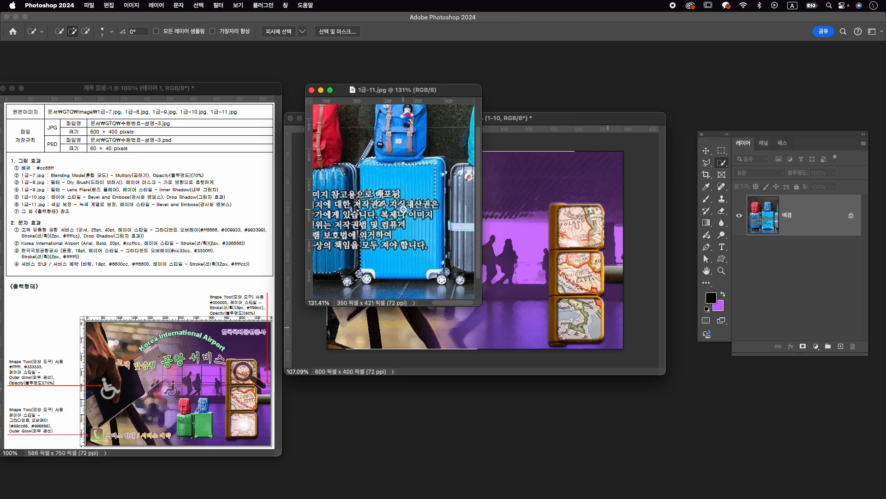
mouse_move(401, 225)
left_mouse_down()
mouse_move(369, 245)
mouse_move(390, 257)
left_mouse_up()
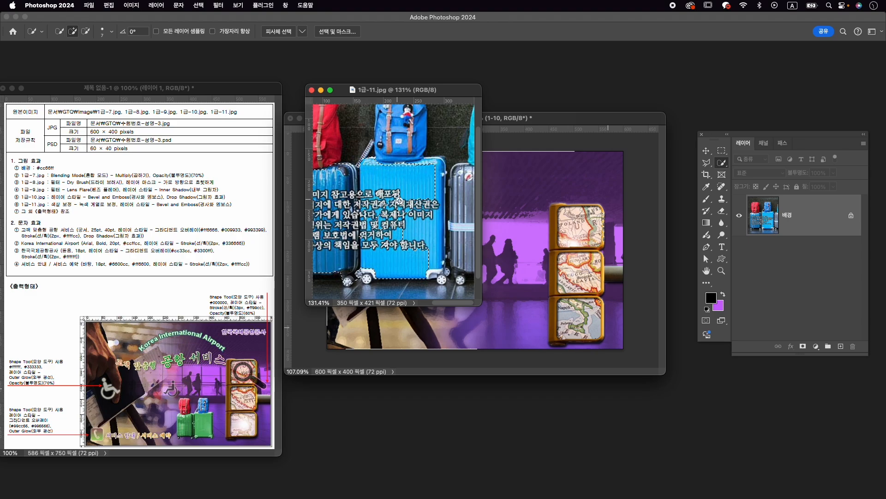
scroll(369, 227, "down", 5)
key("super+d")
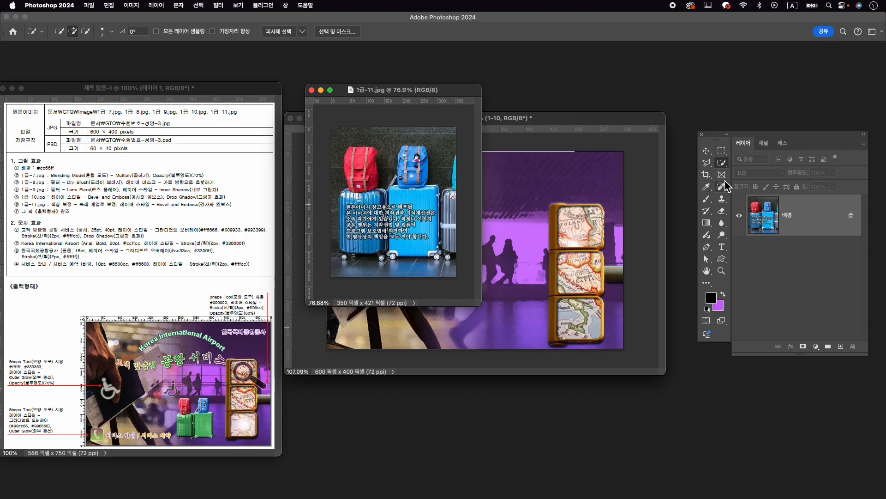
- Select both blue suitcases together with the Object Selection tool
right_click(723, 164)
left_click(765, 161)
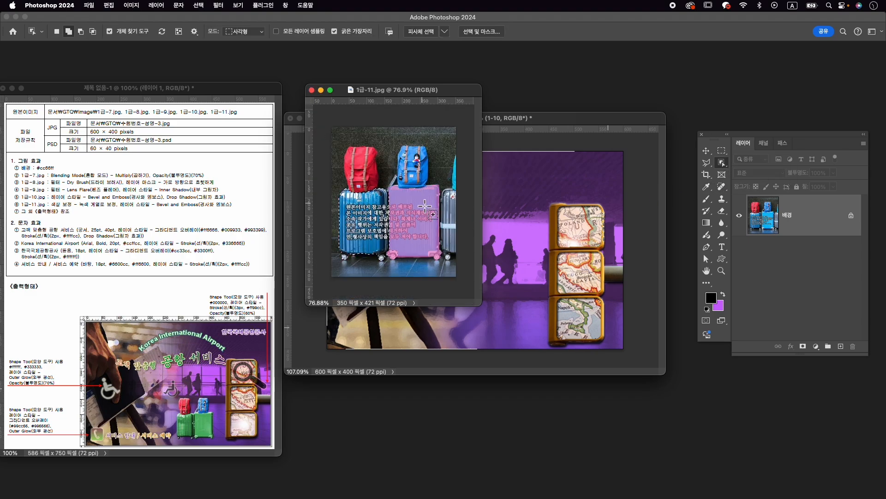
left_click(424, 207, "shift")
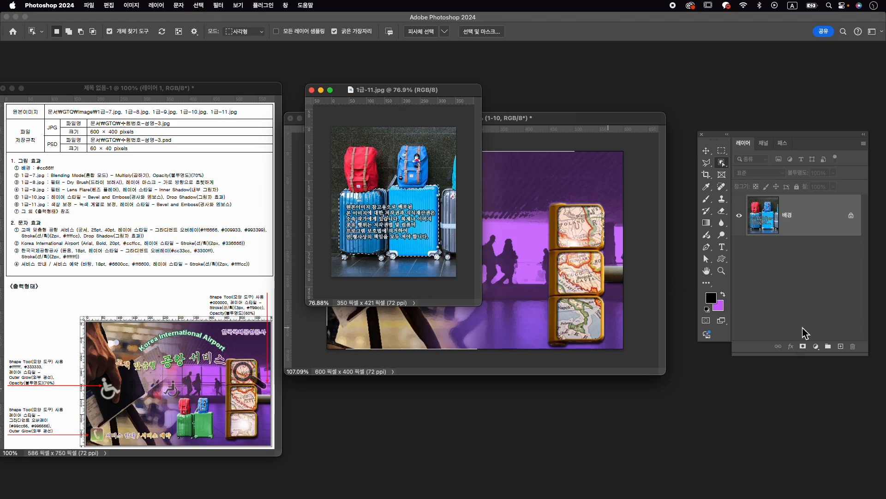
- Recolor the selected suitcases green with a colorized Hue/Saturation adjustment layer, using hue 138 and saturation 45
left_click(815, 347)
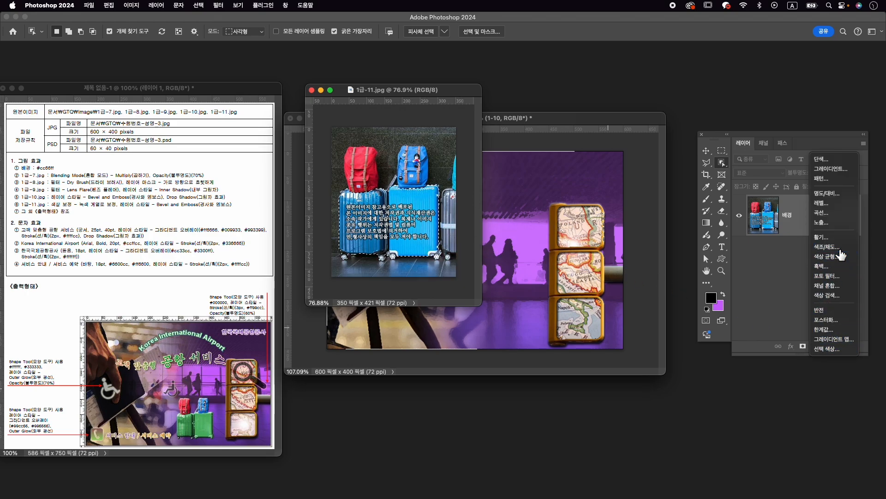
left_click(792, 248)
left_click_drag(694, 422, 692, 441)
left_click(702, 471)
left_click(685, 421)
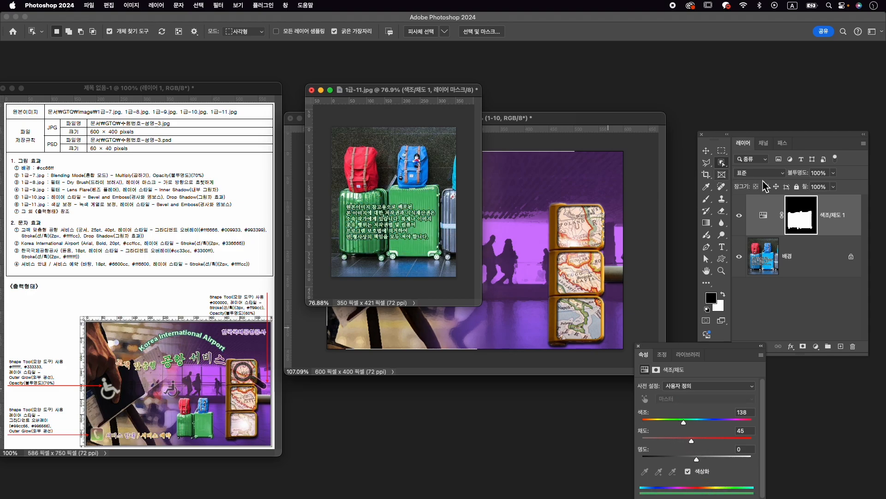
- Activate the background photo layer and select both backpacks and suitcases with the Object Selection tool
left_click(804, 263)
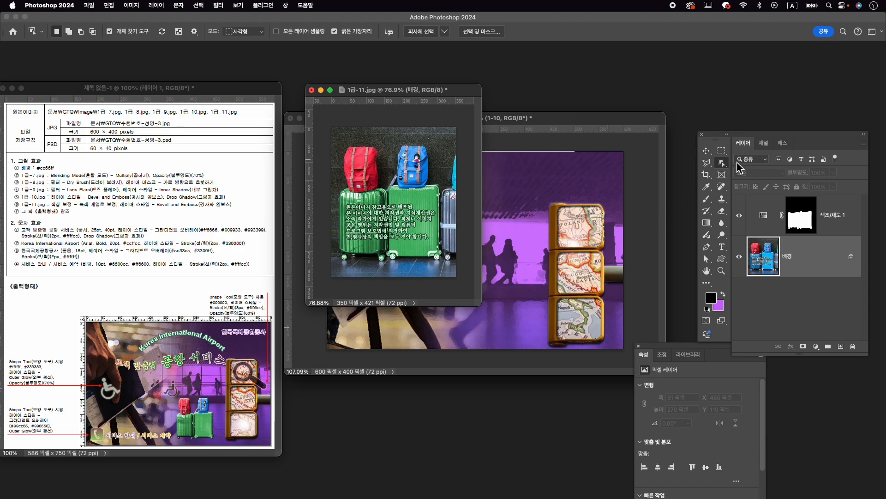
left_click_drag(340, 145, 443, 268)
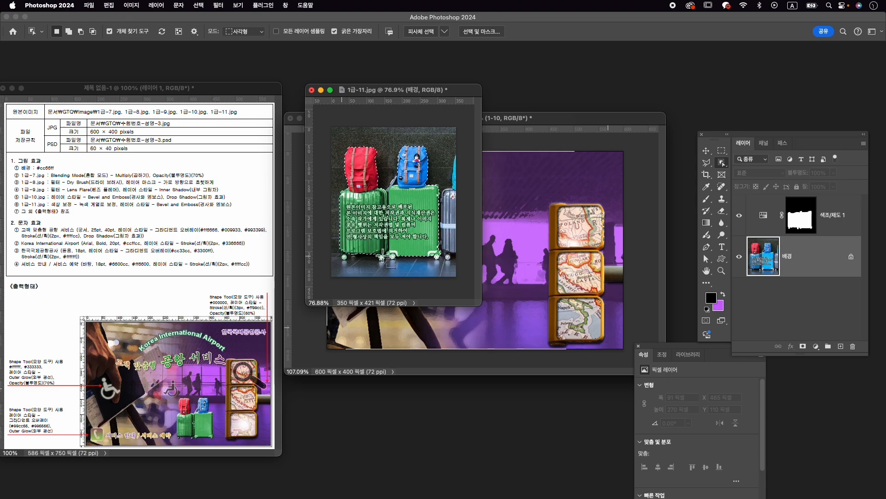
- Subtract the floor area beside the left suitcase's wheel from the luggage selection with the Quick Selection tool
right_click(728, 163)
left_click(757, 170)
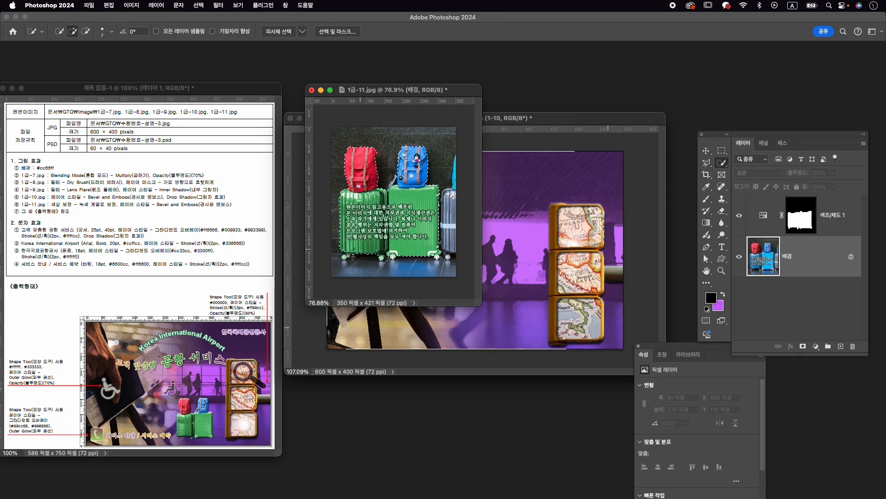
key("alt")
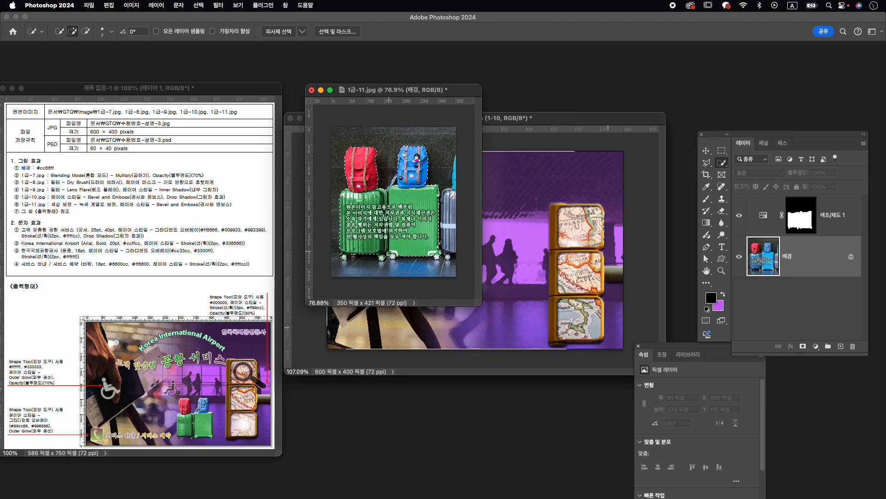
key("bracketright")
key("bracketright")
key("bracketright")
key("bracketright")
key("bracketright")
key("bracketright")
key("bracketleft")
key("bracketleft")
key("bracketleft")
scroll(359, 240, "up", 10)
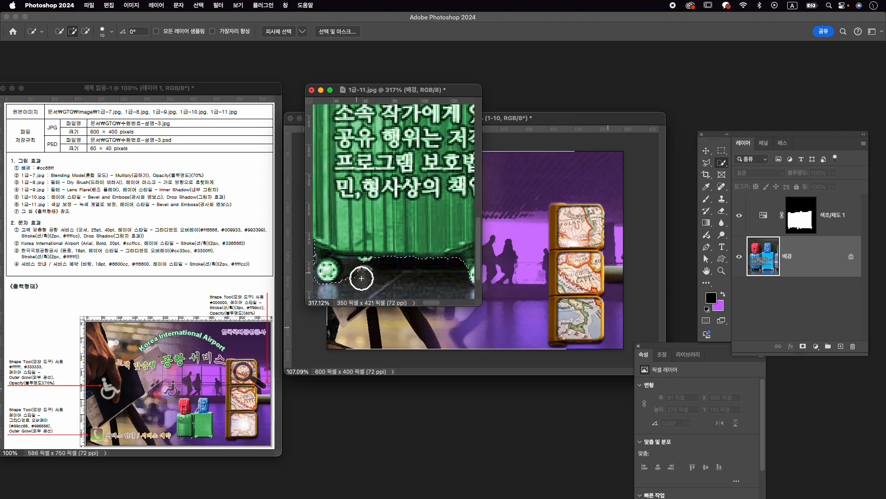
key("b")
key("w")
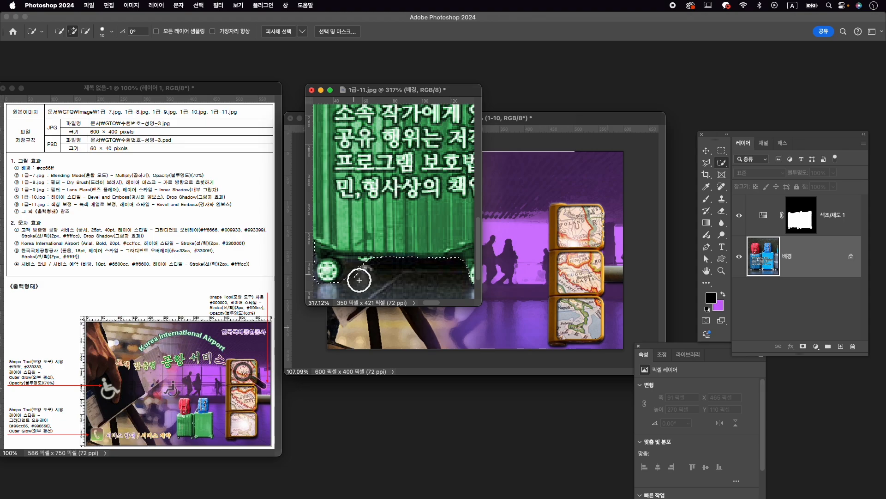
key("bracketleft")
key("bracketleft")
key("bracketleft")
key("bracketleft")
key("alt")
left_click_drag(352, 271, 317, 271)
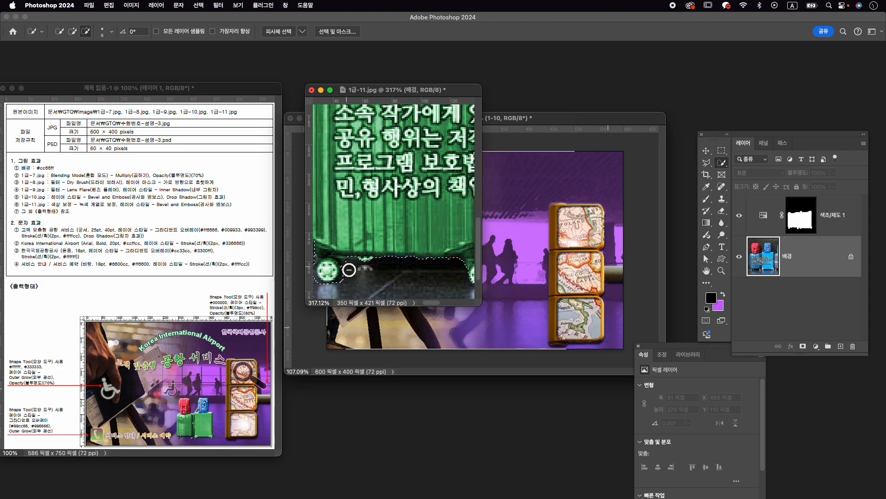
- Mask the luggage photo layer with the selection, and stamp all visible layers into a new layer above the Hue/Saturation adjustment
scroll(429, 257, "down", 3)
scroll(421, 254, "down", 4)
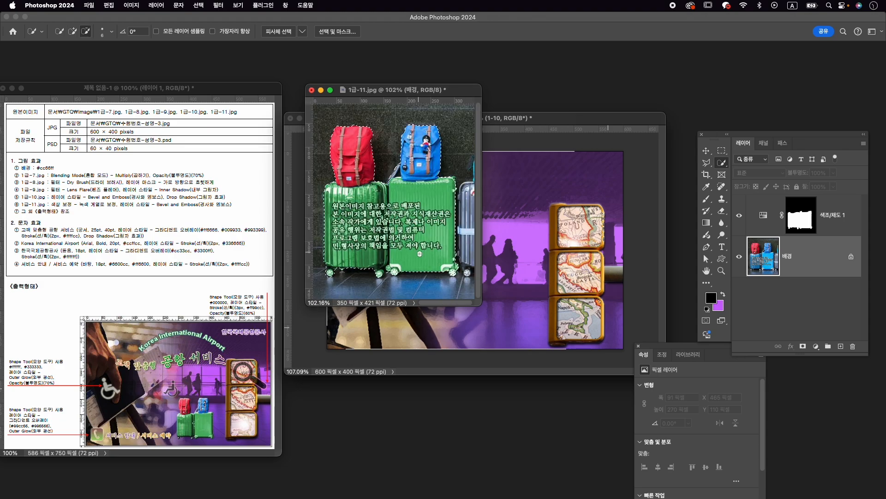
left_click(804, 347)
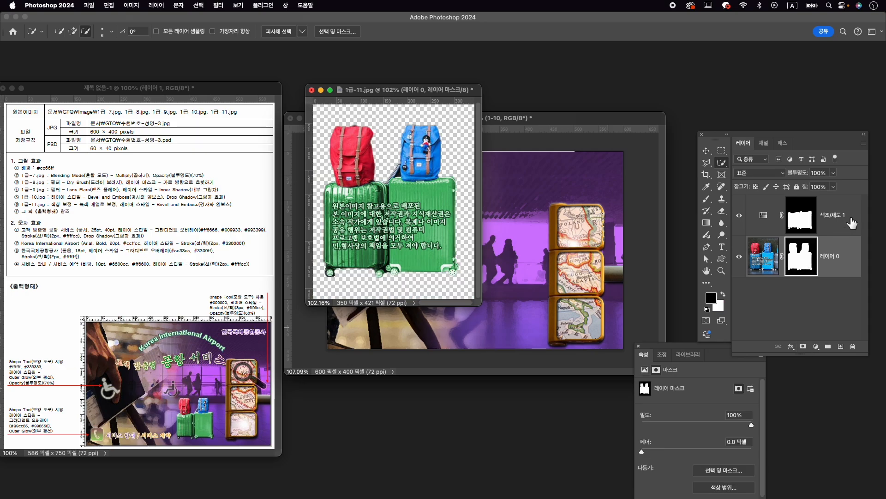
left_click(852, 223)
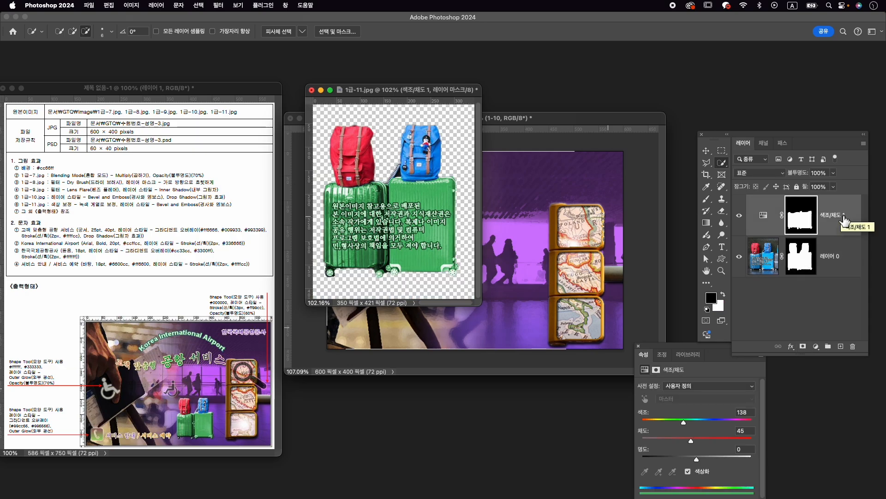
key("super+alt+shift+e")
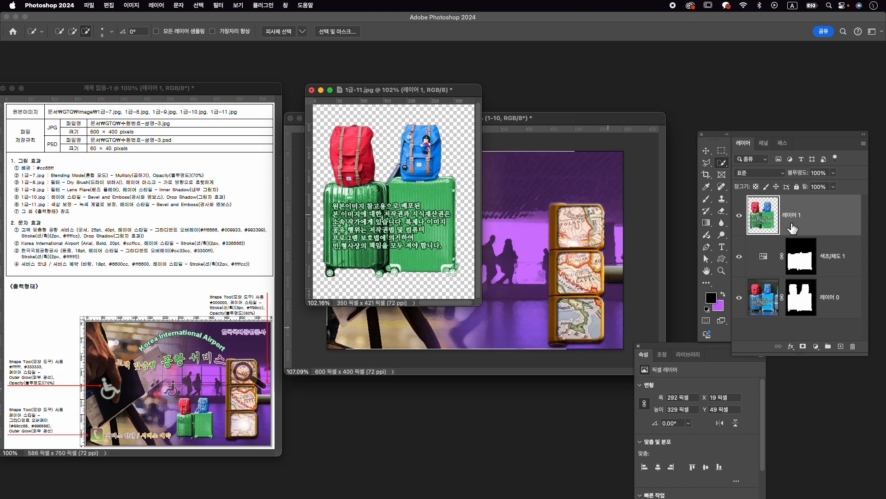
- Copy the merged luggage layer into the third composition, and close 1급-11.jpg without saving
key("v")
left_click_drag(411, 173, 521, 276)
left_click(312, 91)
left_click(465, 200)
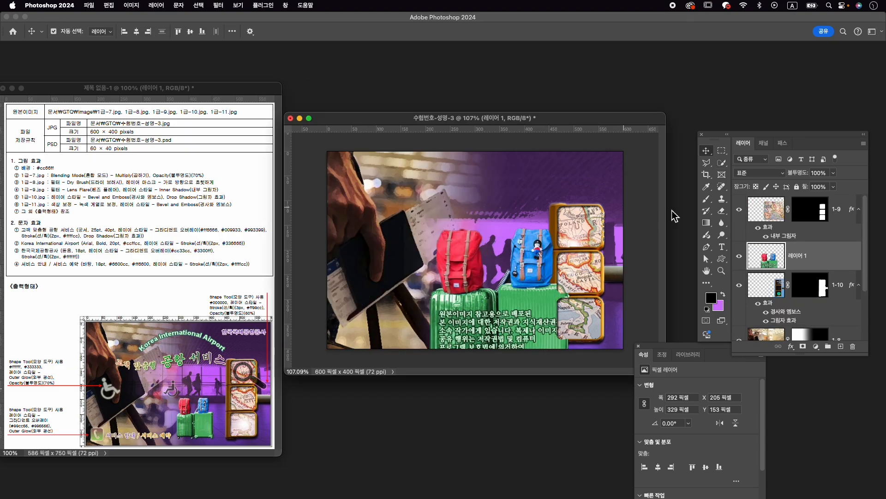
- Move the luggage layer above the 1-9 layer and rename it 1-11
left_click_drag(817, 254, 816, 201)
double_click(803, 210)
type("1-11")
key("Return")
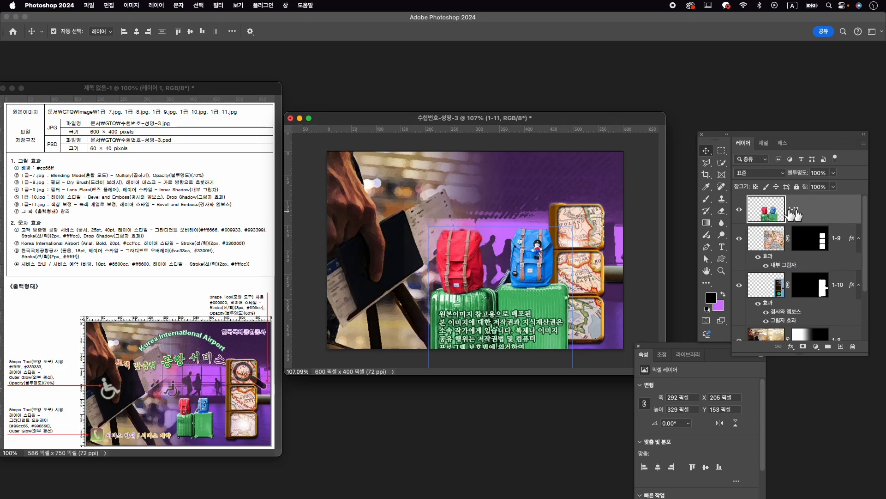
- Scale the luggage down to about 121 × 136 px and place it beside the framed map panels, below the silhouettes
key("cmd+t")
left_click_drag(576, 227, 529, 288)
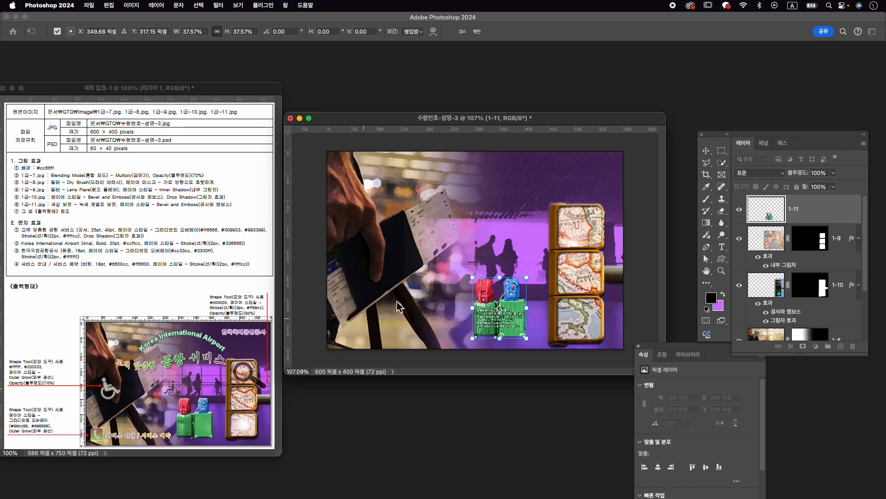
mouse_move(527, 278)
left_mouse_down()
mouse_move(532, 271)
mouse_move(514, 289)
left_mouse_up()
key("Return")
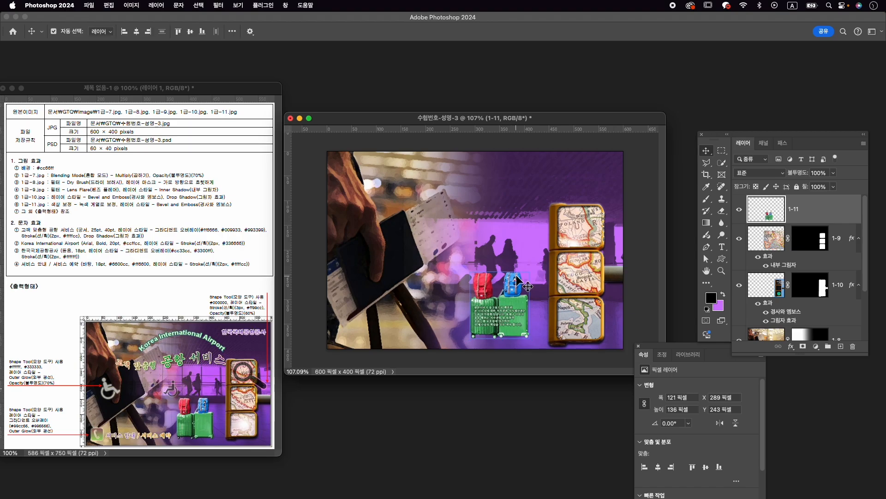
- Shift the 1-7 silhouette layer and scale it proportionally to about 680 × 465 px
left_click(510, 250)
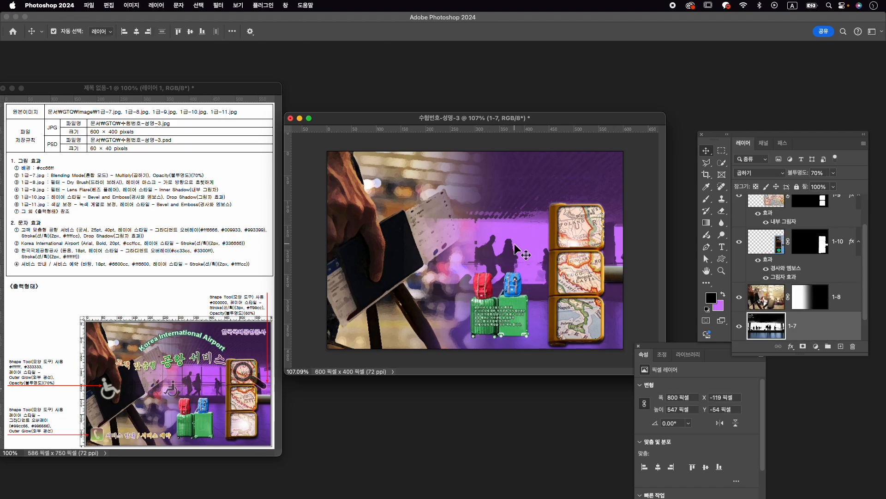
left_click_drag(515, 245, 500, 246)
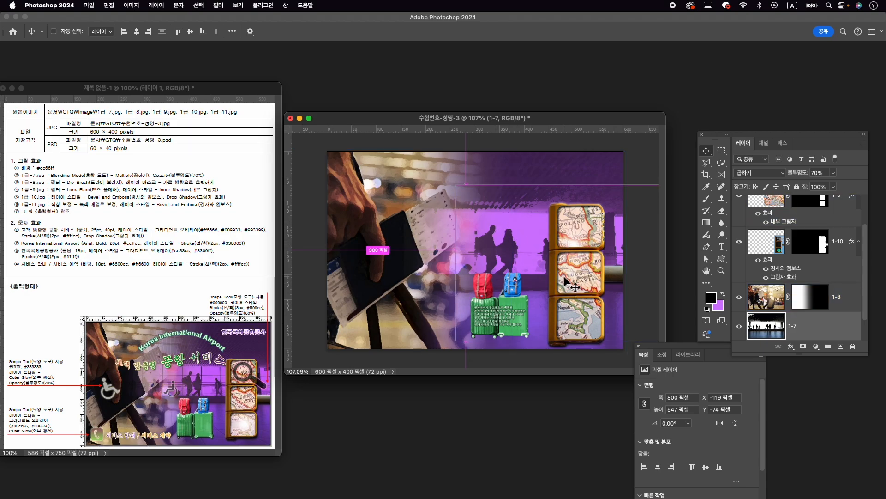
key("super+y")
key("super+y")
key("super+t")
key("super+0")
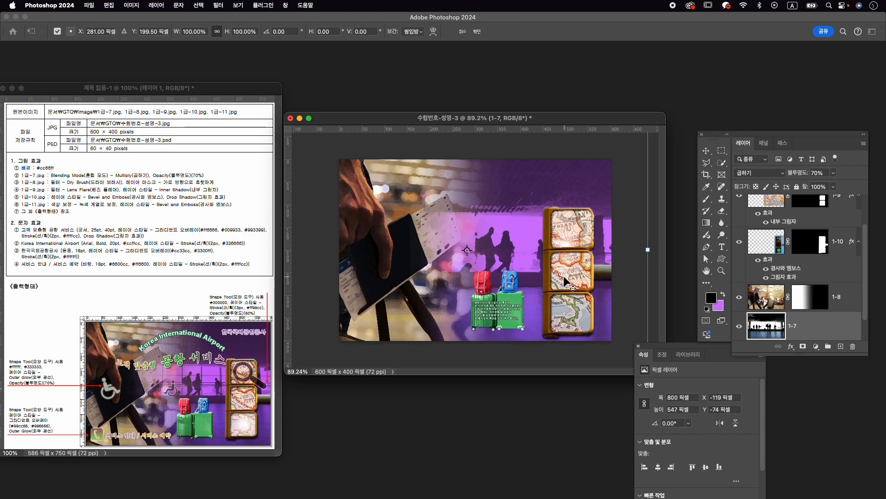
key("super+0")
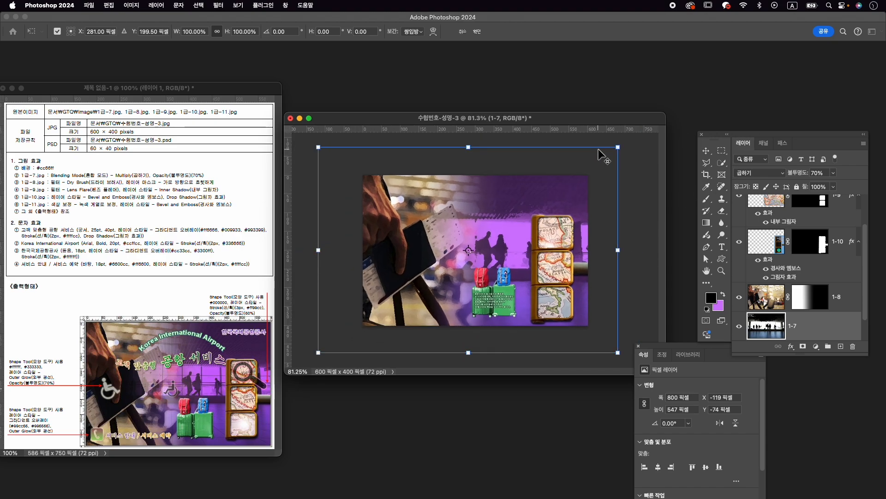
left_click_drag(620, 147, 601, 169)
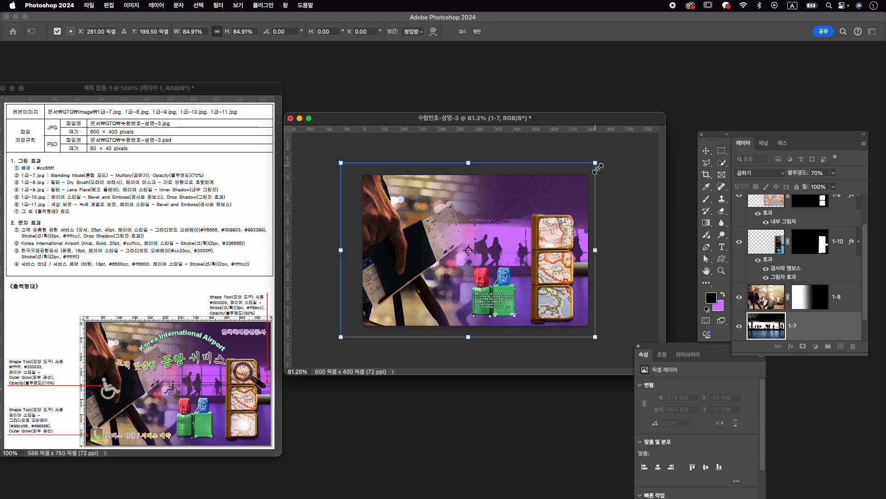
key("Return")
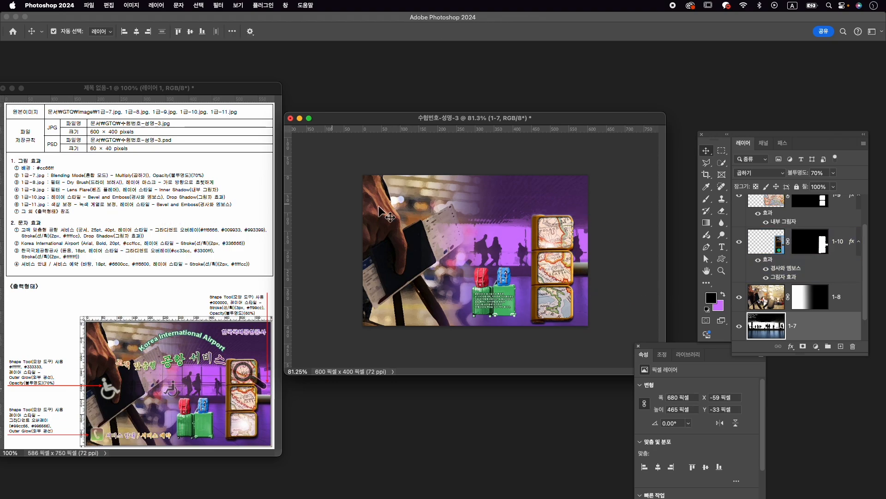
- Apply a Bevel and Emboss layer style to the 1-11 luggage layer
scroll(822, 240, "up", 2)
left_click(830, 211)
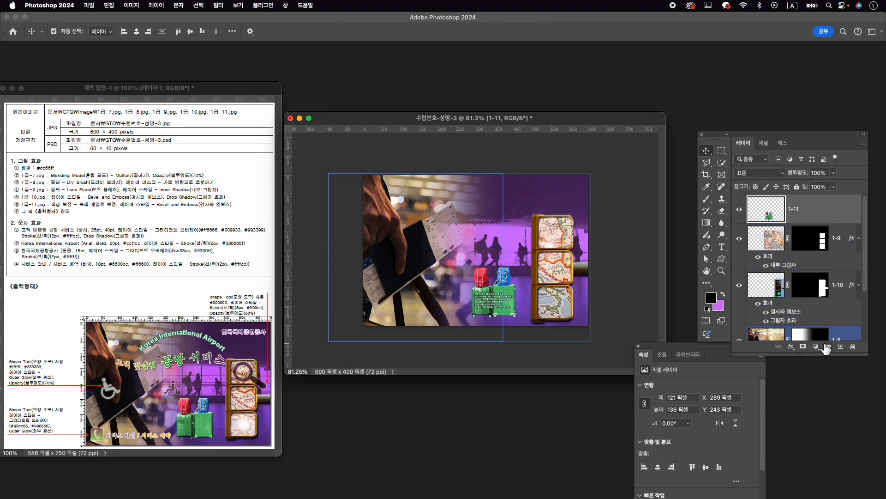
left_click(792, 347)
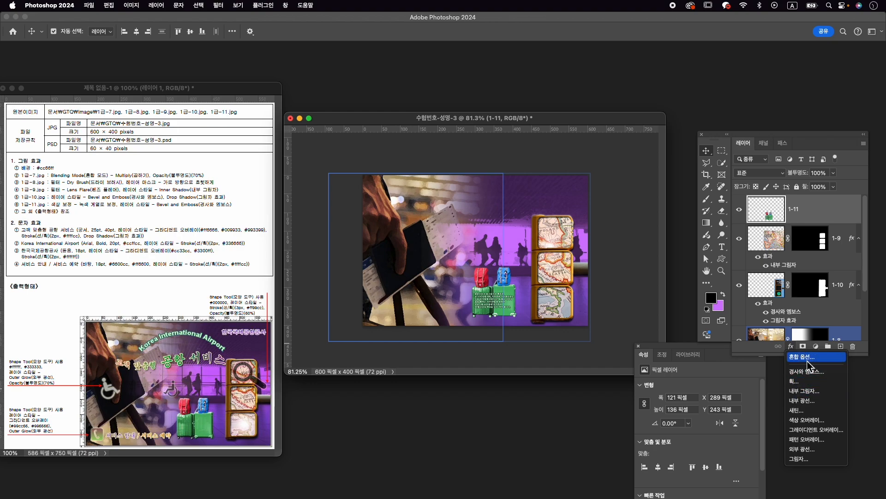
left_click(806, 372)
left_click(846, 269)
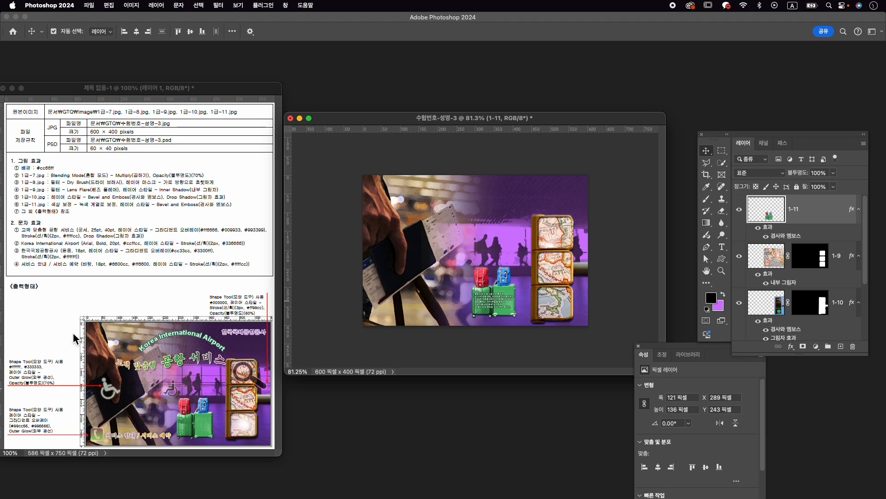
- Draw the legacy wheelchair custom shape, about 82 × 93 px, over the dark passport below the hand
left_click(285, 5)
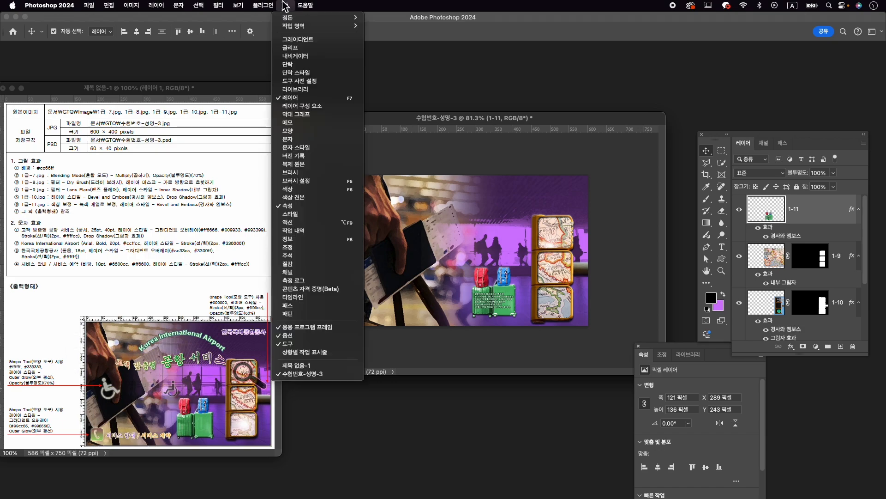
left_click(295, 134)
left_click(707, 68)
key("BackSpace")
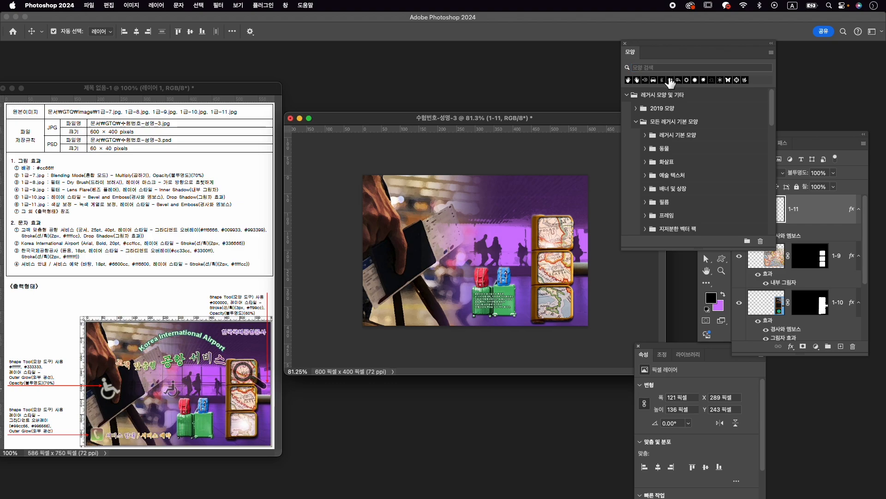
scroll(687, 169, "down", 10)
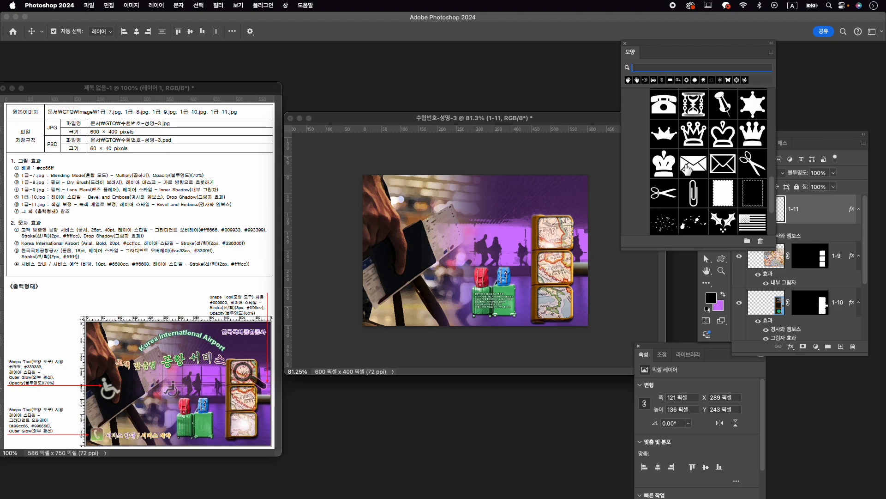
left_click(688, 188)
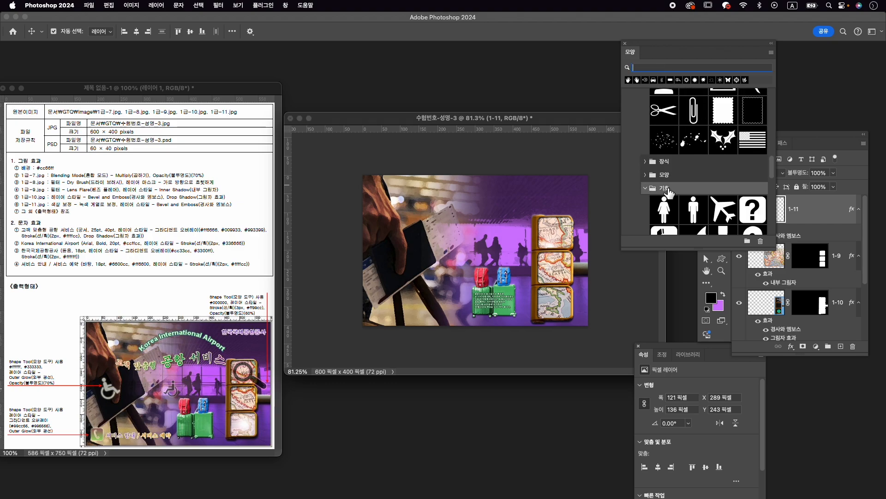
scroll(691, 187, "down", 3)
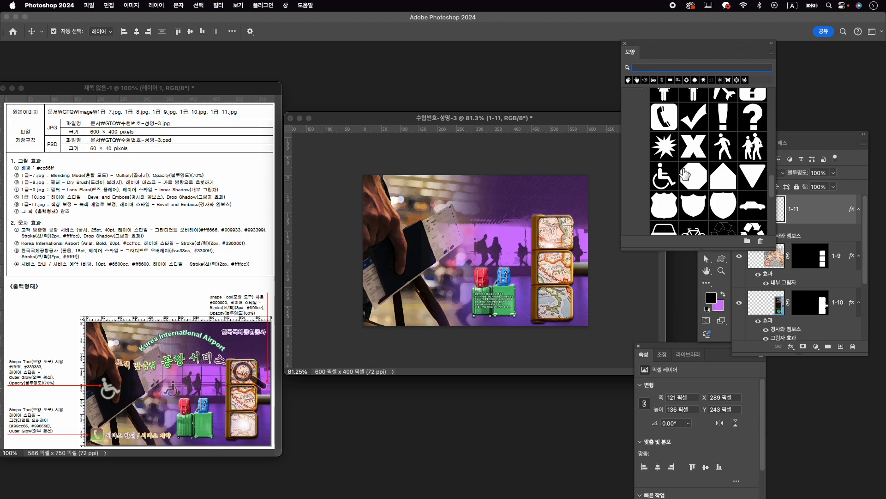
left_click(660, 176)
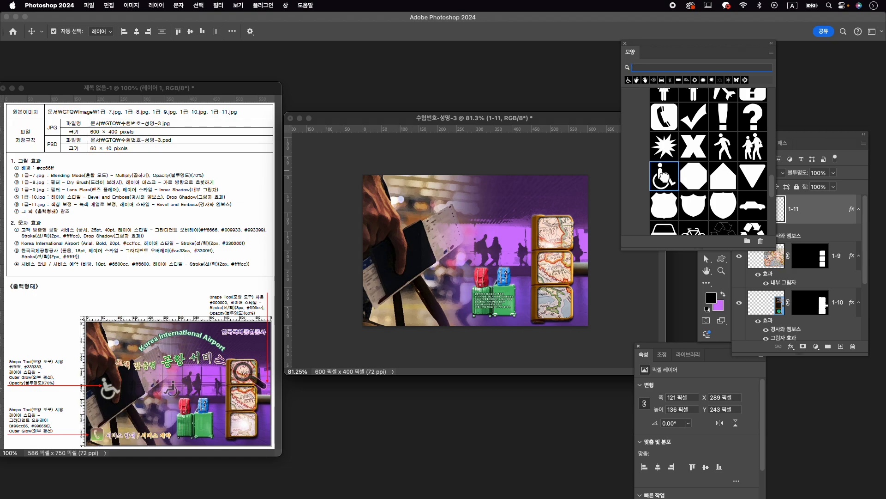
left_click(722, 259)
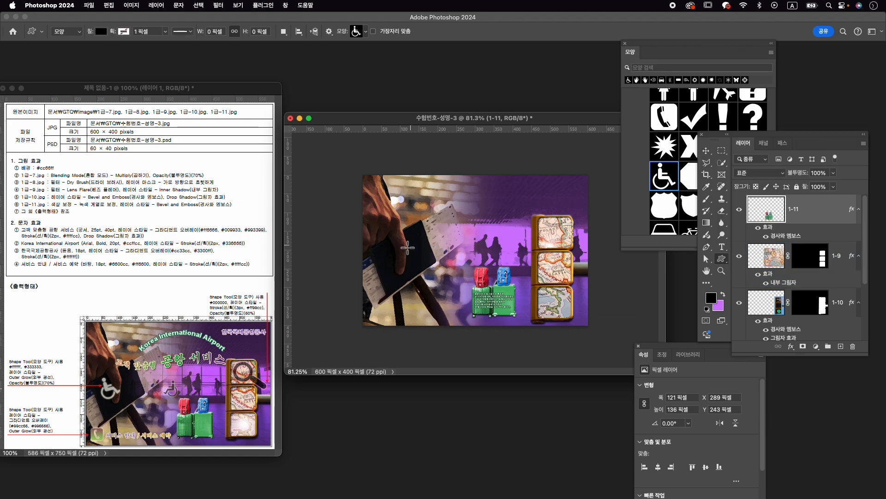
left_click_drag(375, 244, 409, 272)
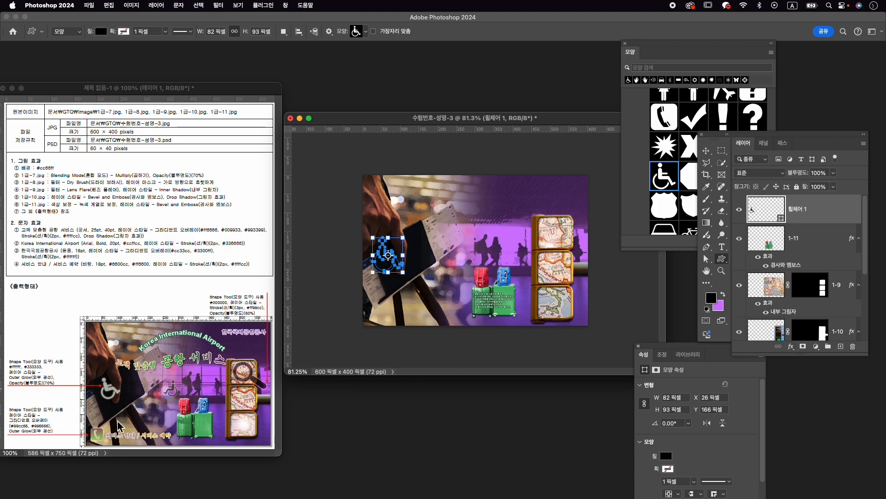
- Set the wheelchair shape's fill color to ffffff
left_click(665, 457)
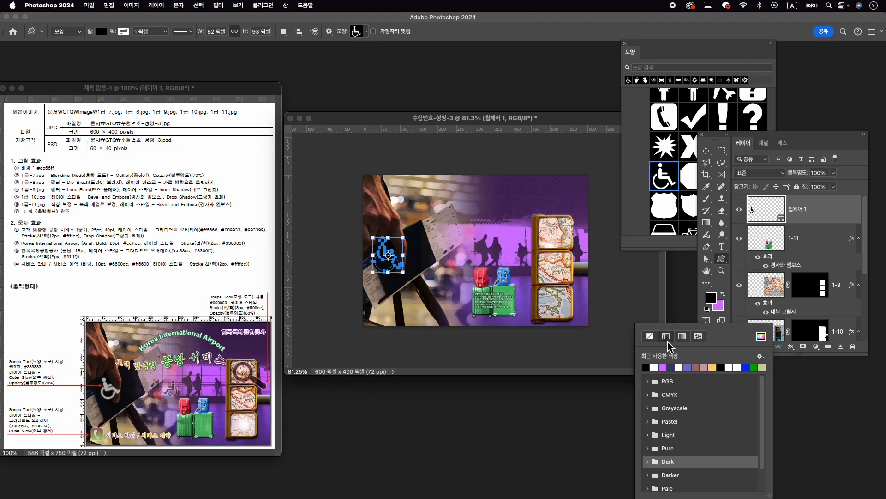
left_click(764, 335)
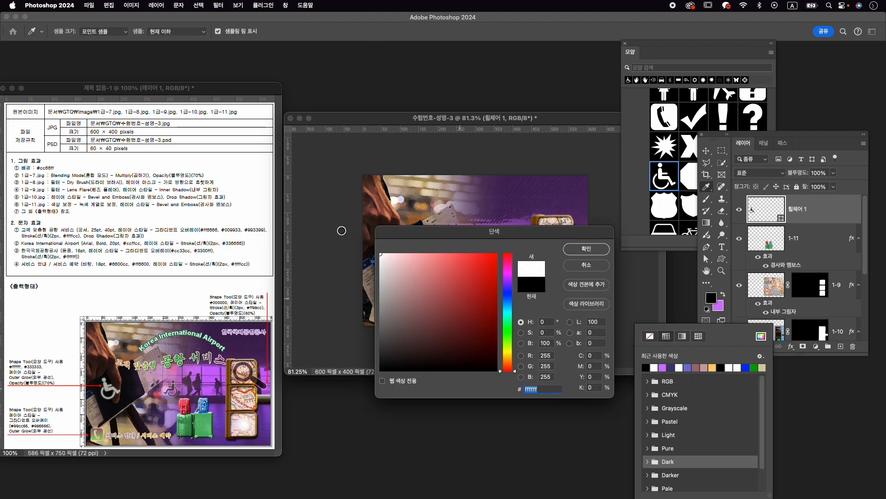
left_click(600, 250)
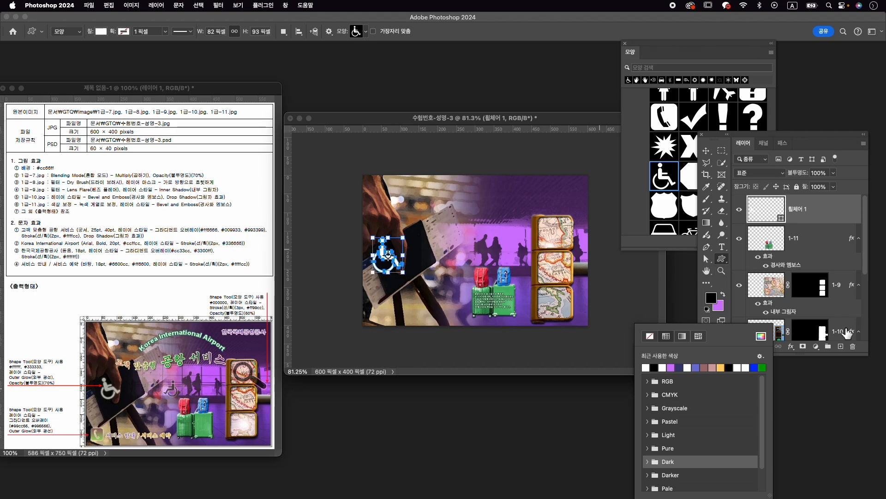
- Apply an Outer Glow layer style to the wheelchair shape and set its layer opacity to 70%
left_click(792, 347)
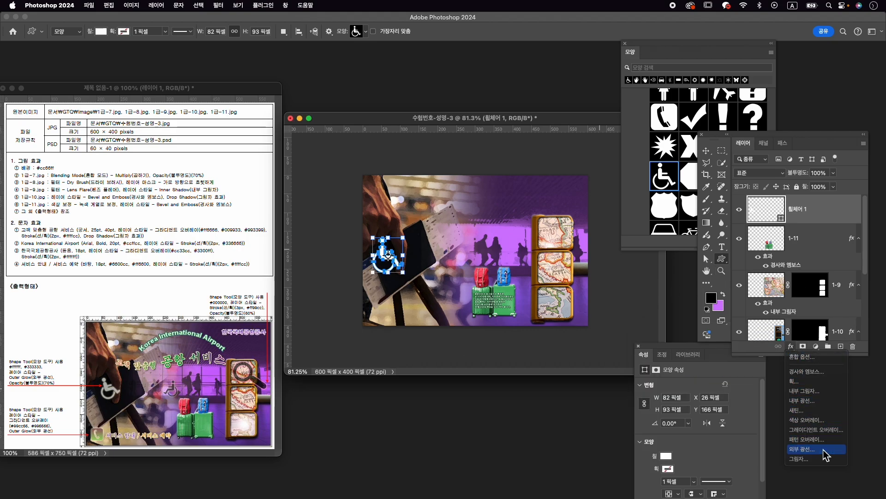
left_click(814, 449)
left_click(843, 269)
left_click(819, 173)
type("70")
key("Return")
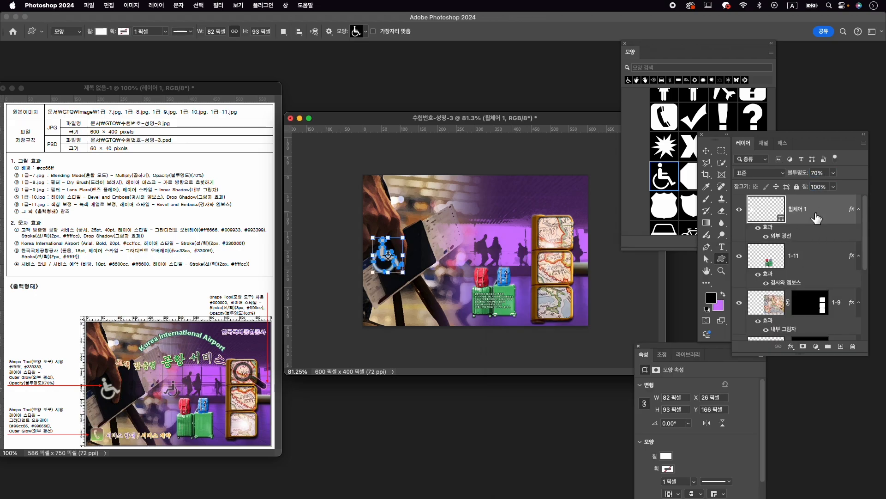
- Duplicate the wheelchair shape, flip the copy horizontally, scale it to about 56 × 63 px, and place it beside the traveler silhouettes
key("super+j")
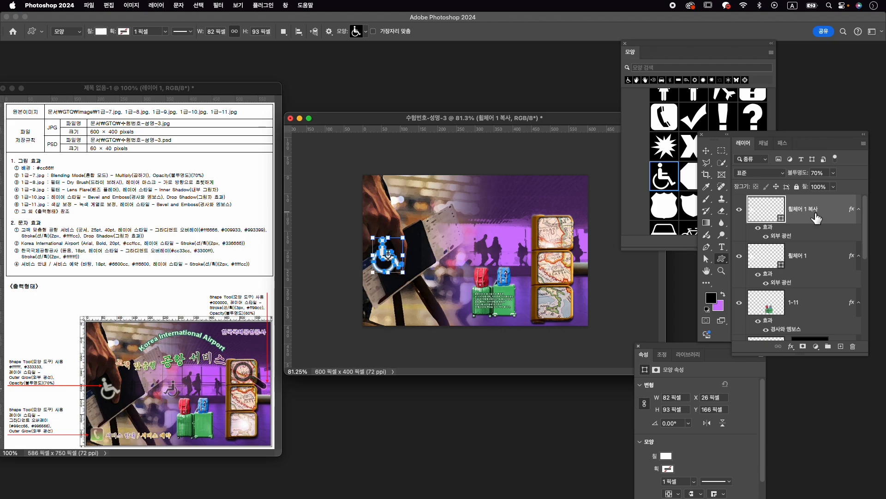
key("super+t")
left_click_drag(388, 251, 484, 255)
right_click(484, 253)
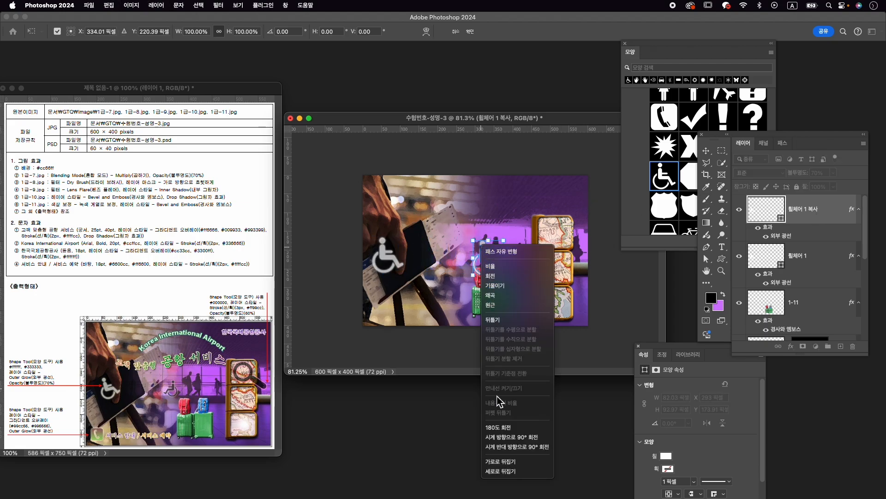
left_click(528, 467)
left_click_drag(503, 241, 466, 253)
left_click_drag(469, 255, 470, 255)
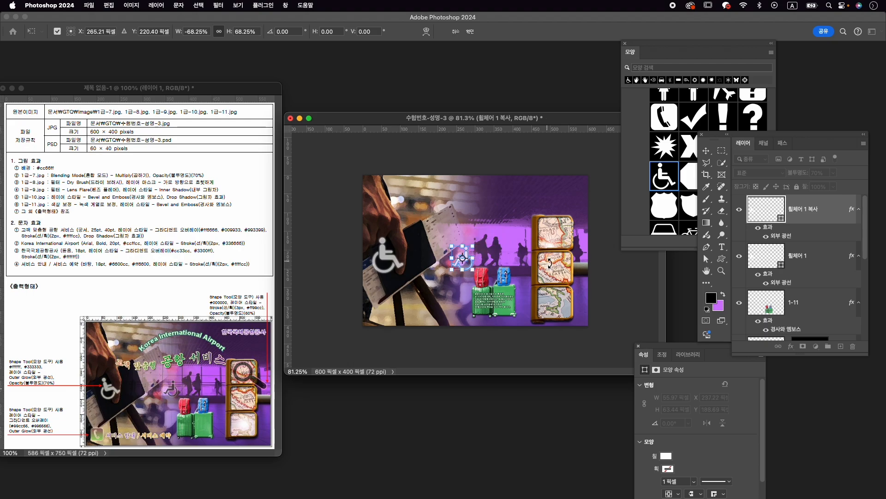
key("Return")
- Set the fill color of the small wheelchair copy to 333333
left_click(667, 457)
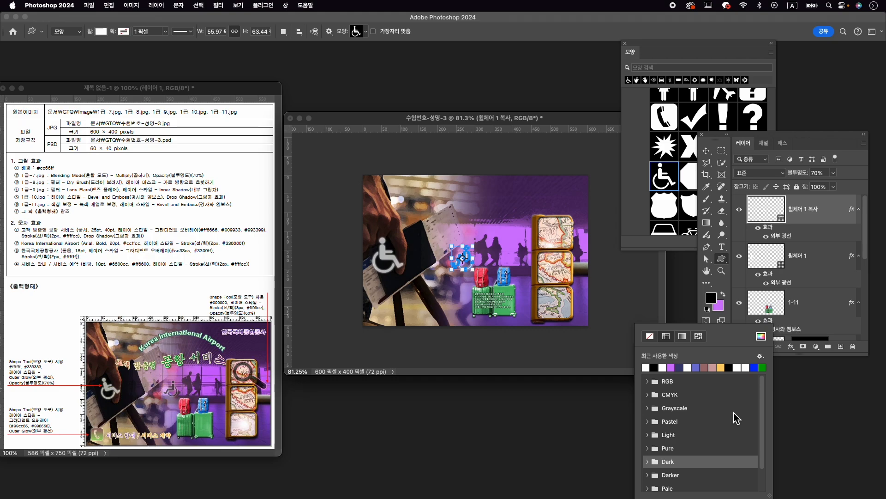
left_click(761, 335)
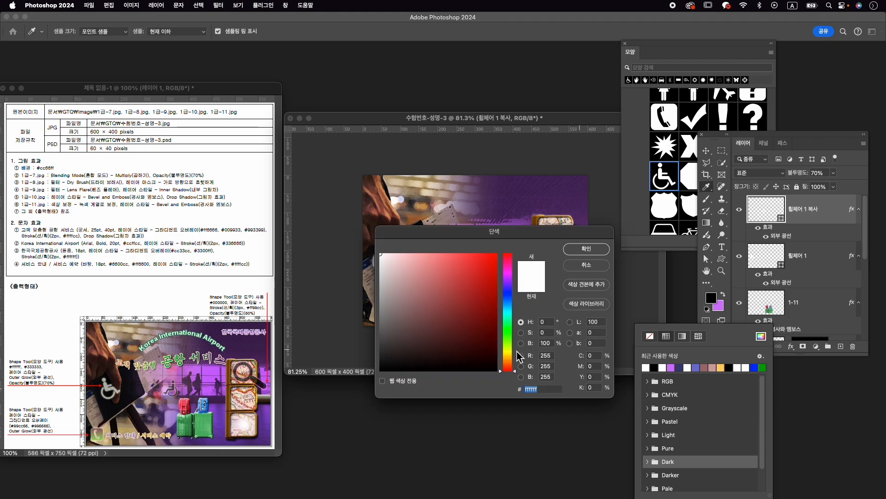
type("333333")
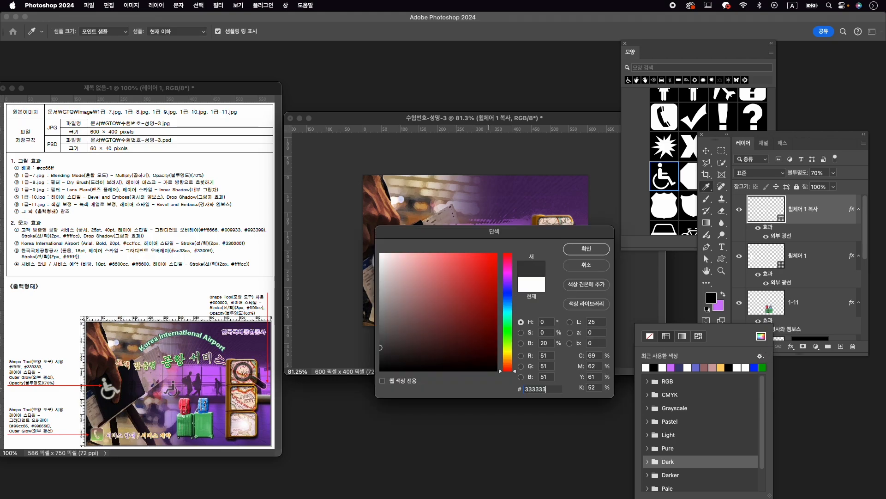
key("Return")
- Rotate the white wheelchair about -17°, scale it to about 67 × 73 px, and position it on the dark passport
left_click(819, 255)
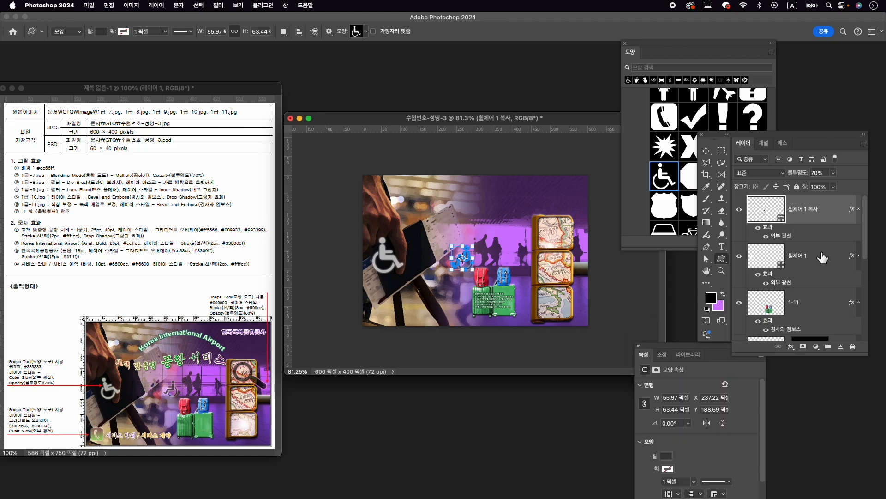
key("ctrl+t")
left_click_drag(413, 238, 393, 228)
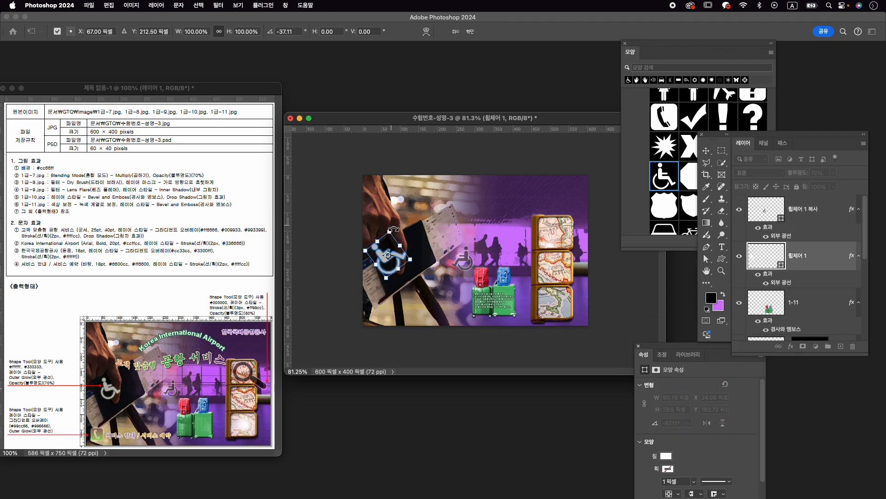
left_click_drag(411, 270, 383, 276)
key("Left")
key("Left")
key("Left")
key("Left")
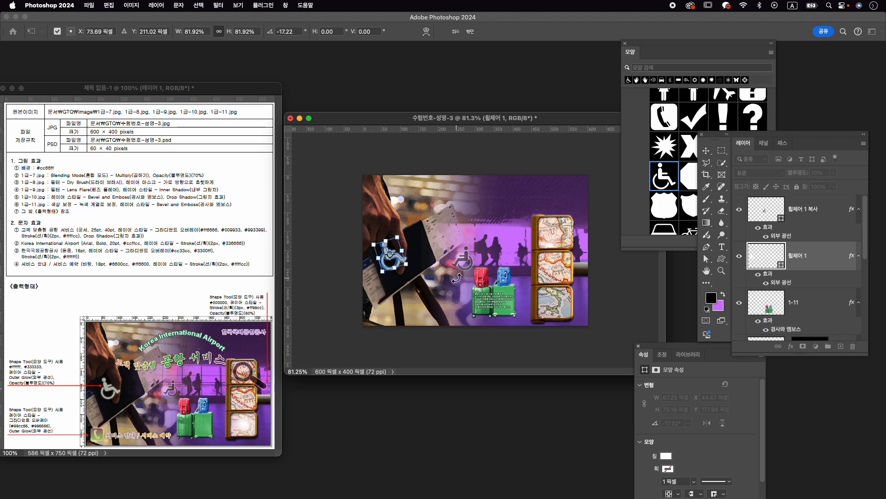
key("Return")
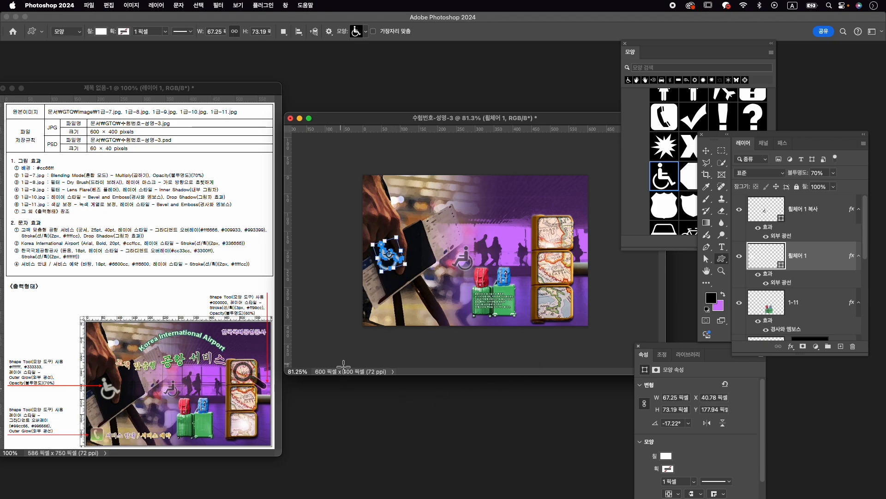
key("v")
key("Right")
key("Right")
key("Right")
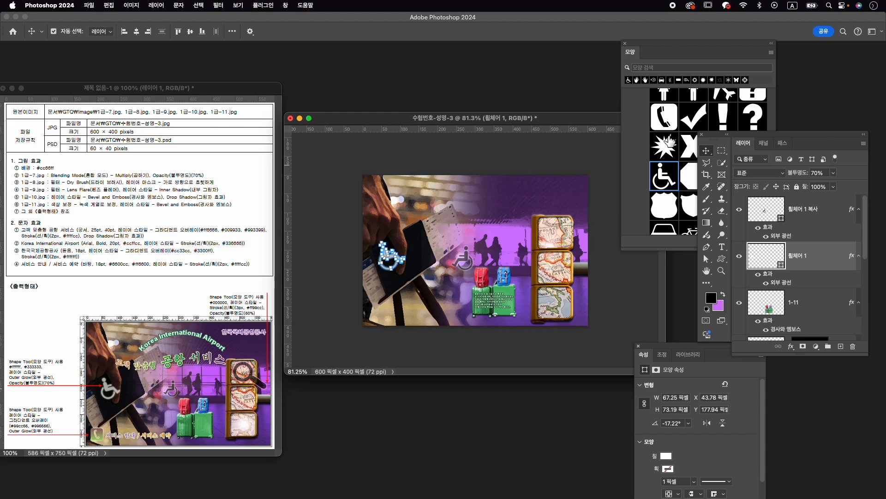
- Look through the legacy symbol and web shape groups for a telephone shape
left_click(635, 173)
scroll(698, 193, "down", 1)
scroll(700, 198, "down", 8)
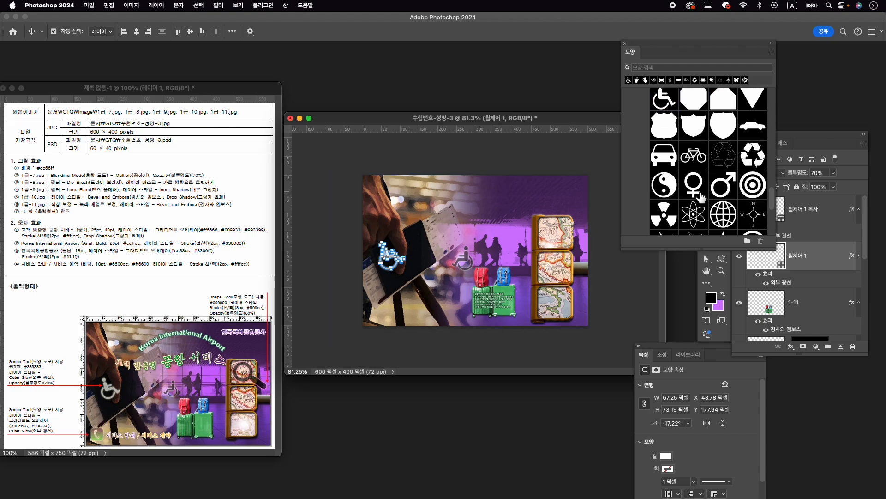
scroll(703, 197, "down", 3)
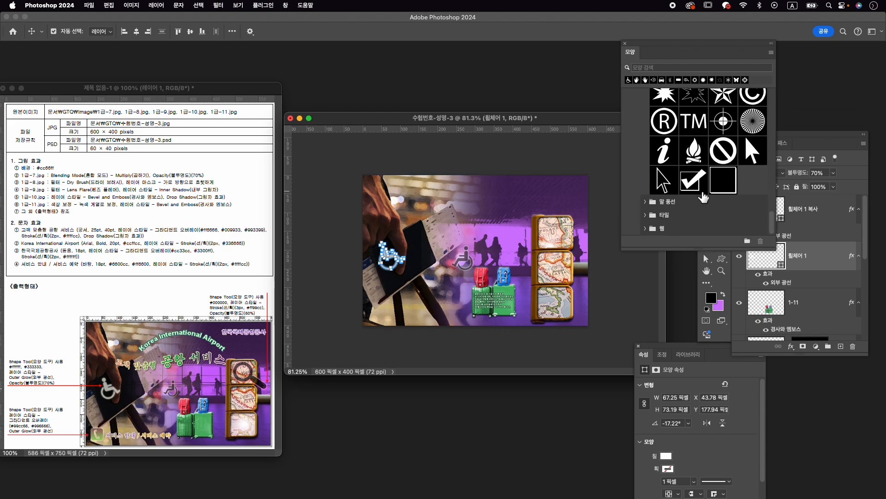
left_click(646, 230)
scroll(707, 233, "down", 5)
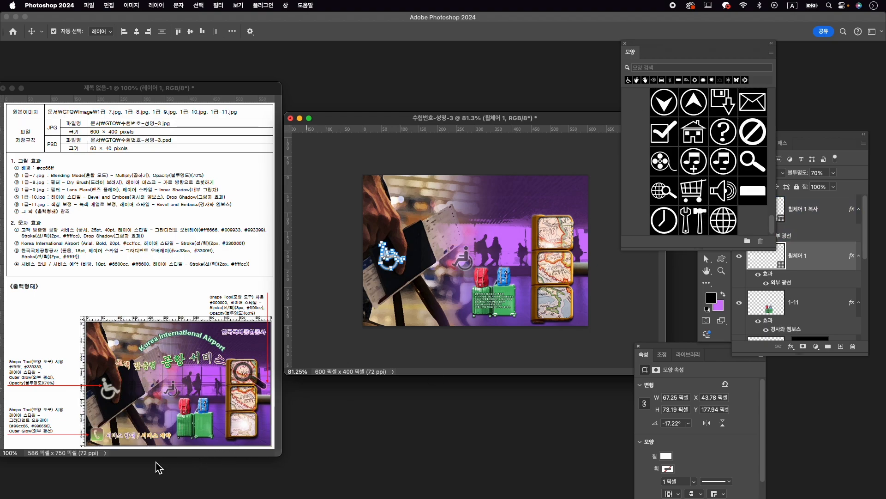
scroll(720, 173, "up", 3)
scroll(720, 173, "up", 3)
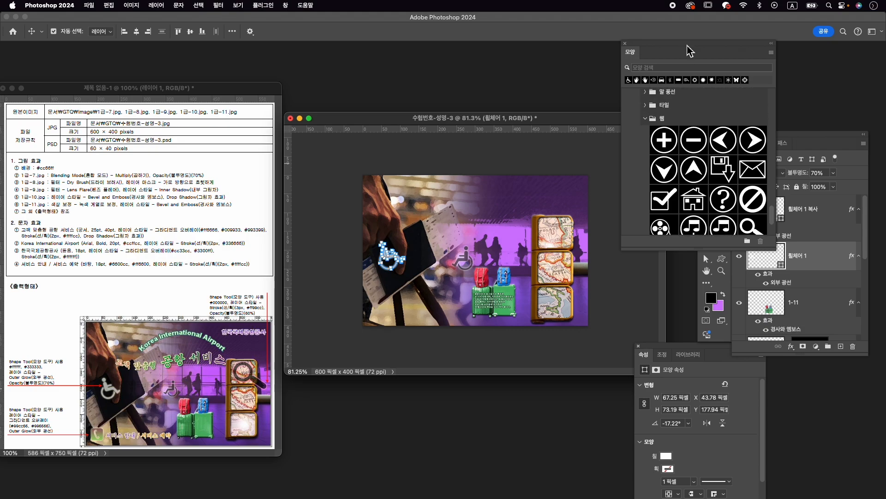
- Search the shapes for 전화 and draw the telephone symbol, about 67 × 67 px, in the image's lower-left corner
left_click(699, 68)
type("wj")
key("BackSpace")
key("BackSpace")
type("vhs")
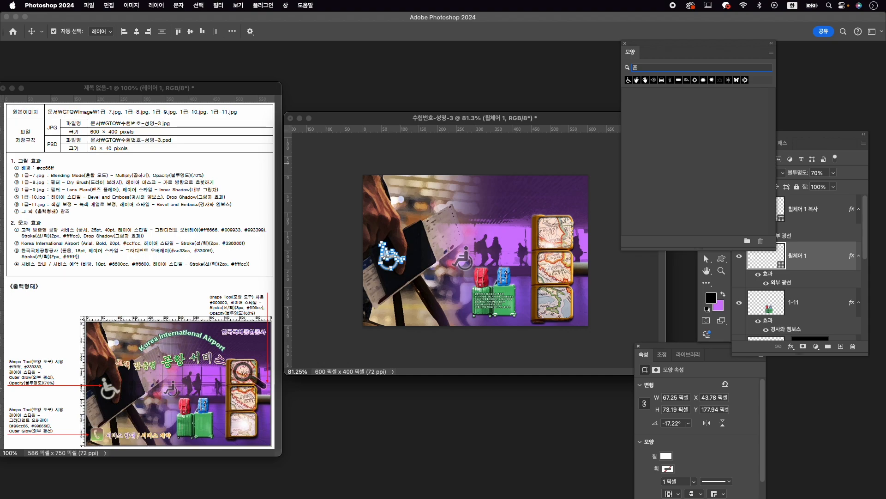
type("wjsghk")
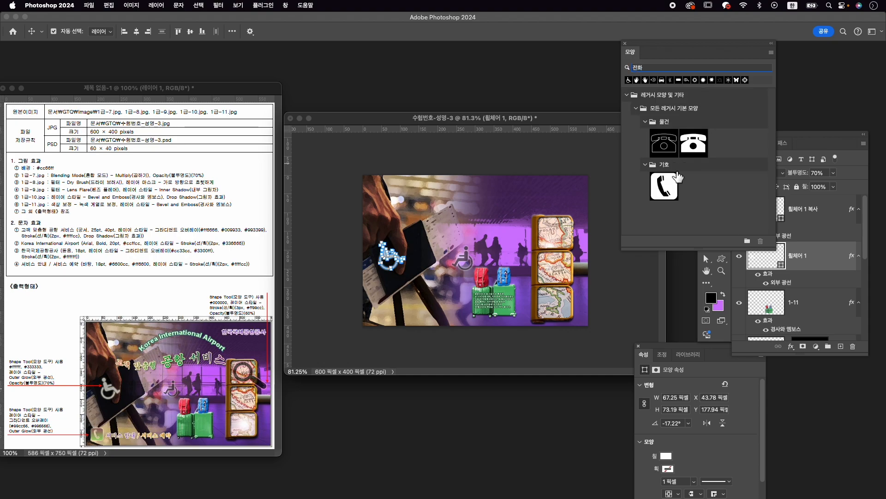
left_click(671, 189)
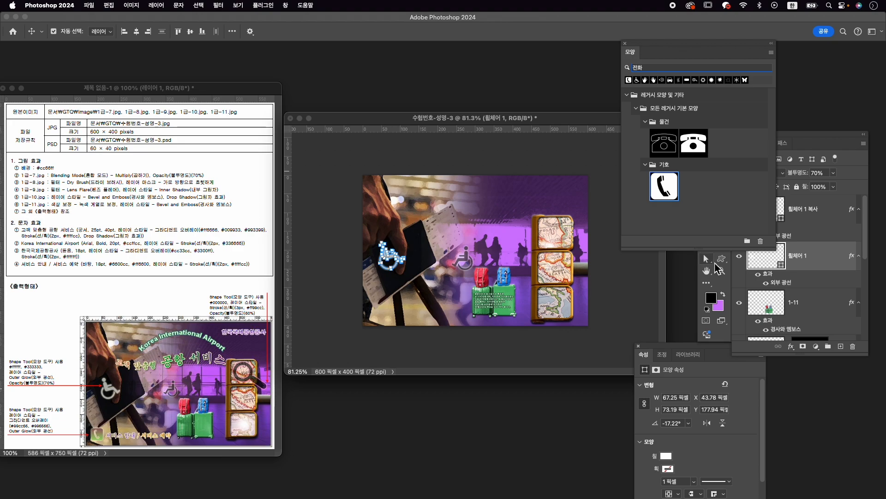
left_click(719, 261)
left_click(770, 302)
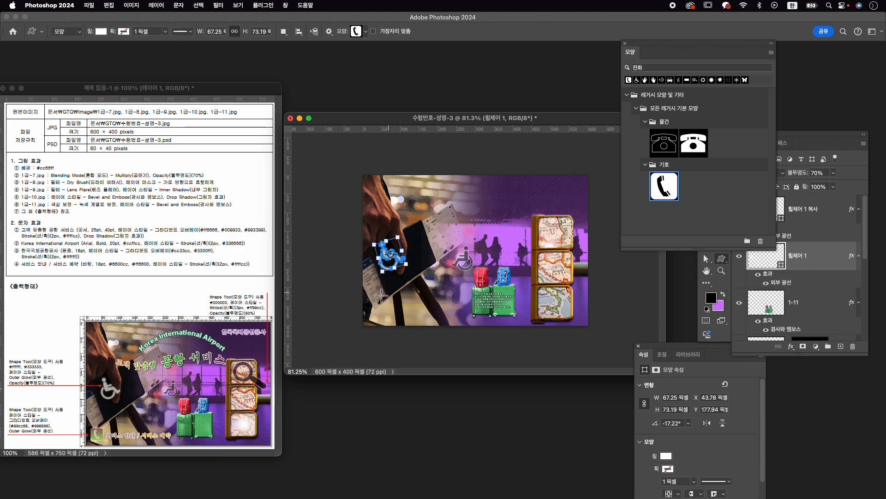
left_click_drag(374, 299, 396, 320)
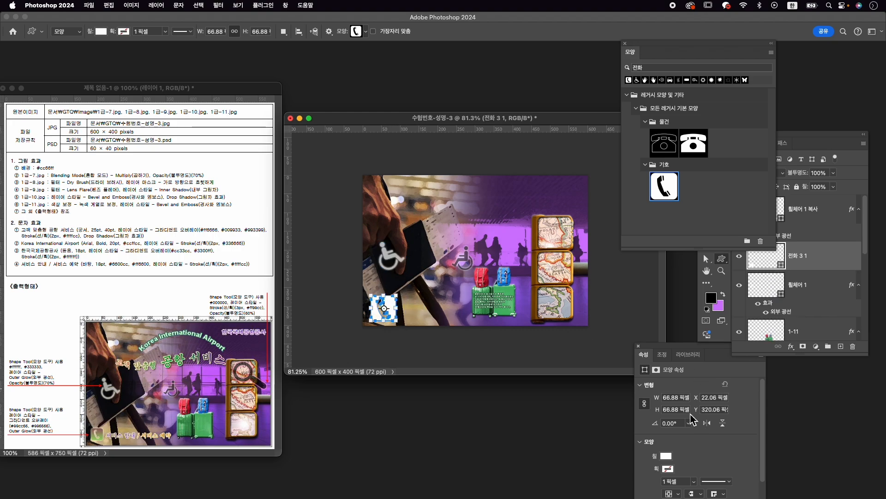
- Add a Gradient Overlay to the telephone shape and set its starting color to 99cc66
left_click(791, 346)
left_click(819, 431)
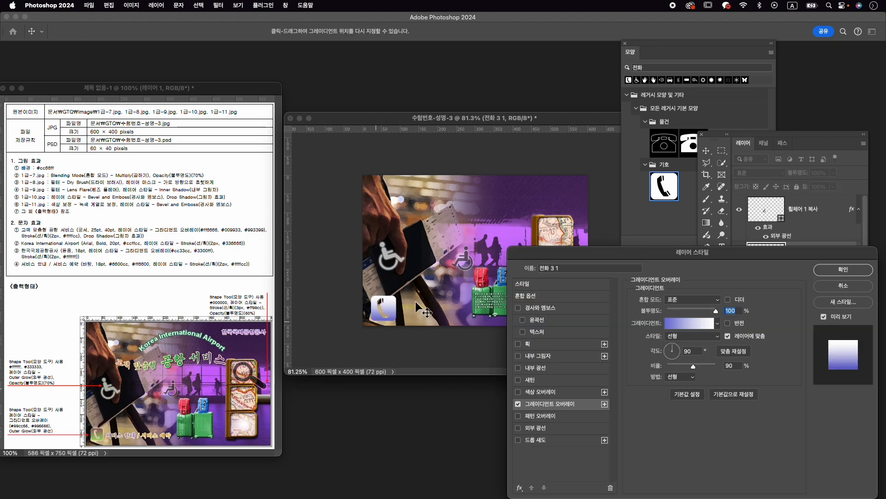
left_click(690, 323)
left_click(285, 276)
double_click(285, 275)
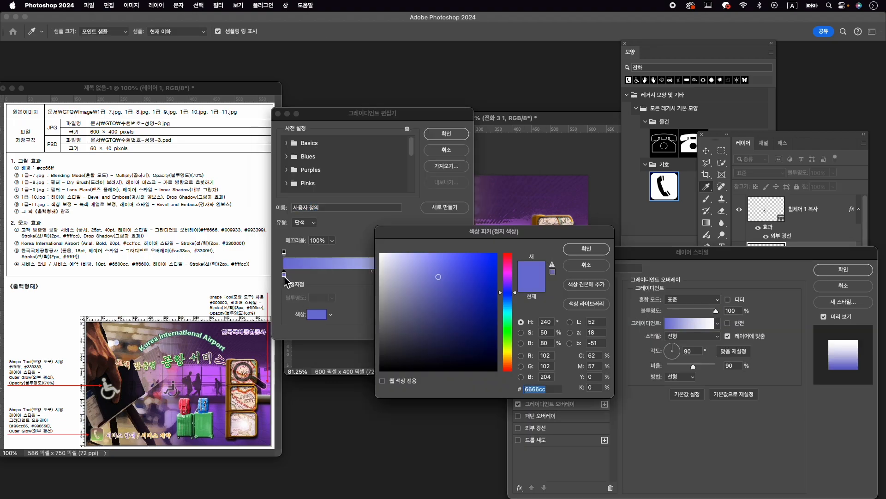
type("99cc66")
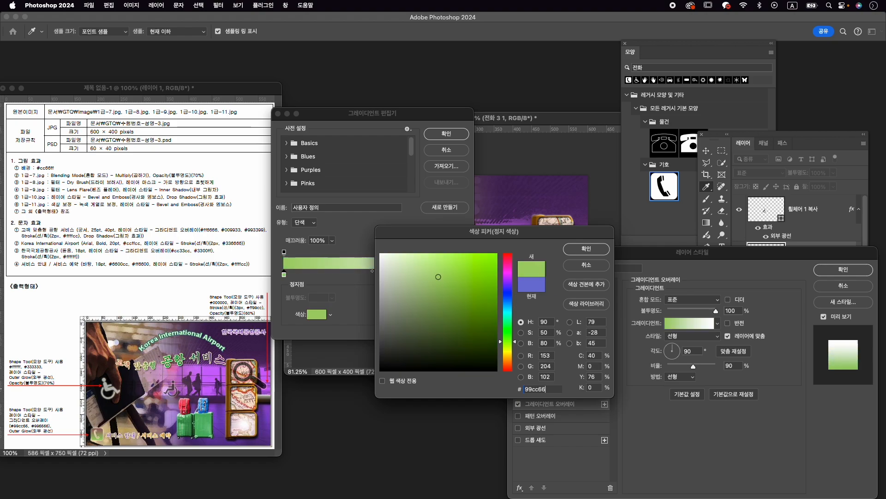
key("Return")
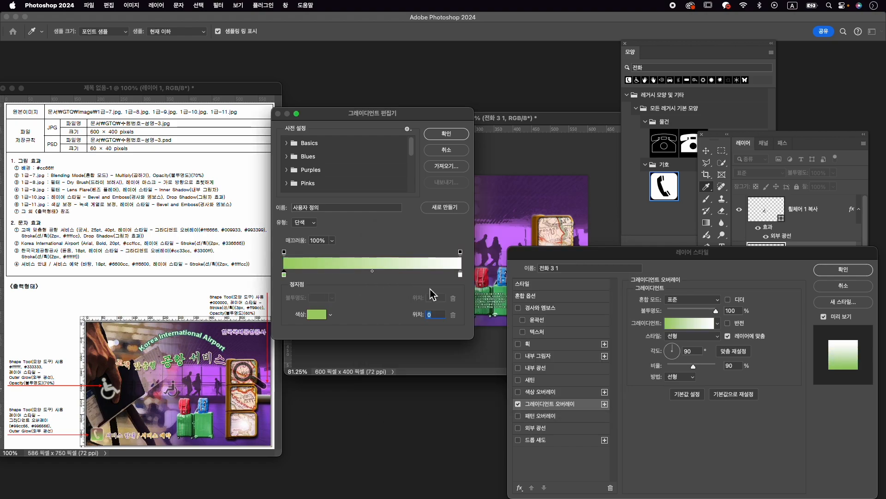
- Set the gradient's end color to 996666 and add an Outer Glow to the telephone shape
double_click(460, 275)
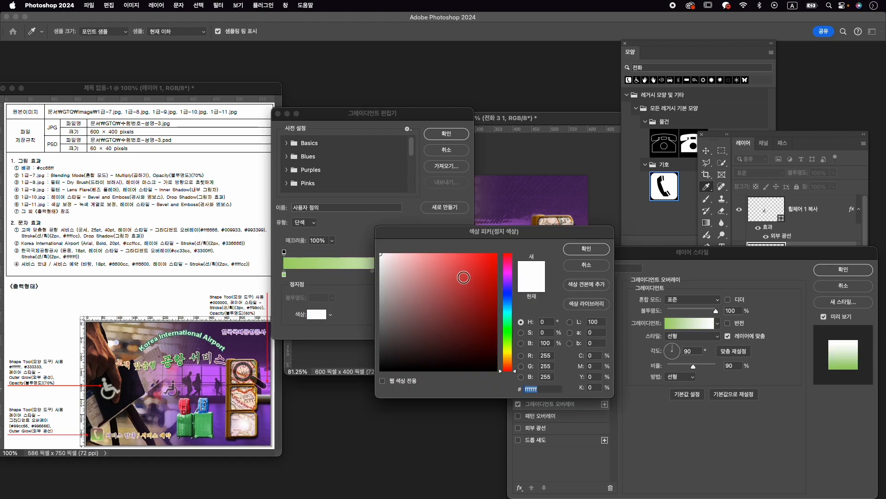
type("996666")
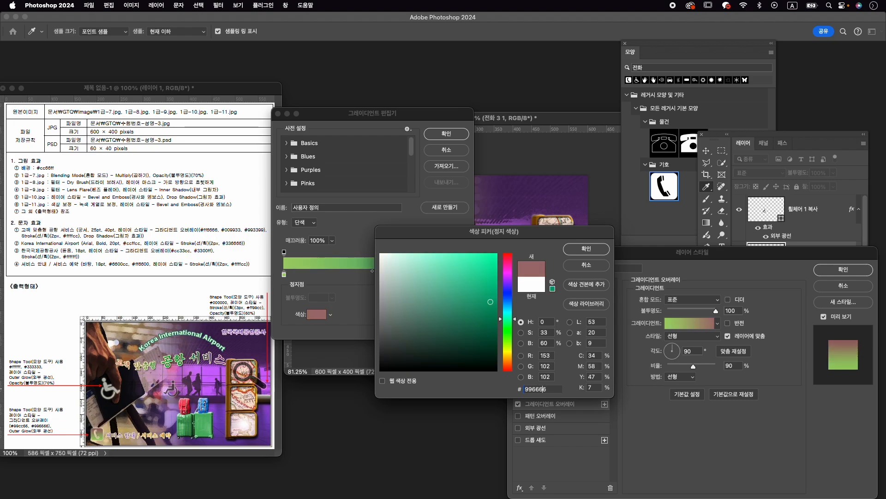
key("Return")
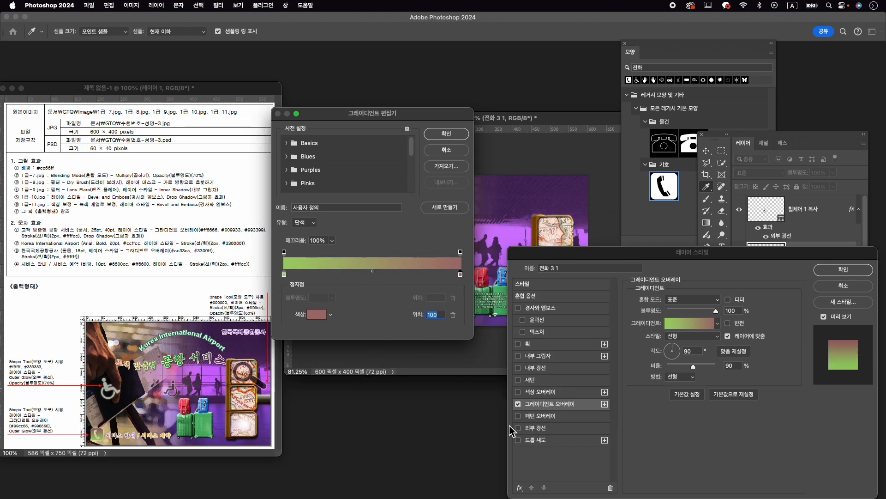
key("Return")
left_click(535, 428)
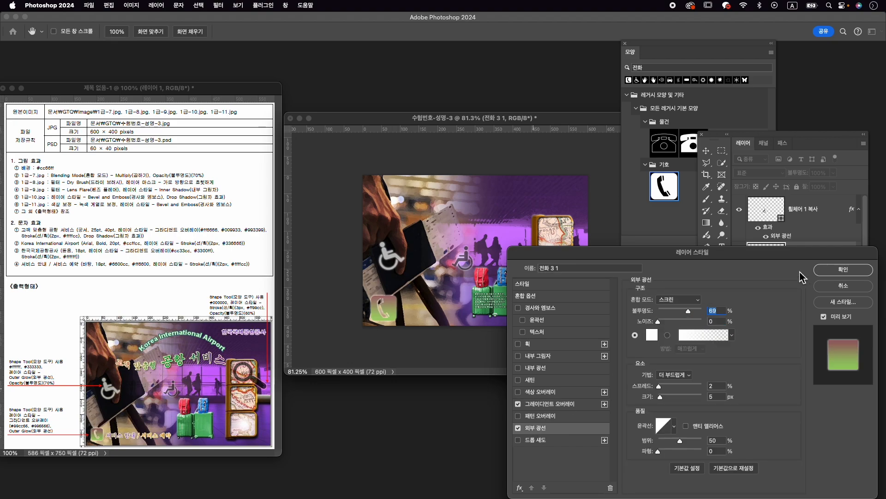
left_click(849, 270)
- Scale the telephone shape down to about 52 × 52 px in the image's lower-left corner
key("super+t")
left_click_drag(396, 295, 390, 305)
key("Right")
key("Right")
key("Right")
key("Right")
key("Left")
key("Left")
key("Left")
key("Left")
key("Return")
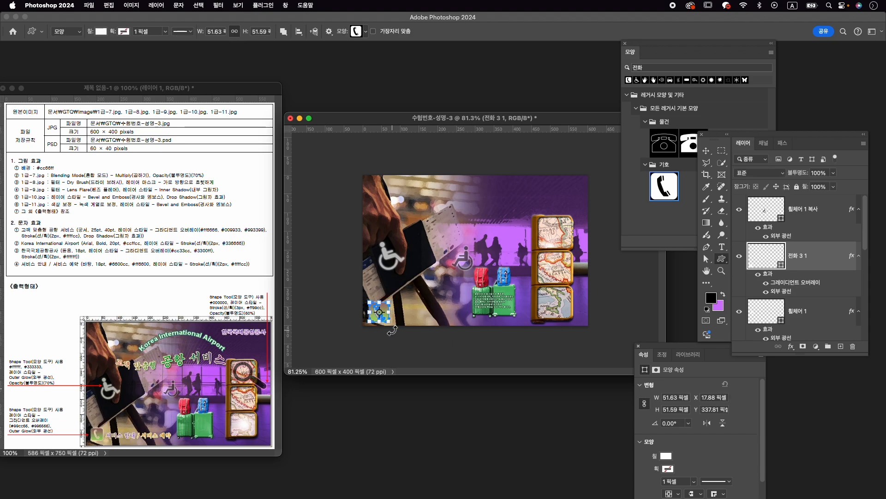
- Nudge the telephone shape to about X 13, Y 335 px and move its layer to the top of the stack
key("v")
key("Up")
key("Up")
key("Up")
key("Up")
key("Up")
key("Up")
key("Up")
key("Up")
key("Left")
key("Left")
key("Left")
key("Left")
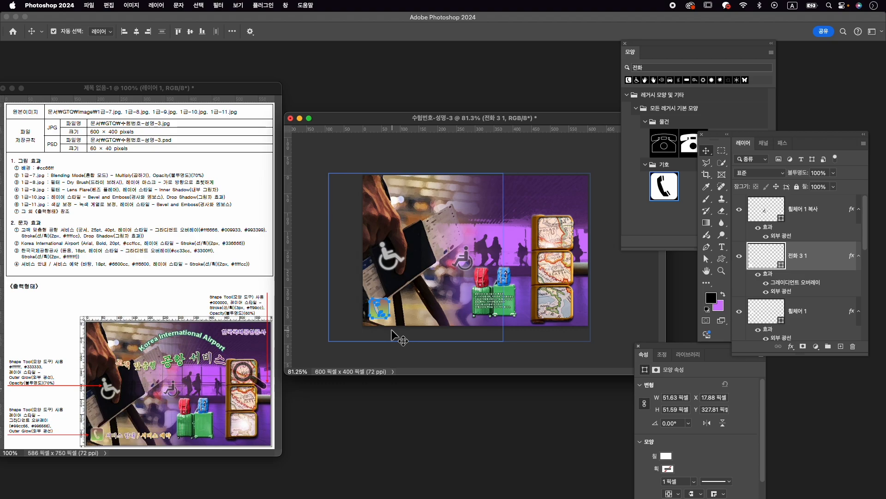
key("Left")
key("Left")
key("Down")
key("Down")
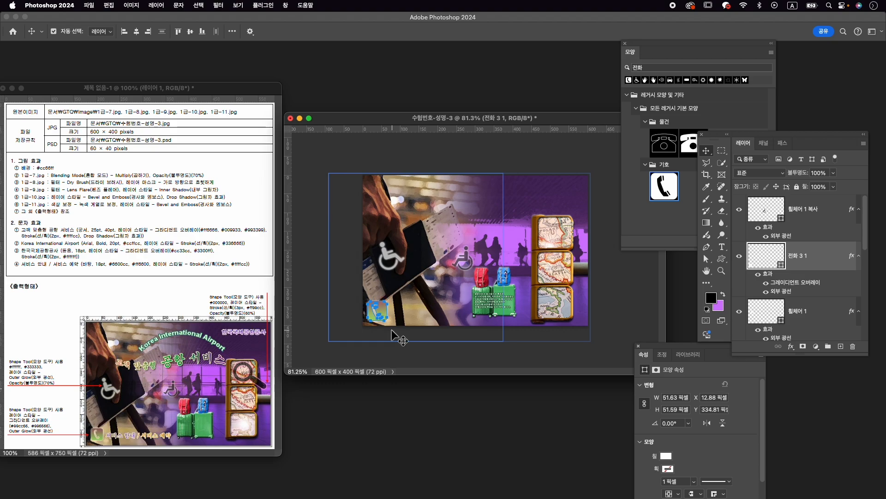
left_click_drag(803, 256, 805, 220)
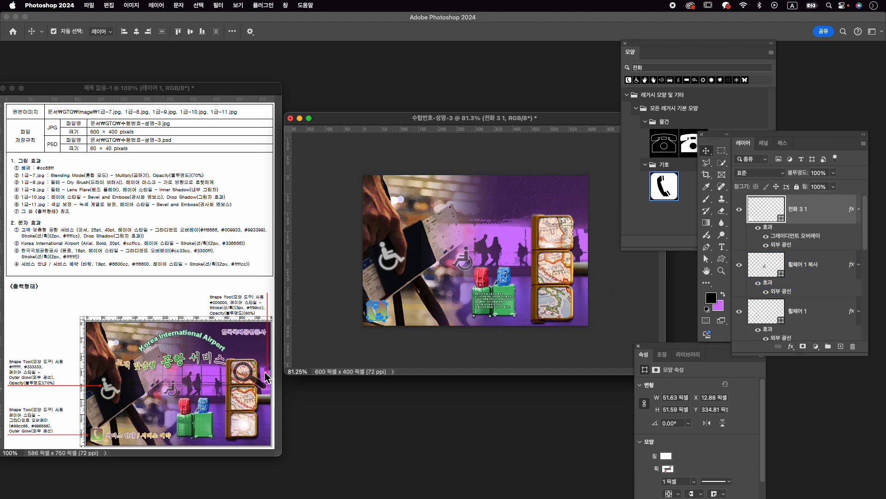
- Search the custom shape library for 돋보기 and clear the search
left_click(685, 68)
type("게")
key("BackSpace")
type("ㄷ")
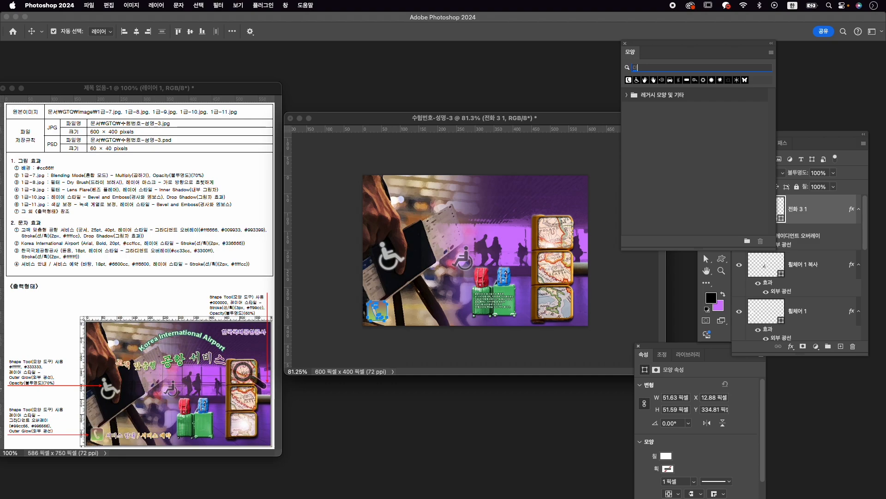
type("돋보")
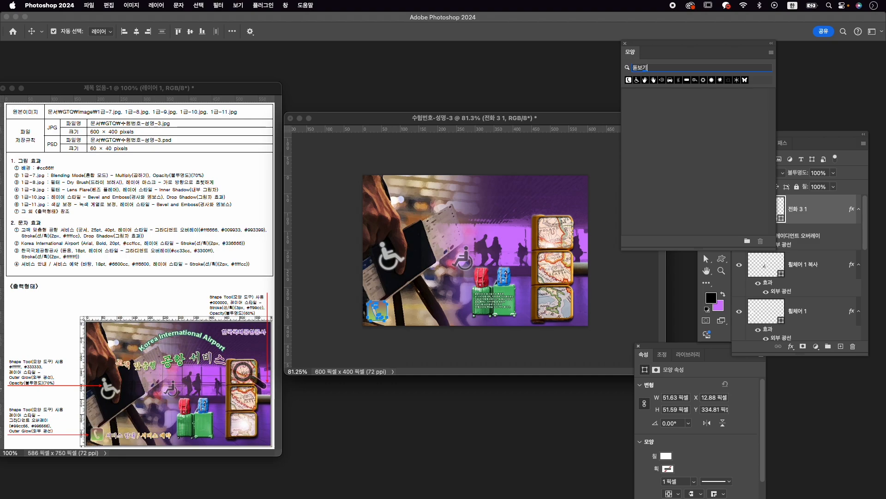
type("기")
double_click(653, 68)
key("BackSpace")
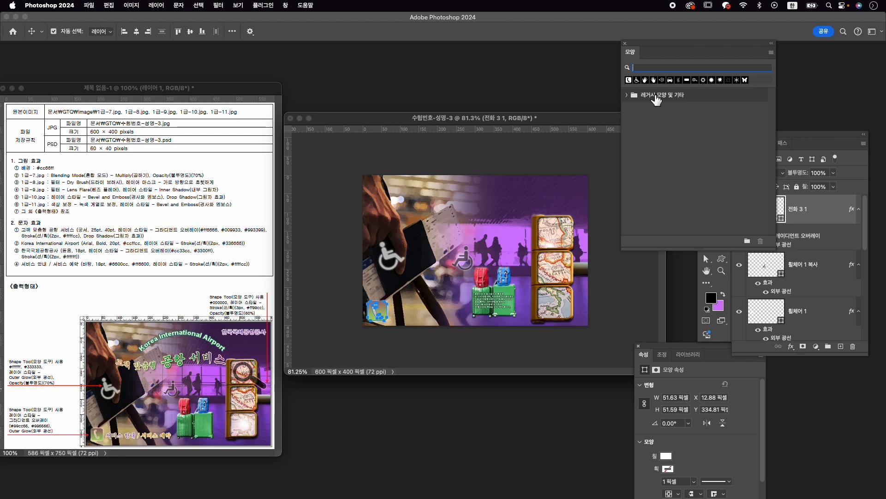
- Draw the magnifier from the legacy Web custom shapes, about 116 × 94 px, over the upper map frame of the image
left_click(627, 95)
left_click(636, 122)
scroll(655, 148, "down", 5)
left_click(645, 228)
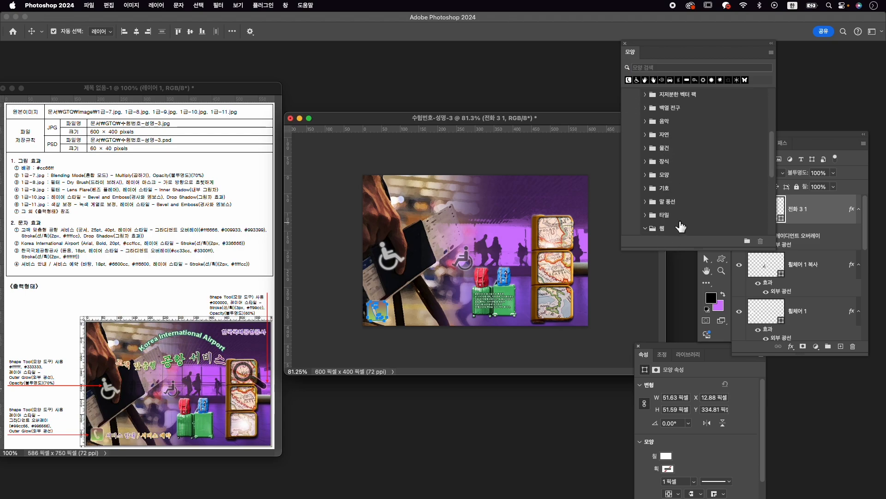
left_click(754, 160)
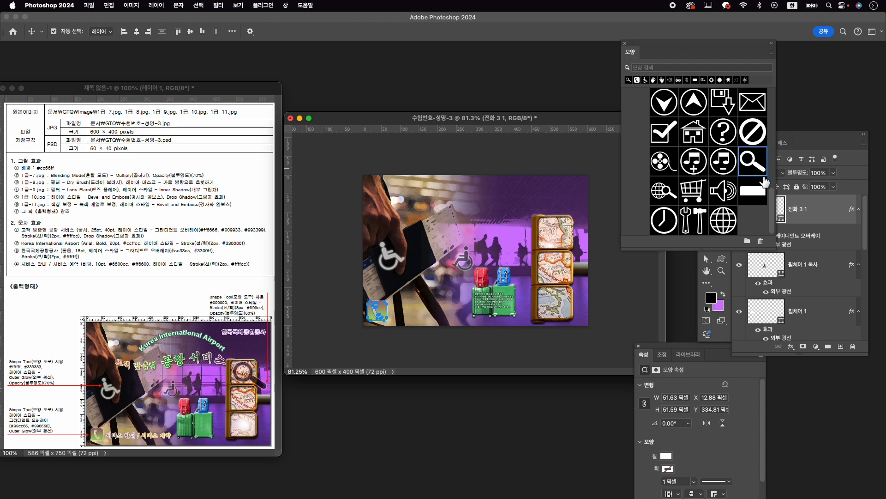
left_click(721, 259)
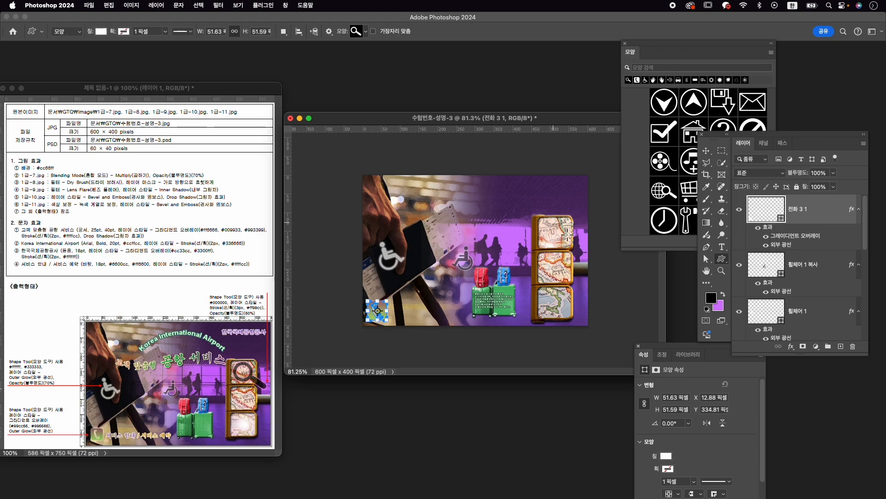
left_click_drag(550, 221, 592, 264)
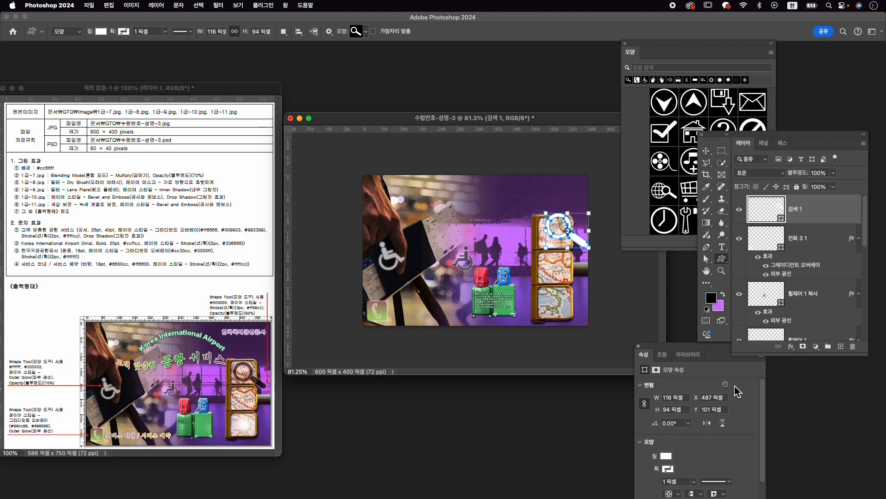
- Set the magnifier shape's fill color to black
left_click(665, 456)
left_click(761, 336)
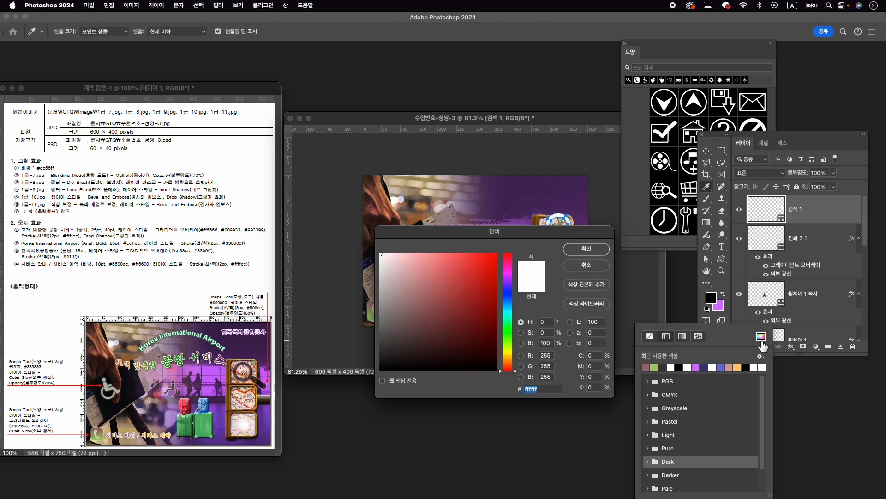
left_click(584, 249)
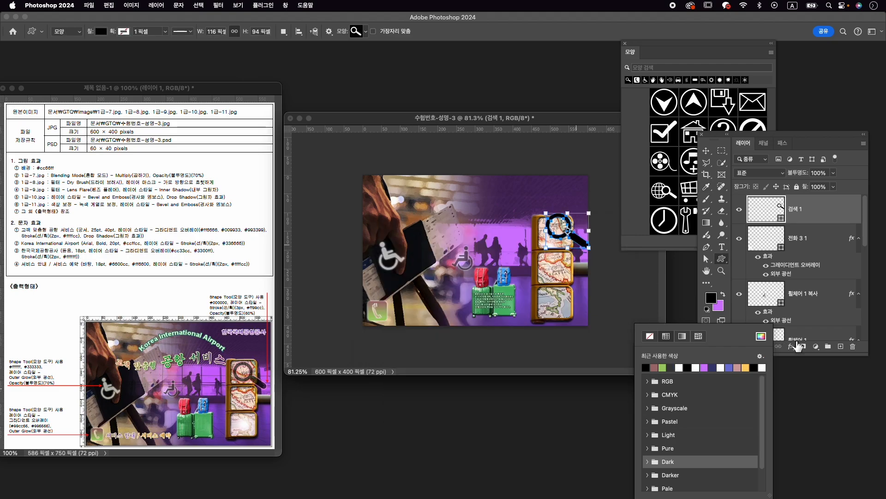
- Add a 3 px Stroke in ff99cc to the magnifier shape and set its layer opacity to 60%
left_click(793, 347)
left_click(794, 381)
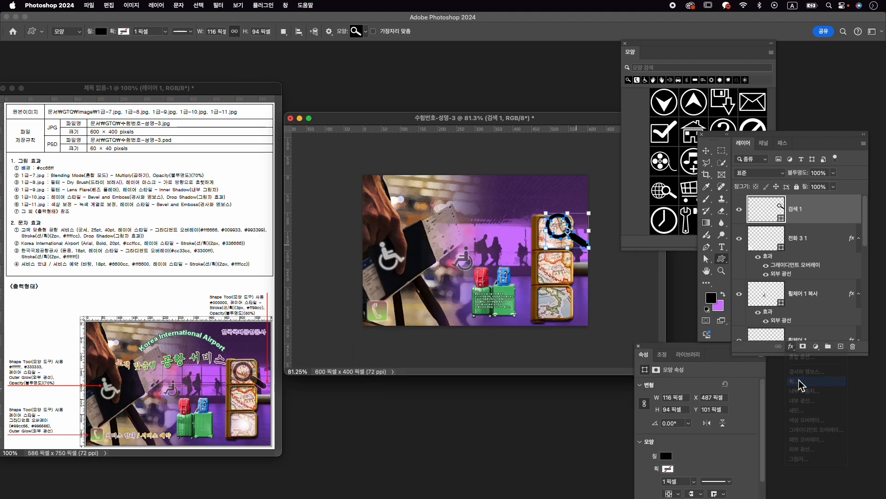
type("3")
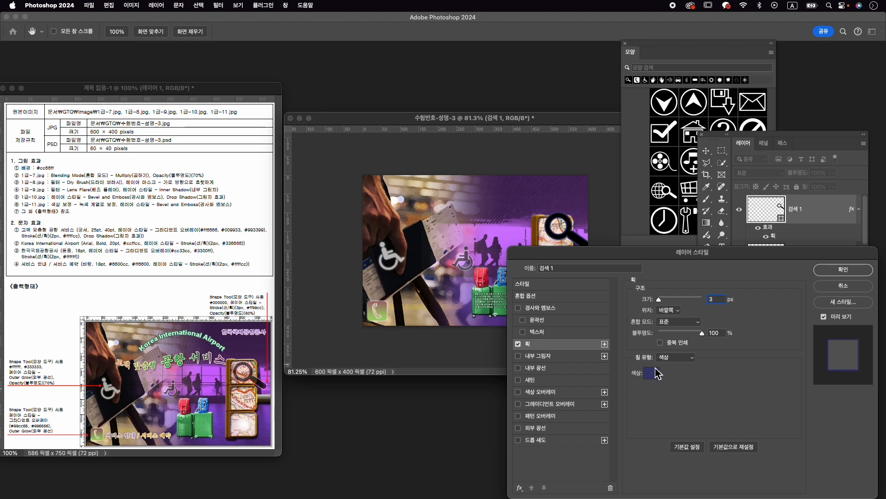
left_click(654, 374)
type("ff")
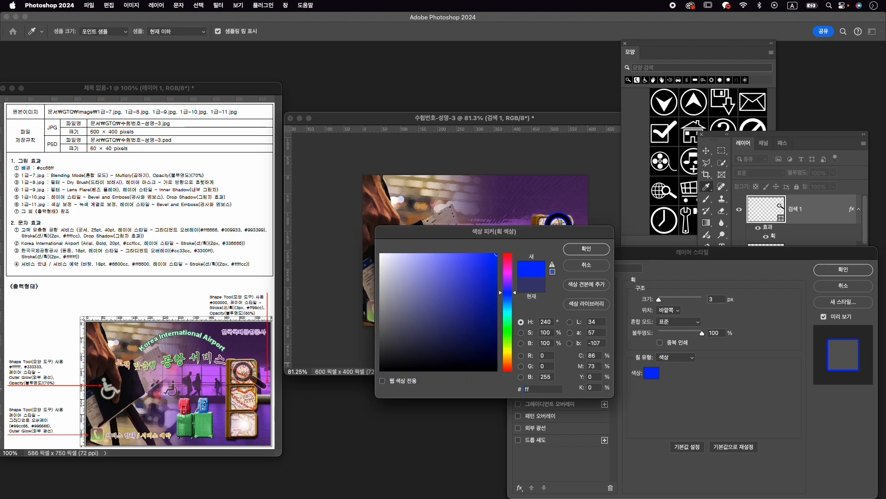
type("99cc")
key("Return")
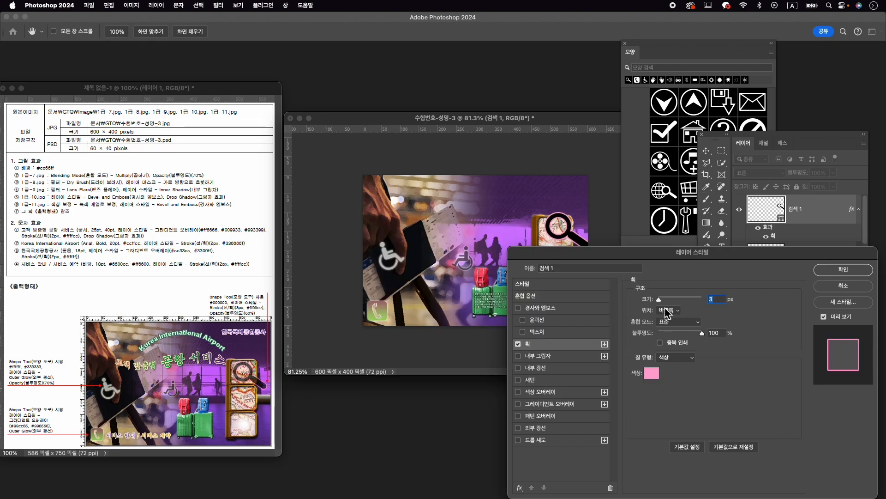
left_click(829, 272)
left_click(812, 174)
type("60")
- Scale the magnifier down to about 112 × 91 px and place it over the top map frame at about X 475, Y 119 px
key("ctrl+t")
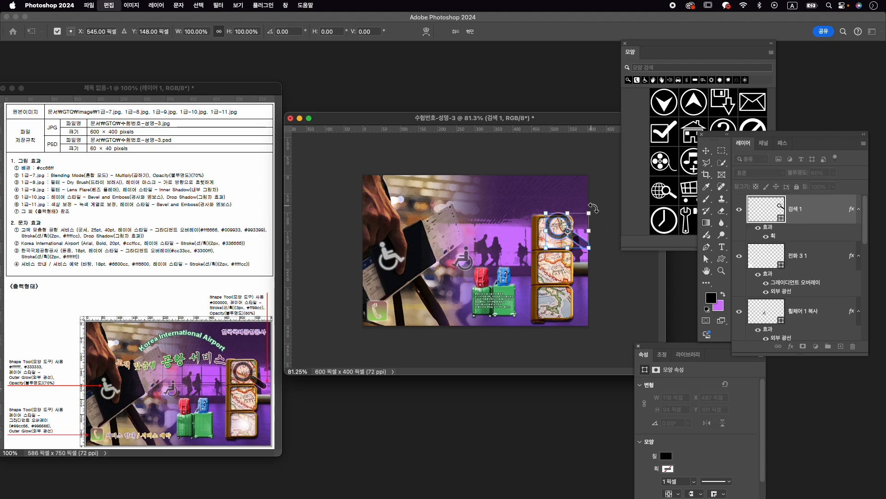
left_click_drag(595, 219, 595, 217)
left_click_drag(580, 247, 575, 251)
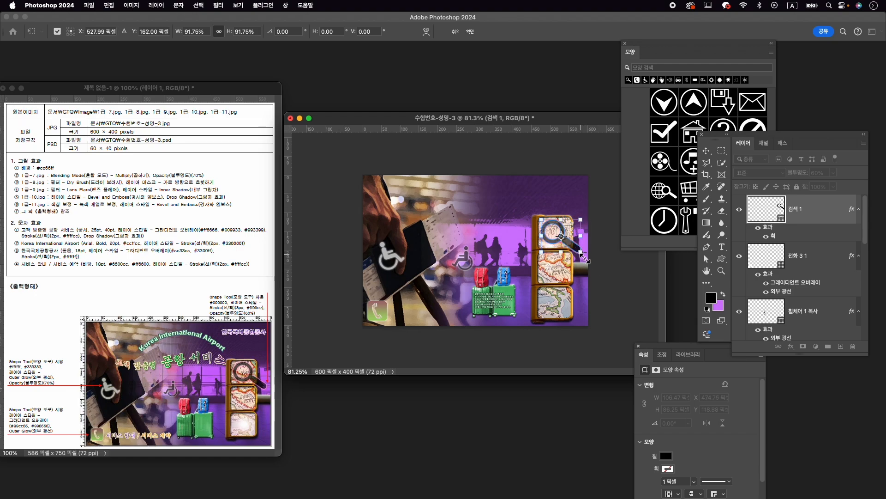
key("Return")
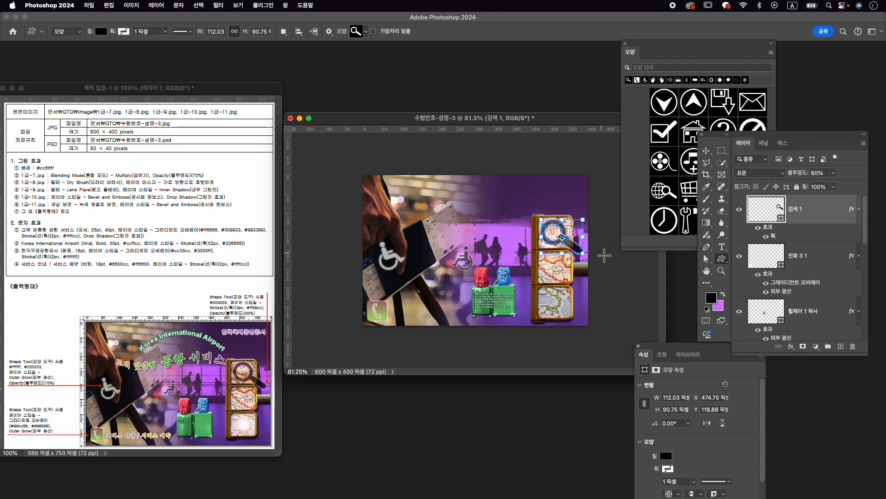
- Nudge the magnifier 2 px down and 2 px to the right with the Move tool
key("v")
key("Down")
key("Down")
key("Right")
key("Right")
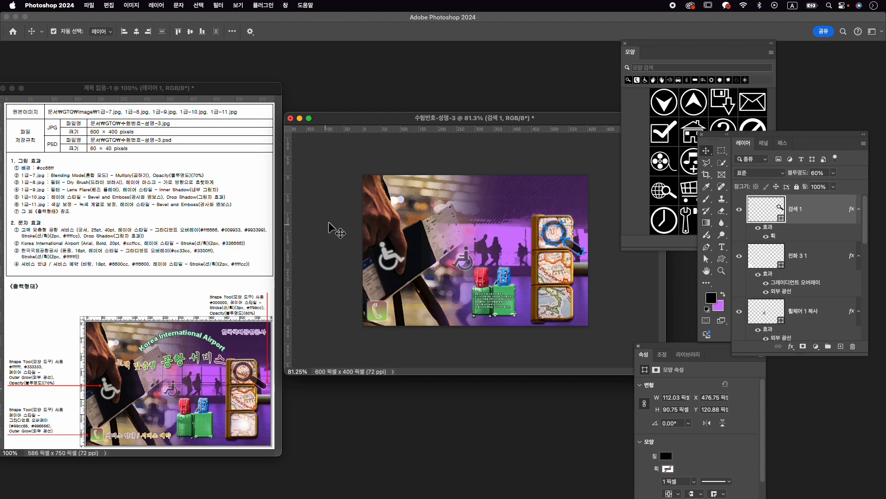
- Add the title text "고객 맞춤형 공항 서비스" in GungSeo above the wheelchair shapes
key("t")
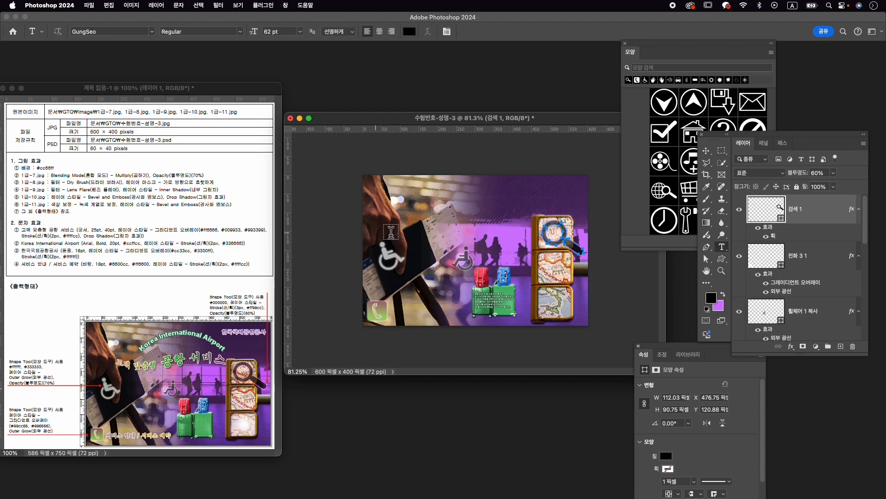
left_click(405, 226)
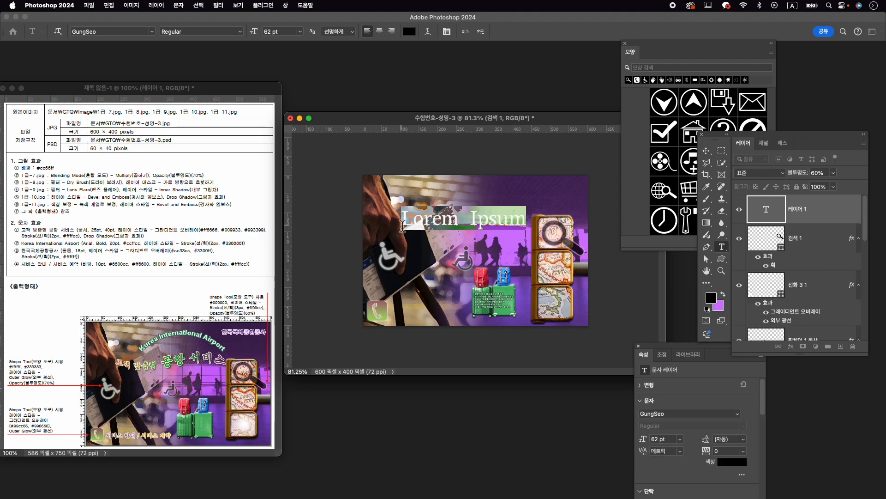
type("고객 마")
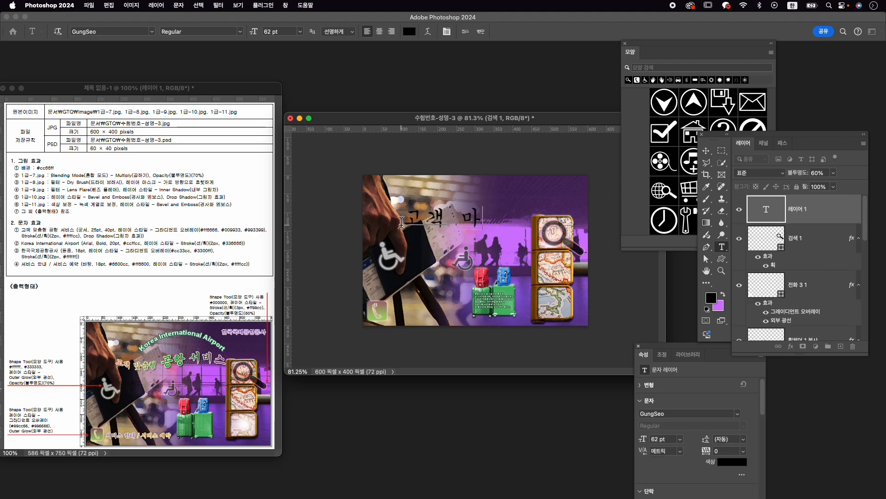
type("맞춤형 공항")
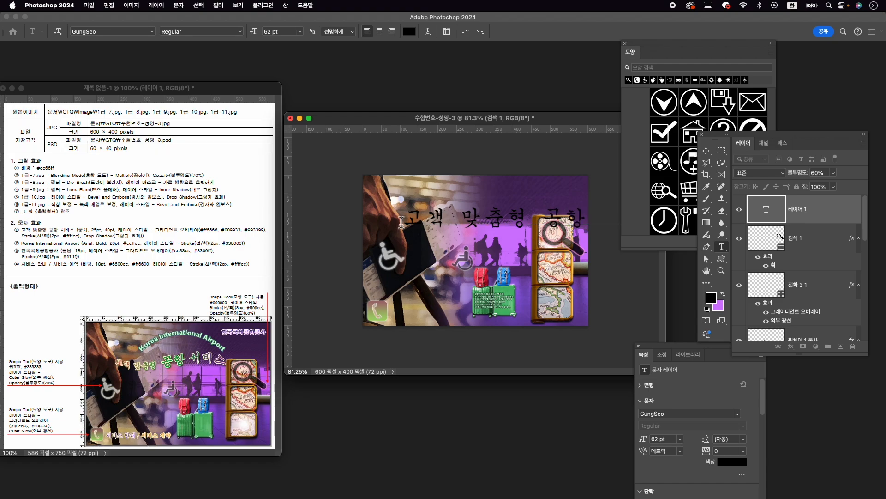
- Set the whole title's baseline shift to 0 pt and its font size to 25 pt
key("super+a")
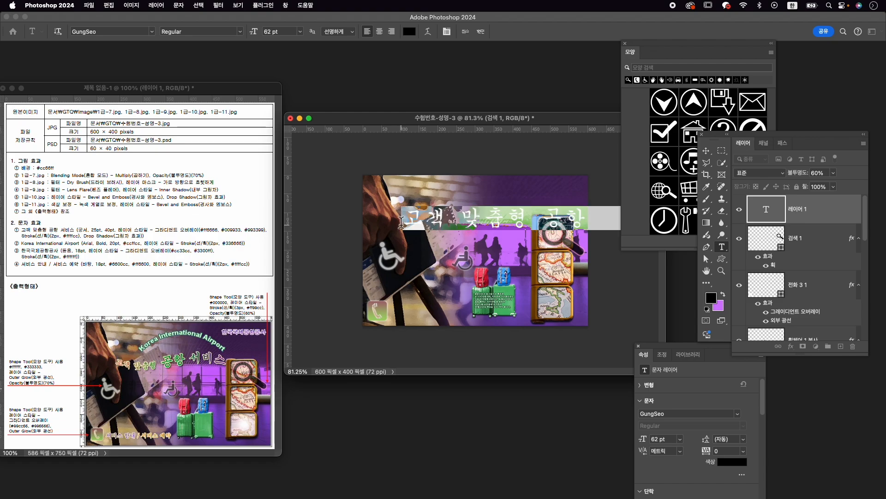
key("super+t")
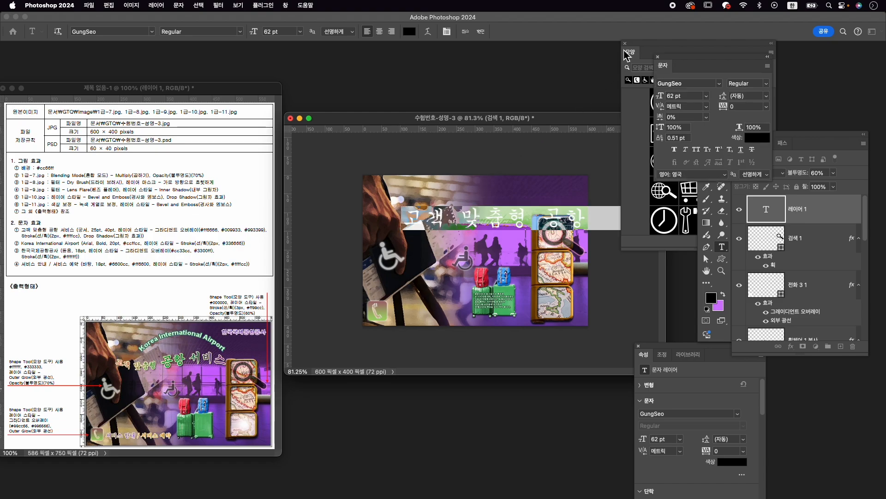
left_click(625, 44)
left_click(639, 345)
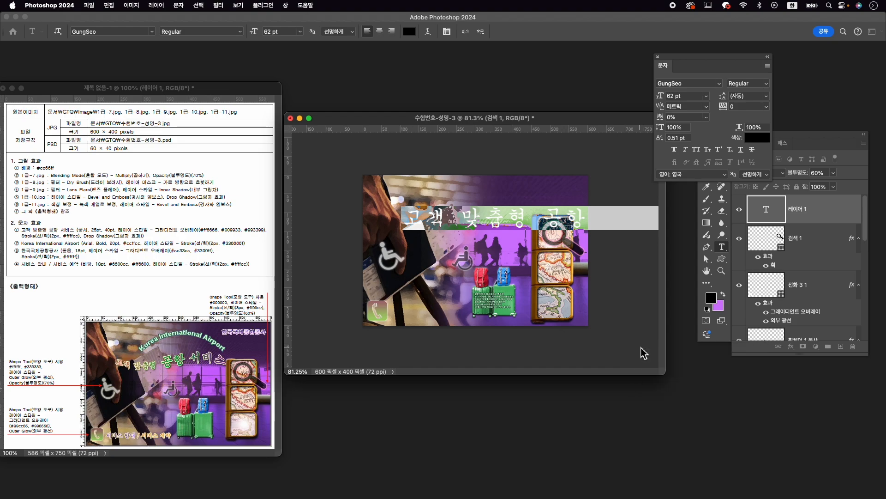
left_click_drag(694, 63, 604, 81)
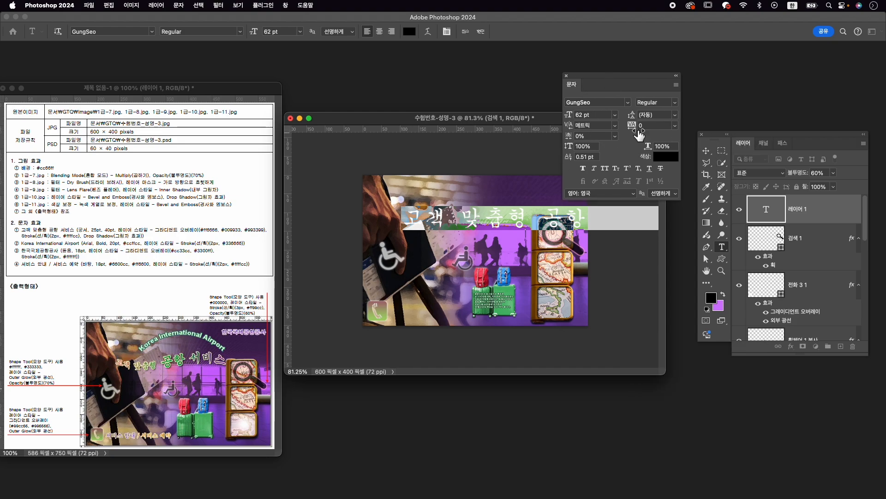
left_click(581, 157)
left_click(581, 116)
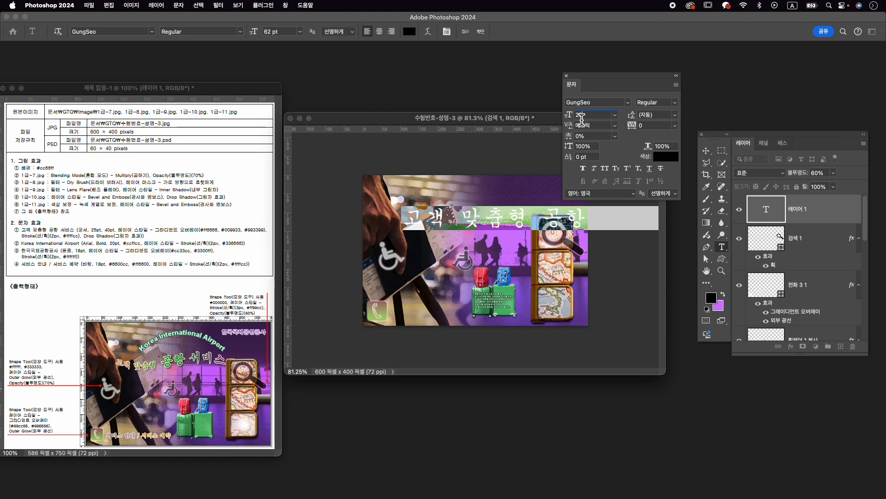
key("Return")
- Set the font size of the words "공항 서비스" in the title to 40 pt
left_click(418, 220)
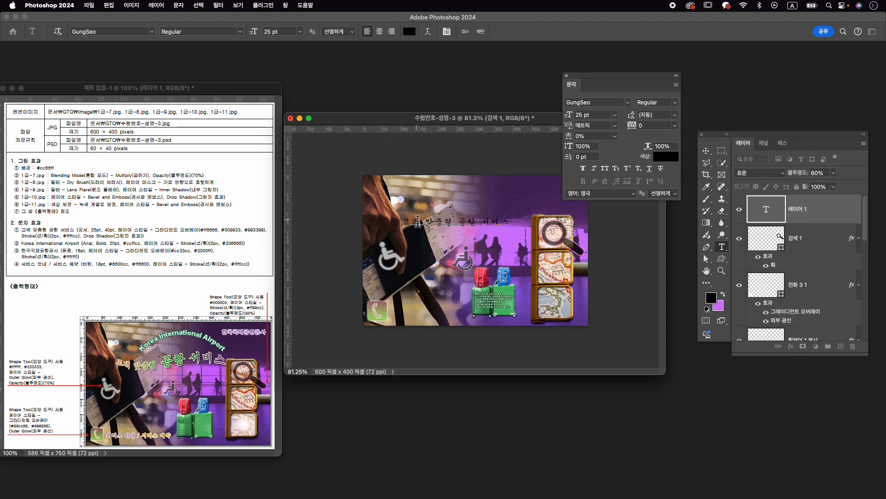
left_click_drag(462, 223, 510, 223)
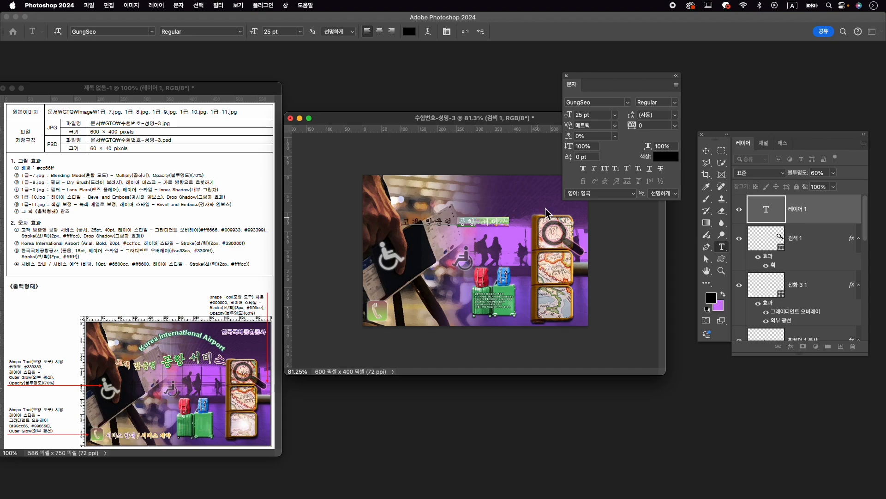
left_click(581, 115)
type("40")
key("Return")
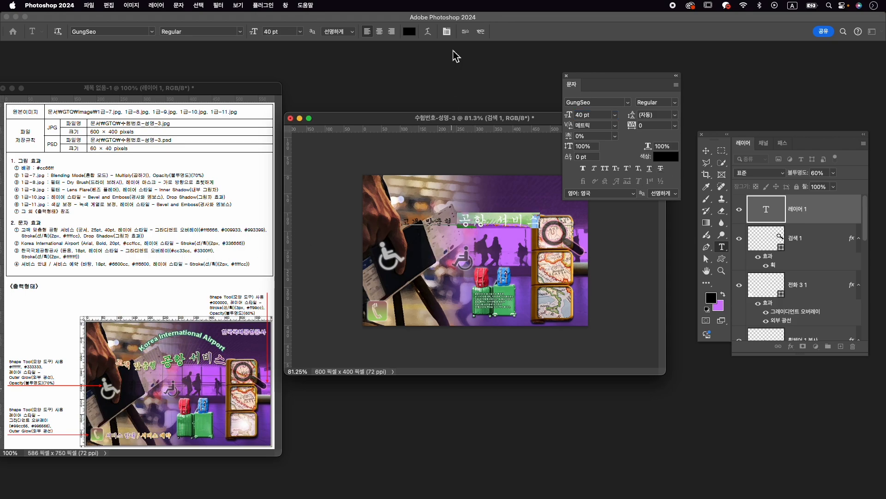
- Warp the title text with the horizontal 깃발 (Flag) style and a bend of -51%
key("super+a")
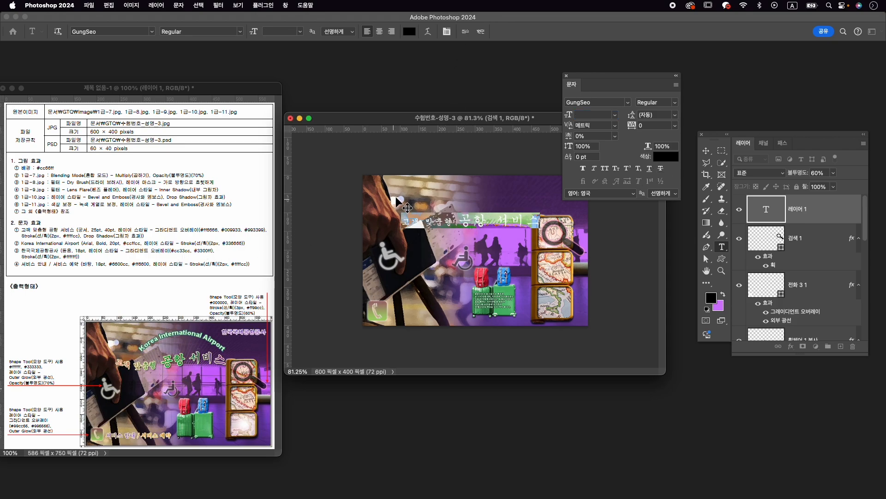
left_click(428, 32)
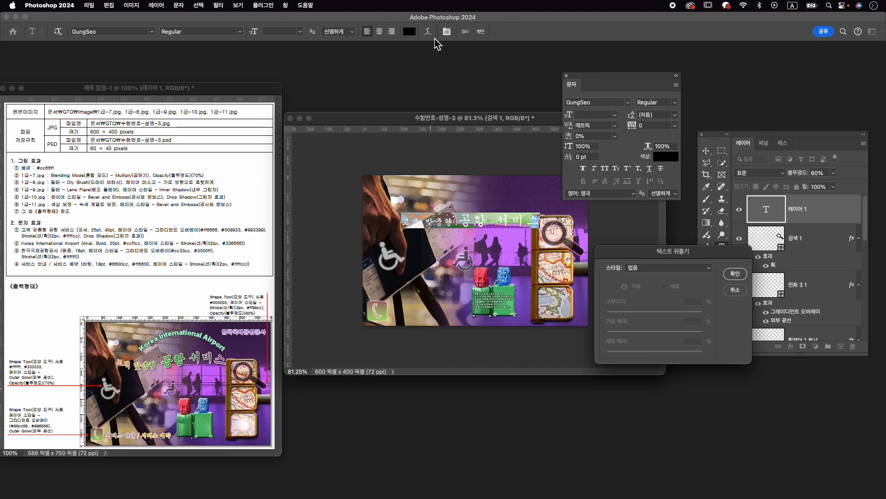
left_click(699, 267)
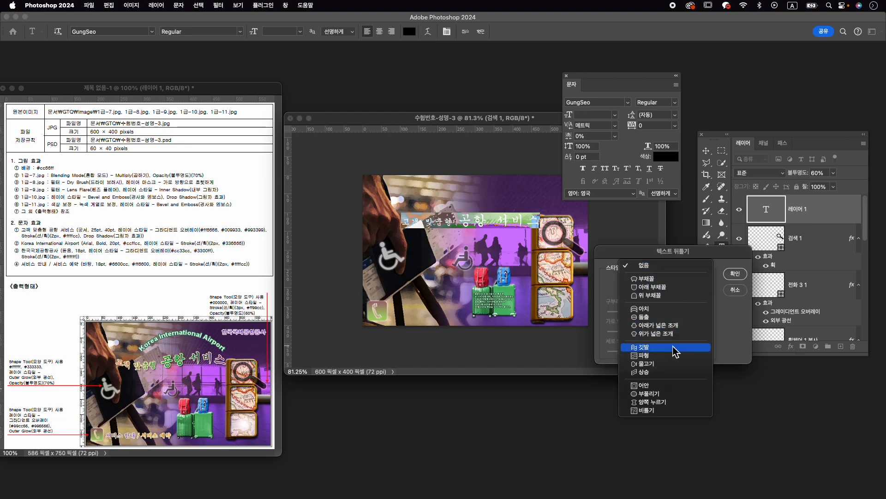
left_click(669, 347)
left_click_drag(678, 313, 635, 322)
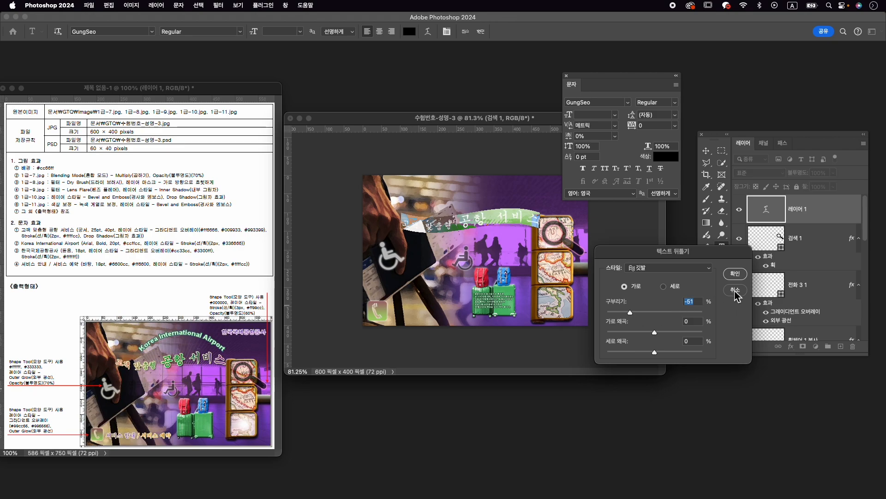
left_click(736, 274)
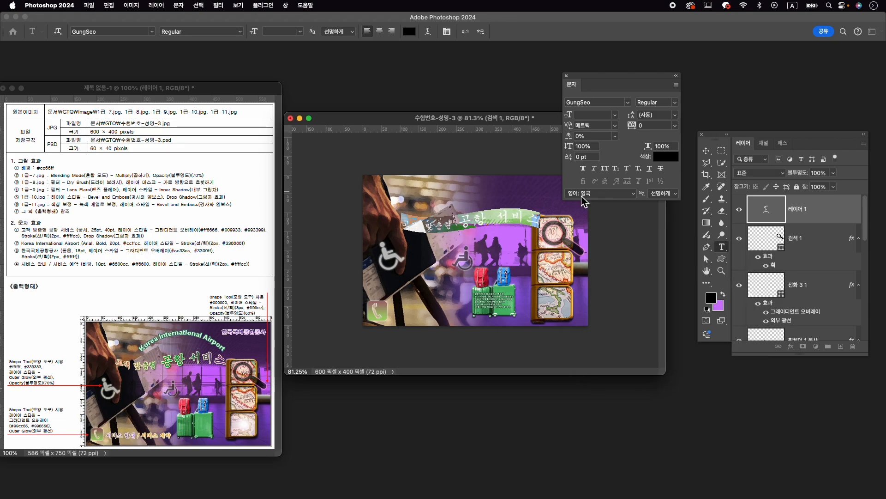
scroll(473, 257, "up", 3)
scroll(473, 257, "up", 1)
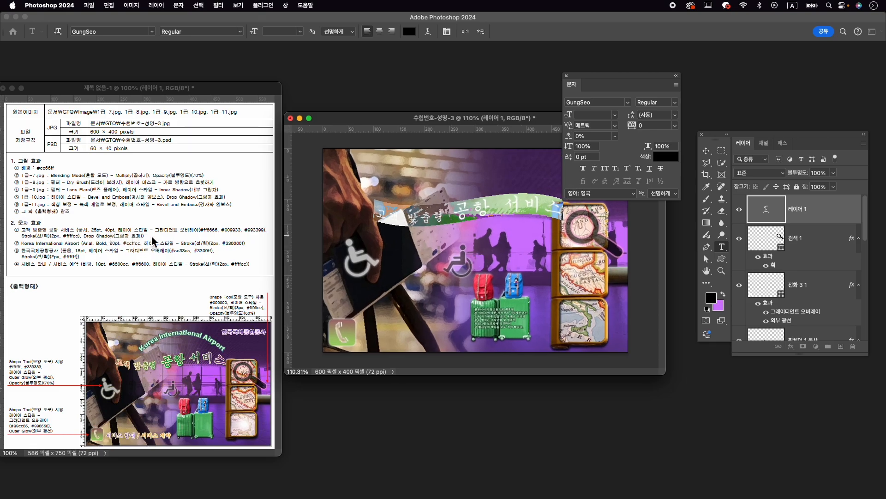
- Add a Gradient Overlay to the title text, insert a stop near the gradient's middle, and set the starting stop to #ff6666
left_click(480, 31)
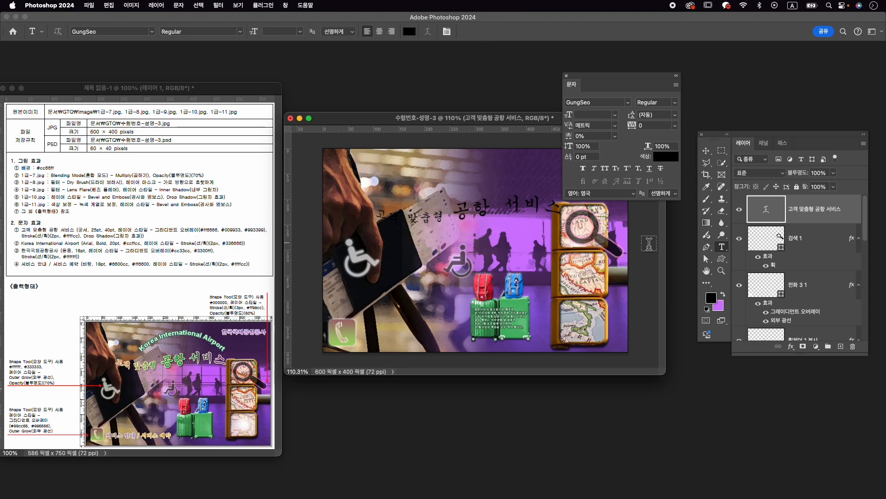
left_click(790, 346)
left_click(835, 429)
left_click(695, 323)
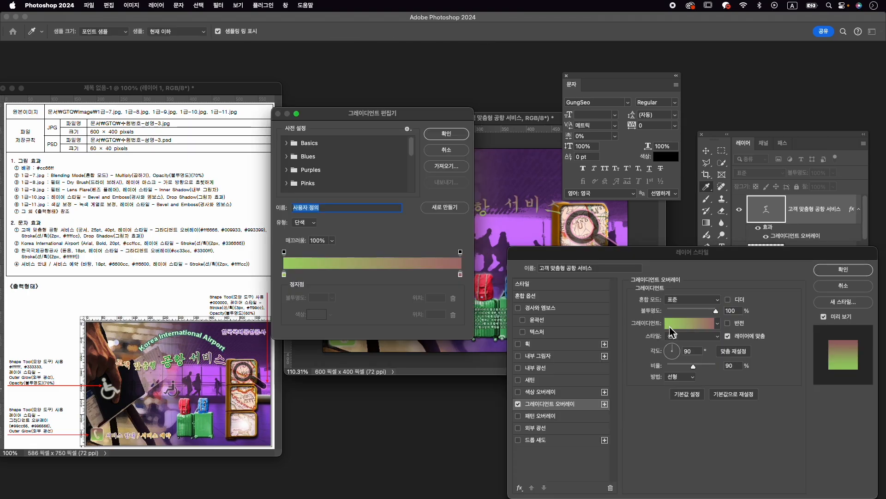
left_click(367, 275)
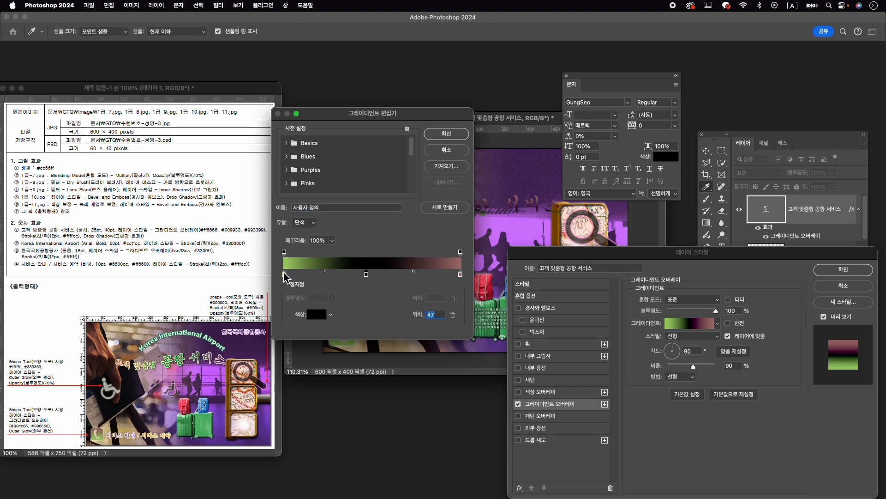
left_click(284, 275)
double_click(284, 275)
type("ff6666")
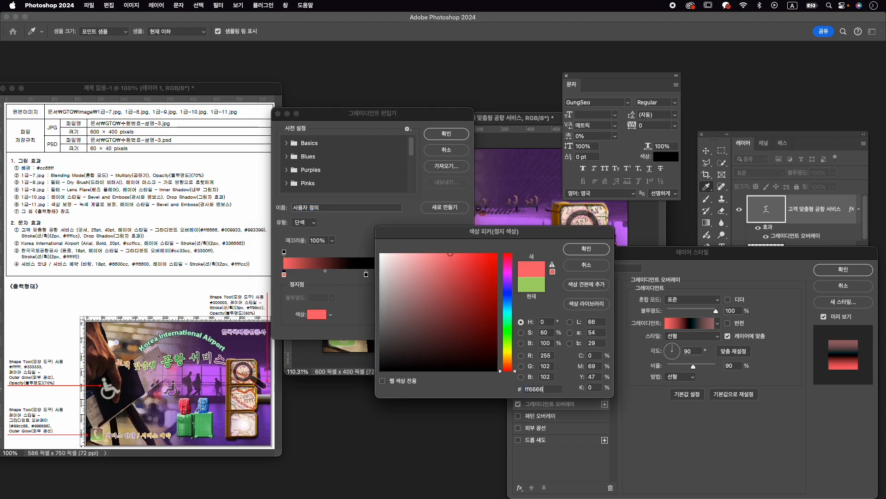
key("Return")
- Set the middle stop of the title's gradient to #009933
left_click(371, 275)
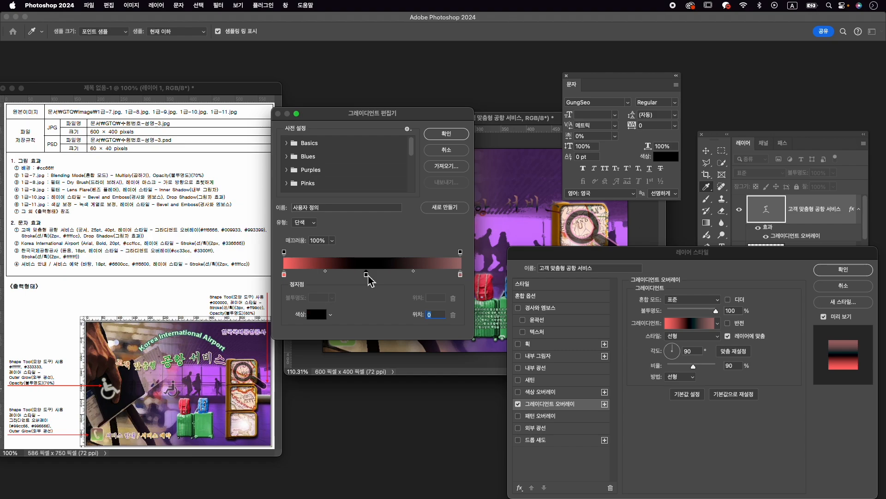
double_click(371, 275)
type("0009")
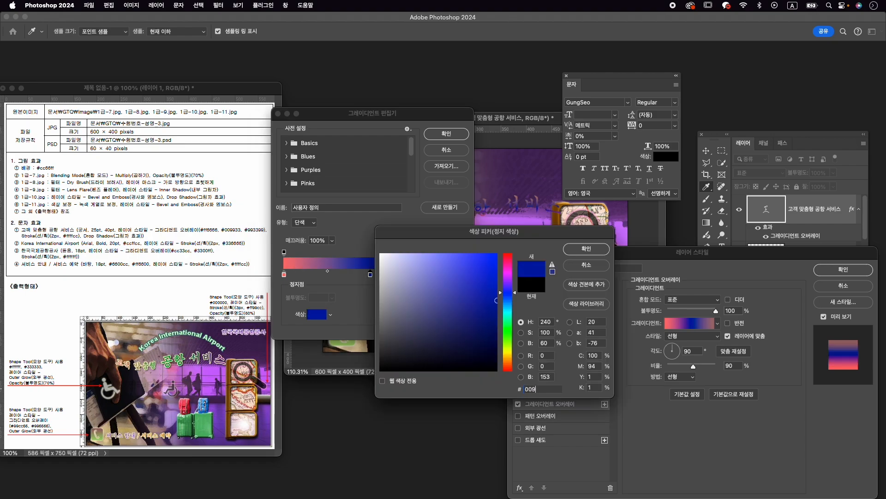
type("933")
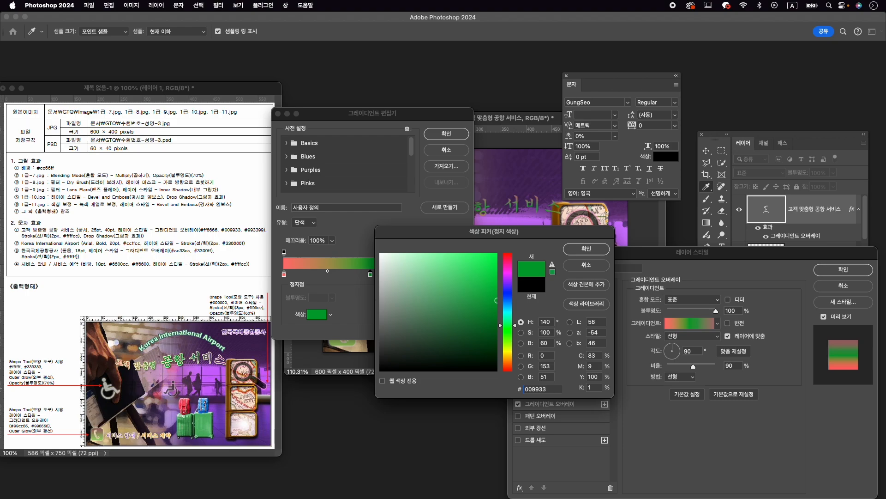
key("Return")
- Set the end stop of the title's gradient to #993399 and rotate the overlay to an angle of about -1°
double_click(461, 275)
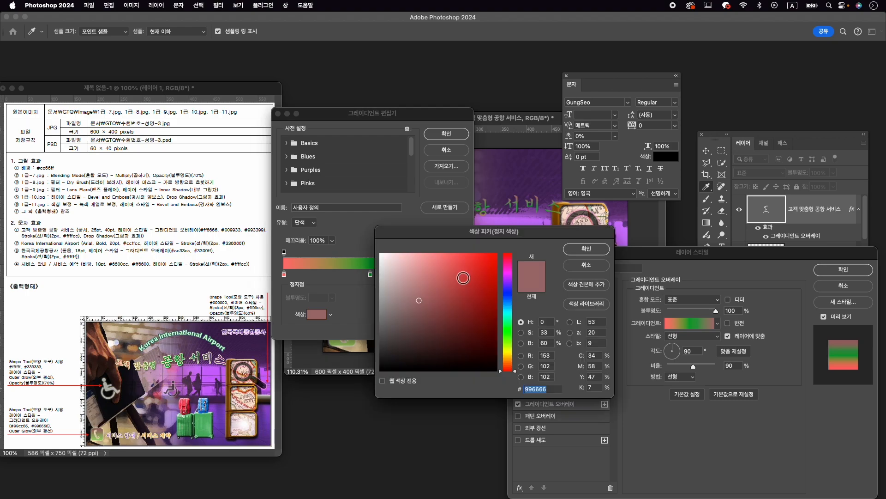
type("993399")
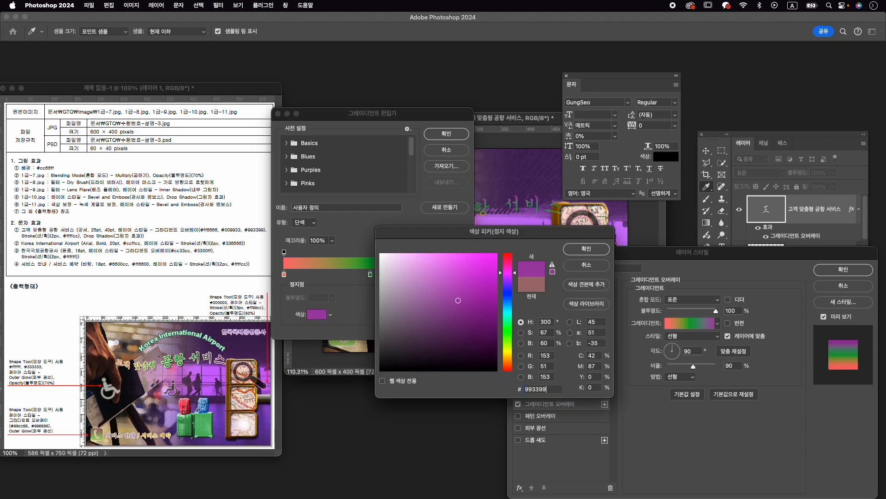
key("Return")
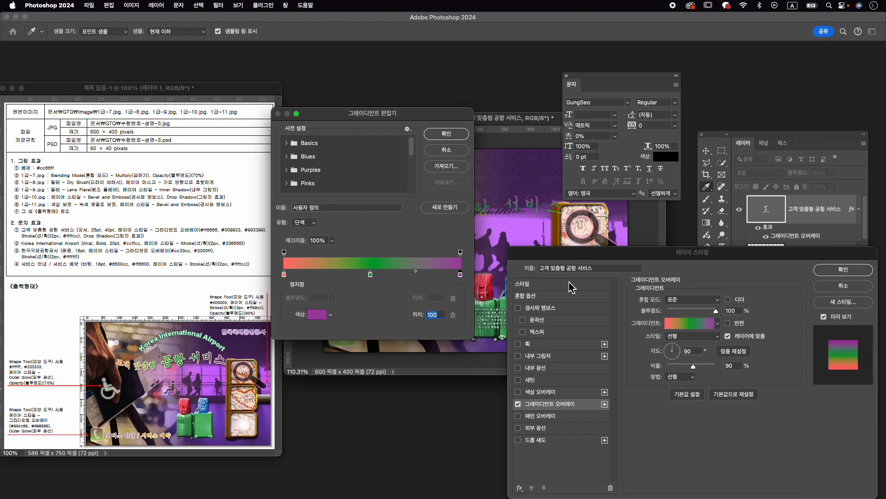
left_click(447, 135)
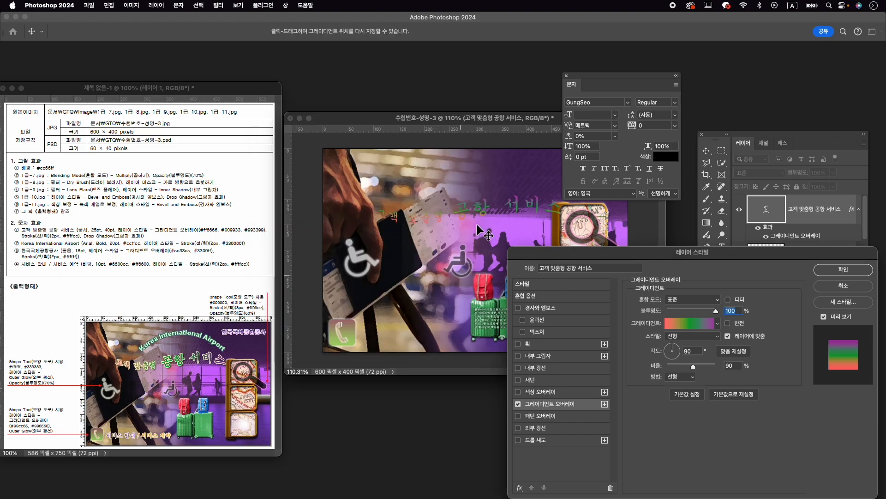
left_click_drag(680, 354, 683, 351)
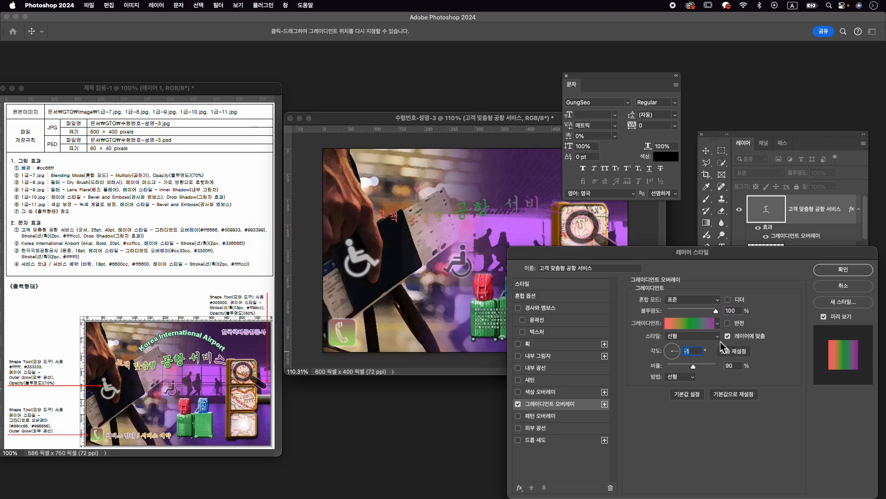
- Add a 2 px stroke in #ffffcc and a Drop Shadow to the title text
left_click(536, 348)
type("2")
left_click(652, 372)
type("ffffcc")
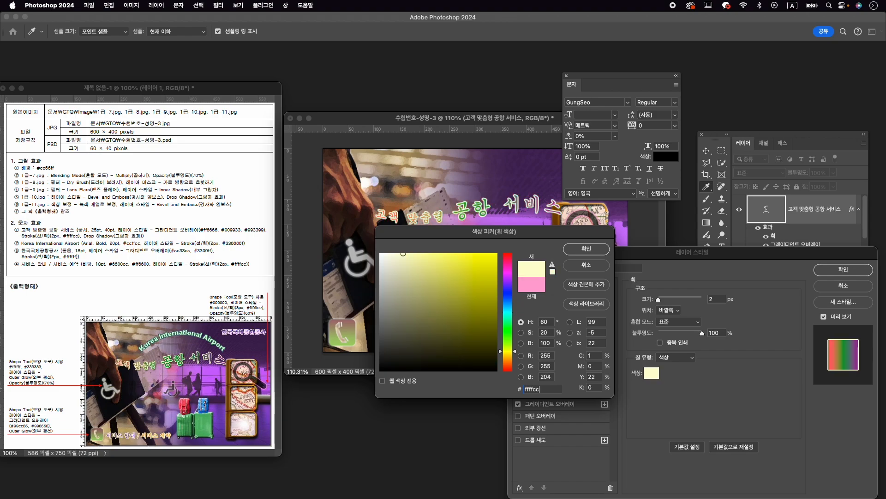
key("Return")
left_click(547, 444)
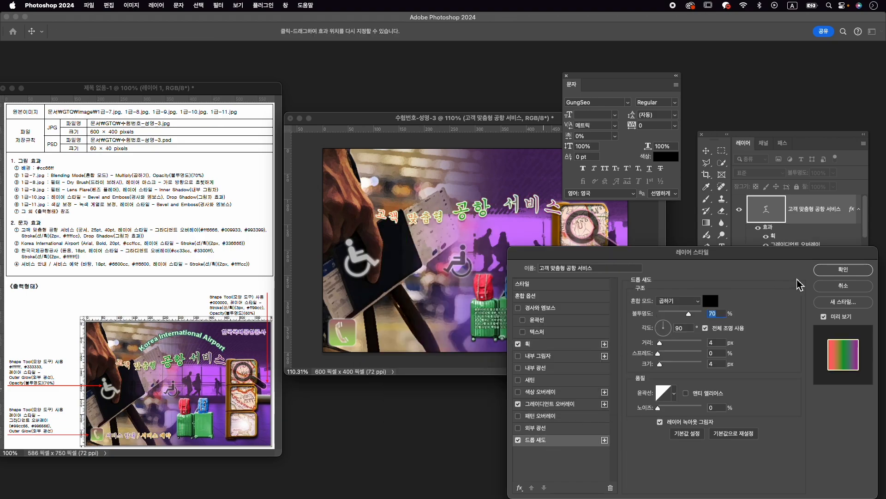
left_click(843, 269)
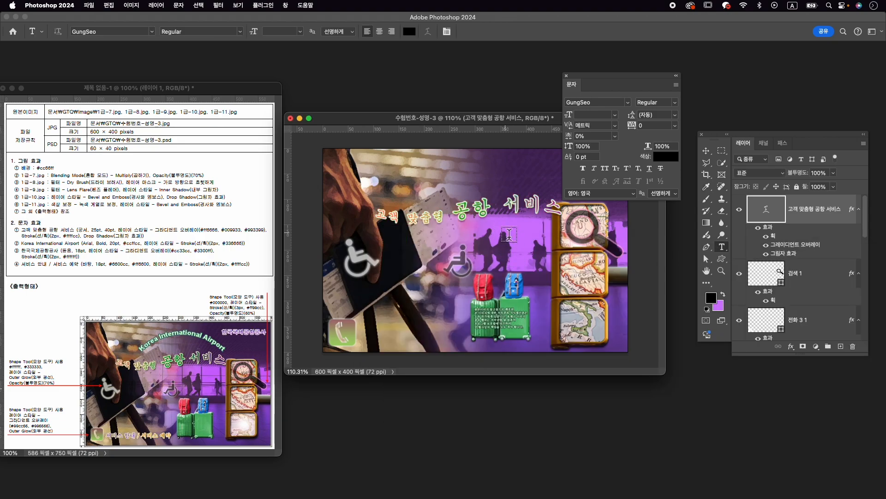
- Move the title text about 18 px to the left and 4 px down
key("super+t")
left_click_drag(498, 201, 488, 204)
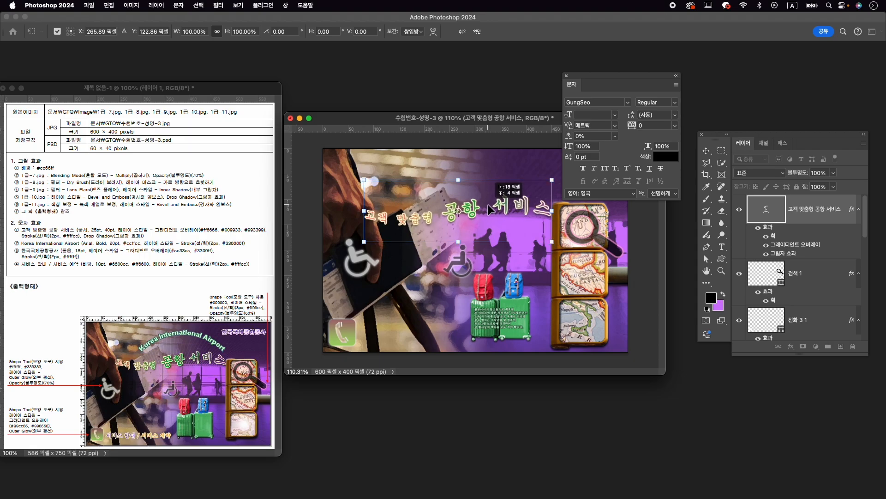
key("Return")
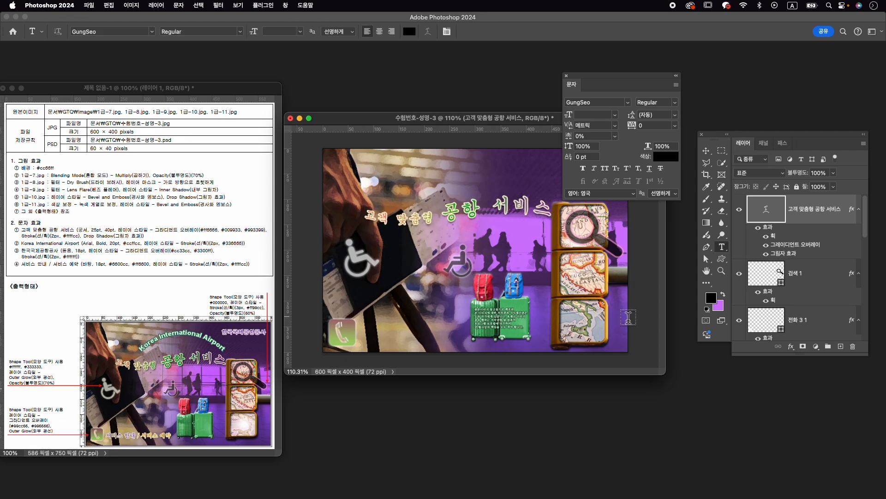
- Scale the masked hand-and-passport photo on layer 1-8 to about 95% and shift it slightly down
key("v")
left_click(397, 241)
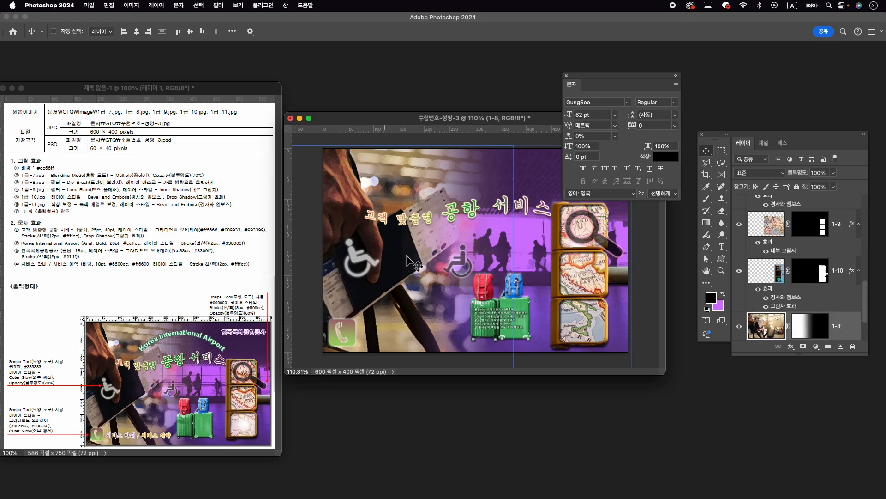
key("super+t")
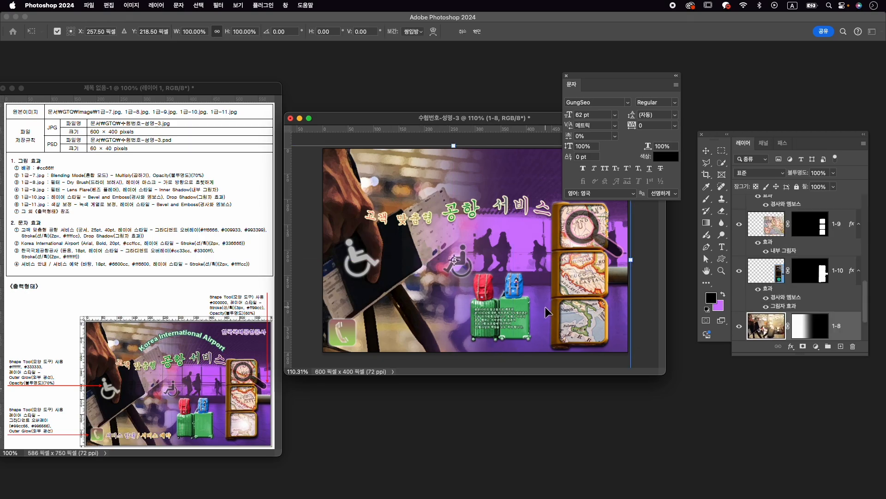
key("super+0")
left_click_drag(616, 362, 601, 352)
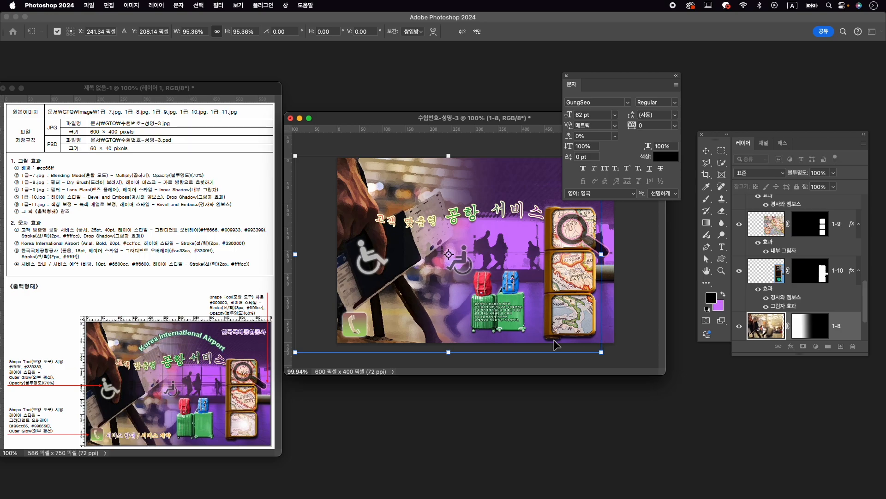
left_click_drag(443, 317, 443, 319)
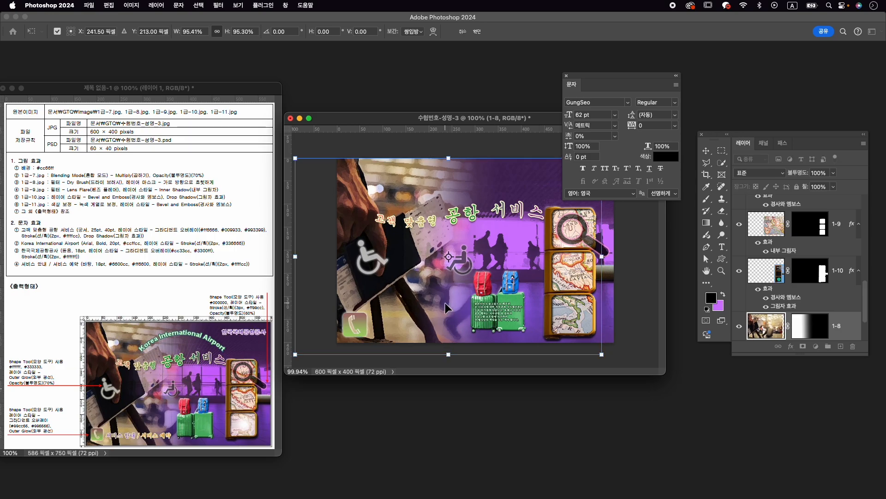
key("Return")
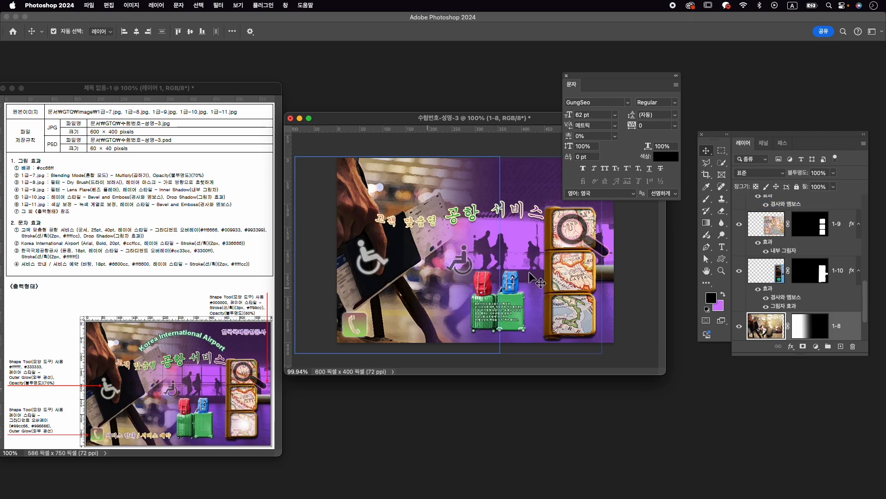
- Add the text "Korea International Airport" above the title, on a new layer over the title layer
scroll(741, 239, "up", 5)
left_click(802, 210)
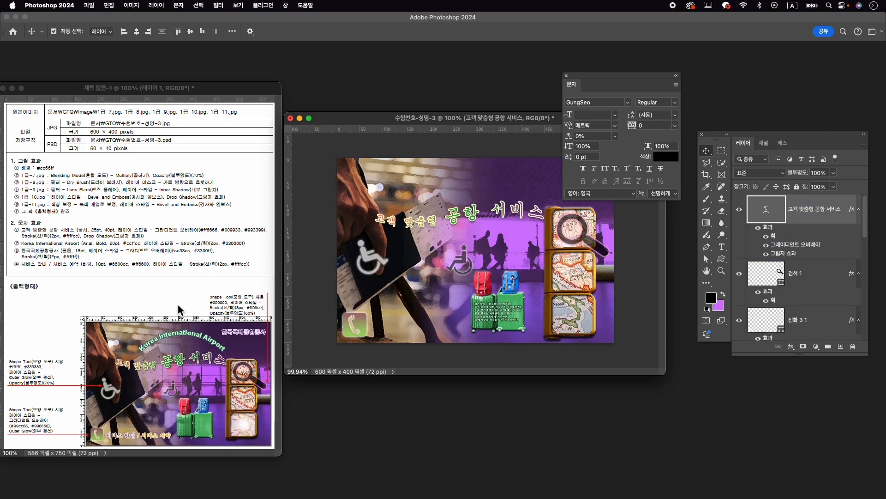
key("t")
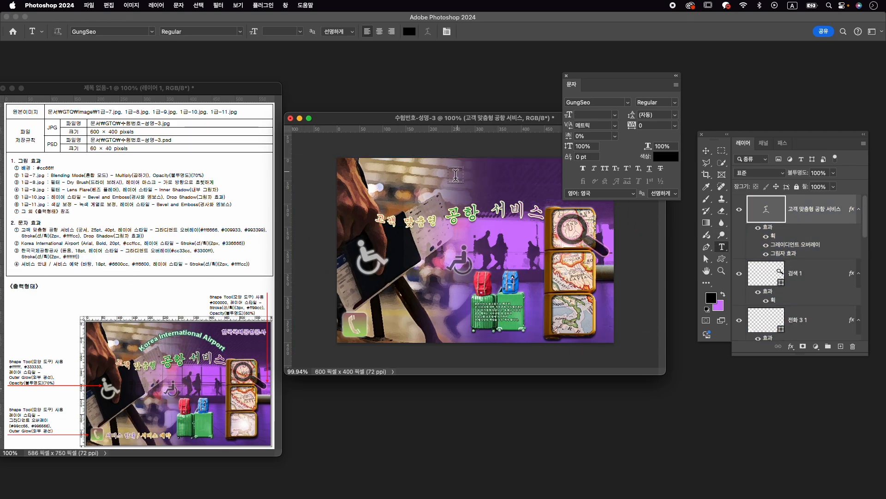
left_click(412, 191)
type("ㅏㅐㄱㄷ")
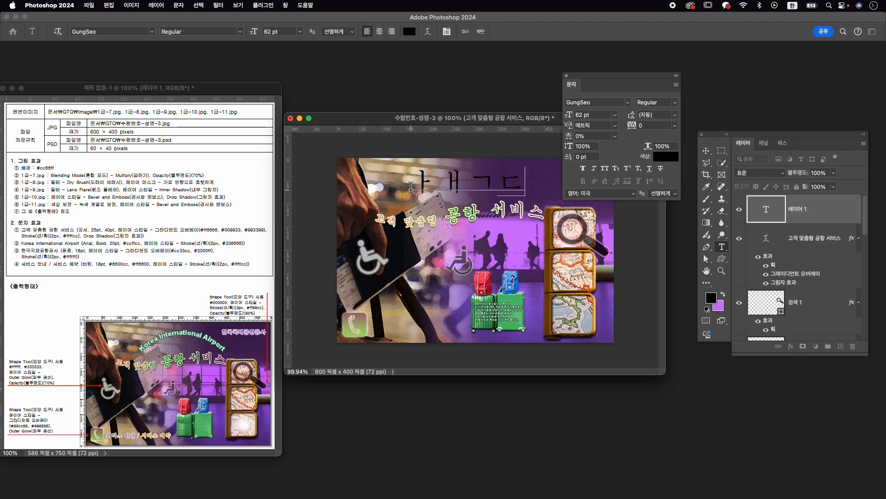
key("super+a")
key("Caps_Lock")
type("Korea")
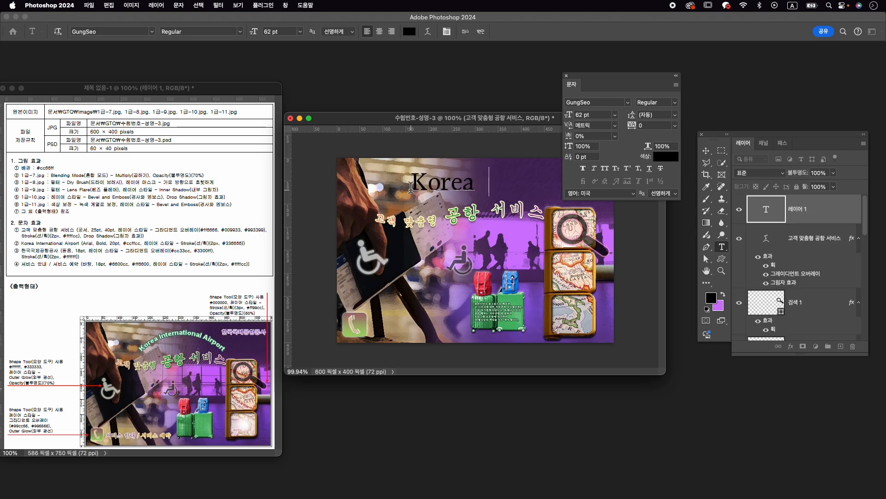
type(" Interna")
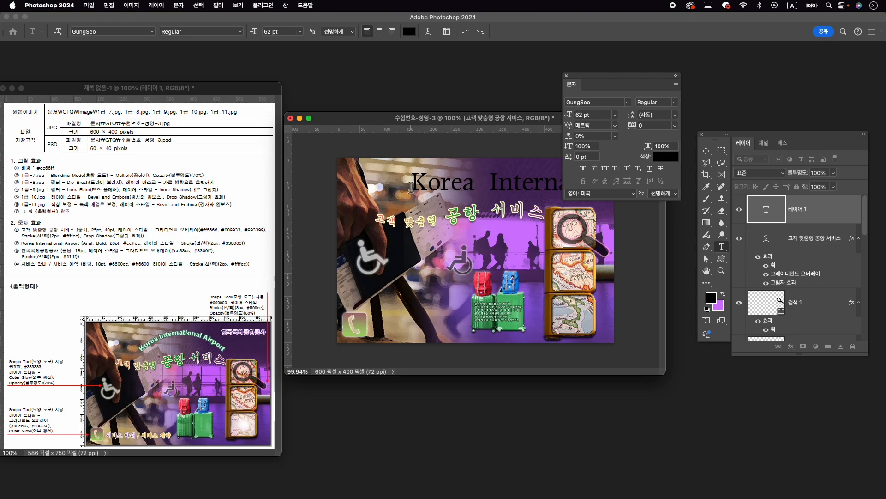
- Set the whole "Korea International Airport" text to Arial Bold at 20 pt
key("super+a")
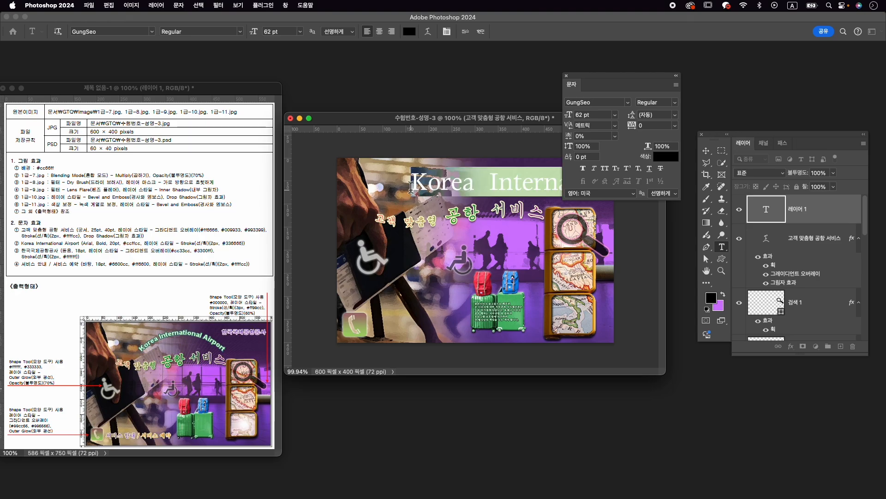
left_click(615, 104)
type("ar")
left_click(704, 169)
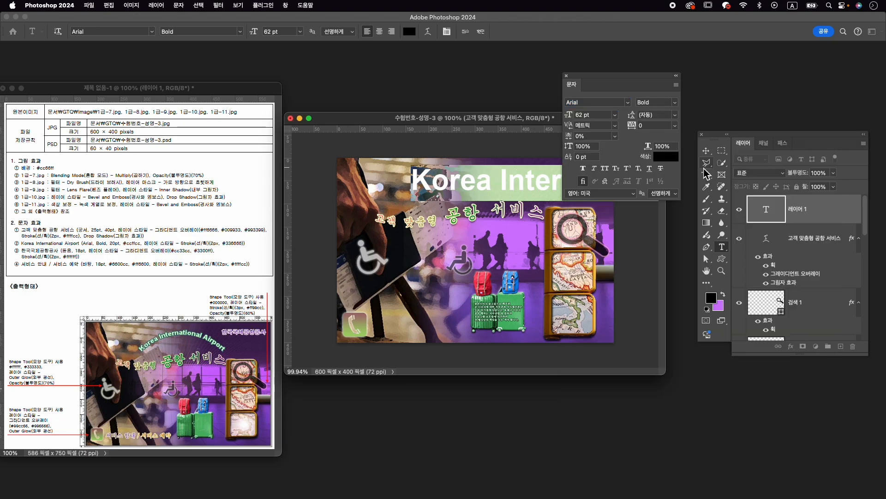
left_click(583, 115)
type("20")
key("Return")
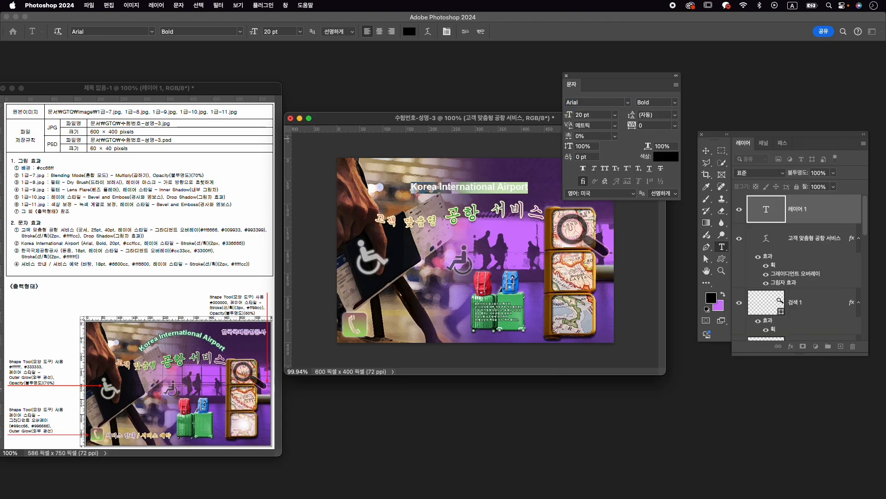
- Set the colour of the "Korea International Airport" text to #ccffcc
left_click(666, 157)
type("ccffcc")
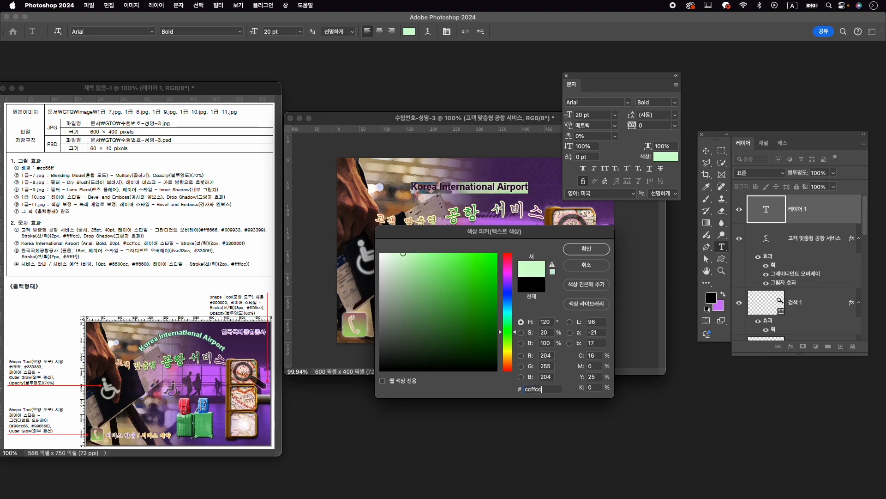
key("Return")
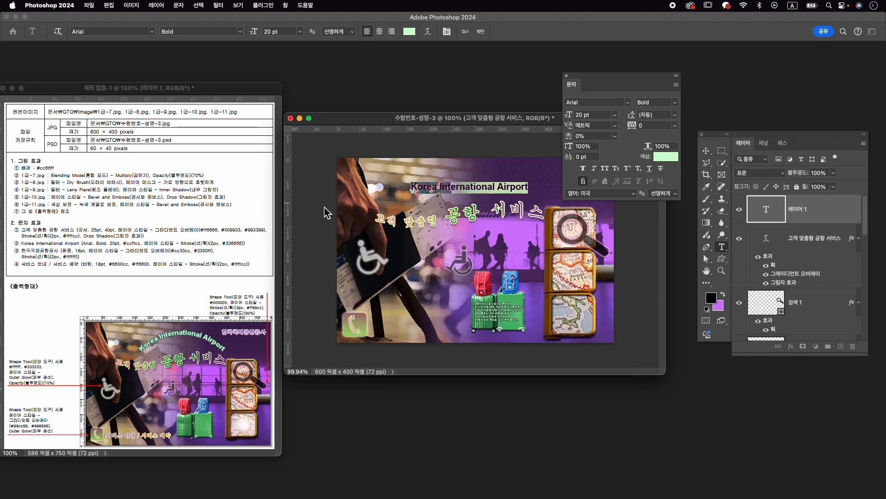
left_click(480, 31)
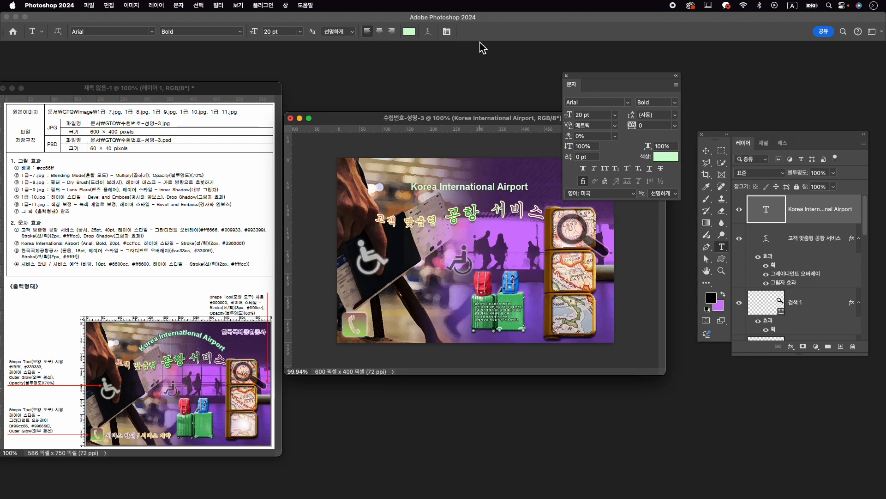
- Add a 2 px outside stroke in #336666 to the "Korea International Airport" text layer
left_click(792, 346)
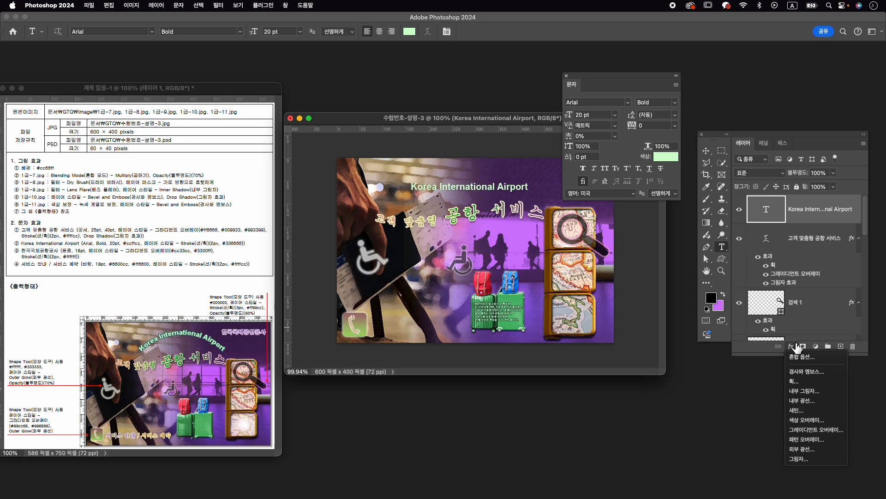
left_click(812, 381)
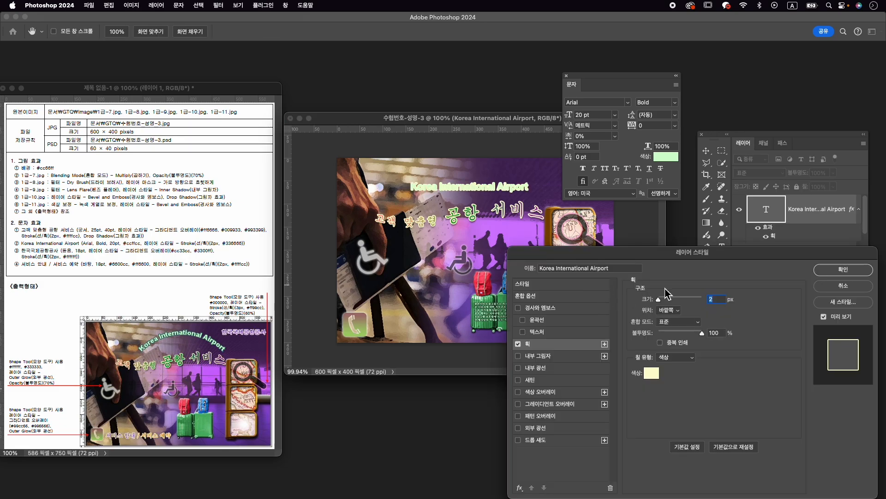
left_click(650, 372)
type("33")
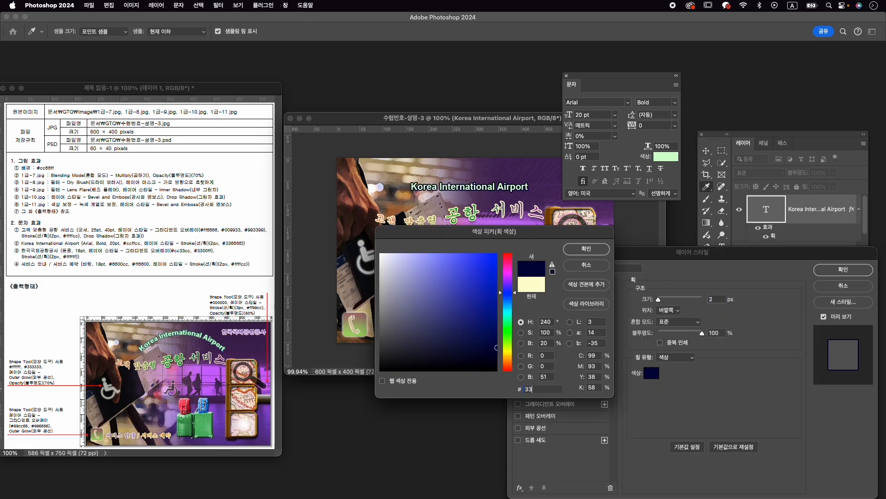
type("6666")
key("Return")
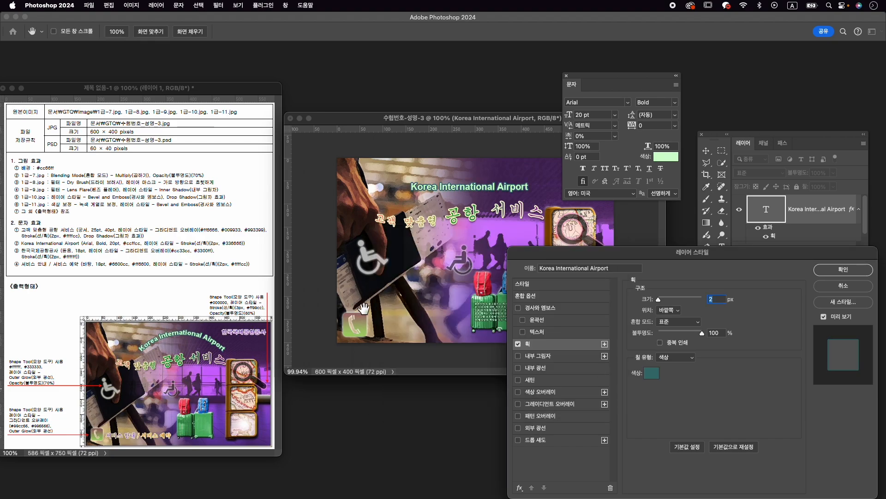
left_click(843, 270)
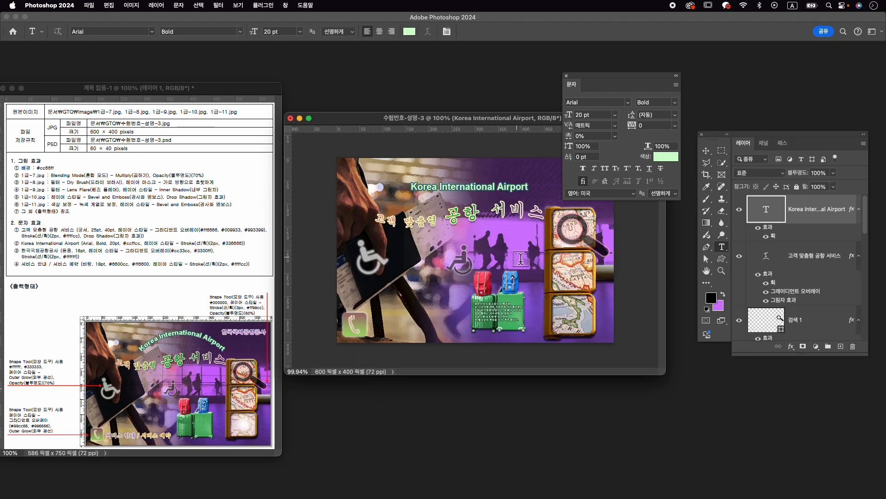
- Warp the "Korea International Airport" text with a horizontal Arc, its bend slightly below +50%
left_click(486, 186)
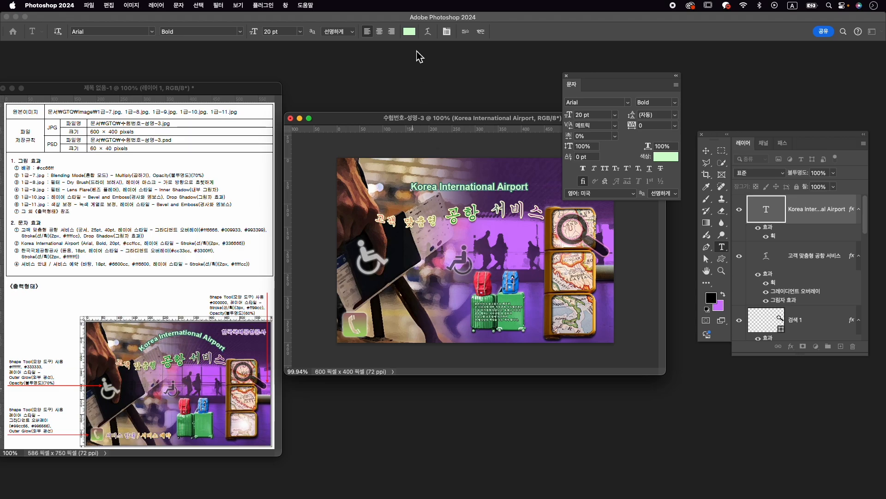
left_click(428, 31)
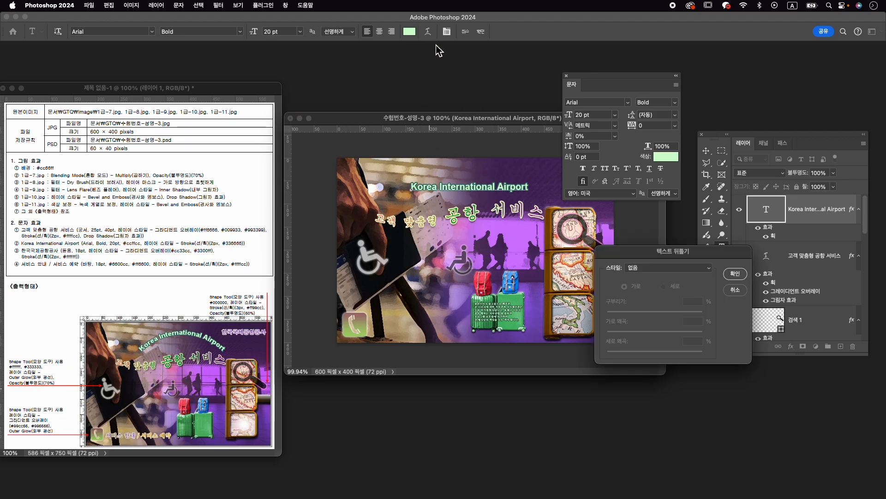
left_click(666, 271)
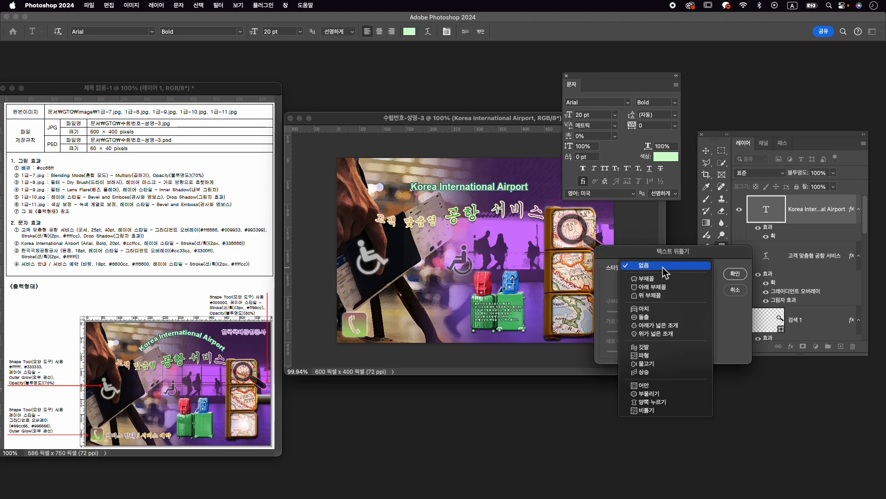
left_click(667, 279)
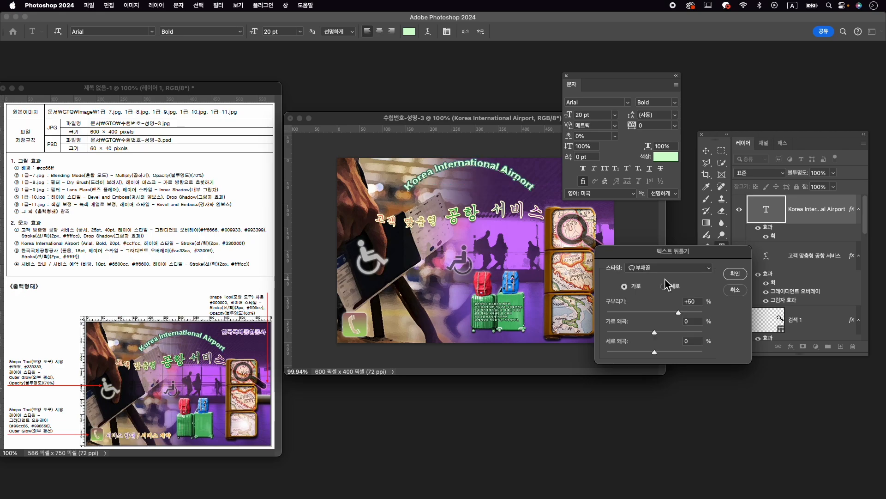
left_click_drag(679, 312, 675, 312)
left_click(735, 274)
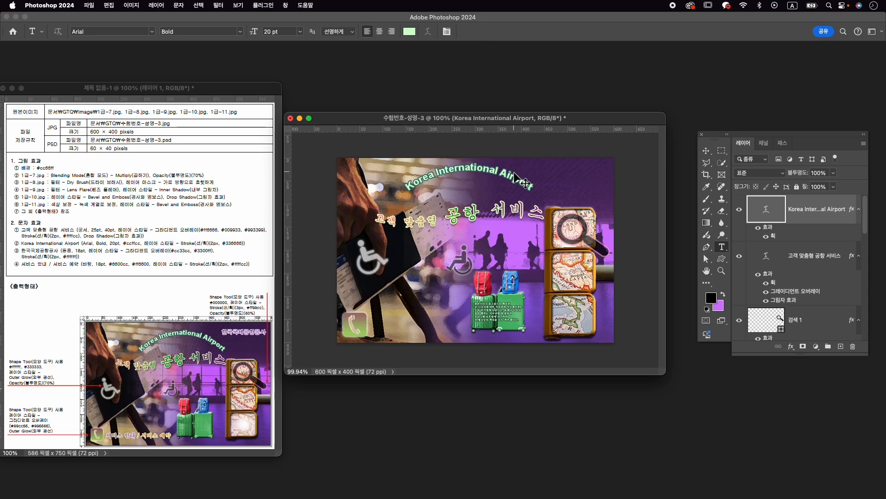
- Move the arched "Korea International Airport" text slightly right and down, above the title
key("ctrl+t")
left_click_drag(502, 178, 506, 182)
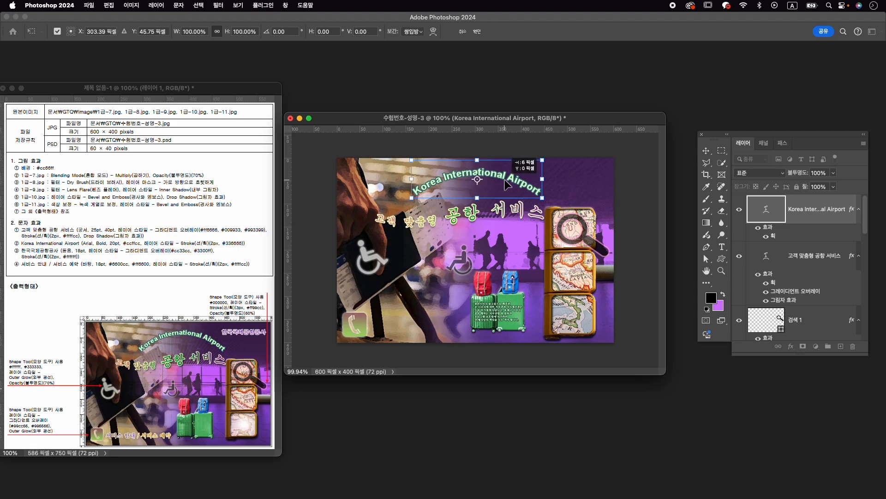
key("Return")
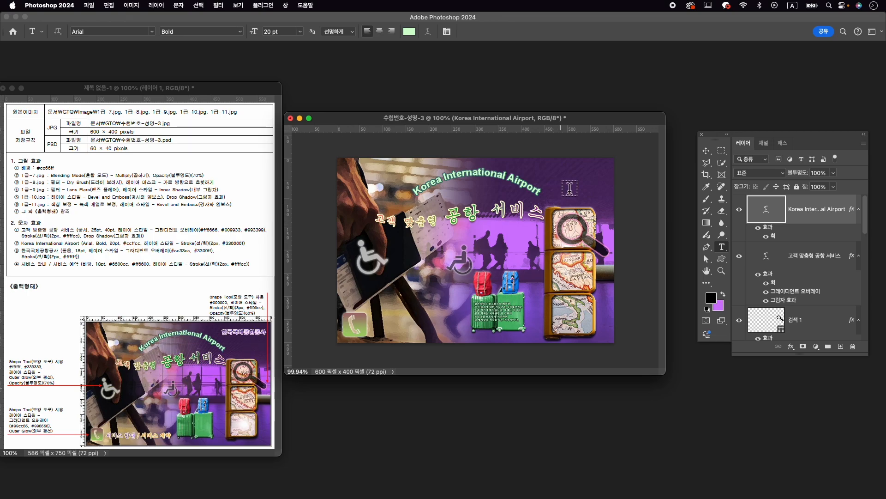
- Add the text "한국국제공항공사" on a new layer in the image's upper-right corner
left_click(550, 177)
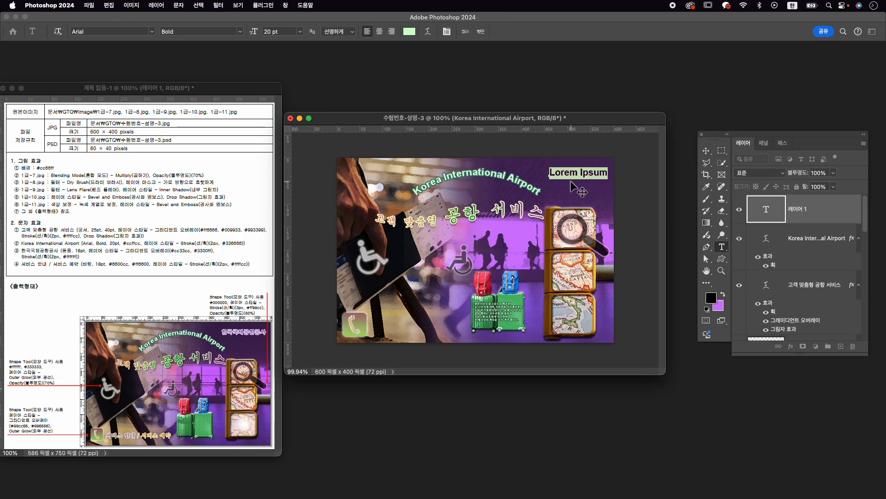
type("한그")
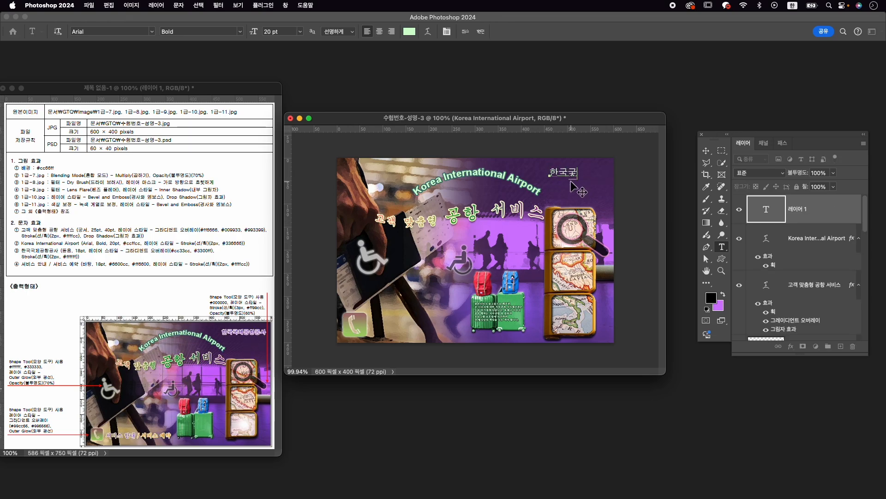
key("BackSpace")
key("BackSpace")
type("국제공항공")
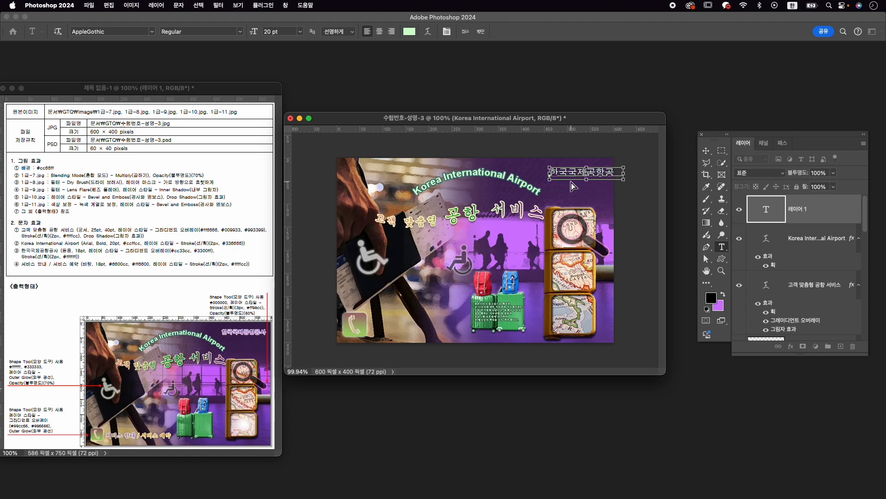
- Set the whole "한국국제공항공사" text to KoPubWorldDotum_Pro Medium at 18 pt
key("super+a")
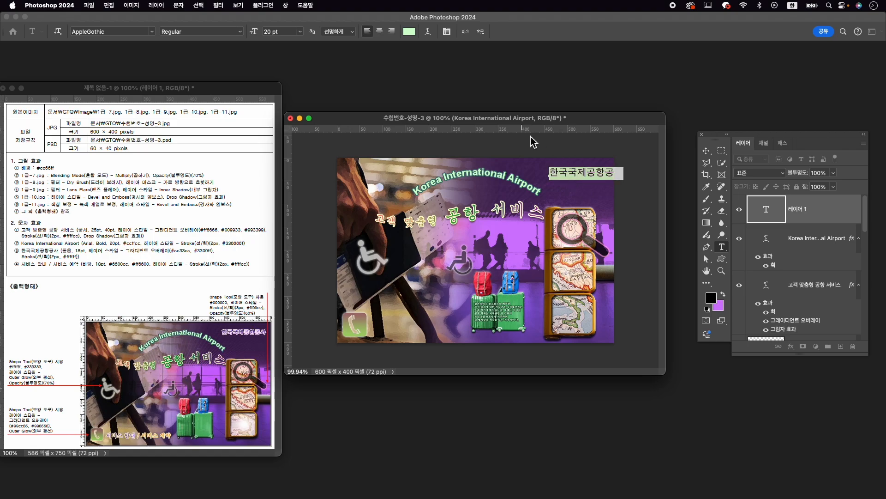
key("super+t")
left_click(608, 106)
type("d")
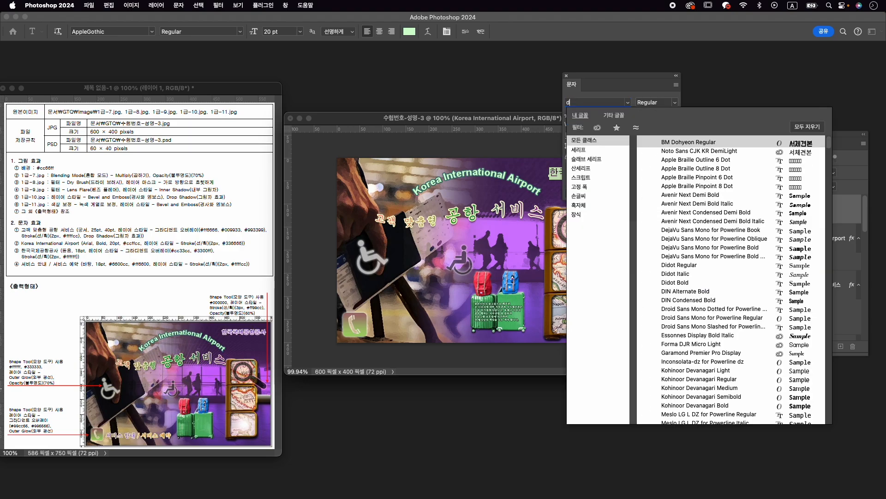
type("otu...")
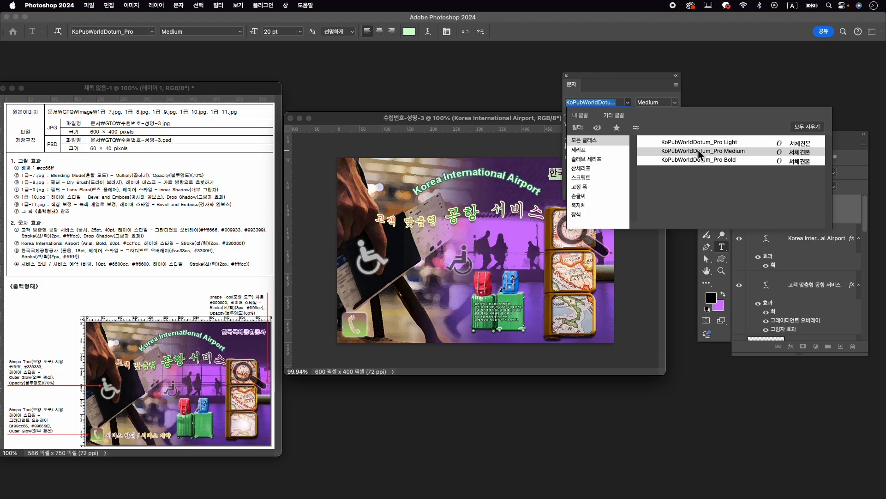
left_click(700, 152)
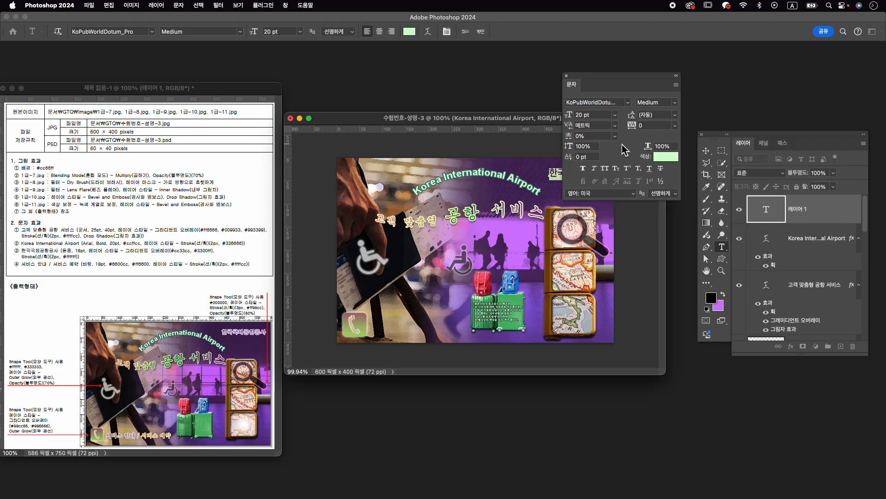
left_click(585, 115)
type("18")
key("Return")
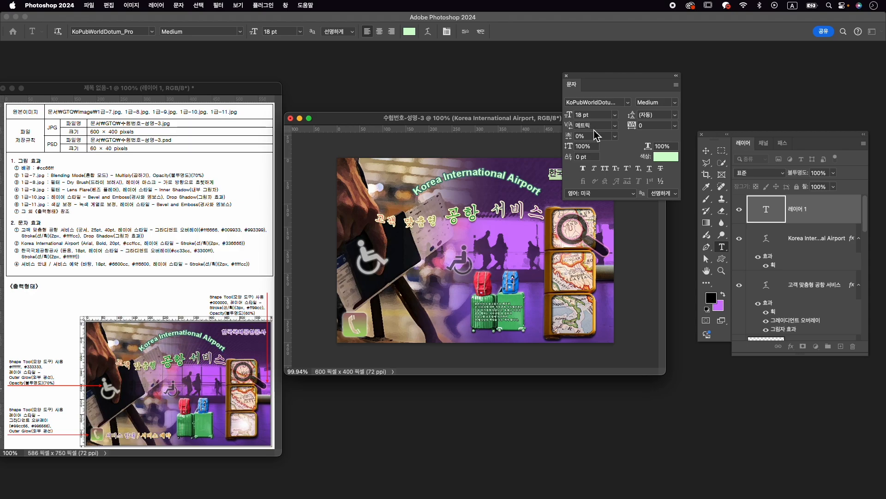
left_click(481, 31)
- Add a gradient overlay to the "한국국제공항공사" layer, remove its middle colour stop and set the starting colour to #cc33cc
left_click(791, 347)
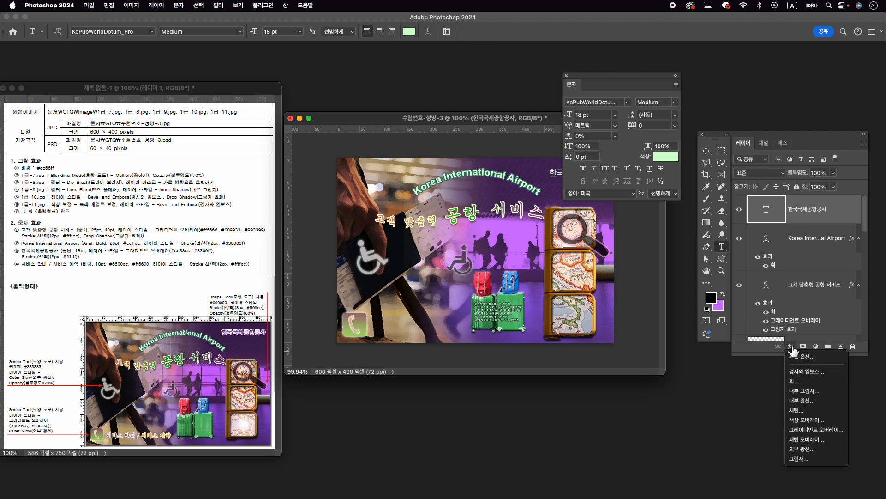
left_click(815, 429)
left_click(682, 323)
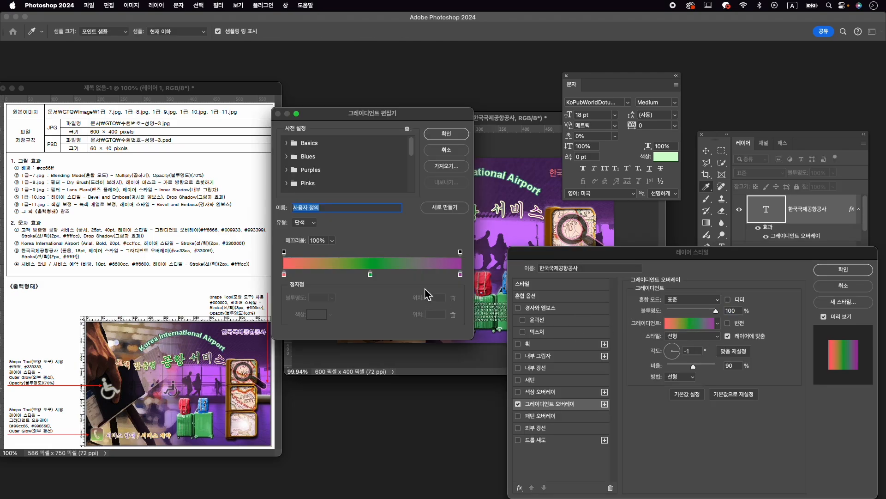
left_click_drag(377, 278, 364, 303)
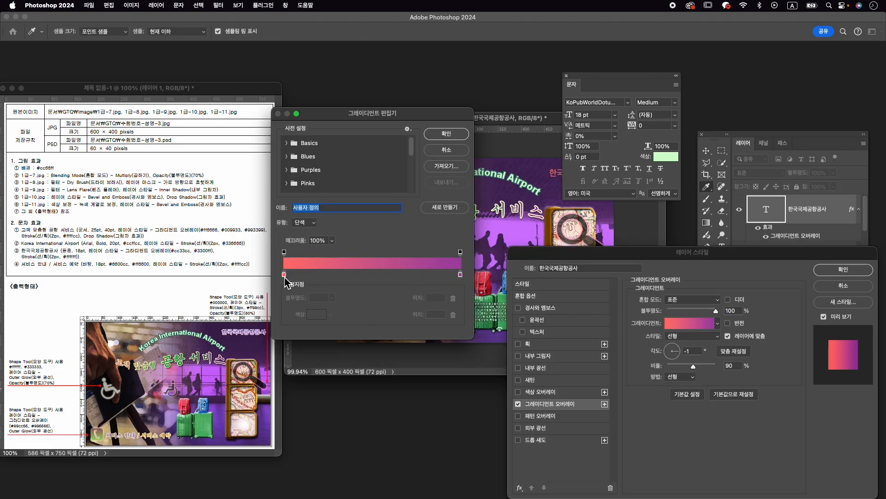
double_click(285, 276)
type("cc33cc")
key("Return")
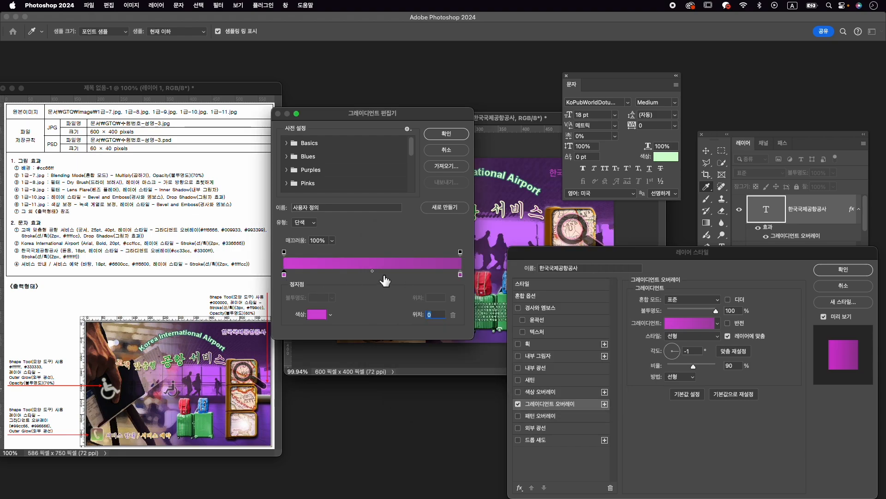
- Set the gradient overlay's end colour to #3300ff and accept the edited gradient
left_click(461, 275)
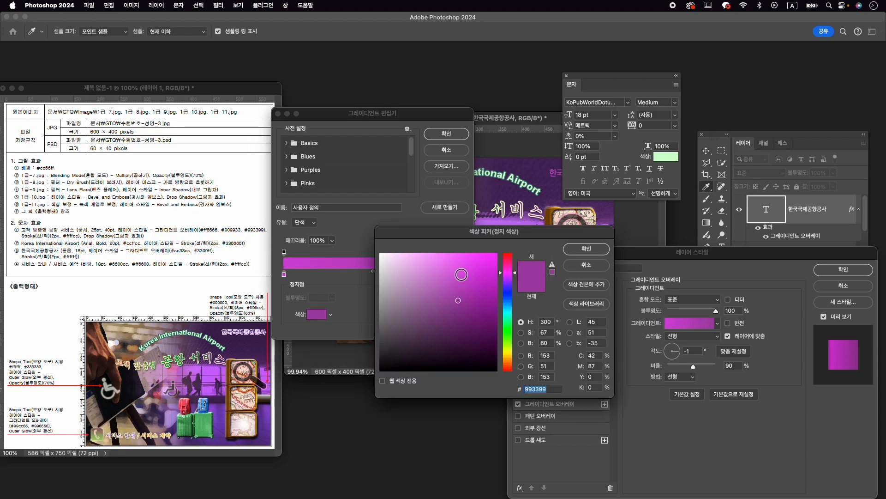
type("3300ff")
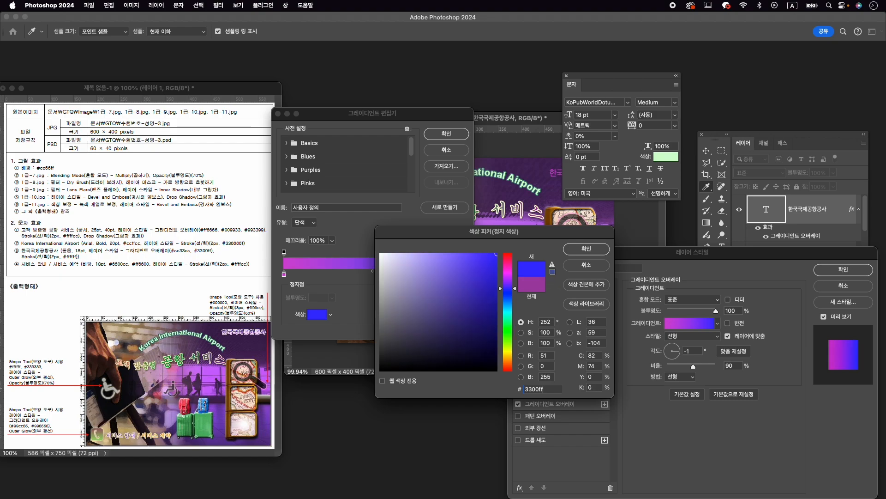
key("Return")
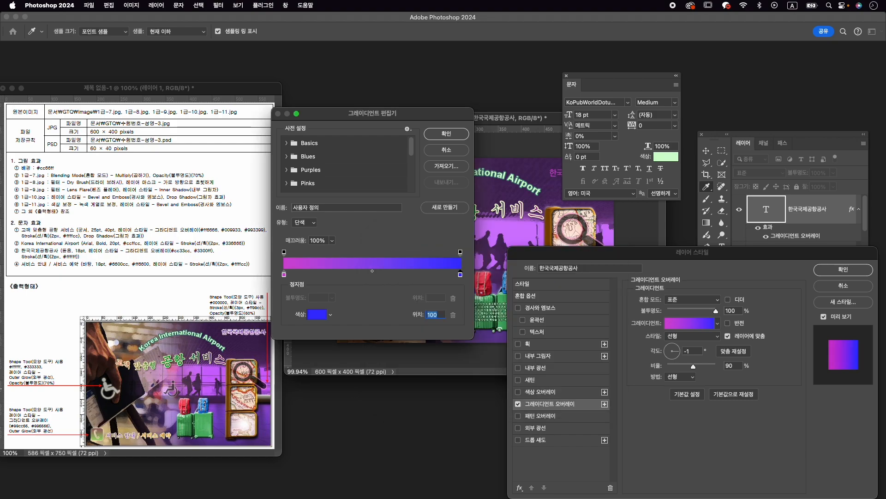
left_click(447, 135)
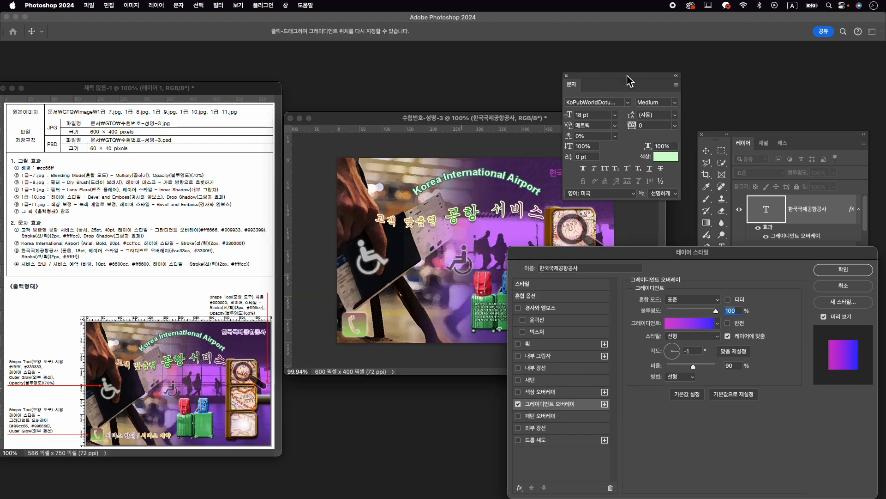
- Move the character settings off the text and set the gradient overlay's angle to 90°
left_click_drag(628, 80, 726, 75)
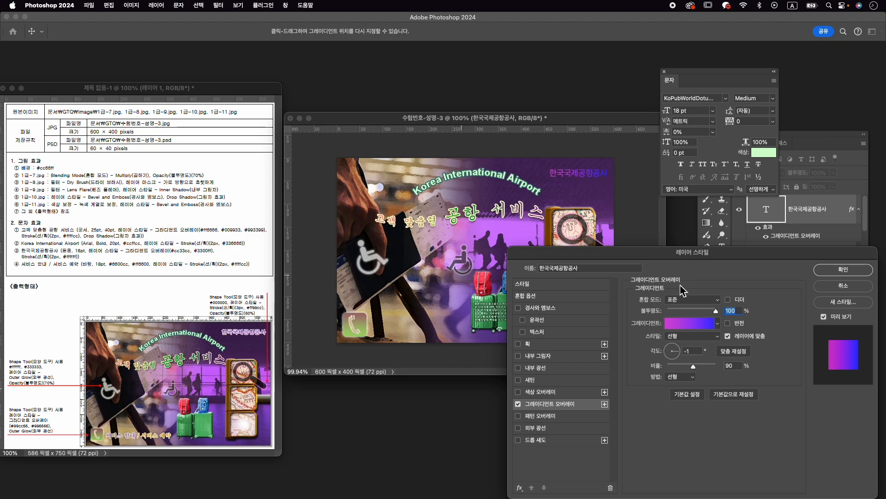
left_click(673, 349)
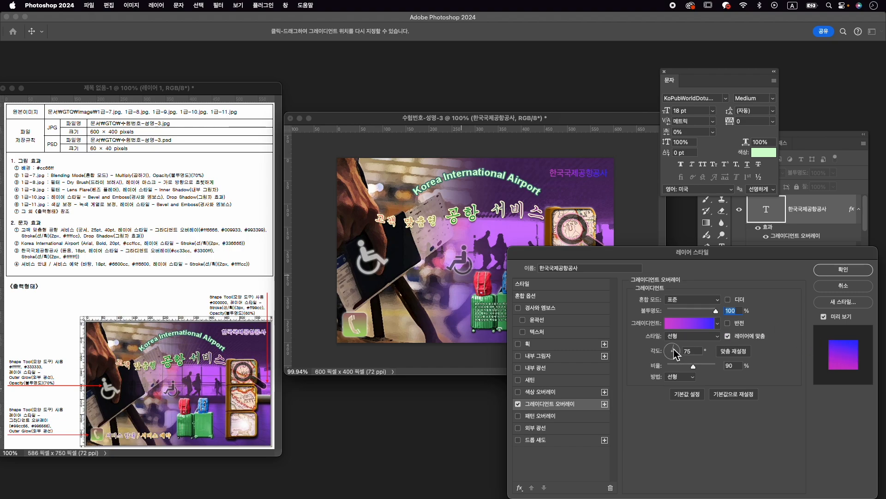
double_click(693, 351)
type("9")
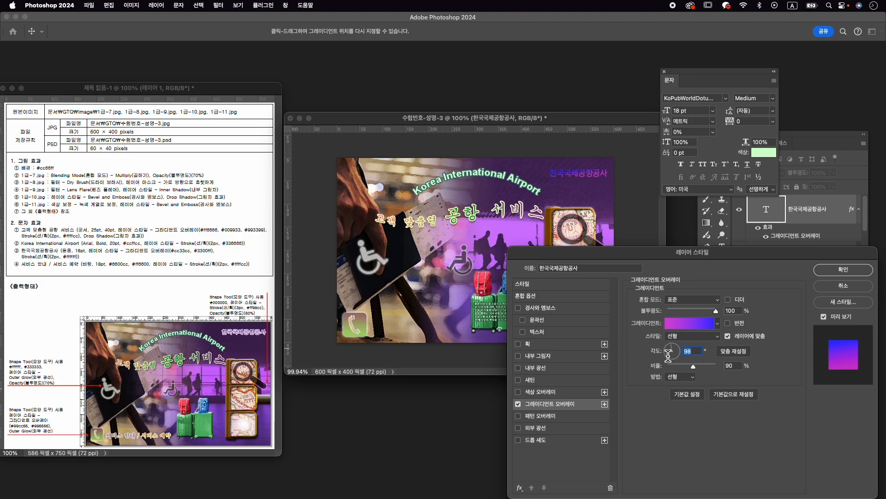
type("0")
- Add a 2 px outside stroke in #ffffff to the "한국국제공항공사" text and apply the layer style
left_click(556, 344)
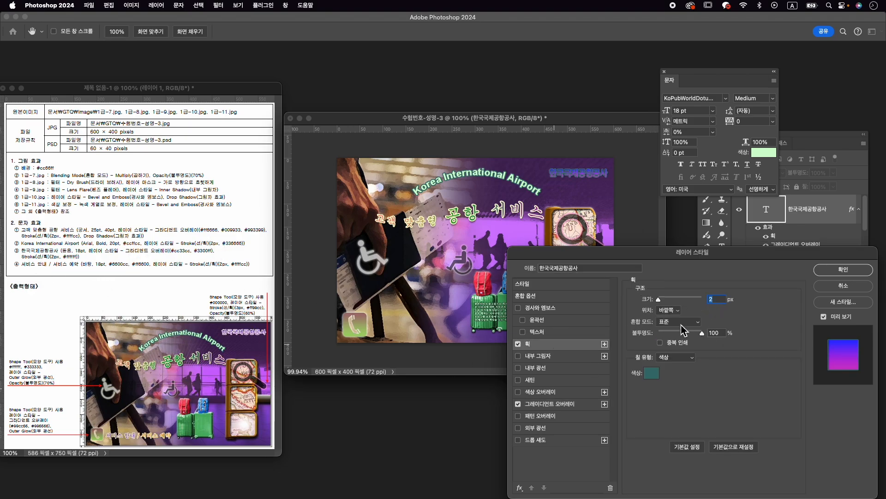
left_click(651, 372)
left_click_drag(406, 300, 336, 217)
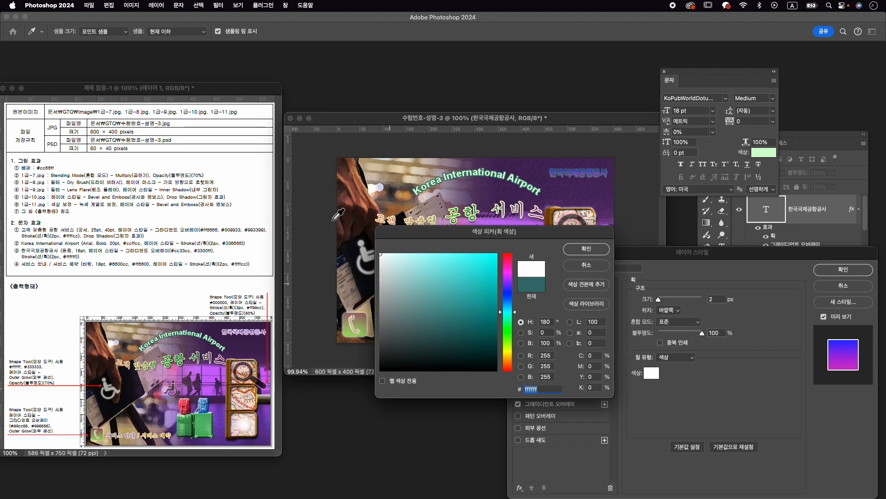
left_click(585, 249)
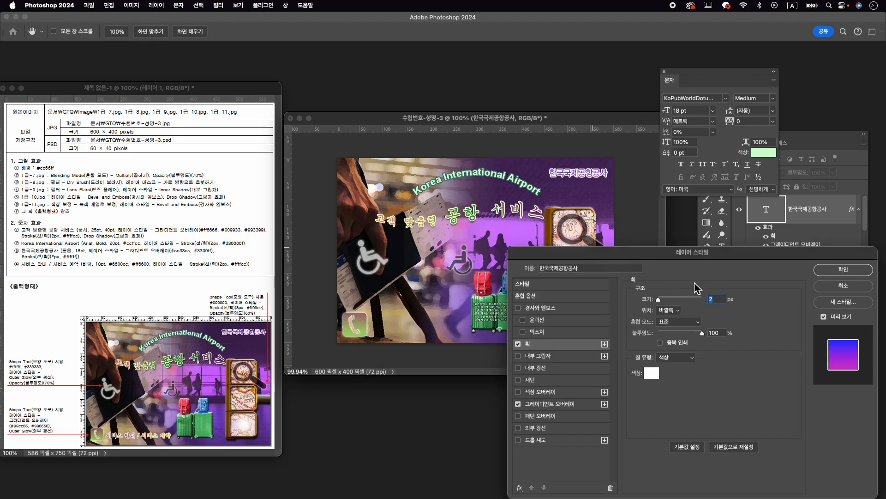
left_click(825, 276)
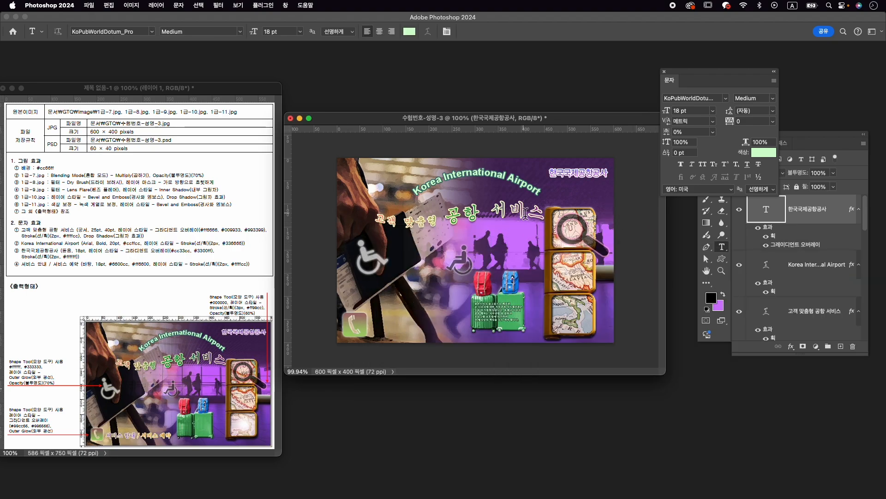
- Nudge the "한국국제공항공사" text slightly left and up in the image's upper-right corner
key("ctrl+t")
left_click_drag(596, 172, 595, 171)
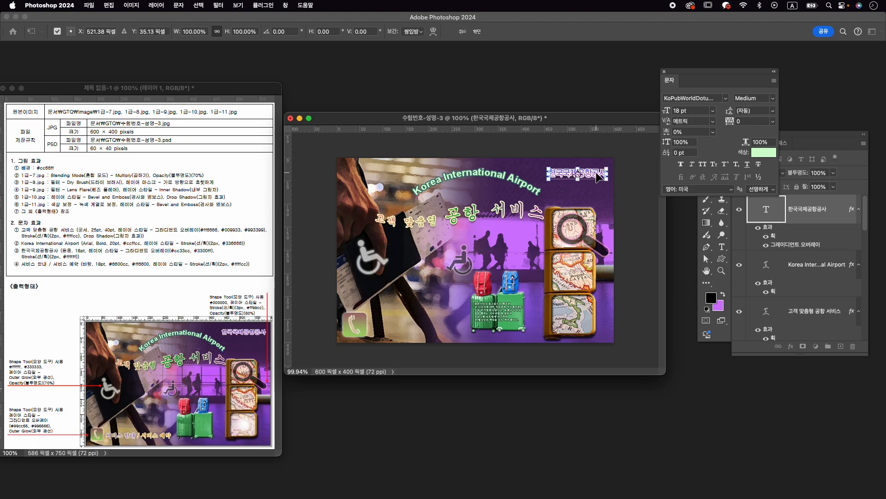
key("Return")
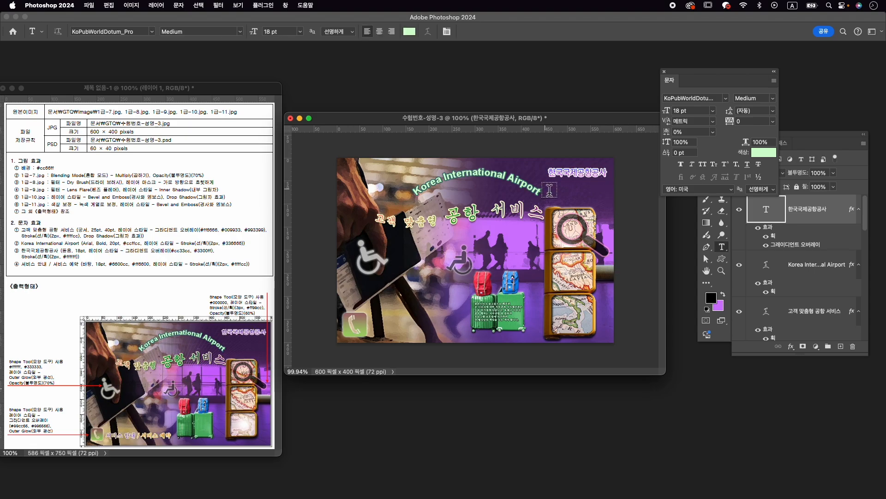
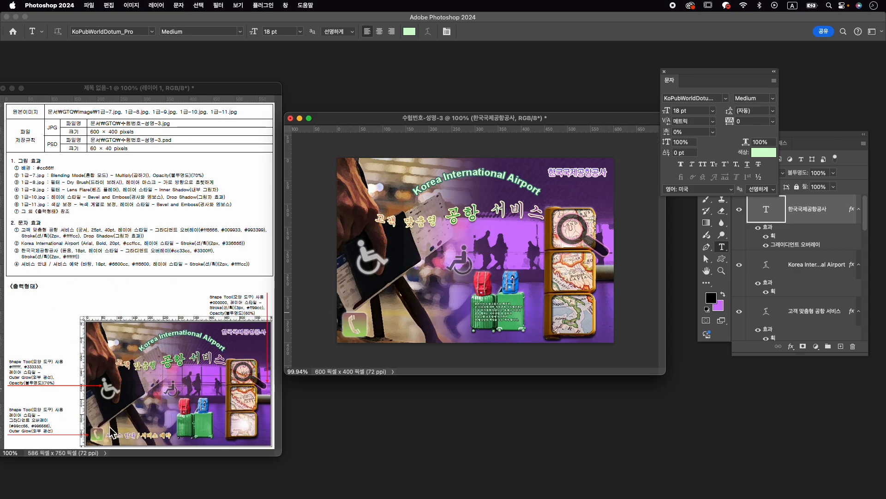
- Add the text "서비스 안내 / 서비스 예약" beside the phone icon and set its font to KoPubWorldBatang_Pro Medium
left_click(374, 329)
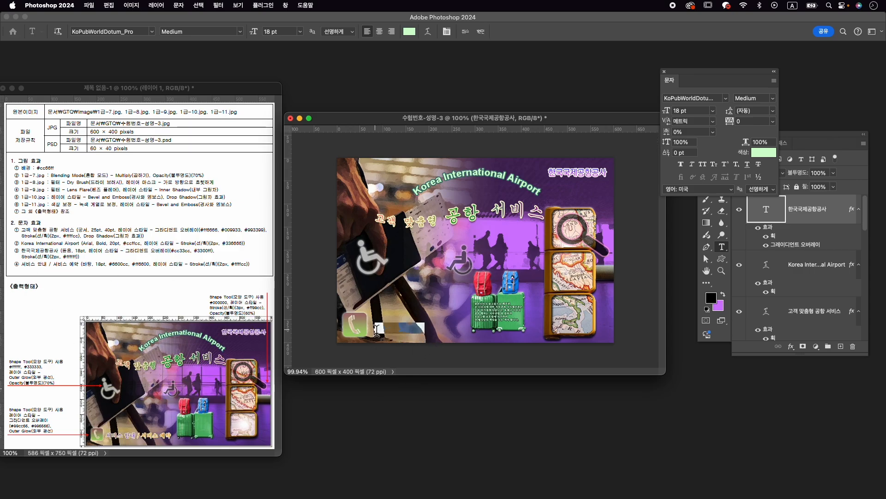
type("서비스 안내 / 서비스 예약")
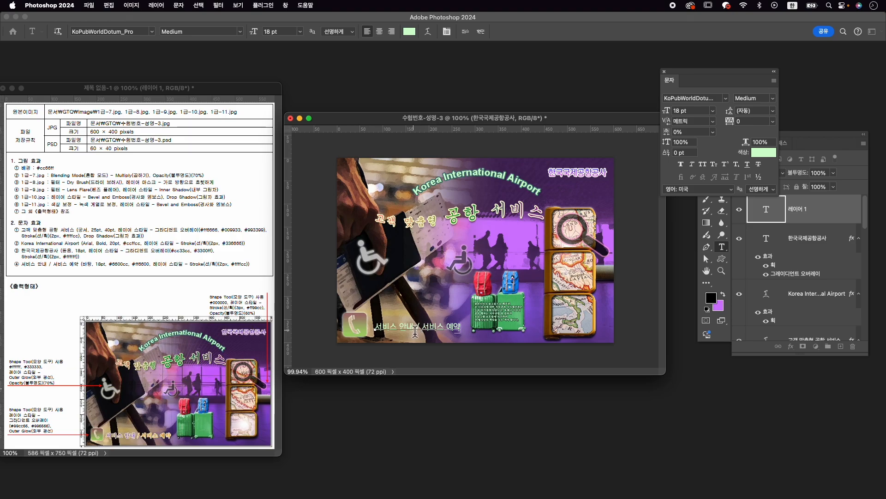
left_click_drag(415, 330, 345, 327)
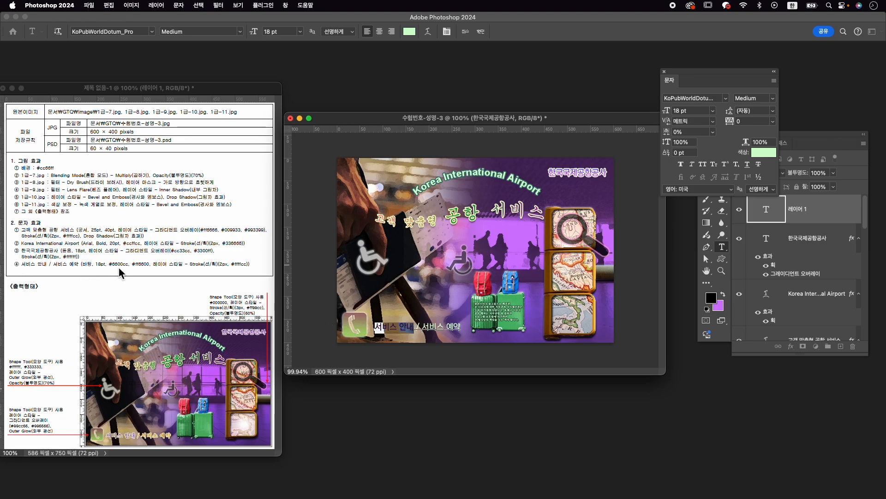
key("super+a")
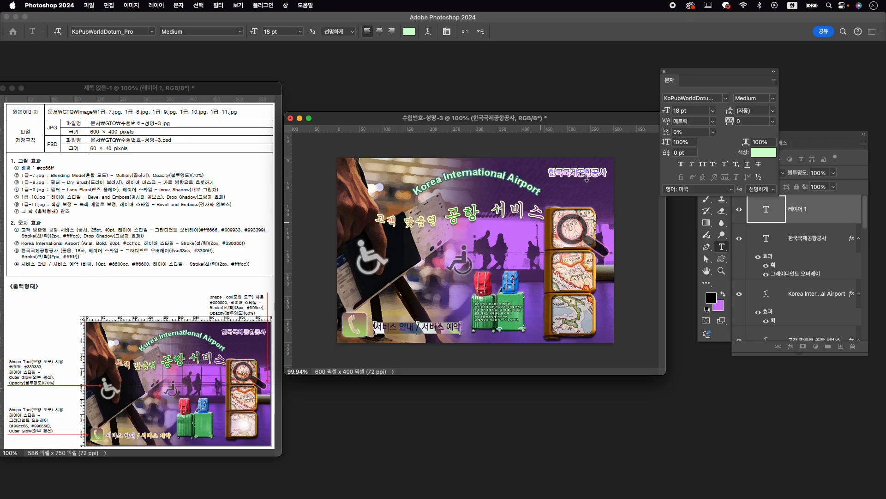
left_click(725, 98)
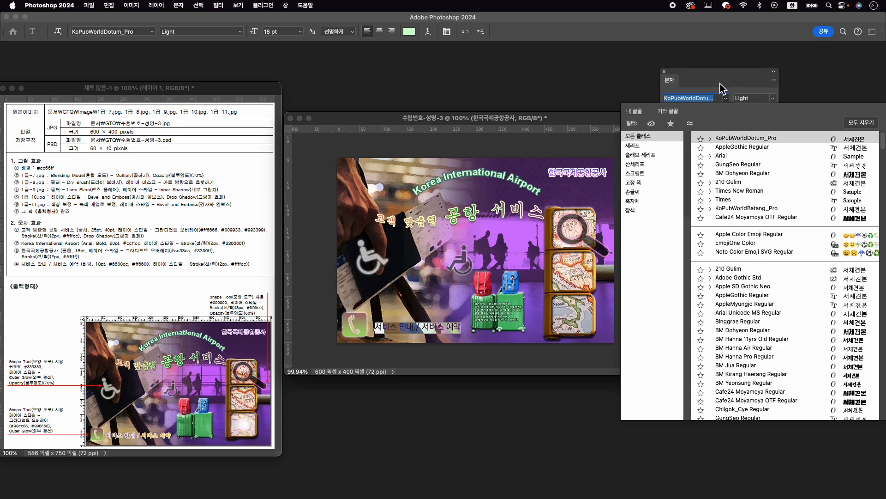
type("ㅠㅁ")
key("BackSpace")
key("BackSpace")
key("Caps_Lock")
type("ba")
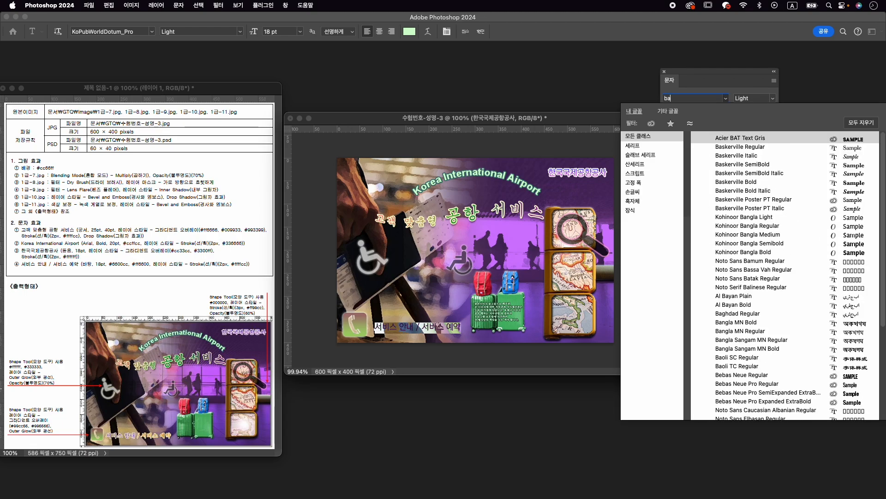
type("tan...")
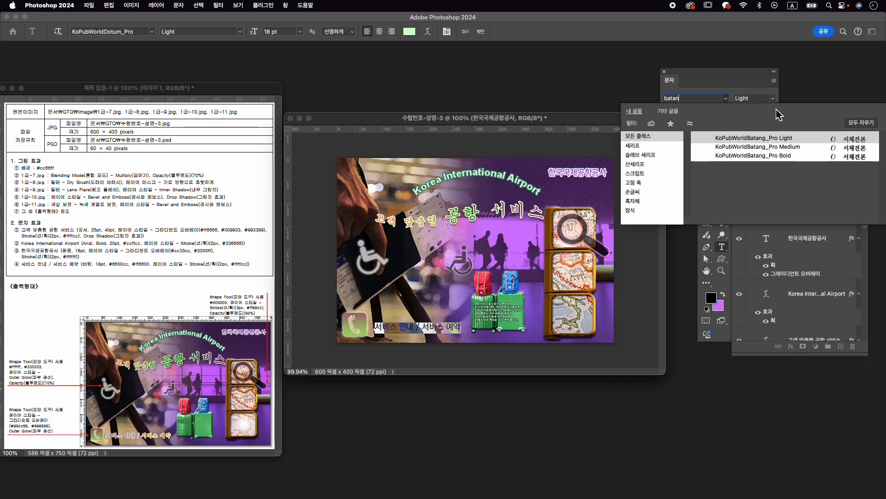
left_click(779, 147)
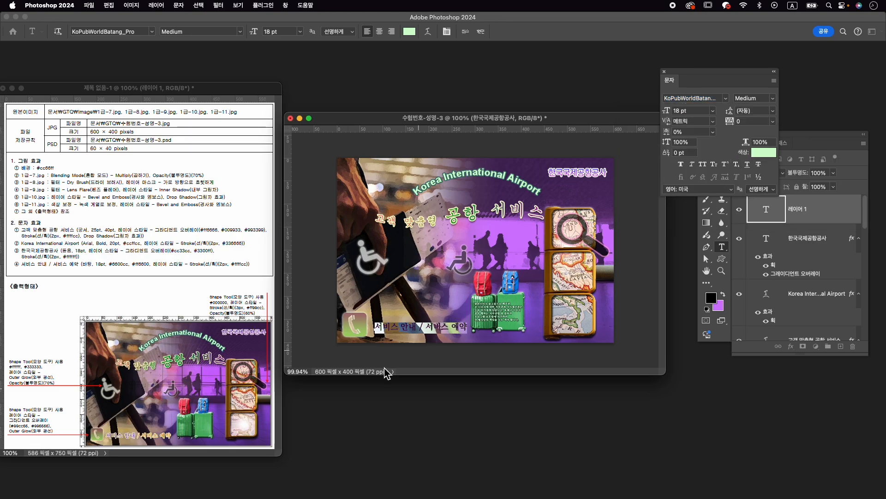
- Set the text colour of the "서비스 안내" part to #6600cc
left_click_drag(420, 326, 308, 325)
left_click_drag(417, 328, 361, 330)
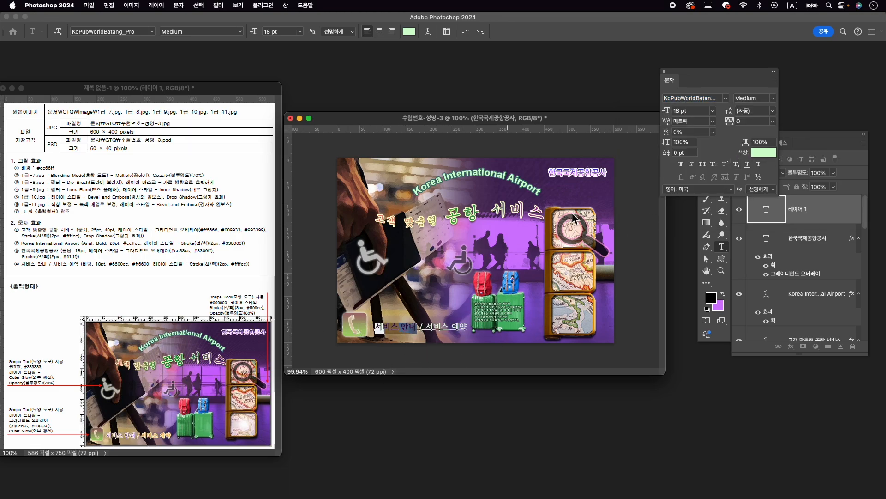
left_click(753, 155)
type("6600cc")
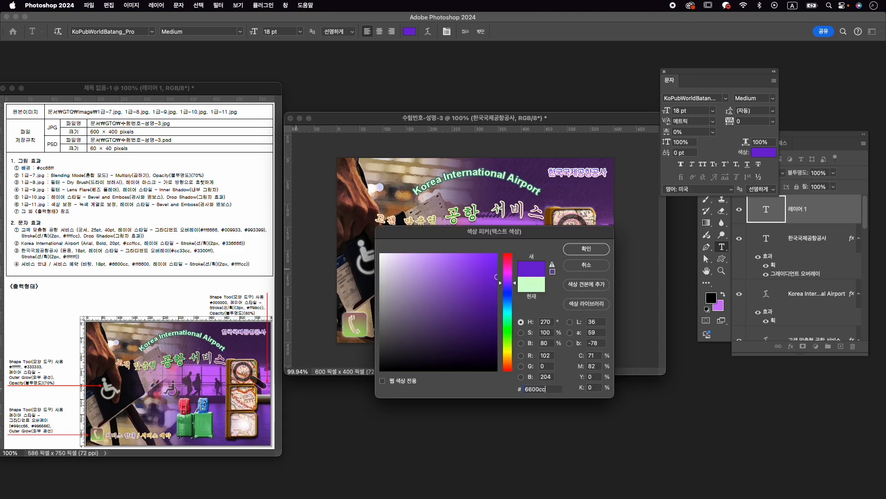
key("Return")
- Set the text colour of the "/ 서비스 예약" part to #ff6600 and commit the text
left_click_drag(419, 327, 509, 326)
left_click(766, 154)
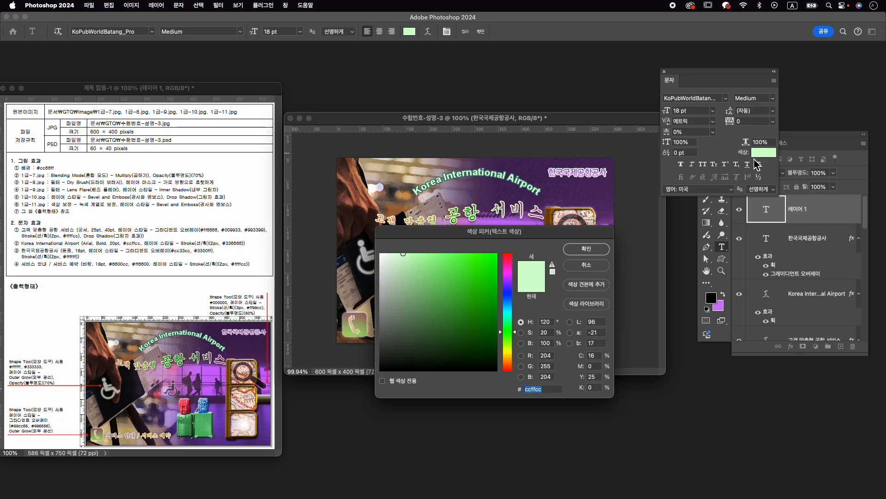
type("ff6600")
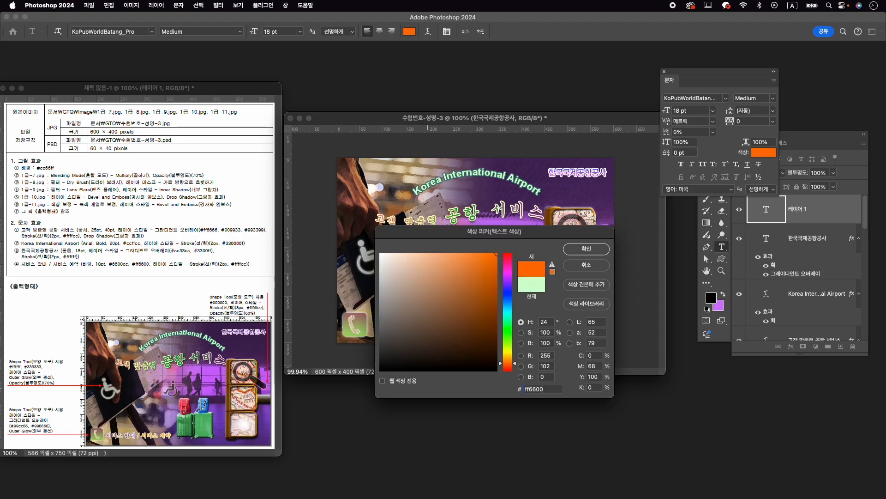
key("Return")
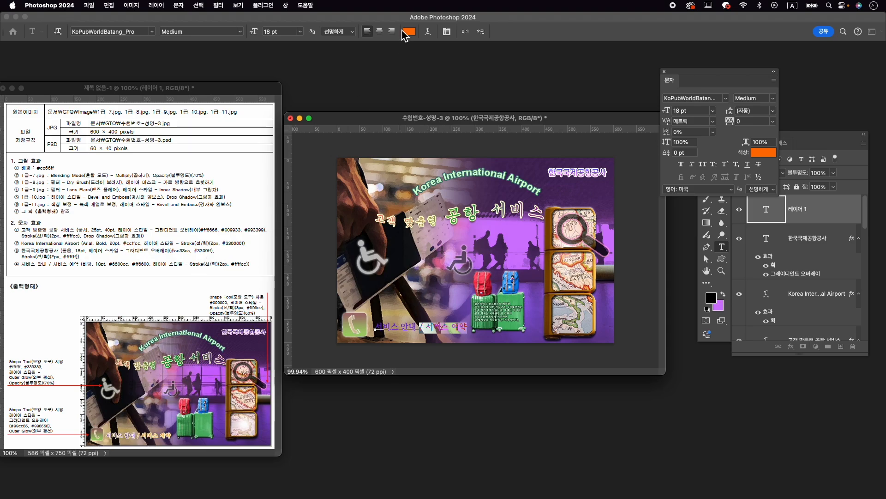
left_click(481, 31)
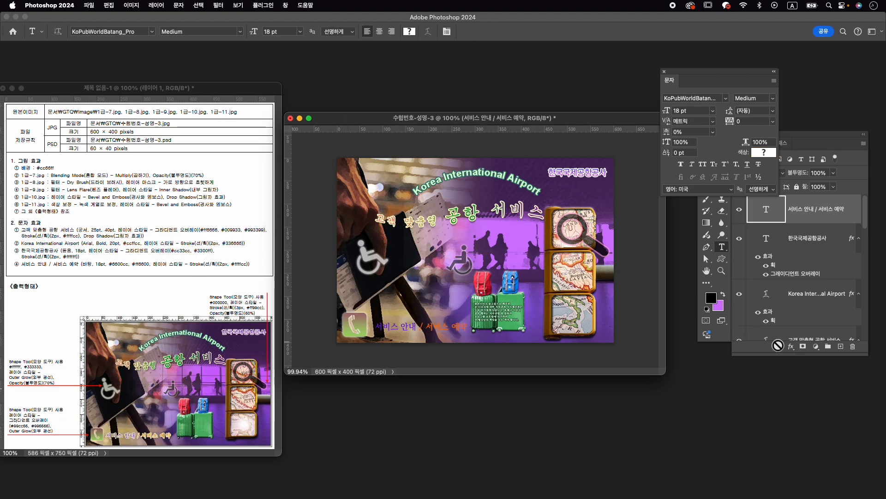
- Add a 2 px outside stroke in #ffffcc to the "서비스 안내 / 서비스 예약" text
left_click(792, 347)
left_click(809, 382)
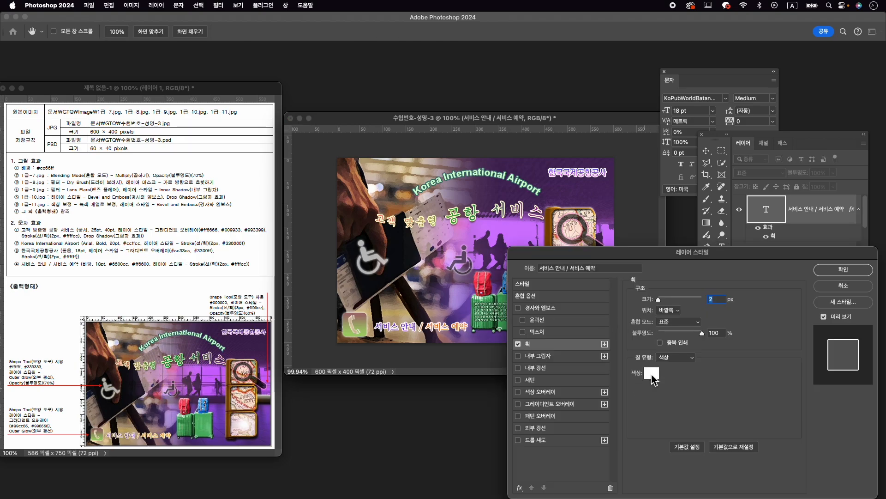
left_click(651, 373)
type("ffffcc")
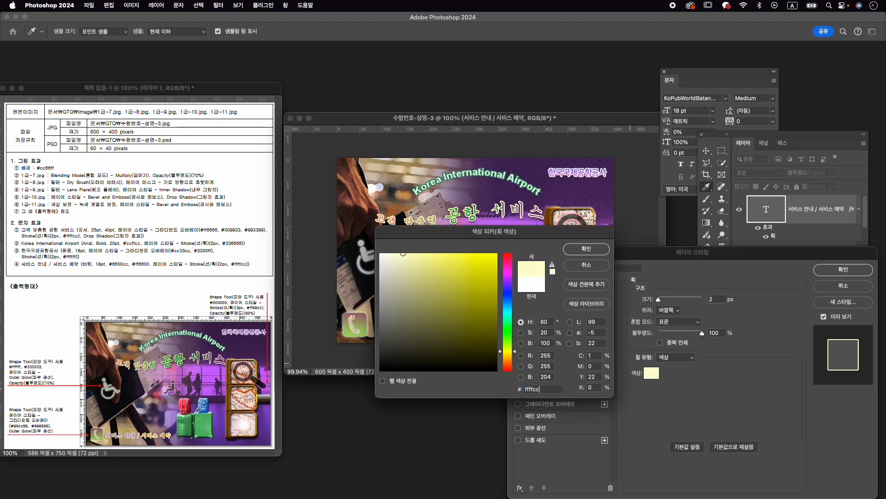
key("Return")
left_click(849, 269)
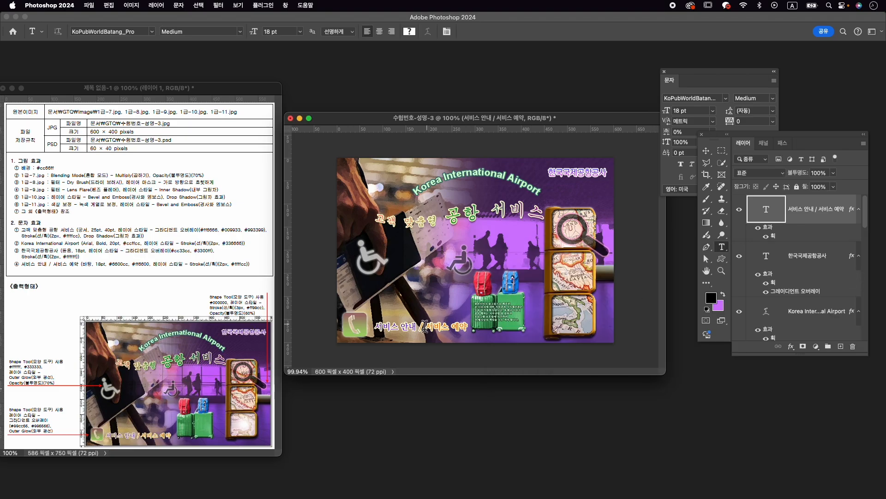
- Nudge the "서비스 안내 / 서비스 예약" text slightly left and up with Free Transform
key("super+t")
left_click_drag(446, 328, 447, 328)
key("Up")
key("Up")
key("Left")
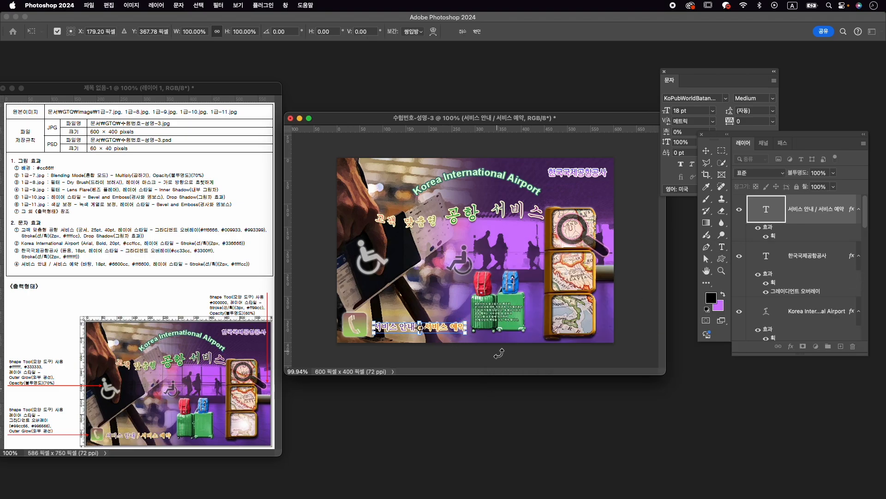
key("Return")
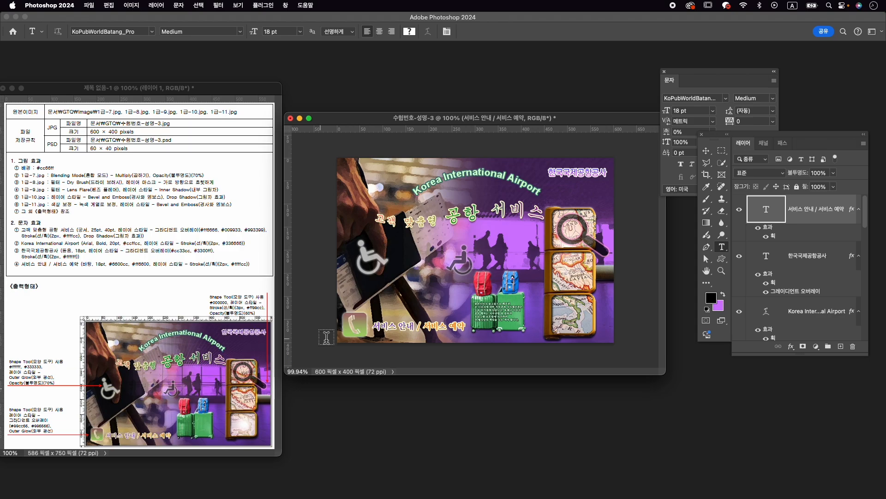
- Scale the phone icon beside the service text down to about 88%
key("v")
left_click(355, 325)
key("super+t")
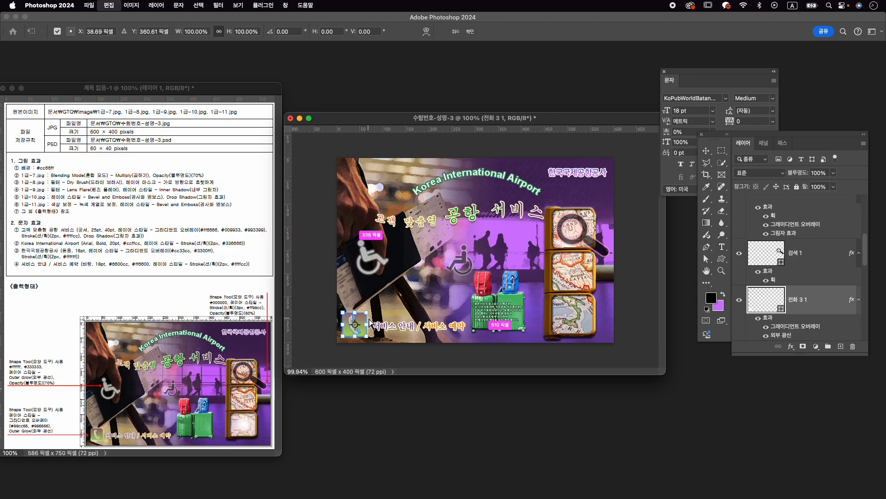
left_click_drag(369, 314, 366, 316)
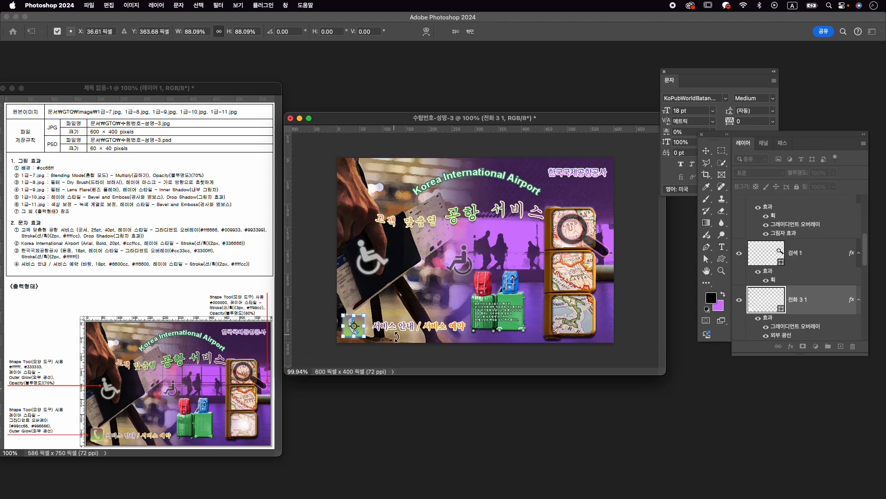
key("Return")
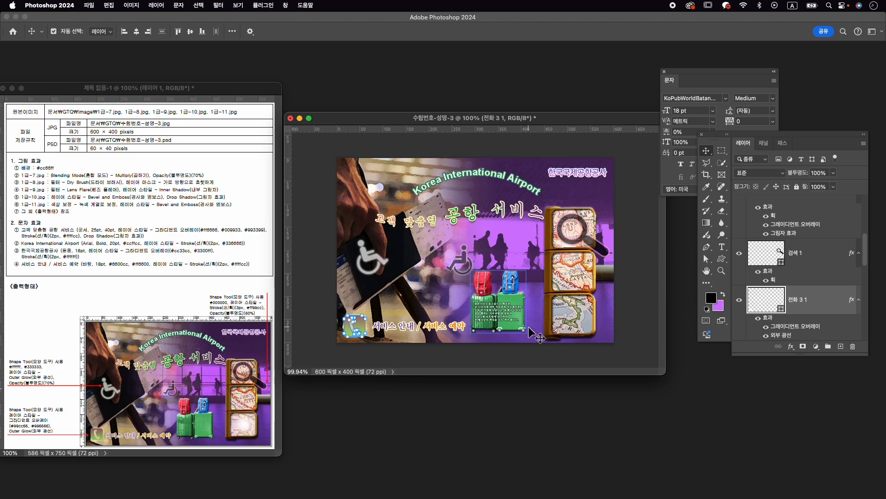
- Scale the smaller wheelchair copy above the suitcases down to about 76% and deselect all layers
left_click(513, 317)
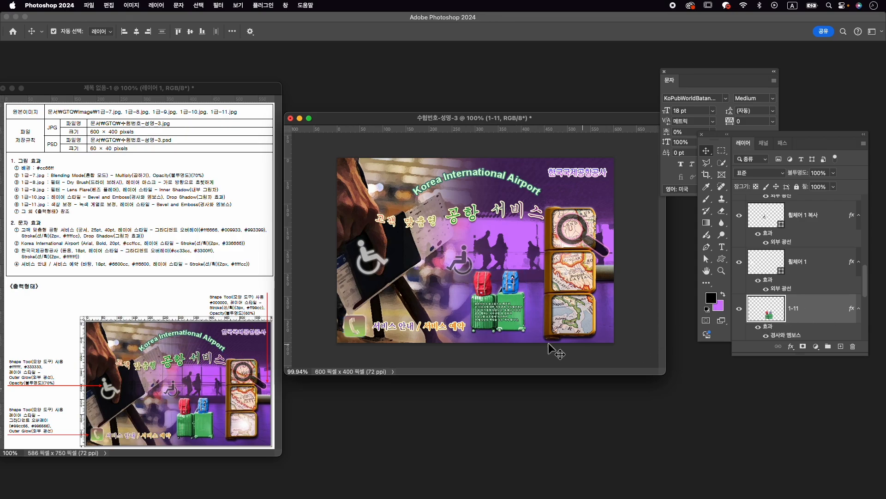
left_click(460, 262)
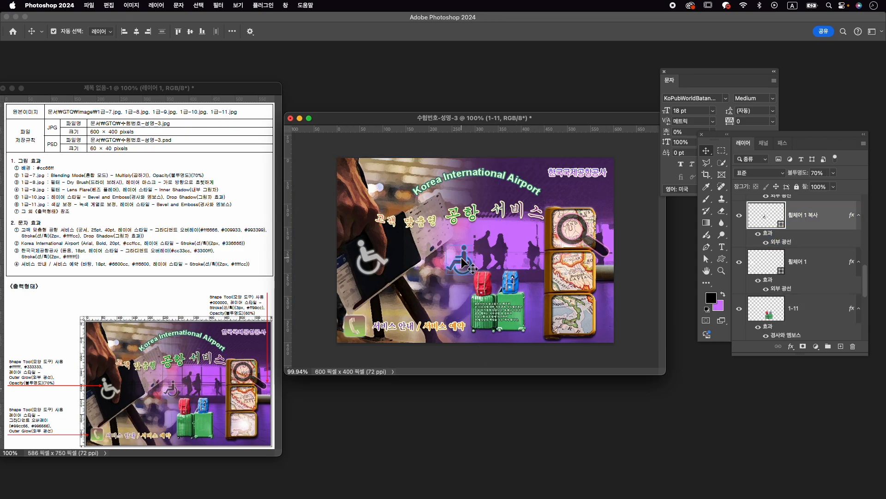
key("super+t")
left_click_drag(451, 281, 451, 276)
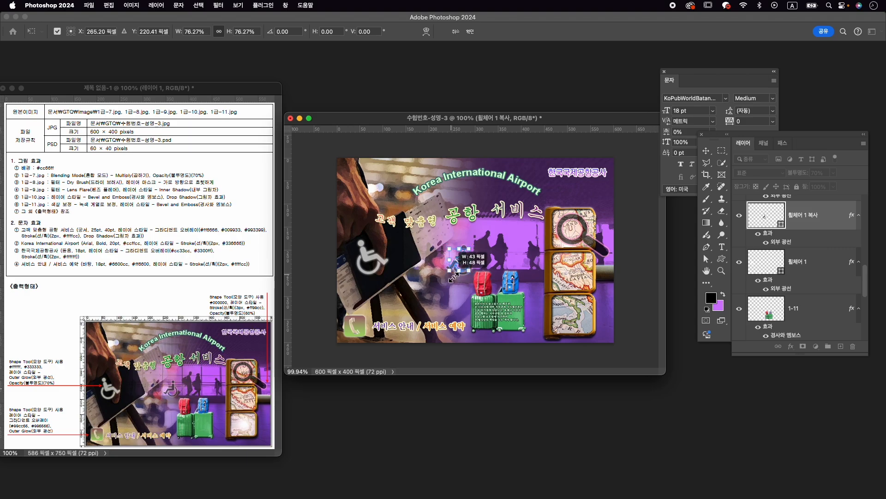
key("Return")
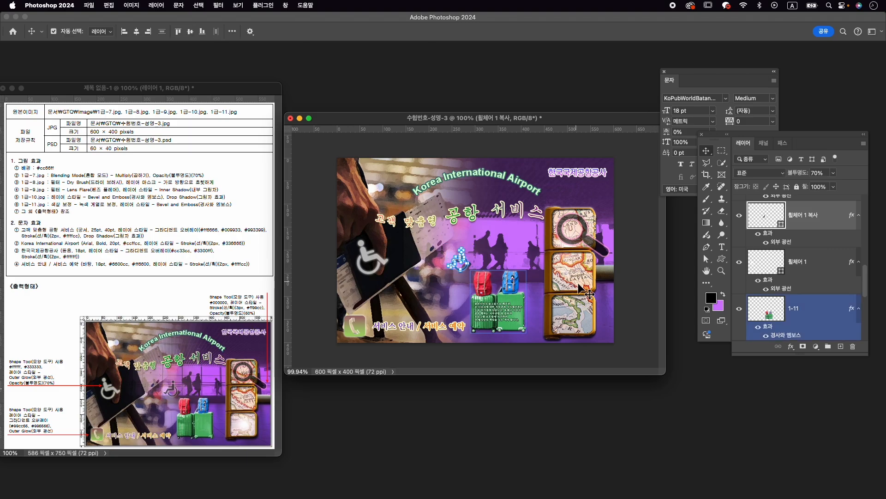
left_click(645, 278)
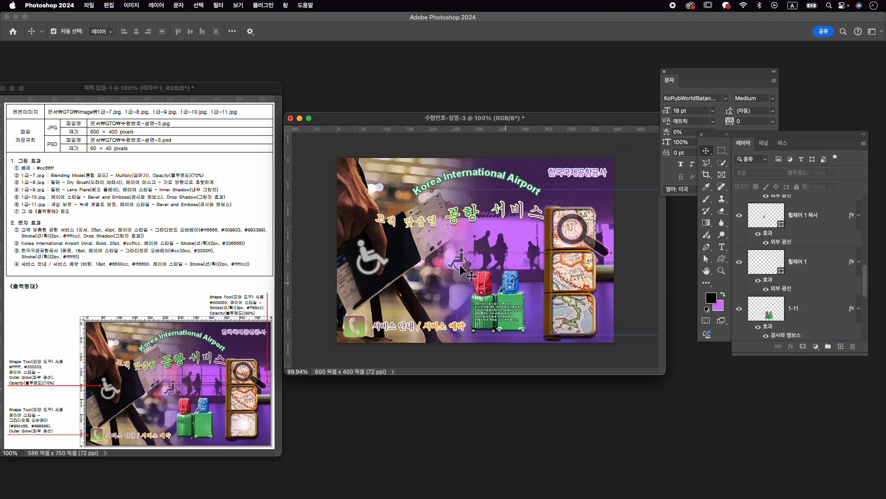
- Quick-export the finished composition as 수험번호-성명-3.jpg into the GTQ folder
left_click(94, 6)
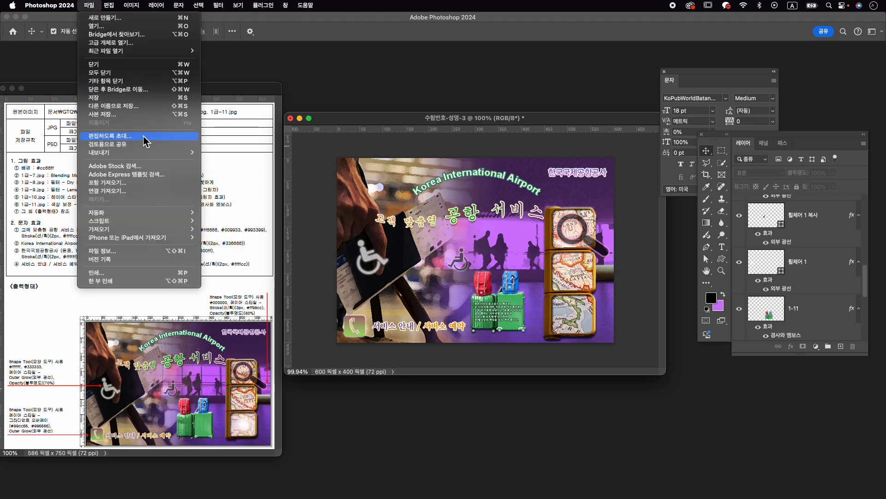
mouse_move(153, 153)
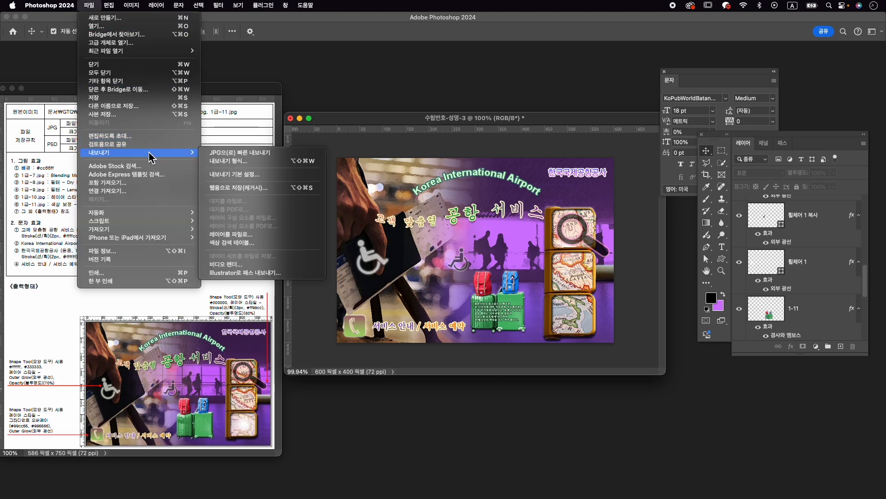
left_click(241, 156)
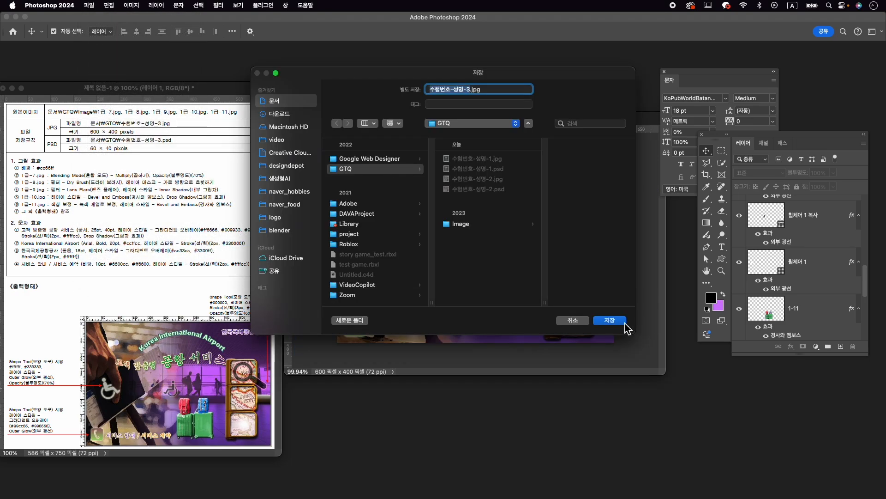
left_click(625, 322)
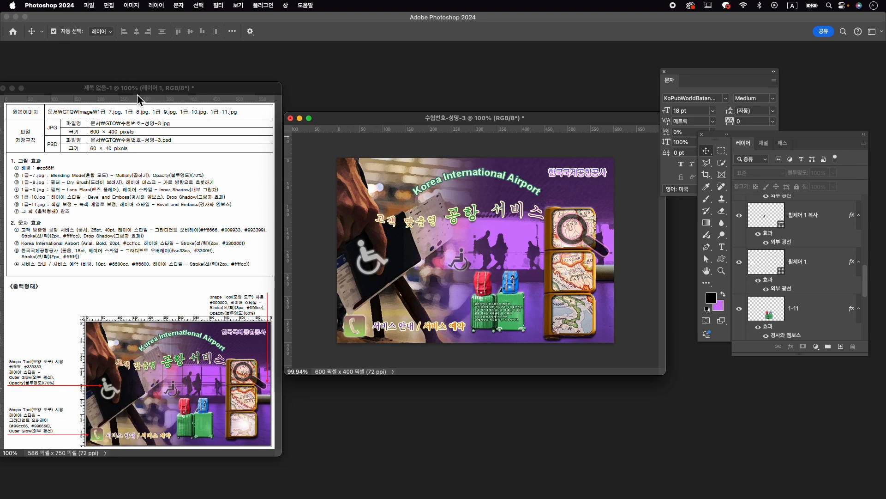
- Resize the image to 60 pixels wide with its proportions kept
key("super+alt+i")
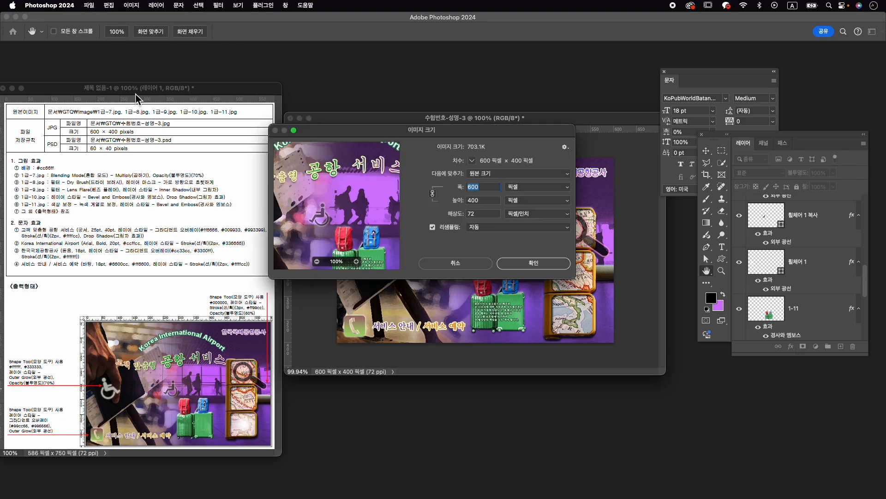
type("60")
key("Return")
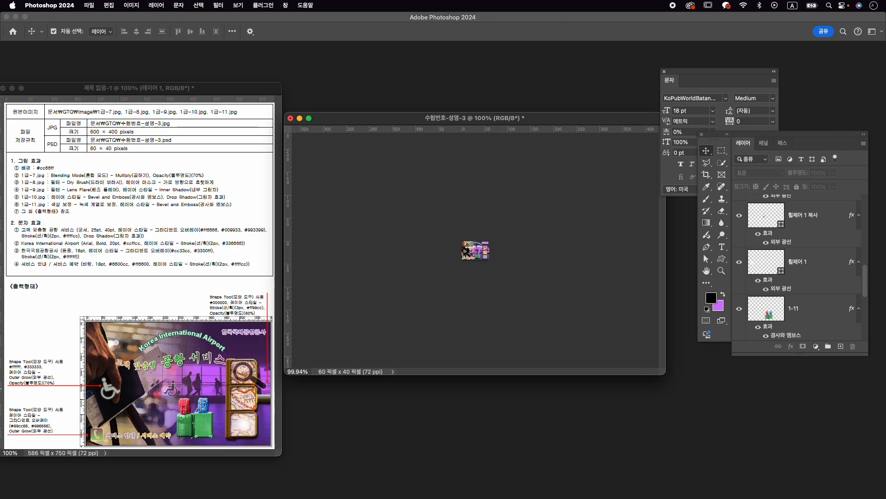
- Save the resized third image as 수험번호-성명-3.psd in the GTQ folder
left_click(89, 5)
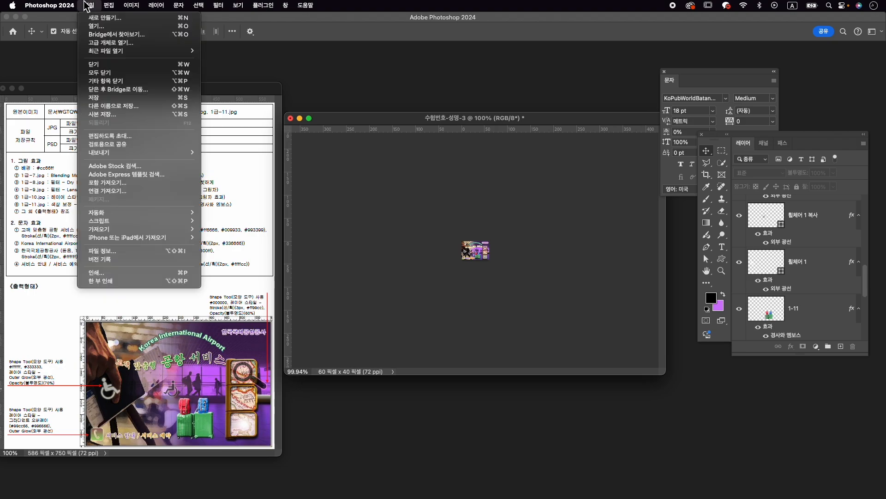
left_click(117, 108)
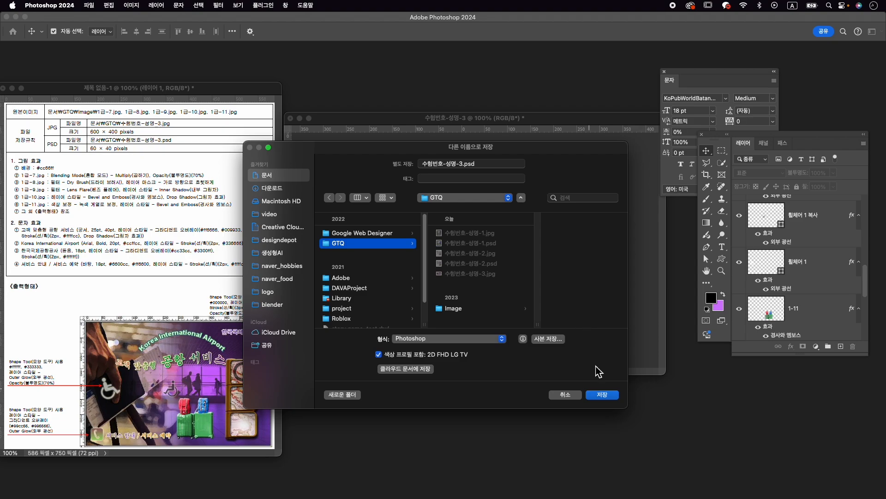
left_click(609, 398)
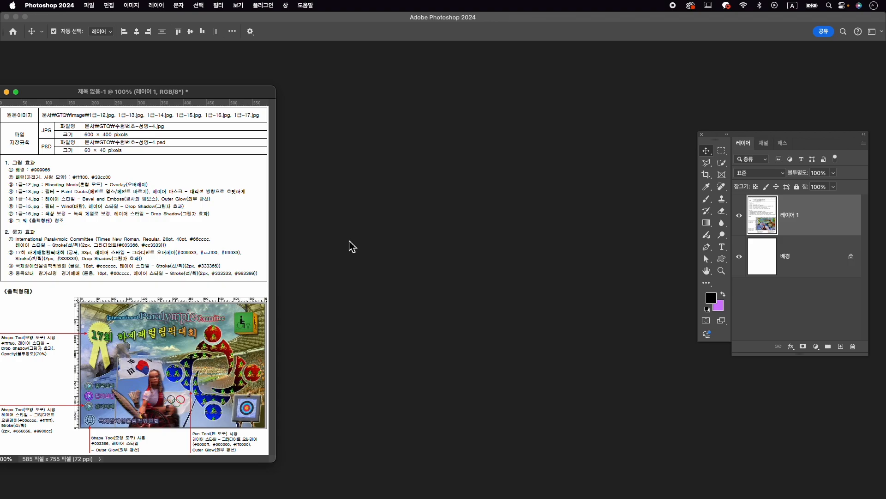
- Create a 600 × 400 pixel document at 72 ppi named 수험번호-성명-4 and place its enlarged window beside the exam sheet
key("super+n")
type("tng")
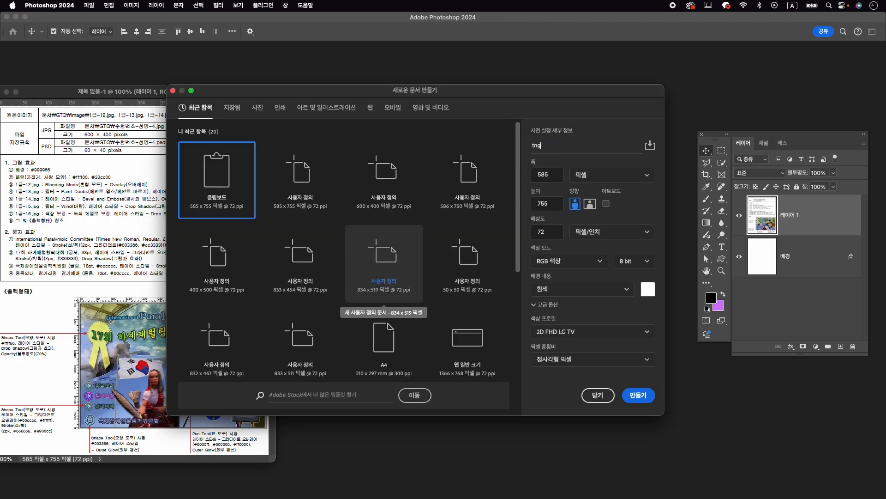
key("super+a")
key("Caps_Lock")
type("수험번호-성명-4")
key("Tab")
type("600")
key("Tab")
type("5")
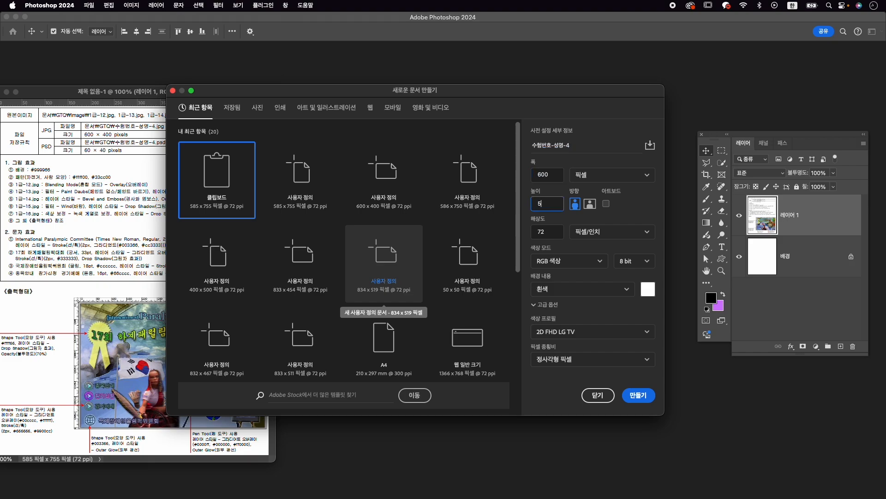
key("shift+Tab")
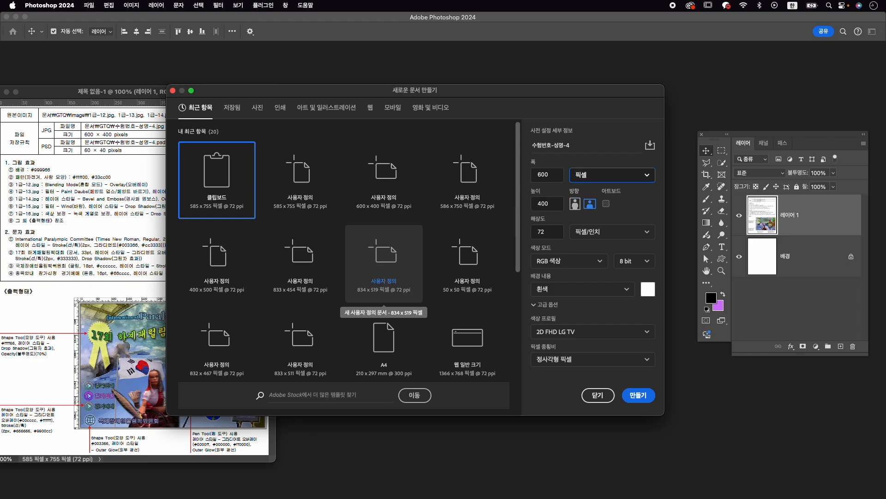
left_click(632, 396)
left_click_drag(151, 68, 415, 134)
left_click_drag(561, 332, 647, 395)
- Set the background colour to #999966 and fill the blank canvas with it
left_click(714, 309)
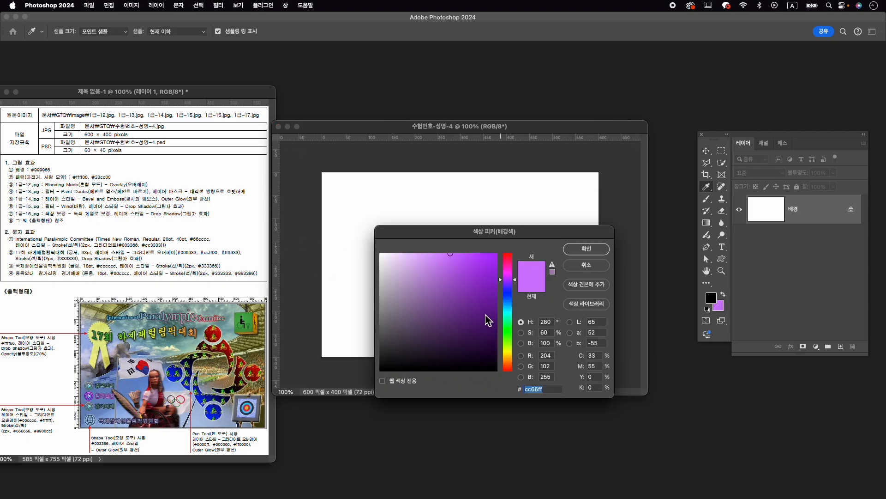
type("999")
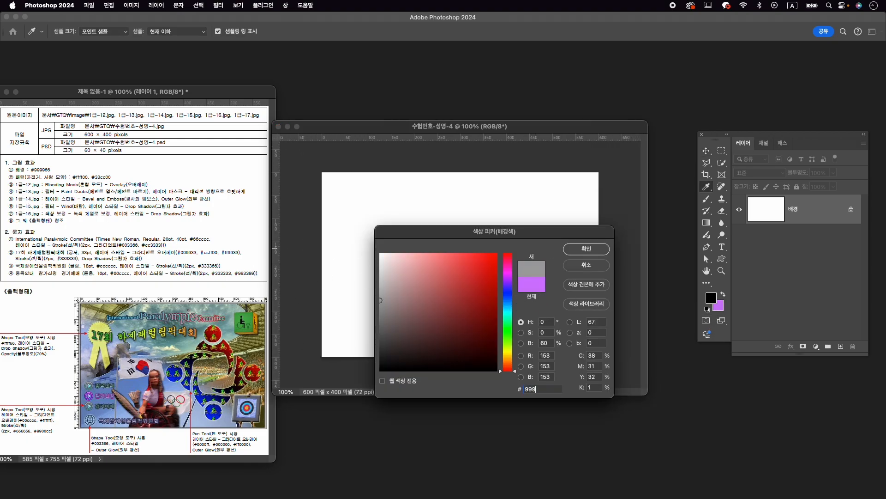
type("966")
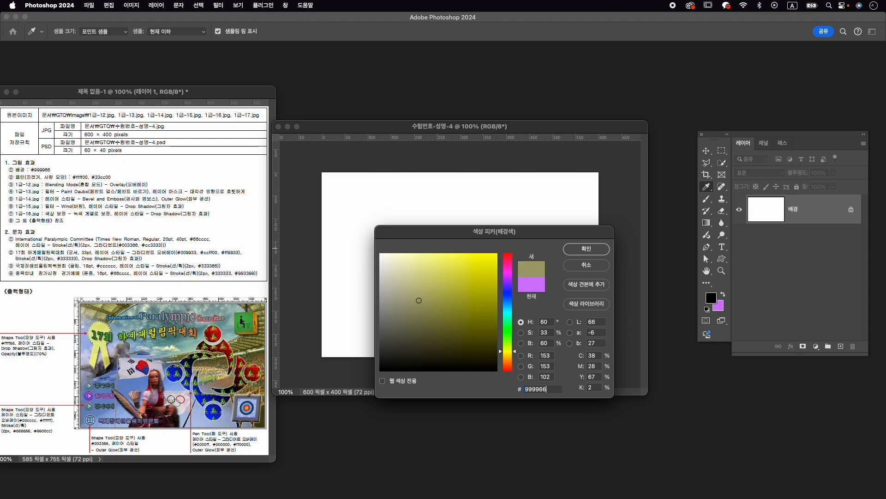
key("Return")
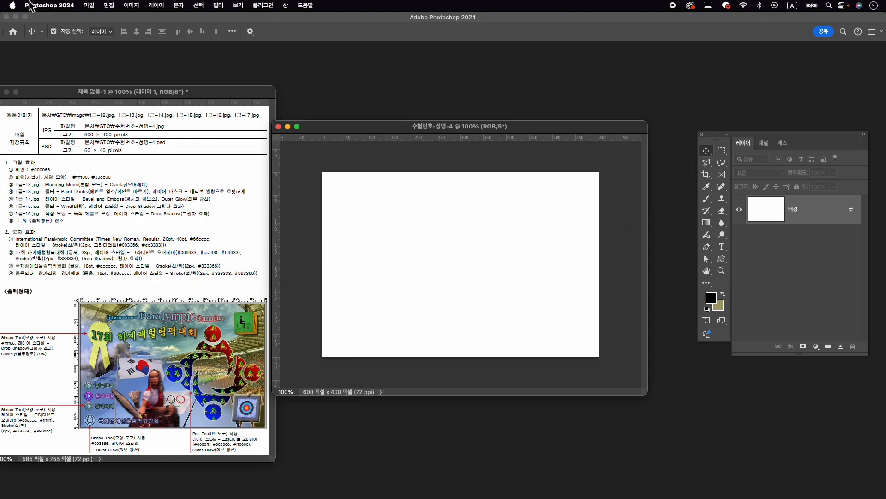
left_click(117, 7)
left_click(149, 154)
left_click(532, 152)
key("v")
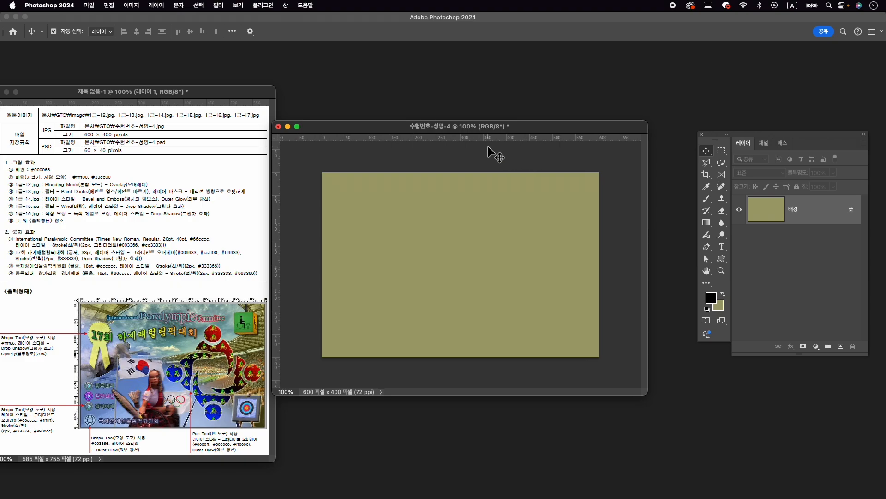
- Save the new composition as 수험번호-성명-4.psd in the GTQ folder
left_click(89, 5)
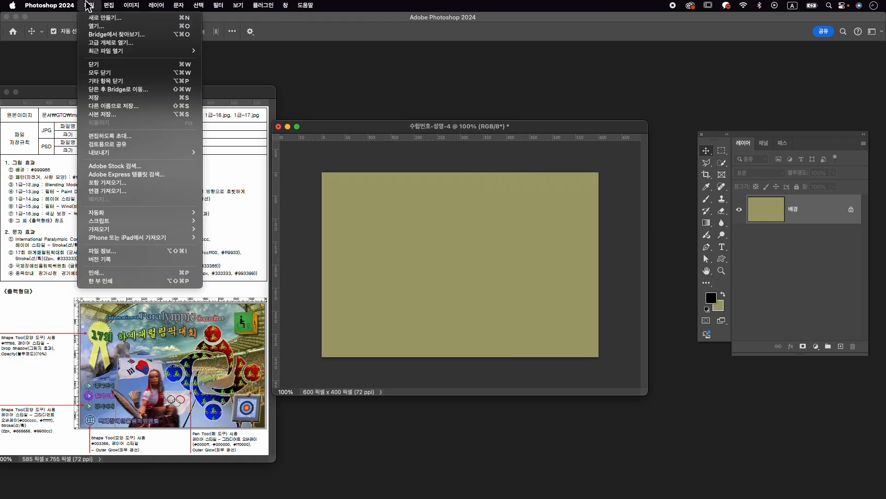
left_click(113, 107)
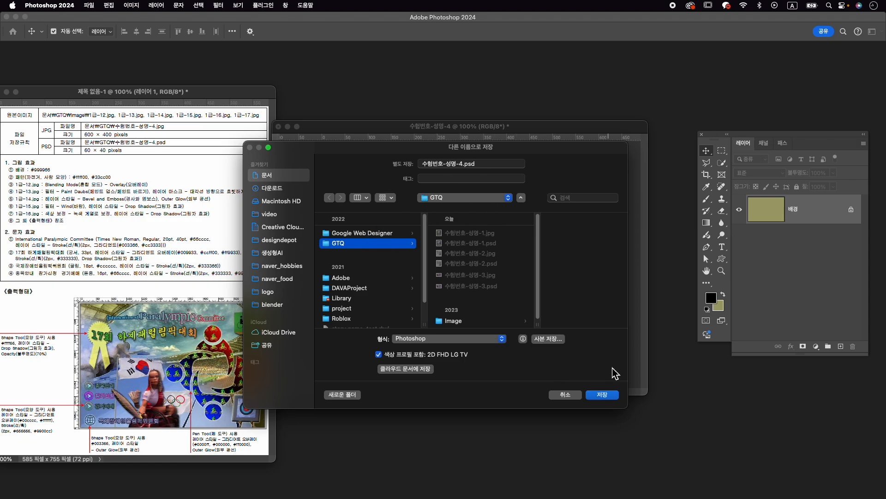
left_click(604, 399)
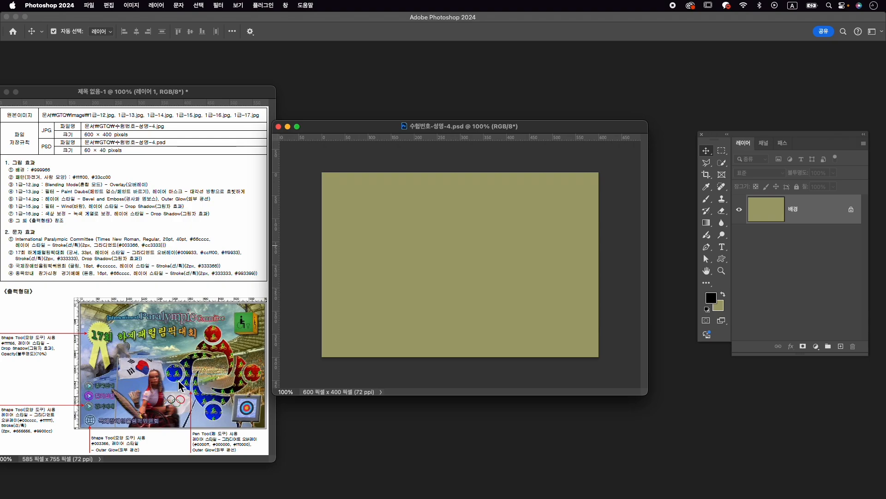
- Create a 50 × 50 pixel document with a transparent background and place its enlarged window over the olive canvas
key("super+n")
key("Tab")
type("6")
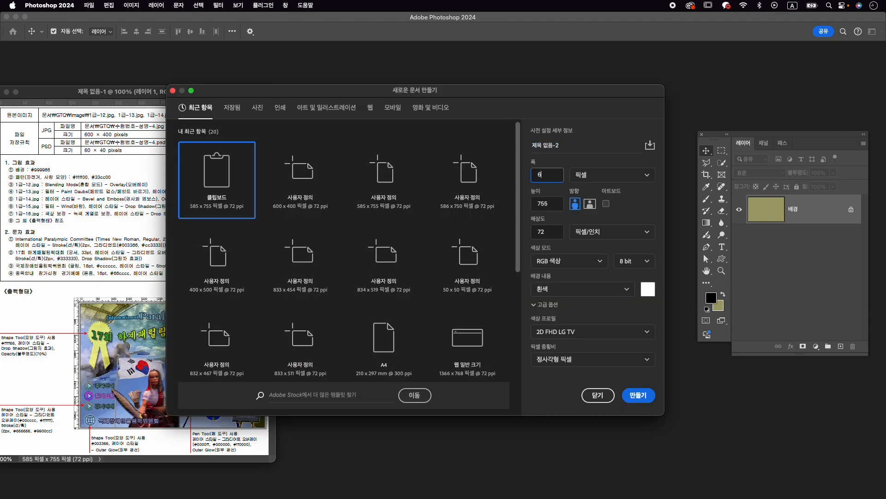
type("0")
key("Tab")
key("shift+Tab")
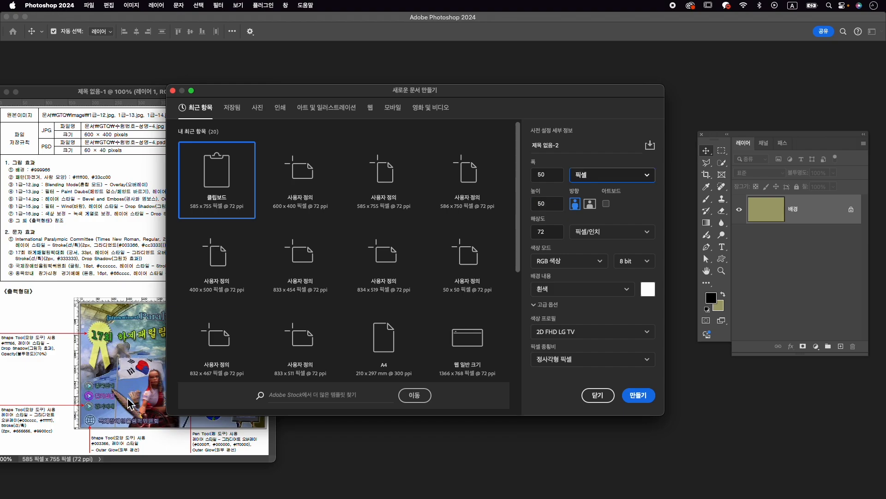
left_click(555, 289)
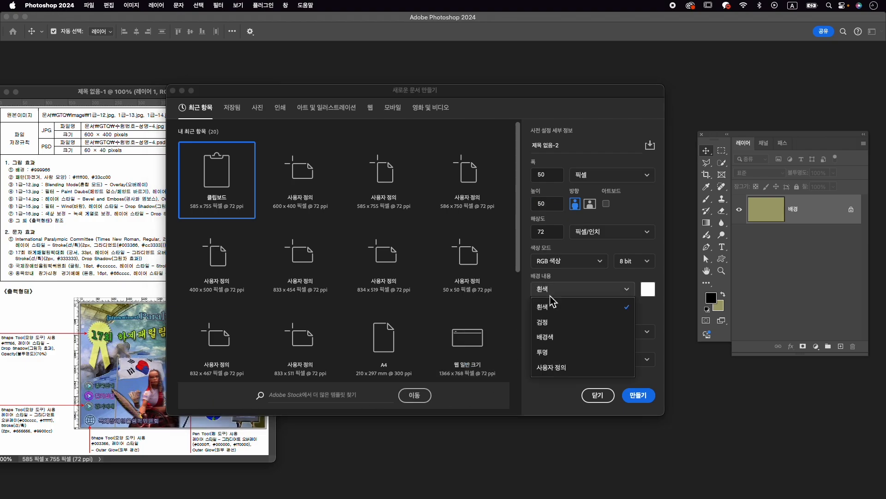
left_click(557, 351)
left_click(648, 400)
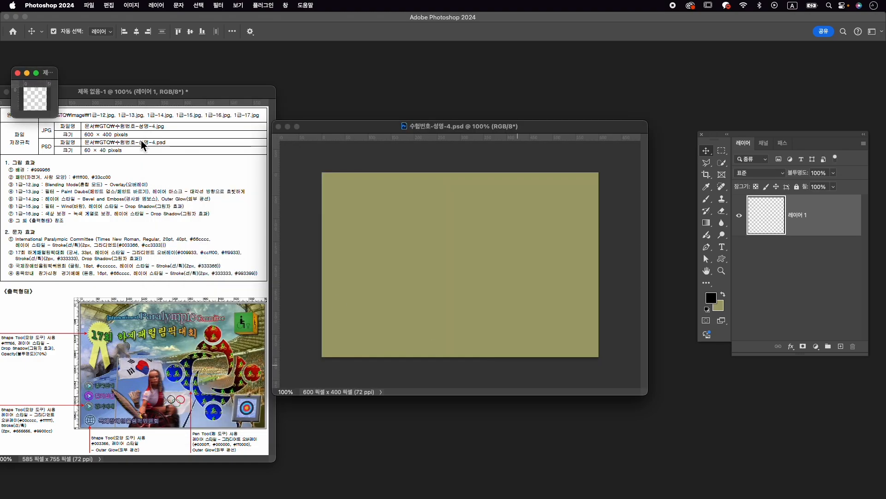
left_click_drag(57, 118, 202, 254)
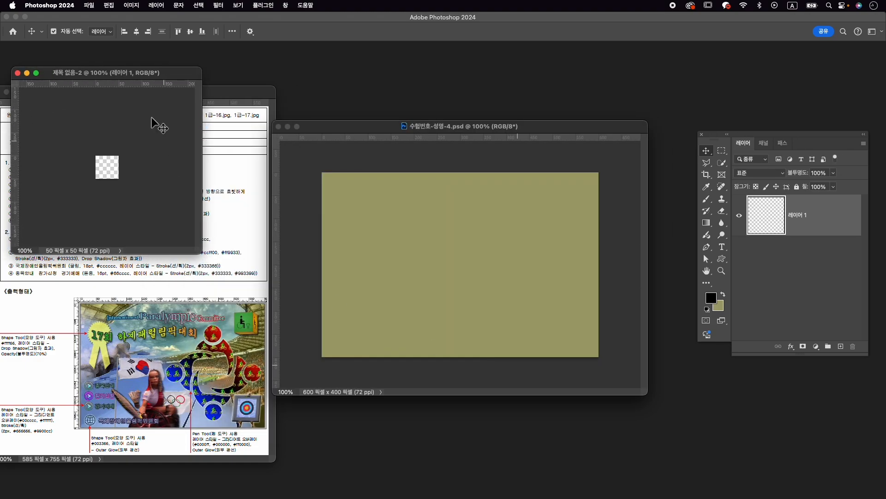
left_click_drag(161, 85, 505, 189)
scroll(501, 294, "up", 5)
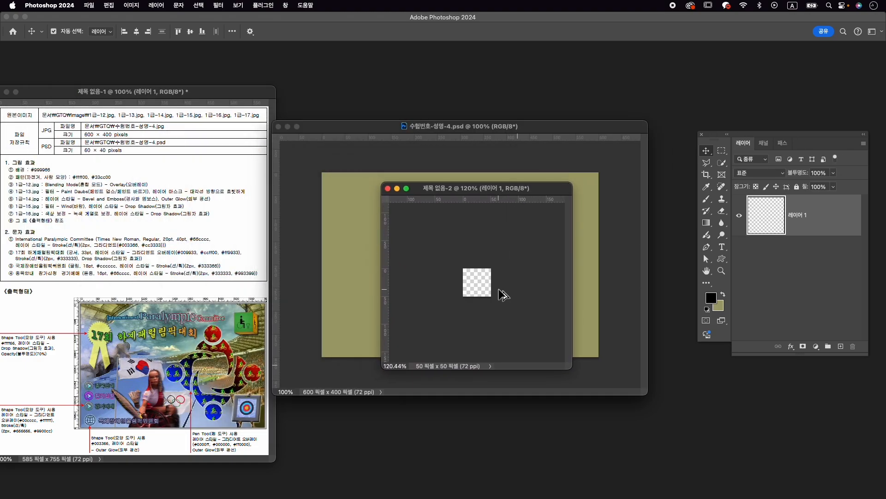
scroll(497, 288, "up", 1)
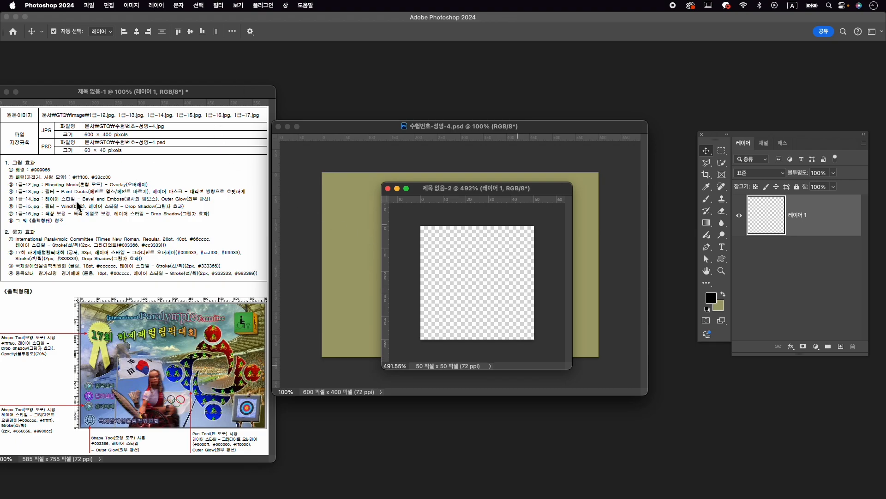
- Find the bicycle symbol by searching the shapes for 자전거 and draw it about 34 × 19 px in the lower right of the pattern canvas
left_click(282, 5)
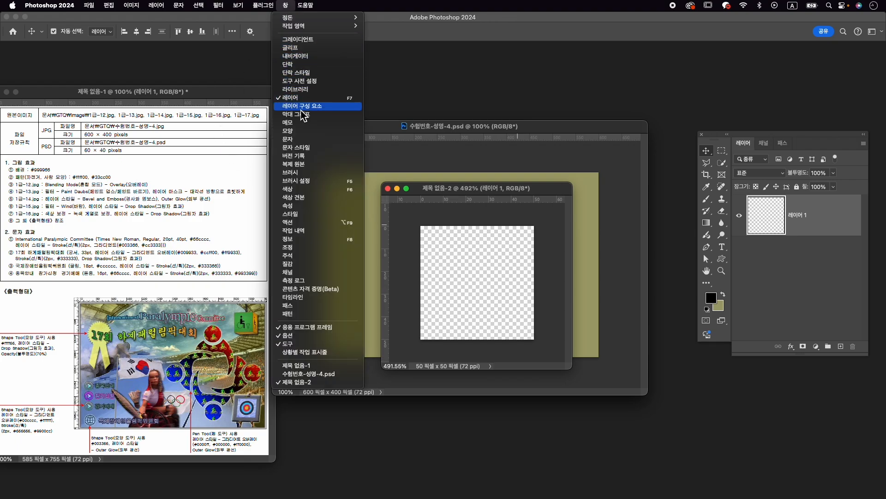
left_click(318, 131)
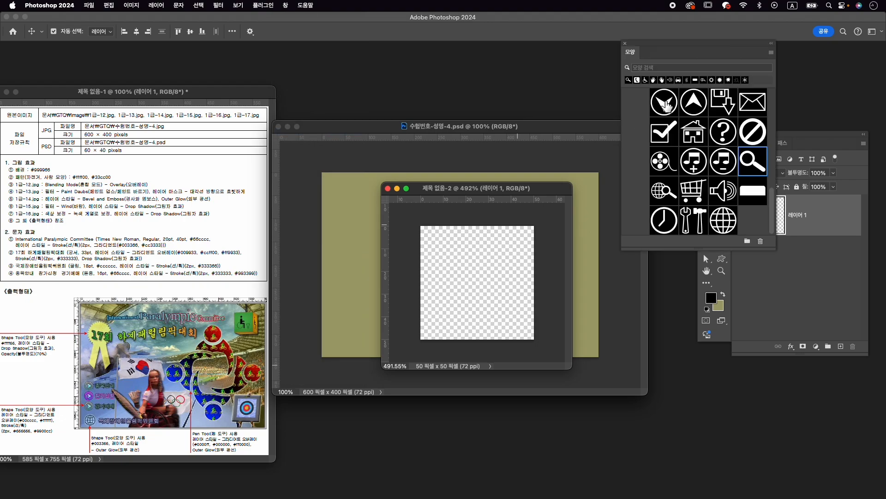
key("Caps_Lock")
type("자전거")
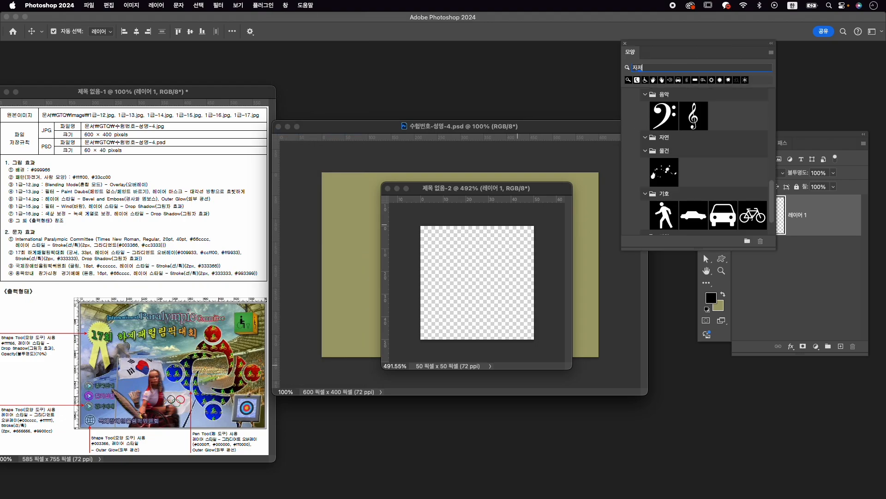
key("Return")
left_click(671, 210)
left_click(727, 262)
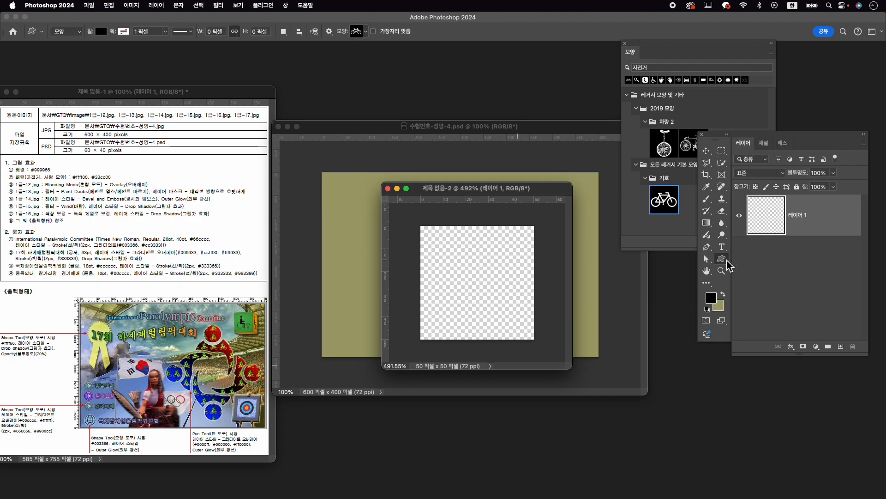
left_click_drag(460, 291, 525, 344)
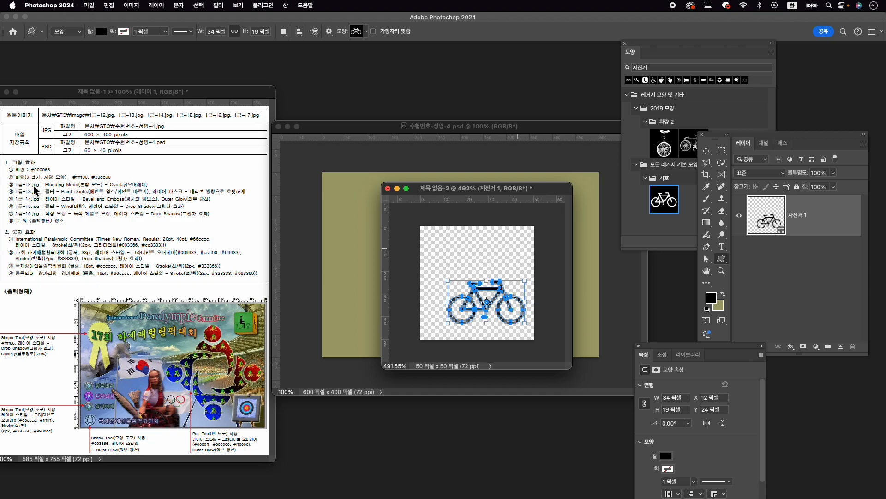
- Set the bicycle shape's fill colour to #ffff00
left_click(666, 456)
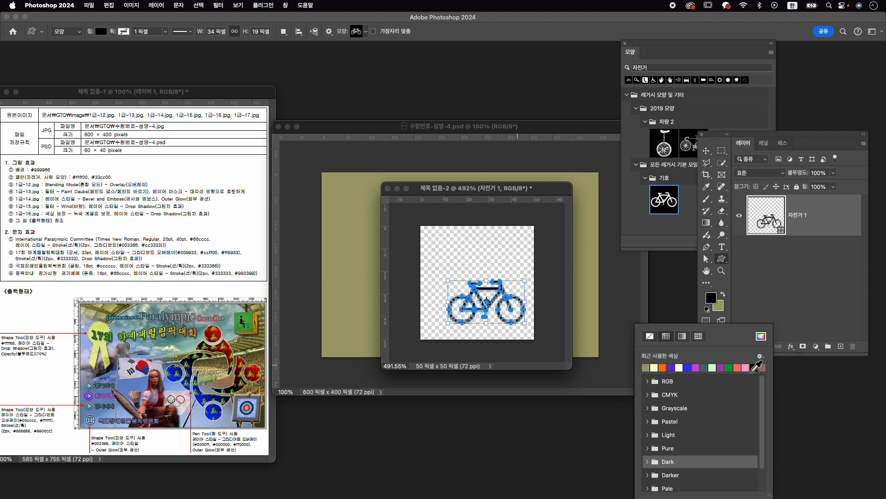
left_click(762, 338)
type("ff")
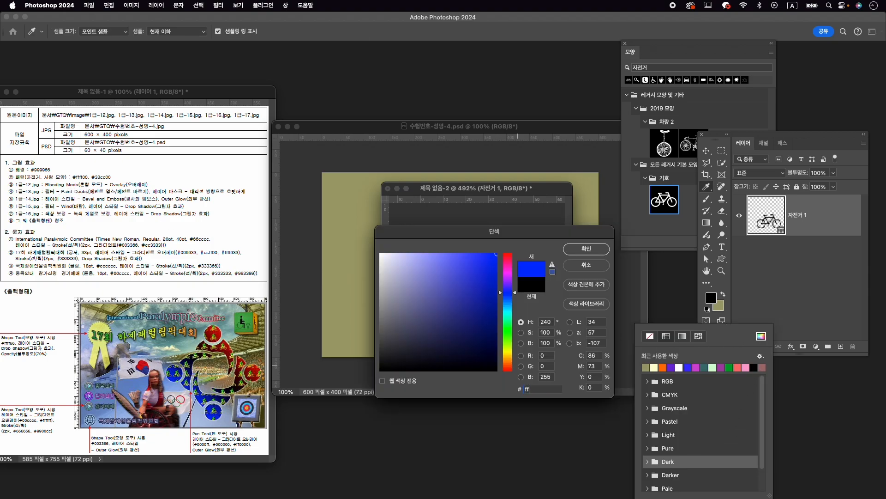
type("ff00")
key("Return")
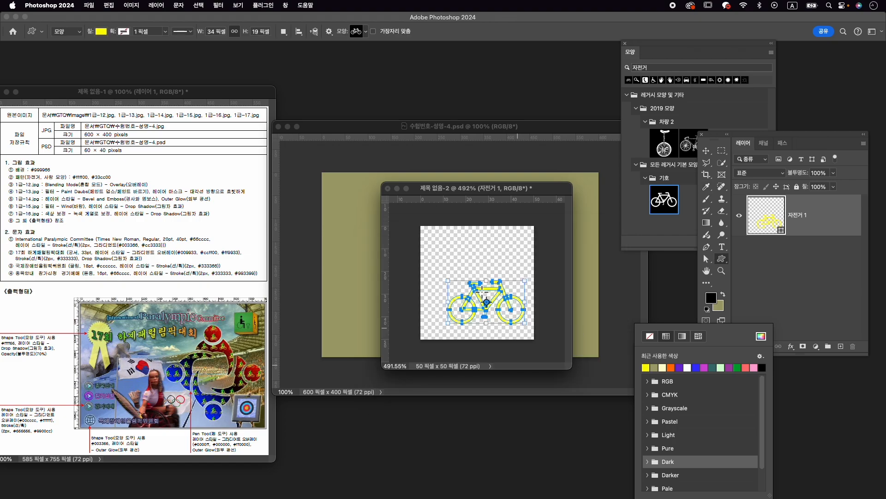
- Try to find a person symbol by searching the shapes for 사람
left_click(677, 68)
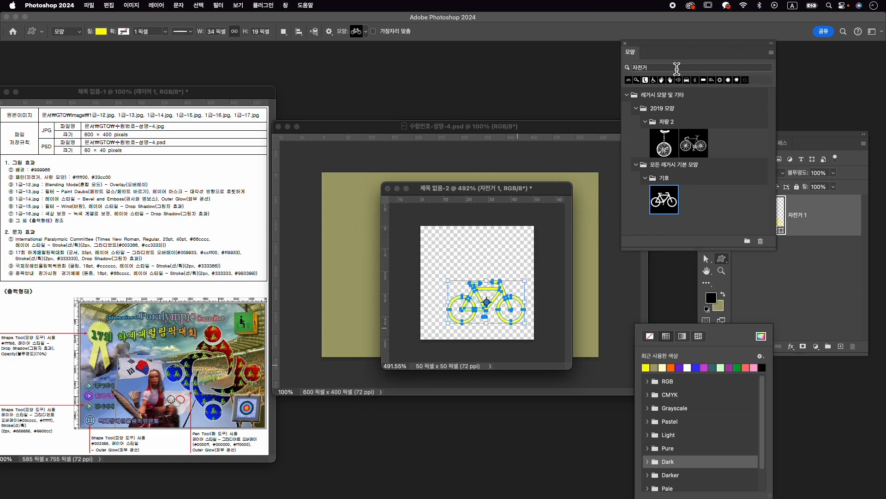
double_click(677, 68)
key("Caps_Lock")
type("ㅅ")
type("람")
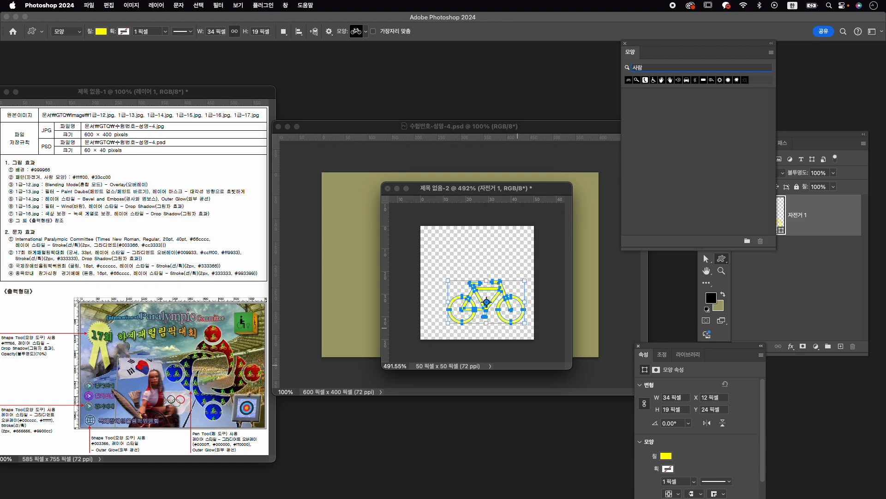
key("Return")
- Clear the shape search, pick the walking pedestrian from the legacy 기호 group and draw it about 20 × 30 px above the bicycle's left side
double_click(645, 68)
key("BackSpace")
key("Return")
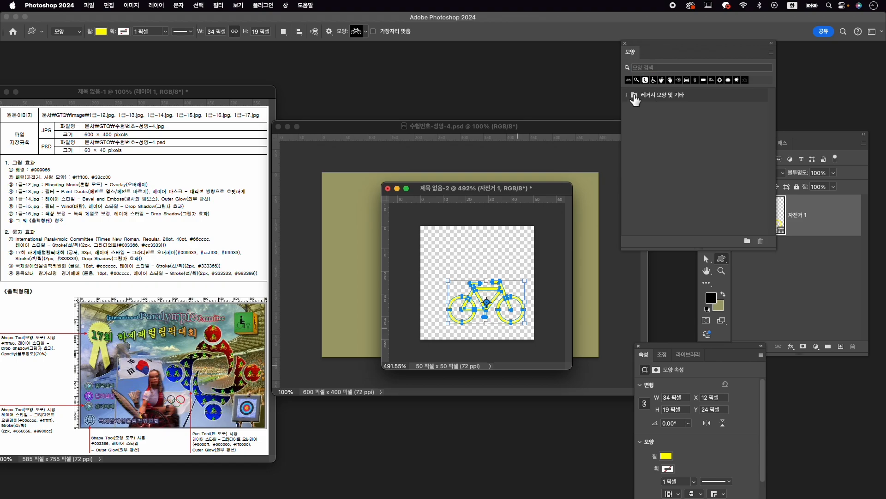
left_click(627, 95)
left_click(637, 121)
scroll(692, 187, "down", 3)
left_click(645, 188)
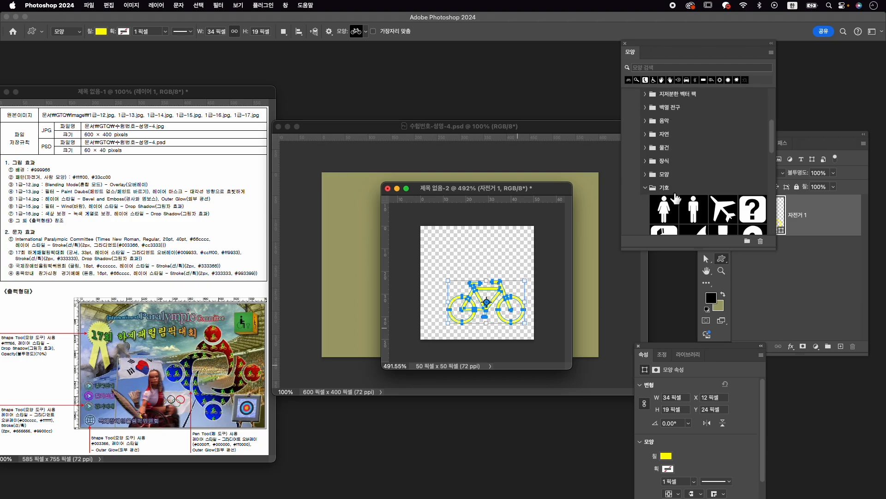
scroll(669, 199, "down", 3)
left_click(729, 196)
left_click(730, 261)
left_click_drag(442, 236, 494, 302)
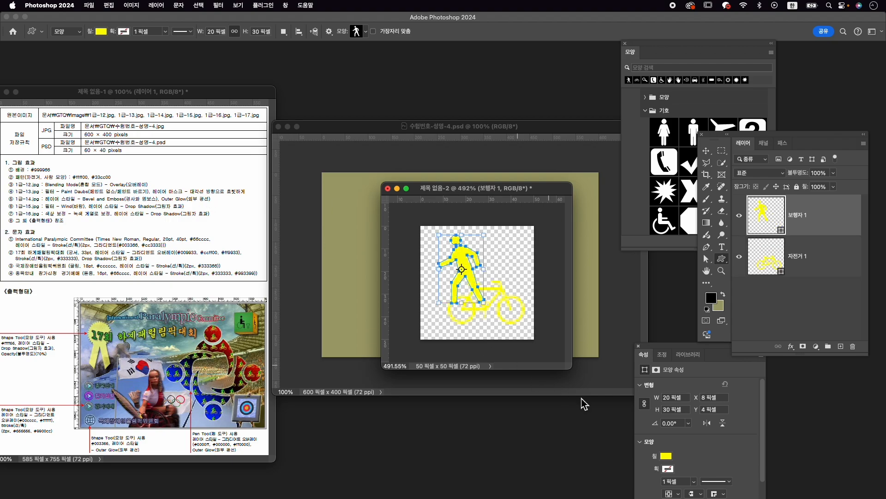
- Set the walking pedestrian shape's fill colour to #33cc00
left_click(666, 456)
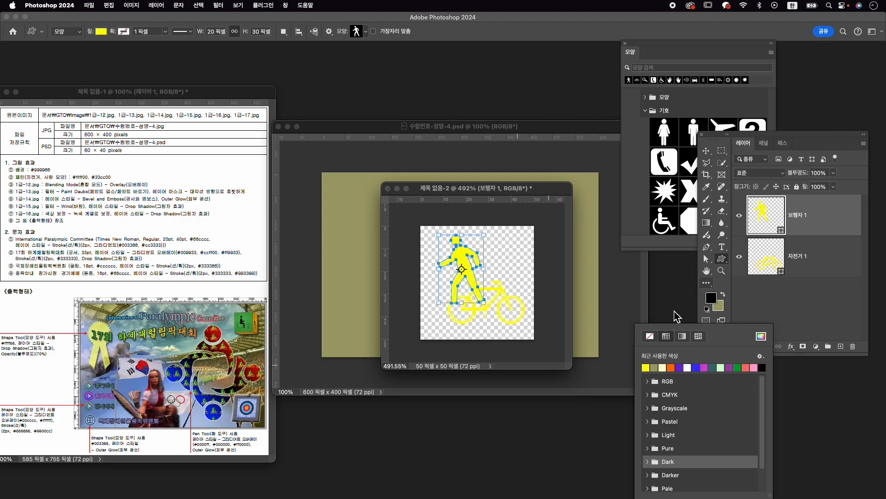
left_click(761, 337)
type("3")
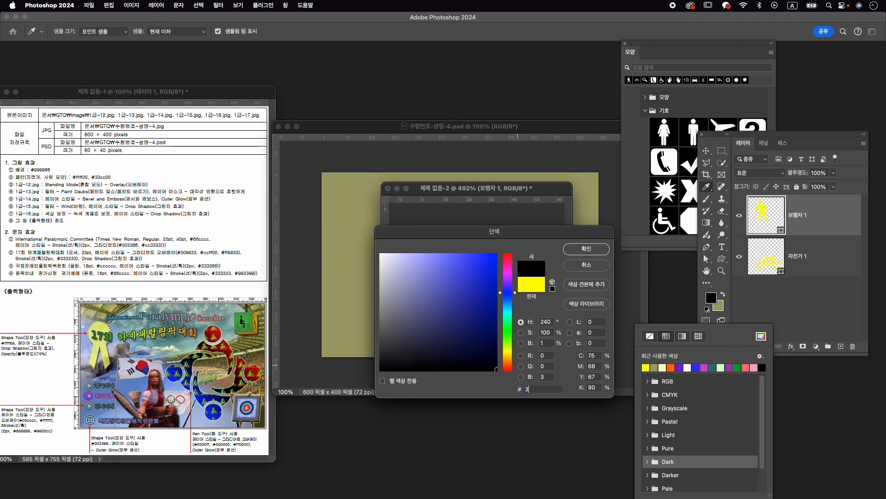
type("3cc00")
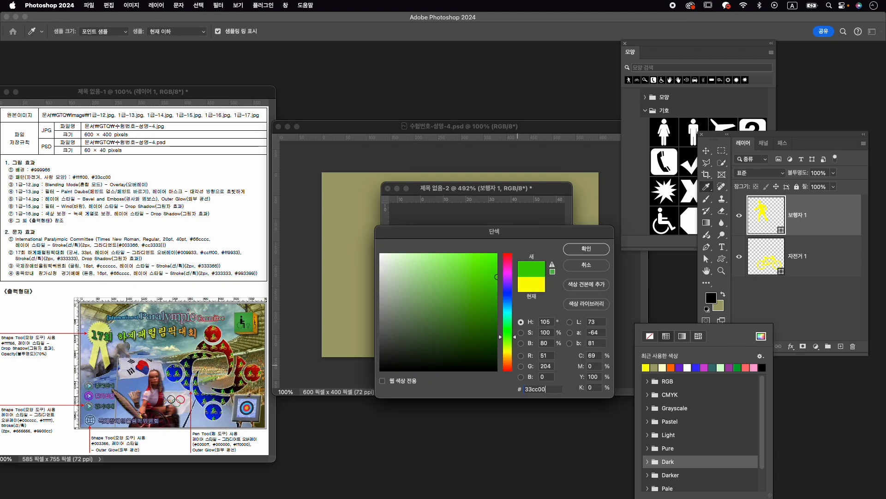
key("Return")
key("Return")
key("Return")
- Flip the green pedestrian horizontally and shift it down and right so that it overlaps the bicycle
key("ctrl+t")
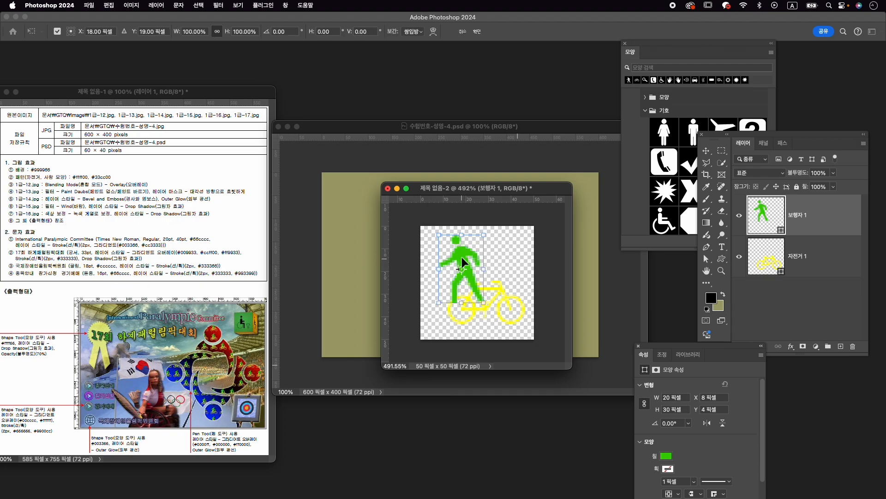
right_click(461, 256)
left_click(481, 471)
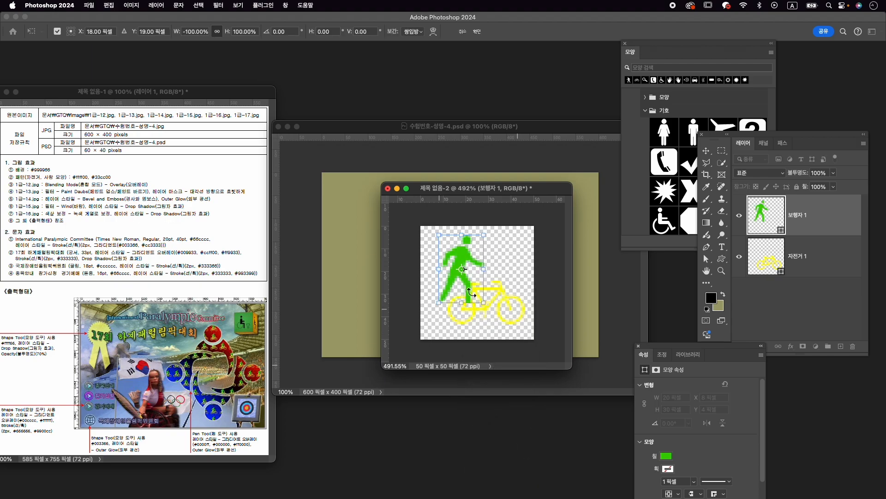
left_click_drag(463, 252, 473, 259)
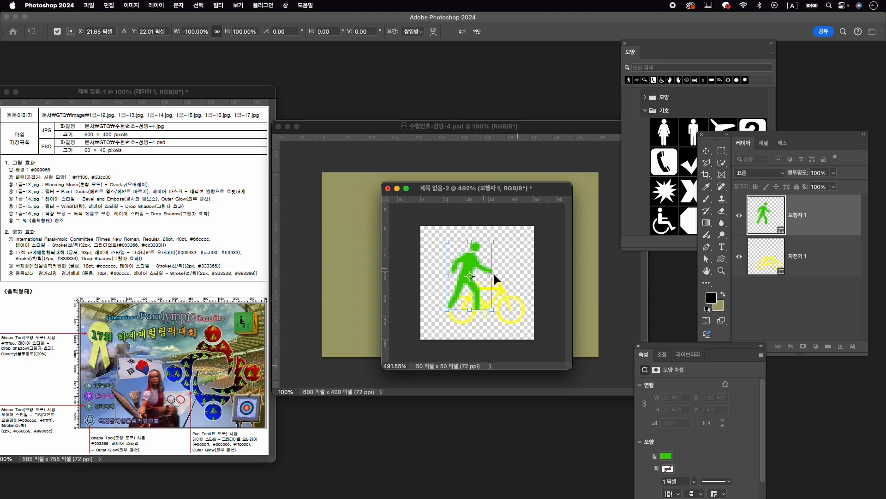
key("Return")
- Nudge the bicycle slightly left and down, and adjust the pedestrian over it to centre the pair on the pattern canvas
key("b")
key("v")
left_click_drag(505, 297, 498, 300)
left_click(548, 278)
left_click(490, 272)
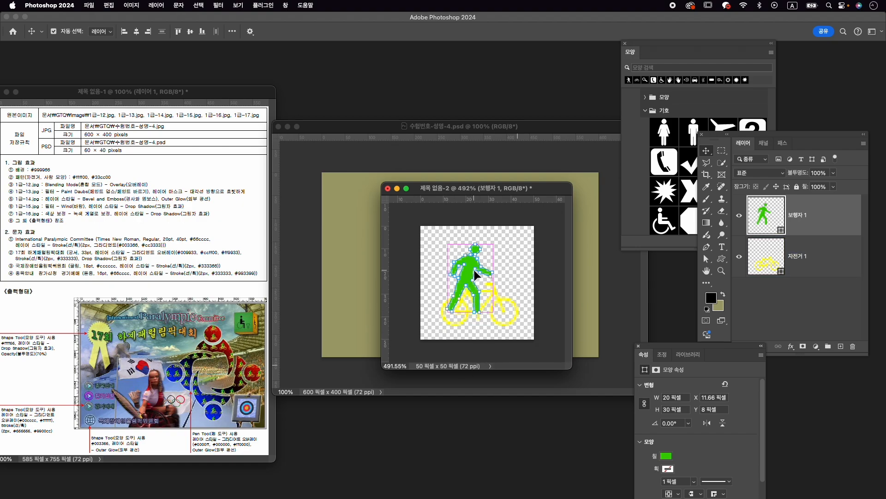
left_click_drag(475, 275, 477, 276)
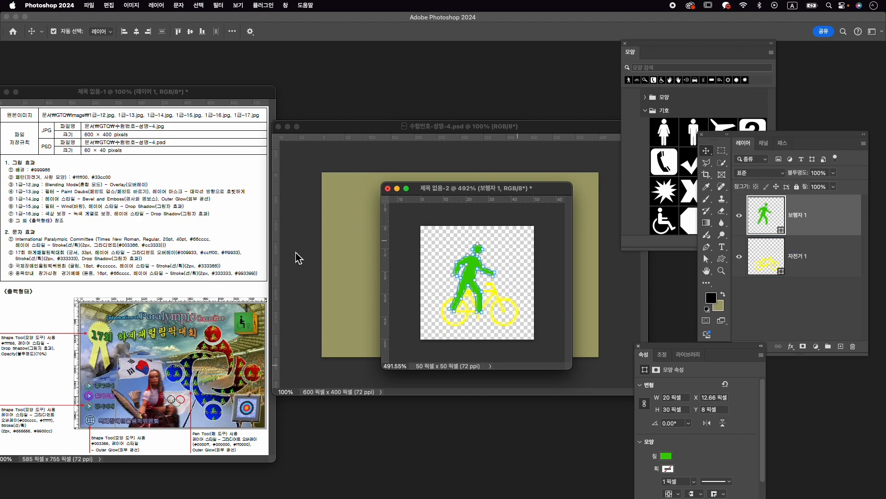
- Define the bicycle-and-pedestrian artwork as a pattern named 자전거 사람
left_click(109, 5)
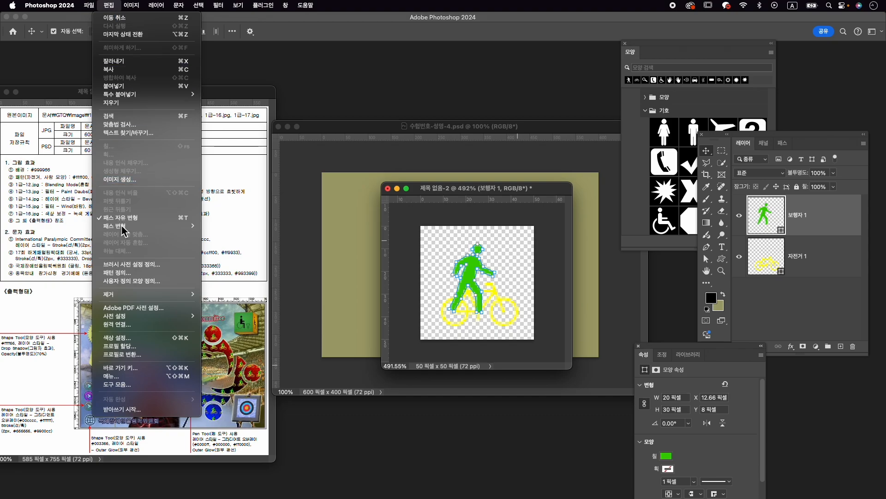
left_click(157, 273)
type("ㅈ")
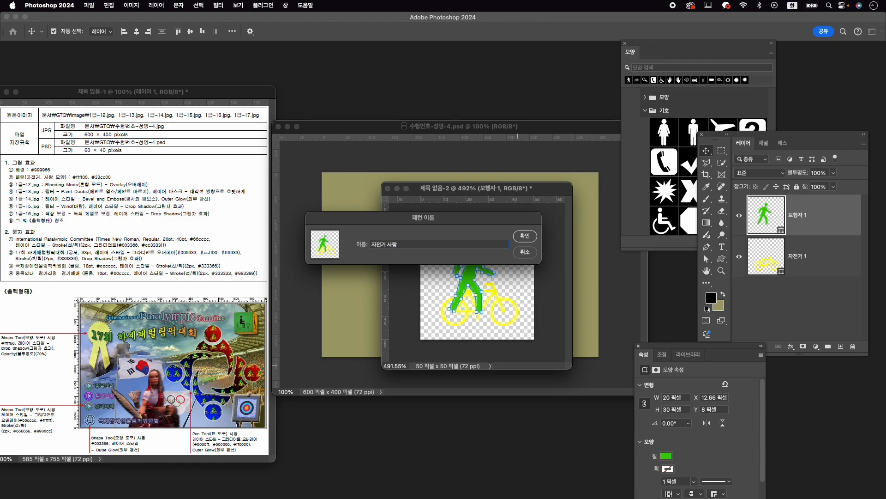
key("Return")
- Move the pattern document out of the way, close the shape library and properties, and make 수험번호-성명-4.psd active
left_click_drag(434, 188, 380, 422)
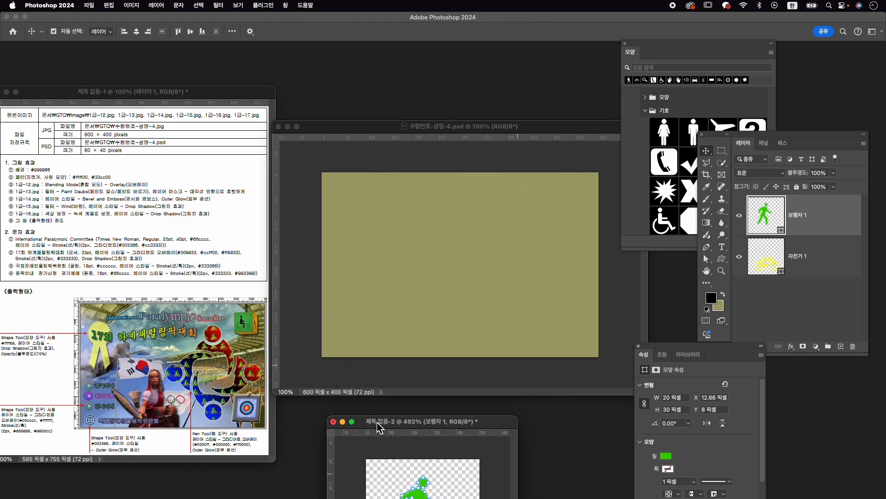
left_click(625, 44)
left_click(639, 345)
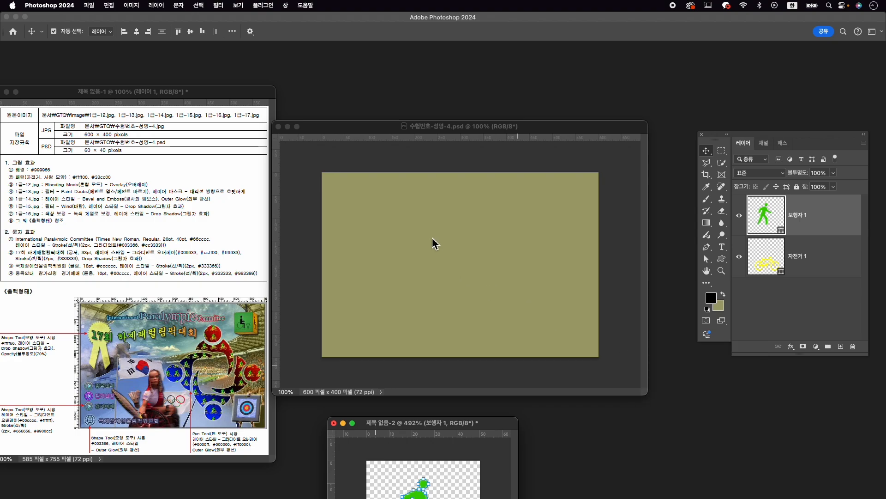
scroll(483, 207, "up", 4)
scroll(483, 207, "down", 3)
left_click(482, 208)
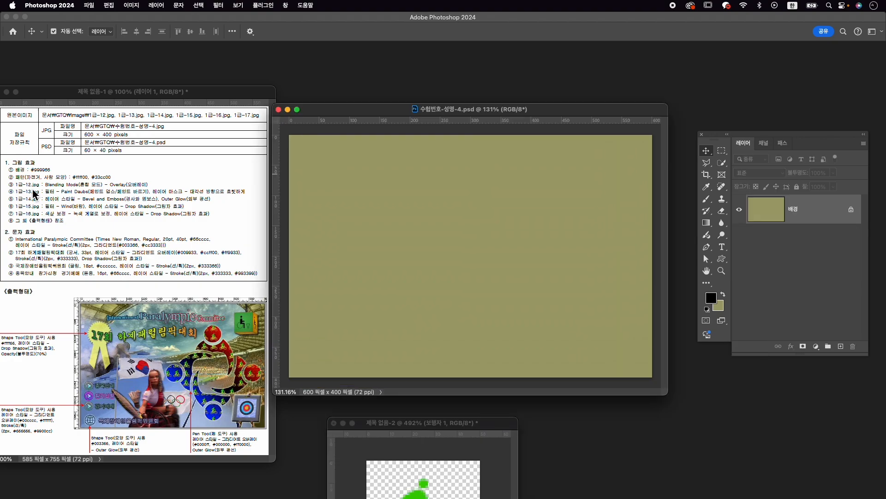
- Open 1급-12.jpg from the Image folder, copy the stadium picture into 수험번호-성명-4.psd and close the source file
key("super+o")
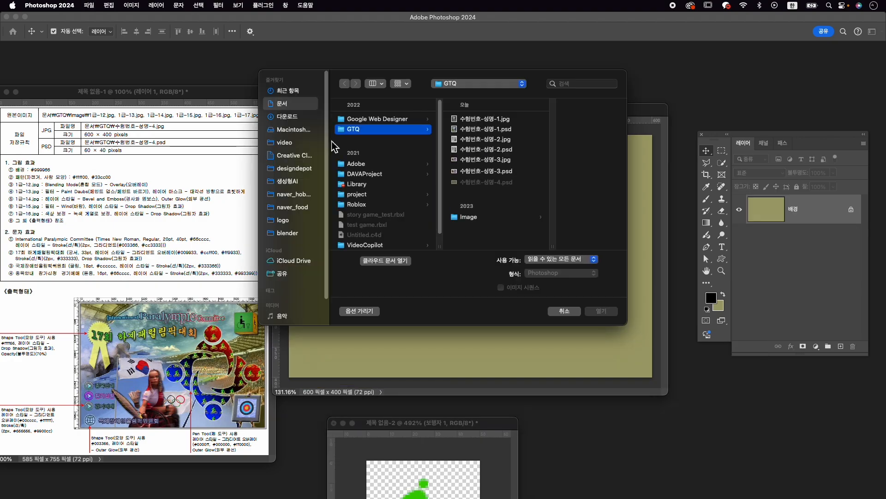
left_click(485, 218)
left_click(559, 232)
left_click(601, 311)
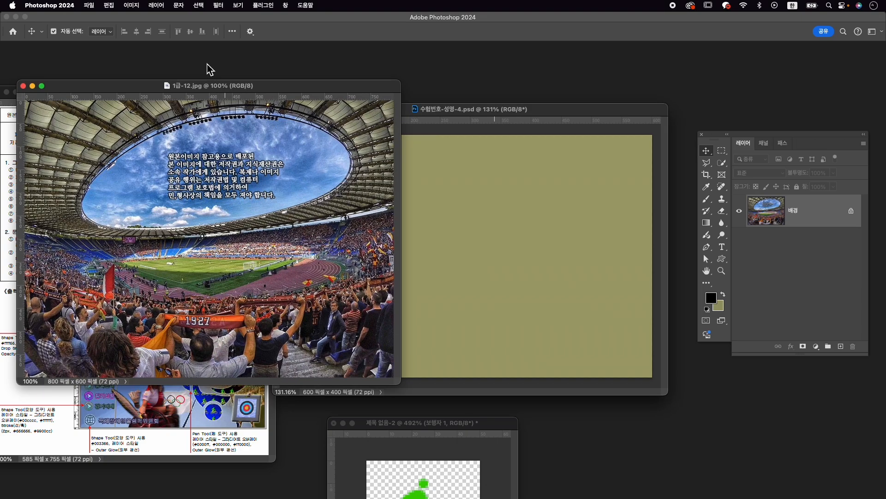
left_click_drag(271, 87, 335, 82)
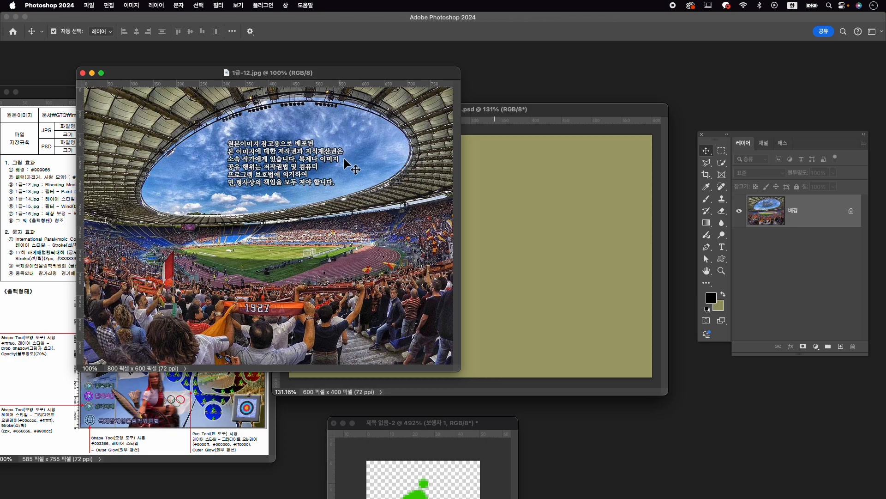
left_click_drag(352, 182, 533, 254)
left_click(83, 73)
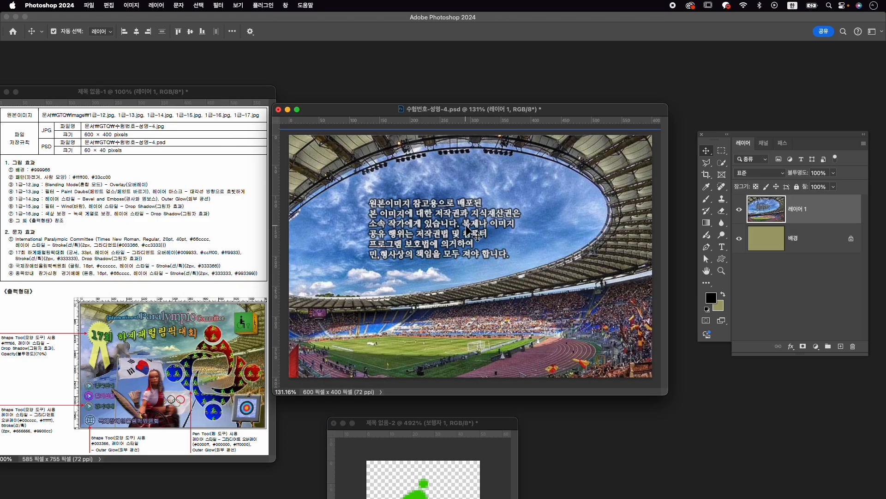
- Scale the stadium layer to about 82% and position it to cover the whole canvas as in the reference output
key("super+t")
left_click_drag(523, 207, 541, 197)
mouse_move(516, 153)
left_mouse_down()
mouse_move(519, 180)
mouse_move(517, 149)
mouse_move(517, 161)
left_mouse_up()
scroll(515, 175, "down", 2)
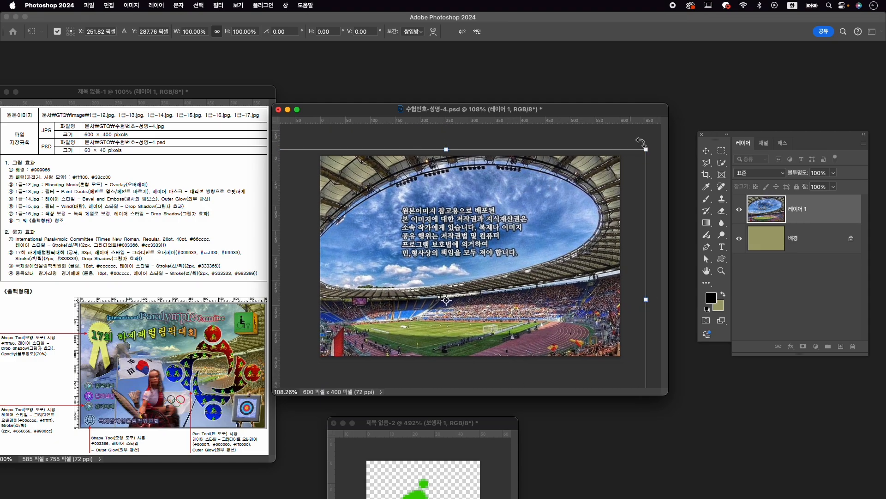
left_click_drag(649, 147, 602, 190)
left_click_drag(520, 216, 545, 172)
left_click_drag(319, 142, 294, 125)
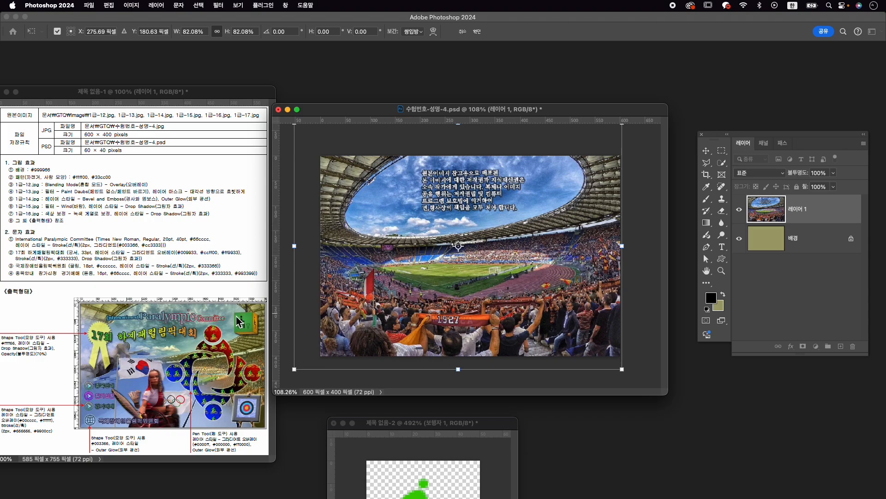
left_click_drag(587, 172, 592, 171)
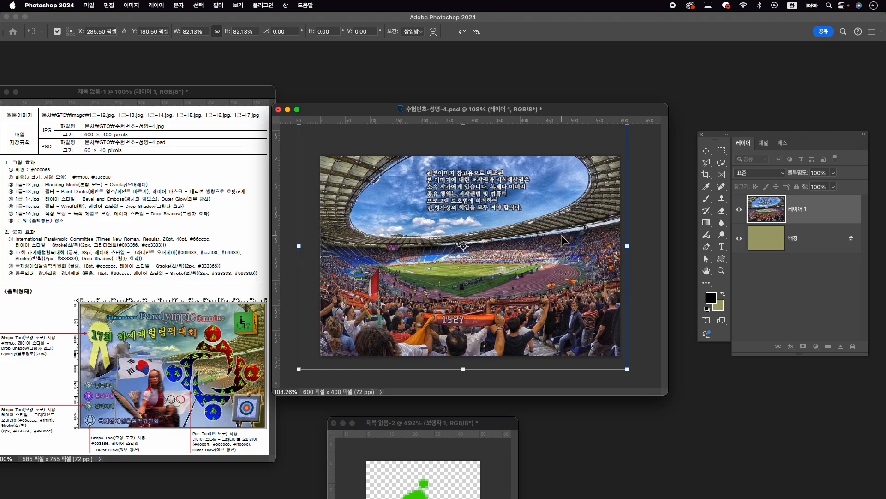
key("Return")
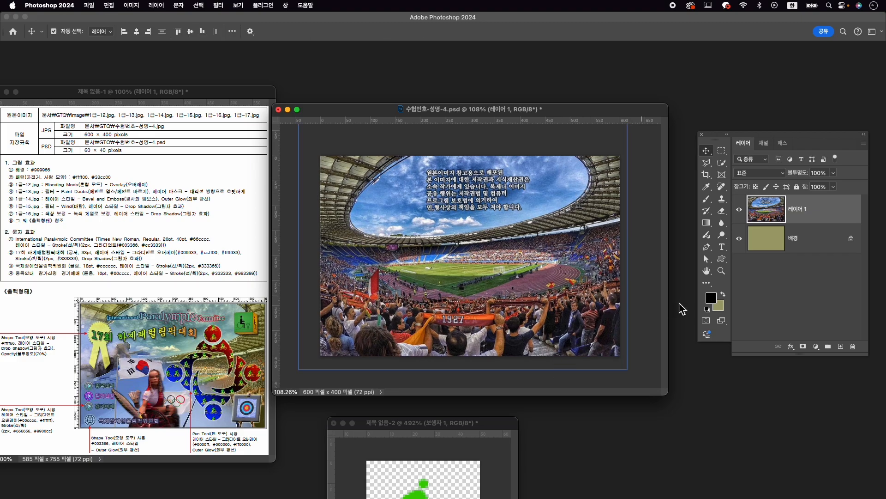
- Rename the stadium layer 1-12 and set its blending mode to 오버레이 (Overlay)
double_click(799, 210)
type("1-12")
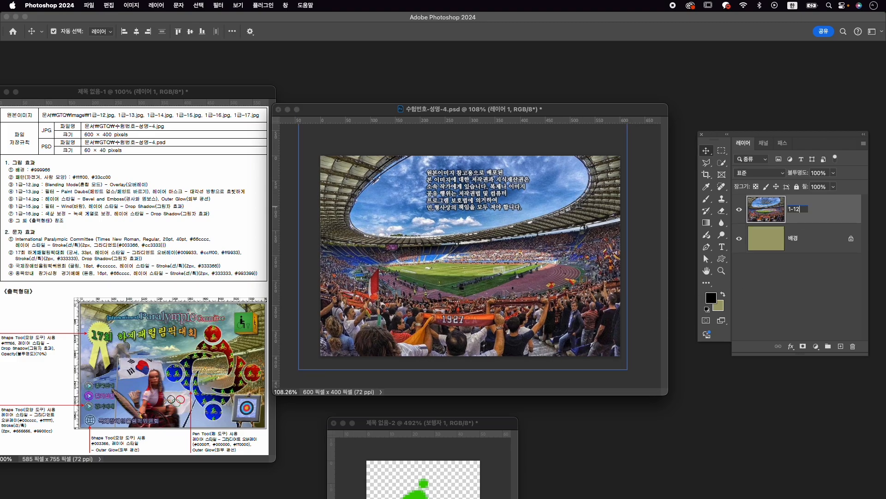
key("Return")
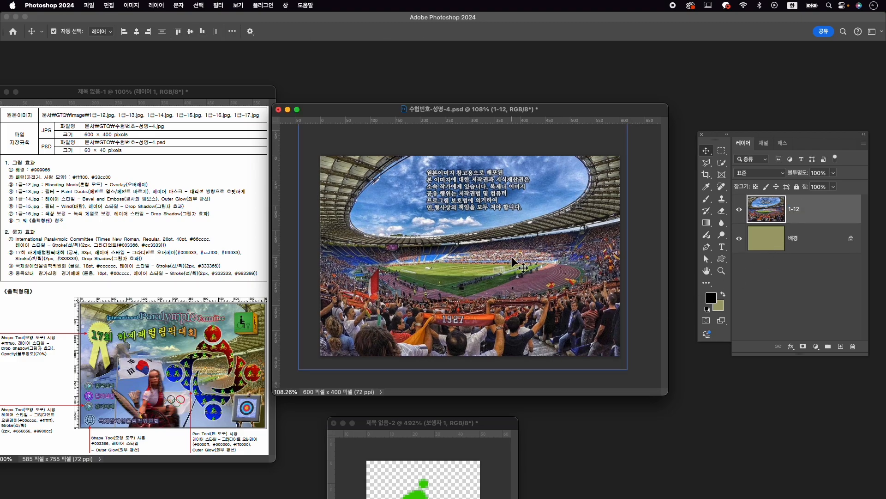
left_click(778, 174)
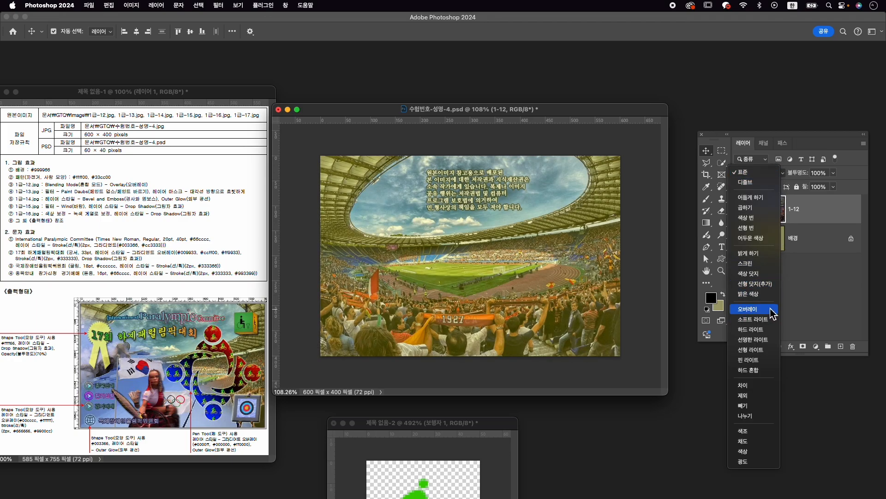
left_click(764, 309)
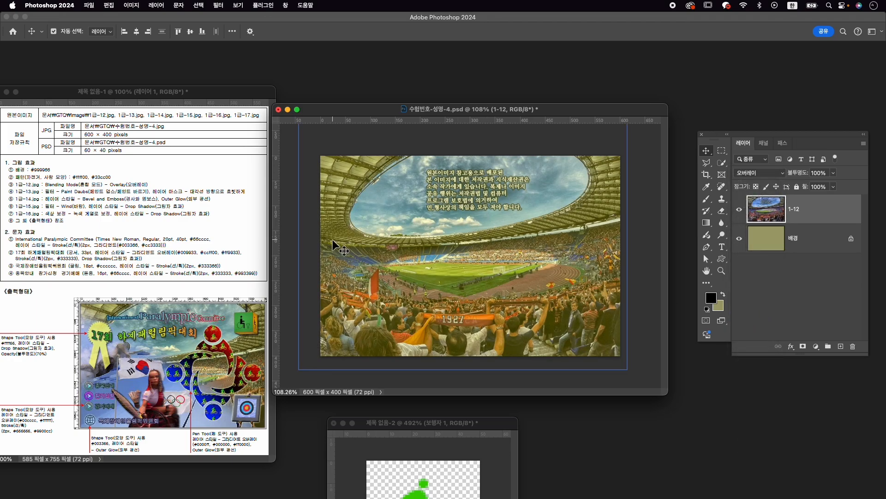
- Open 1급-13.jpg from the Image folder and place its window over the composition
key("super+o")
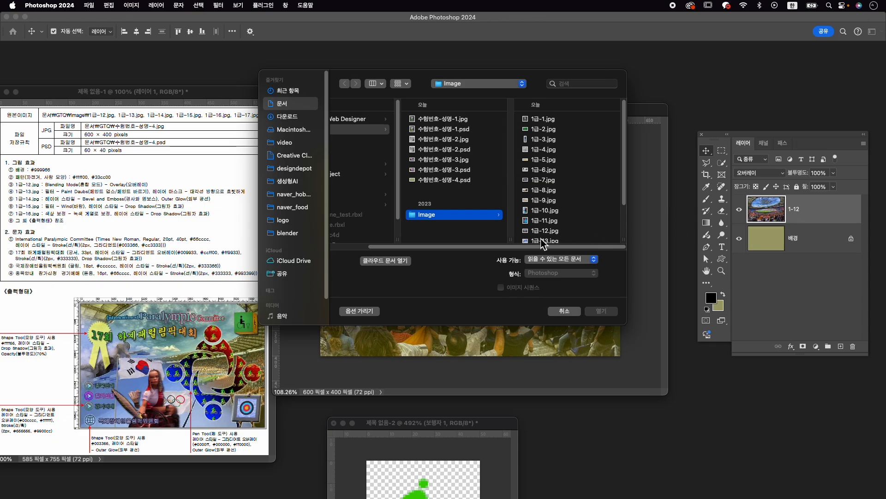
left_click(542, 240)
left_click(609, 316)
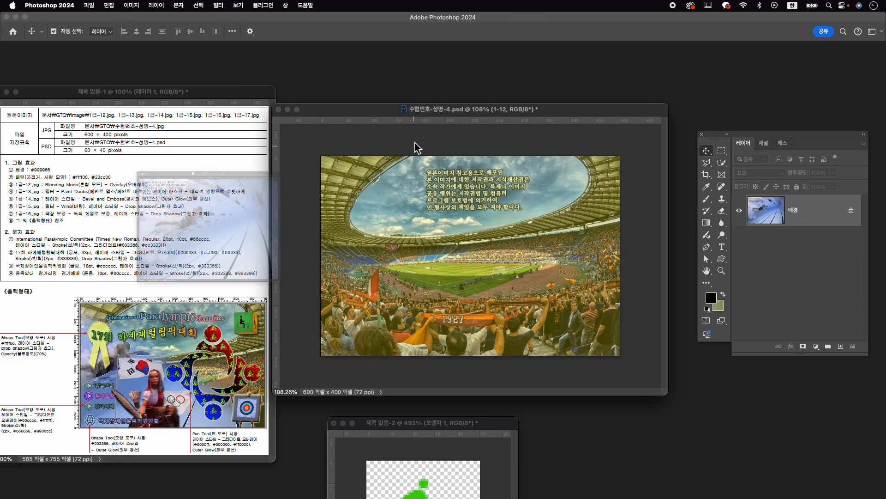
left_click_drag(277, 95, 489, 80)
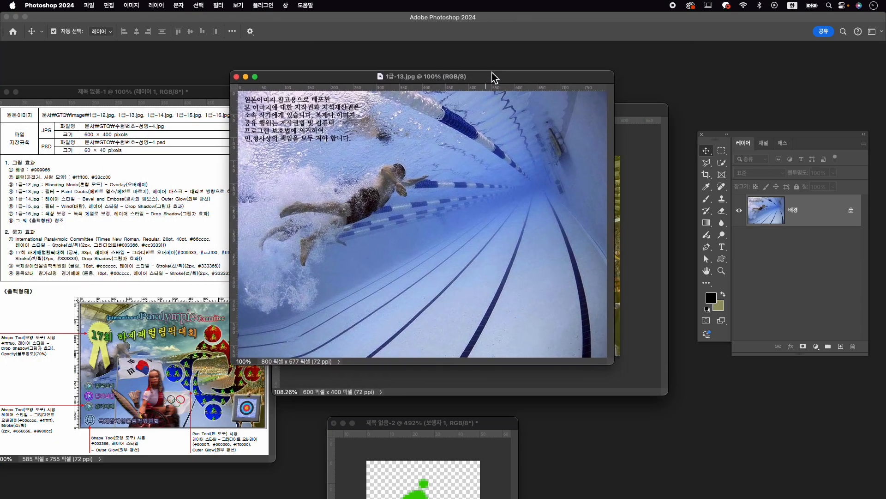
- Apply the 페인트 바르기 (Paint Daubs) artistic filter to the swimmer picture
left_click(224, 6)
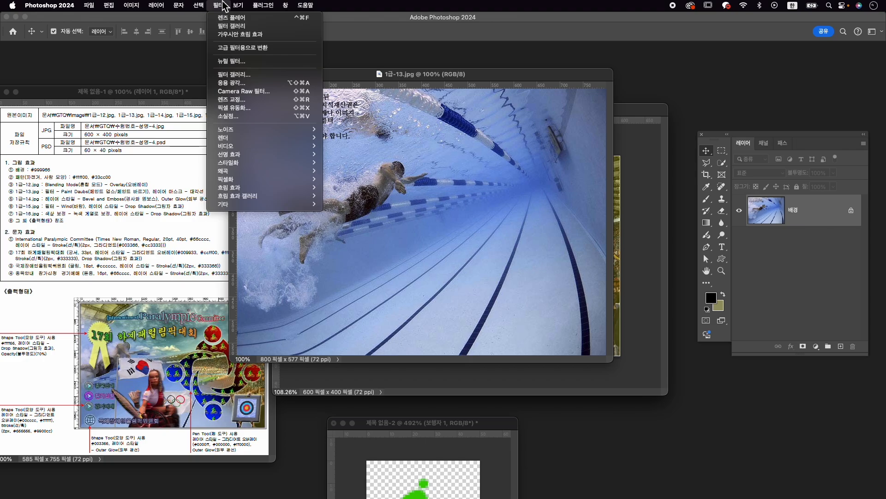
left_click(236, 74)
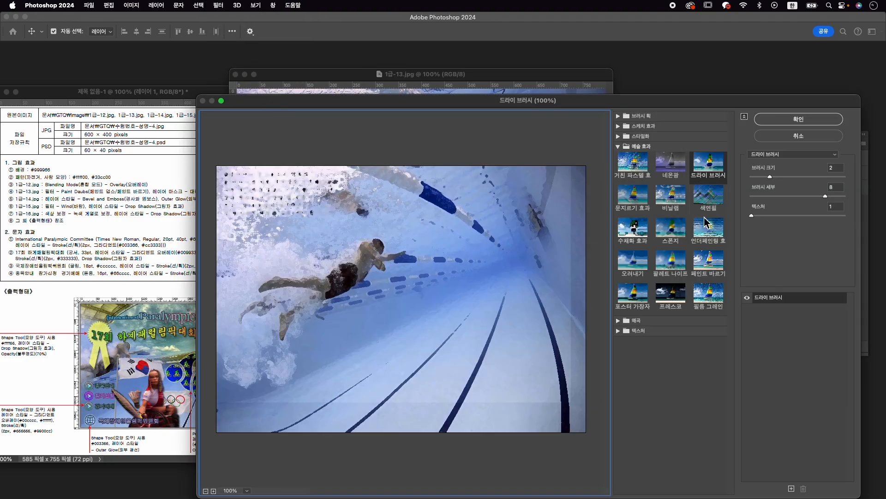
left_click(709, 259)
left_click(788, 120)
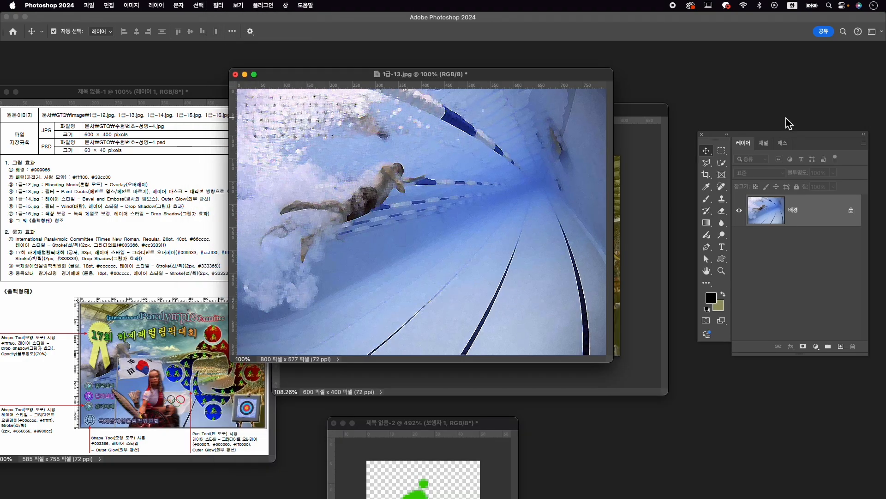
- Copy the filtered swimmer picture into 수험번호-성명-4.psd and close 1급-13.jpg without saving
left_click_drag(389, 86, 407, 86)
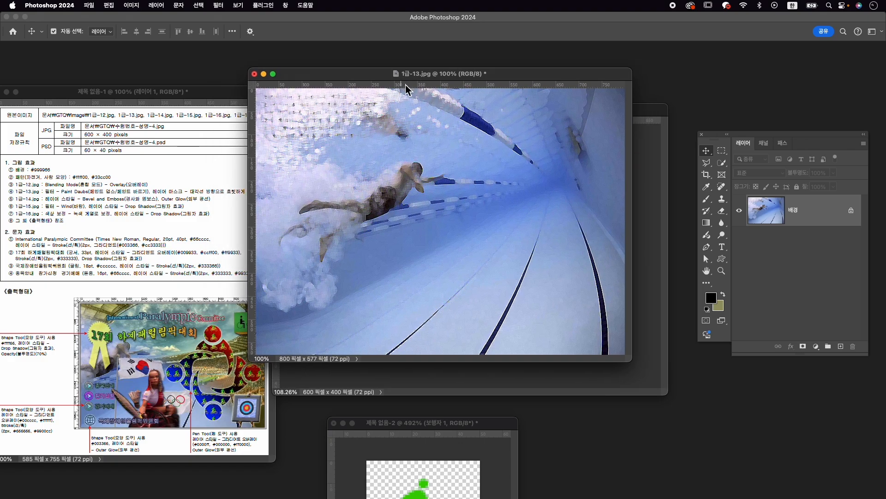
left_click(657, 361)
left_click(254, 74)
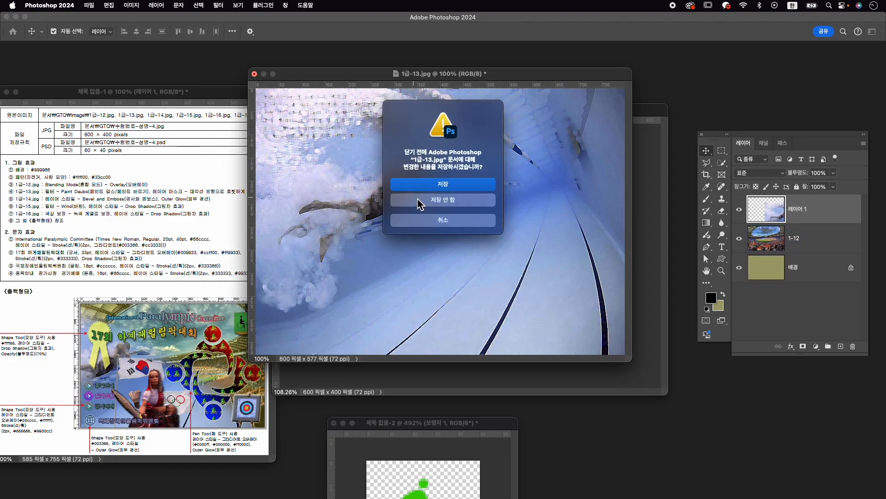
left_click(418, 203)
- Scale the swimmer picture to about 82.6% and position it so the swimmer sits at the composition's left side
key("ctrl+t")
left_click_drag(555, 256, 375, 199)
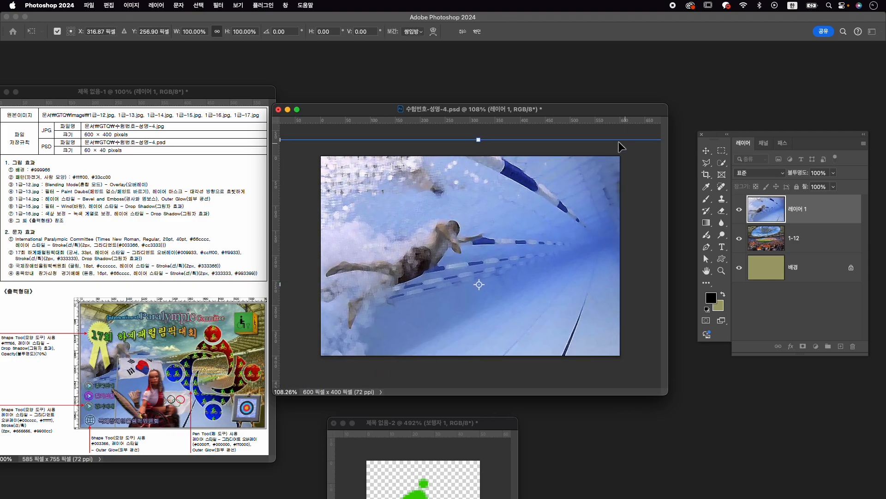
left_click_drag(479, 140, 479, 164)
left_click_drag(486, 209, 437, 189)
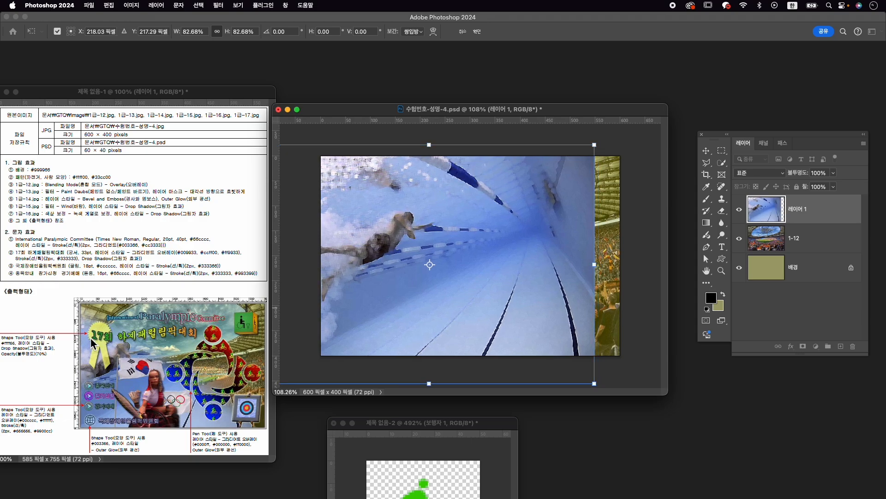
left_click_drag(352, 251, 347, 252)
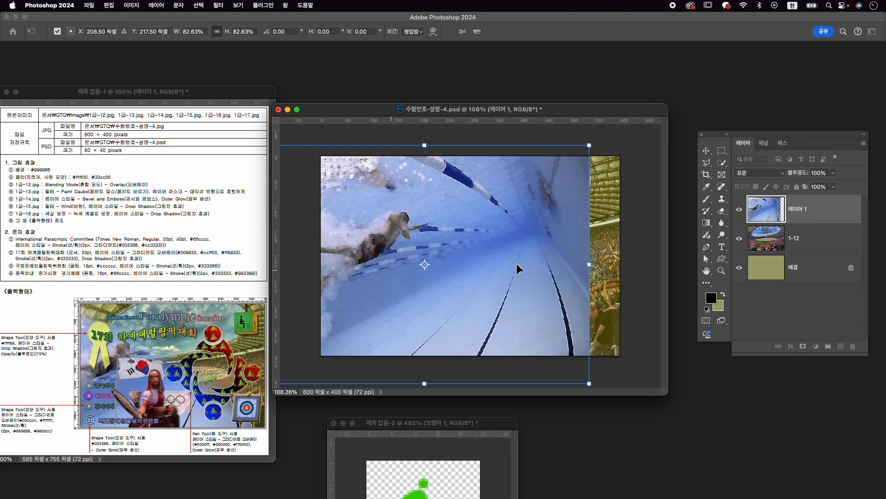
left_click_drag(505, 255, 501, 256)
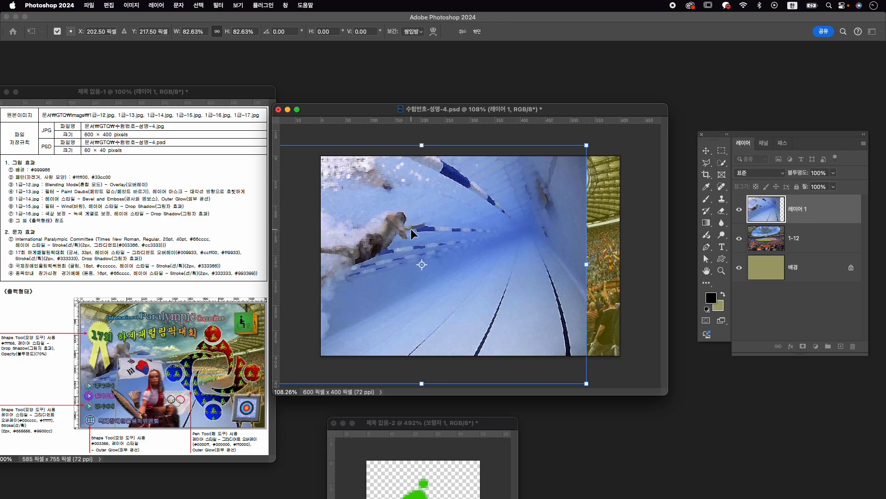
key("Return")
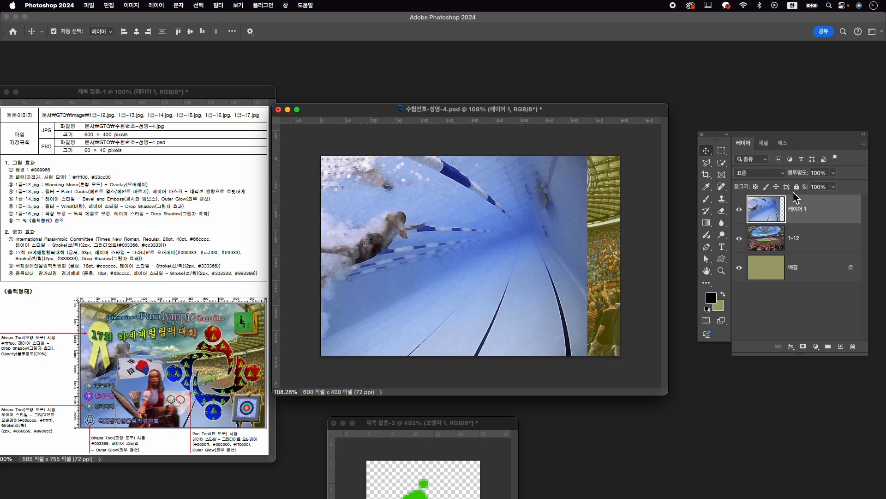
- Rename the swimmer picture's layer 1-13
double_click(804, 215)
type("1-1")
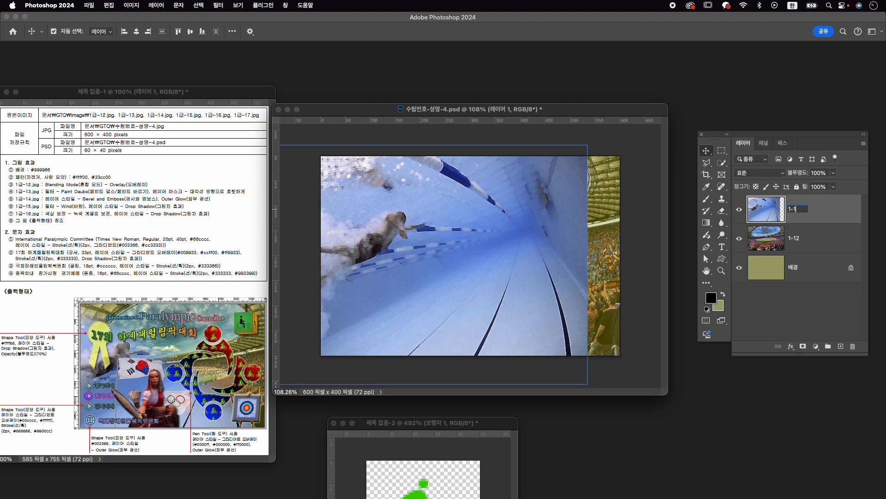
type("3")
key("Return")
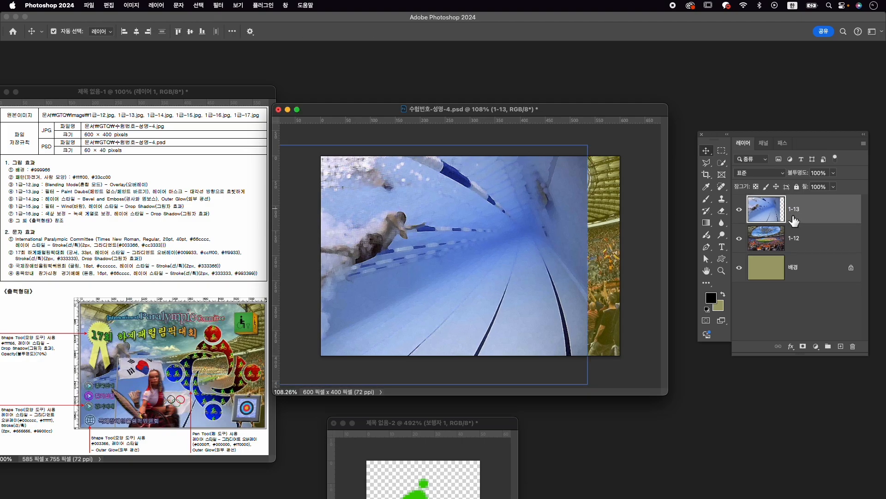
- Add a layer mask to layer 1-13 and fade it diagonally toward the upper right with a black-and-white linear gradient
left_click(803, 346)
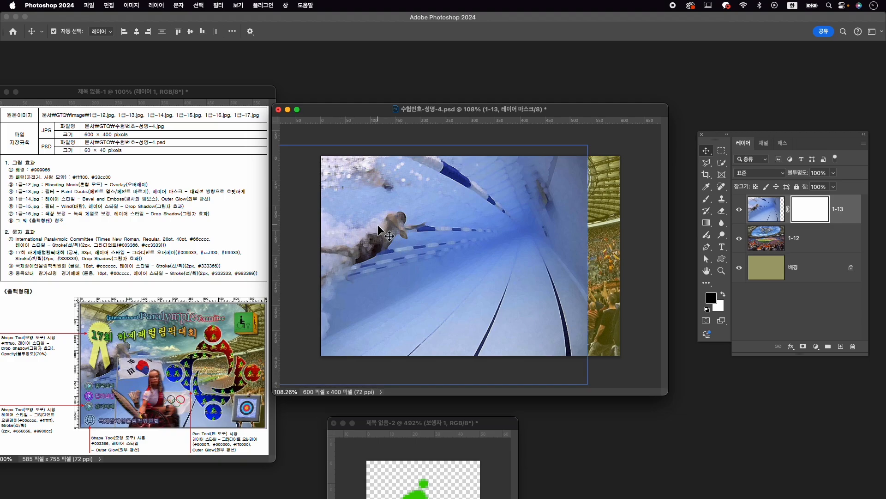
key("g")
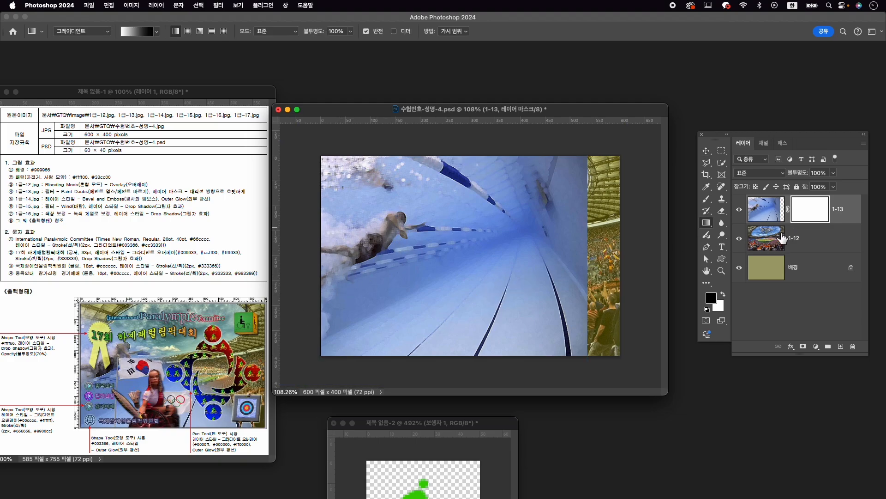
left_click_drag(393, 278, 519, 196)
left_click_drag(522, 200, 517, 194)
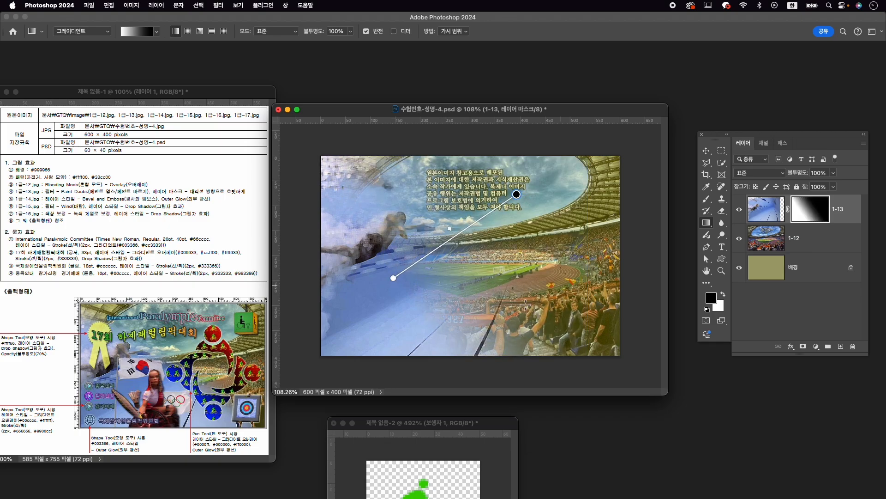
key("v")
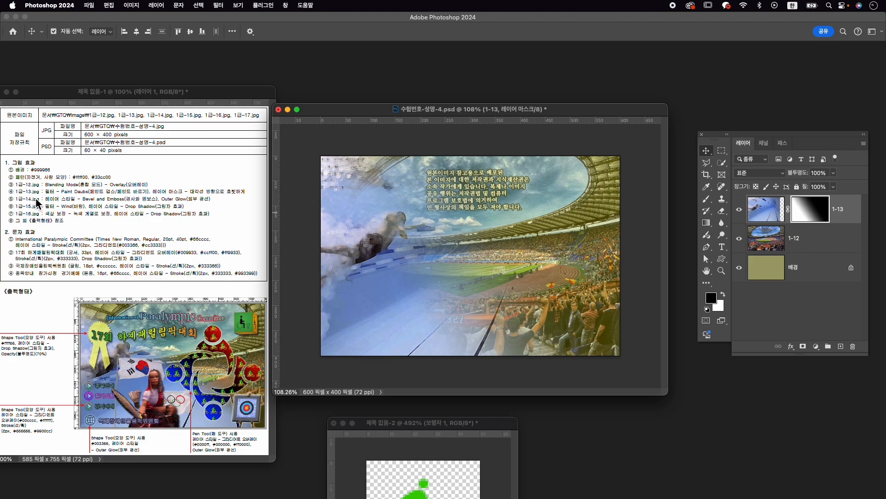
- Open 1급-14.jpg from the Image folder and place its window over the composition
key("super+o")
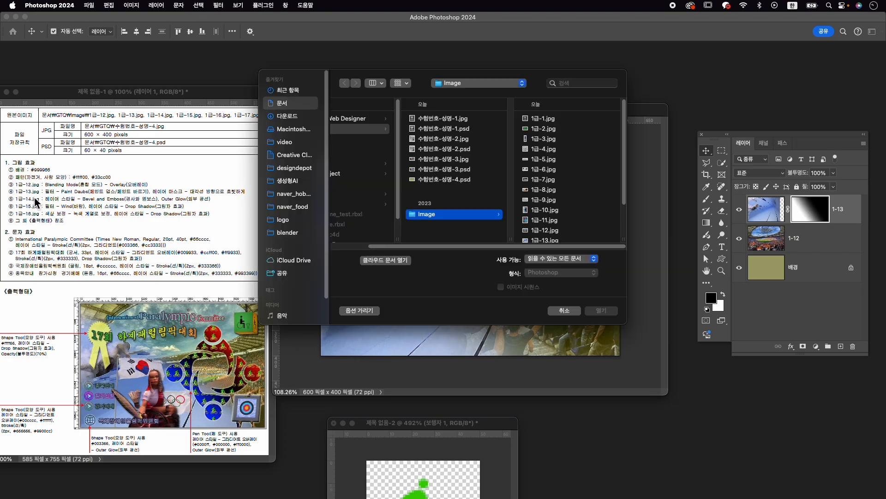
scroll(561, 238, "down", 1)
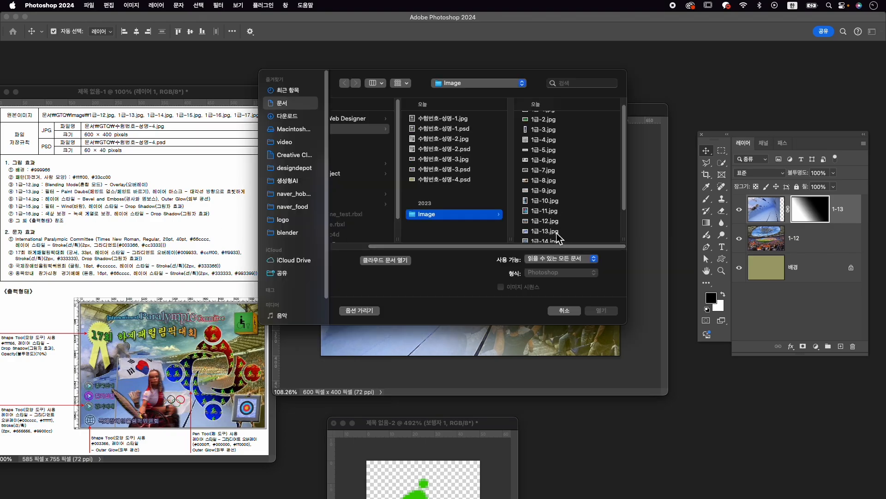
left_click(549, 236)
left_click(601, 311)
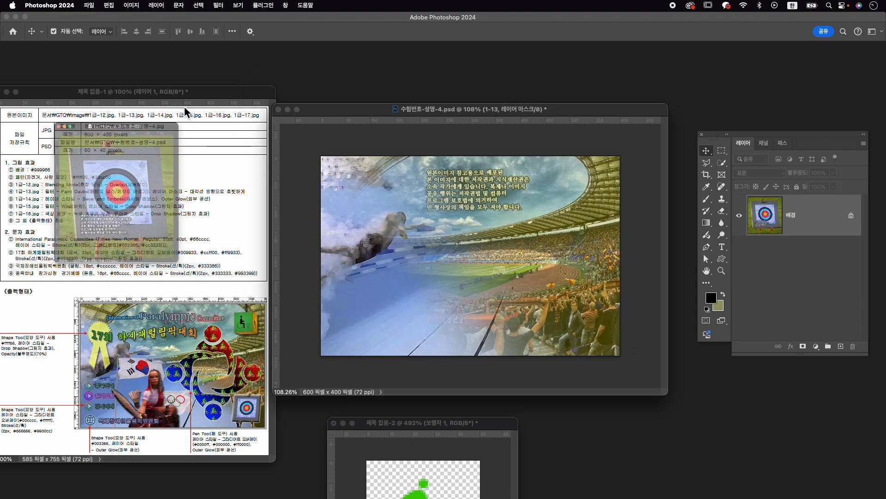
left_click_drag(192, 86, 460, 74)
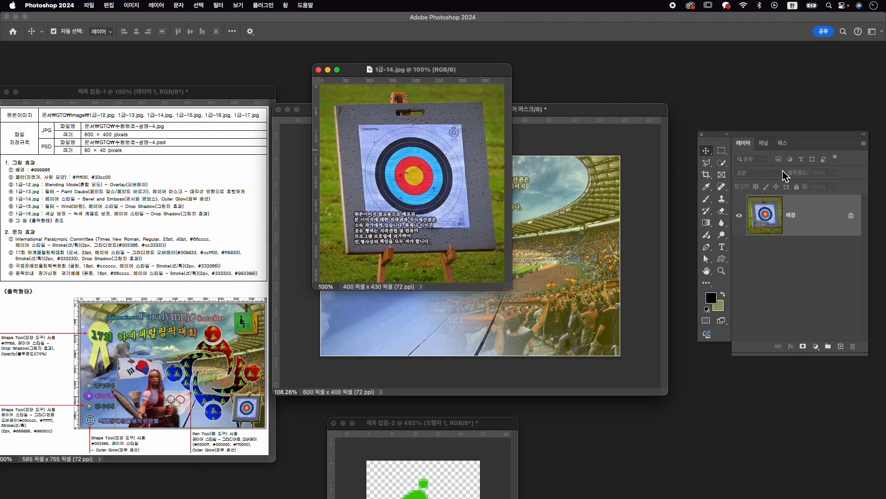
- Select the archery target with its stand using the 개체 선택 (Object Selection) tool and mask out the grass background
left_click(722, 163)
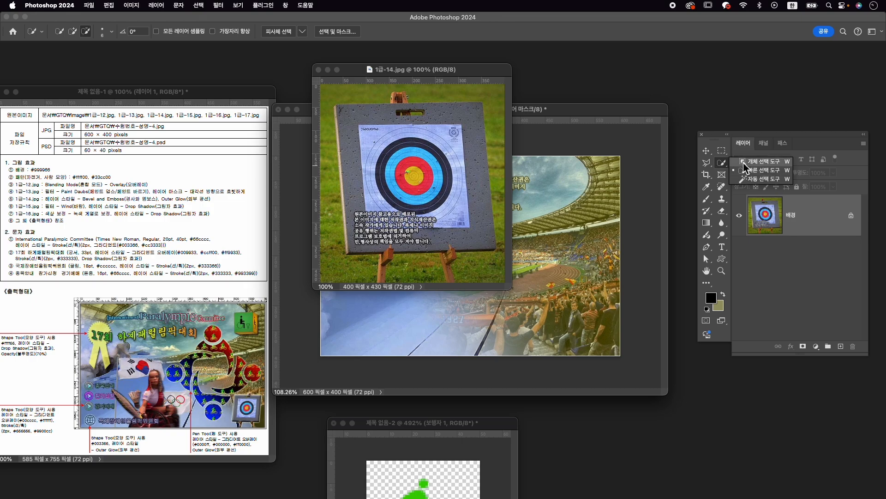
left_click(759, 161)
left_click_drag(327, 94, 508, 254)
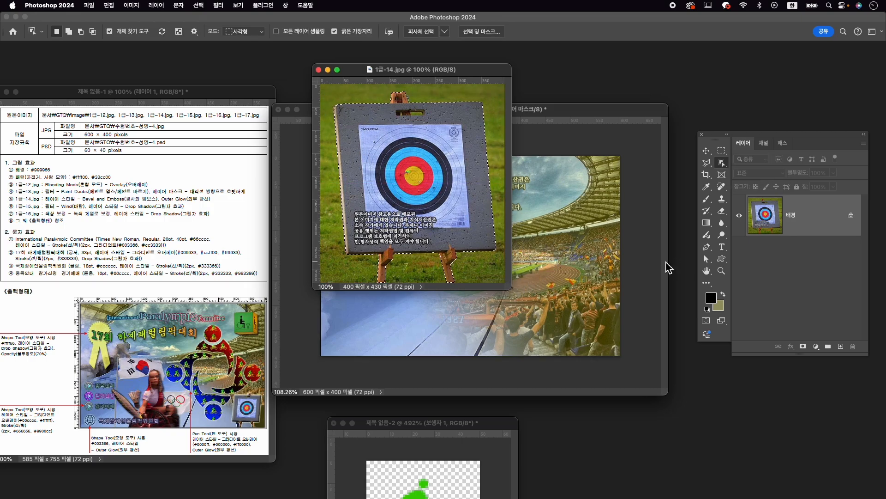
left_click(803, 347)
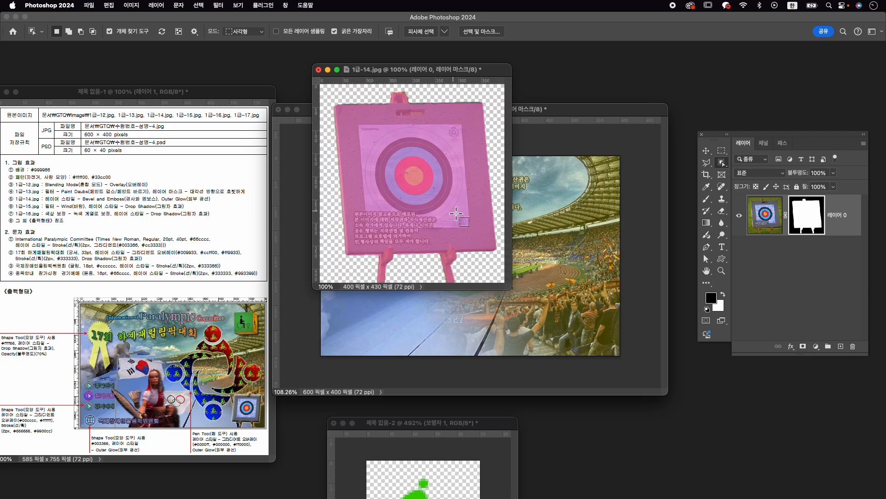
key("v")
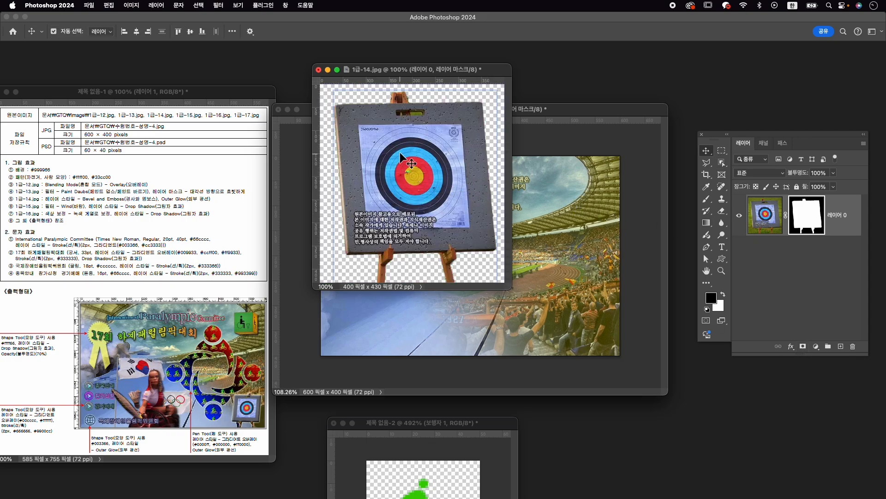
- Paint black on the target's layer mask to hide the grass showing through the board's handle slot
scroll(400, 134, "up", 8)
left_click_drag(411, 115, 433, 208)
key("b")
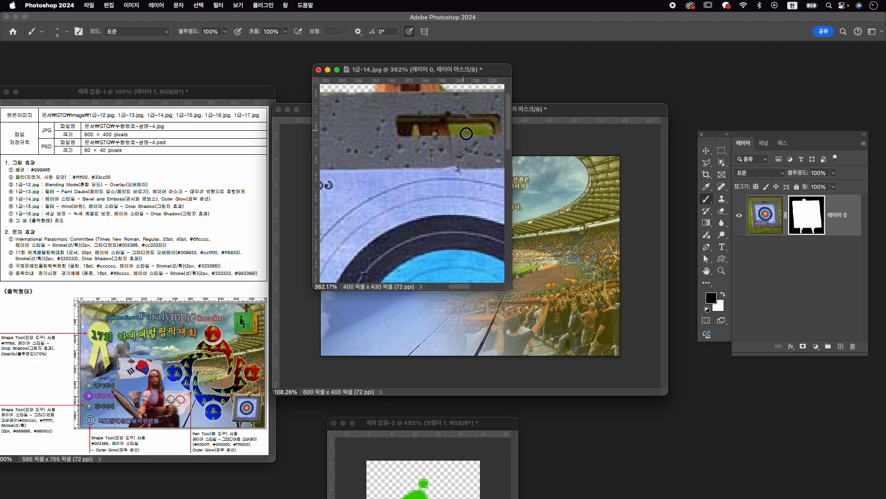
mouse_move(457, 133)
left_mouse_down()
mouse_move(492, 129)
mouse_move(483, 128)
left_mouse_up()
scroll(451, 203, "down", 10)
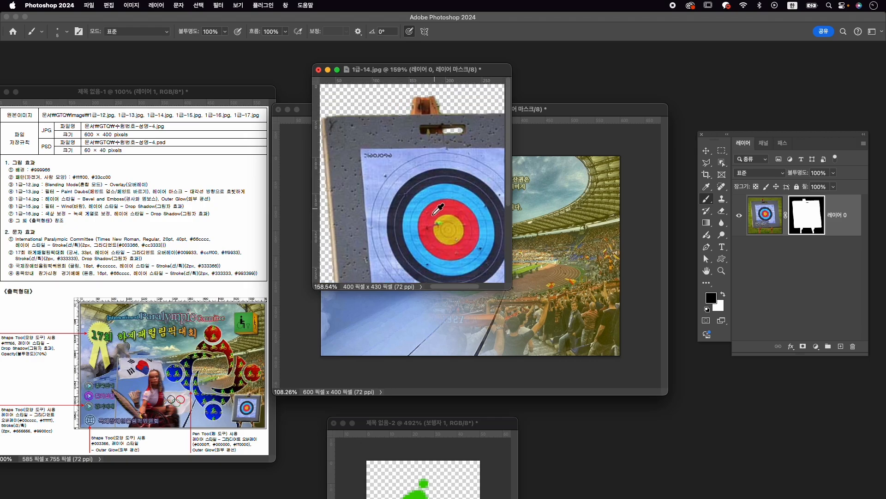
scroll(441, 214, "down", 3)
- Copy the masked archery target into 수험번호-성명-4.psd and close 1급-14.jpg without saving
key("v")
left_click_drag(441, 213, 589, 323)
left_click(319, 70)
left_click(443, 197)
- Rename the archery target's layer 1-14
double_click(835, 209)
type("1-14")
key("Return")
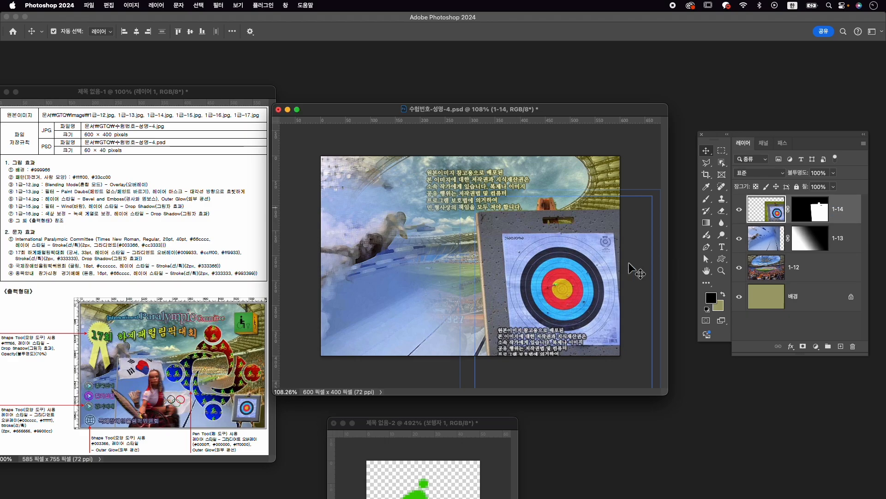
- Flip the archery target horizontally, scale it to about 31.4% and place it in the composition's lower-right corner
key("super+t")
right_click(554, 268)
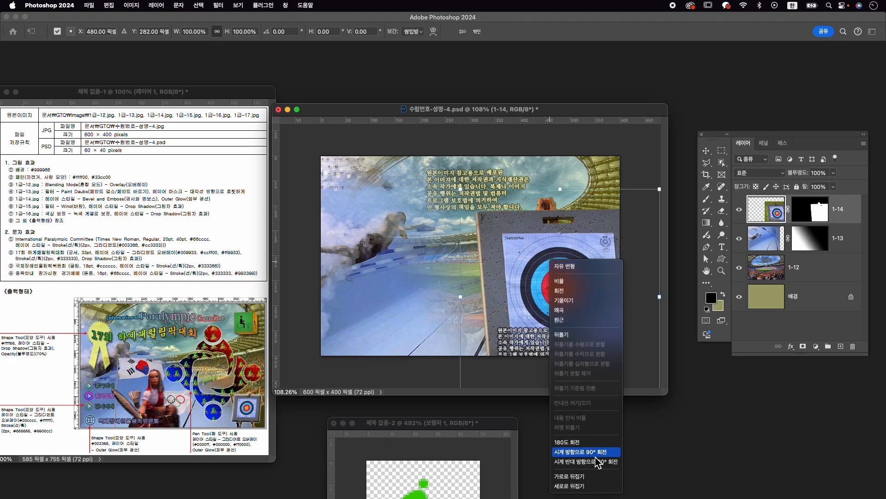
left_click(597, 475)
left_click_drag(462, 192, 531, 265)
left_click_drag(548, 306, 572, 331)
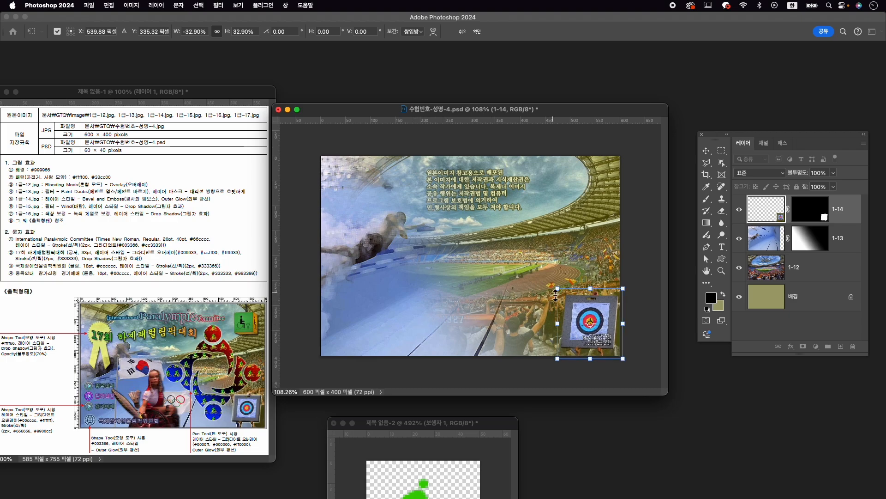
left_click_drag(556, 292, 558, 297)
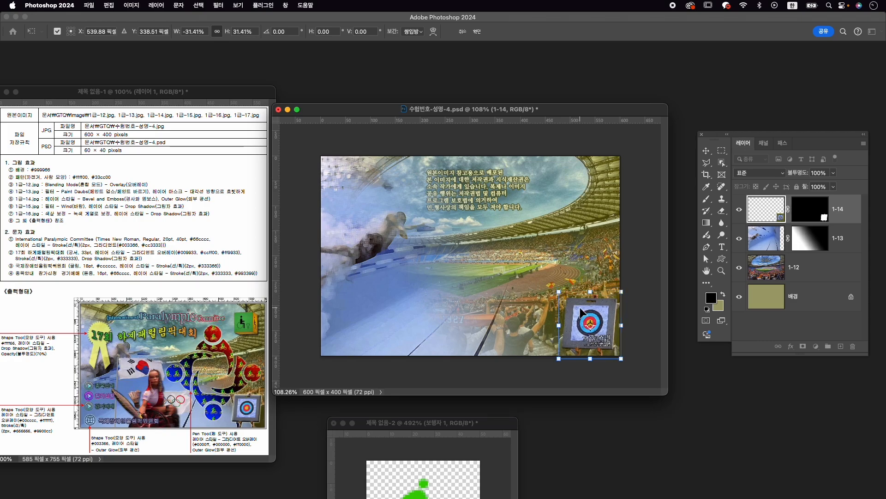
key("Return")
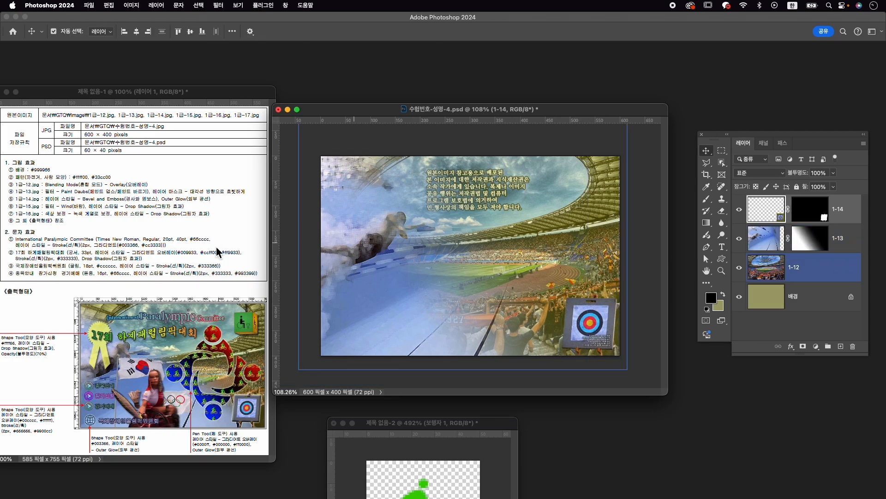
- Apply 경사와 엠보스 (Bevel and Emboss) and 외부 광선 (Outer Glow) layer styles to layer 1-14
left_click(791, 346)
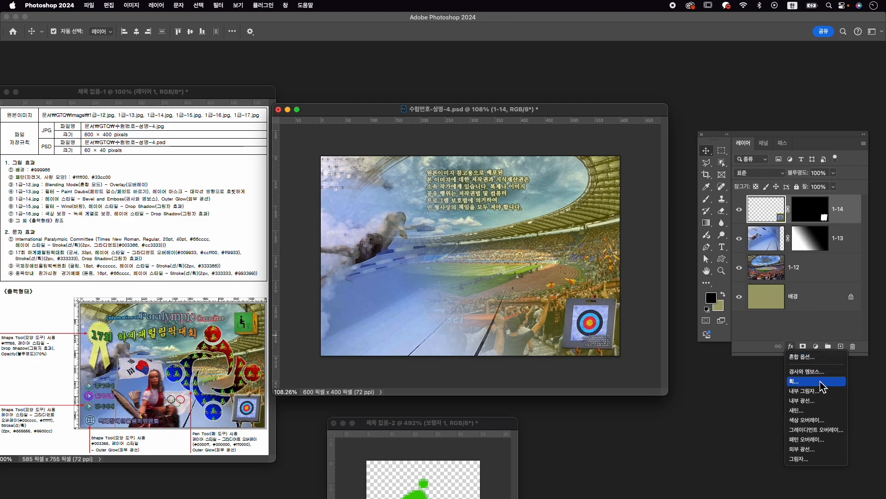
left_click(809, 371)
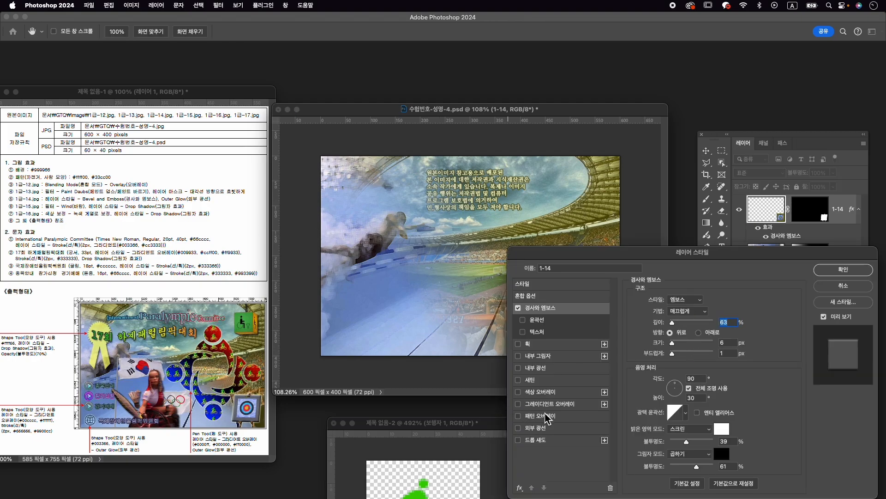
left_click(539, 432)
left_click(843, 269)
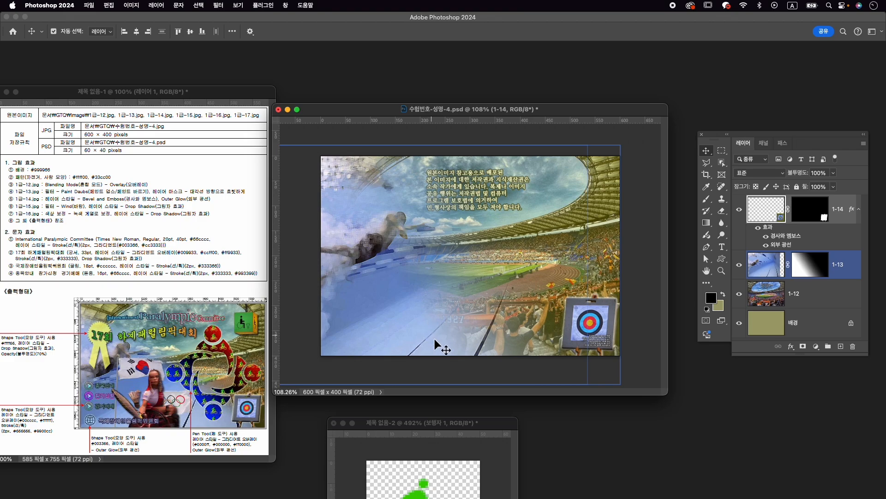
- Open 1급-15.jpg from the Image folder and place its window over the composition
key("super+o")
scroll(549, 211, "down", 2)
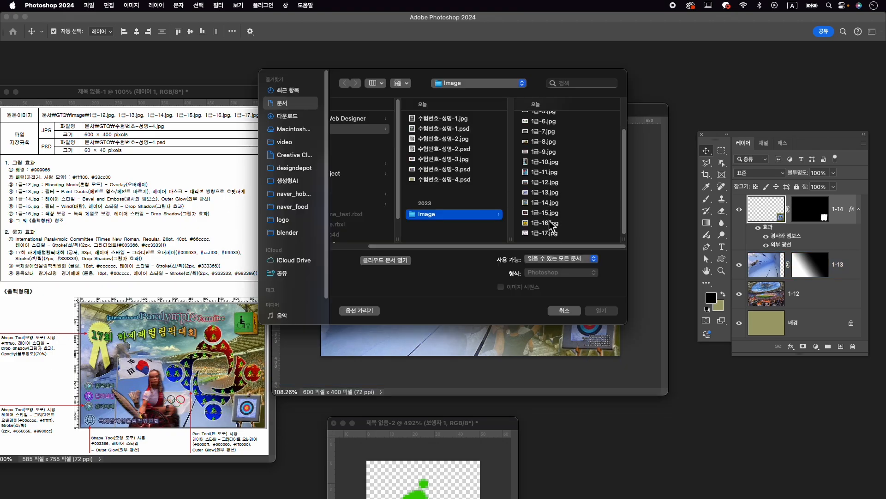
left_click(549, 221)
left_click(438, 214)
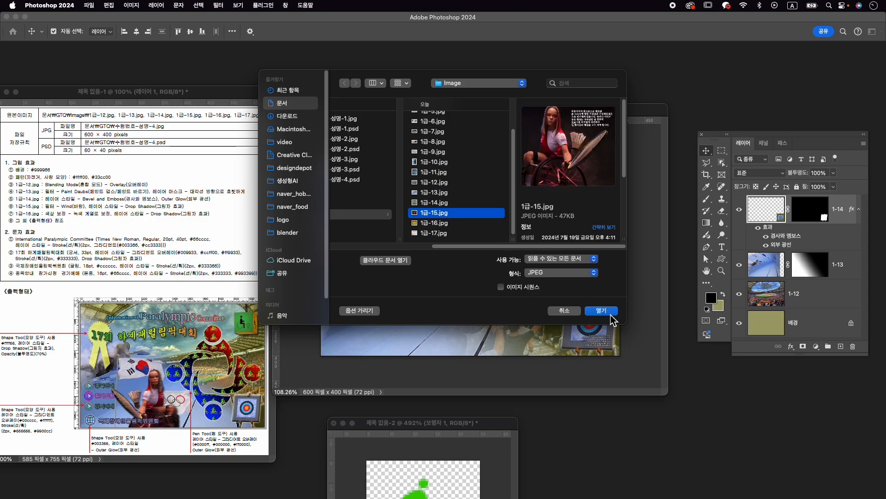
left_click(610, 311)
left_click_drag(121, 89, 401, 79)
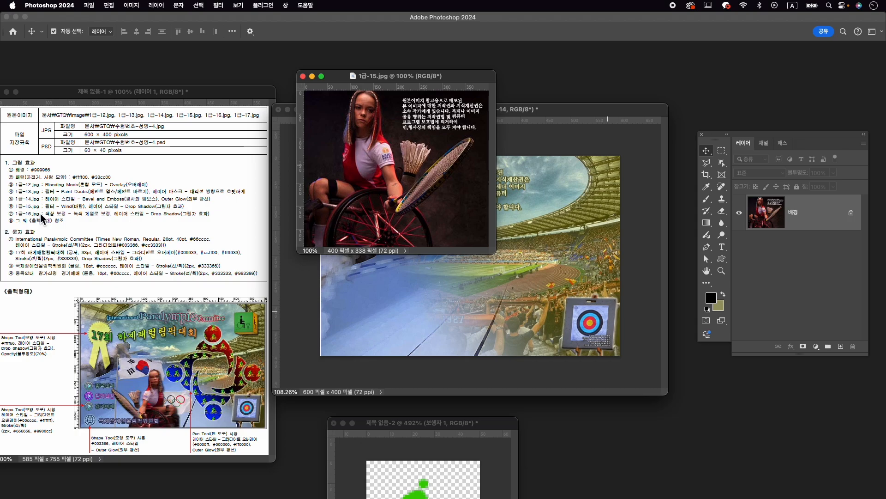
- Apply the 바람 (Wind) filter to 1급-15.jpg using the 바람 method with direction 오른쪽에서 (From the Right)
left_click(219, 5)
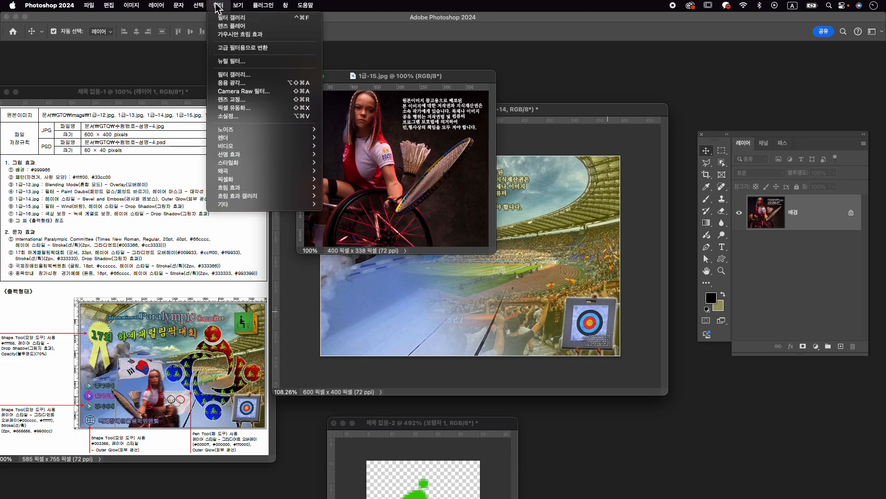
mouse_move(267, 148)
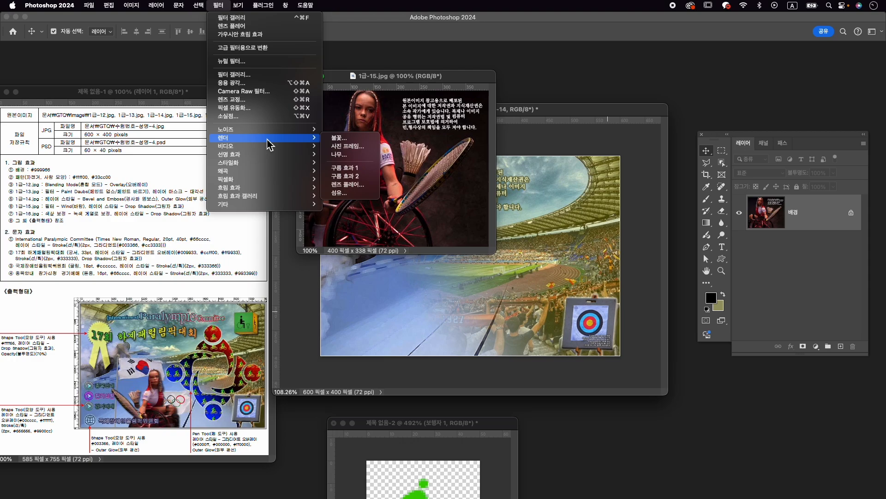
mouse_move(273, 174)
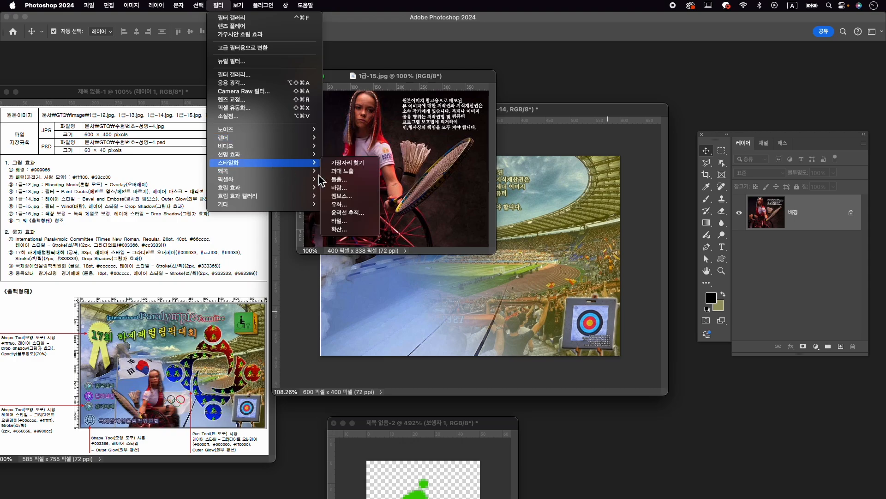
left_click(365, 188)
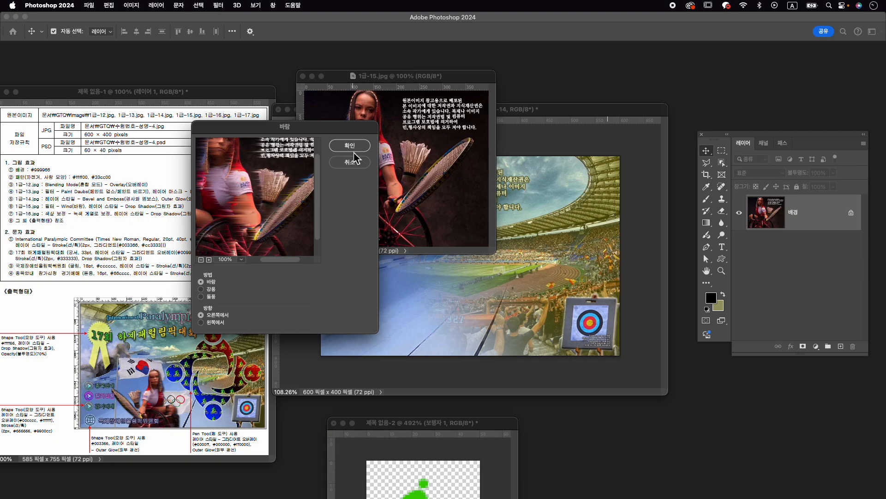
left_click(353, 148)
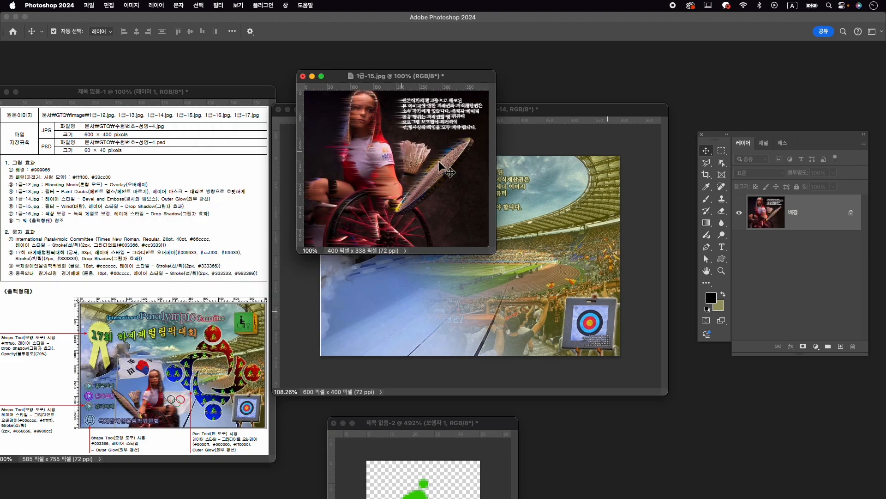
- Select the wheelchair athlete with the Object Selection tool and add the shuttlecock and racket to the selection
left_click(722, 165)
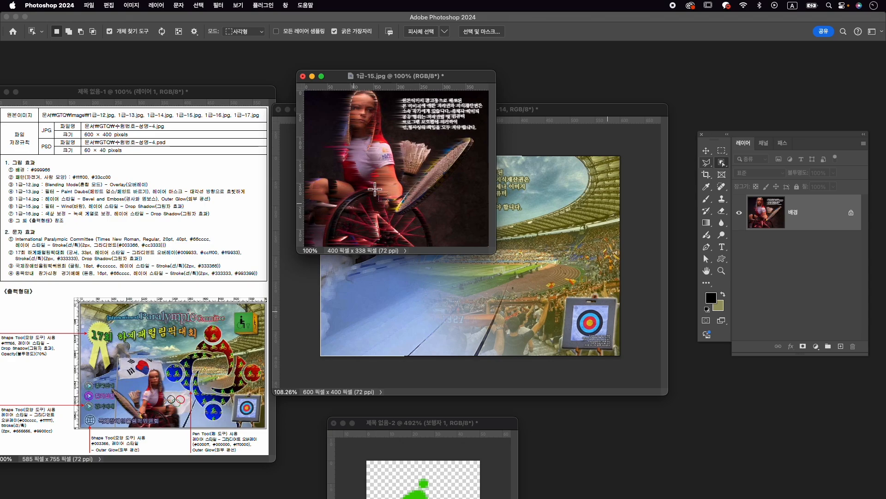
left_click_drag(440, 236, 305, 91)
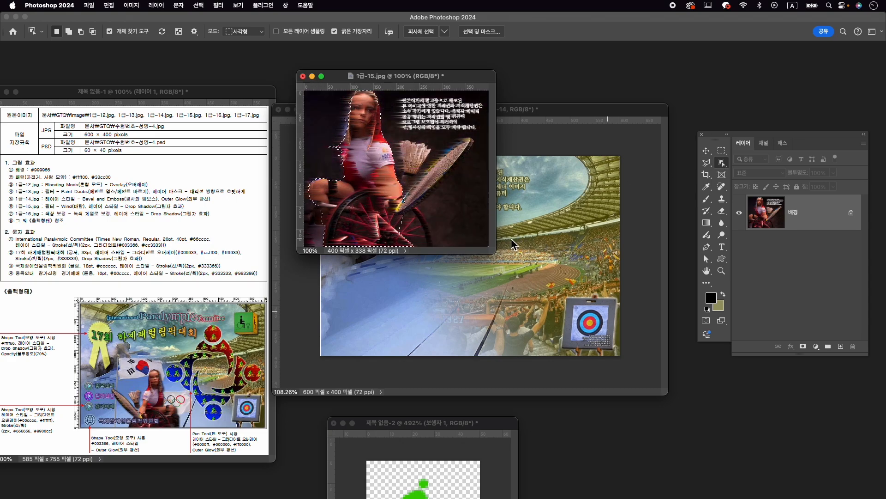
key("shift")
left_click_drag(453, 203, 409, 163)
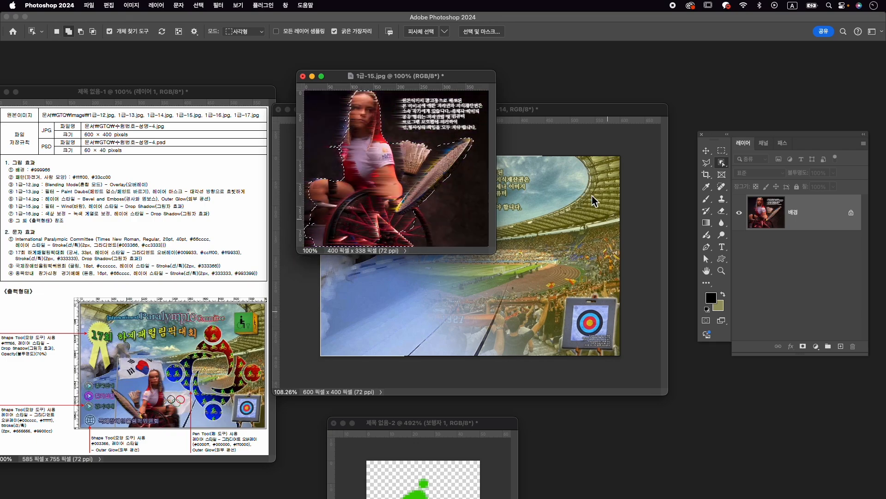
- Refine the selection around the shuttlecock with Quick Selection, subtracting the dark background between it and the racket
left_click(722, 162)
left_click(753, 170)
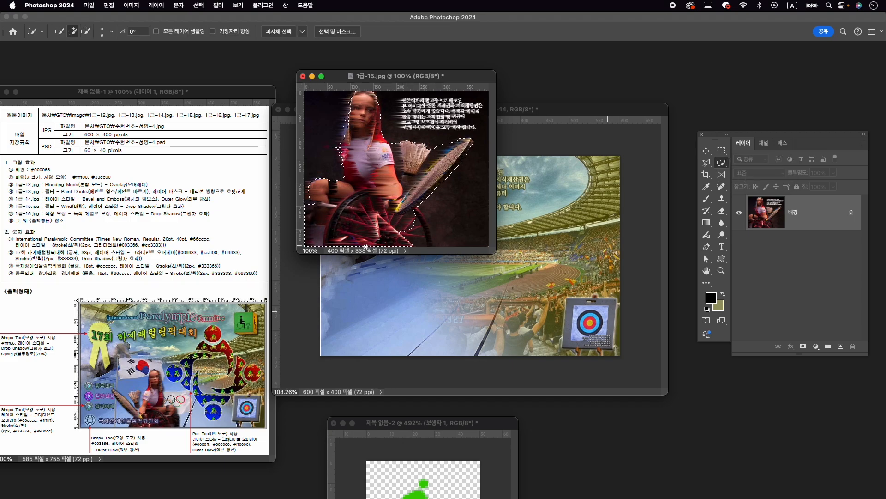
key("alt")
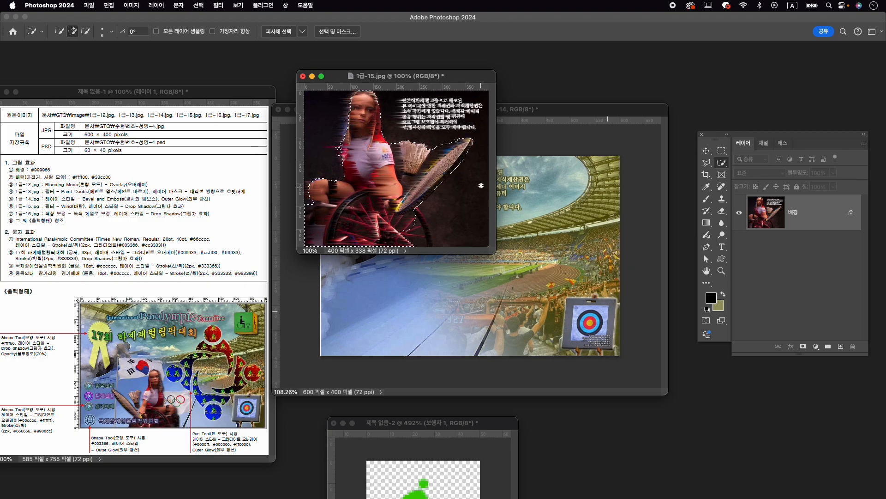
key("alt")
left_click_drag(440, 156, 439, 147)
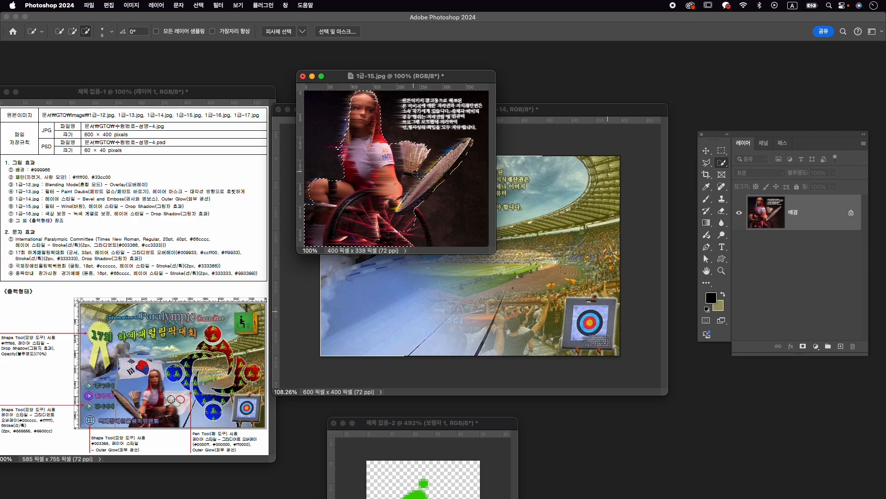
key("alt")
scroll(405, 178, "up", 10)
scroll(408, 179, "down", 6)
left_click_drag(424, 186, 415, 193)
key("alt")
mouse_move(375, 164)
left_mouse_down()
mouse_move(387, 188)
mouse_move(408, 184)
mouse_move(402, 203)
mouse_move(421, 182)
mouse_move(418, 192)
mouse_move(414, 147)
mouse_move(394, 107)
mouse_move(397, 191)
mouse_move(410, 189)
left_mouse_up()
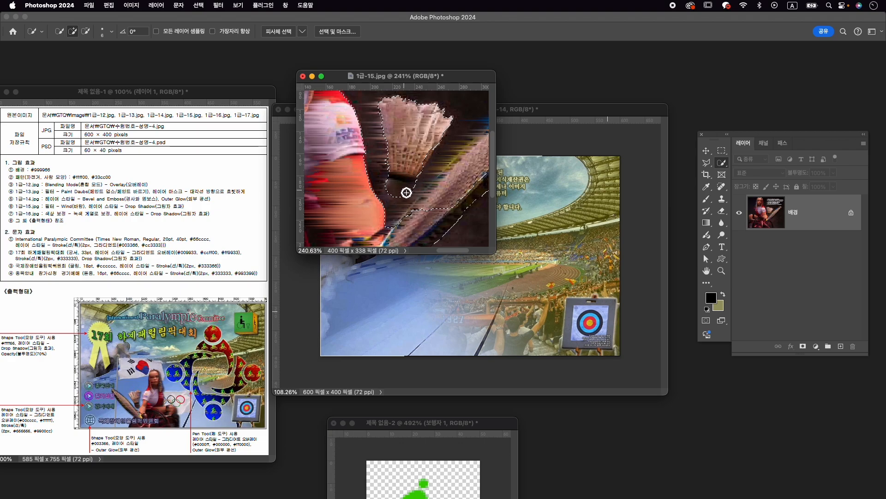
- Refine the Quick Selection along the length of the badminton racket so it follows the racket's edges
key("alt")
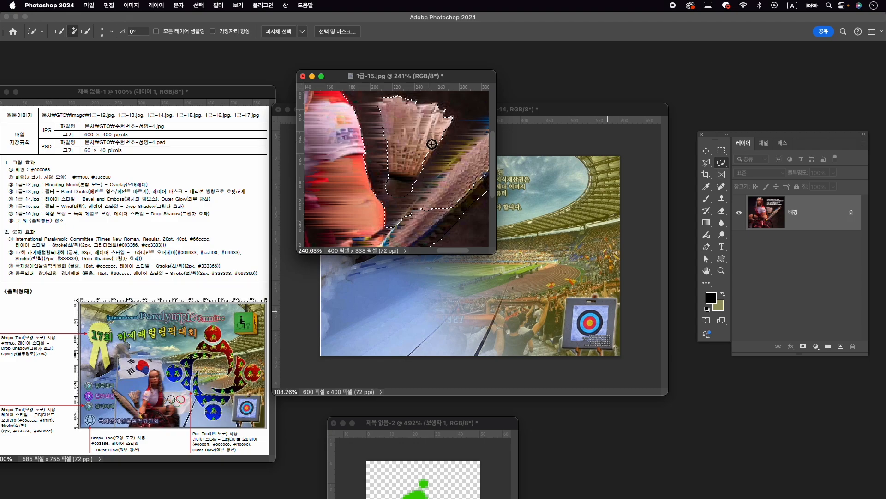
left_click_drag(435, 168, 388, 174)
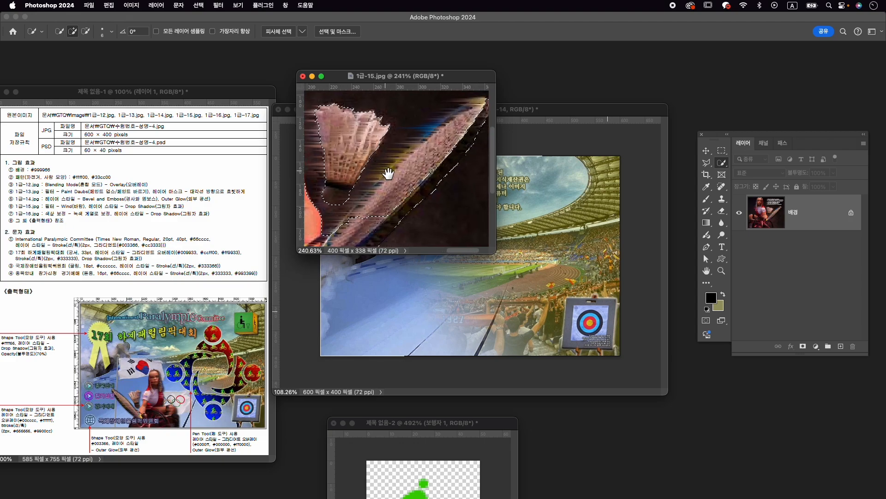
mouse_move(374, 223)
left_mouse_down()
mouse_move(483, 107)
mouse_move(399, 171)
mouse_move(348, 228)
mouse_move(431, 136)
mouse_move(415, 153)
left_mouse_up()
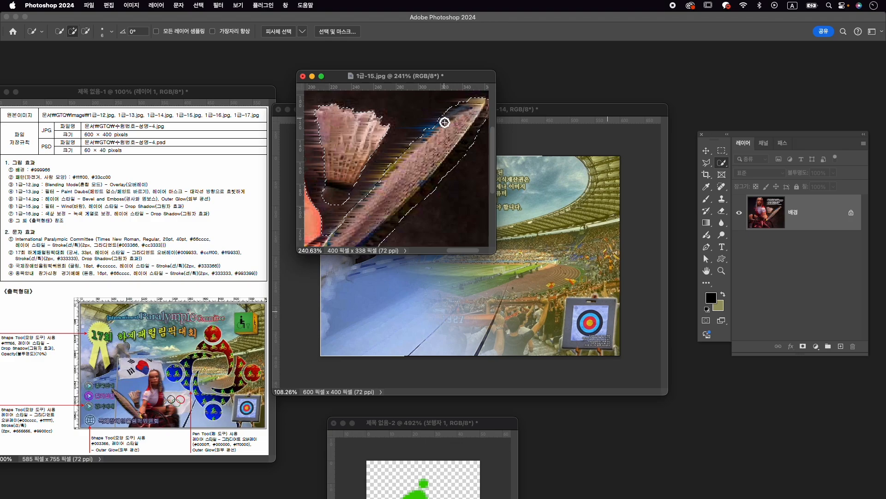
scroll(436, 133, "down", 2)
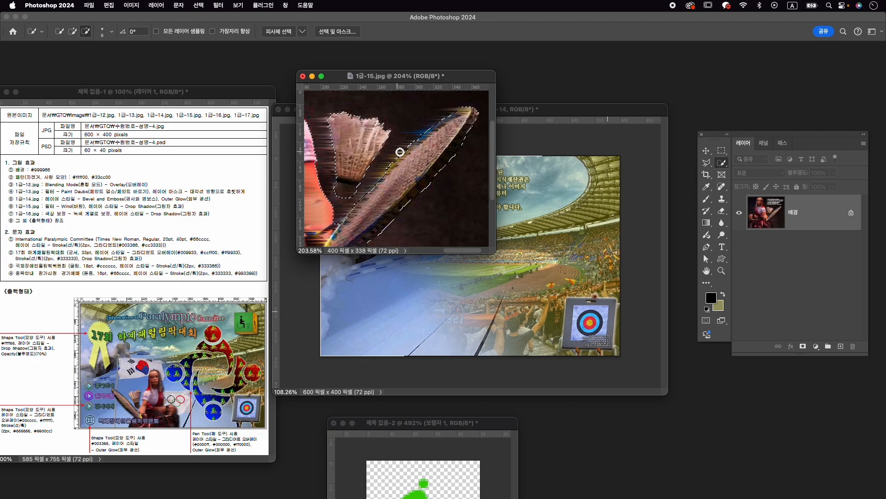
scroll(421, 188, "down", 5)
scroll(421, 188, "up", 1)
key("v")
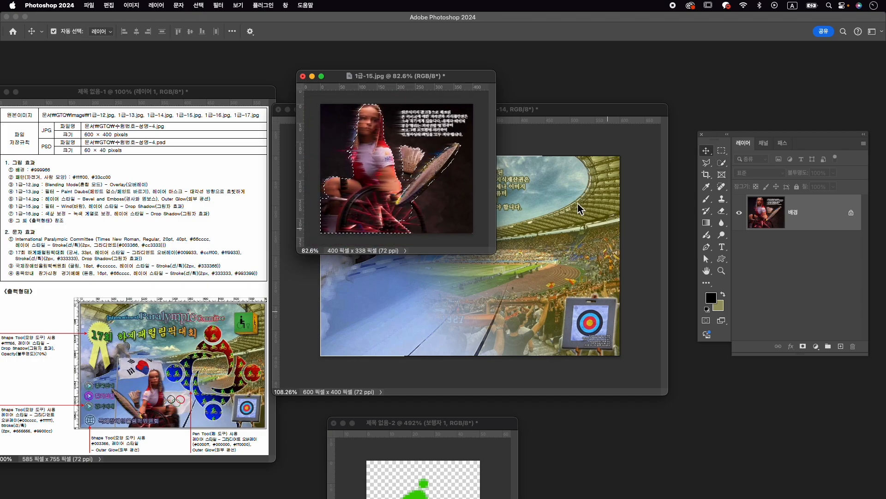
key("w")
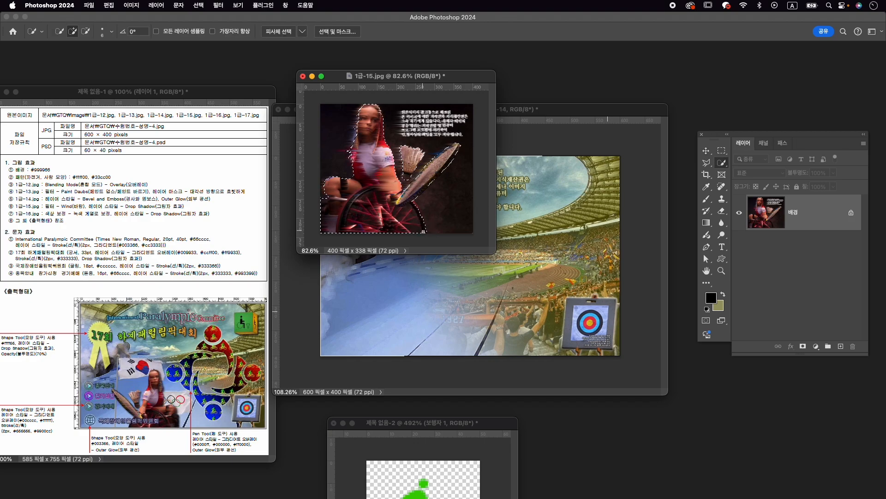
- Mask out the athlete's background, copy the masked athlete into the composition and close 1급-15.jpg without saving
left_click(803, 346)
key("v")
left_click_drag(375, 171, 530, 276)
left_click(303, 75)
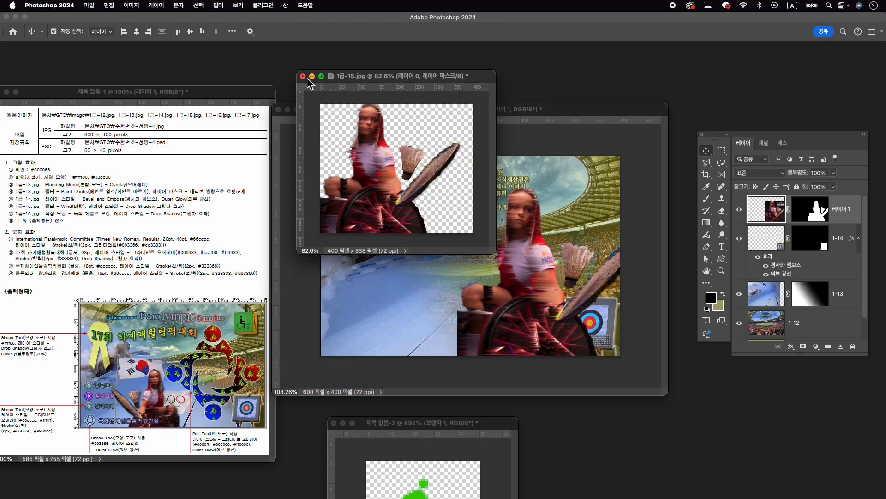
left_click(442, 201)
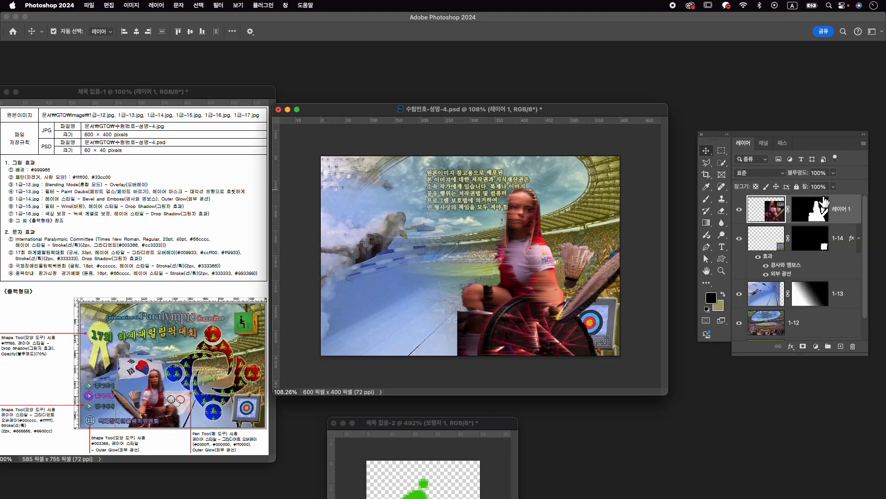
- Rename the athlete's layer 1-15 and apply a 그림자 효과 (Drop Shadow) layer style to it
double_click(843, 212)
type("1-1")
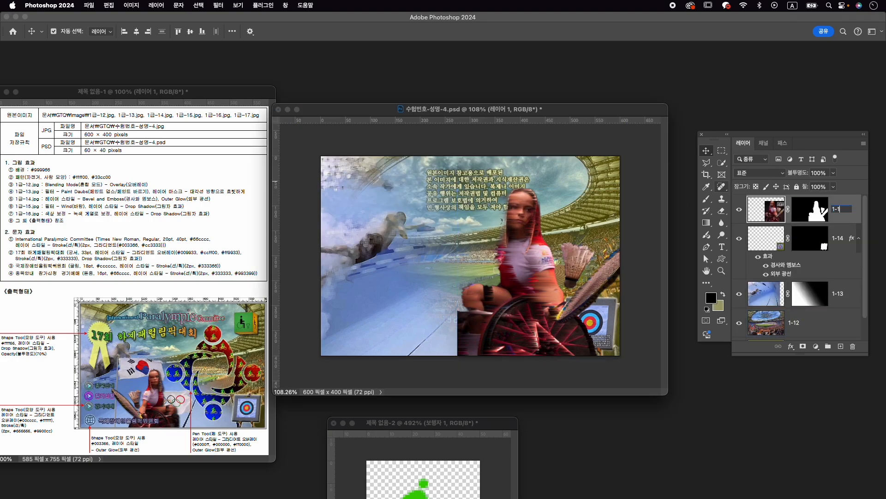
key("Return")
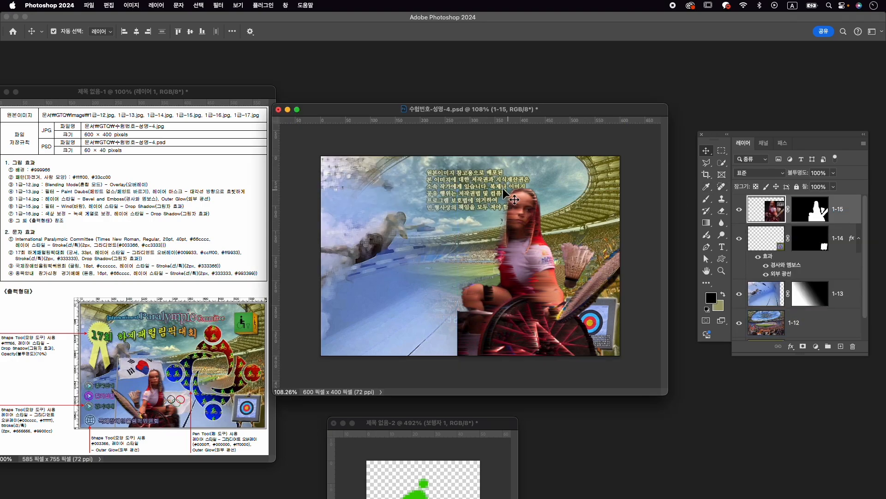
left_click(791, 347)
left_click(821, 414)
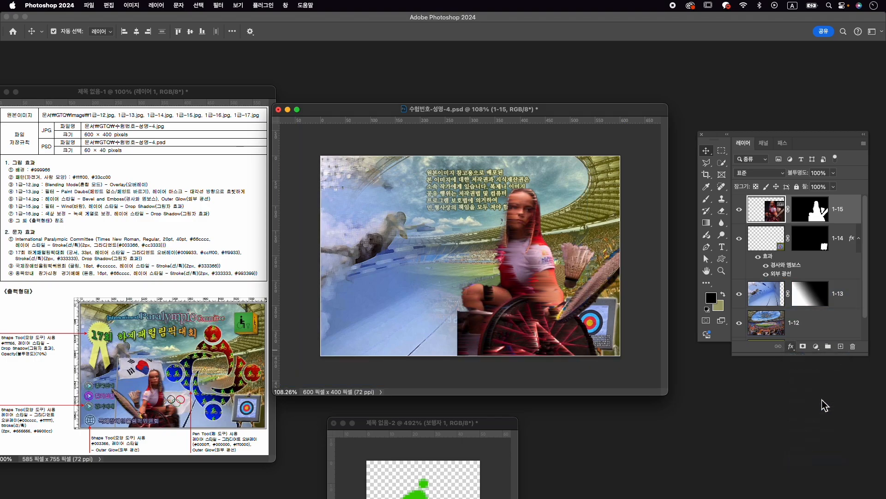
left_click(552, 226, "super")
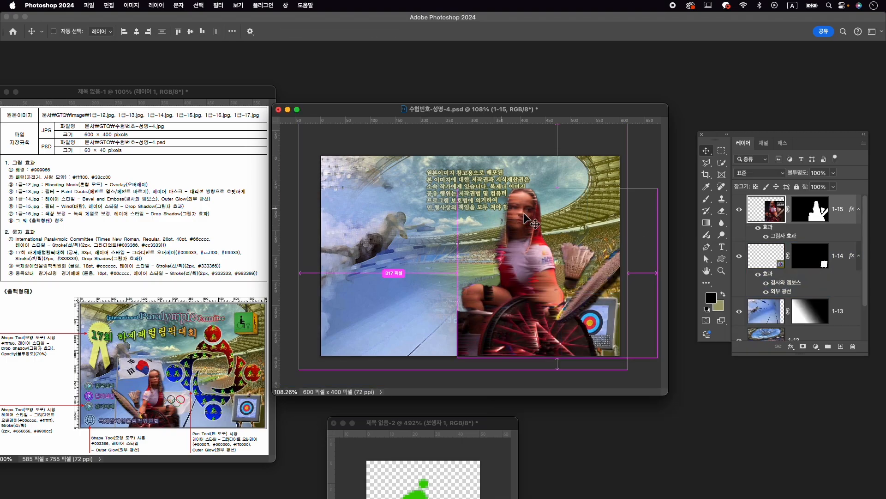
- Flip the athlete horizontally, scale it to about 58.9% and place it at the lower centre-left of the composition
key("super+t")
right_click(512, 249)
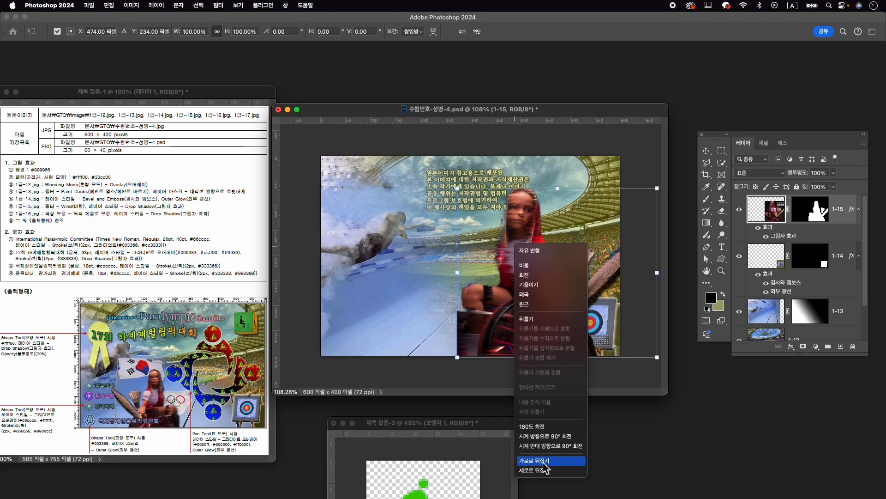
left_click(537, 461)
left_click_drag(657, 189, 450, 314)
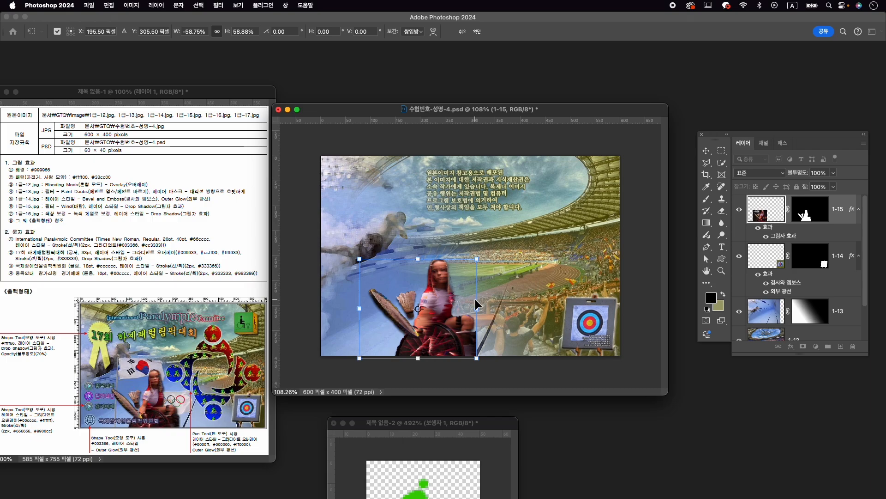
key("Return")
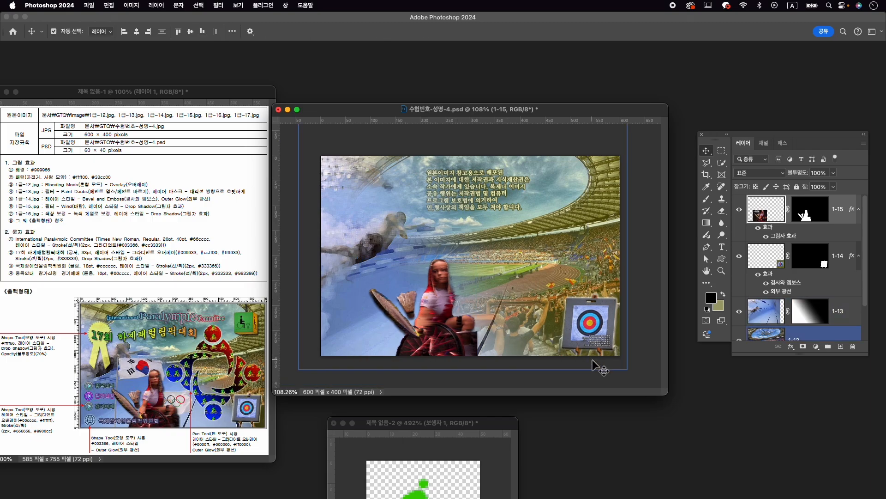
- Save the composition 수험번호-성명-4.psd
key("super+s")
left_click(89, 5)
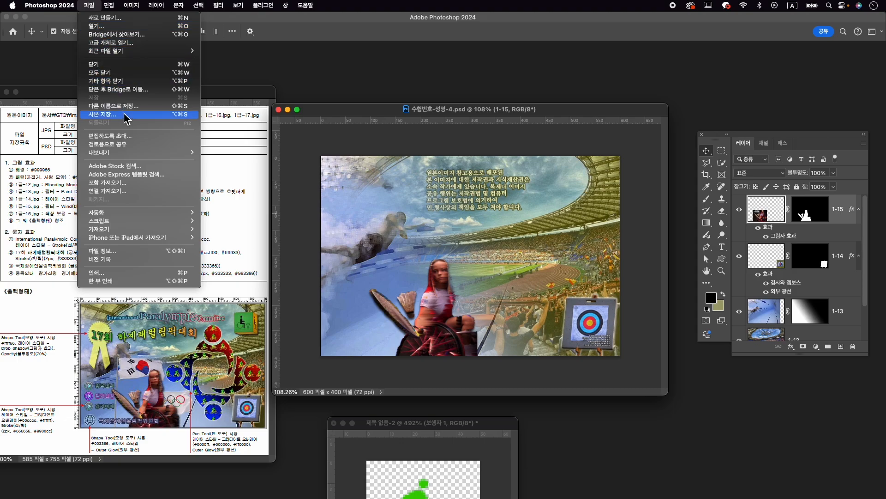
left_click(439, 116)
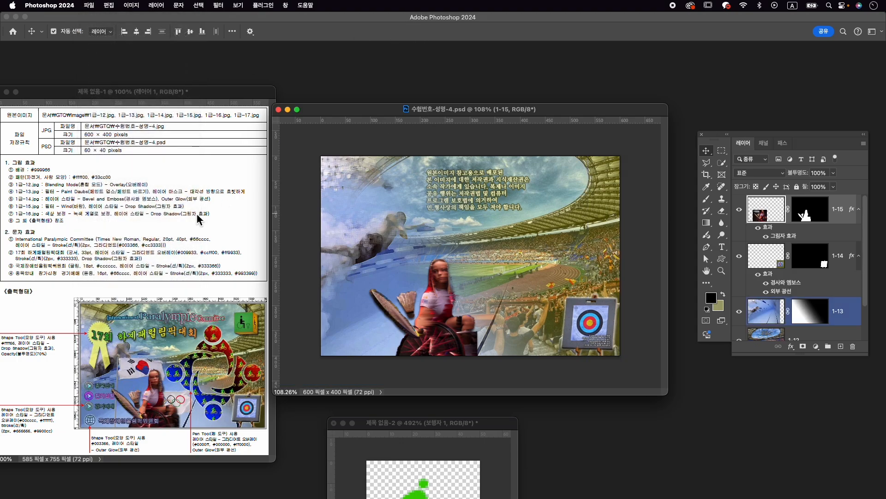
- Open 1급-16.jpg from the Image folder and place its window over the composition
key("super+o")
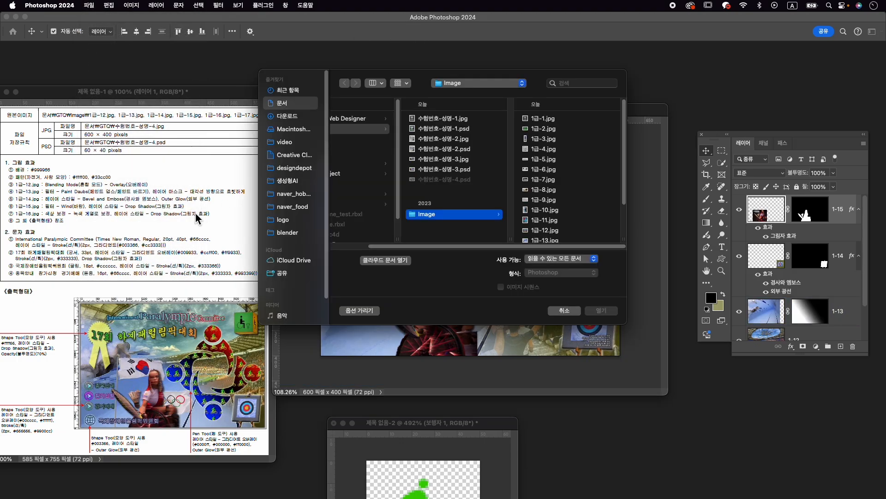
scroll(581, 227, "down", 3)
left_click(563, 222)
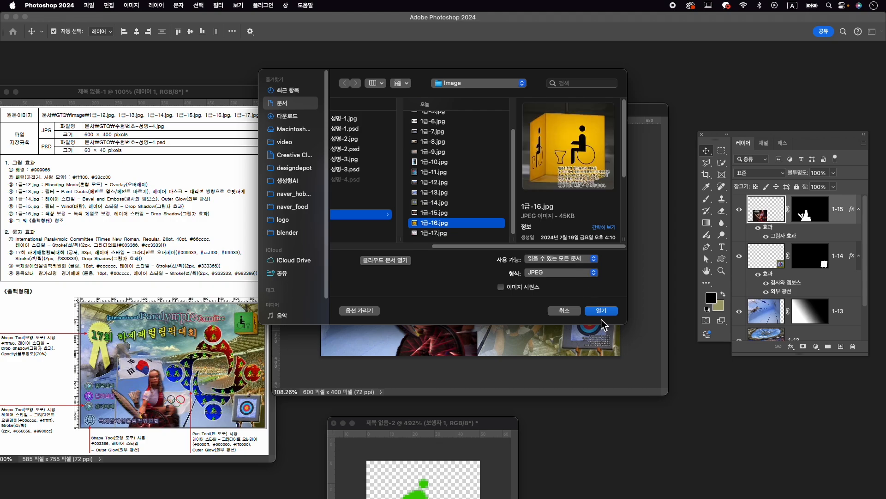
left_click(602, 312)
left_click_drag(131, 91, 433, 66)
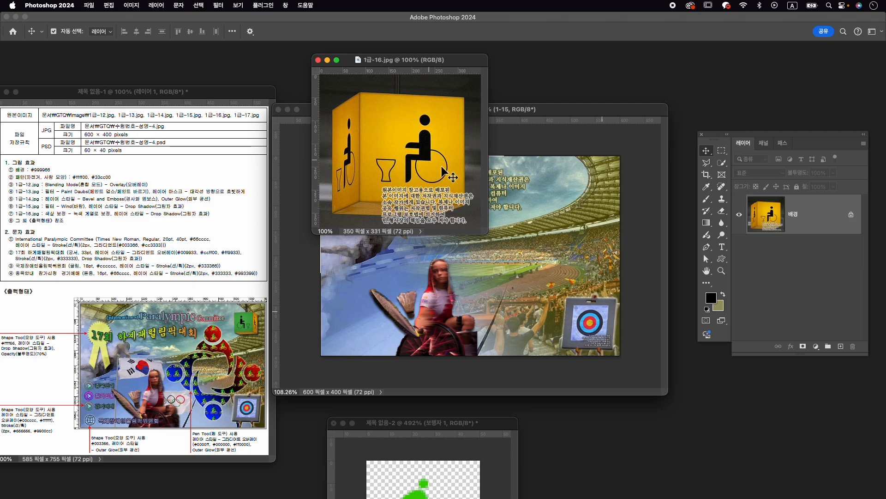
- Select the front face of the yellow wheelchair sign in 1급-16.jpg with the Object Selection tool
right_click(725, 162)
left_click(744, 163)
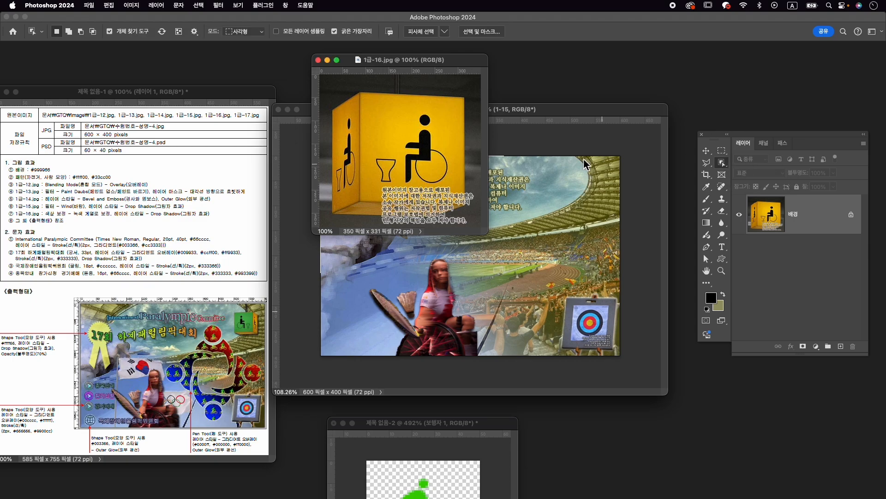
left_click_drag(360, 92, 477, 220)
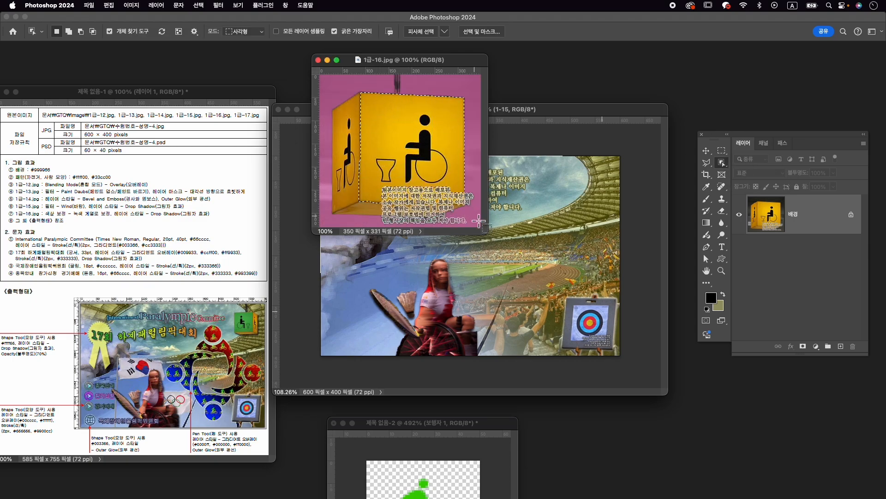
- Refine the selection of the sign's front face around the overlaid text at its lower edge with the Quick Selection tool
right_click(722, 152)
right_click(724, 163)
left_click(745, 170)
scroll(427, 196, "up", 3)
scroll(427, 196, "up", 5)
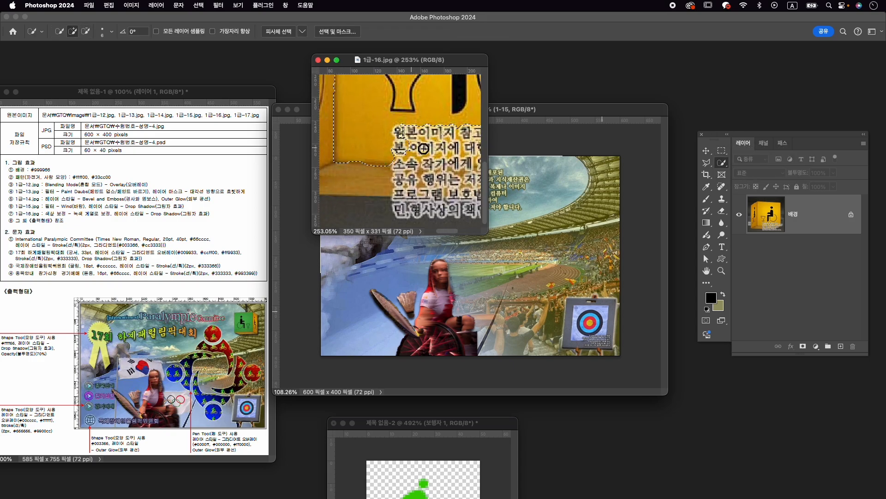
mouse_move(457, 154)
left_mouse_down()
mouse_move(387, 173)
mouse_move(429, 178)
mouse_move(458, 169)
mouse_move(451, 158)
left_mouse_up()
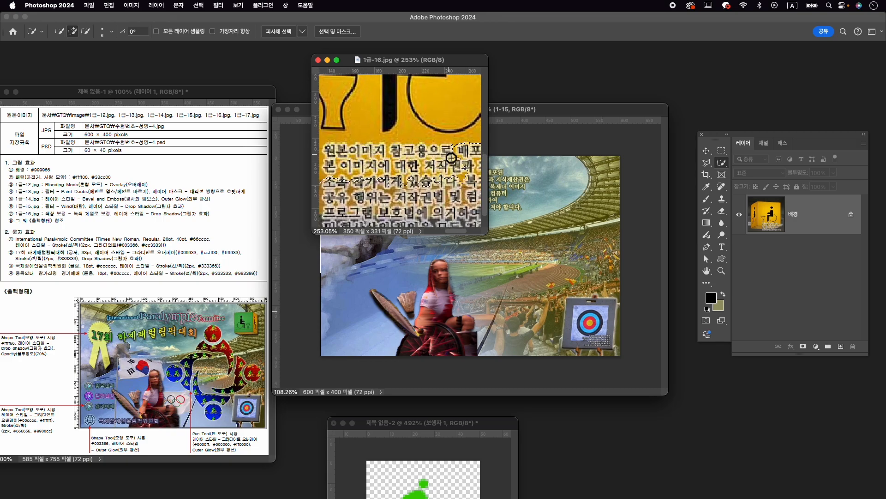
scroll(451, 172, "down", 2)
scroll(451, 172, "down", 4)
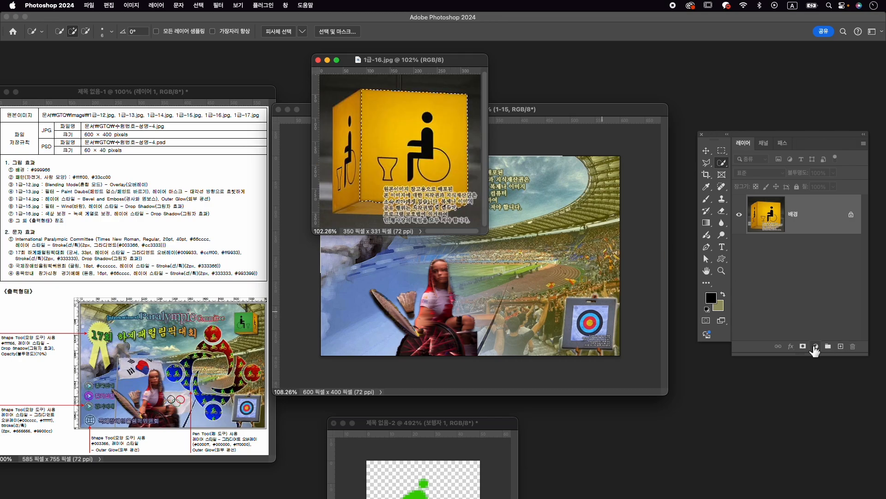
- Add a Hue/Saturation adjustment layer to the selected face, colorized green with hue 121 and saturation 36
left_click(817, 346)
left_click(828, 247)
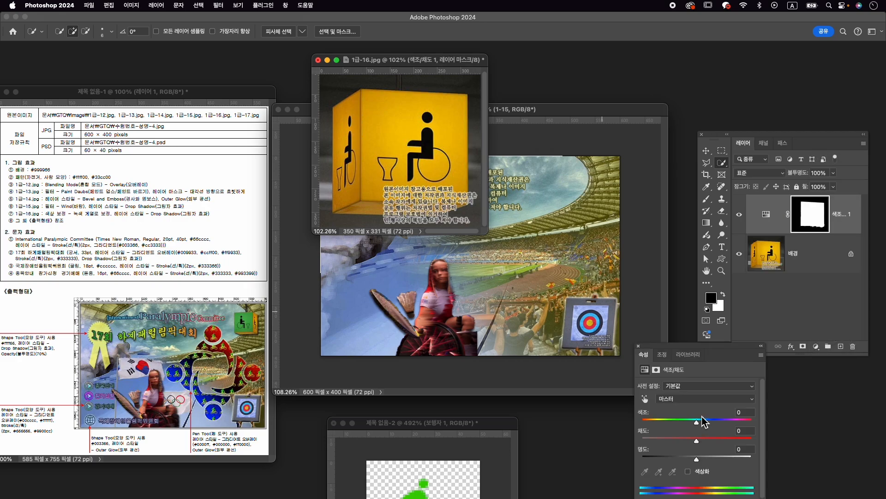
left_click(707, 471)
left_click(684, 421)
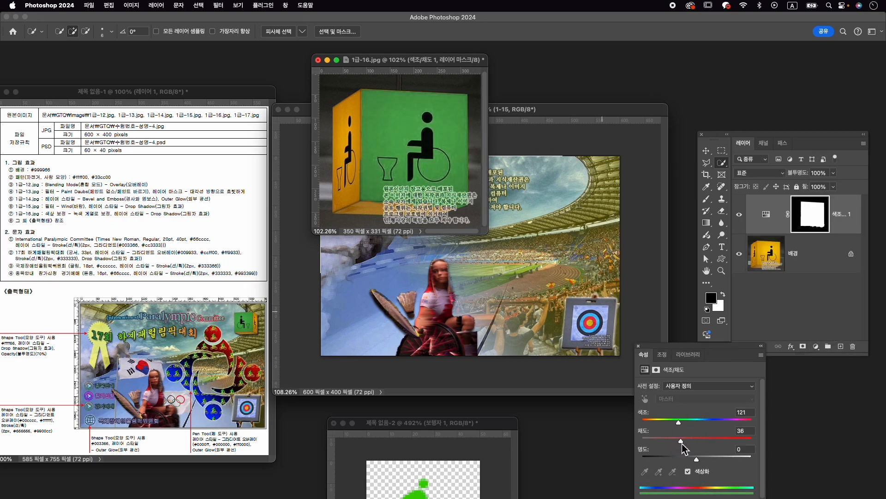
- Touch up the Hue/Saturation layer's mask along the lower edge of the sign's front face with a white Brush
scroll(449, 213, "up", 2)
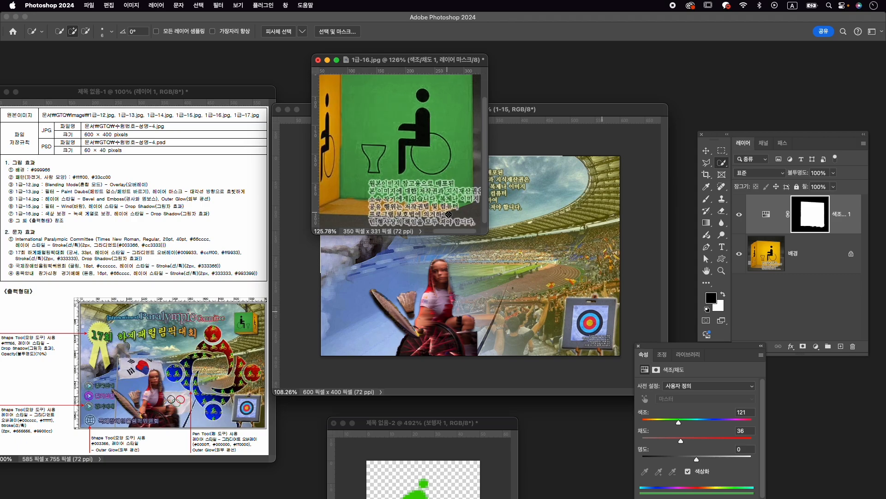
left_click(819, 221)
key("b")
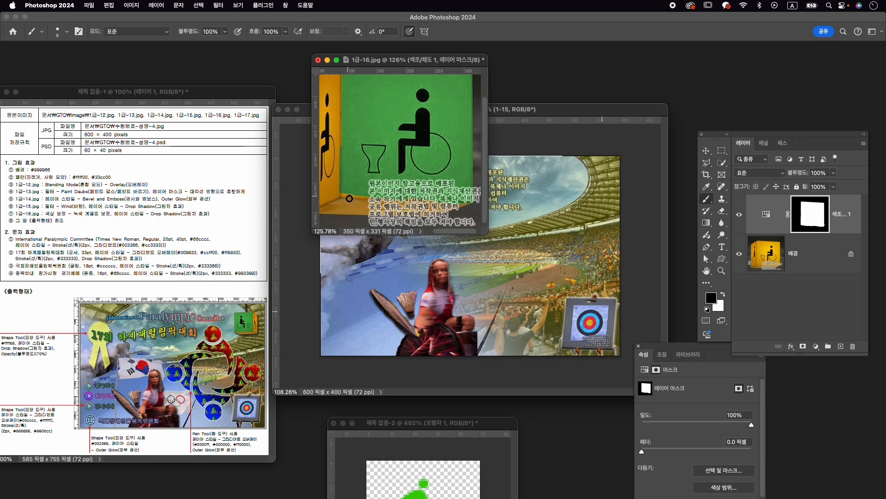
key("x")
scroll(448, 203, "down", 5)
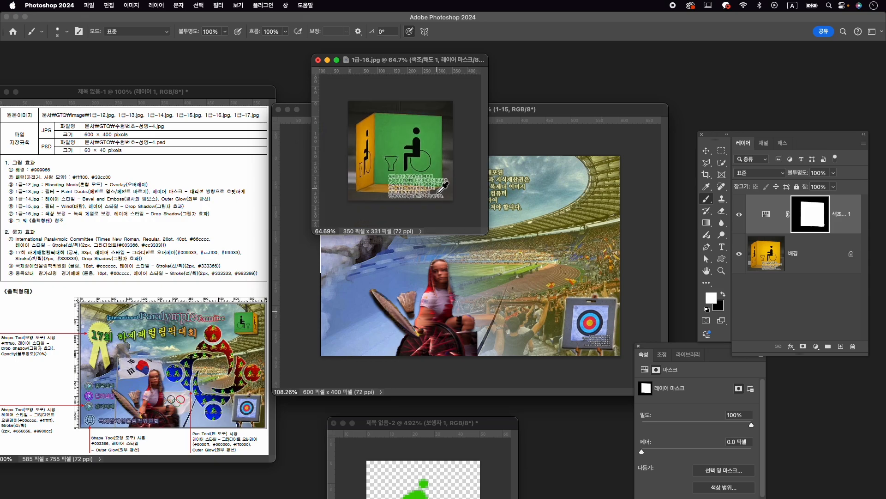
- Select the whole wheelchair sign and its hanging pole on the background layer with the Object Selection tool
key("v")
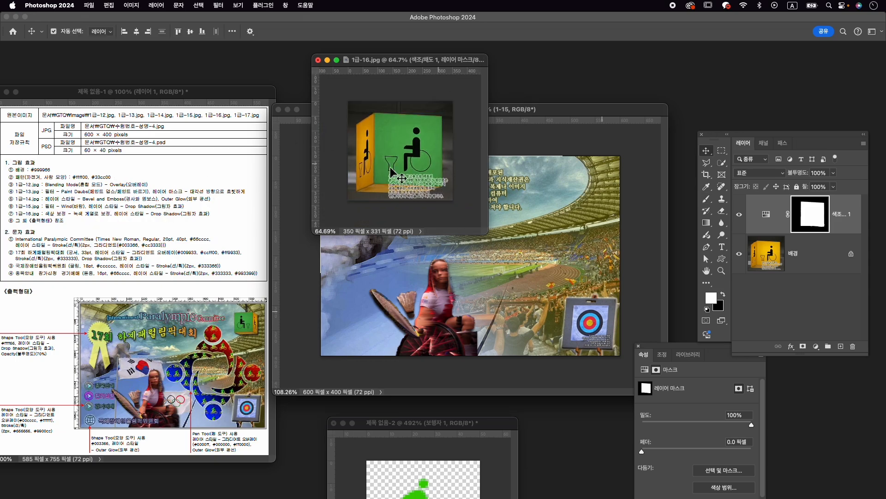
left_click(785, 267)
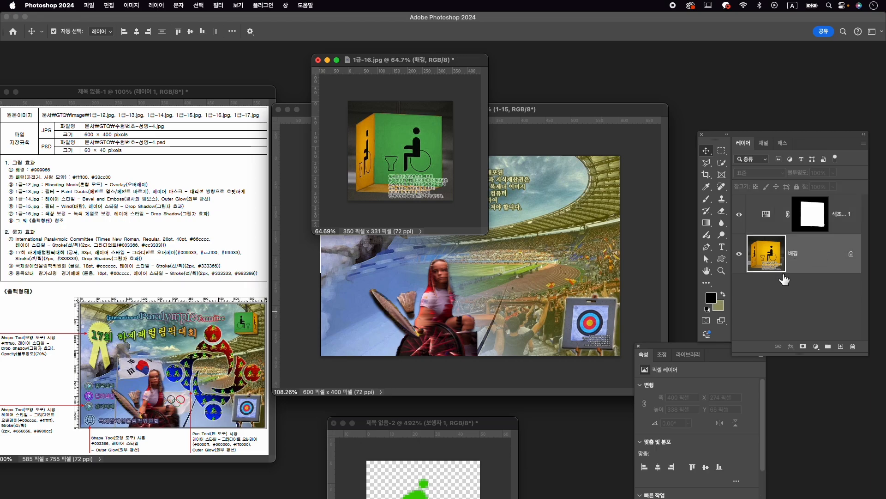
right_click(725, 161)
left_click(748, 162)
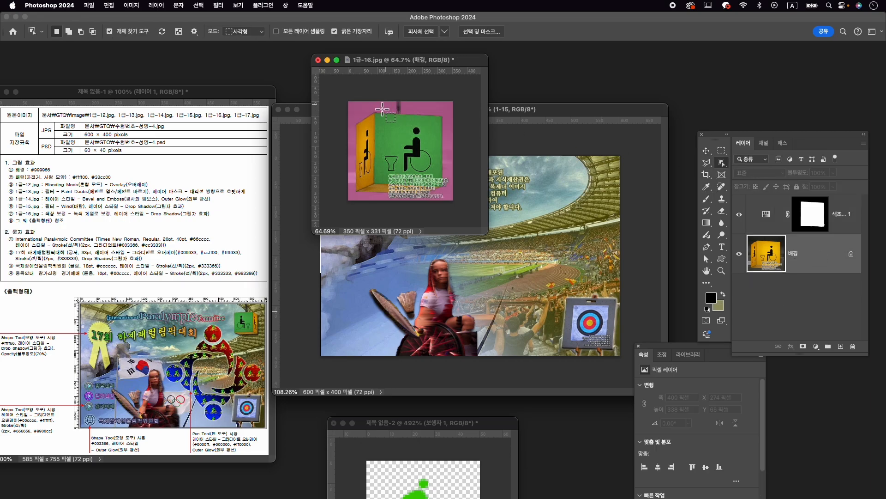
left_click_drag(358, 113, 451, 202)
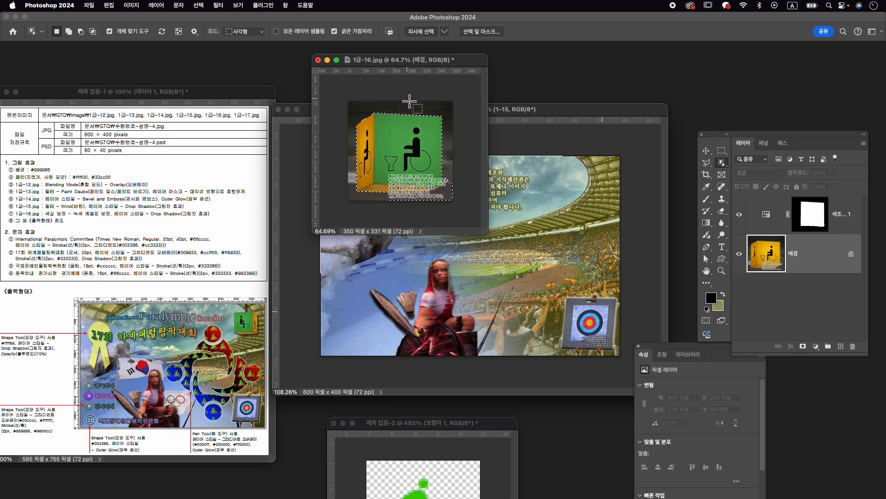
left_click_drag(397, 100, 409, 116)
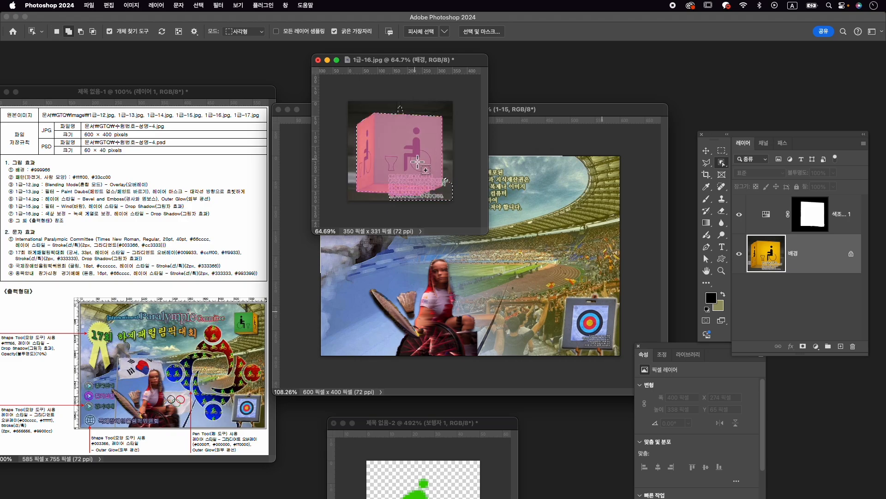
- Refine the whole-sign selection around the pole and the text at the lower-right corner with the Quick Selection tool
right_click(722, 164)
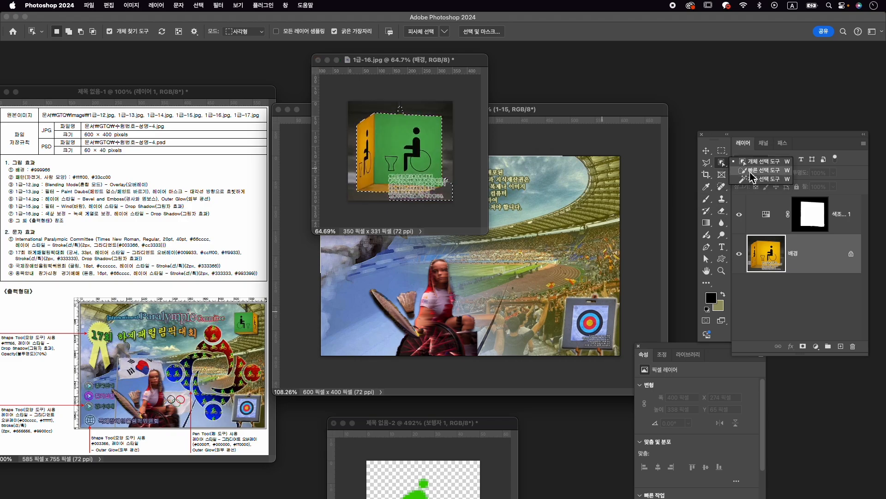
left_click(744, 171)
key("alt")
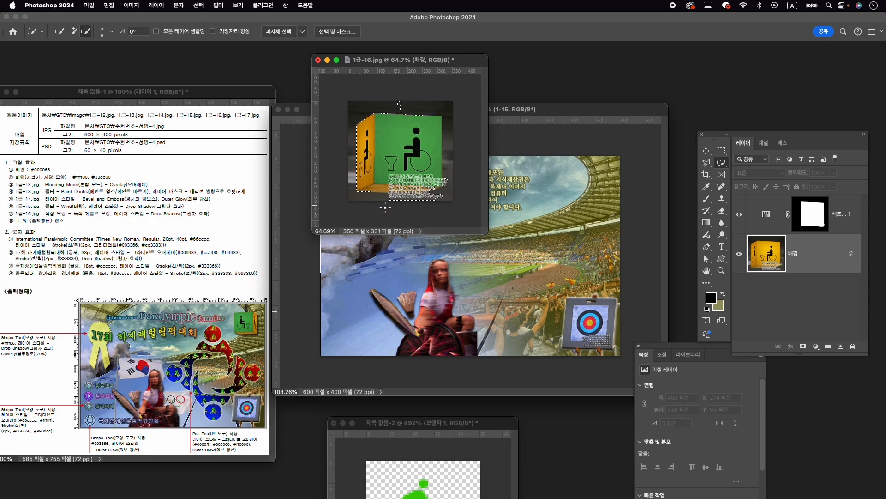
scroll(465, 198, "up", 2)
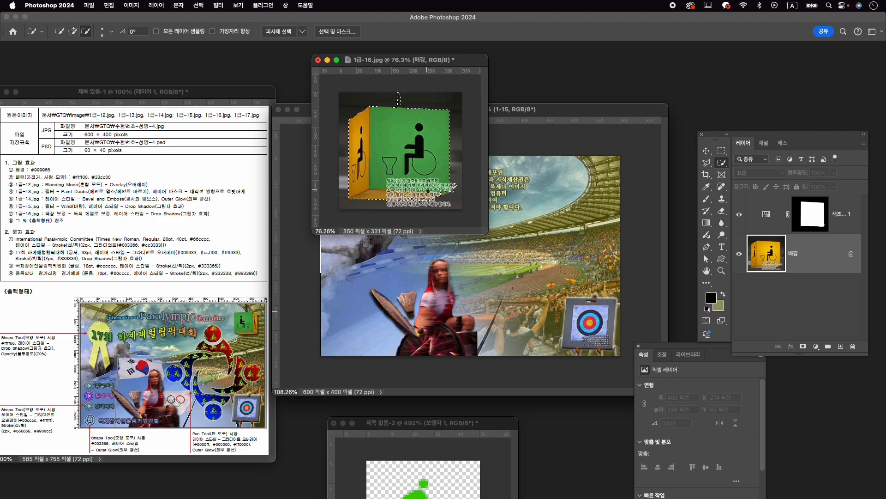
scroll(454, 186, "up", 4)
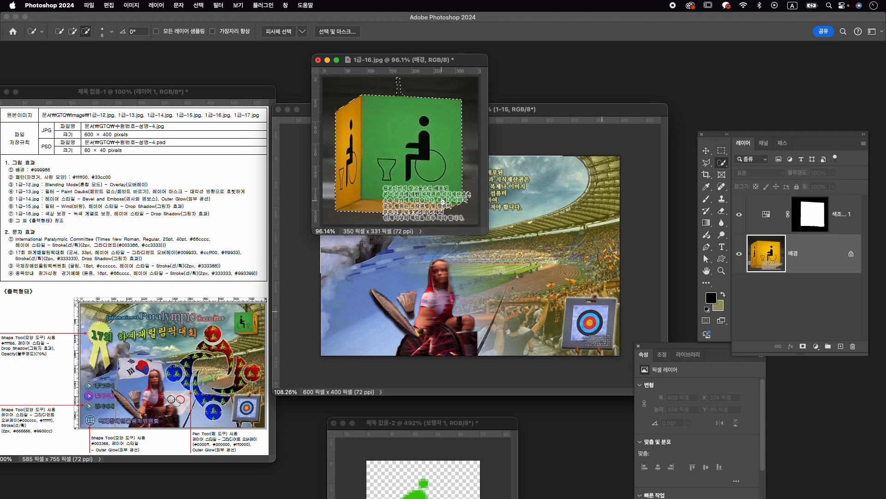
scroll(443, 203, "up", 4)
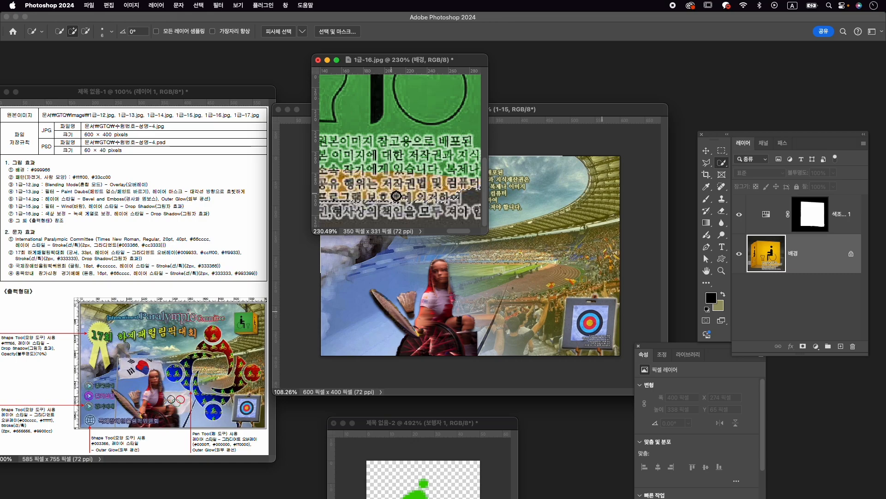
left_click_drag(465, 197, 436, 197)
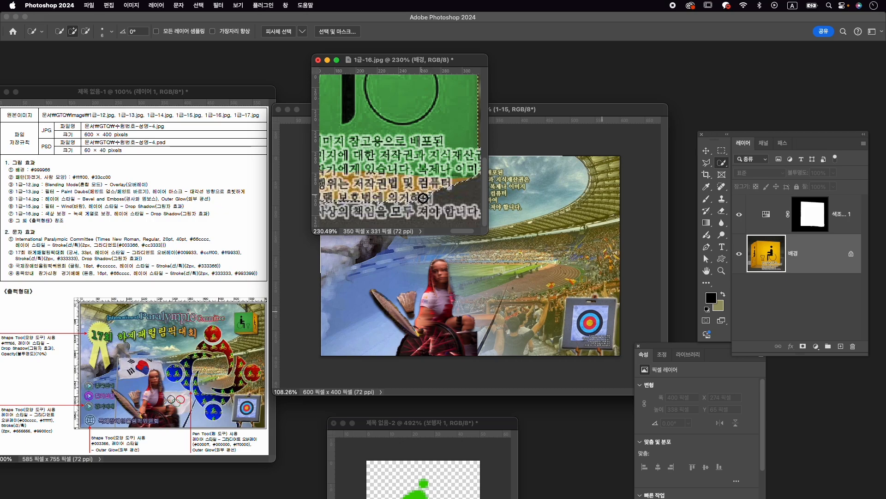
left_click_drag(424, 209, 455, 211)
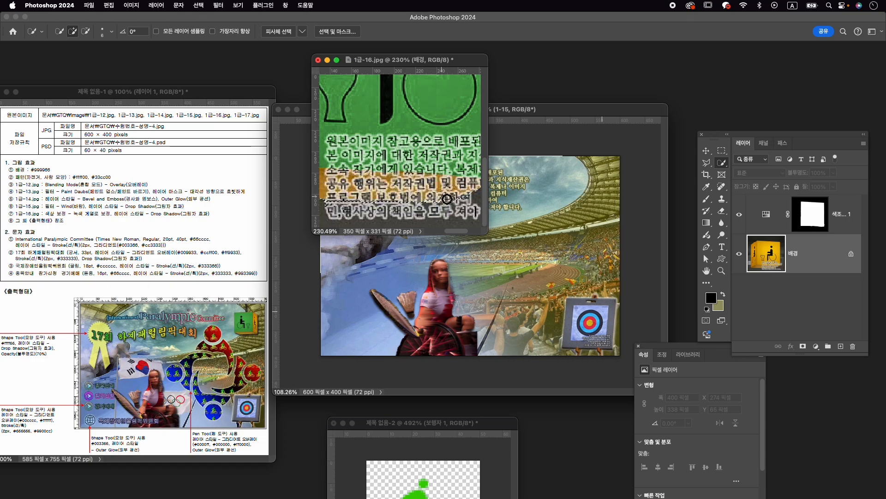
- Add a layer mask to the background layer from the sign selection
key("super+0")
key("v")
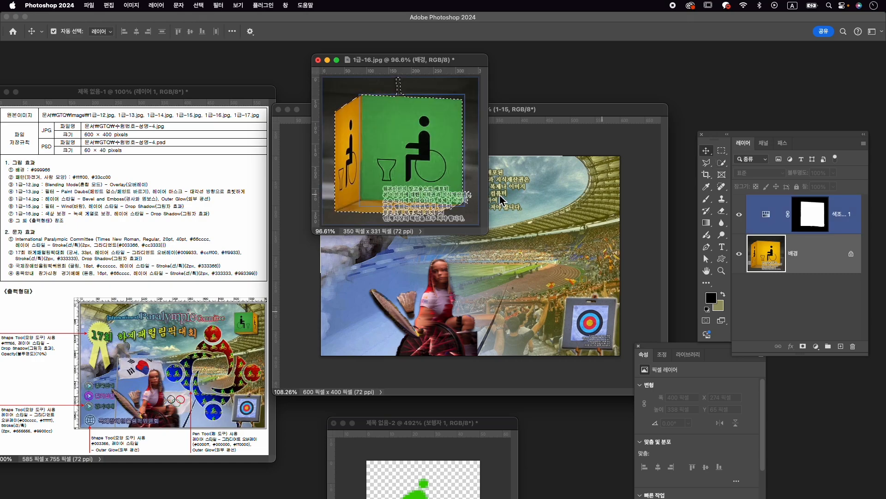
left_click(803, 347)
- Paint black on the sign's layer mask to hide the stray fragment beside the base of the pole
scroll(403, 89, "up", 1)
scroll(403, 89, "up", 5)
left_click_drag(411, 139, 420, 182)
scroll(425, 119, "up", 2)
left_click_drag(424, 122, 429, 144)
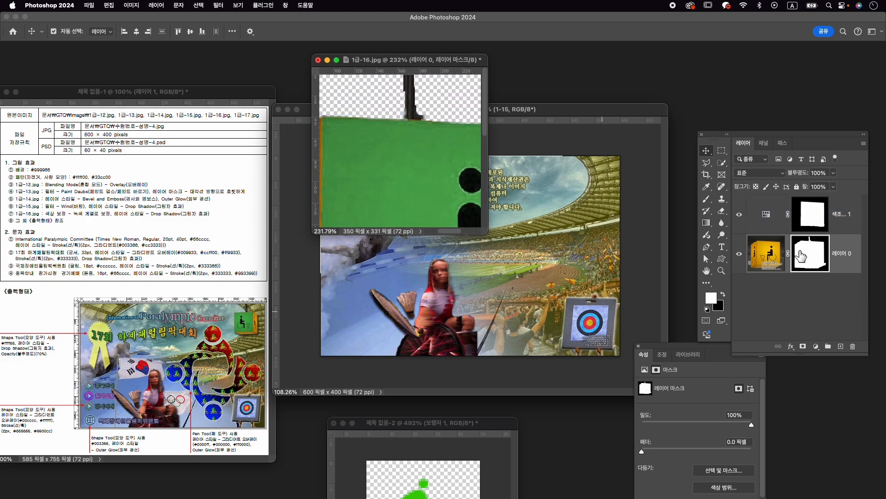
key("b")
key("x")
key("x")
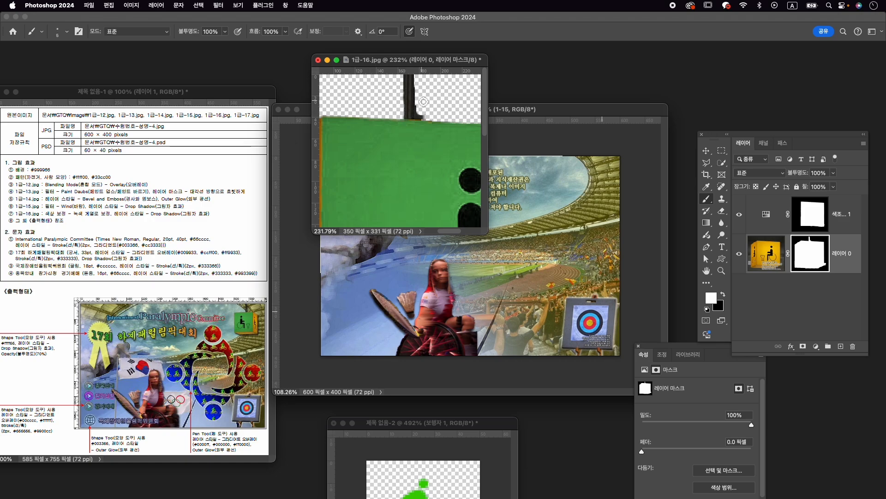
key("x")
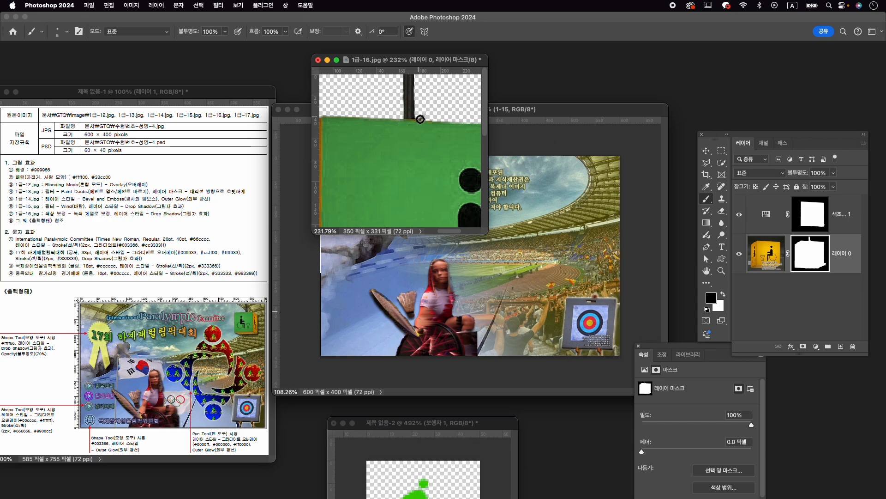
- Stamp all visible layers of 1급-16.jpg into a new layer above the Hue/Saturation adjustment
scroll(447, 118, "down", 10)
key("v")
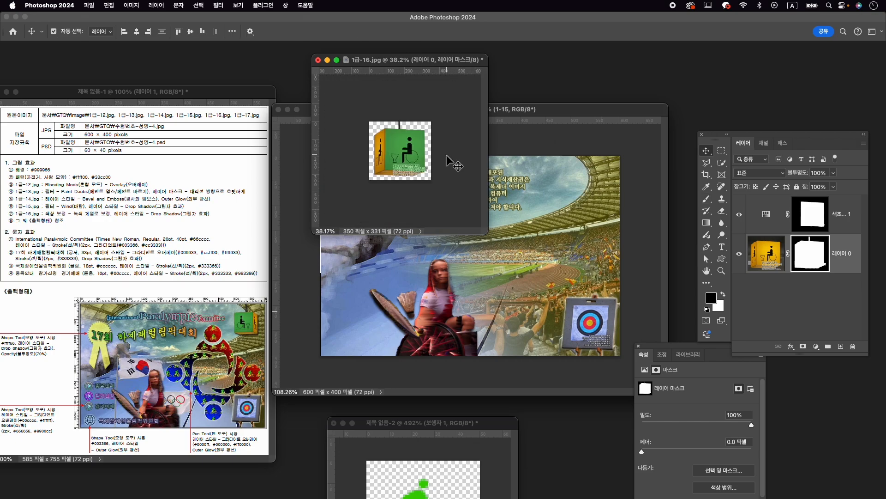
left_click(854, 214)
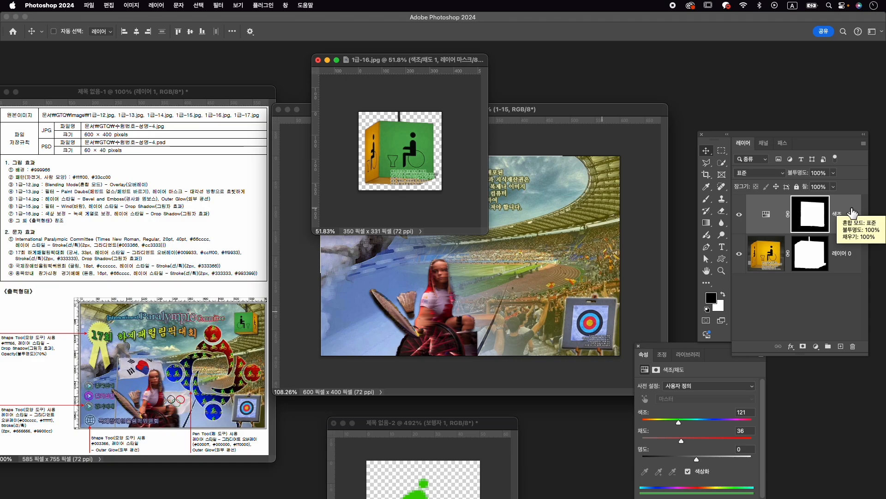
key("super+alt+shift+e")
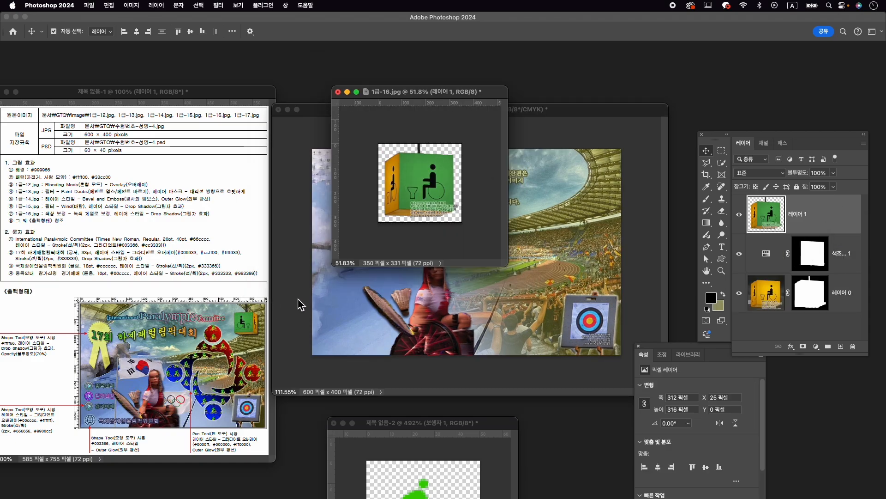
- Copy the stamped sign layer from 1급-16.jpg into the composition 수험번호-성명-4.psd
mouse_move(424, 190)
left_mouse_down()
mouse_move(422, 204)
mouse_move(430, 178)
left_mouse_up()
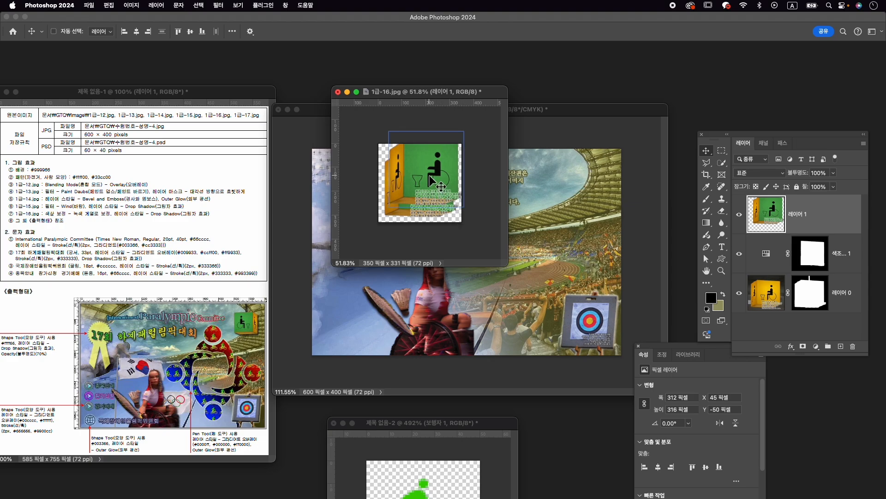
key("super+z")
left_click_drag(436, 187, 521, 234)
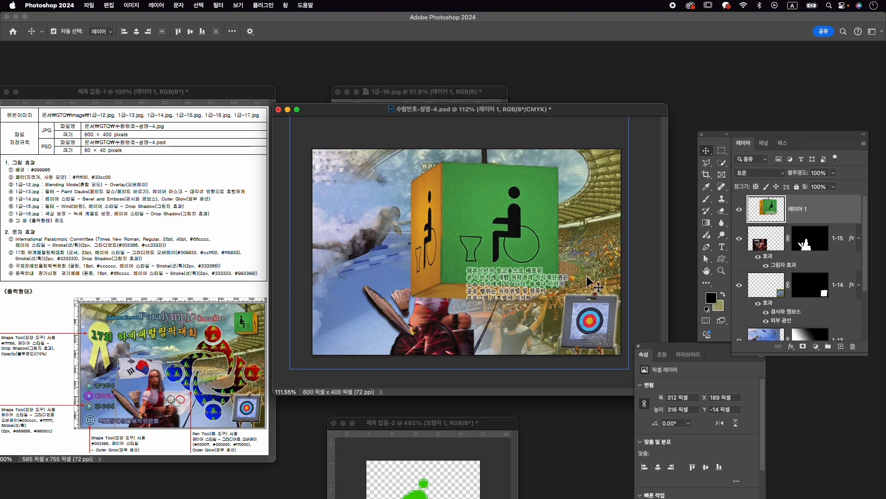
- Flip the sign horizontally, scale it to about 29.21% and place it in the upper-right corner of the composition
left_click(723, 212)
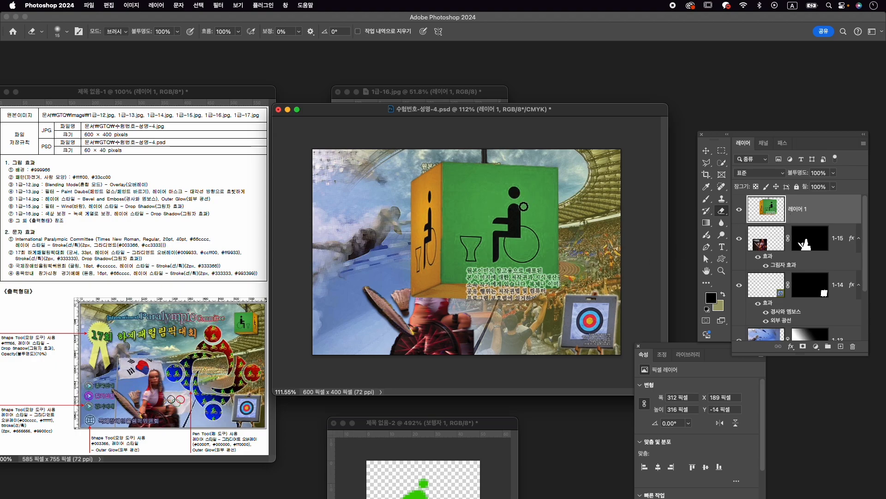
key("v")
key("cmd+t")
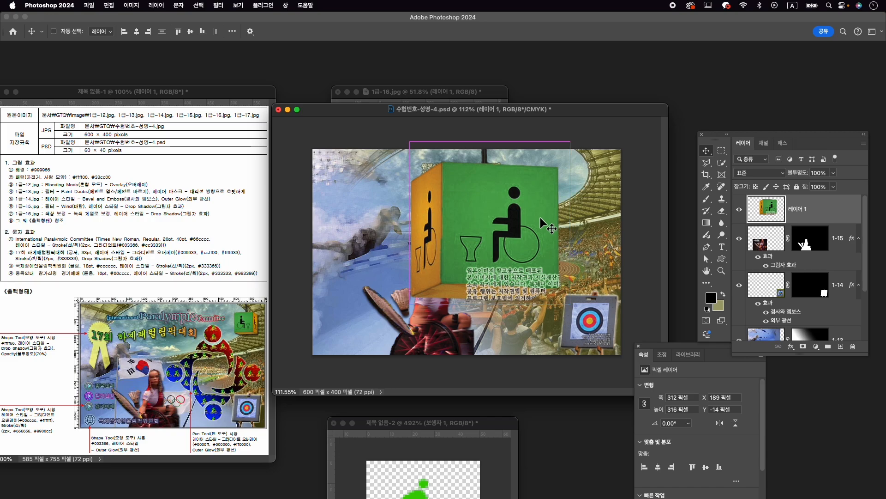
right_click(530, 202)
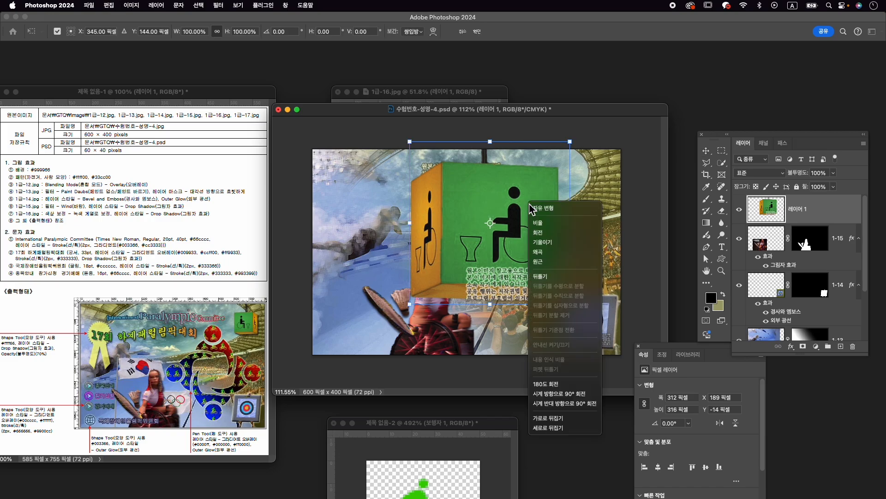
left_click(588, 418)
left_click_drag(569, 306, 597, 185)
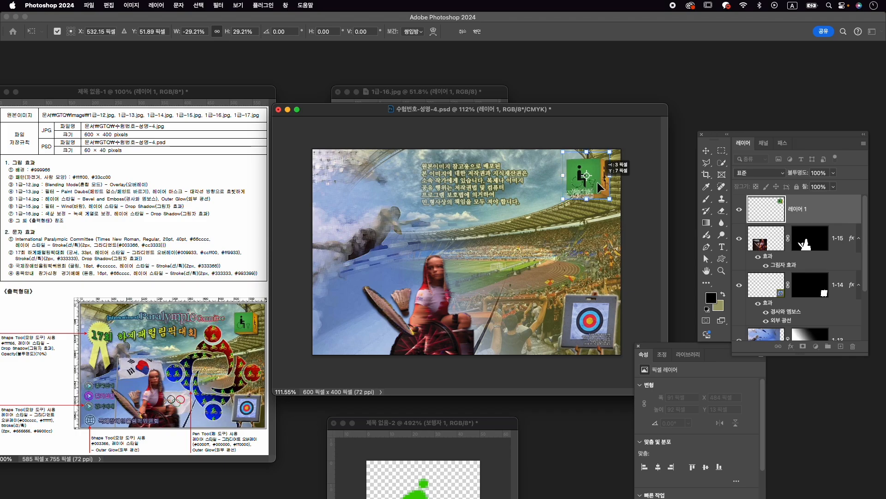
key("Return")
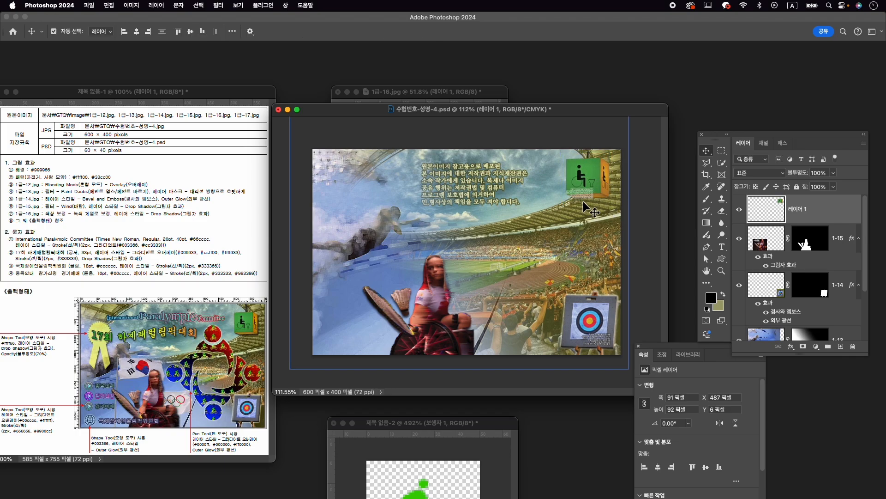
- Sample the dark colour of the pole above the green sign as the foreground colour for the Brush tool
scroll(581, 145, "up", 5)
left_click_drag(603, 147, 467, 253)
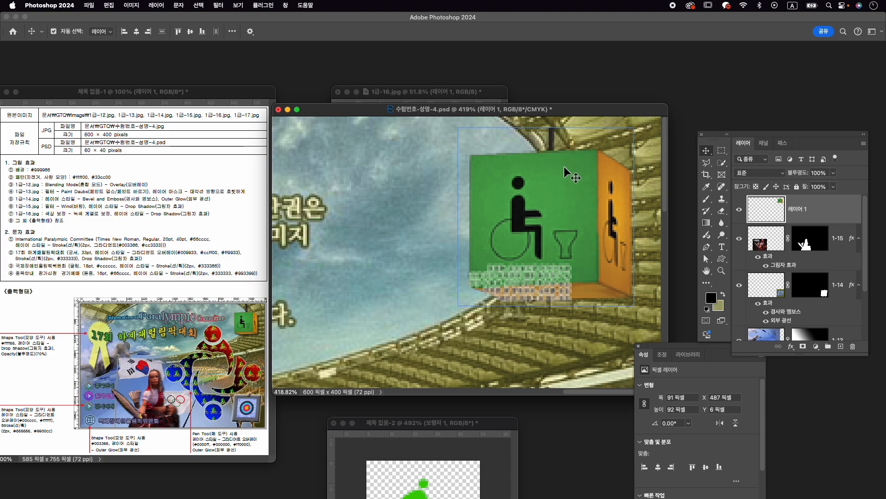
key("b")
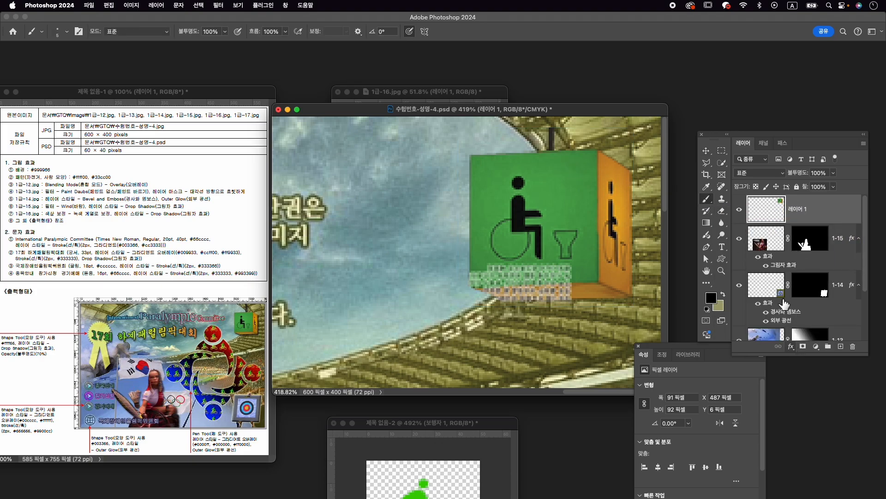
key("i")
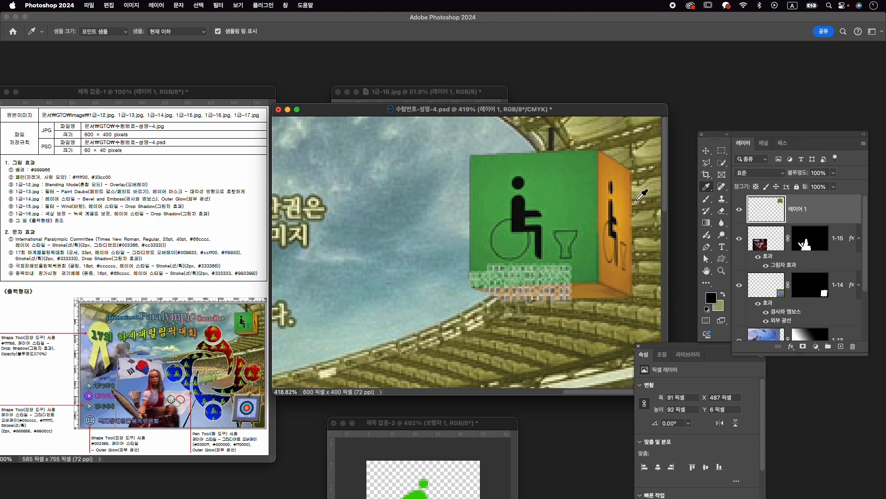
left_click(555, 139)
left_click(706, 199)
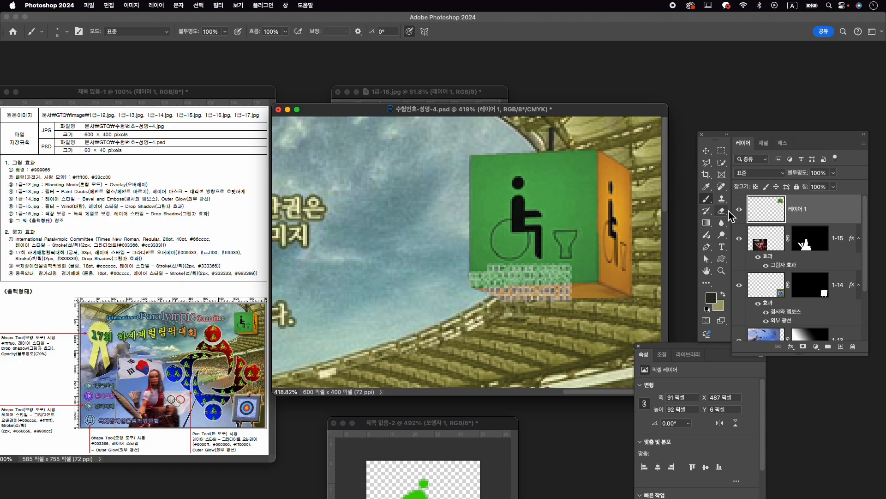
- Extend the sign's pole up to the upper edge of the canvas by painting with a very small brush
key("bracketleft")
key("bracketleft")
key("bracketleft")
left_click_drag(553, 113, 555, 127)
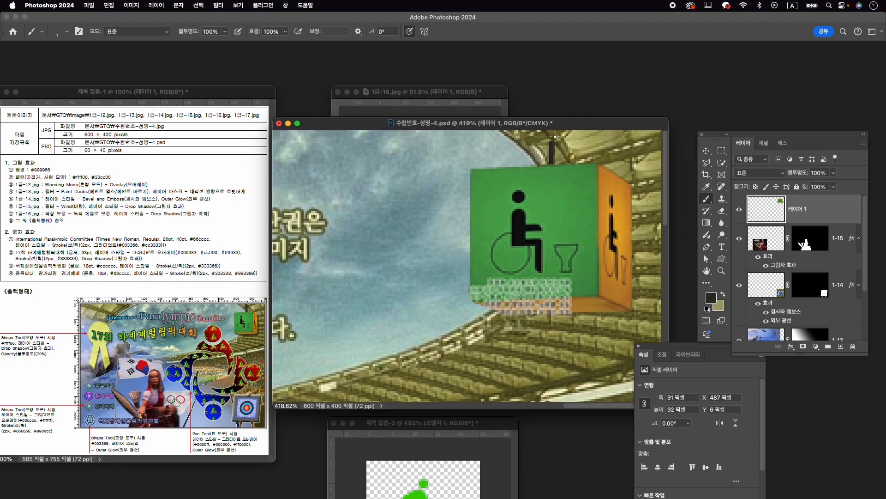
key("bracketleft")
mouse_move(553, 133)
left_mouse_down()
mouse_move(555, 149)
mouse_move(554, 127)
left_mouse_up()
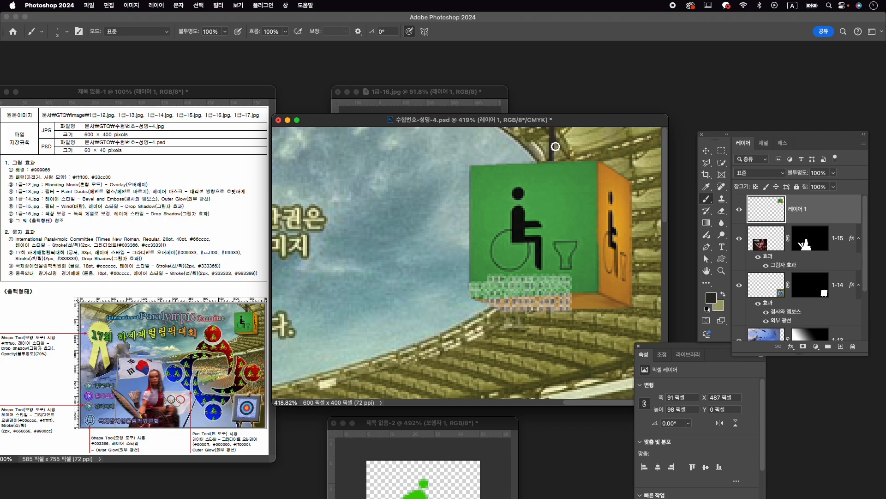
scroll(559, 154, "down", 5)
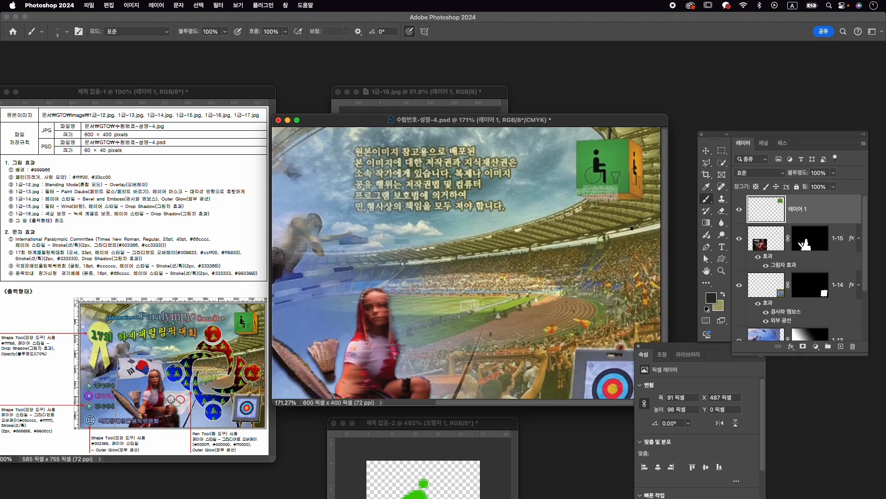
scroll(633, 228, "down", 1)
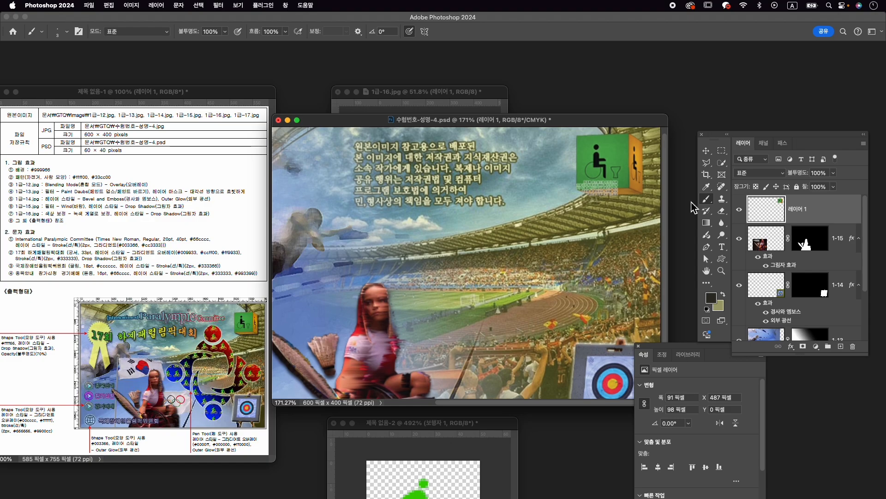
scroll(572, 225, "down", 2)
key("v")
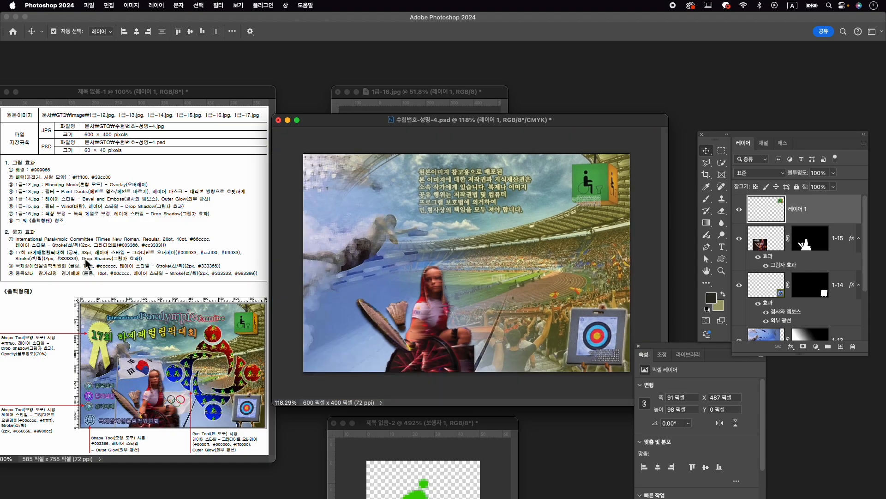
- Close 1급-16.jpg without saving and rename the sign's layer as 1-16
left_click(338, 92)
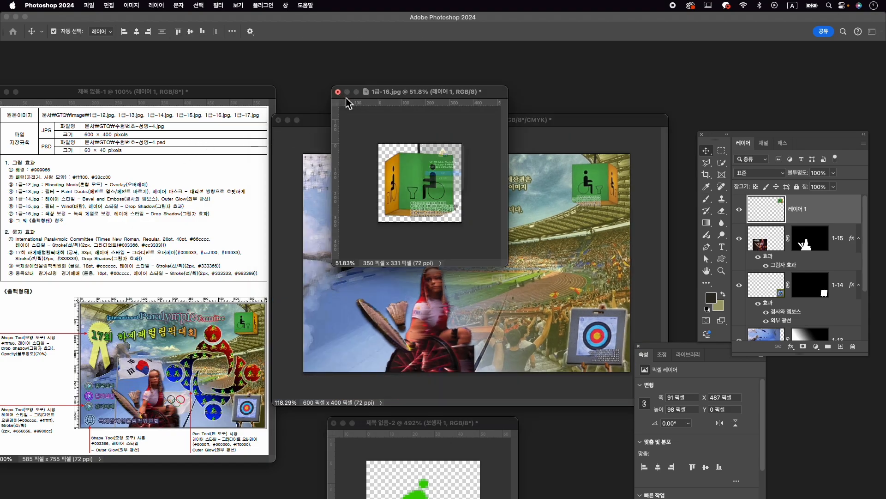
left_click(442, 203)
double_click(799, 211)
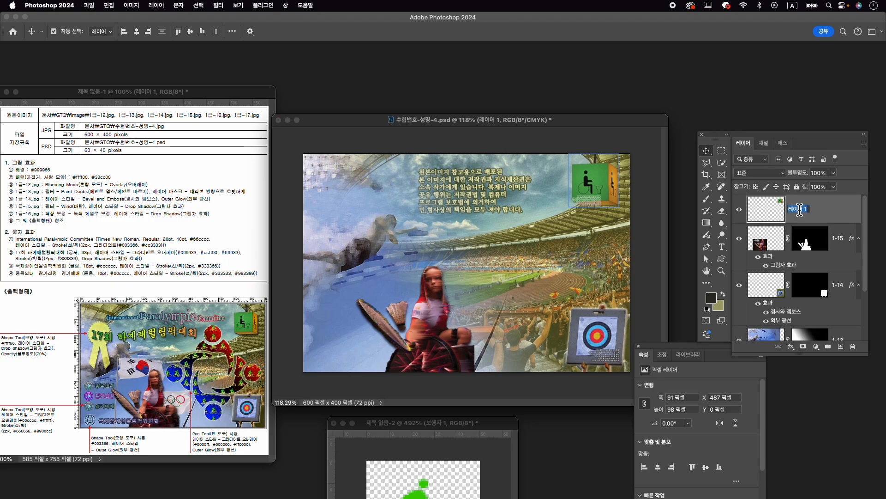
key("Return")
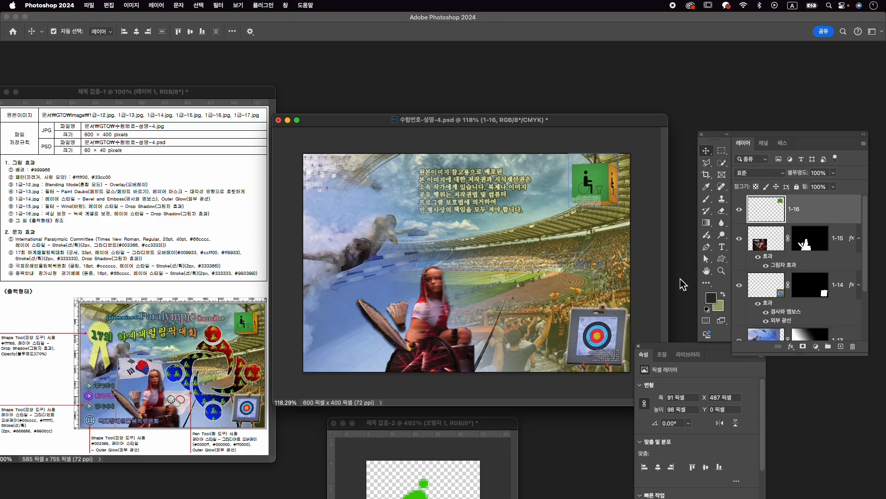
- Open 1급-17.jpg and place its window over the composition
key("super+o")
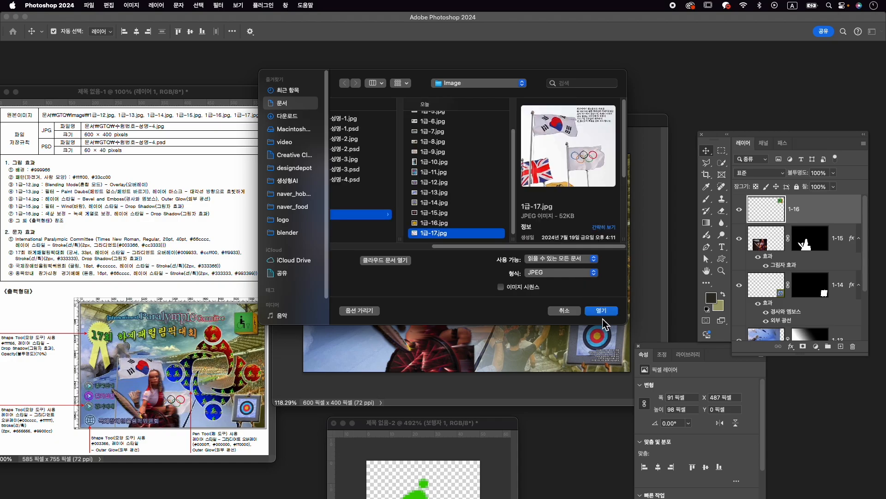
left_click(601, 311)
left_click_drag(163, 90, 472, 76)
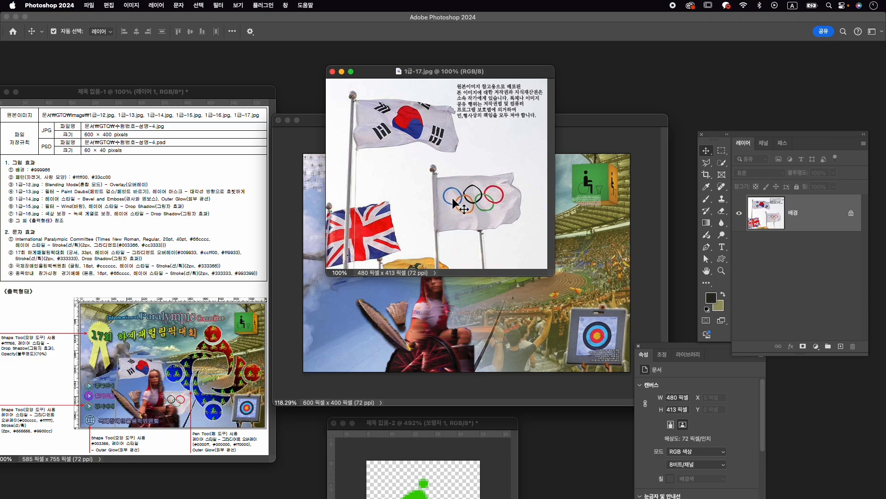
- Try to select the flags in 1급-17.jpg by boxing them with the Object Selection tool
left_click(722, 165)
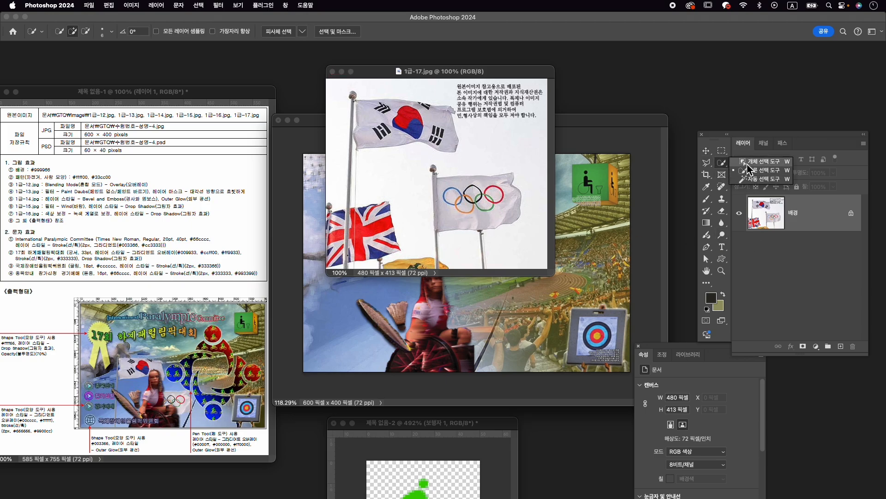
left_click(749, 163)
left_click_drag(344, 88, 520, 267)
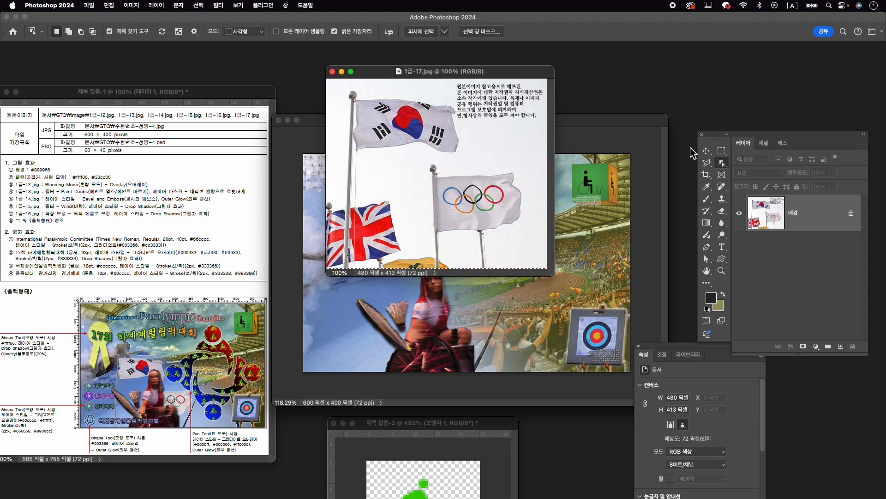
right_click(727, 168)
left_click(759, 173)
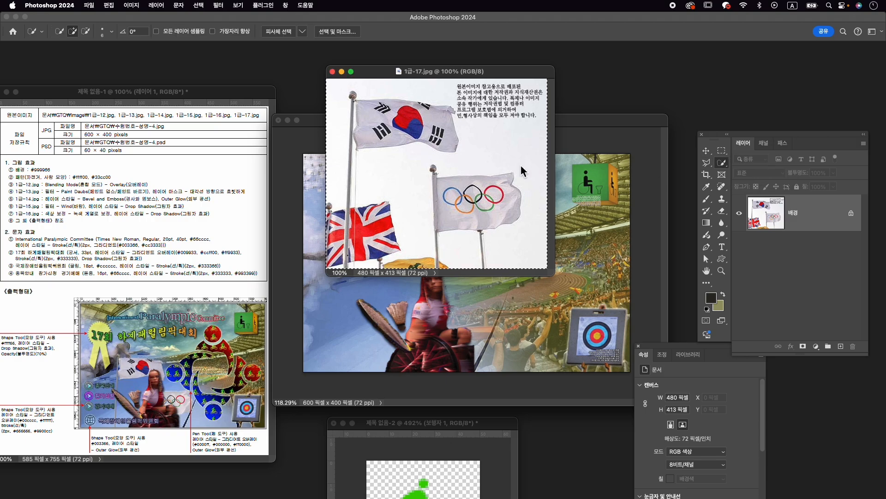
- Select the Korean flag and the Olympic flag together with their poles using the Object Selection tool
right_click(718, 162)
left_click(745, 162)
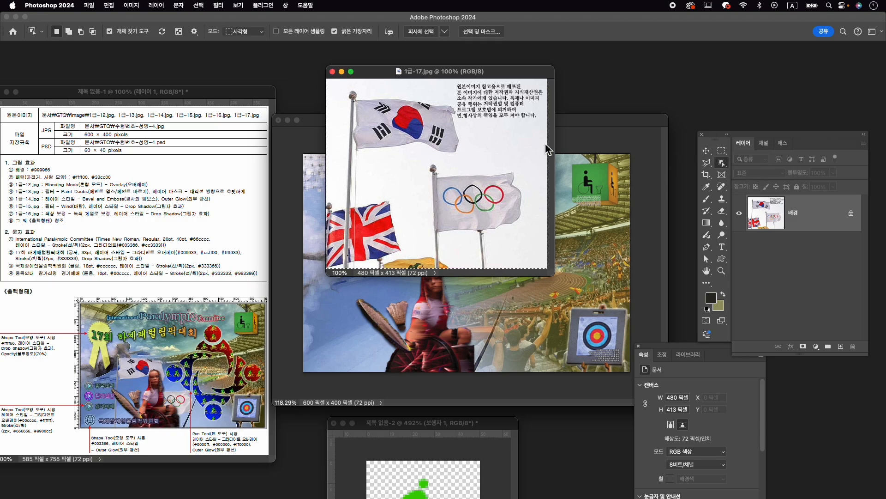
left_click(392, 137)
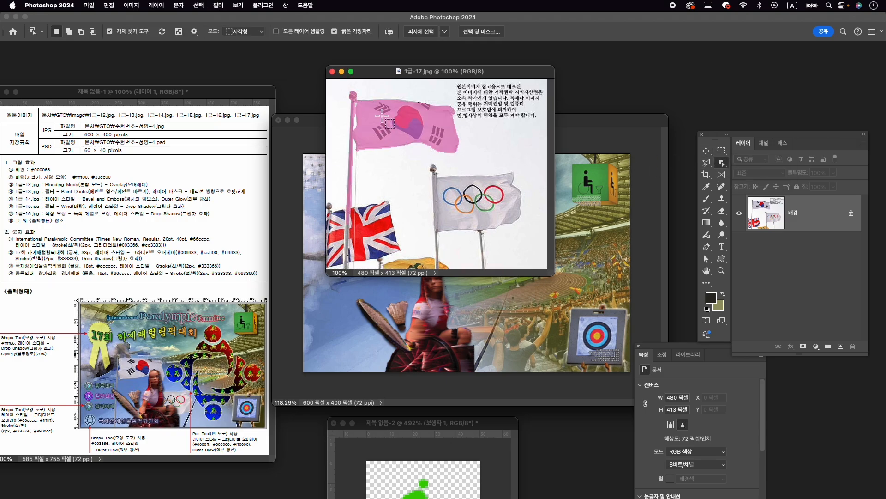
left_click(481, 199, "shift")
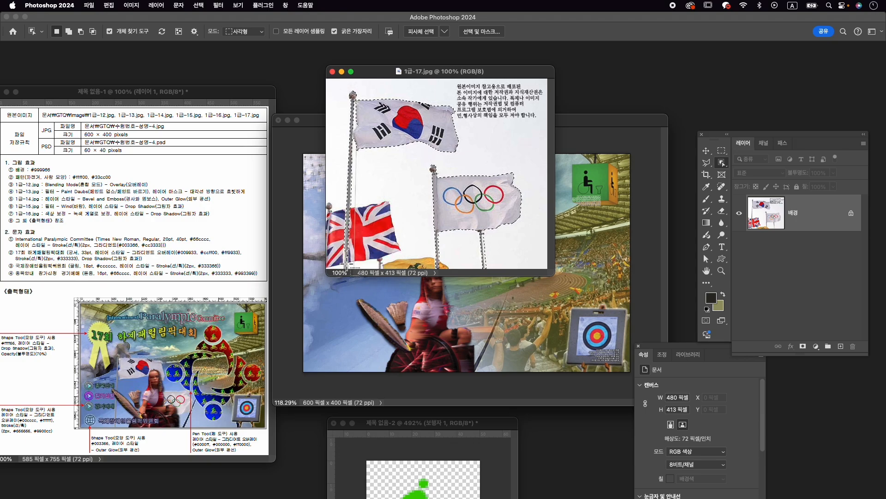
- Refine the flag selection with the Quick Selection tool and turn it into a layer mask on the photo
right_click(725, 166)
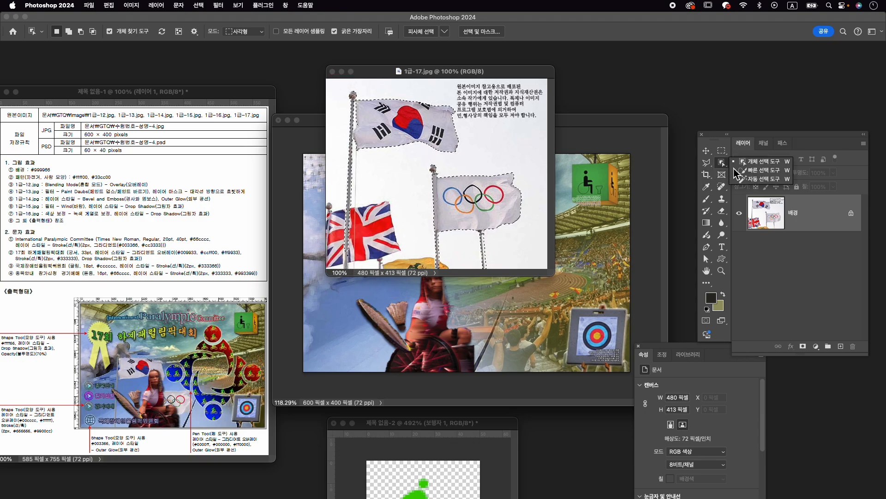
left_click(736, 171)
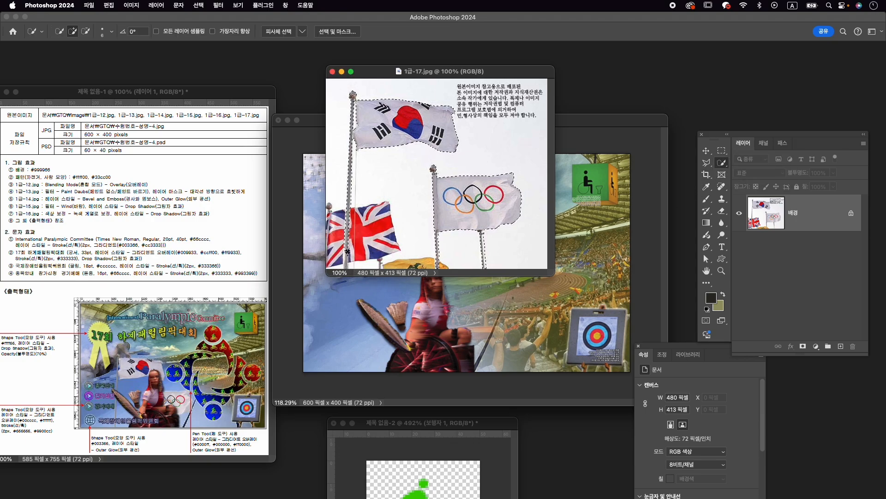
key("alt")
left_click(803, 346)
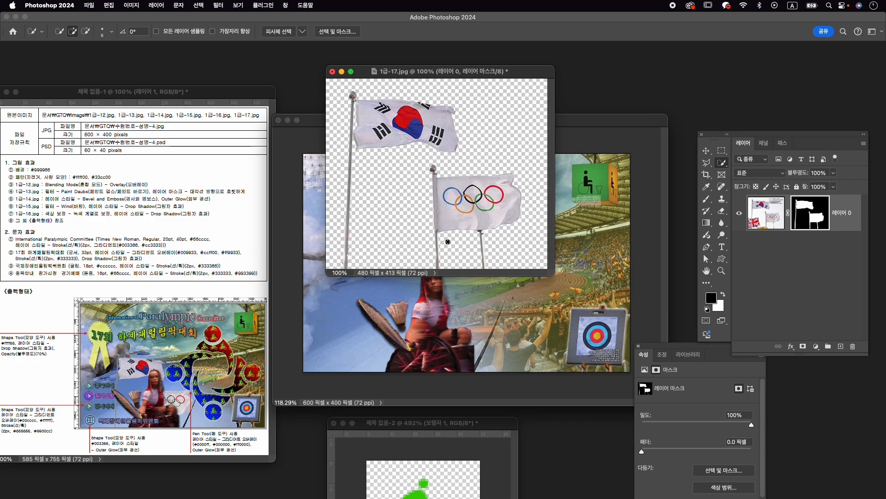
- Copy the masked flags into 수험번호-성명-4.psd and close 1급-17.jpg without saving
key("v")
left_click_drag(469, 172, 481, 322)
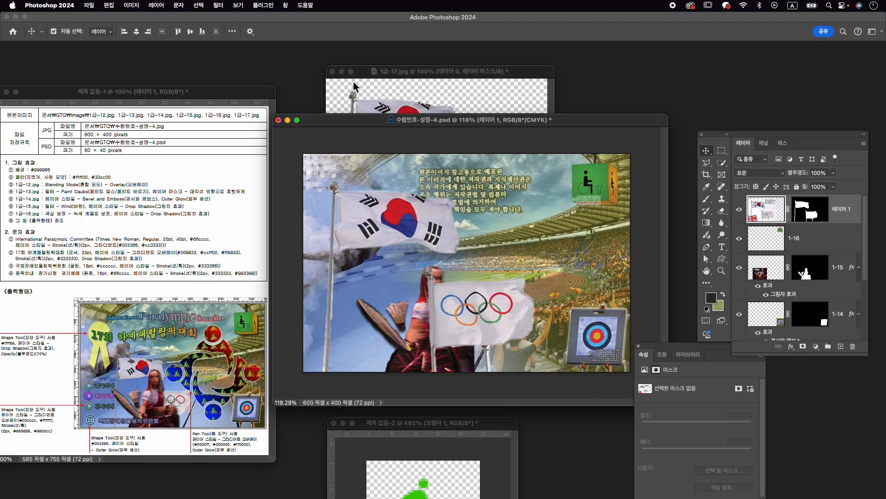
left_click(331, 72)
left_click(483, 201)
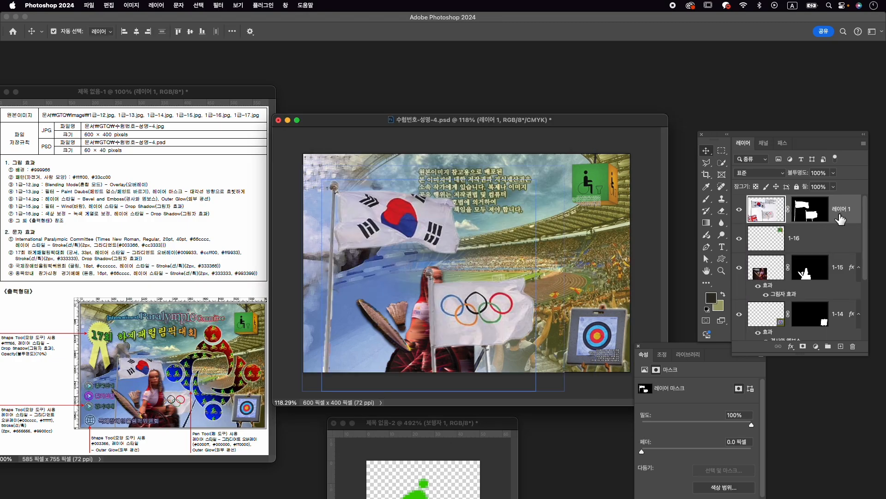
- Rename the flags' layer as 1-17
double_click(841, 209)
type("1")
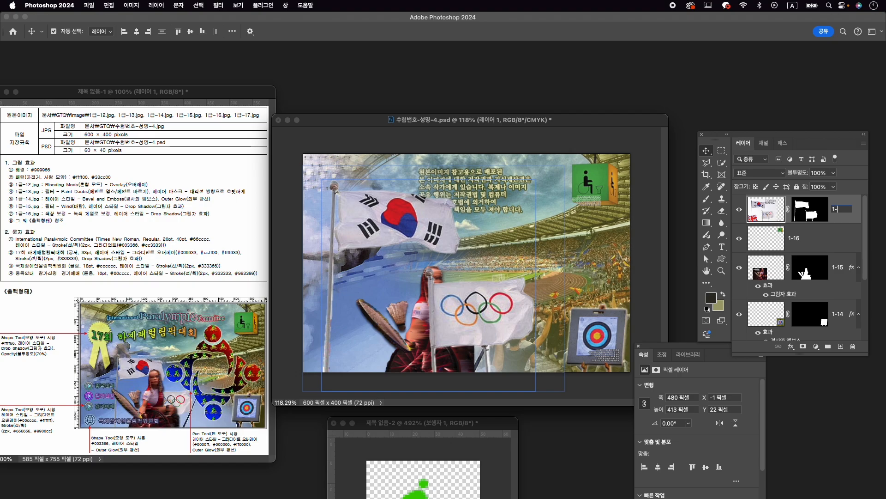
type("-17")
key("Return")
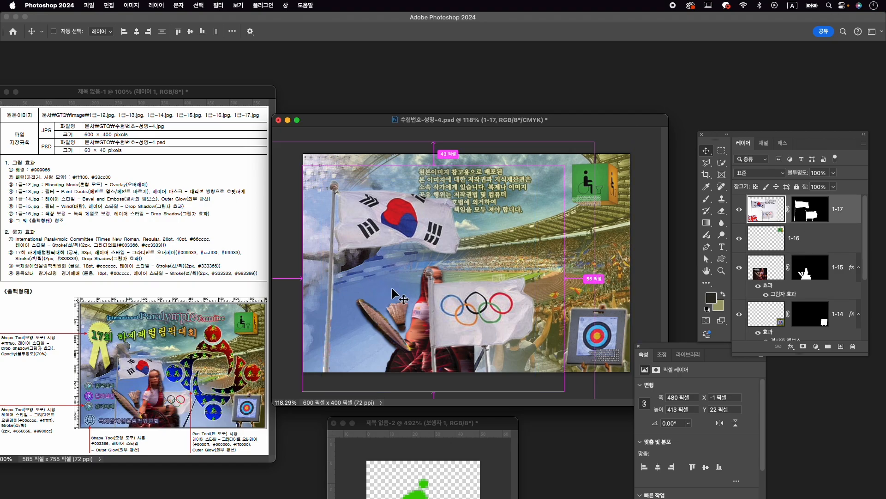
- Scale the flags down to about 60.89% and rotate them about 1.35° over the athlete
key("ctrl+t")
left_click_drag(568, 170, 462, 254)
left_click_drag(397, 309, 451, 307)
left_click_drag(540, 245, 543, 250)
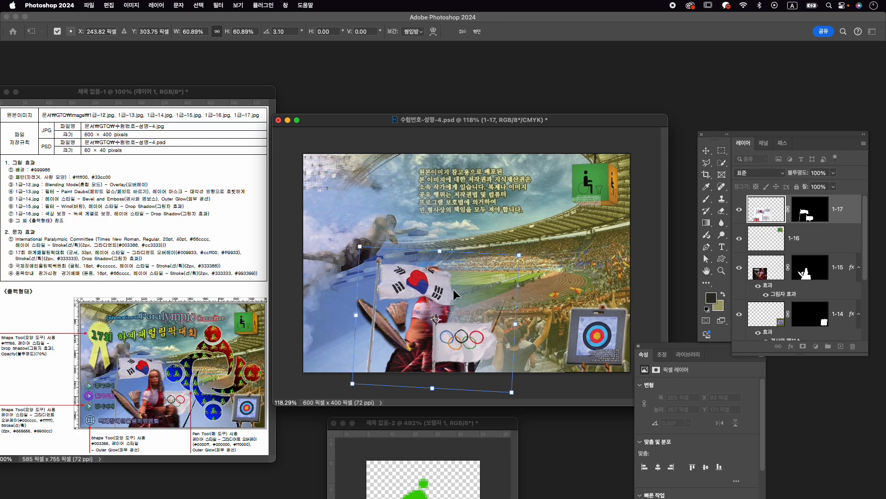
left_click_drag(529, 247, 526, 244)
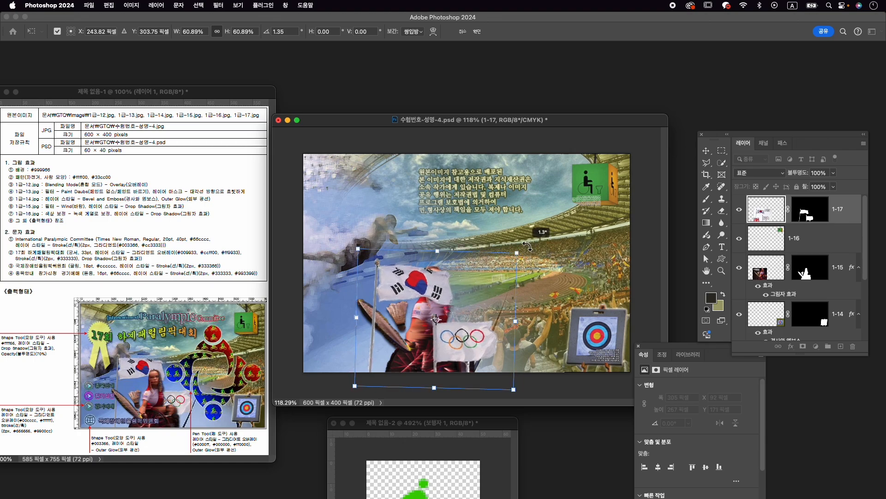
- Move the flags up and left on the canvas, enlarge them to about 66.56% and rotate them to about 2.03°
left_click_drag(461, 283, 438, 276)
left_click_drag(493, 247, 514, 242)
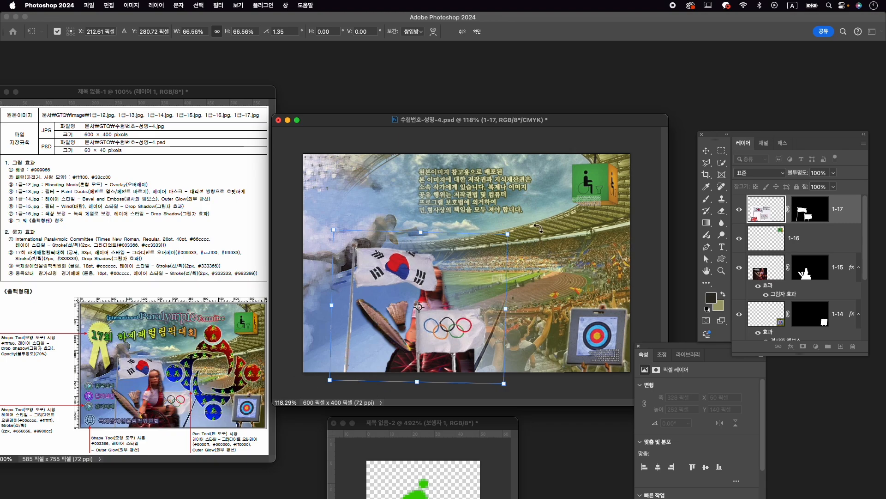
left_click_drag(538, 228, 538, 229)
- Nudge the flags up and right over the athlete to about X 225.40 px, Y 275.16 px
left_click_drag(479, 299, 480, 303)
key("Up")
key("Up")
key("Up")
key("Up")
key("Up")
key("Up")
key("Right")
key("Right")
key("Right")
key("Up")
key("Up")
key("Up")
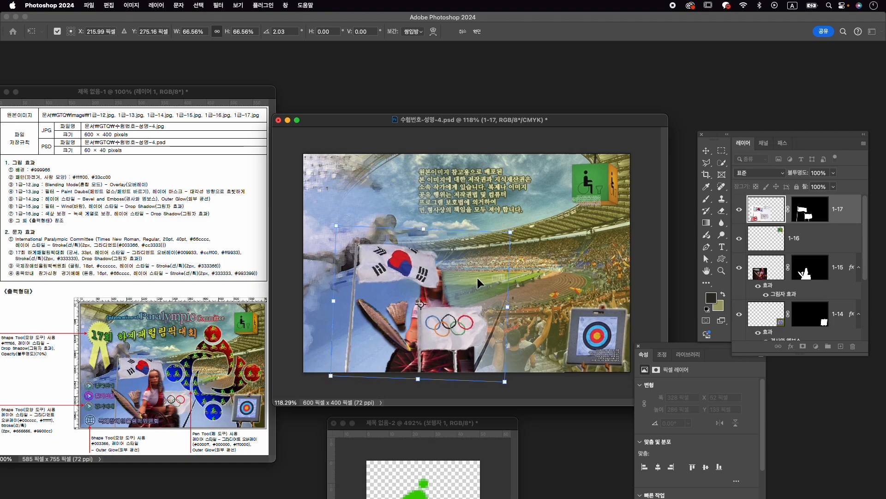
left_click_drag(439, 288, 444, 285)
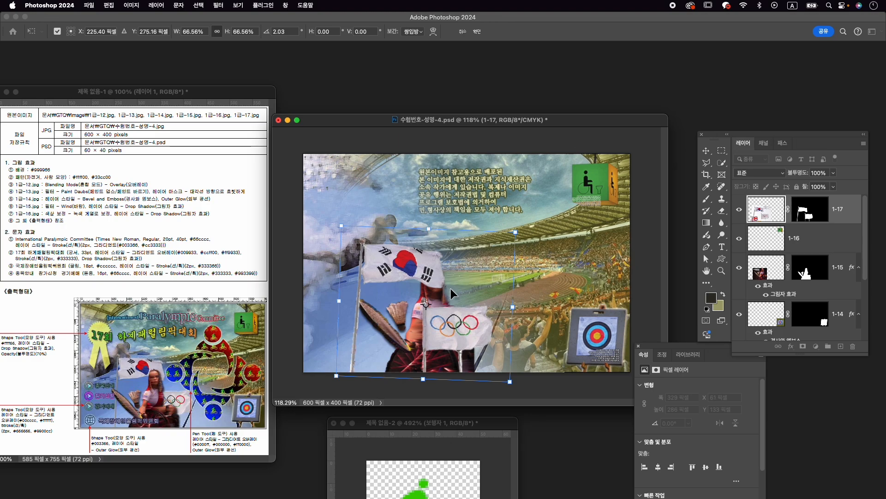
- Scale the flags down to about 65.07%, nudge them to about Y 272.97 px, show the rulers and apply the transform
left_click_drag(510, 381, 507, 378)
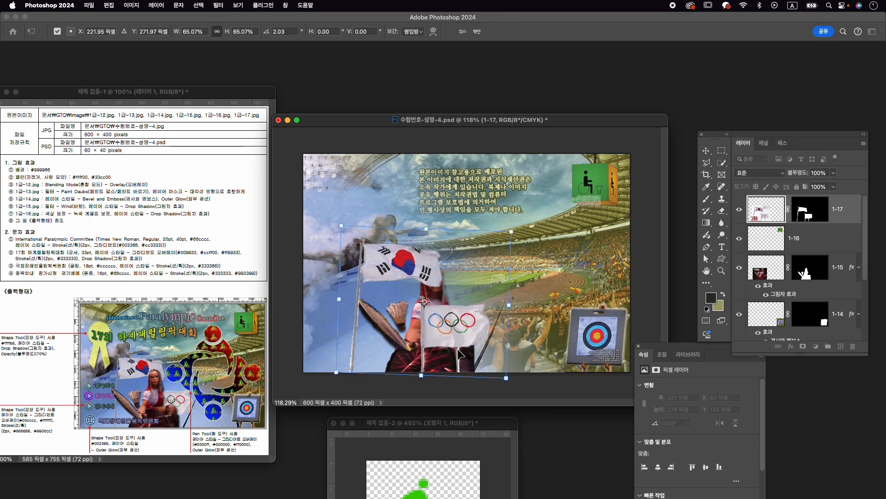
key("Down")
key("Down")
key("Down")
key("Down")
key("Up")
key("Up")
key("Up")
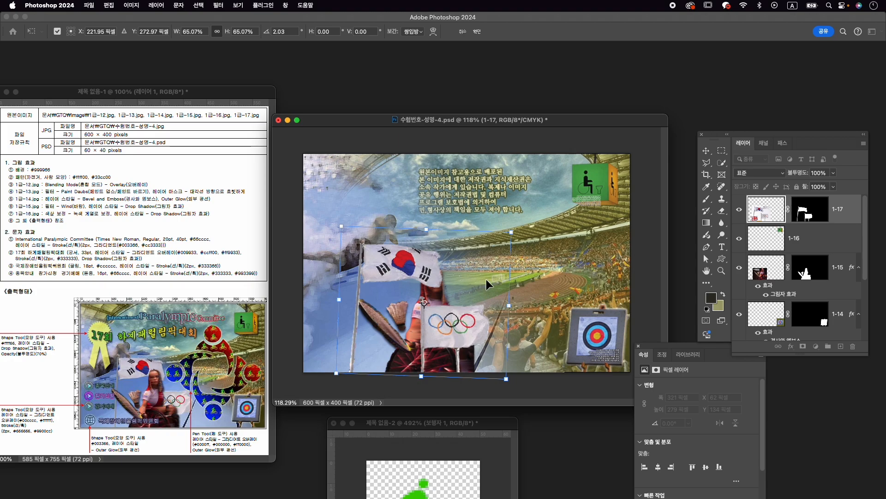
key("super+r")
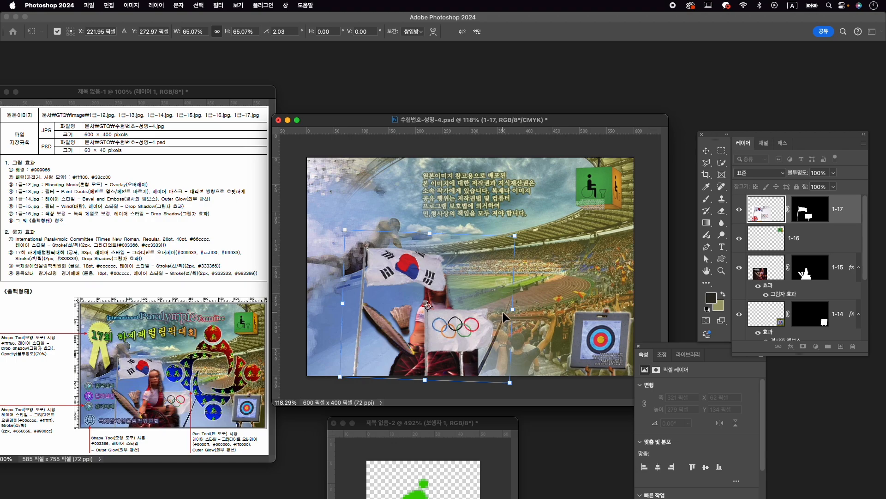
key("Return")
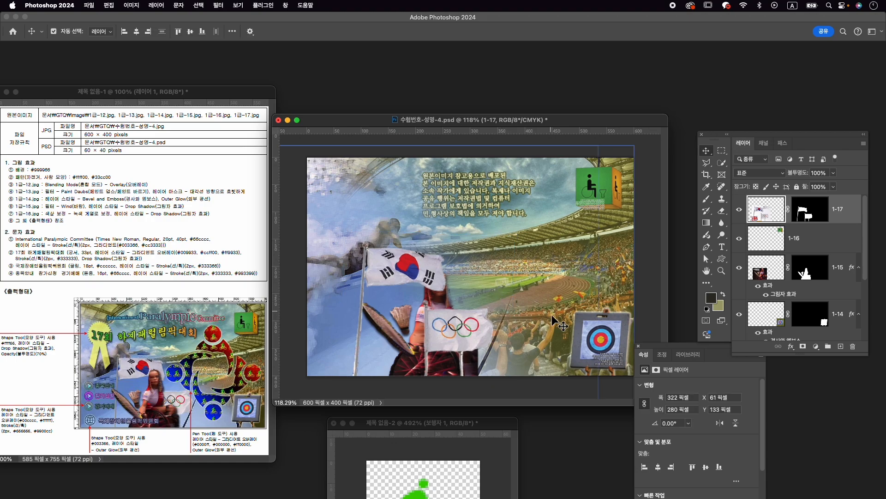
- Bring the athlete's 1-15 layer above the flags' 1-17 layer and nudge the athlete left to about X 190.50 px
left_click_drag(842, 268, 836, 205)
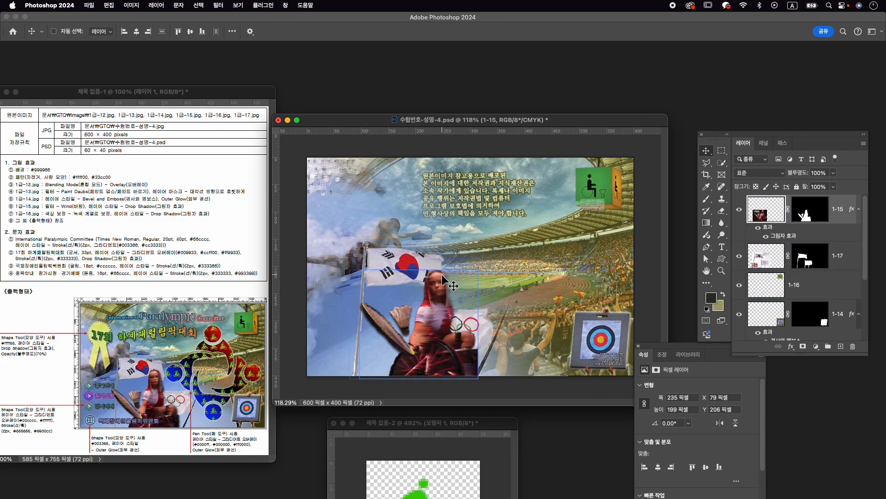
key("super+t")
key("Left")
key("Left")
key("Left")
key("Left")
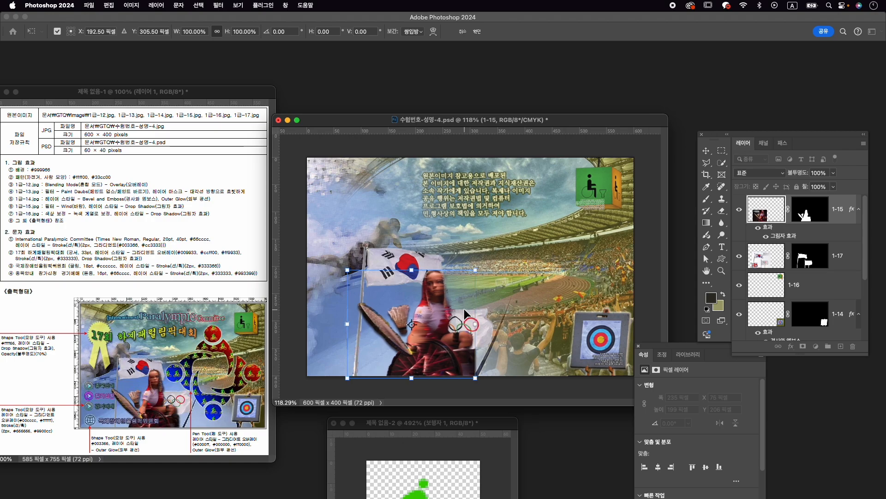
key("Left")
key("Left")
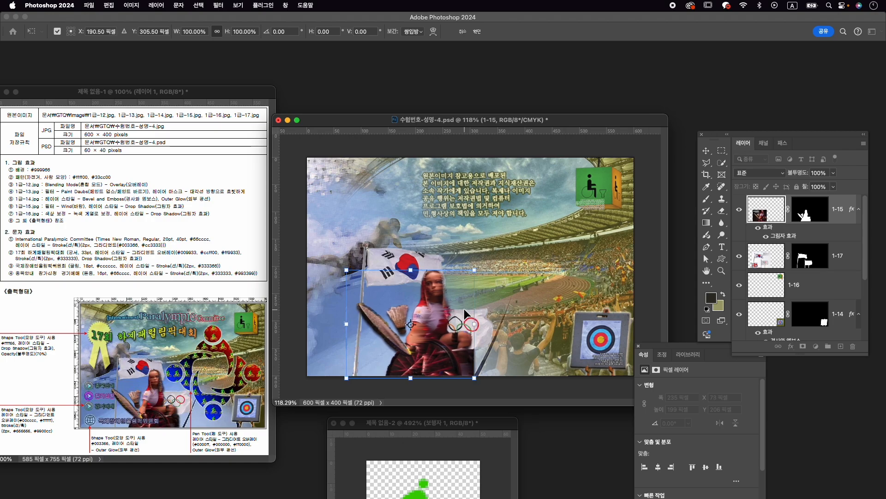
key("Return")
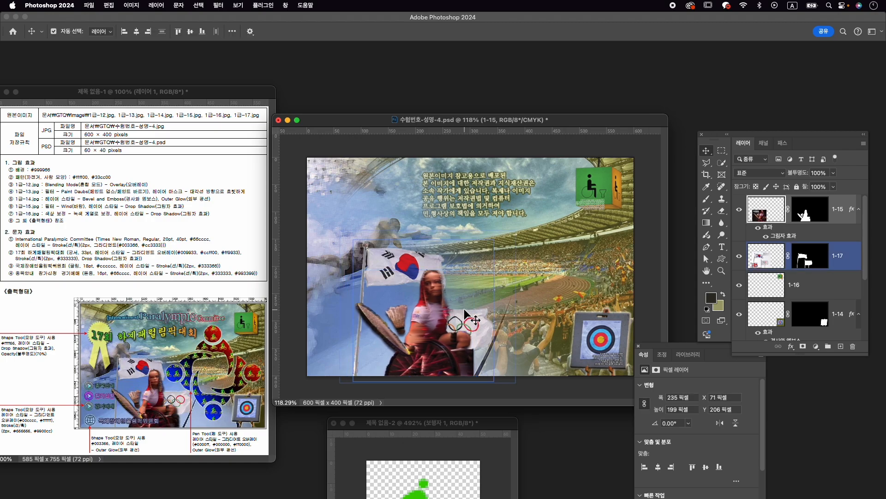
left_click(838, 258)
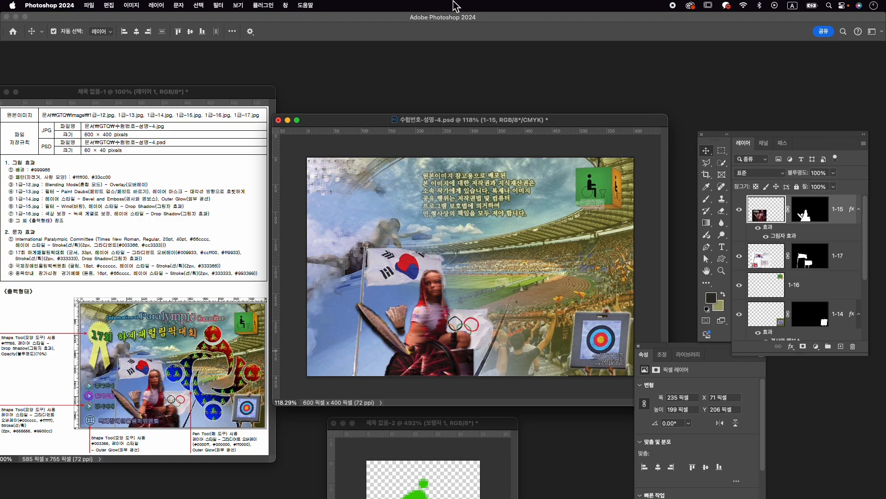
- Show the custom shapes library
left_click(286, 7)
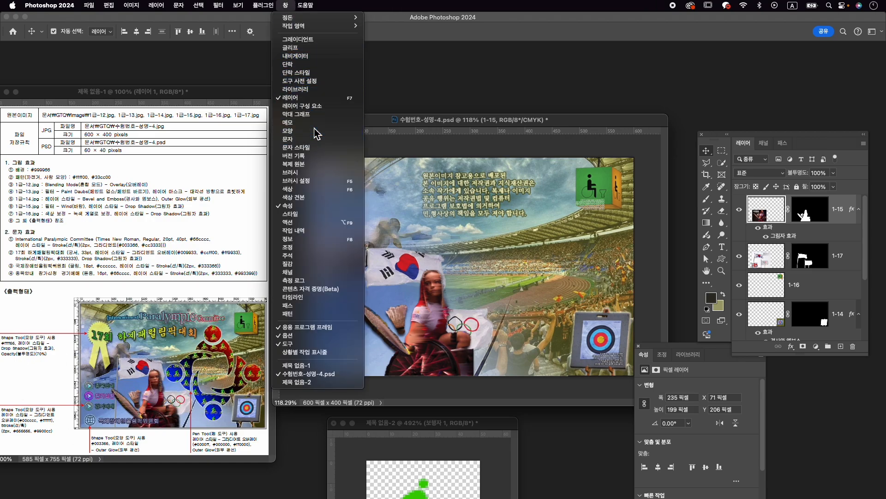
left_click(300, 134)
left_click(677, 68)
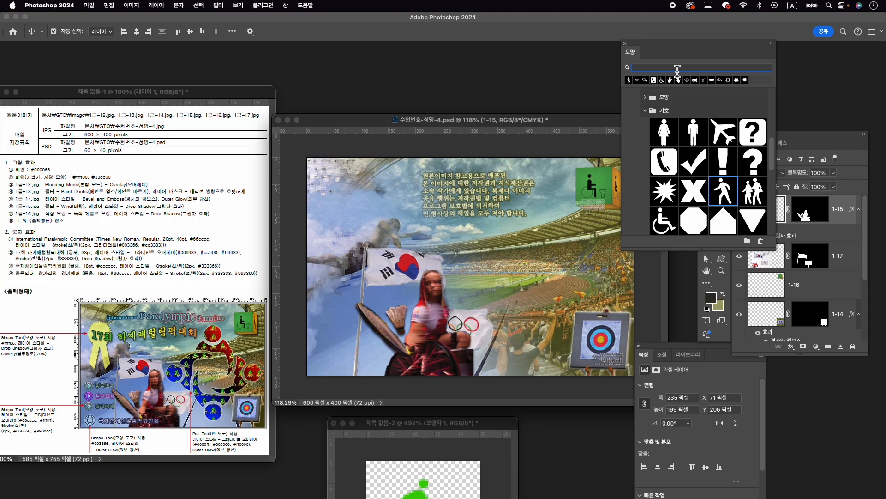
type("wk")
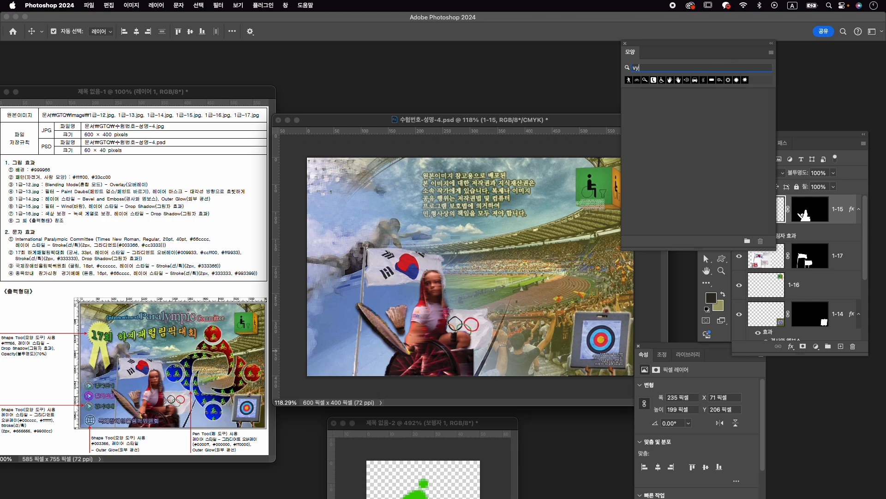
key("BackSpace")
key("BackSpace")
type("표창")
key("BackSpace")
key("BackSpace")
- Draw the award ribbon from the legacy 배너 및 상장 shapes, about 71 × 137 px, above the flags near the canvas's left edge
left_click(627, 95)
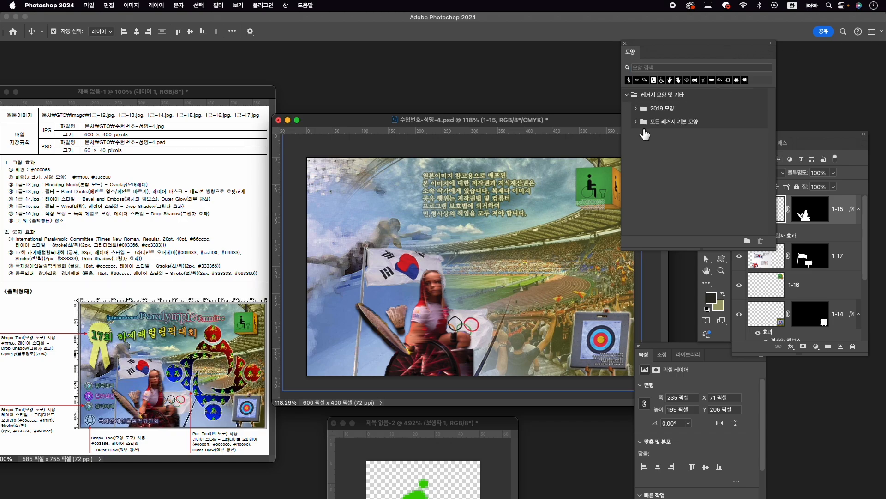
left_click(642, 124)
scroll(649, 131, "down", 3)
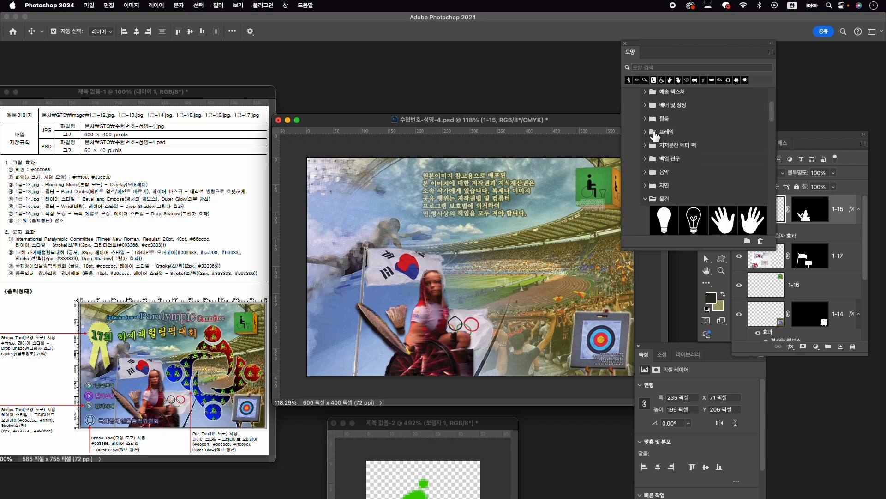
left_click(652, 133)
scroll(701, 160, "down", 1)
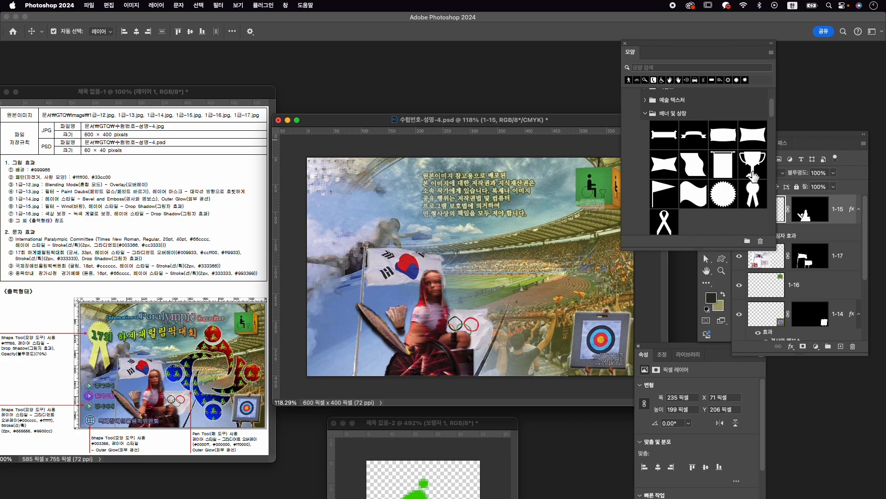
left_click(753, 197)
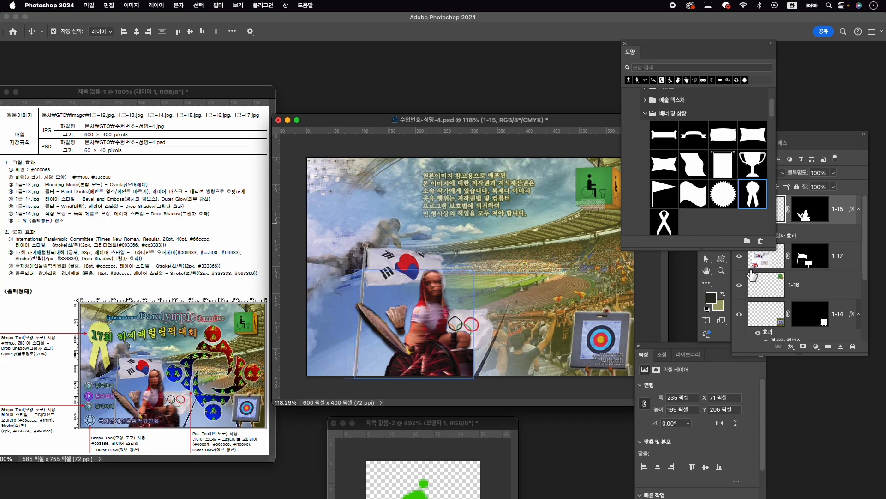
left_click(721, 261)
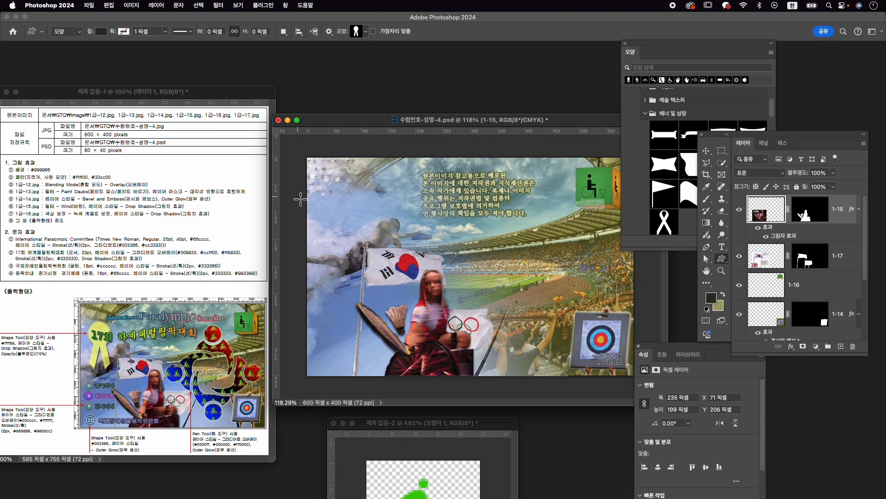
left_click_drag(324, 199, 365, 268)
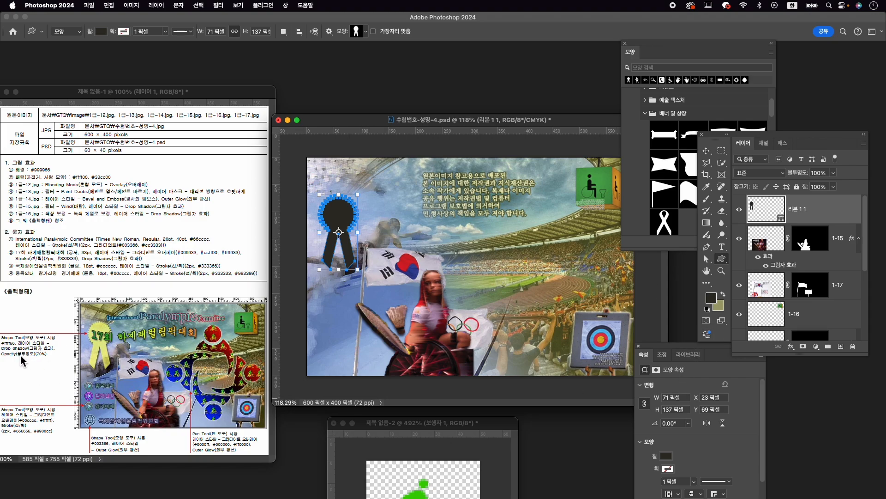
- Set the award ribbon's fill color to #ffff66
left_click(665, 458)
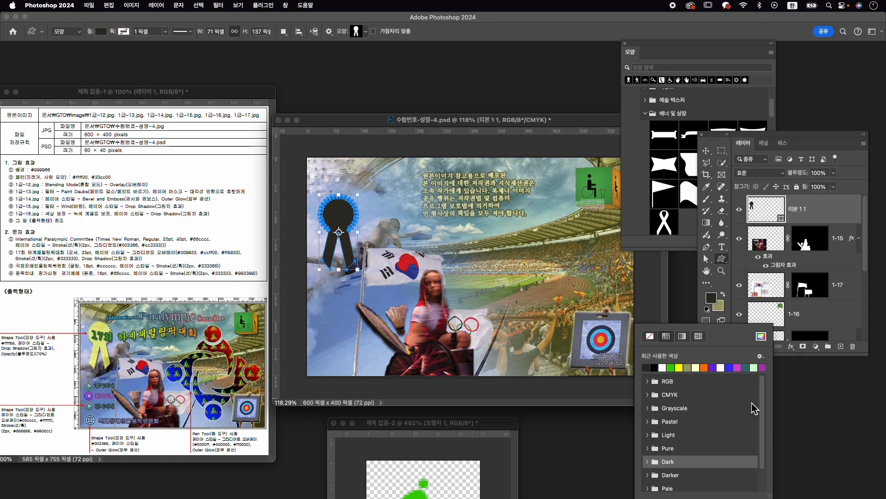
left_click(761, 336)
type("ff00")
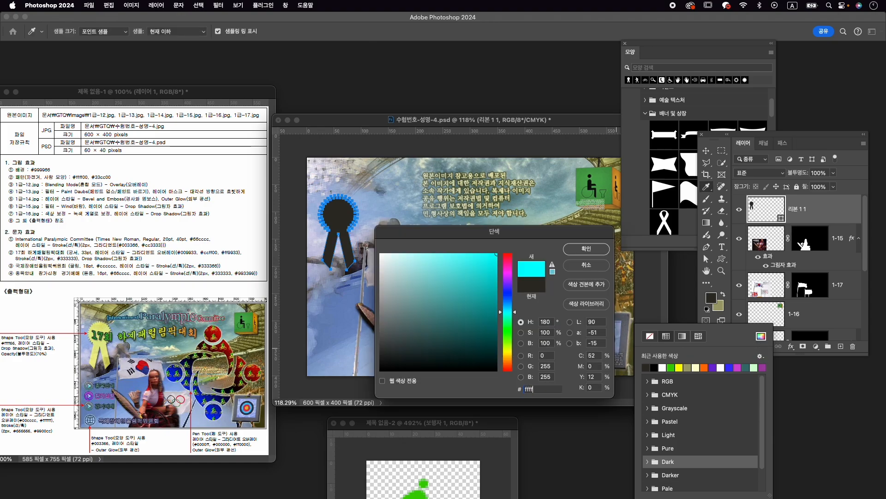
key("Return")
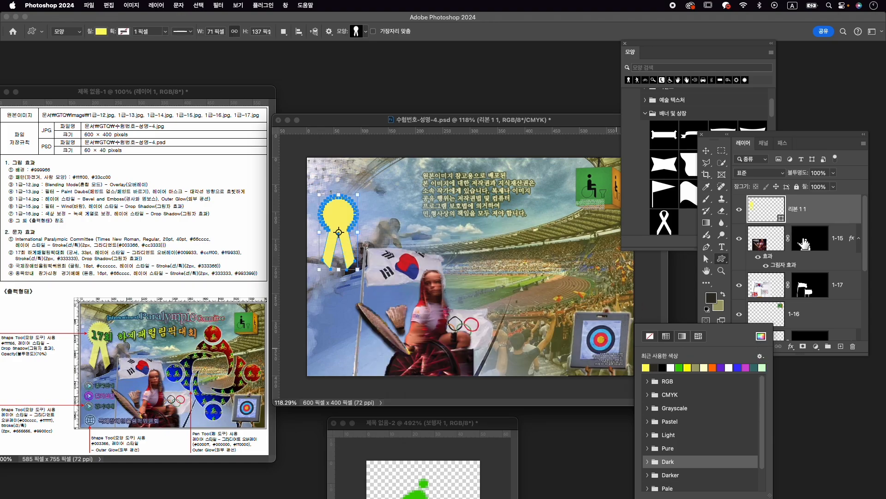
- Add a Drop Shadow style to the award ribbon and set its layer opacity to 70%
left_click(791, 346)
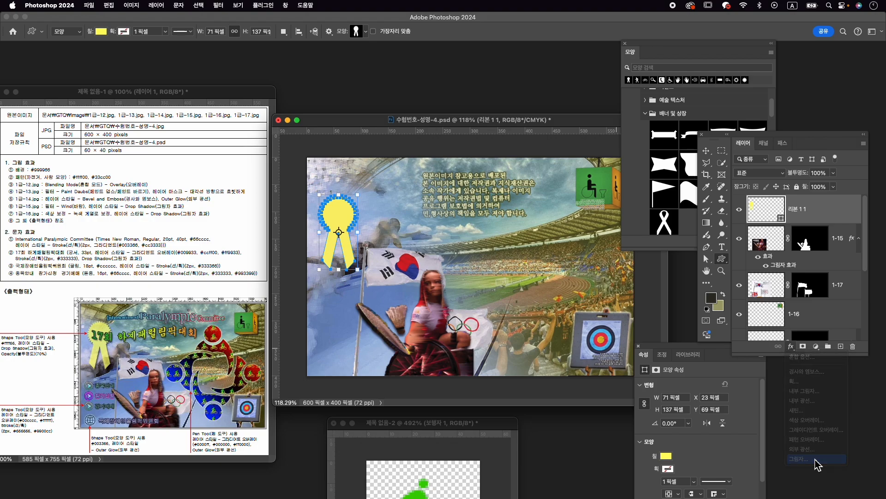
left_click(808, 459)
left_click(843, 270)
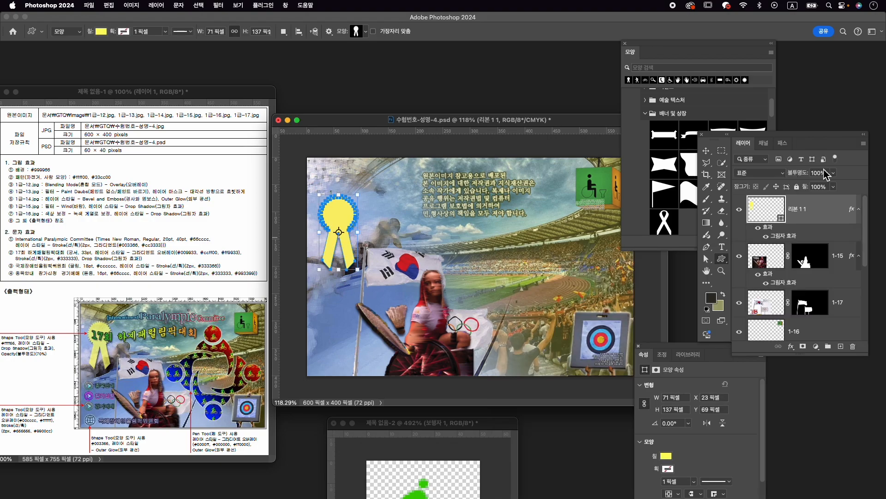
type("70")
key("Return")
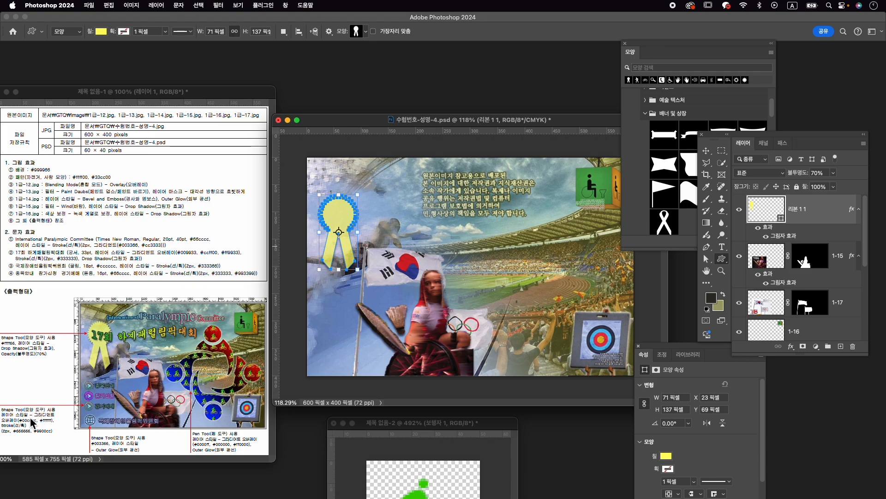
- Draw the circled right-arrow from the legacy 웹 shapes, about 33 × 33 px, below the ribbon near the canvas's left edge
left_click(646, 114)
scroll(688, 201, "down", 15)
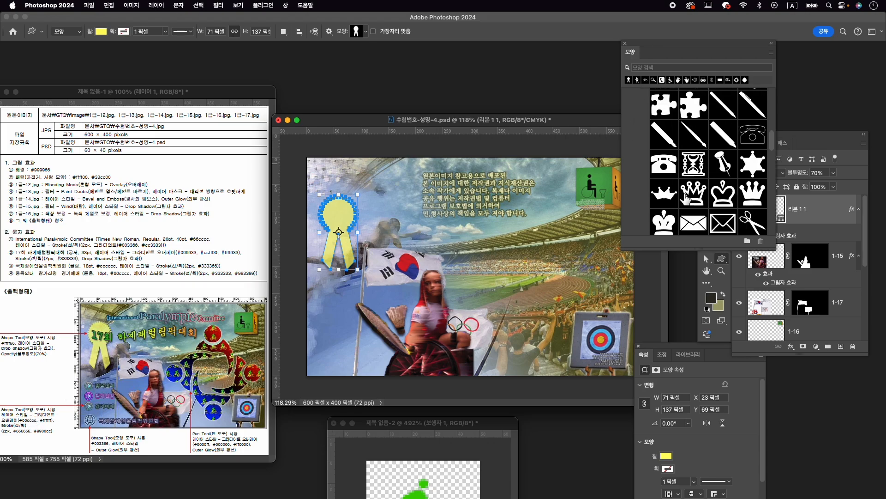
scroll(686, 197, "down", 5)
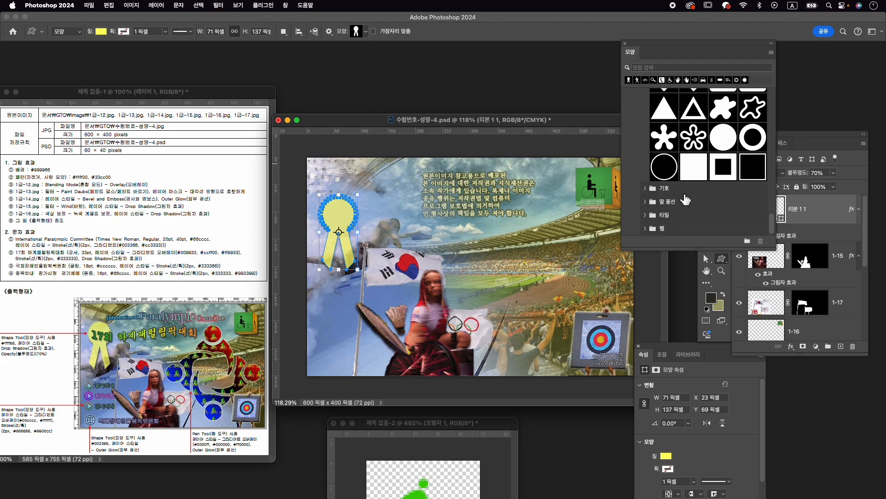
left_click(647, 189)
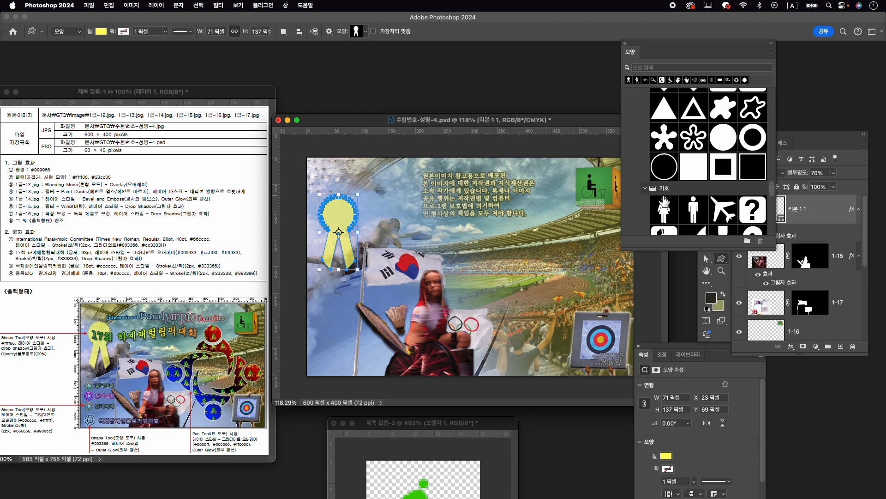
scroll(664, 199, "down", 5)
scroll(664, 200, "down", 6)
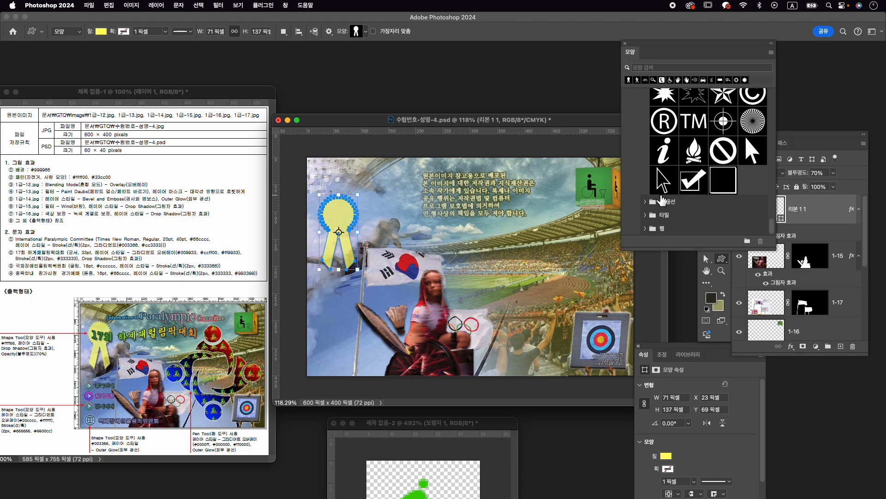
left_click(650, 234)
scroll(692, 228, "down", 5)
scroll(705, 222, "up", 1)
scroll(705, 223, "up", 1)
left_click(753, 138)
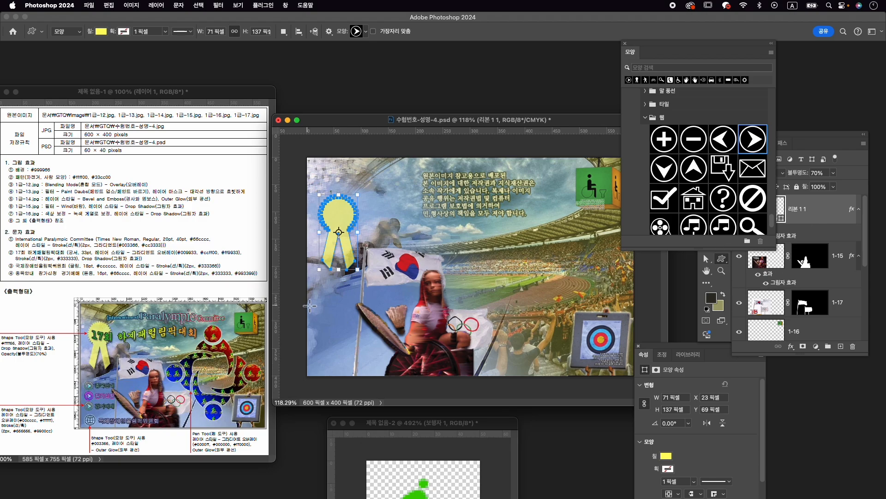
left_click_drag(316, 305, 332, 320)
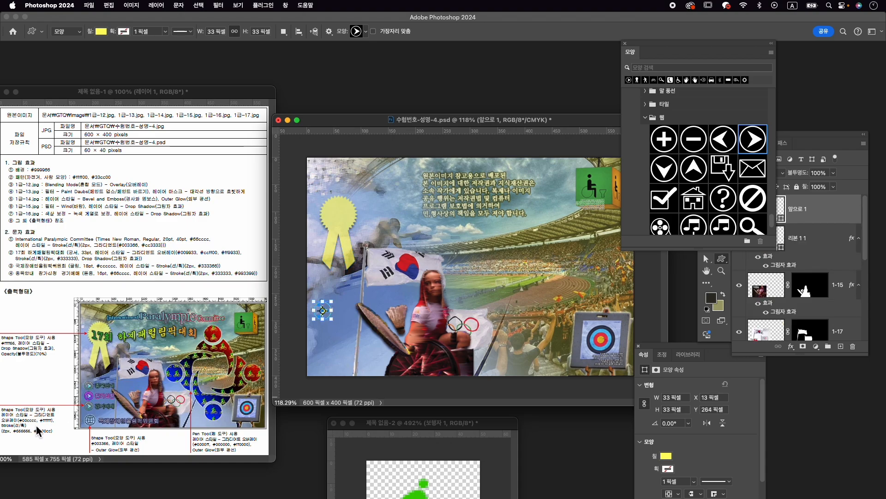
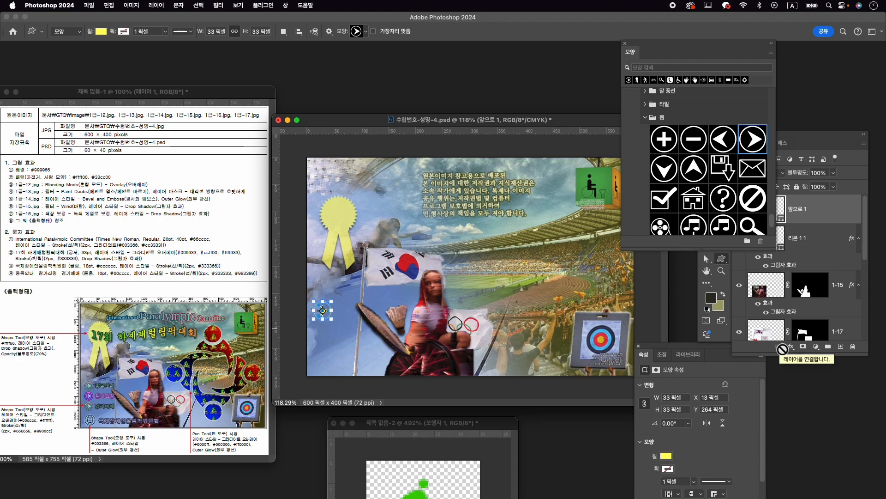
- Add a Gradient Overlay to the arrow shape layer and set the gradient's starting colour to #00cccc
left_click(795, 351)
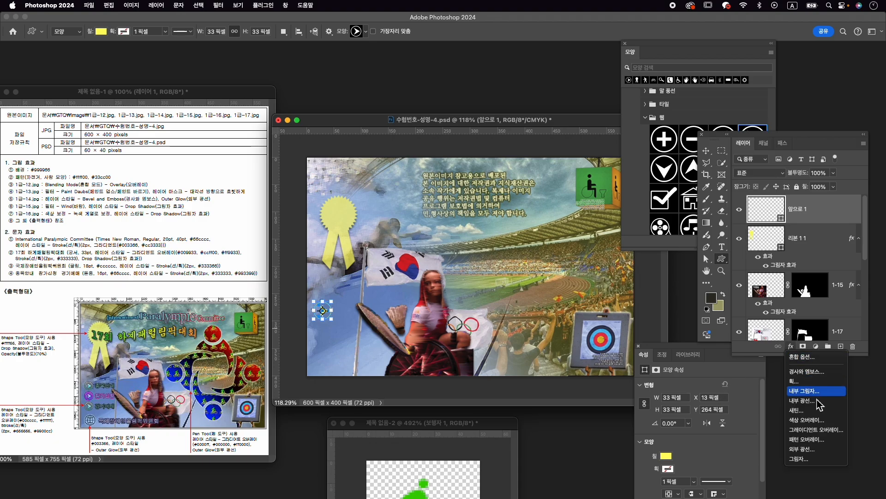
left_click(804, 433)
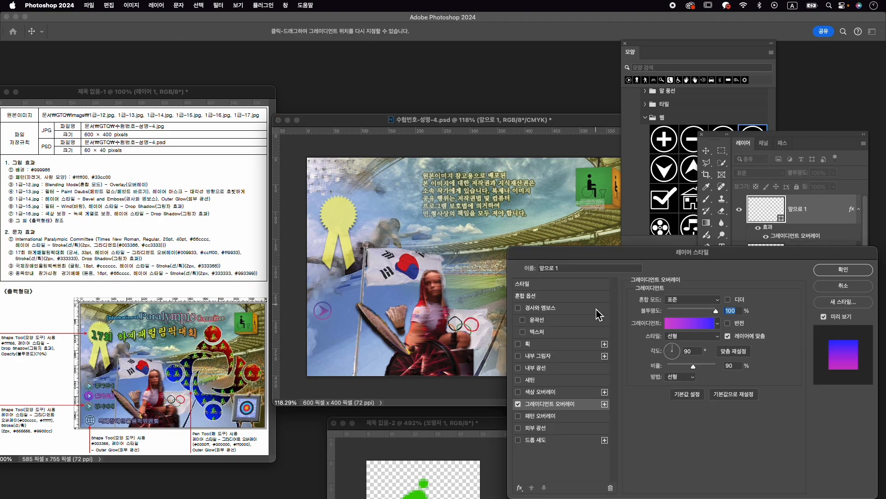
left_click(691, 323)
double_click(284, 275)
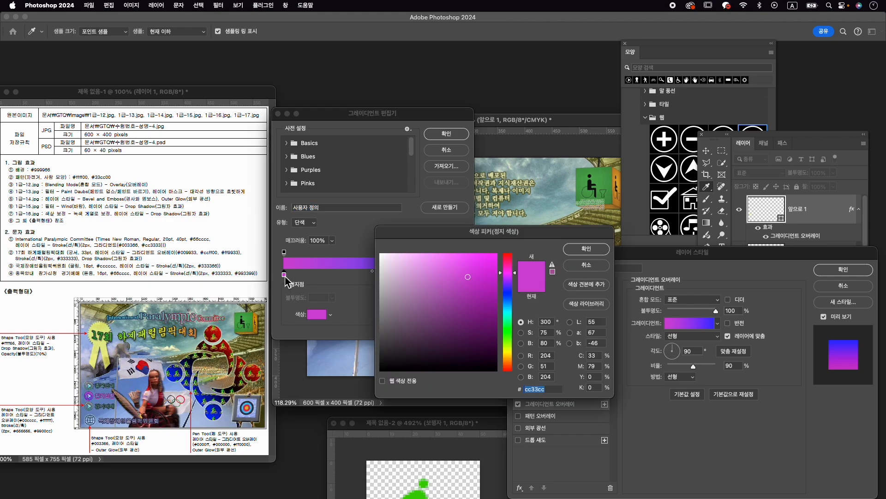
type("00cccc")
key("Return")
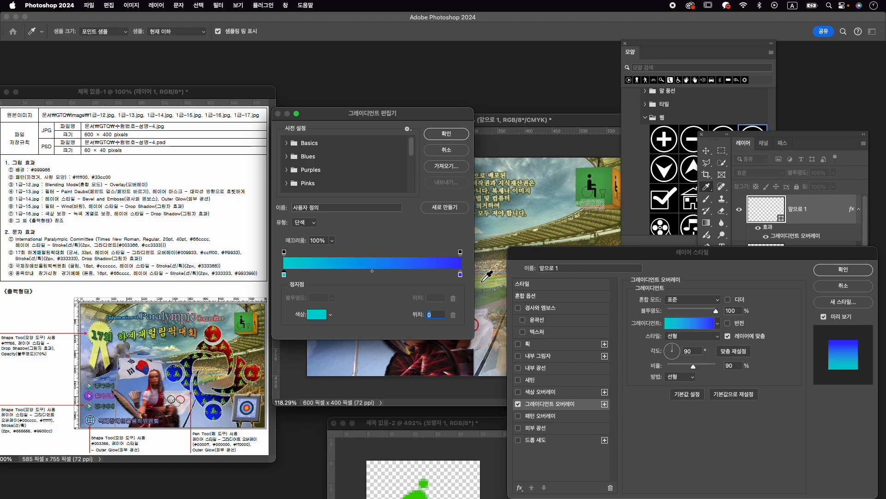
- Set the end colour of the arrow's gradient overlay to white and accept the gradient
left_click(461, 275)
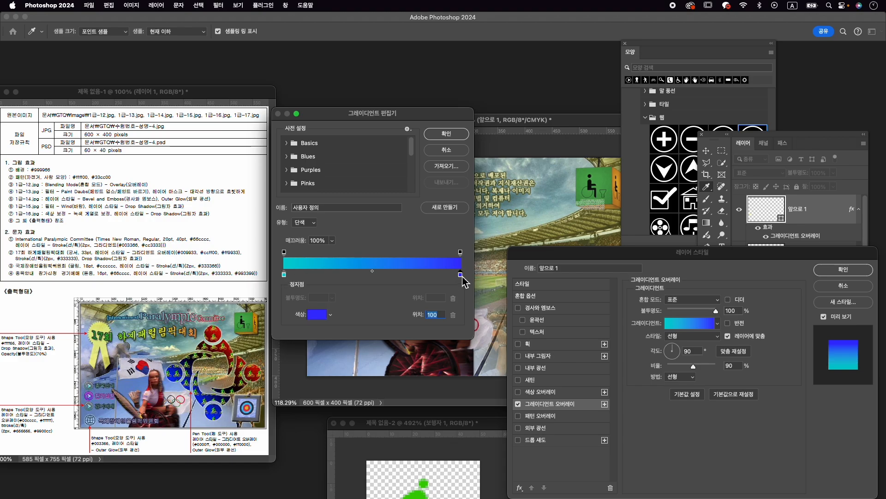
double_click(461, 275)
left_click_drag(462, 276, 323, 220)
left_click(566, 250)
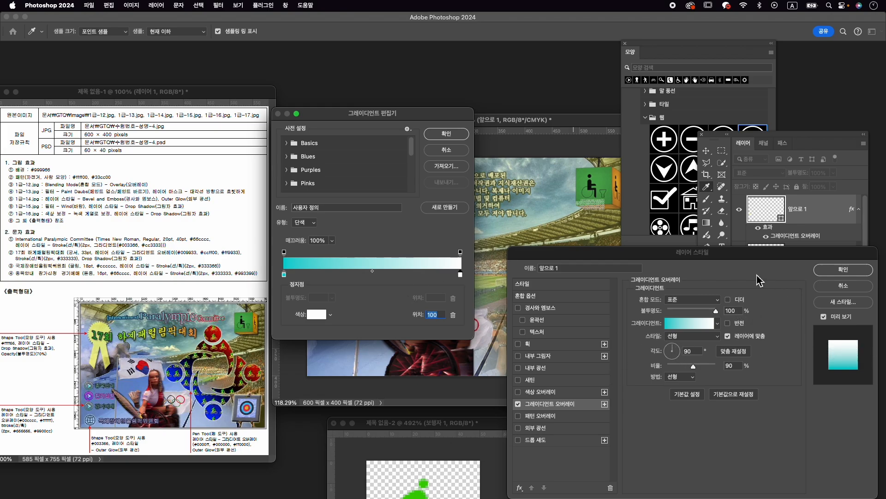
key("Return")
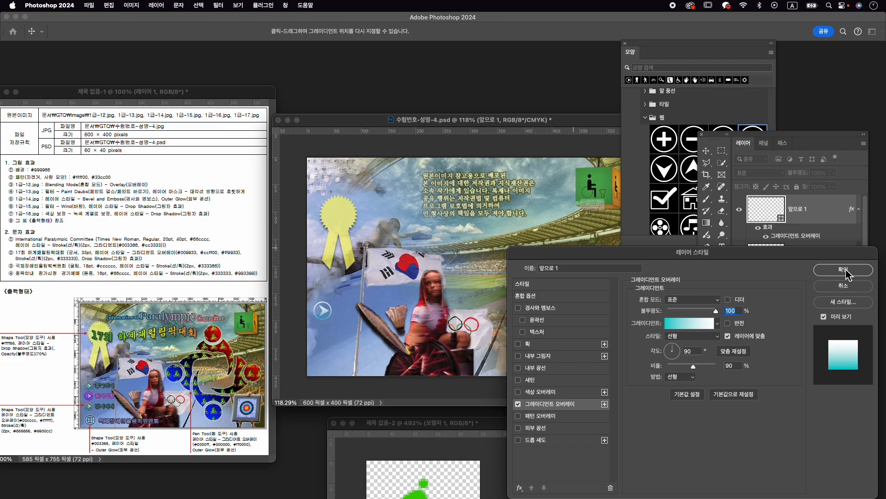
- Add a 2 px outside stroke in #666666 to the arrow shape and apply the layer style
left_click(548, 346)
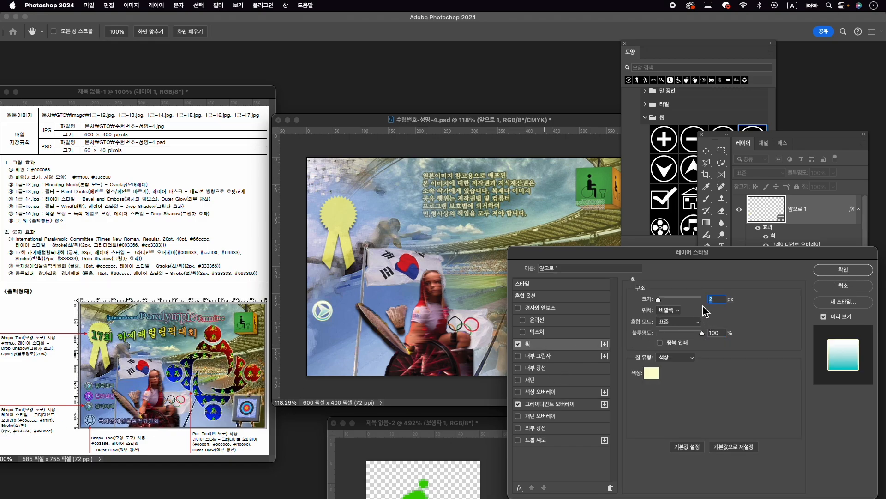
left_click(651, 373)
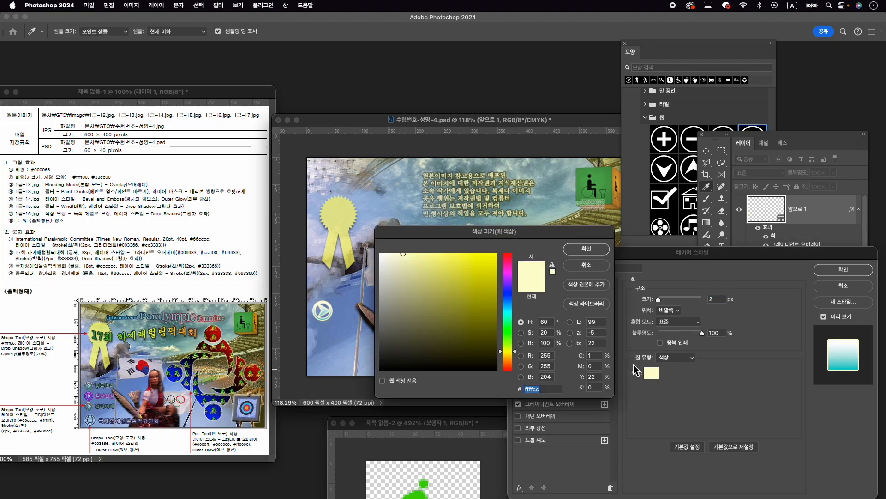
type("666666")
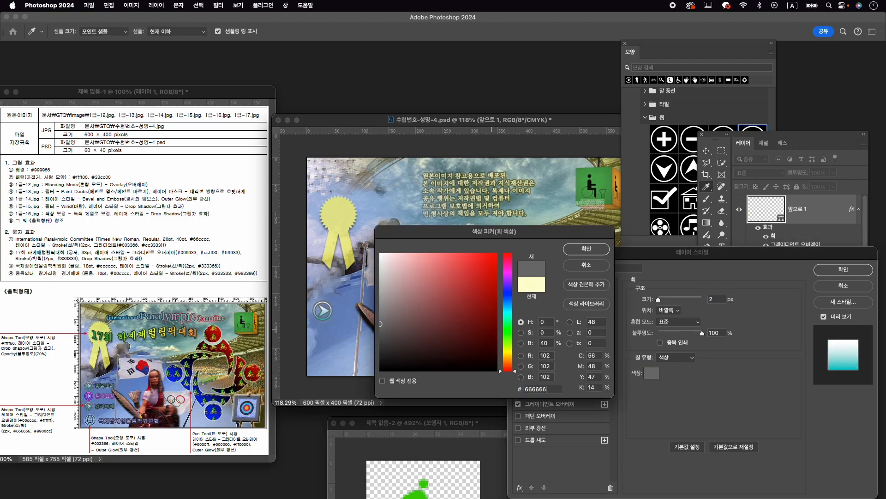
key("Return")
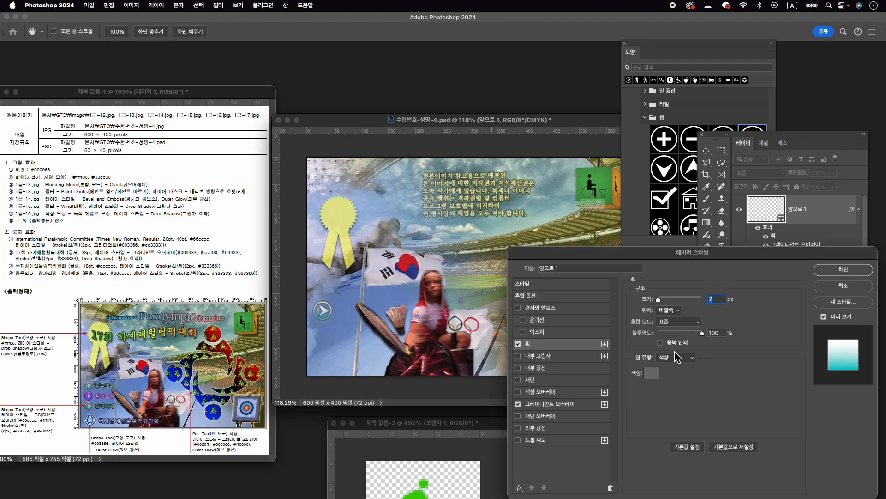
left_click(861, 273)
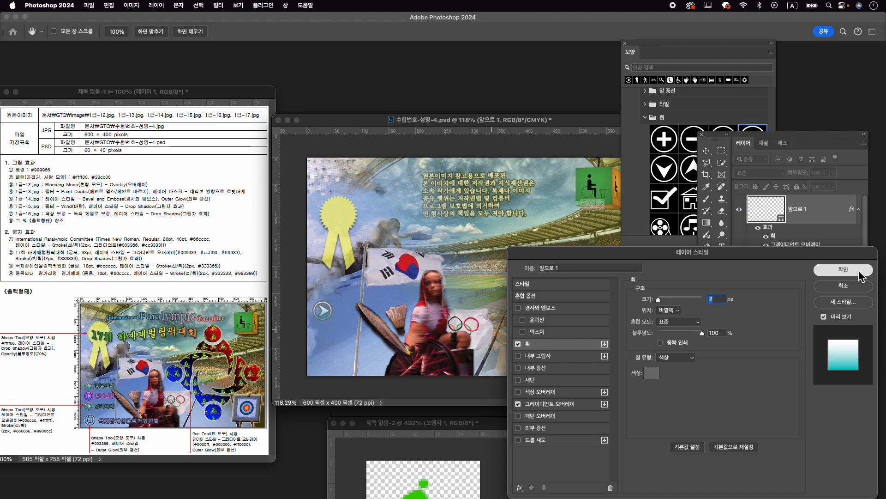
- Scale the arrow shape to about 90% and move it slightly up under the ribbon
key("super+t")
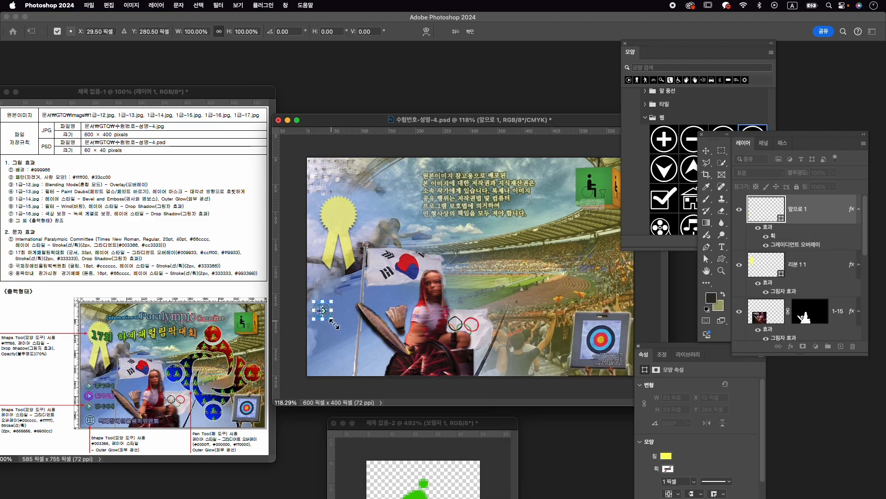
left_click_drag(332, 324, 323, 311)
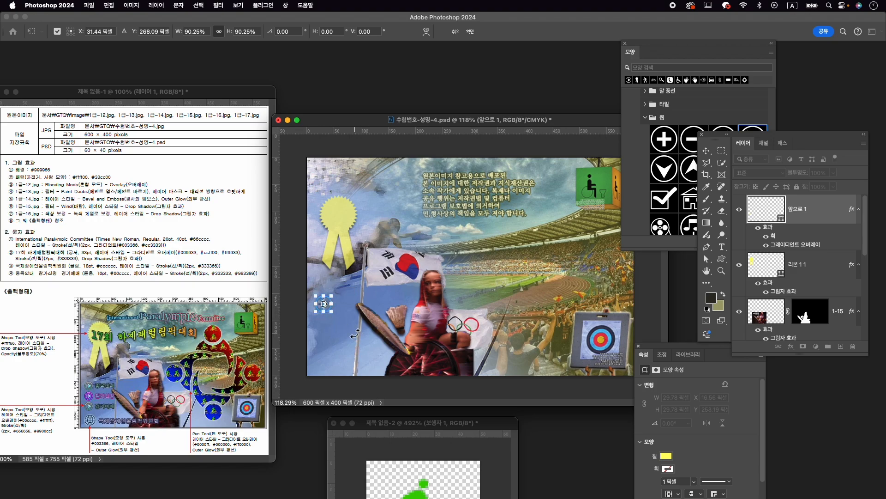
key("Return")
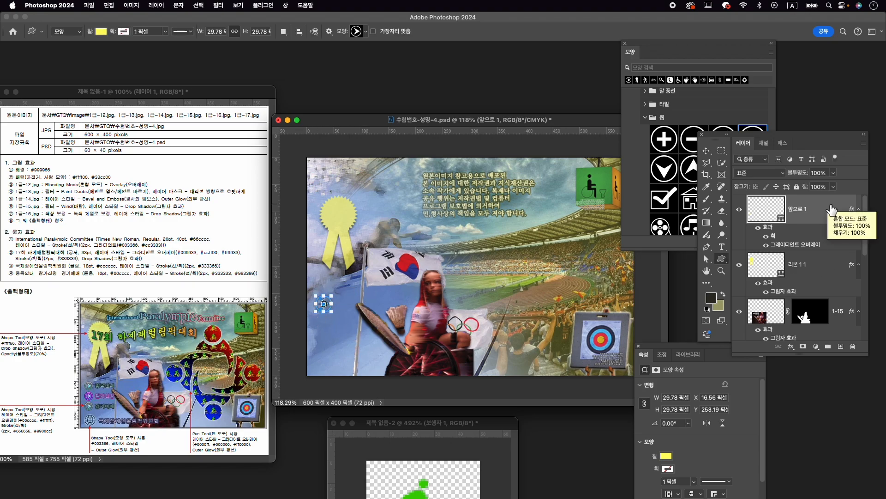
- Duplicate the arrow layer twice and move the topmost copy straight down below the original
key("super+j")
key("super+j")
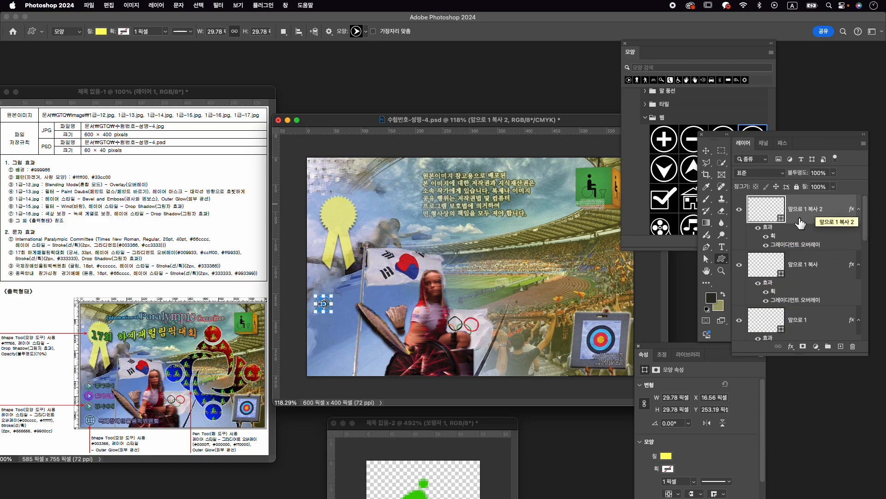
key("super+t")
left_click_drag(319, 309, 319, 345)
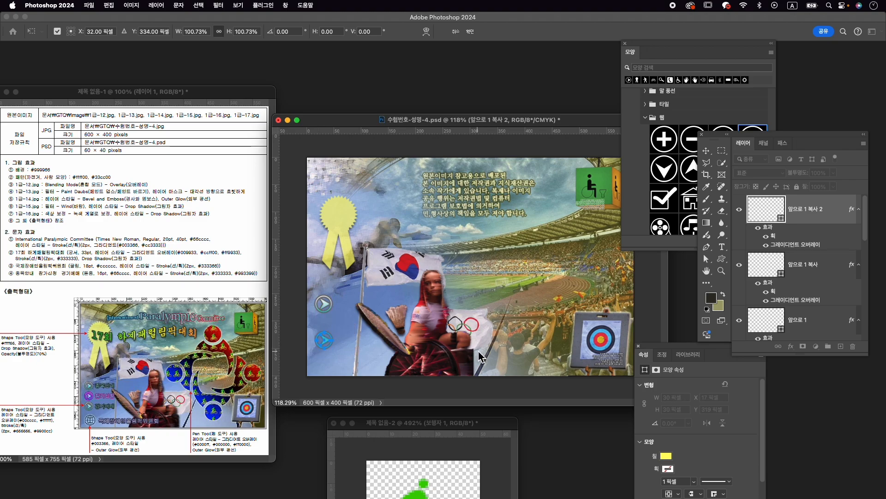
key("Return")
- Select all three arrow layers and distribute them vertically with even spacing
left_click(823, 319, "shift")
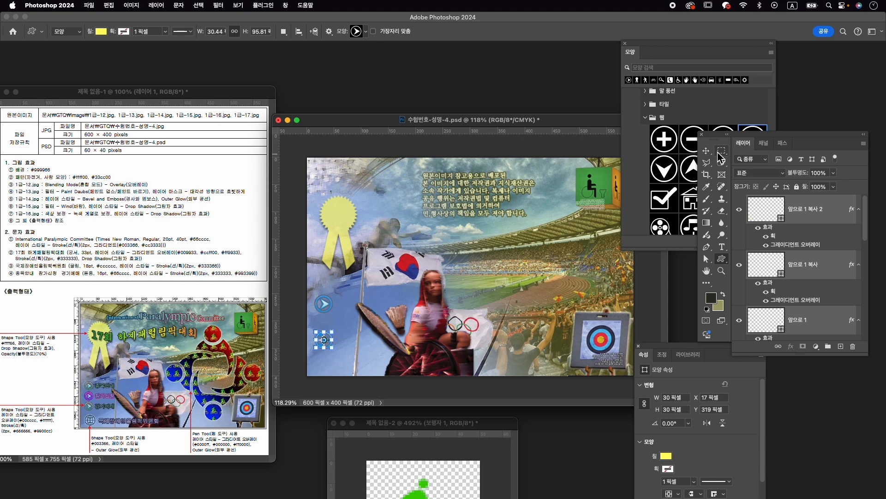
key("v")
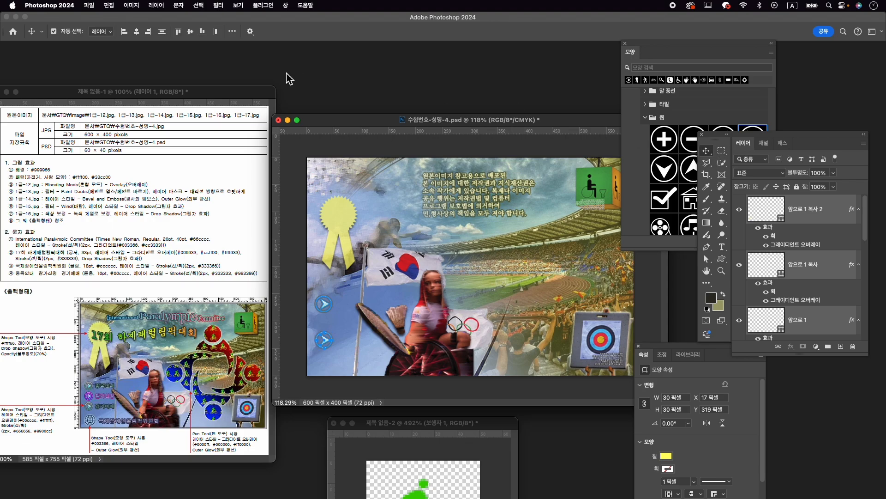
left_click(233, 32)
left_click(262, 123)
left_click(239, 110)
left_click(204, 90)
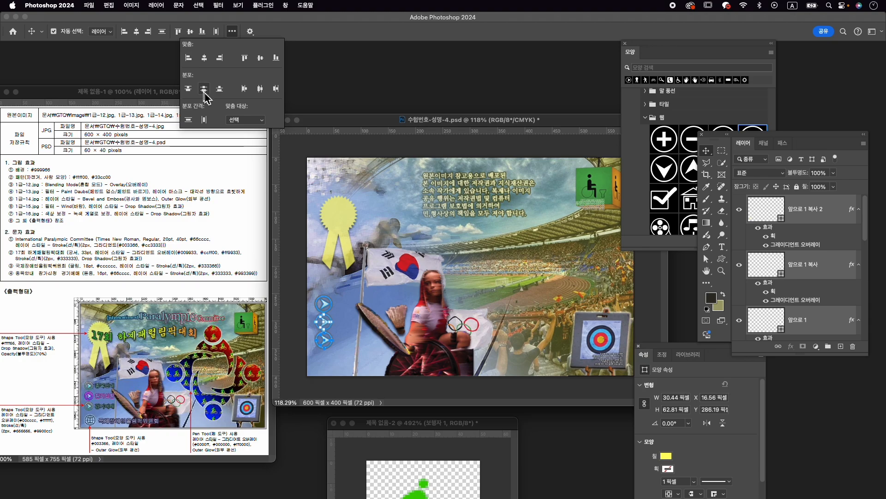
- Nudge the upper and middle arrows slightly upward to adjust the spacing of the column
left_click(805, 319)
left_click(826, 247)
key("Up")
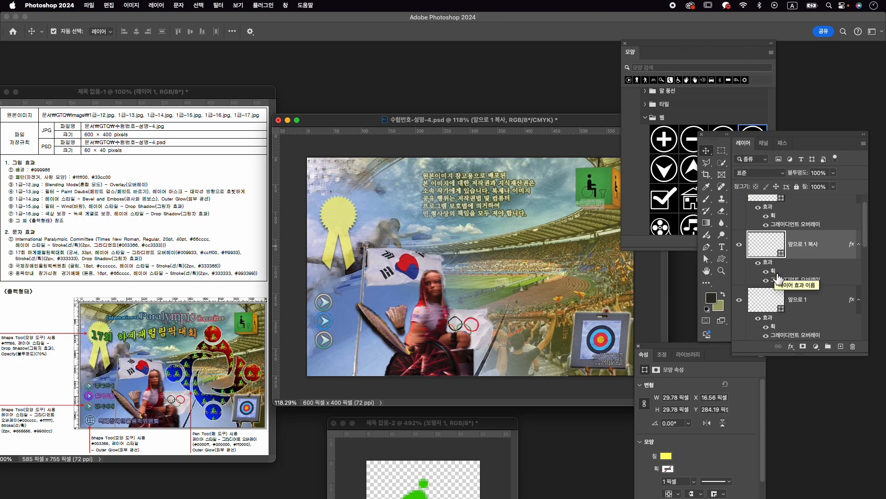
- Change the stroke colour of the middle arrow to #9900cc and apply the layer style
double_click(777, 278)
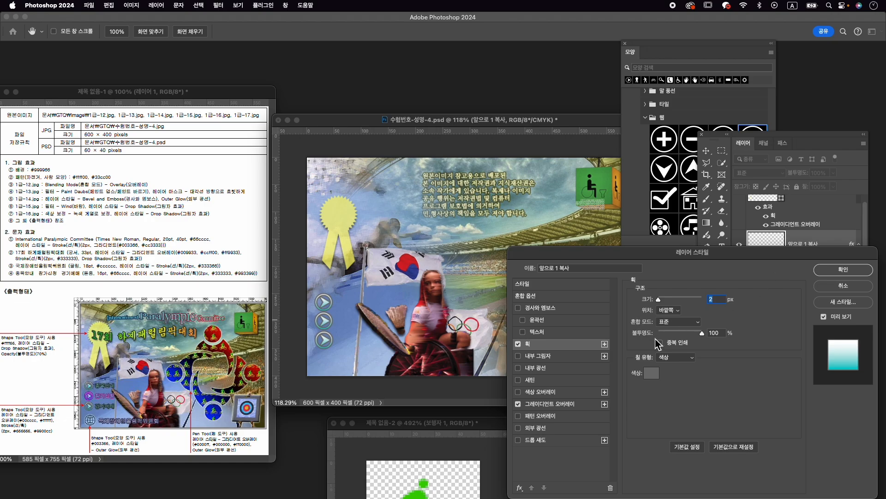
left_click(651, 374)
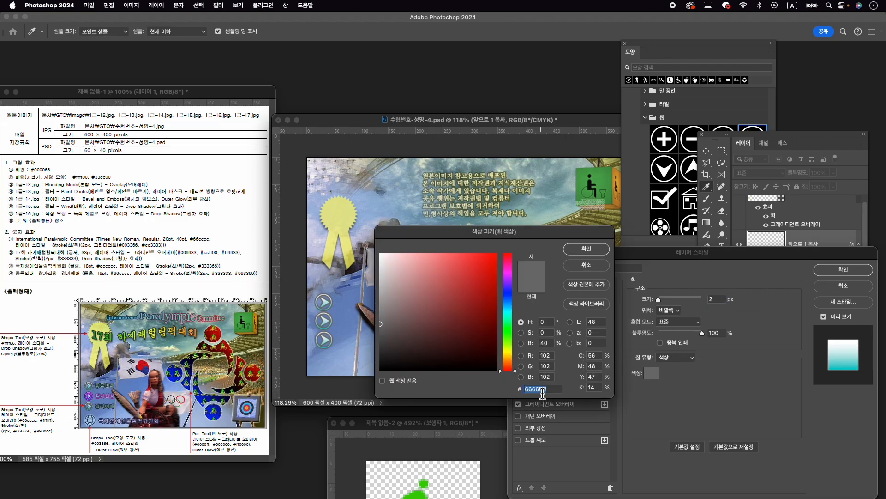
type("9900cc")
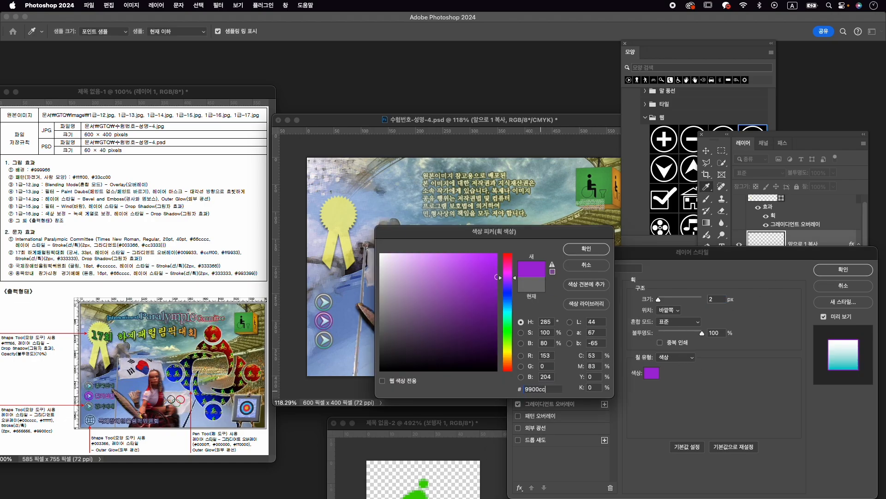
key("Return")
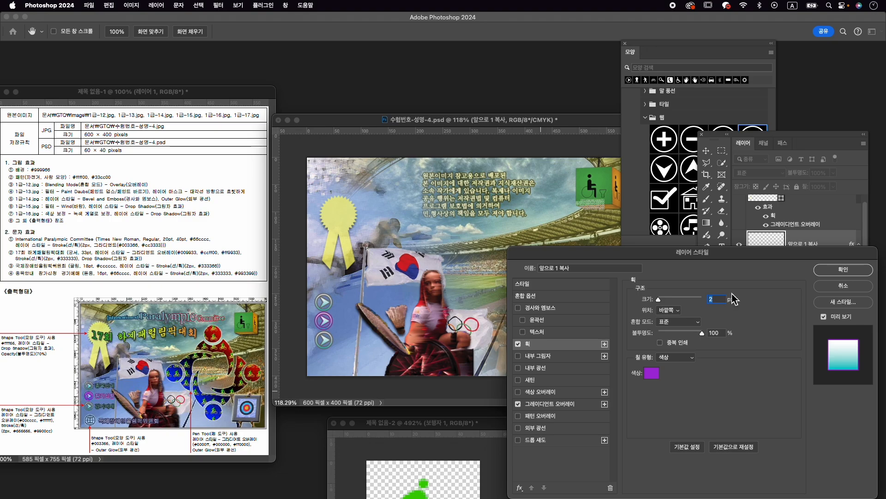
key("Return")
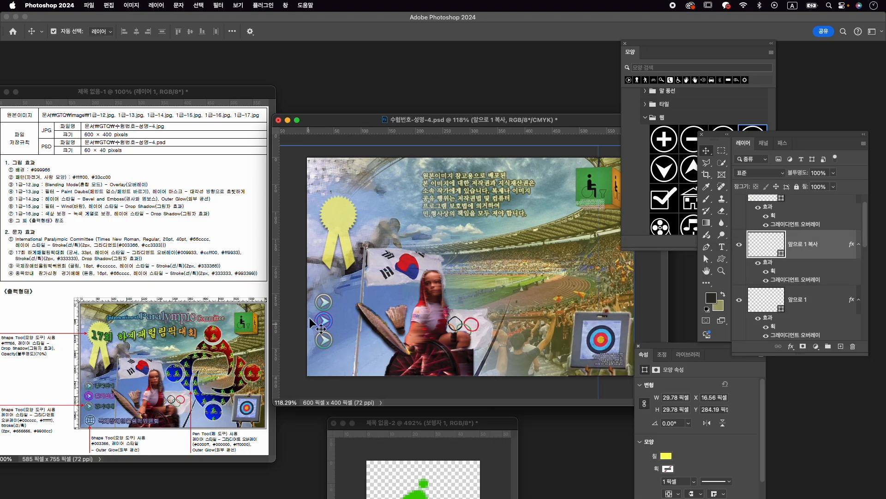
- Select all three arrow layers and scale them down together so each arrow is about 28 px wide
left_click(823, 301)
left_click(823, 300)
scroll(823, 272, "up", 2)
left_click(822, 216, "shift")
key("super+t")
left_click_drag(332, 347, 330, 348)
key("Return")
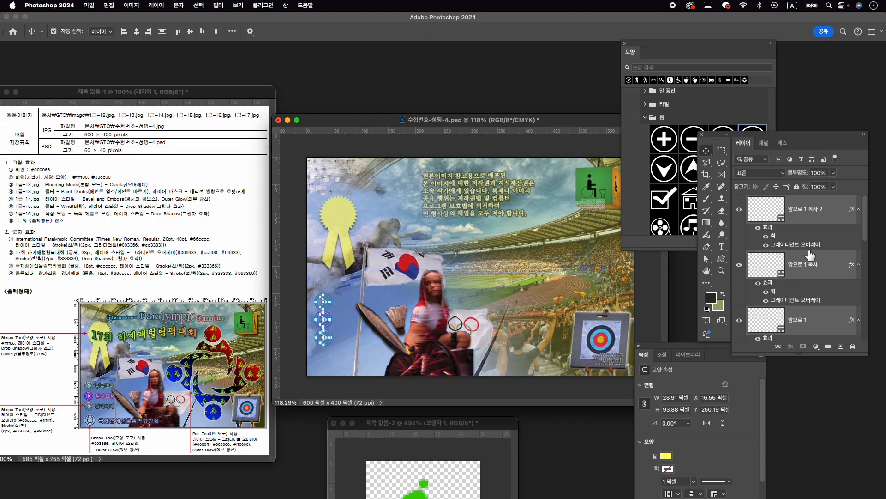
- Select the lowest arrow's layer and nudge the arrow down 3 px
left_click(819, 315)
left_click(807, 238)
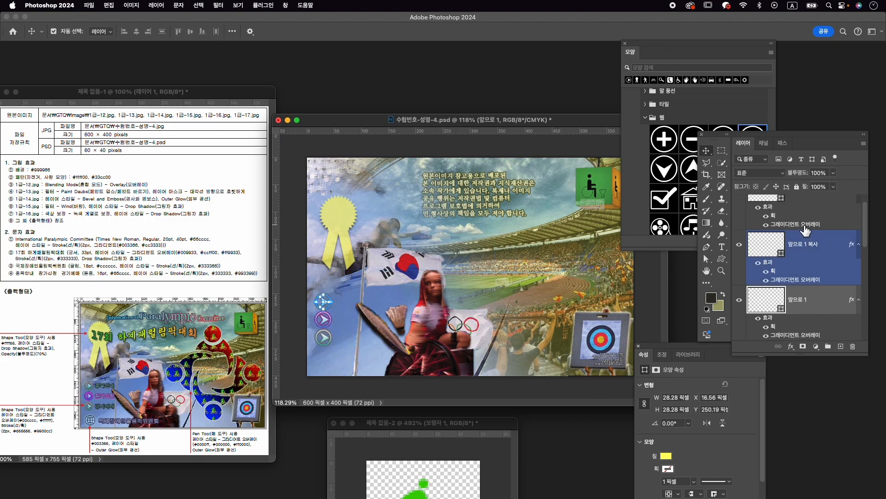
left_click(807, 208)
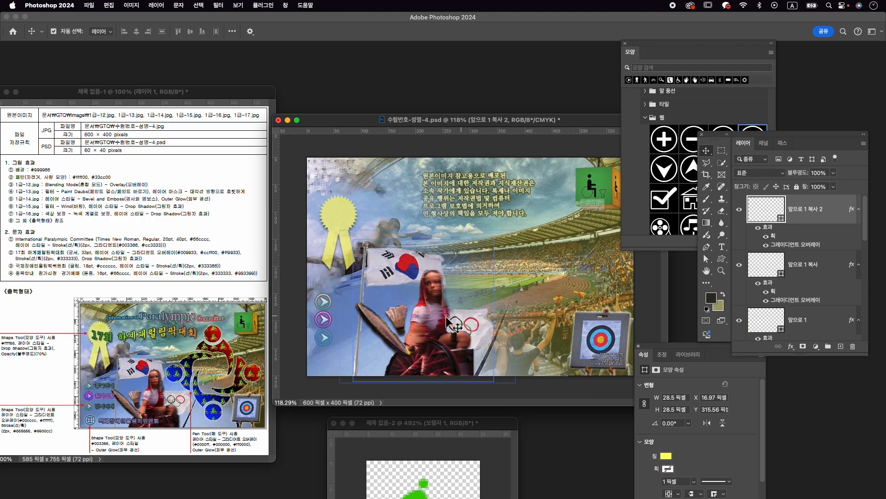
key("super+t")
key("Down")
key("Down")
key("Down")
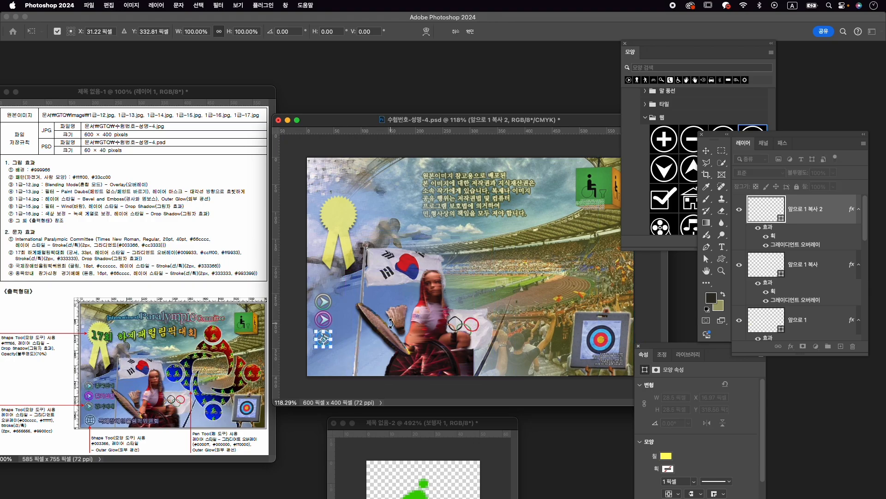
key("Return")
- Nudge the middle arrow down 2 px and deselect all layers
left_click(819, 274)
key("super+t")
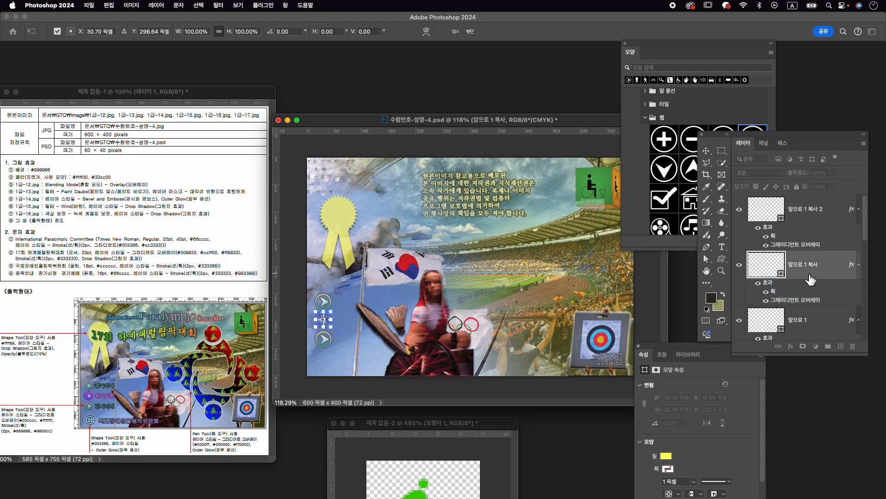
key("Return")
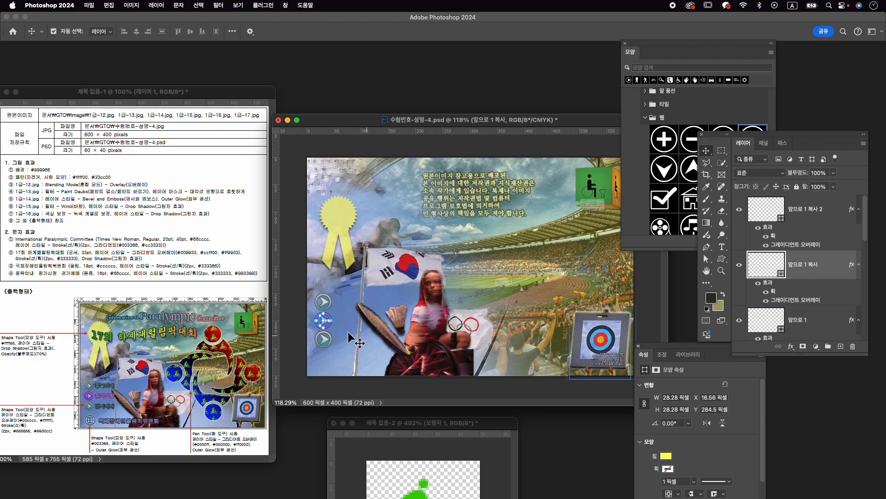
left_click(307, 344)
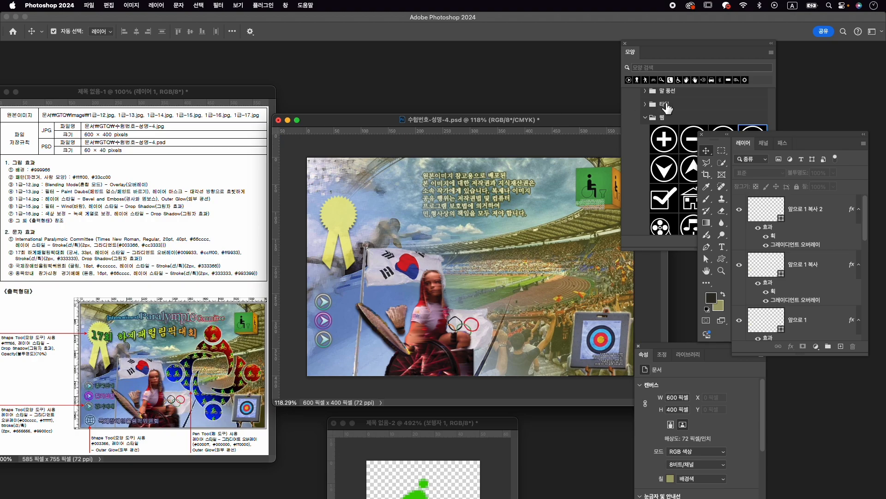
- Choose the globe grid shape from the web group of the custom shapes
left_click(658, 163)
scroll(663, 162, "down", 3)
left_click(724, 220)
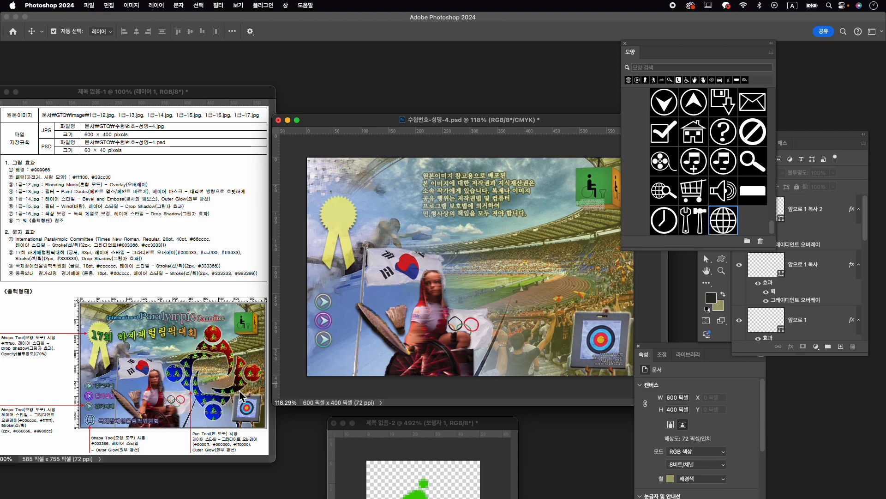
scroll(750, 189, "up", 8)
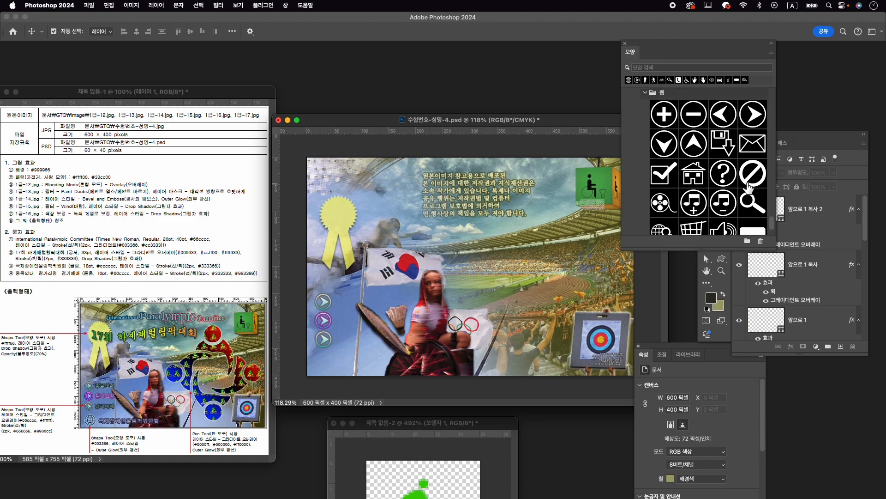
- Choose the globe grid shape from the symbols group and draw a globe about 35 px wide below the lowest arrow
scroll(750, 189, "down", 3)
scroll(750, 190, "up", 5)
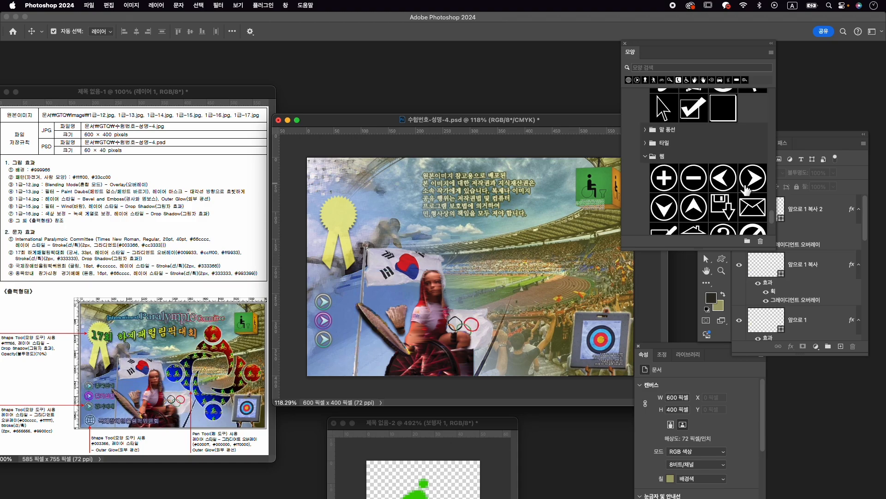
scroll(669, 166, "down", 10)
left_click(722, 142)
scroll(722, 141, "up", 10)
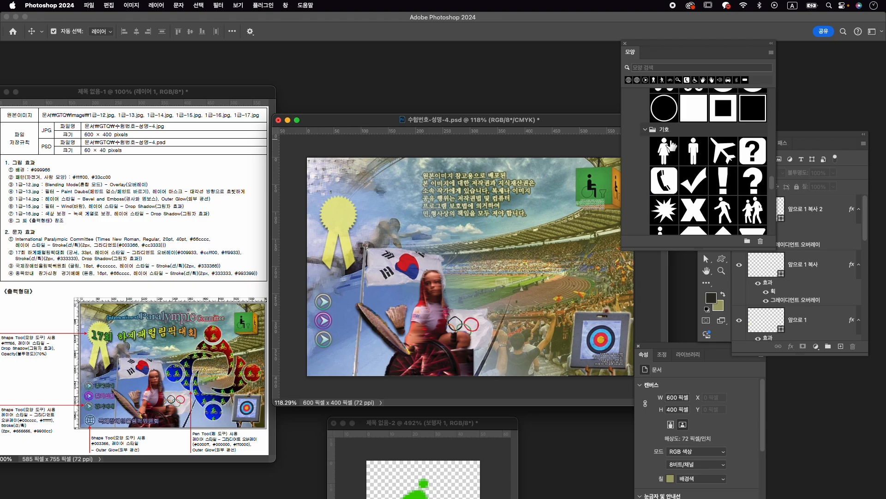
scroll(718, 204, "down", 10)
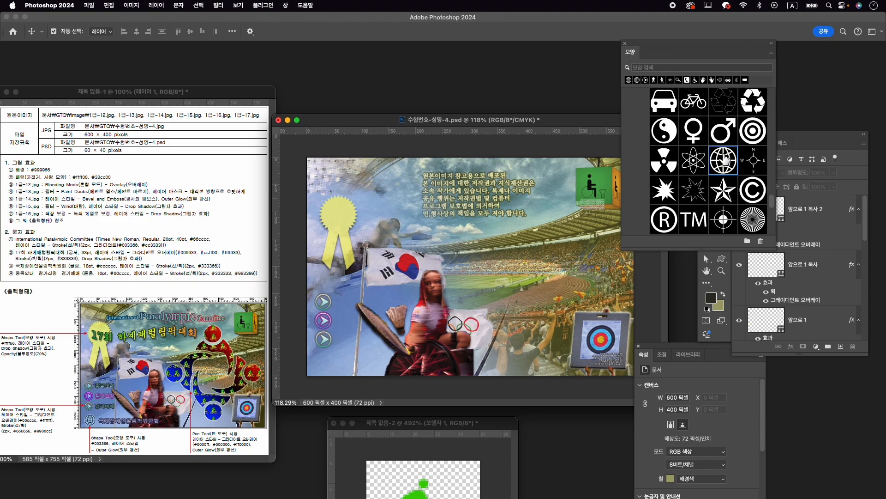
left_click(722, 259)
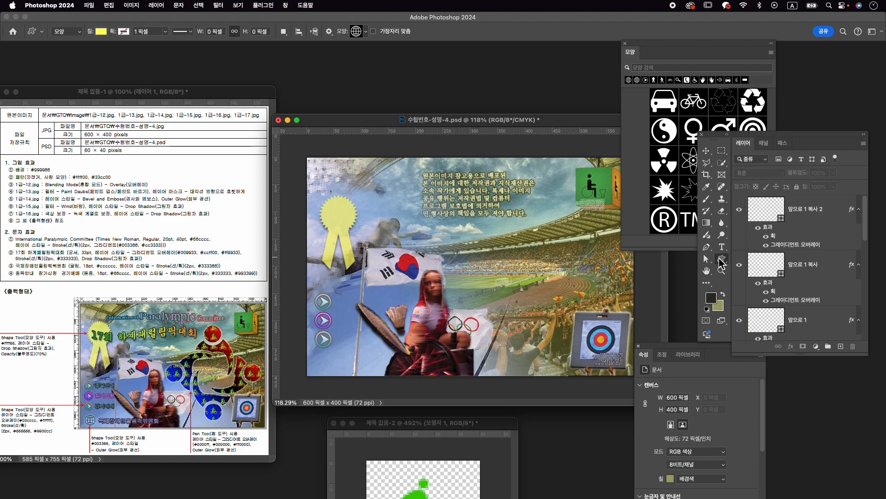
left_click_drag(315, 357, 336, 376)
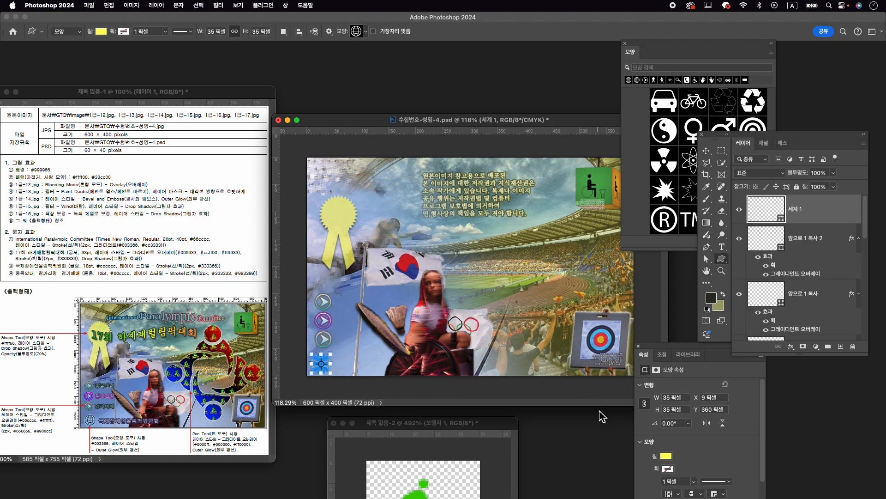
- Set the globe shape's fill colour to #003366
left_click(668, 457)
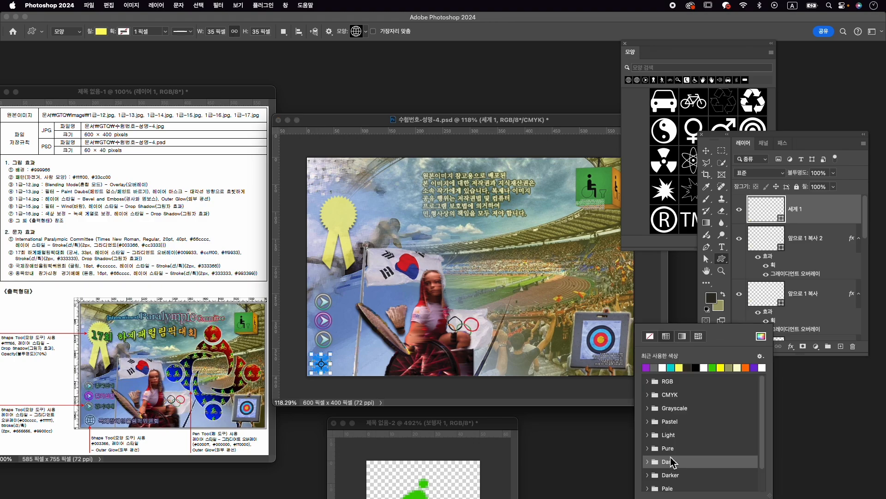
left_click(761, 341)
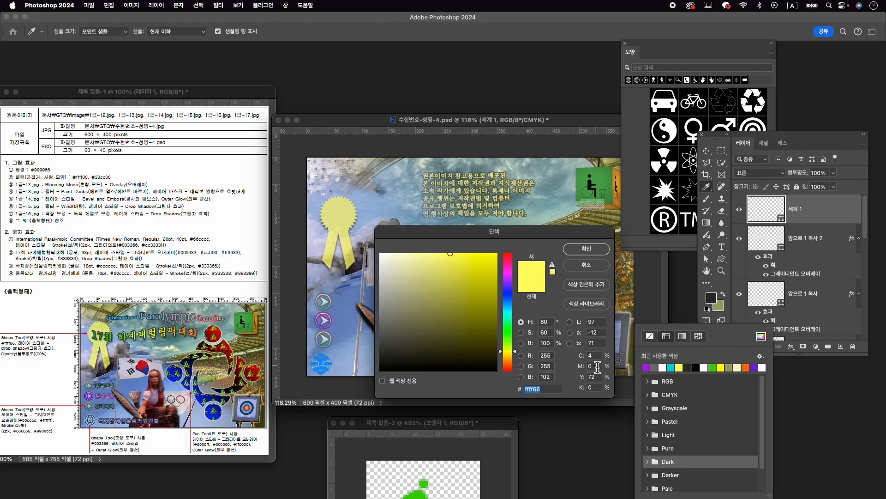
type("003366")
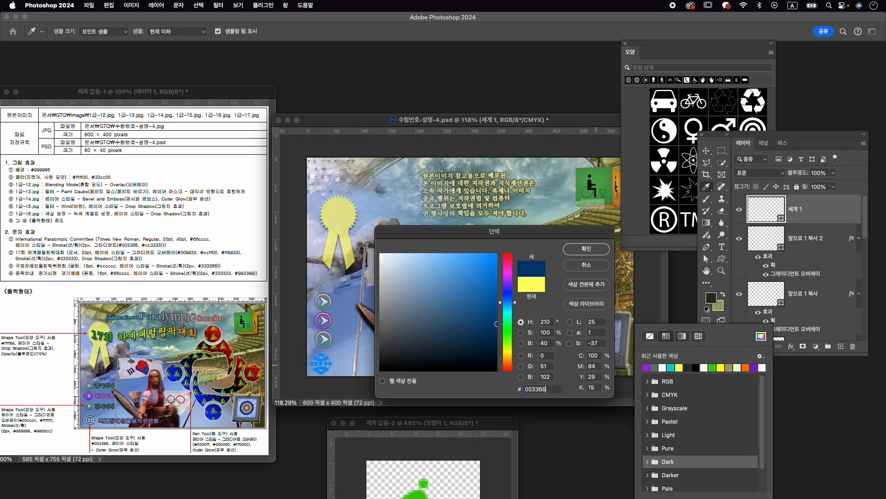
key("Return")
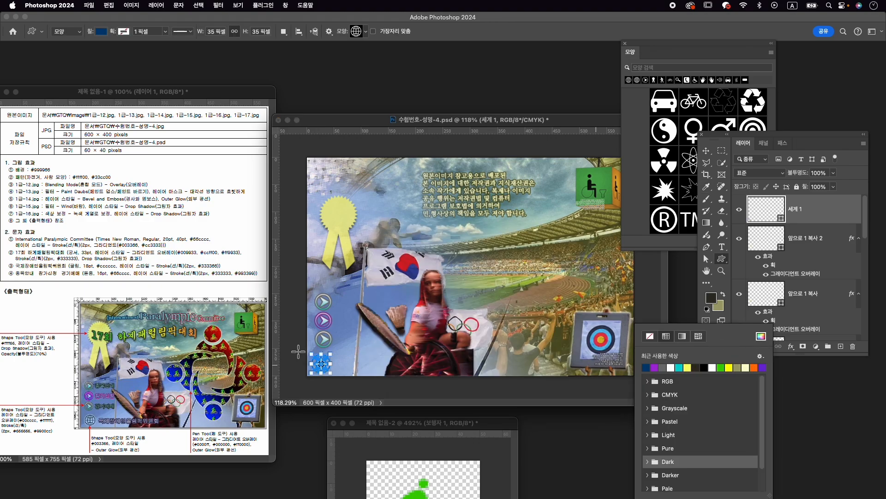
left_click(369, 364)
- Nudge the globe to X 15 px, Y 359 px so it lines up beneath the arrows
key("super+t")
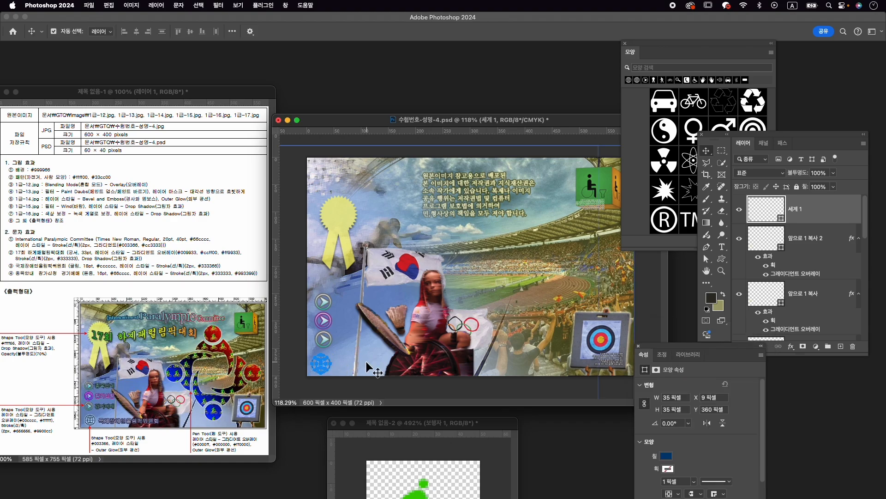
key("Right")
key("Right")
key("Right")
key("Right")
key("Right")
key("Right")
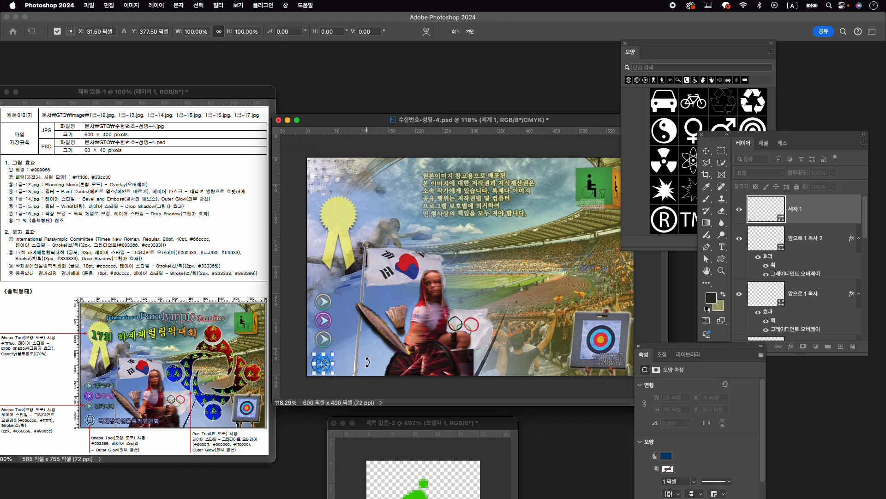
key("Return")
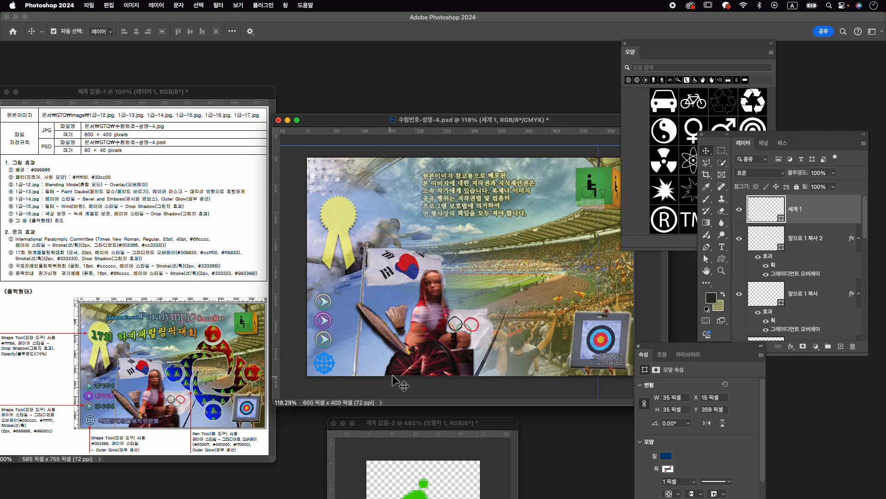
- Add an Outer Glow layer style to the globe layer
left_click(784, 338)
left_click(792, 346)
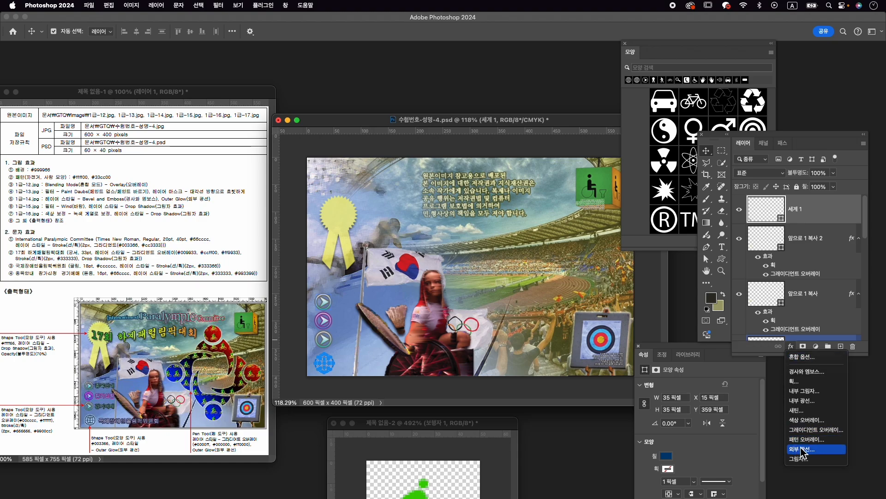
left_click(803, 452)
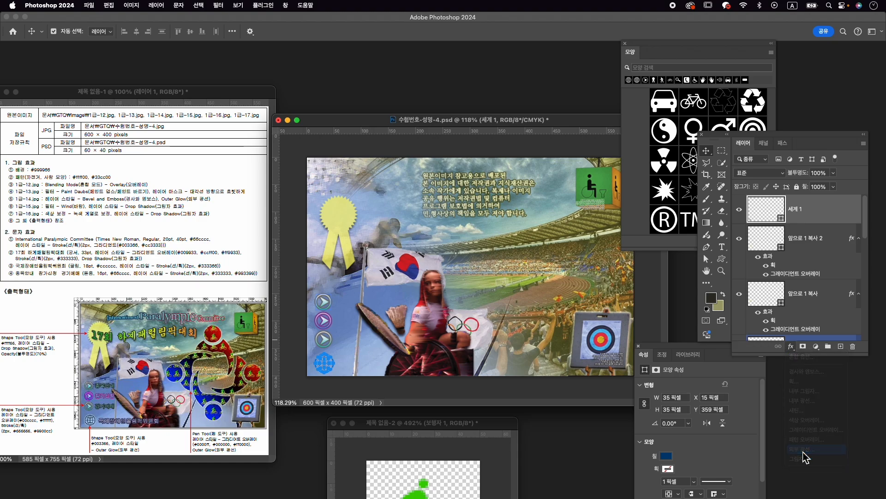
left_click(866, 273)
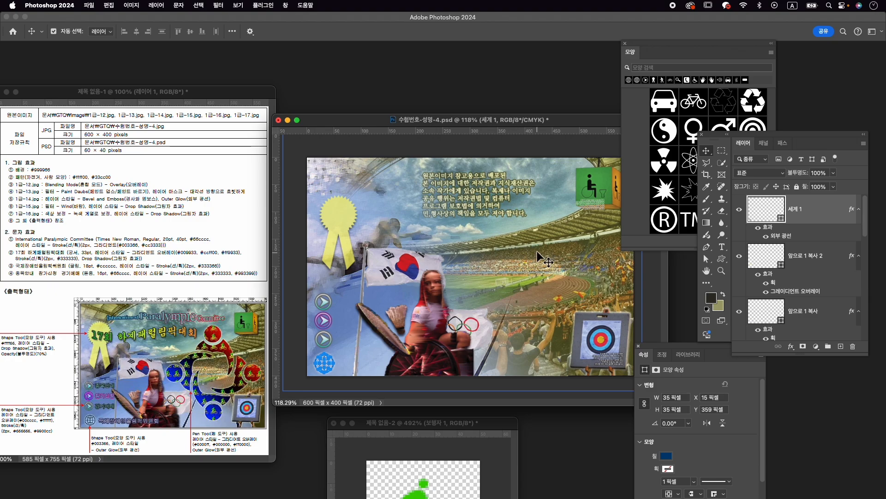
- Draw a circle about 52 px wide with the Ellipse tool between the copyright text and the green wheelchair sign
scroll(538, 259, "down", 2)
key("i")
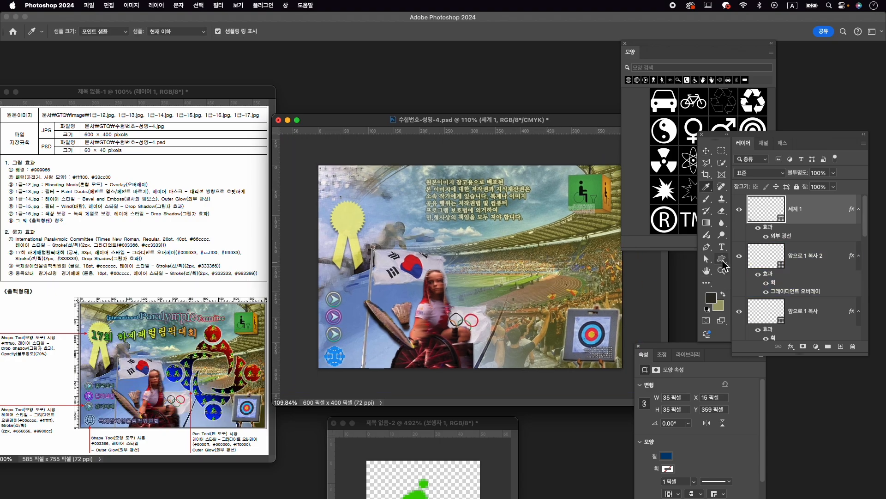
left_click(723, 265)
left_click(750, 266)
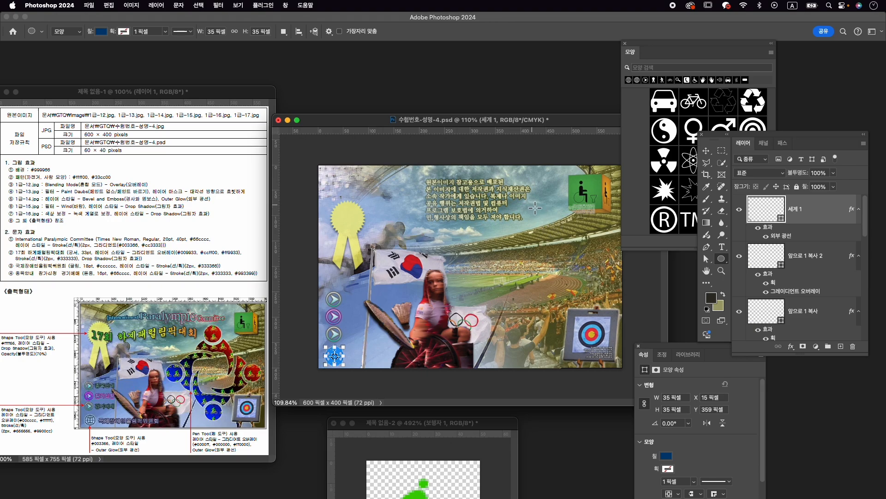
left_click_drag(528, 206, 556, 245)
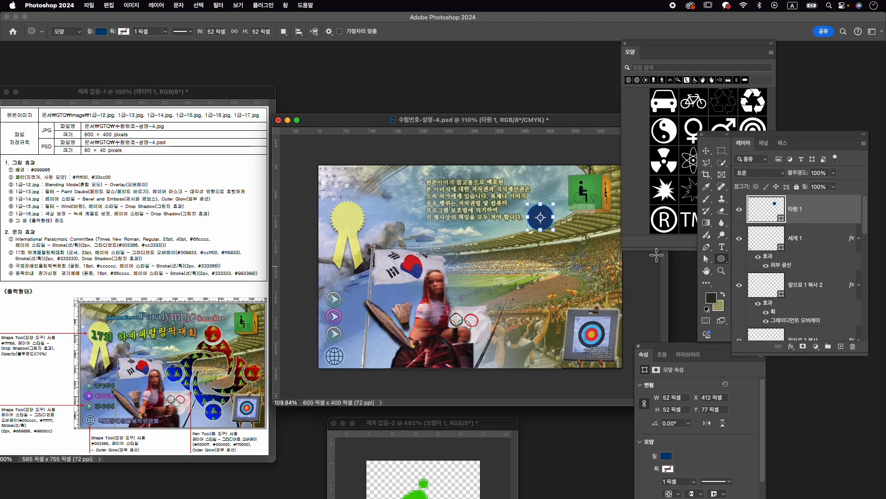
- Start a Pen tool path in Shape mode under the circle, outlining both shoulders with a dipping curve about 92 px wide
left_click(707, 248)
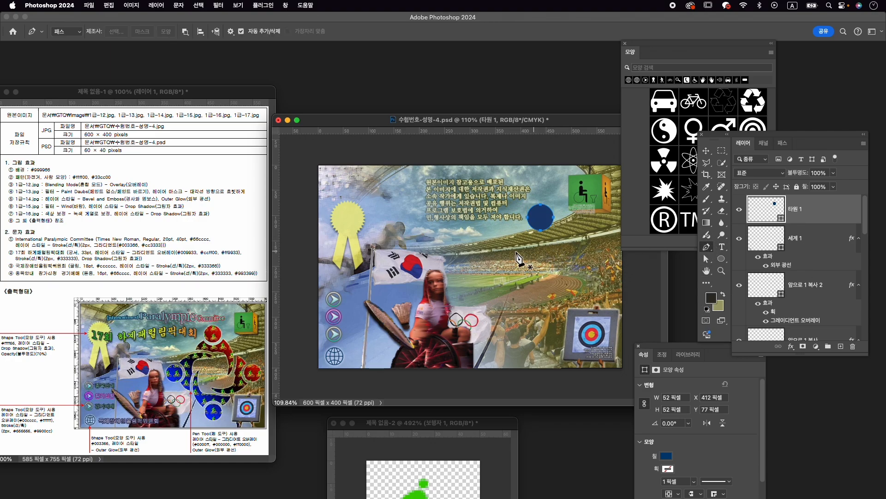
left_click(64, 31)
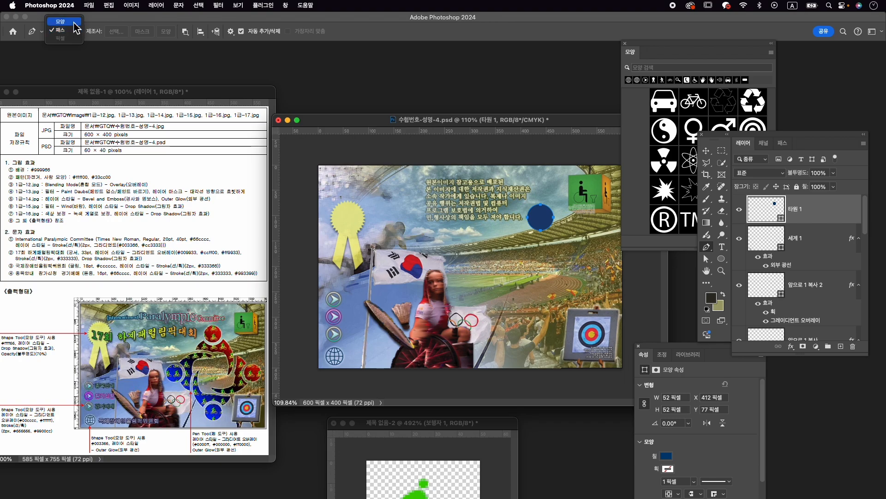
left_click(60, 21)
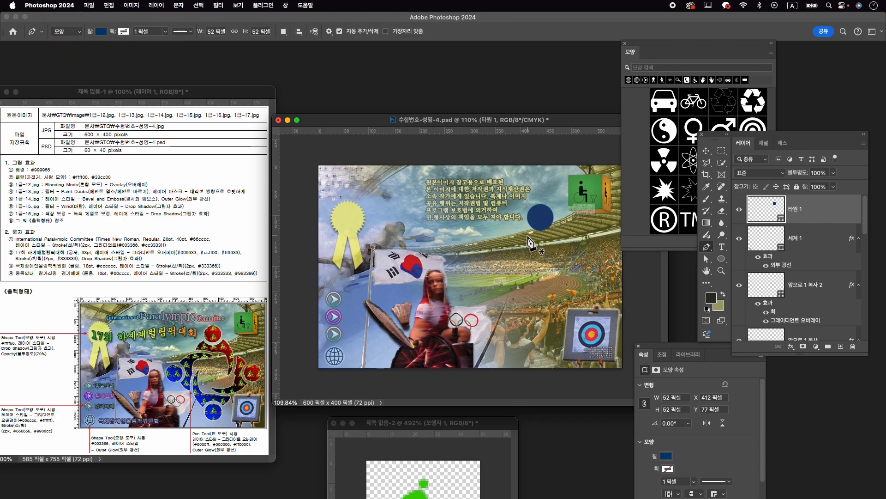
left_click(513, 241)
left_click(521, 227)
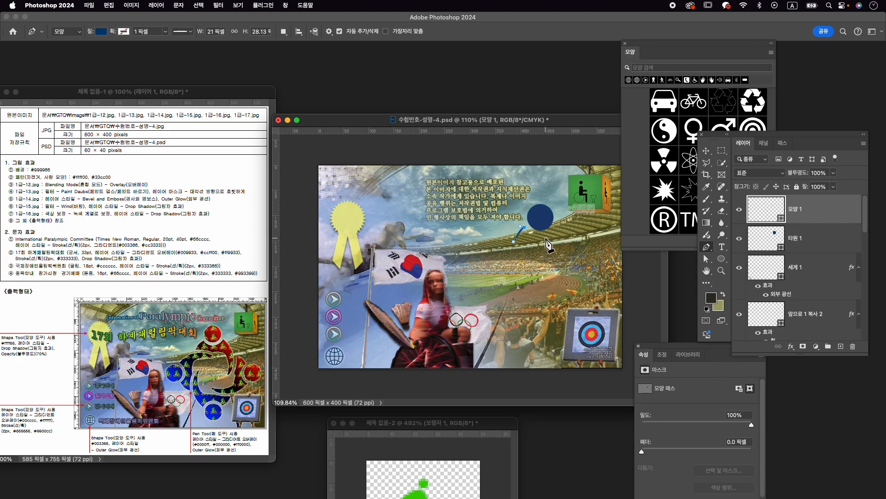
left_click_drag(542, 235, 553, 234)
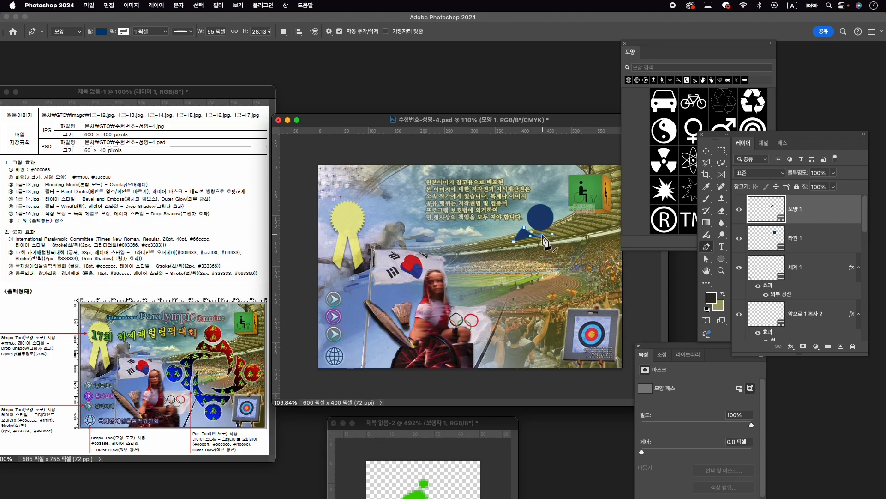
left_click(564, 222)
scroll(585, 267, "up", 5)
left_click_drag(585, 266, 479, 309)
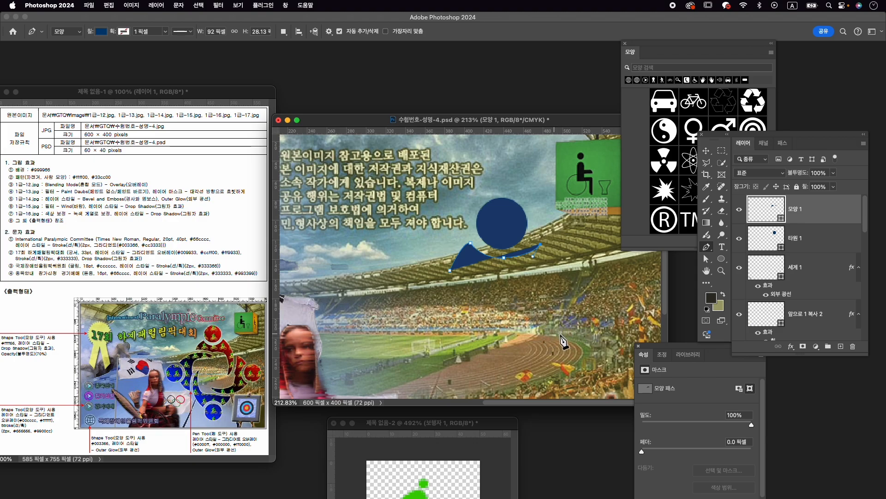
- Continue the figure's outline down a curved, pointed leg and back along the inner edge, closing it at about 106 × 92 px
left_click(542, 329)
left_click_drag(512, 378, 507, 380)
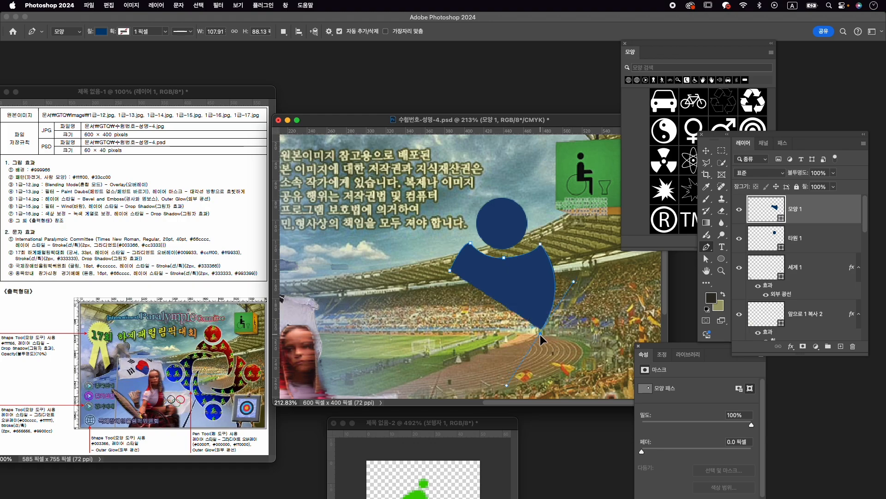
left_click_drag(539, 334, 540, 333)
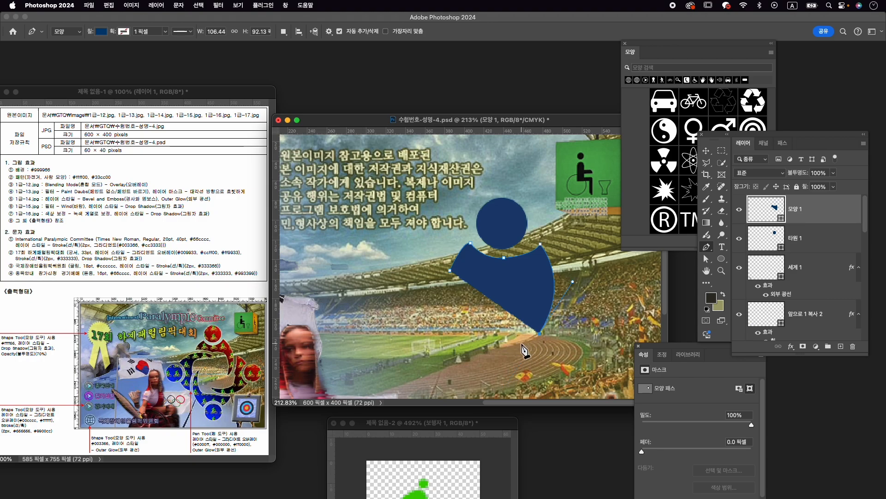
left_click_drag(533, 279, 525, 277)
left_click(533, 279, "alt")
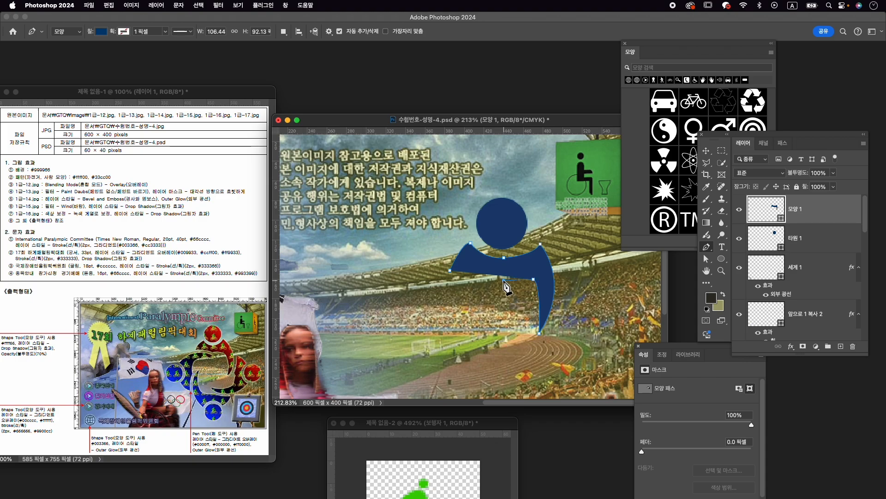
left_click_drag(508, 276, 499, 284)
left_click_drag(504, 281, 503, 275)
left_click(503, 275, "alt")
left_click_drag(450, 271, 436, 275)
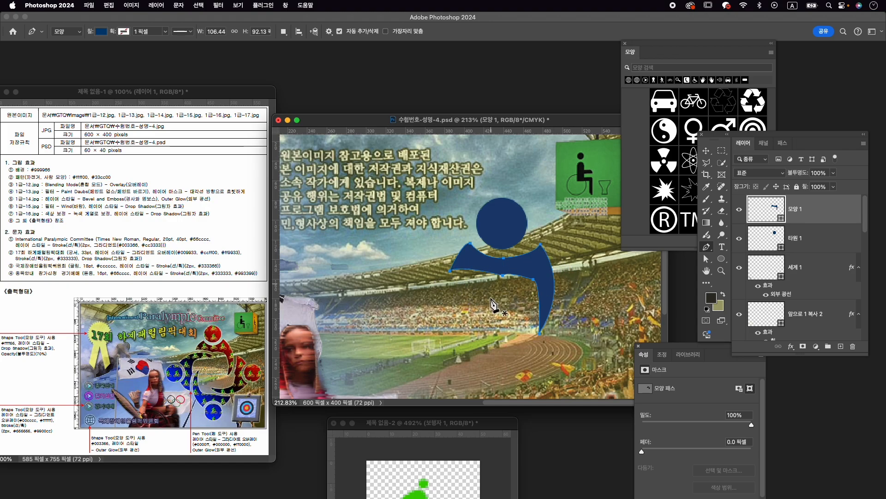
- Select the circle layer and the pen-drawn body layer and merge them into one shape layer
key("v")
scroll(549, 284, "down", 3)
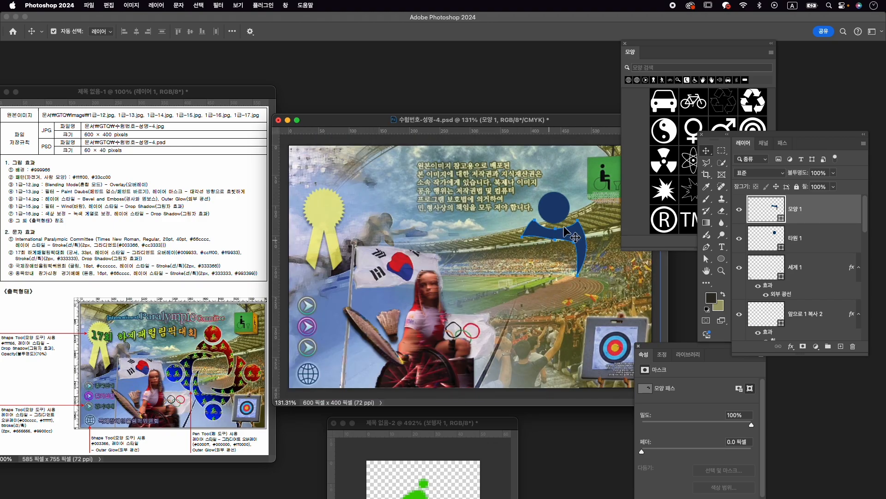
left_click(849, 247)
left_click(798, 272)
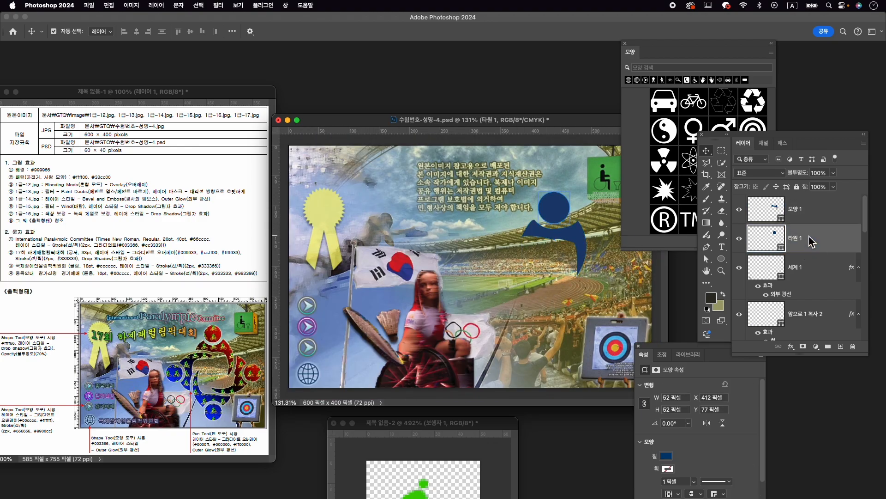
left_click(808, 211)
left_click(816, 237, "shift")
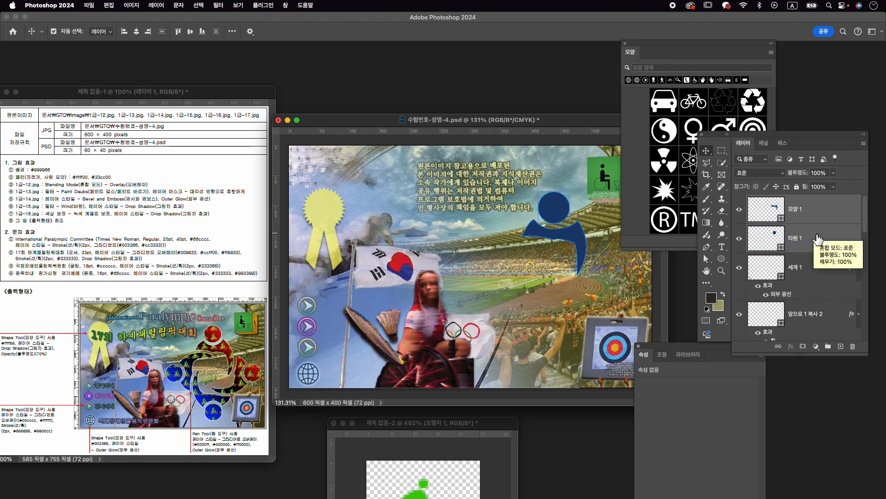
right_click(817, 238)
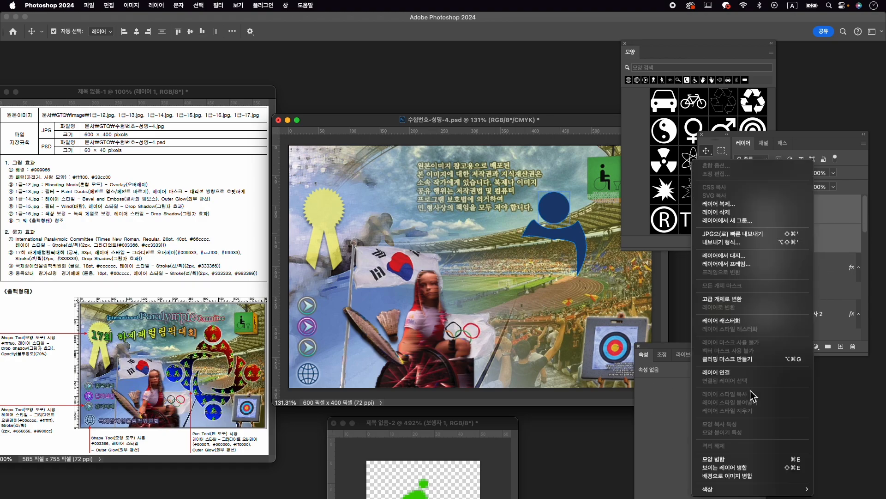
left_click(757, 459)
- Activate the Path Selection tool for the merged figure and close the Shapes panel
left_click(743, 241)
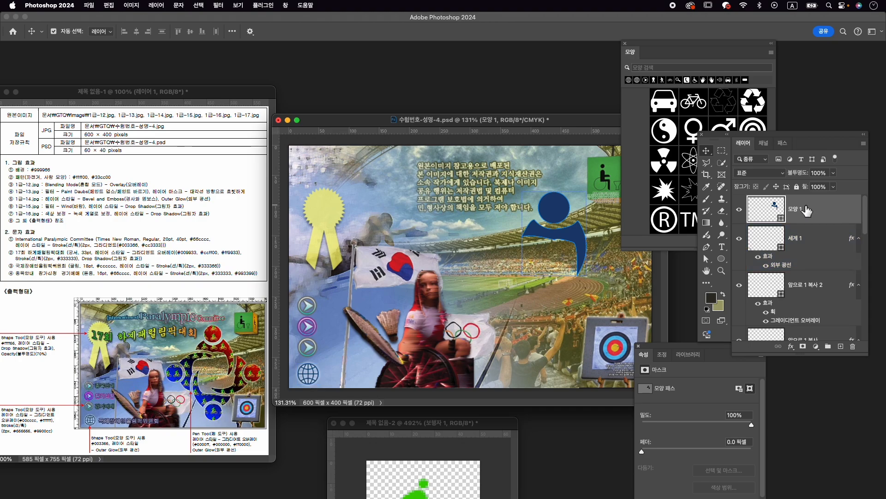
left_click(706, 259)
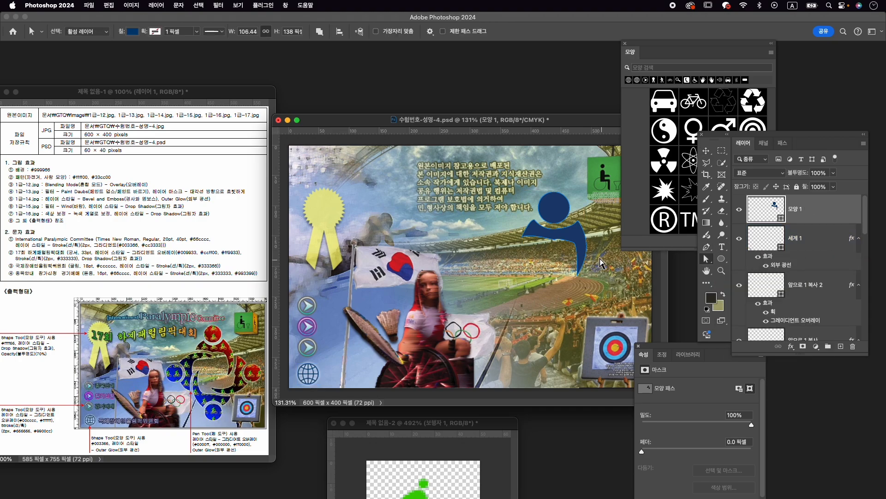
scroll(555, 239, "up", 2)
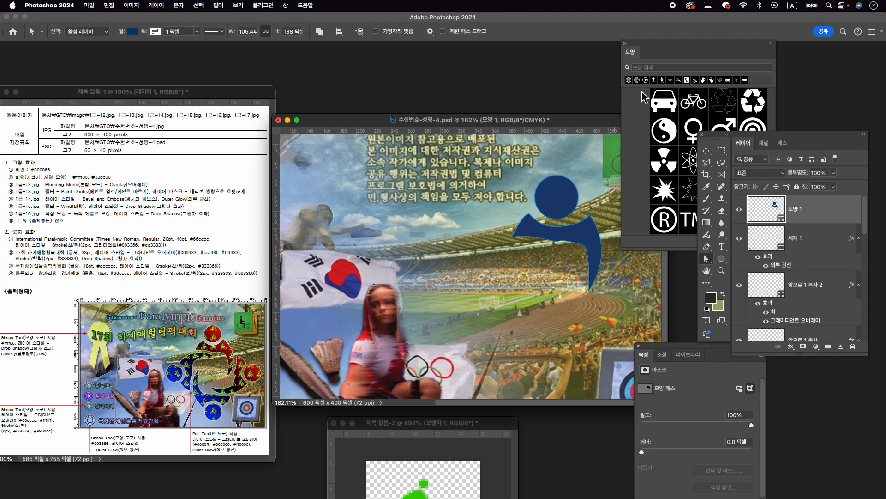
left_click(628, 50)
left_click(626, 43)
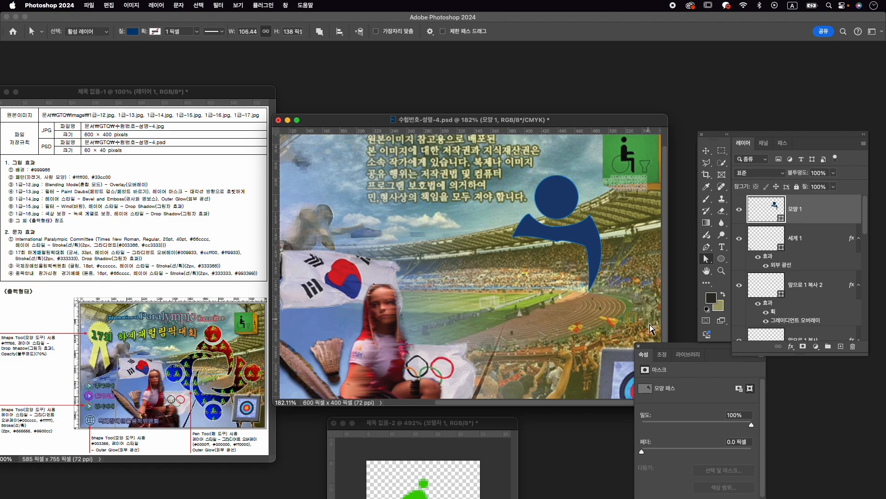
- Close the Properties panel and pull the figure's left arm tip slightly inward with the Direct Selection tool, making the figure about 102 px wide
left_click(638, 346)
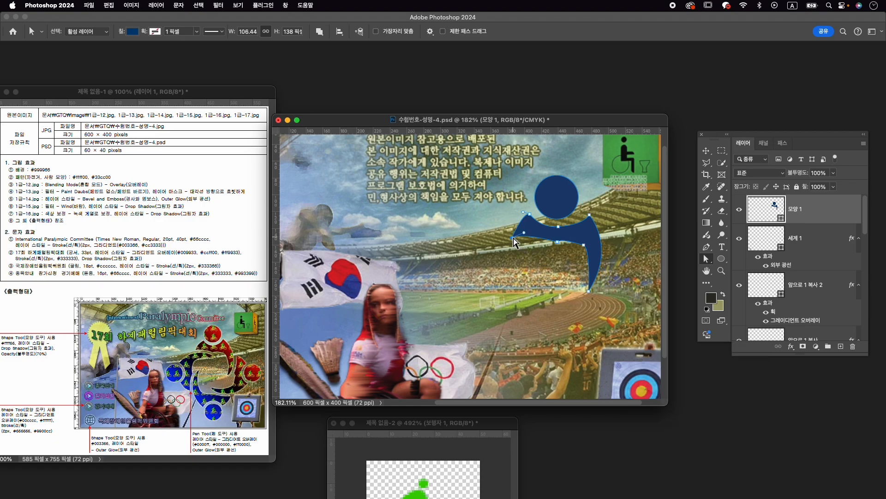
right_click(707, 260)
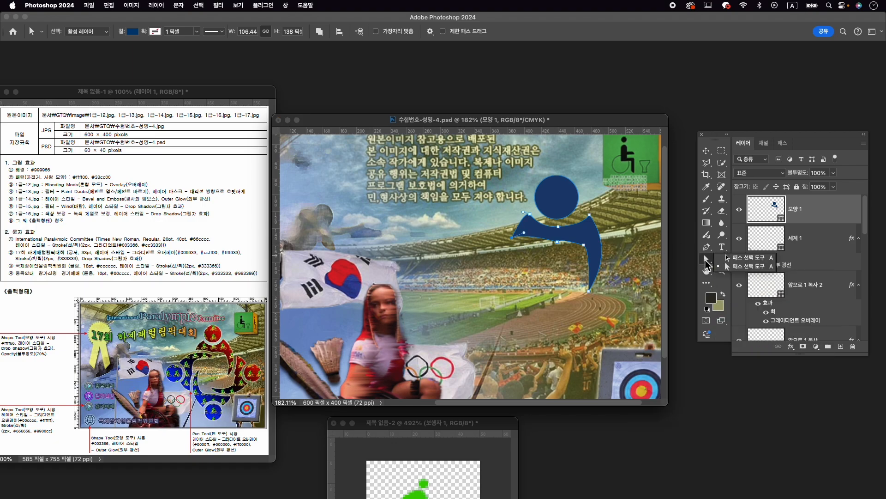
left_click(742, 258)
left_click_drag(513, 237, 514, 241)
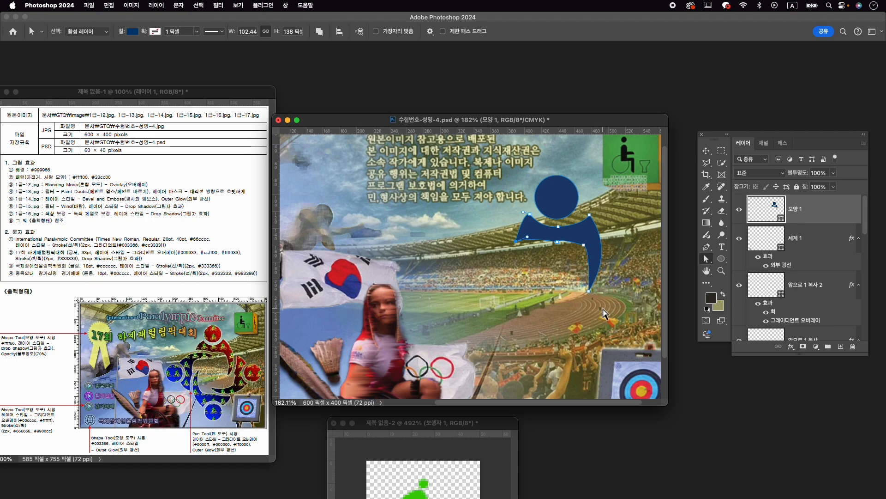
- Select the merged figure layer 모양 1 and duplicate it
scroll(615, 280, "down", 1)
scroll(614, 280, "down", 1)
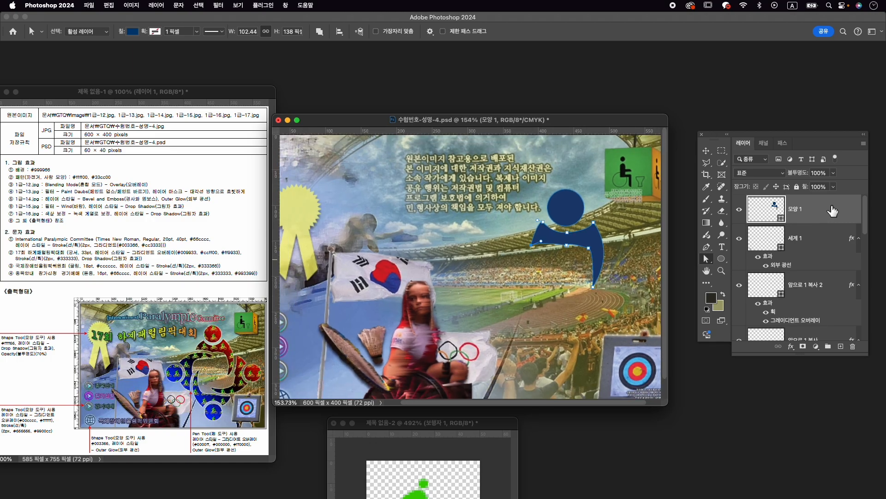
left_click(817, 239)
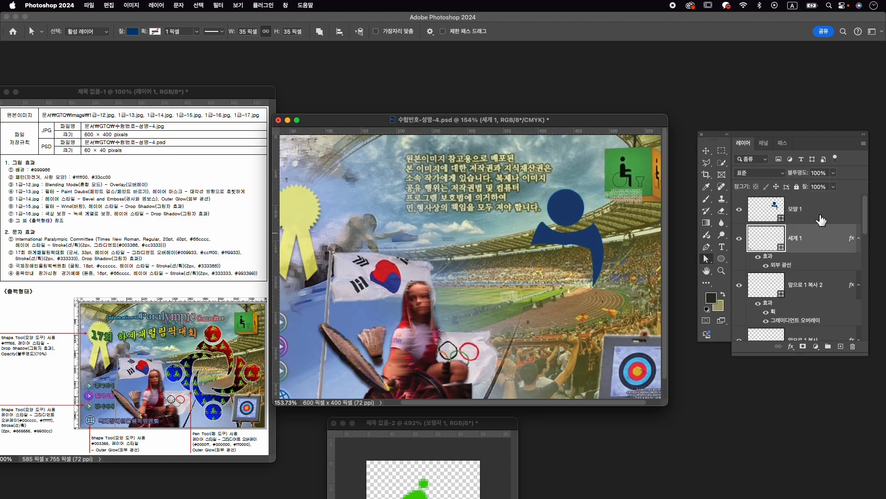
left_click(827, 210)
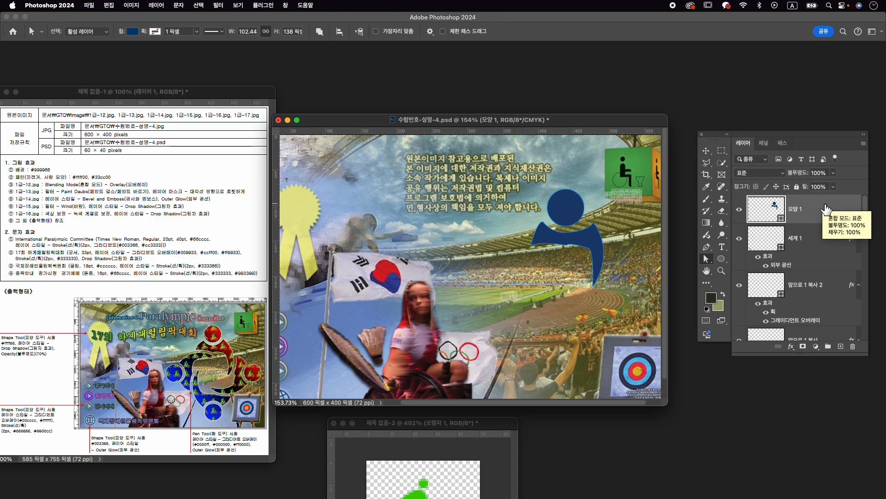
key("super+j")
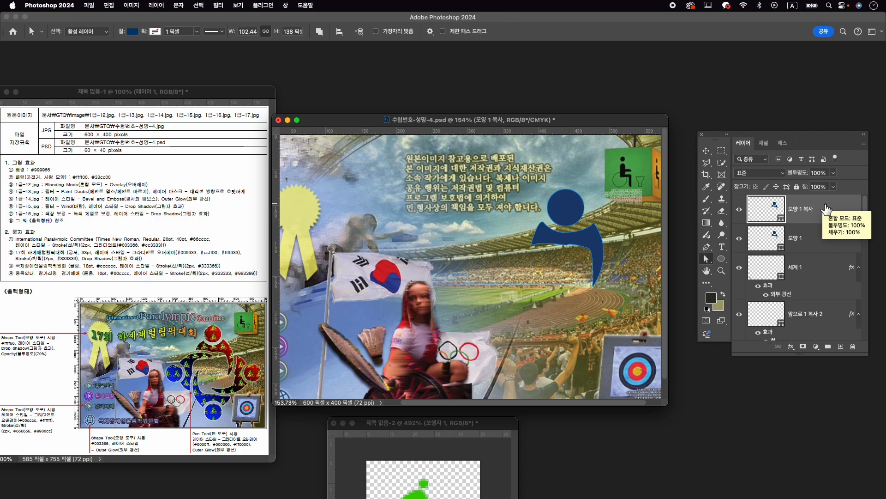
- Flip the copied figure both horizontally and vertically with Free Transform and place it below the original, feet facing inward
key("super+t")
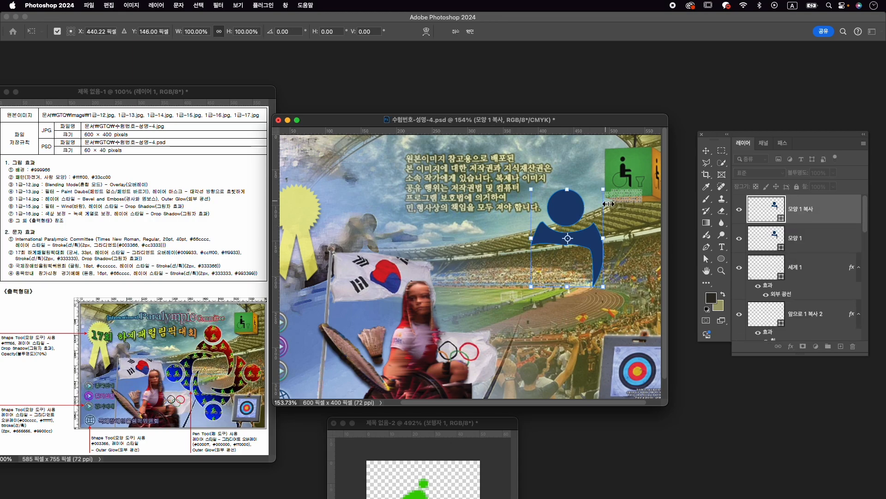
left_click_drag(614, 179, 531, 297)
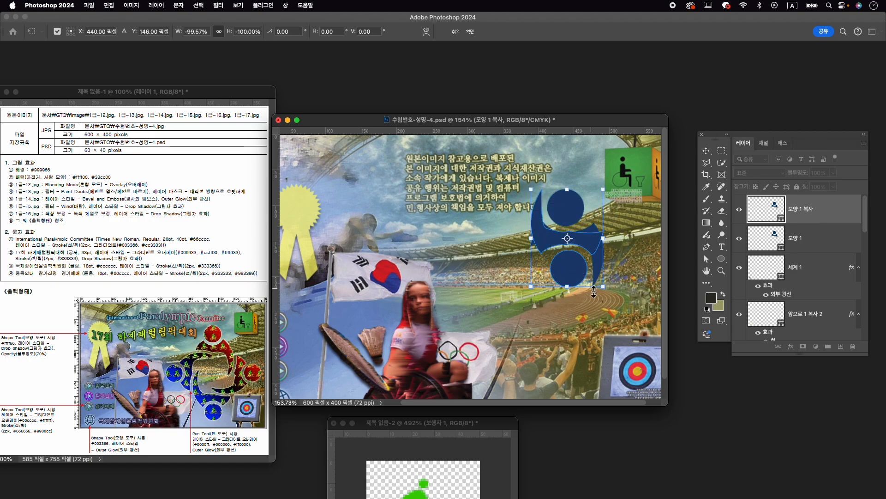
scroll(594, 292, "down", 3)
left_click_drag(552, 238, 551, 317)
key("Return")
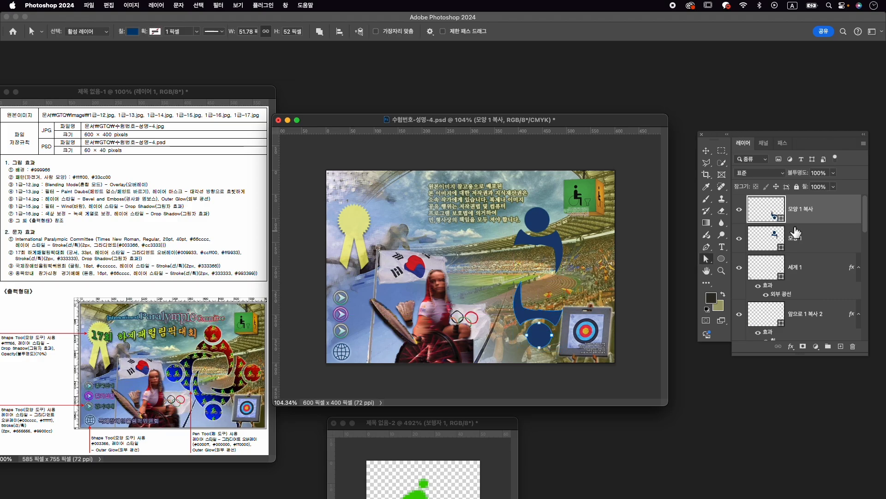
- Select the 모양 1 and 모양 1 복사 layers and merge the two figures into one shape layer
left_click(817, 240, "shift")
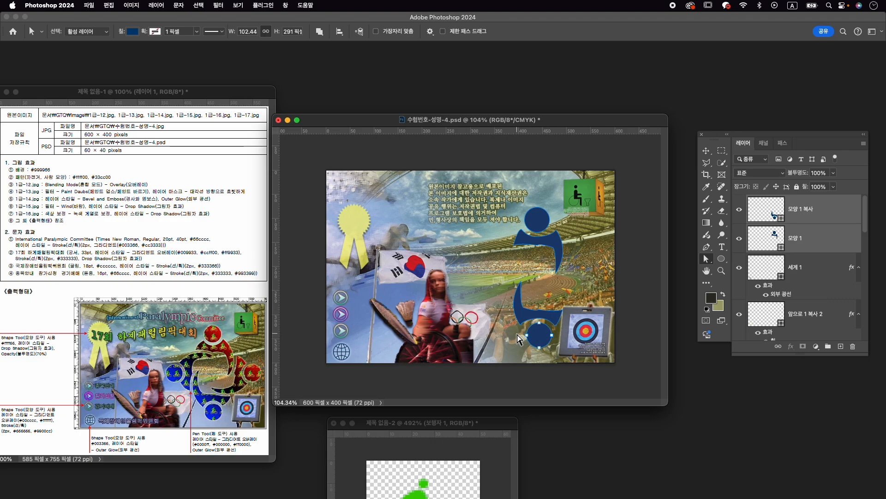
left_click(822, 273)
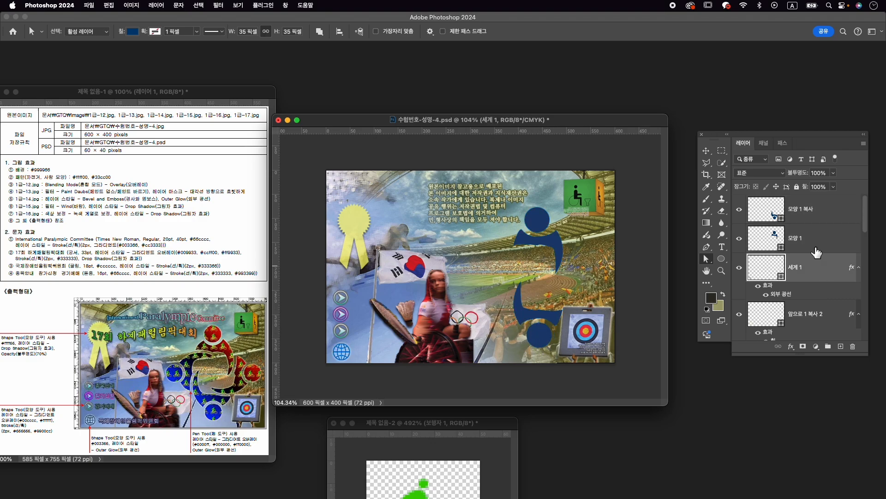
left_click(833, 209)
left_click(811, 240, "shift")
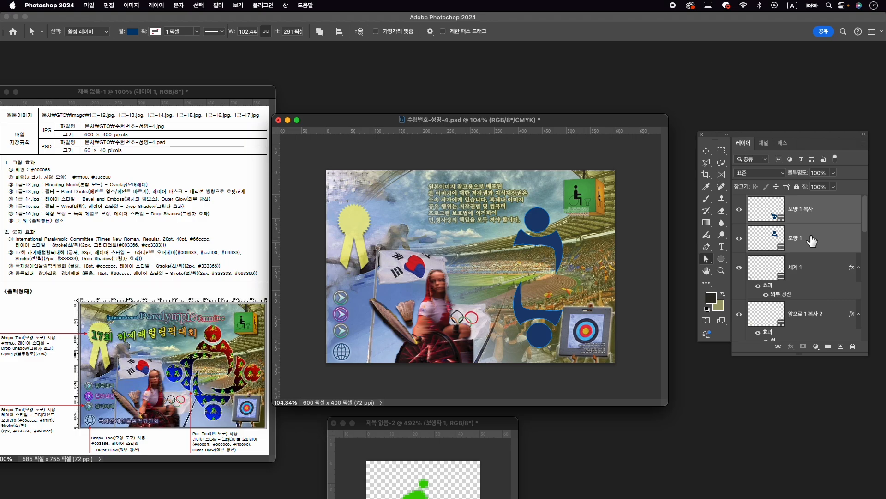
right_click(814, 240)
left_click(767, 459)
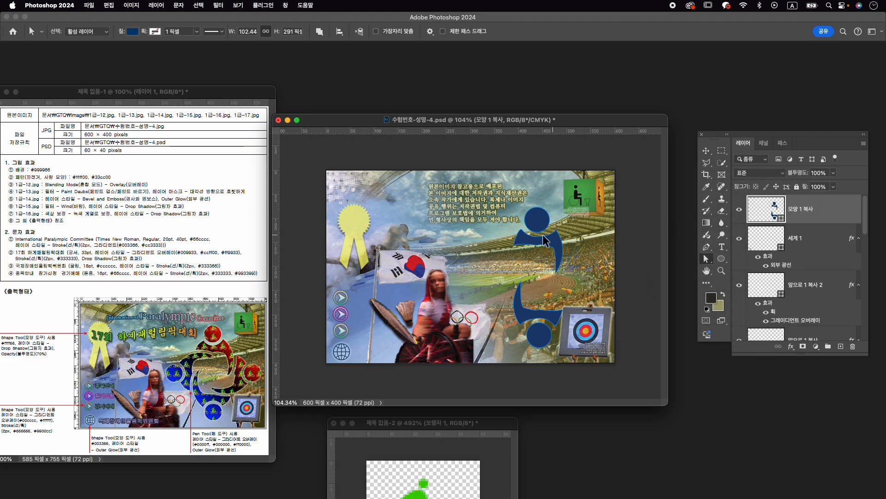
- Duplicate the merged pair of figures and rotate the copy 90° to form a four-figure ring
key("super+j")
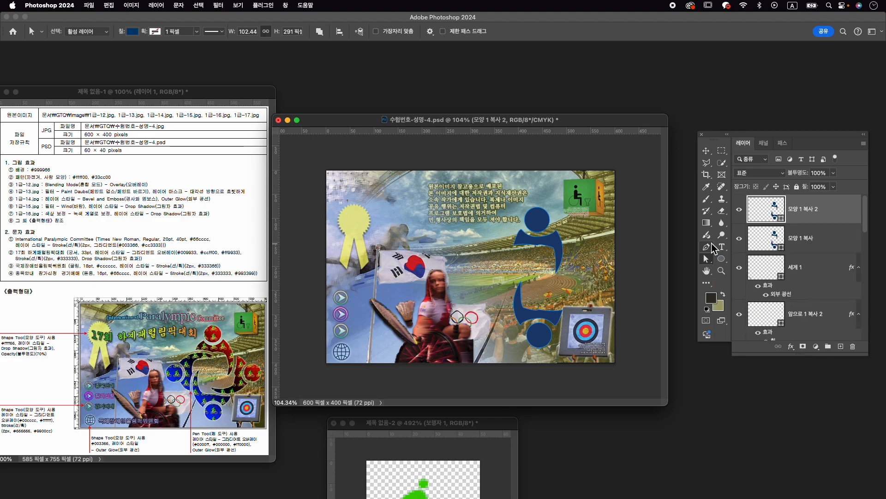
key("super+t")
left_click_drag(590, 204, 631, 308)
key("Return")
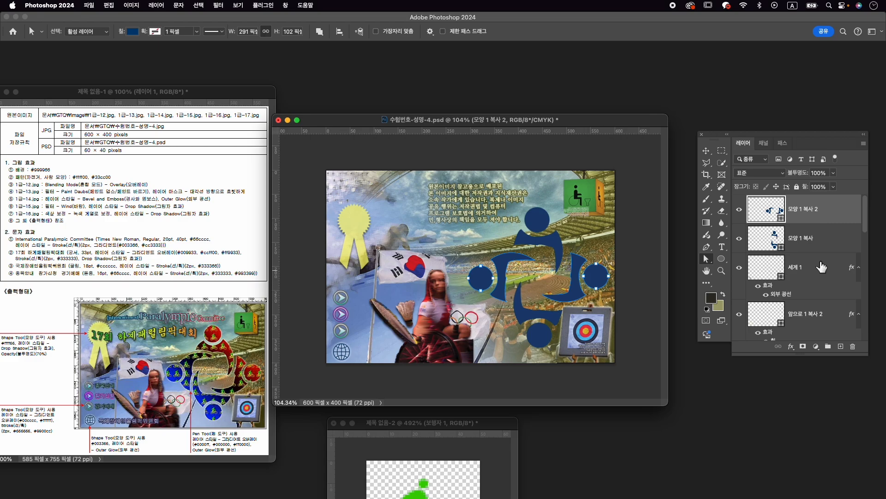
key("Return")
- Merge the vertical and horizontal figure pairs into one shape layer and check it by toggling its visibility
left_click(826, 245, "shift")
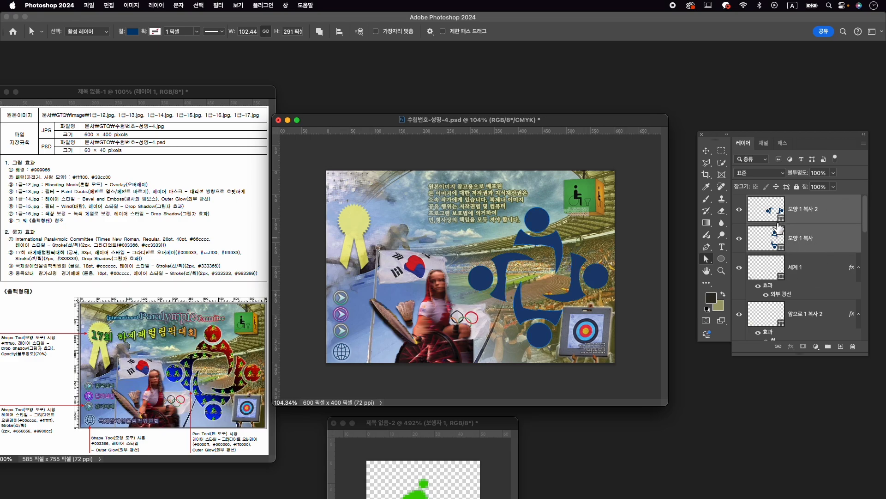
right_click(831, 241)
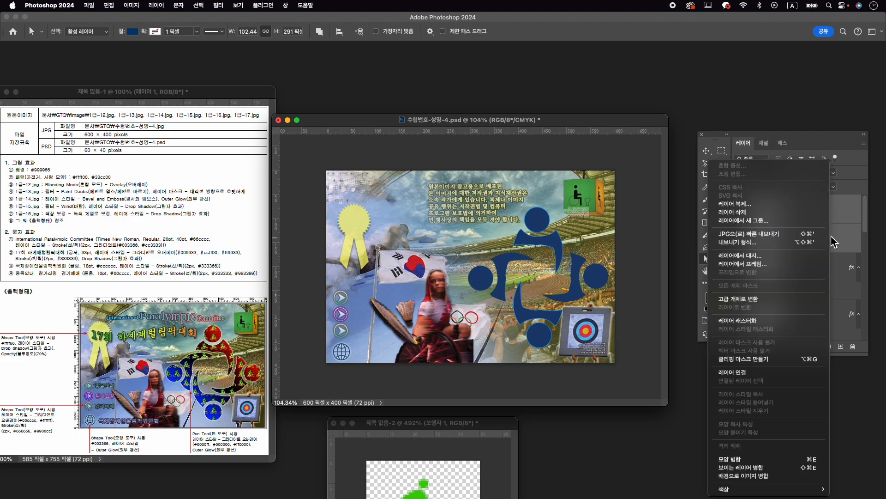
left_click(795, 460)
left_click(740, 210)
left_click(740, 210)
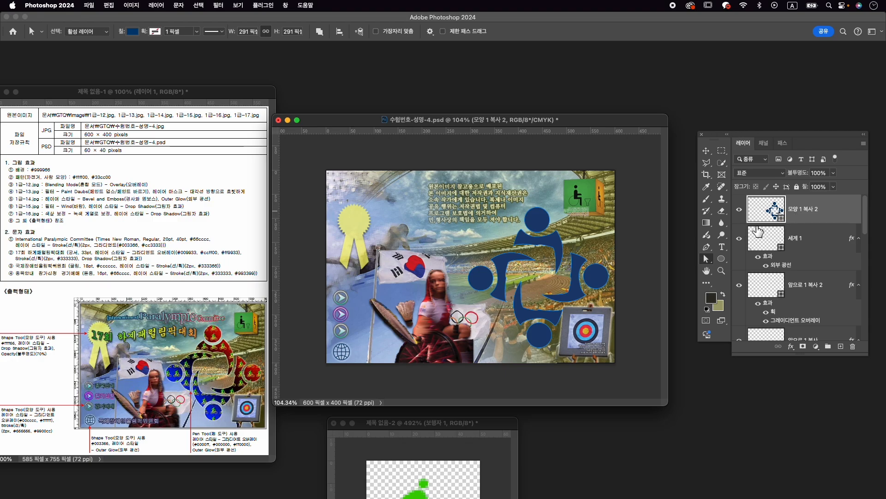
- Shift the merged four-figure emblem slightly up and to the left with the Move tool, keeping its layer selected
key("v")
left_click(848, 240)
left_click(825, 217)
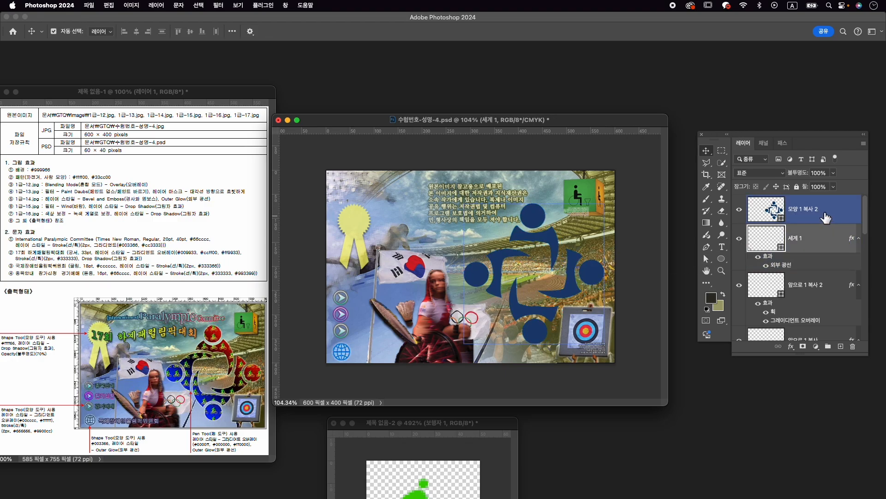
left_click(770, 244)
left_click(825, 217)
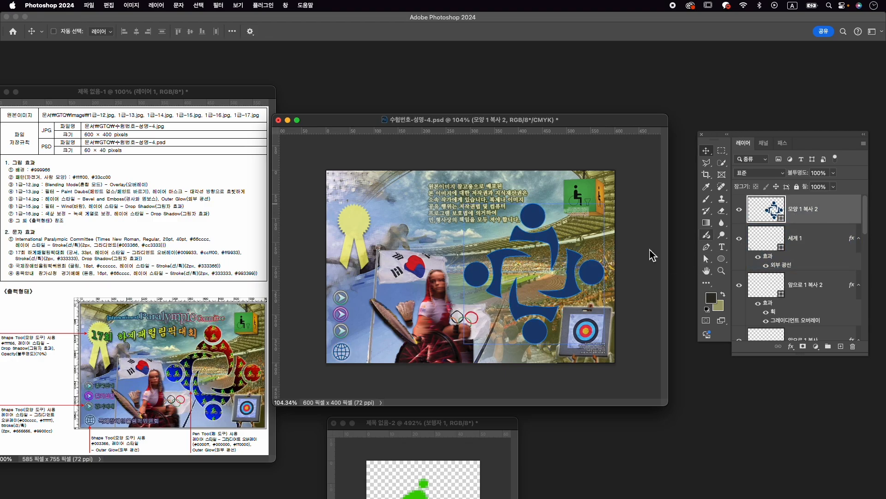
- Scale the four-figure emblem to about 106.5% with Free Transform and position its centre at about X 422, Y 215 px
key("super+t")
left_click_drag(462, 346, 455, 351)
left_click_drag(544, 249, 544, 246)
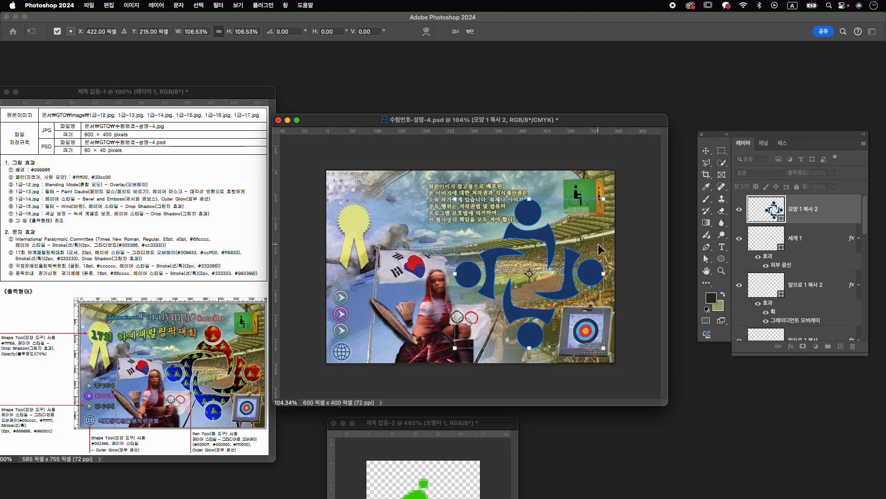
key("Return")
- Add a Gradient Overlay layer style to the four-figure emblem and open its gradient for editing
left_click(817, 233)
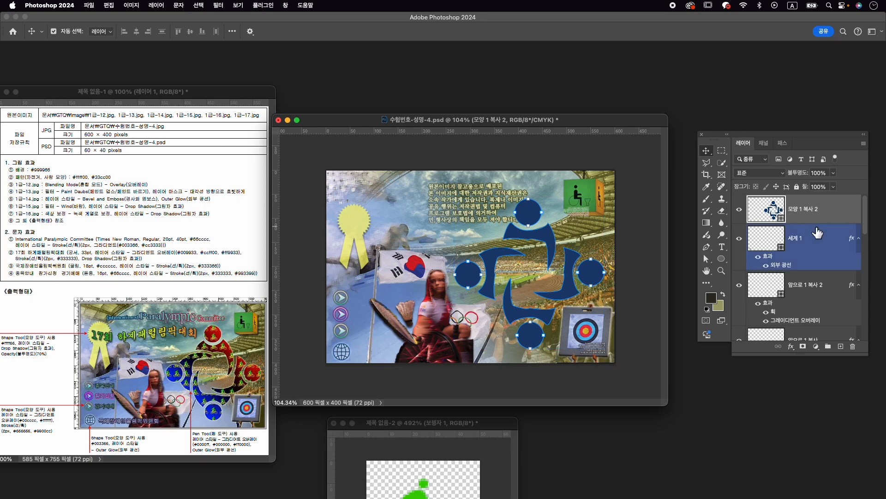
left_click(763, 280)
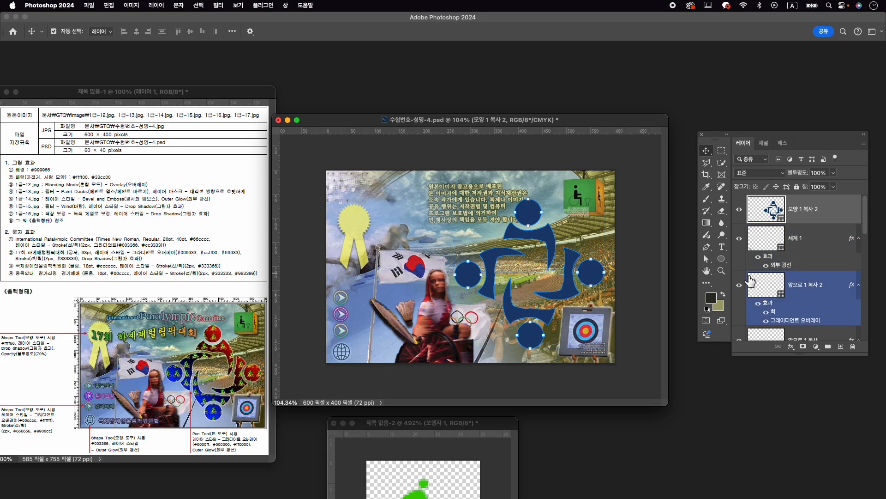
left_click(791, 346)
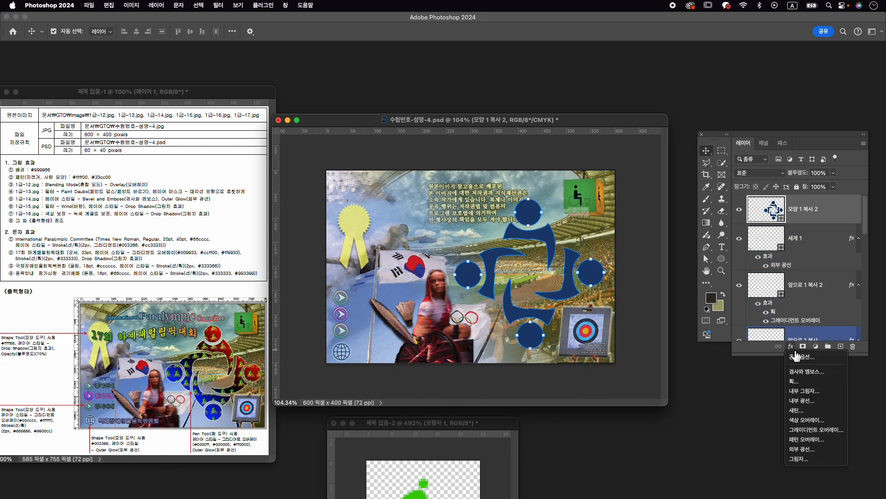
left_click(833, 434)
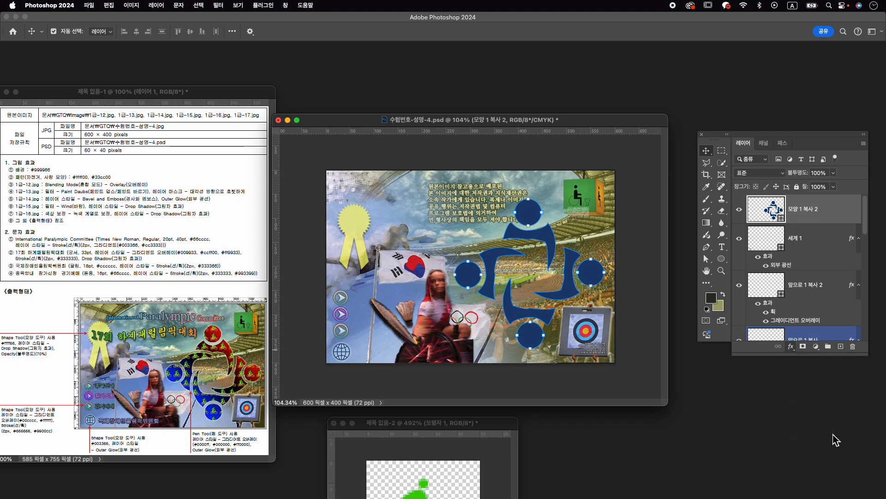
left_click(691, 323)
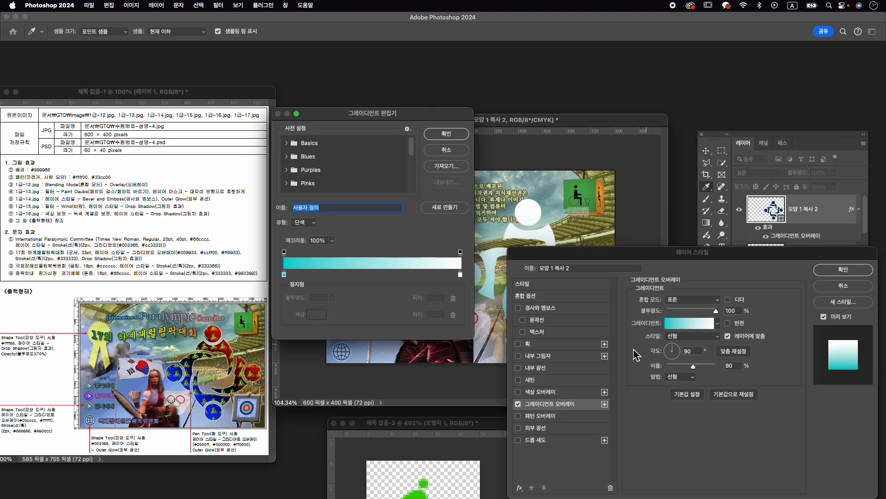
- Set the gradient's starting color stop to #0000ff
left_click(284, 275)
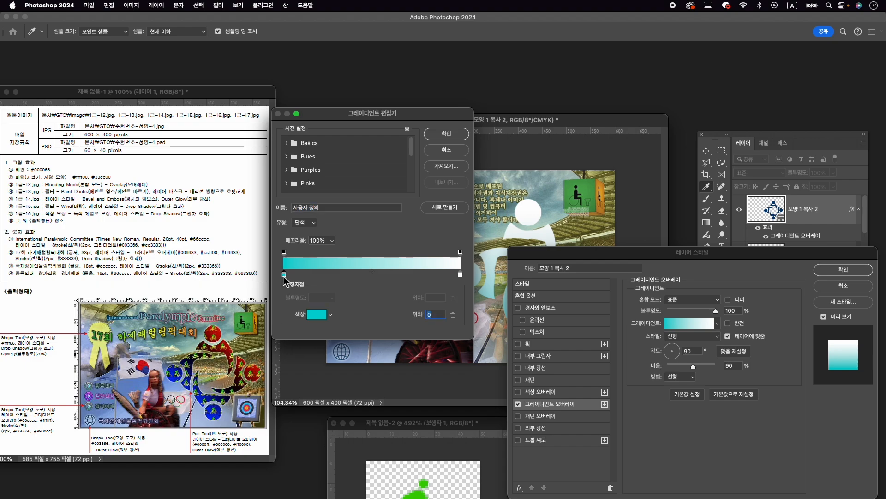
double_click(284, 276)
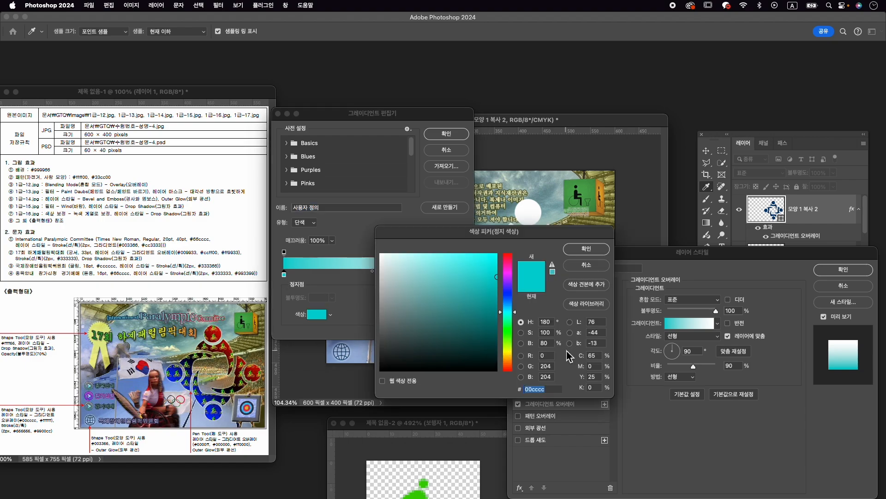
type("0000ff")
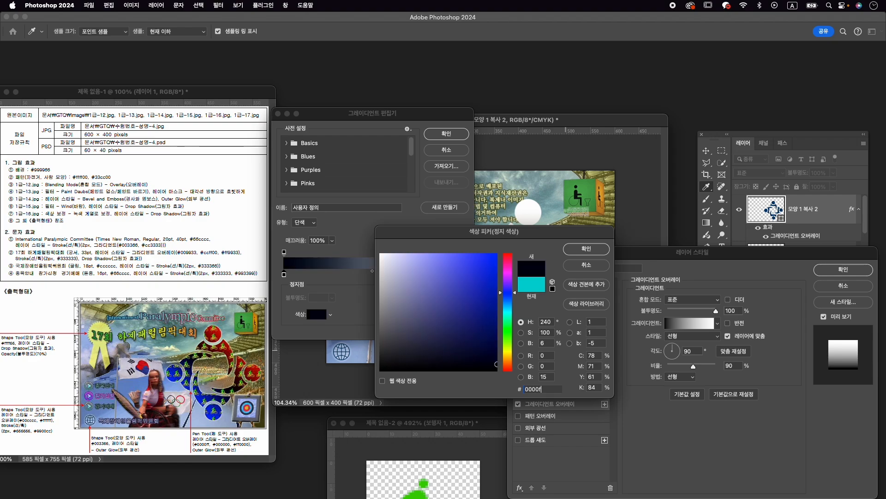
key("Return")
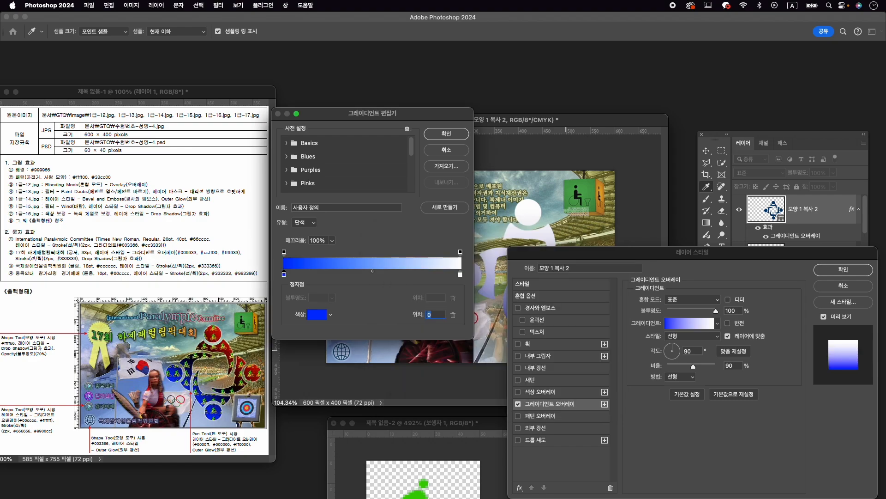
- Add a #000000 color stop at about the 48% position of the emblem's gradient
left_click(370, 275)
double_click(370, 275)
left_click(405, 369)
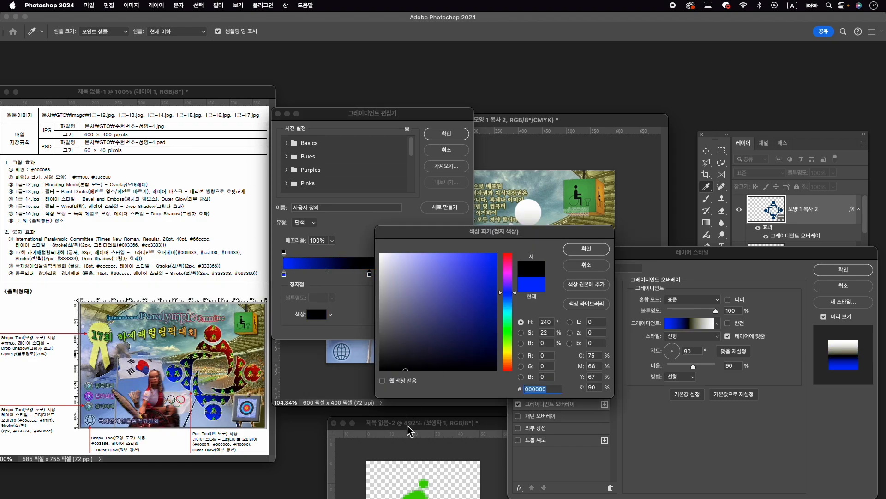
left_click(586, 249)
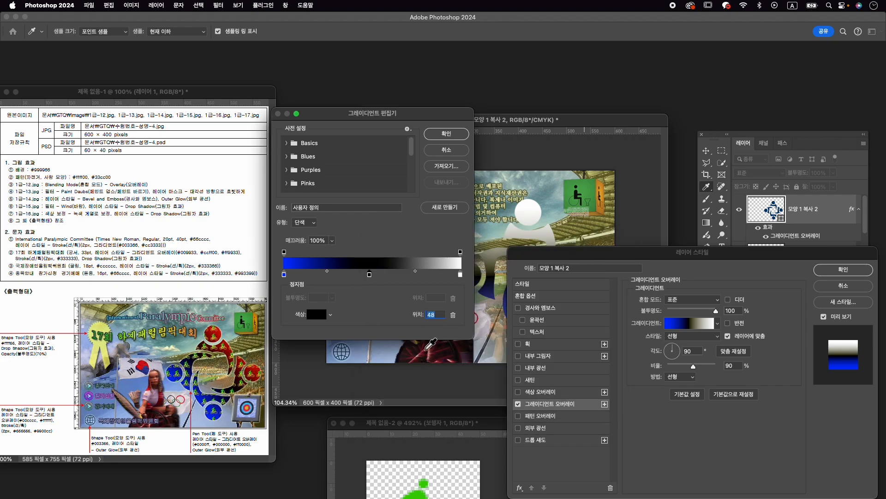
- Set the gradient's ending color stop to #ff0000 and accept the edited gradient
double_click(461, 275)
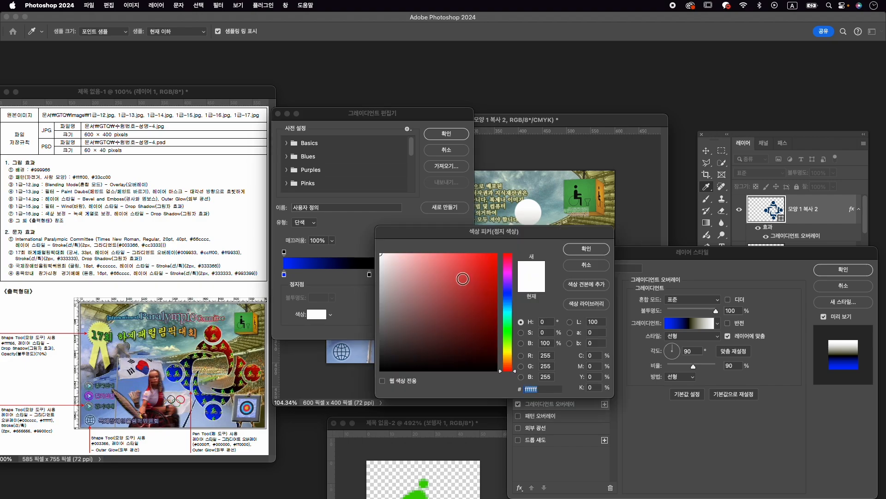
type("ff0000")
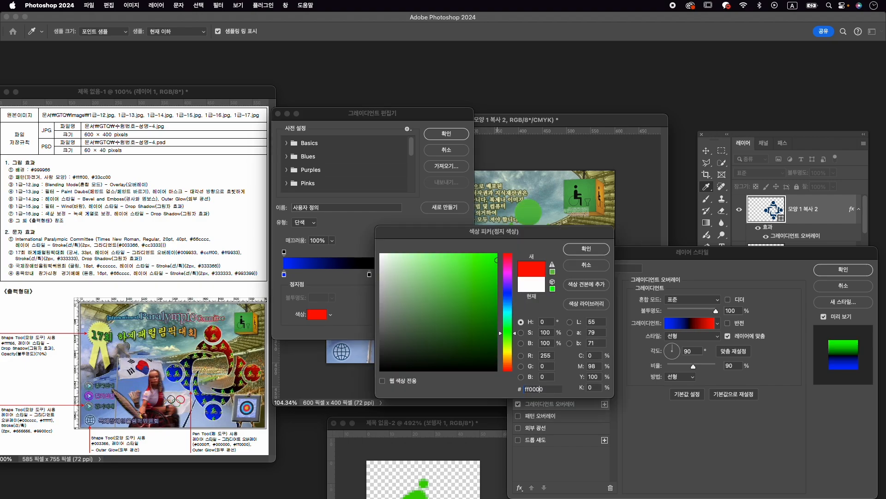
key("Return")
left_click(450, 138)
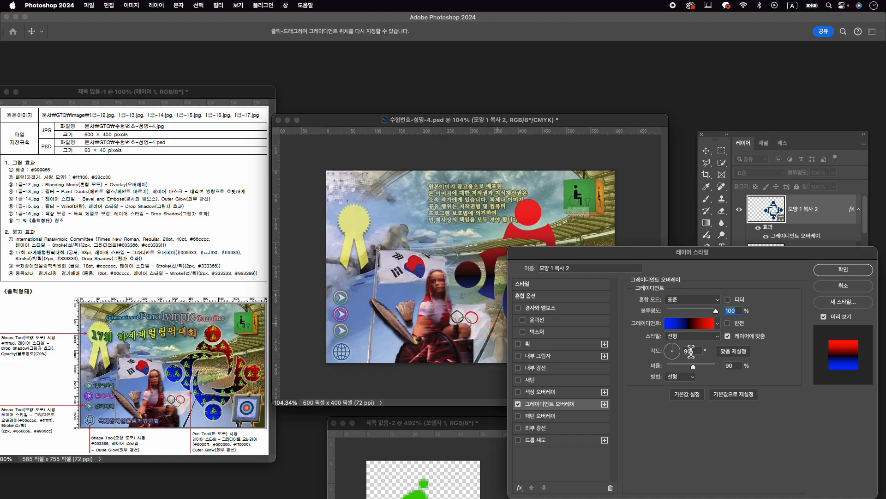
- Set the emblem's gradient overlay to a 117% scale and a 0° angle
left_click(677, 352)
left_click(677, 354)
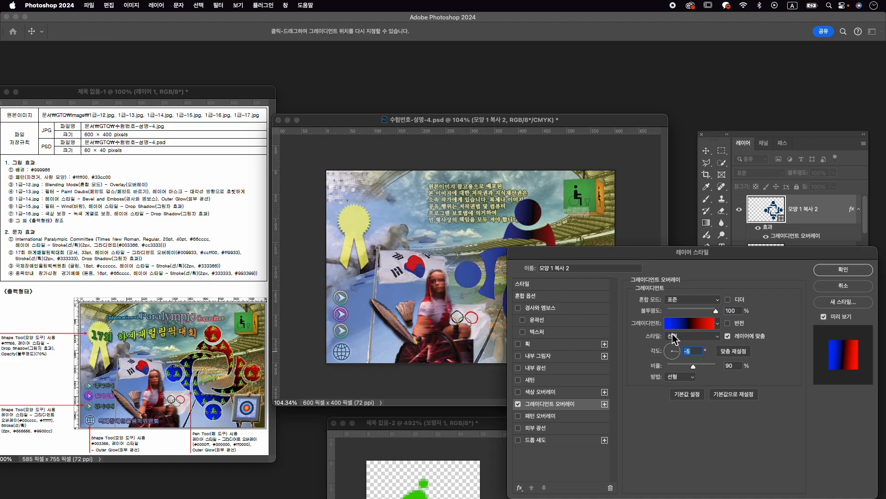
mouse_move(695, 369)
left_mouse_down()
mouse_move(684, 370)
mouse_move(704, 368)
left_mouse_up()
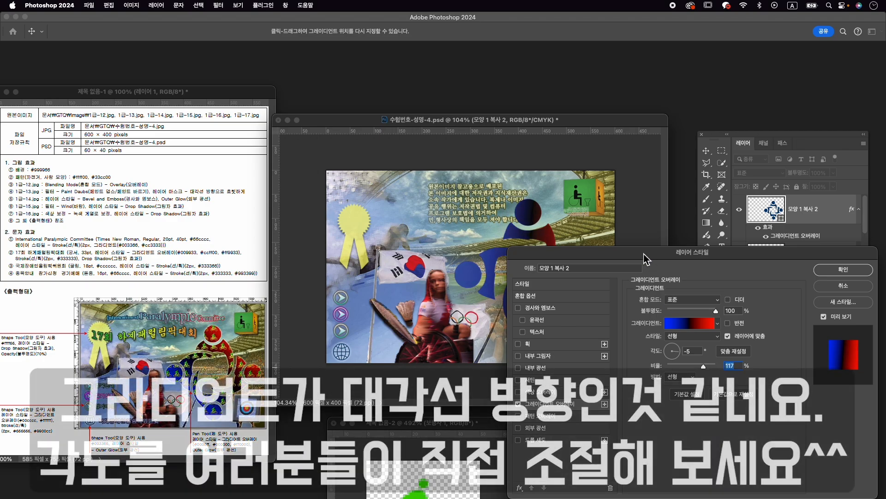
left_click_drag(645, 258, 654, 258)
left_click_drag(697, 354, 702, 354)
type("0")
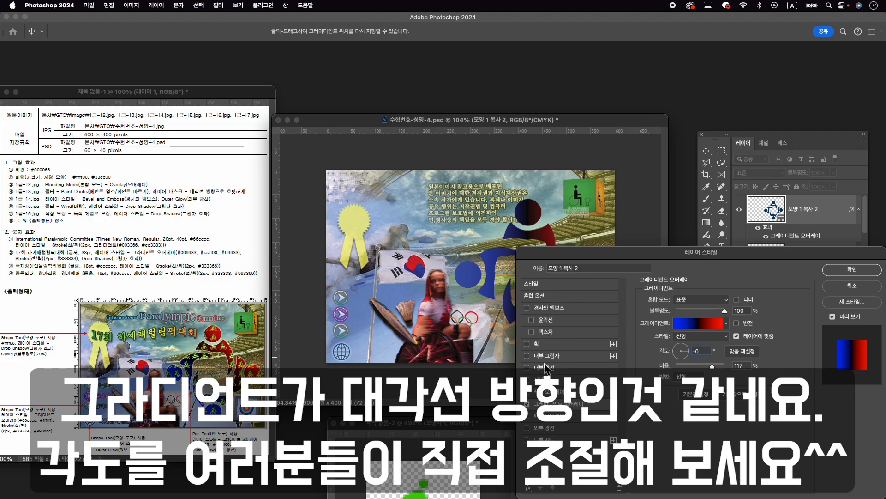
- Add an Outer Glow effect to the four-figure emblem and apply the layer style
left_click(572, 428)
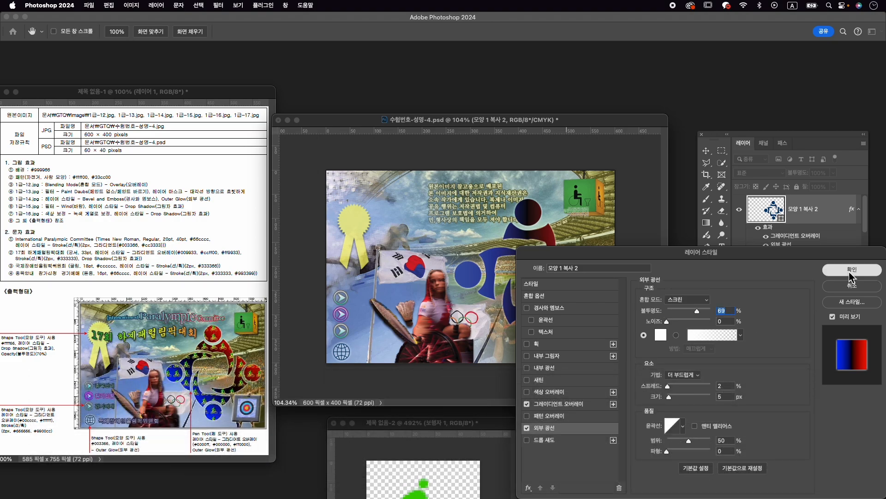
left_click(851, 270)
left_click(759, 288)
- Duplicate the four-figure emblem layer and remove all layer effects from the copy
left_click(820, 210)
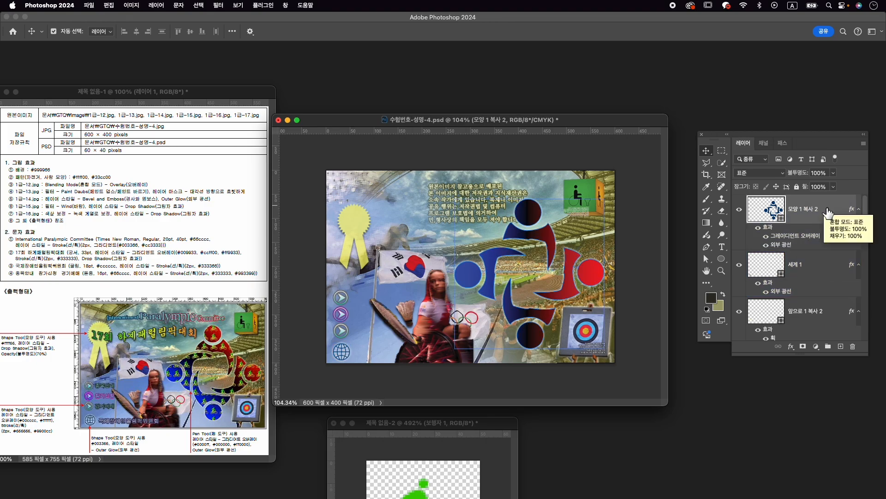
key("super+j")
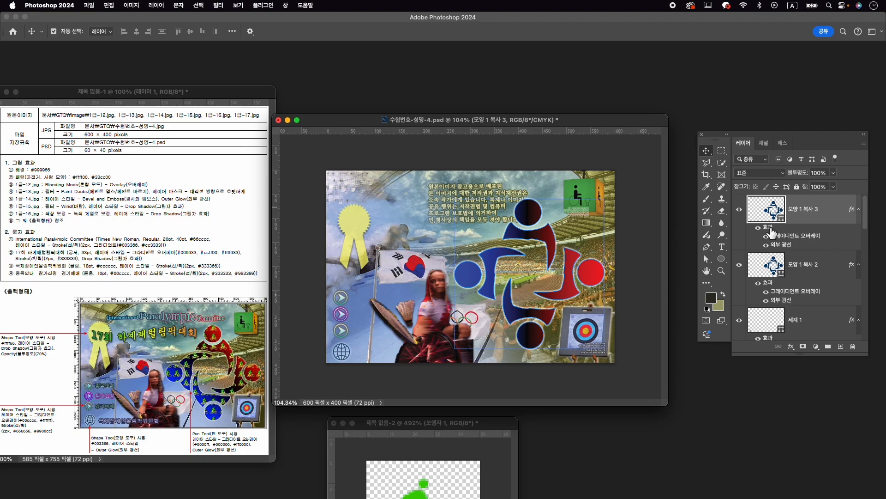
left_click_drag(768, 231, 854, 350)
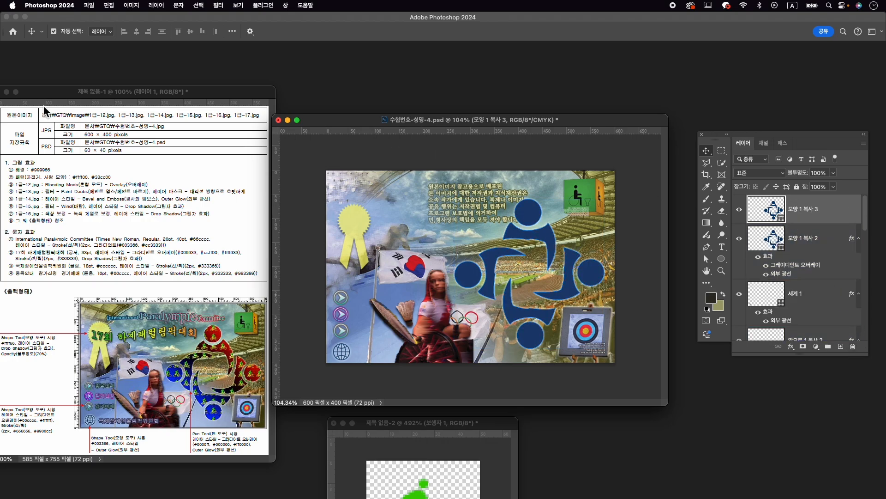
- Fill the duplicated emblem shape with the custom bicycle-and-person pattern
left_click(708, 248)
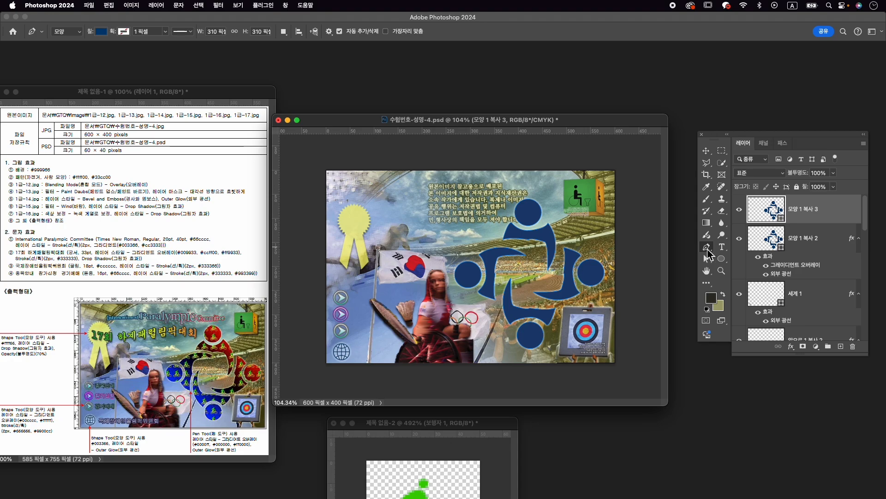
left_click(101, 32)
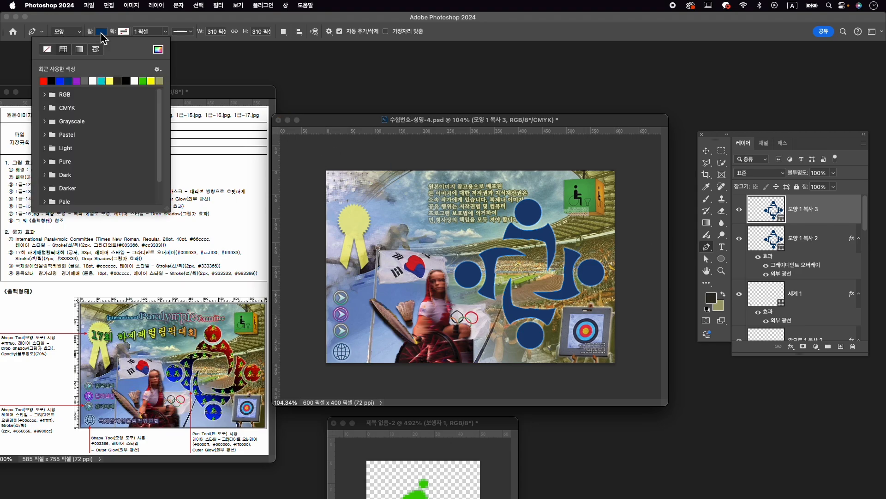
left_click(96, 50)
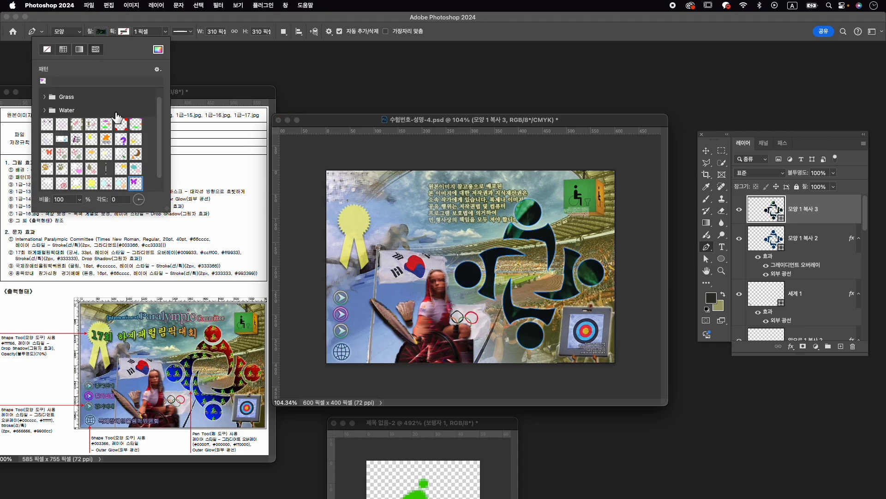
scroll(116, 118, "down", 1)
left_click(47, 184)
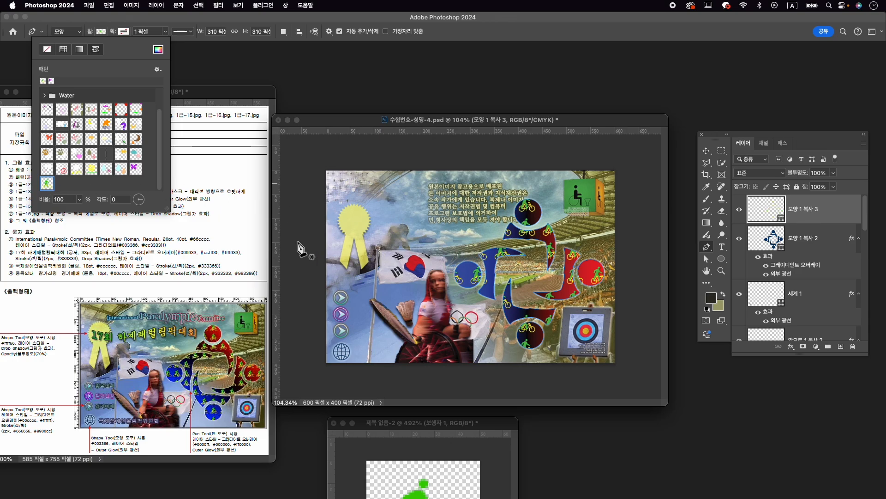
- Set the pattern fill's scale on the duplicated emblem to 63%
left_click(72, 202)
type("60")
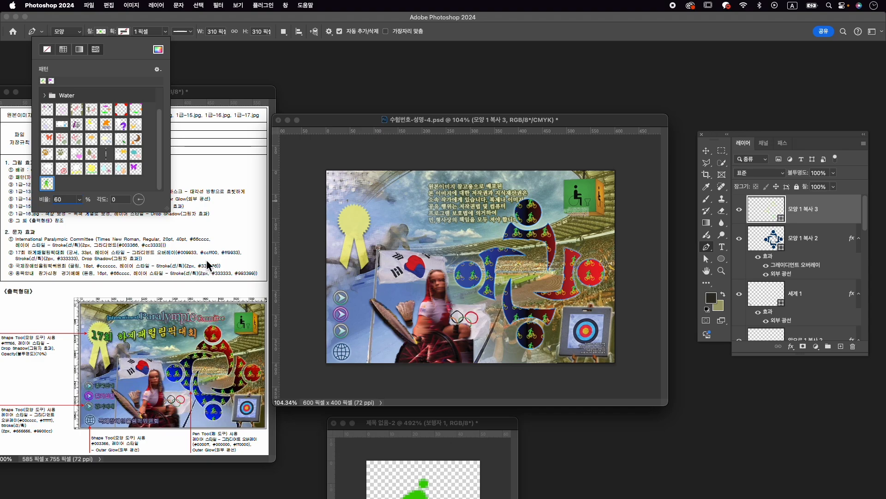
key("Up")
key("Up")
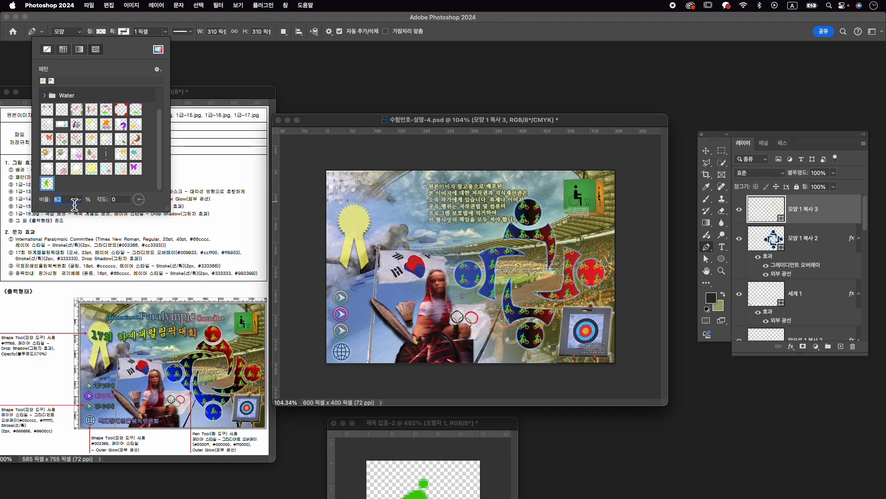
key("Up")
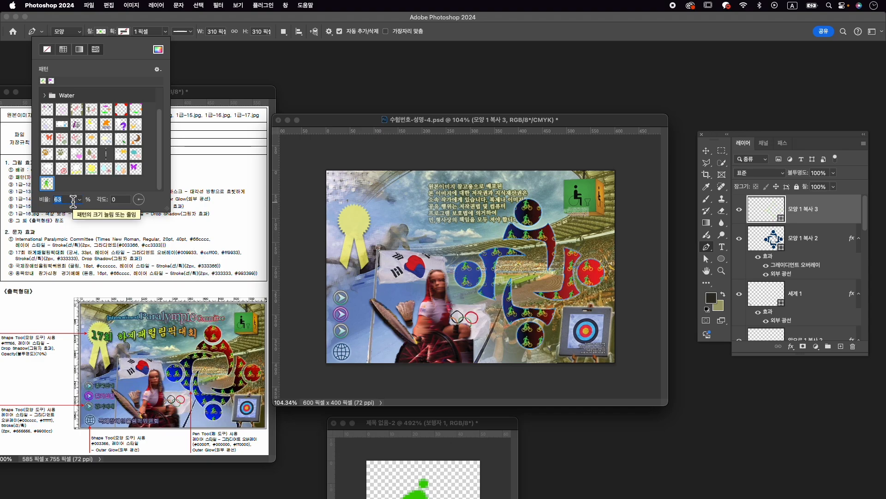
key("Return")
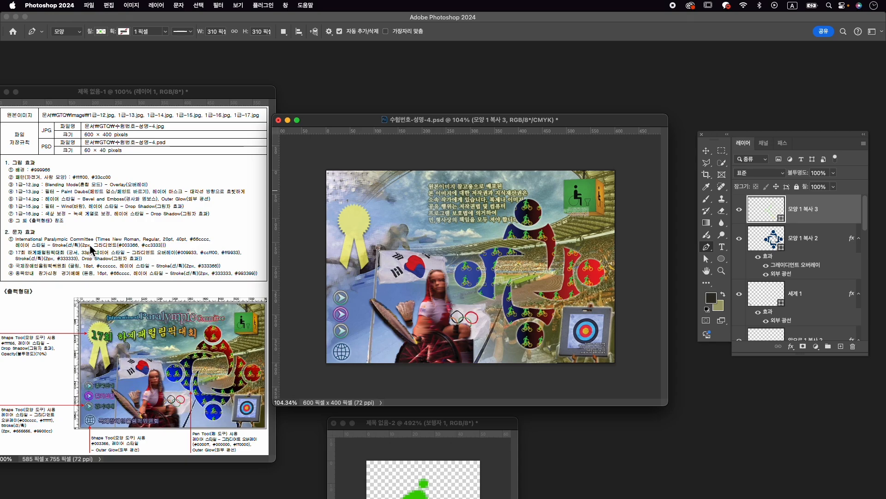
- Add the text "International Paralympic Committee" near the poster's upper edge, starting above the yellow ribbon
left_click(721, 249)
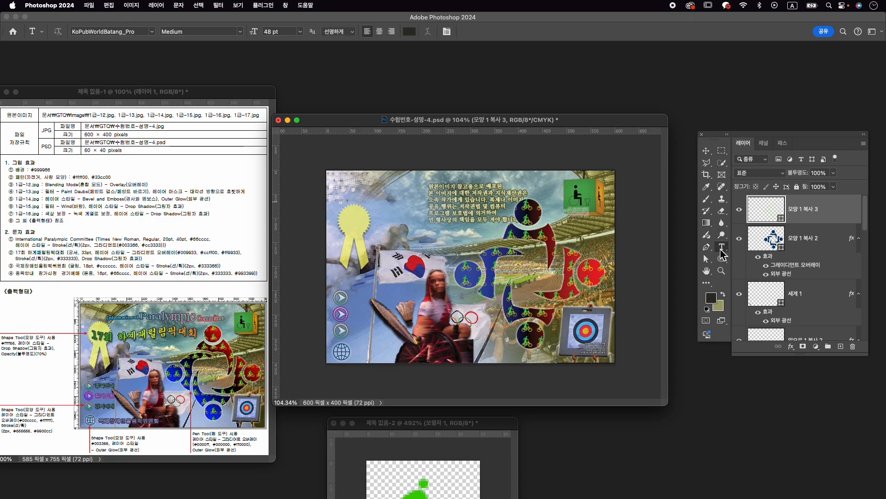
left_click(372, 198)
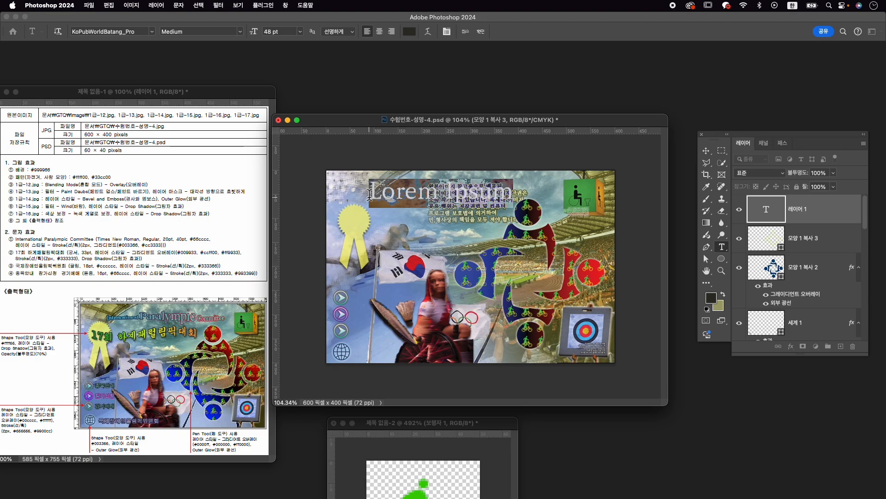
type("ㅑㅜㅅ")
key("BackSpace")
key("BackSpace")
key("BackSpace")
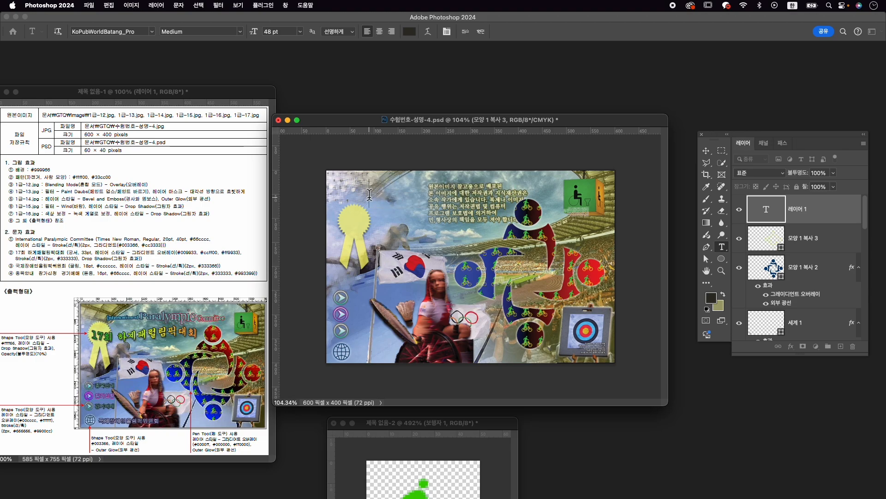
type("Inter")
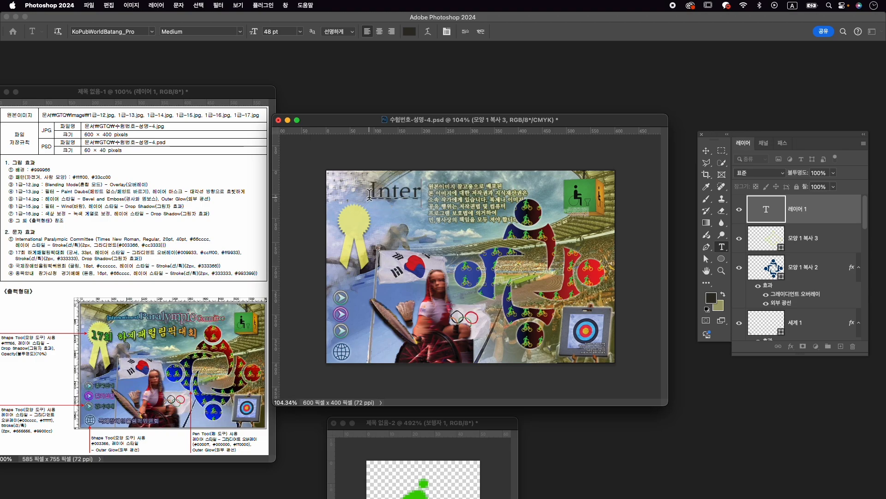
type("national Pa")
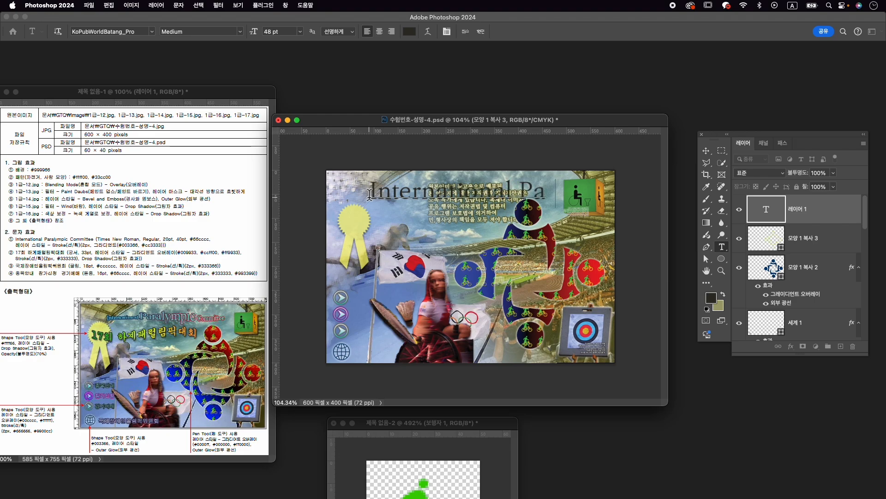
type("ralympic")
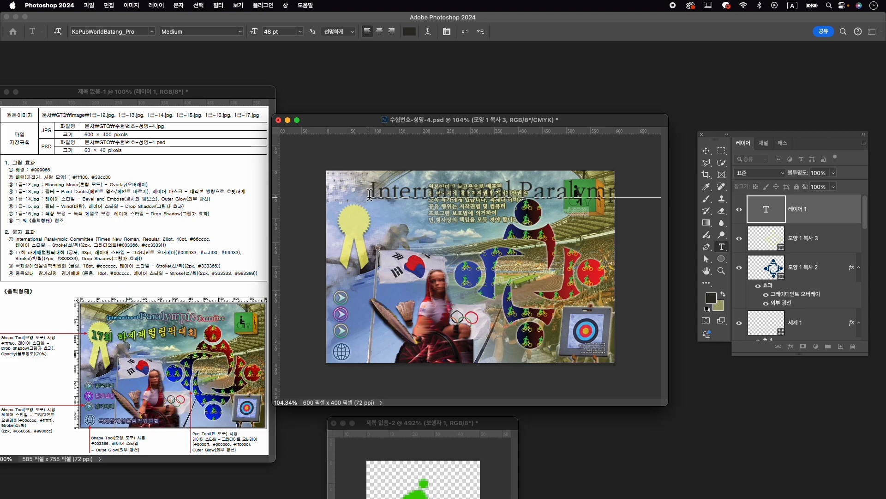
- Set the font of the whole "International Paralympic Committee" text to Times New Roman Regular
key("ctrl+a")
key("ctrl+t")
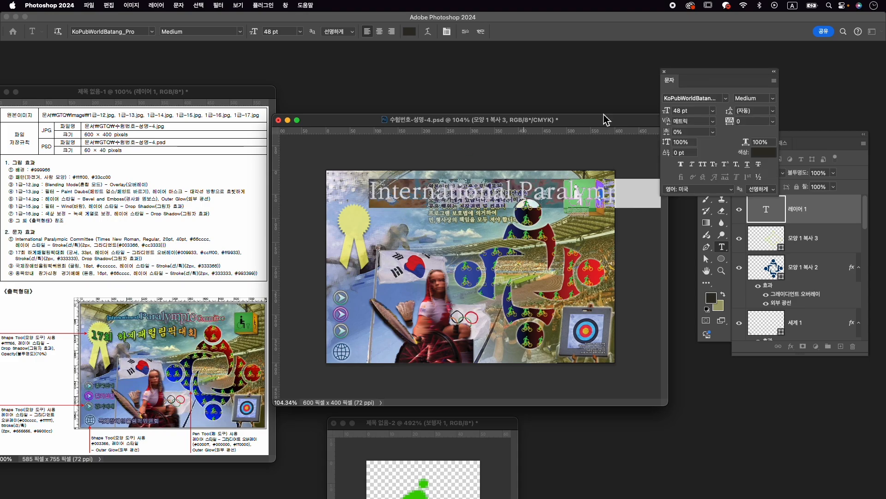
left_click(681, 110)
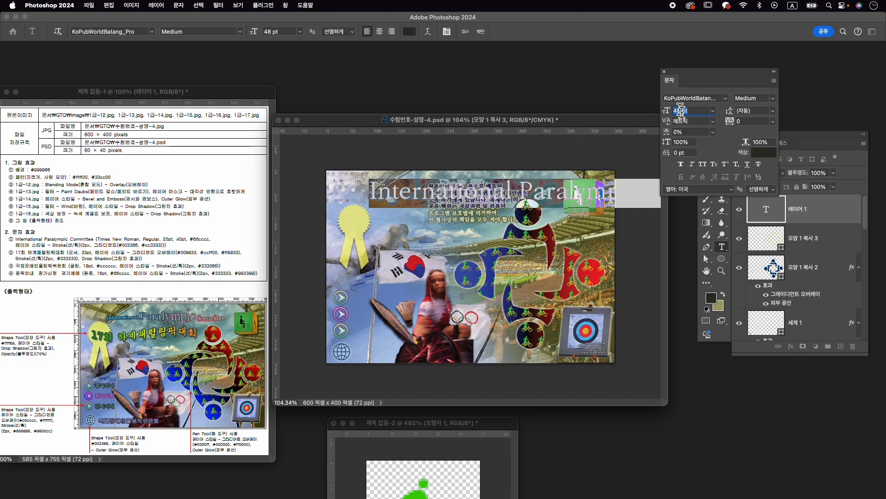
left_click(697, 99)
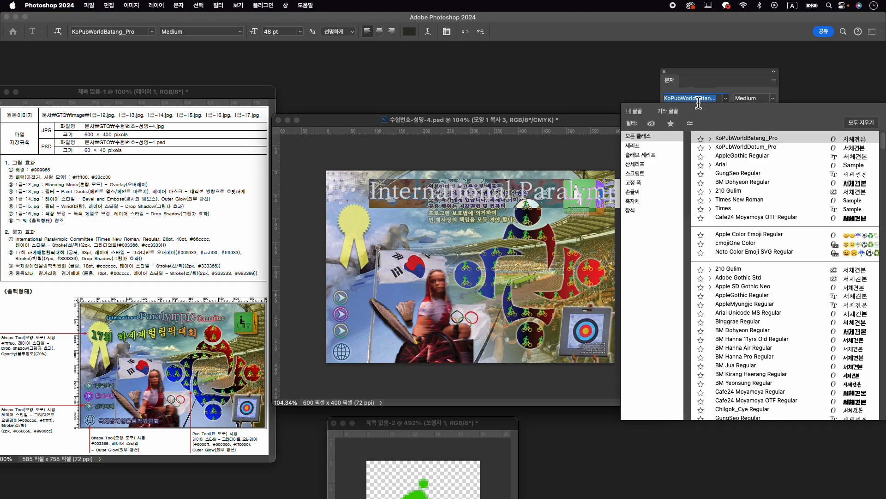
type("ti")
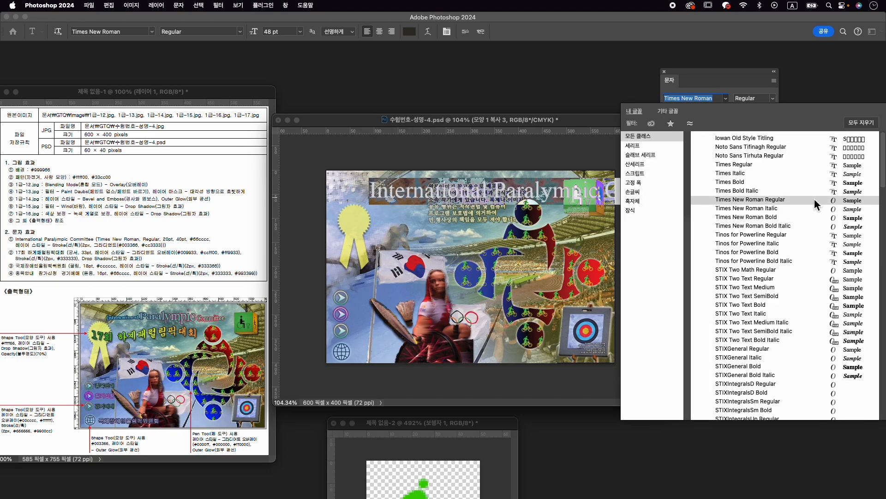
left_click(813, 200)
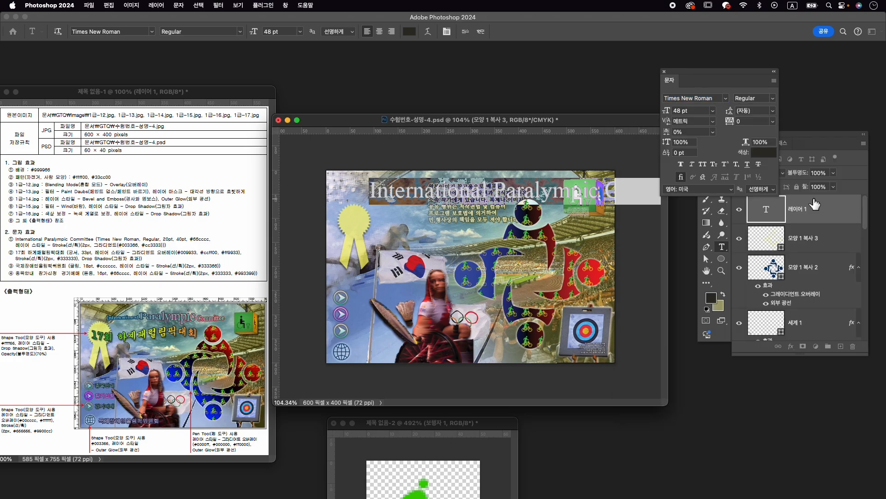
- Set the size of the whole "International Paralympic Committee" text to 20 pt
left_click(680, 111)
type("20")
key("Return")
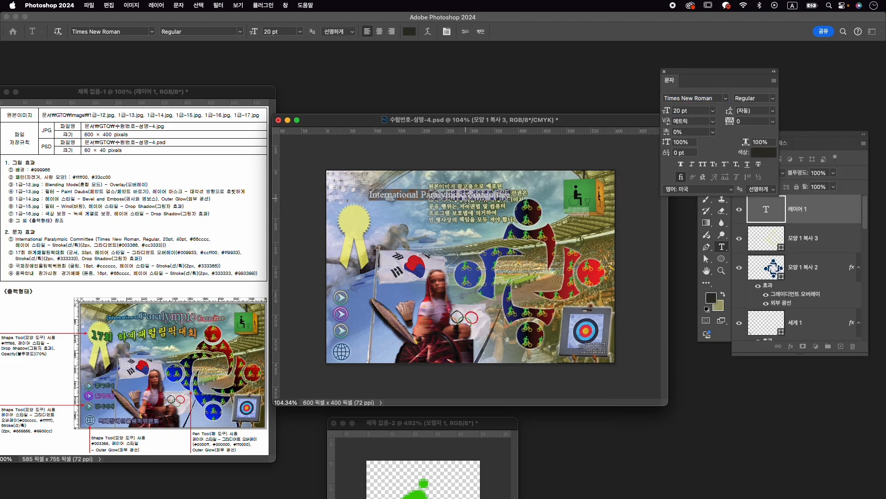
- Enlarge only the word "Paralympic" in the title text to 40 pt
left_click(443, 193)
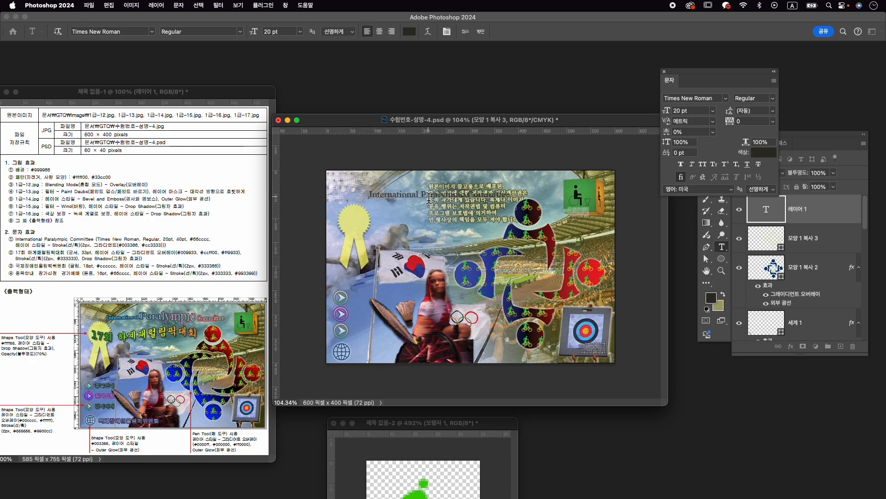
left_click_drag(423, 198, 468, 199)
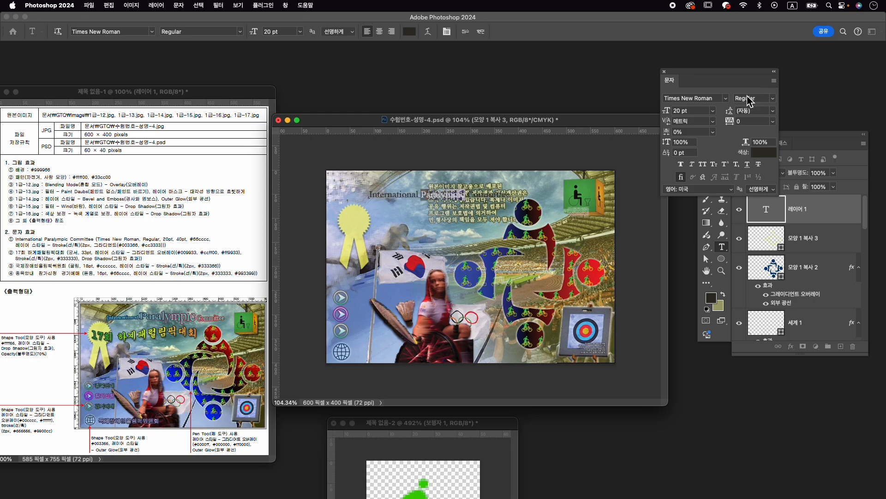
left_click(679, 111)
type("40")
key("Return")
key("super+equal")
scroll(450, 215, "up", 1)
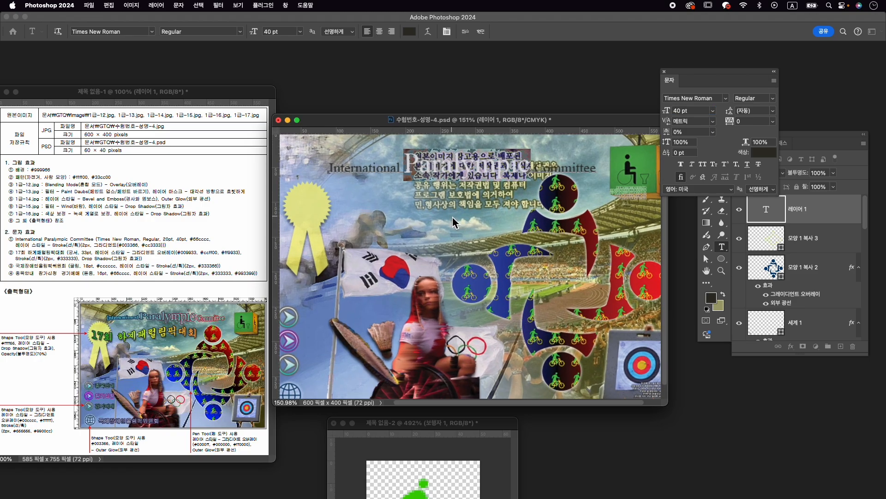
- Set the color of the whole "International Paralympic Committee" text to #66cccc
key("super+a")
left_click(767, 152)
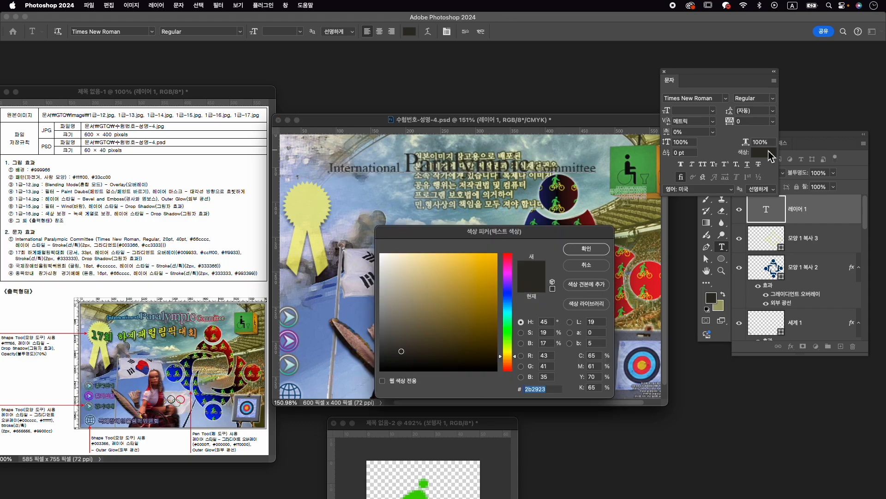
type("66cccc")
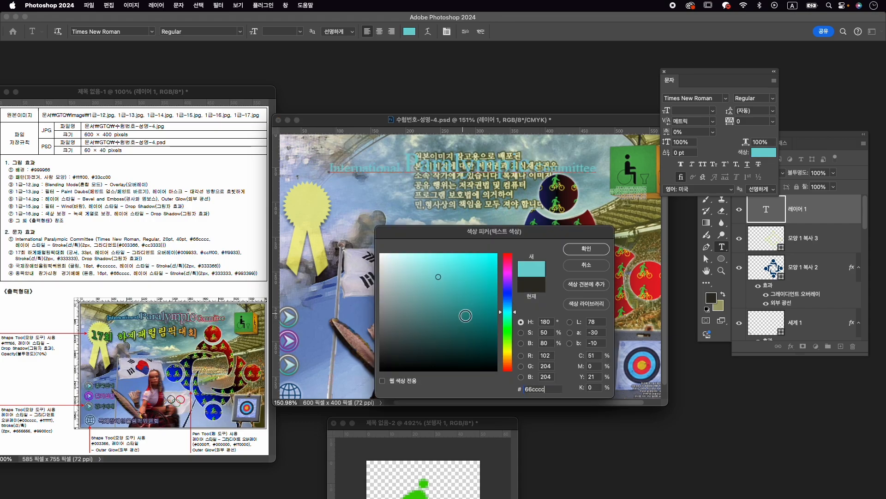
key("Return")
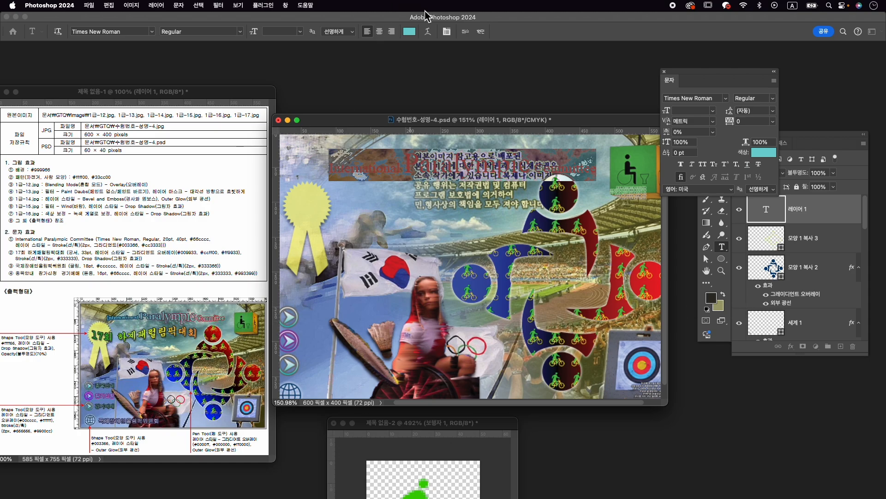
- Warp the "International Paralympic Committee" text with the horizontal Flag (깃발) style at +15% bend and commit the text
left_click(428, 31)
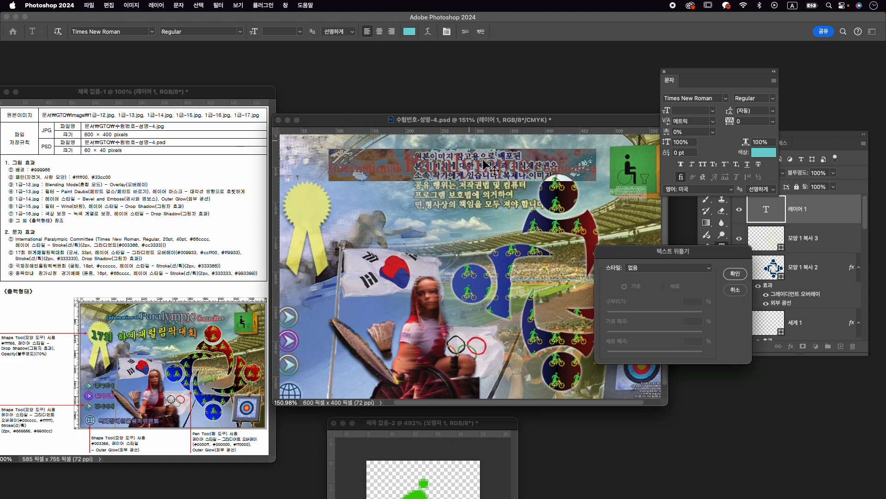
left_click(664, 268)
left_click(663, 354)
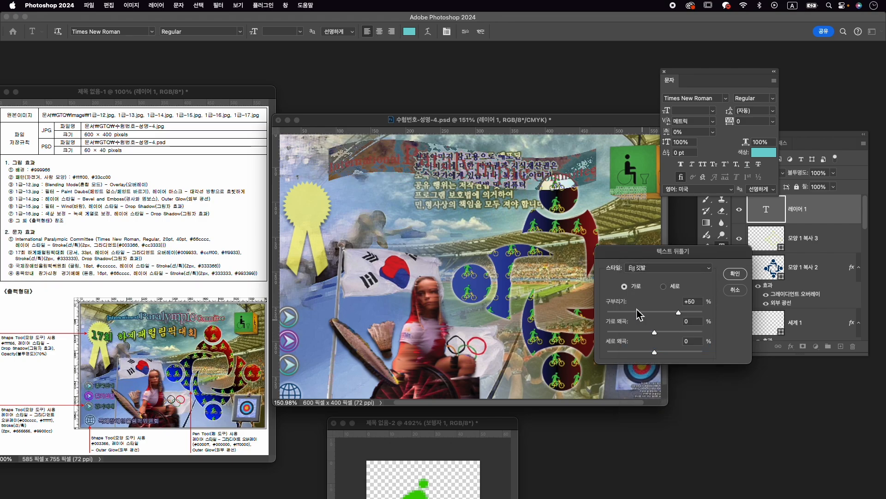
left_click(663, 313)
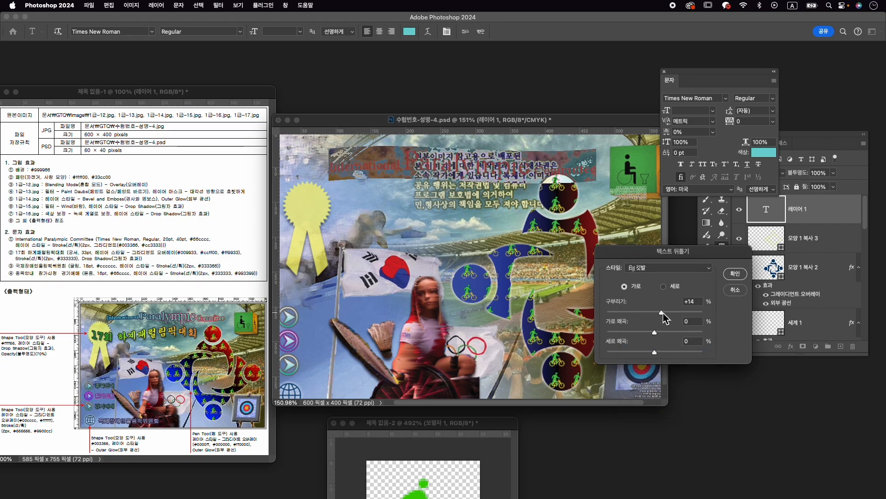
left_click(733, 275)
left_click(484, 31)
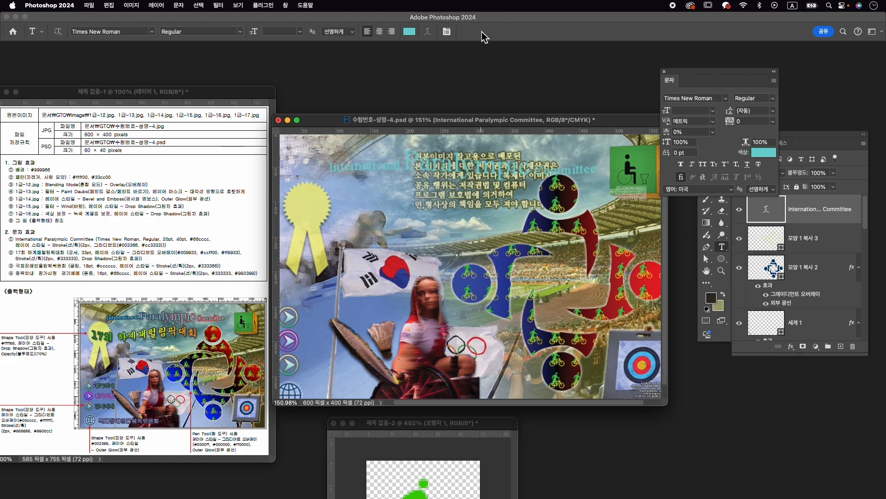
- Add a 2 px gradient-filled Stroke to the "International Paralympic Committee" text and set the gradient's starting color to #003366
left_click(791, 347)
left_click(804, 383)
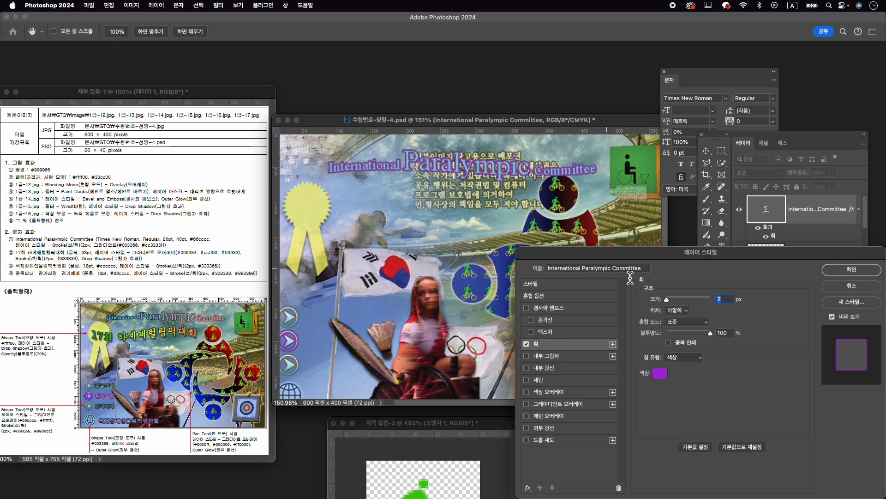
left_click(684, 357)
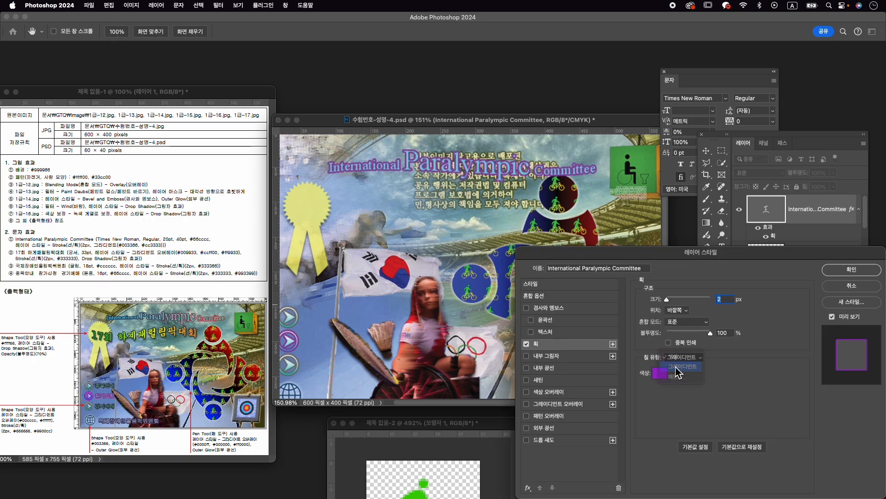
left_click(686, 366)
left_click(694, 374)
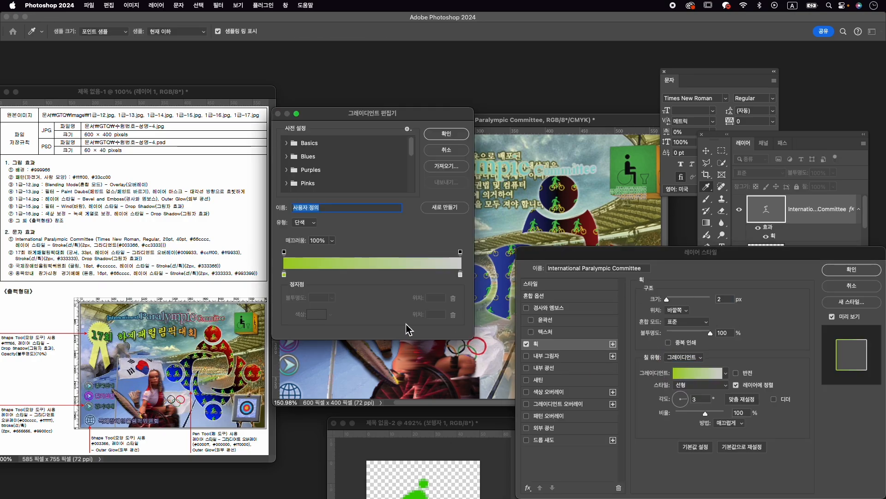
double_click(284, 275)
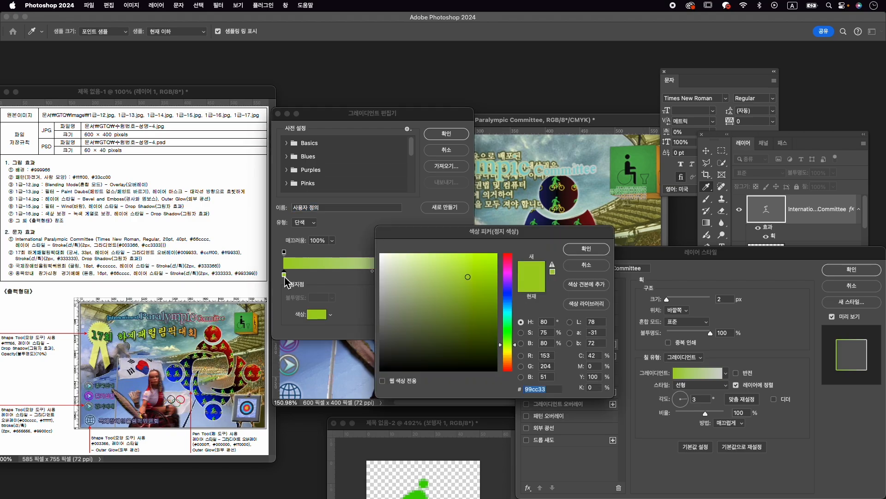
type("003366")
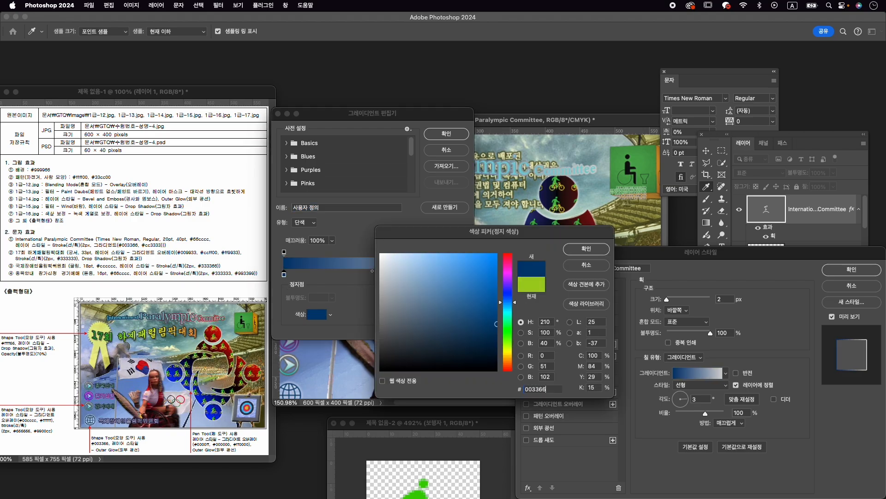
key("Return")
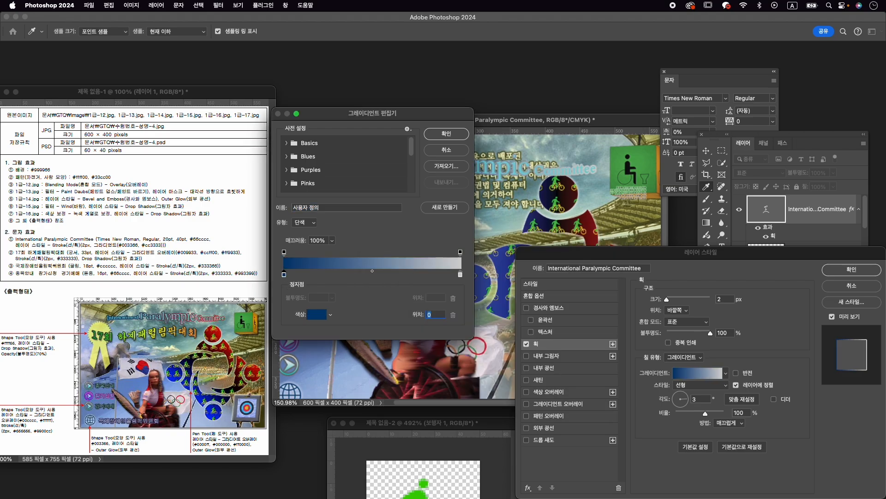
- Set the end color of the title's stroke gradient to #cc3333 and apply the layer style
left_click(460, 275)
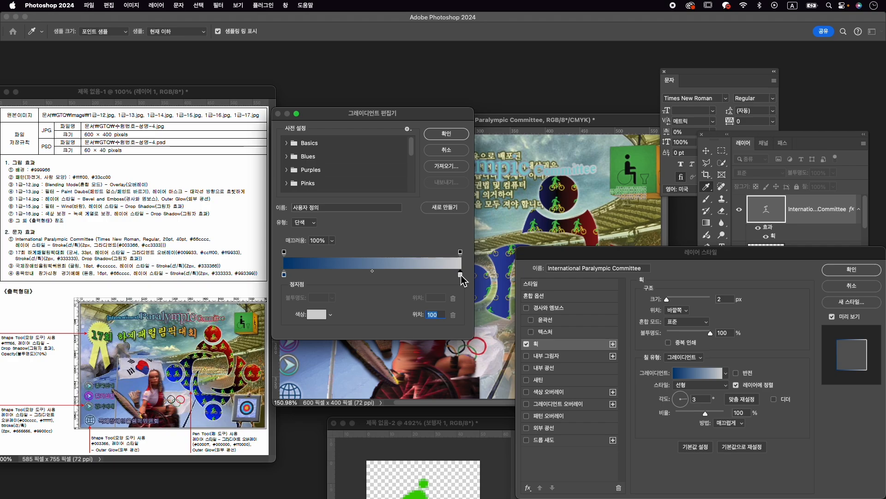
double_click(460, 275)
type("00cc33")
type("33")
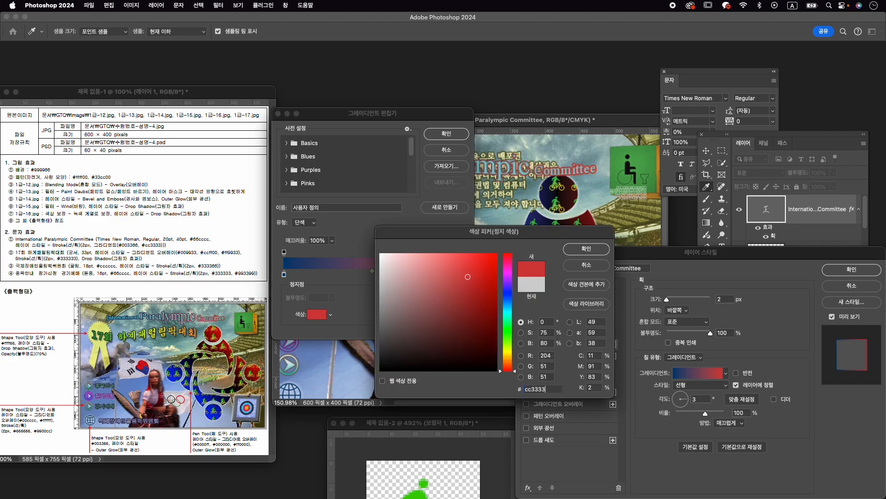
key("Return")
left_click(444, 135)
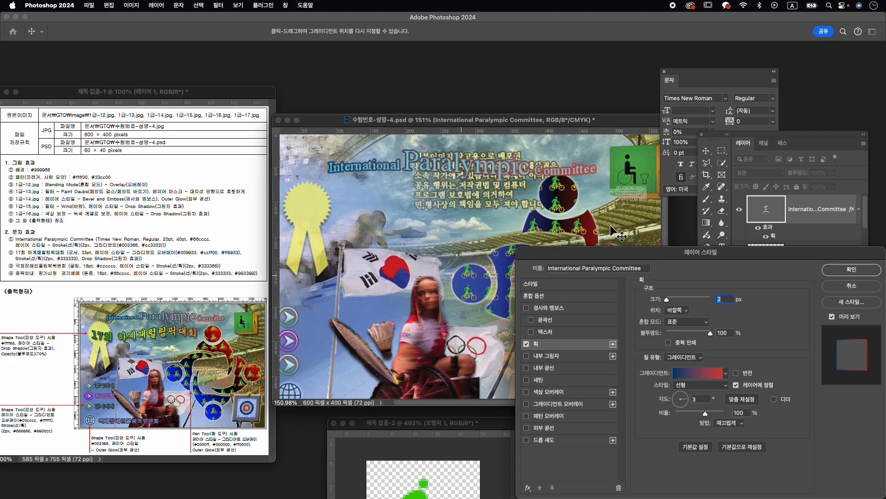
left_click(852, 270)
- Move the "International Paralympic Committee" title slightly up and to the left, closer to the poster's upper edge
key("super+0")
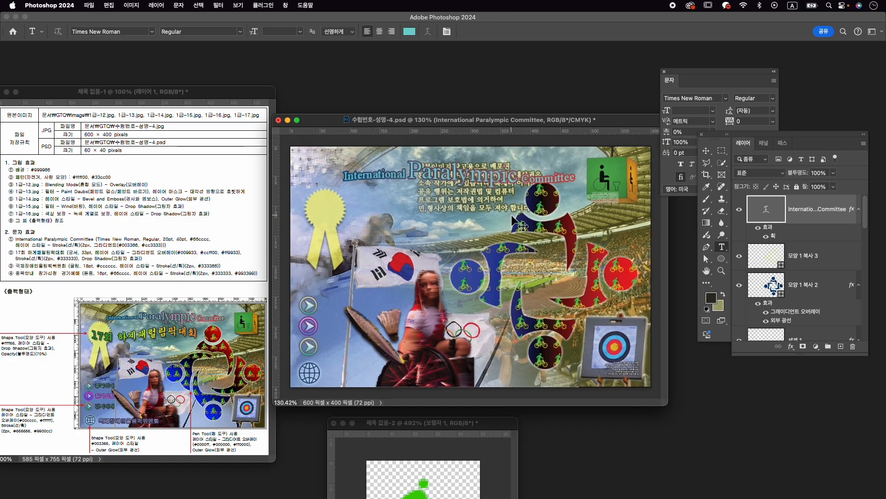
key("super+t")
left_click_drag(512, 172, 509, 168)
key("Return")
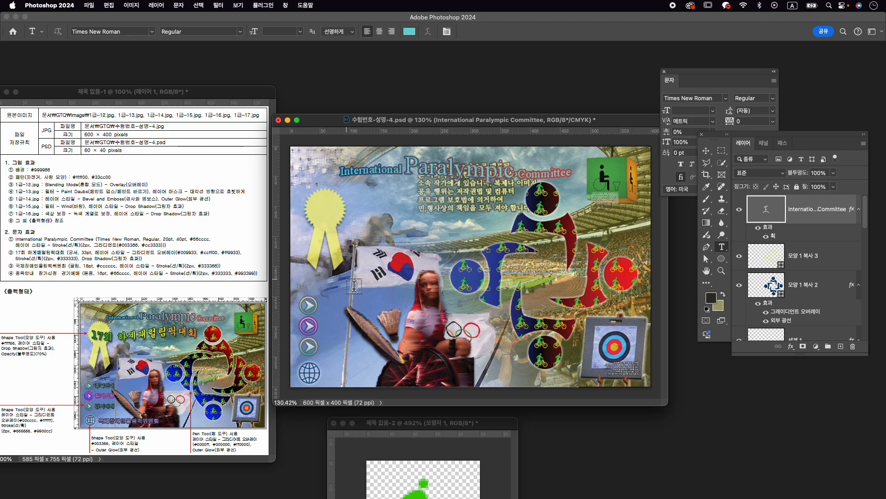
- Add the text "17회 하계패럴림픽대회" below the English title, starting over the yellow ribbon
left_click(317, 210)
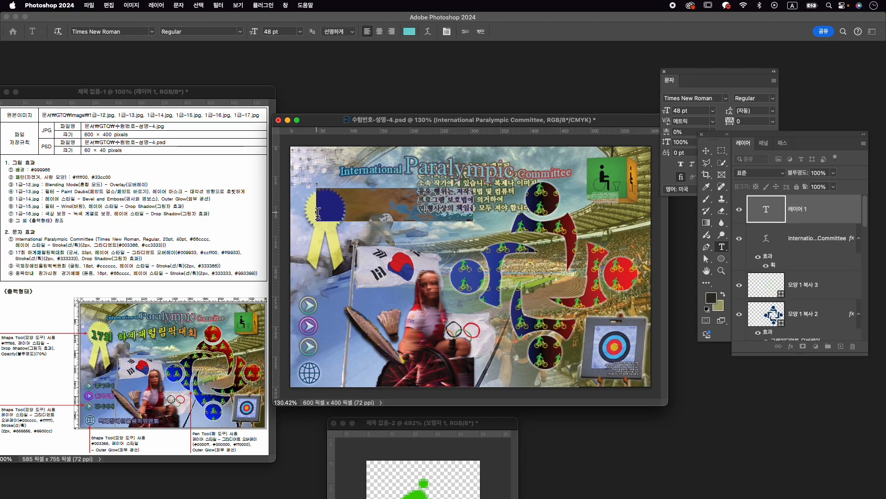
type("1")
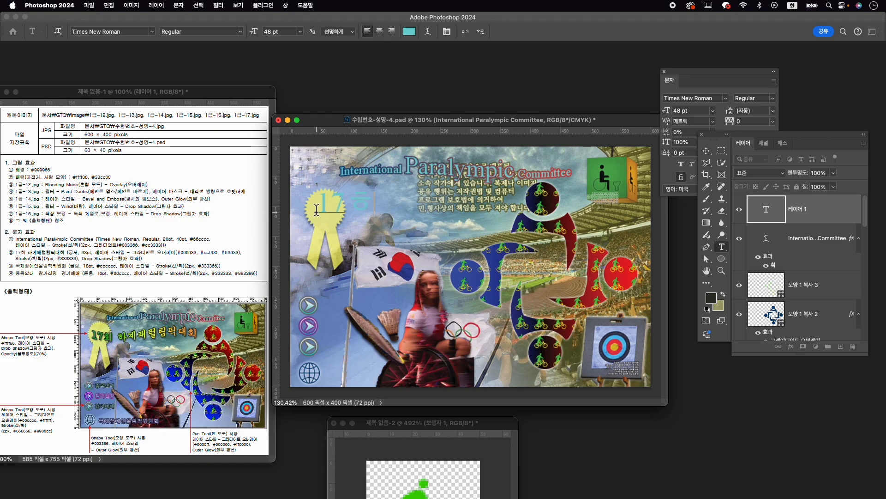
type("7회 하계패럴림픽ㄷ")
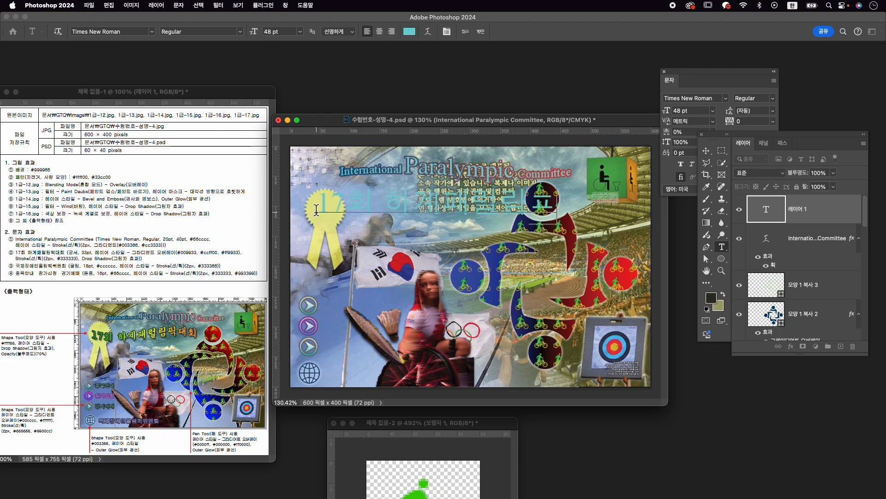
type("회")
- Set the whole "17회 하계패럴림픽대회" text to the GungSeo font at 33 pt
key("super+a")
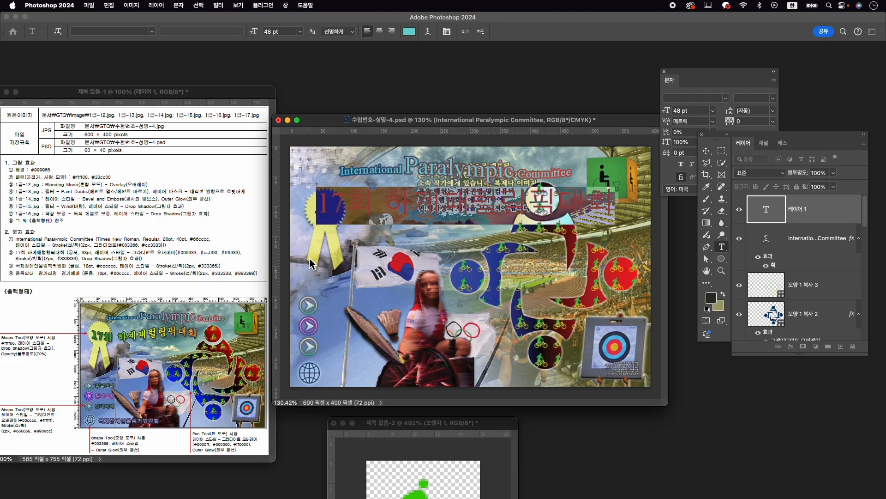
left_click(694, 98)
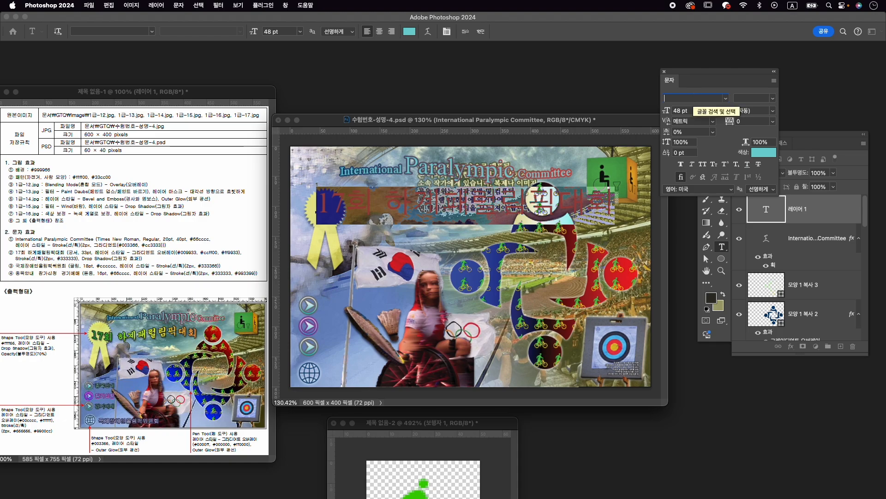
type("gun")
key("Return")
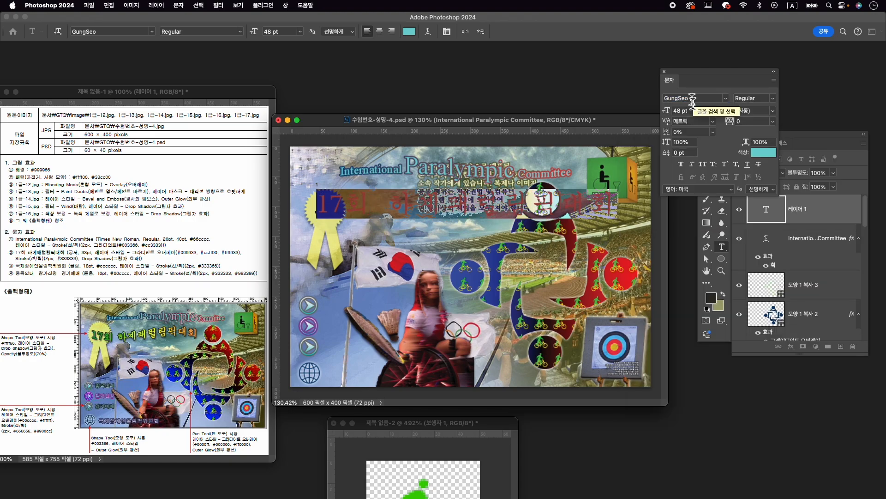
left_click(681, 111)
type("33")
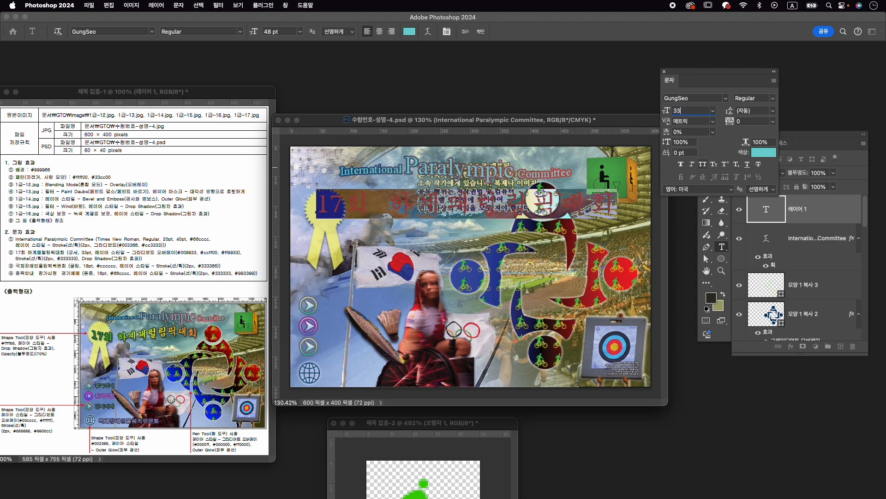
key("Return")
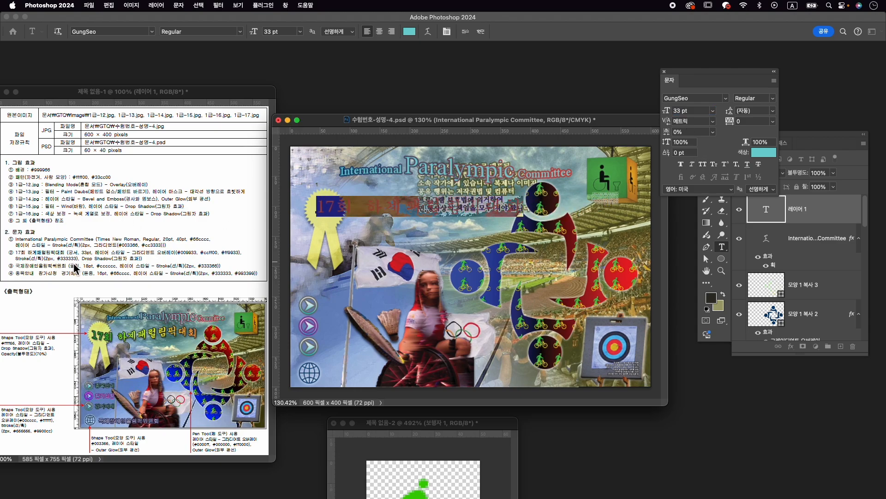
- Warp the "17회 하계패럴림픽대회" text with the horizontal Flag (깃발) style at -48% bend and commit the text
left_click(428, 32)
left_click(663, 277)
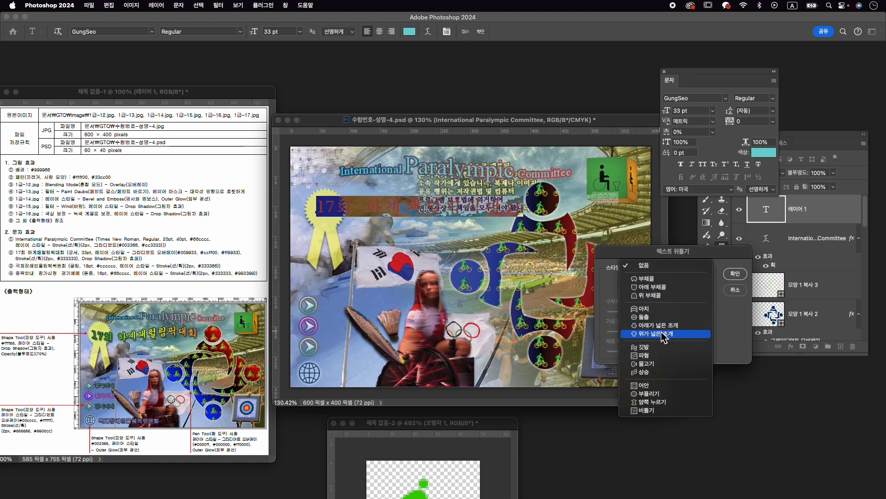
left_click(671, 355)
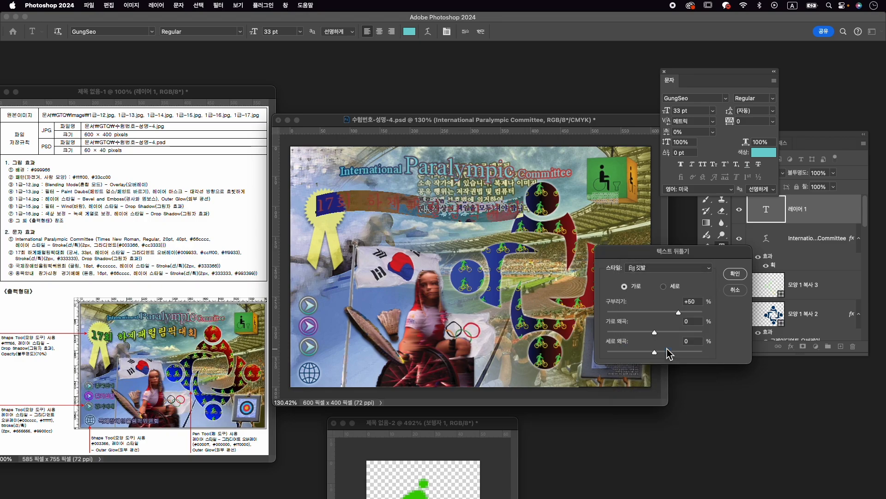
left_click_drag(678, 312, 632, 317)
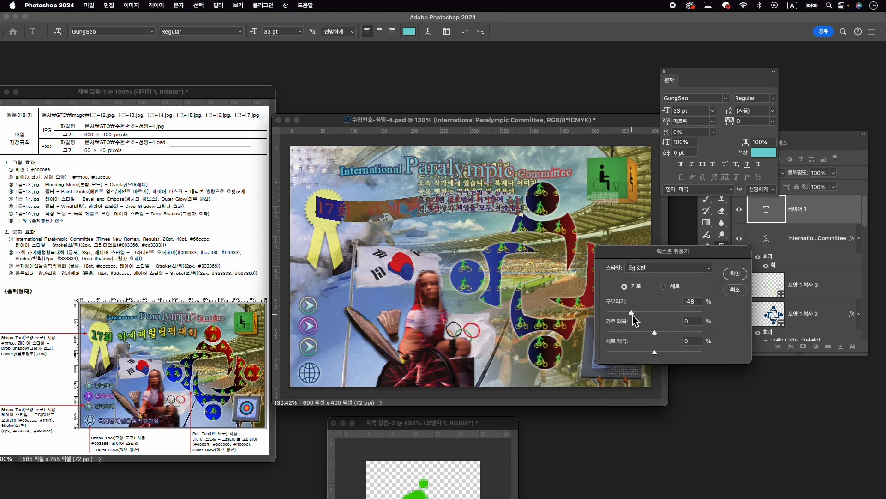
left_click(735, 273)
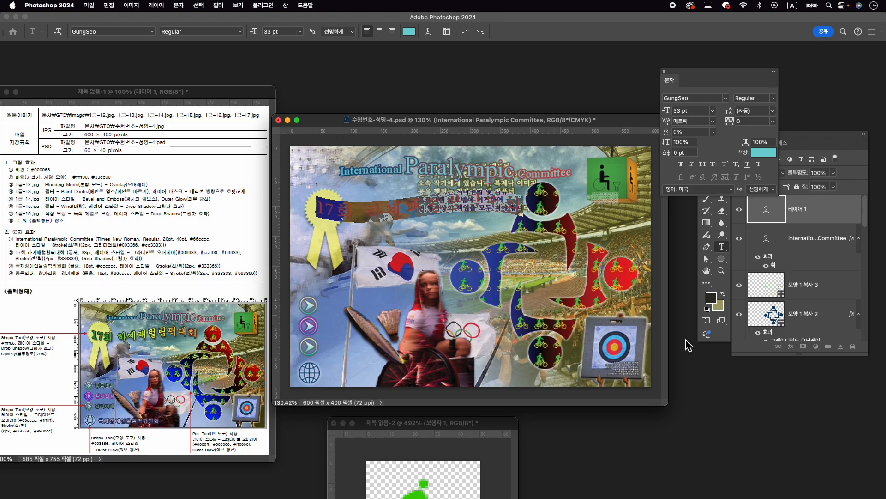
left_click(480, 31)
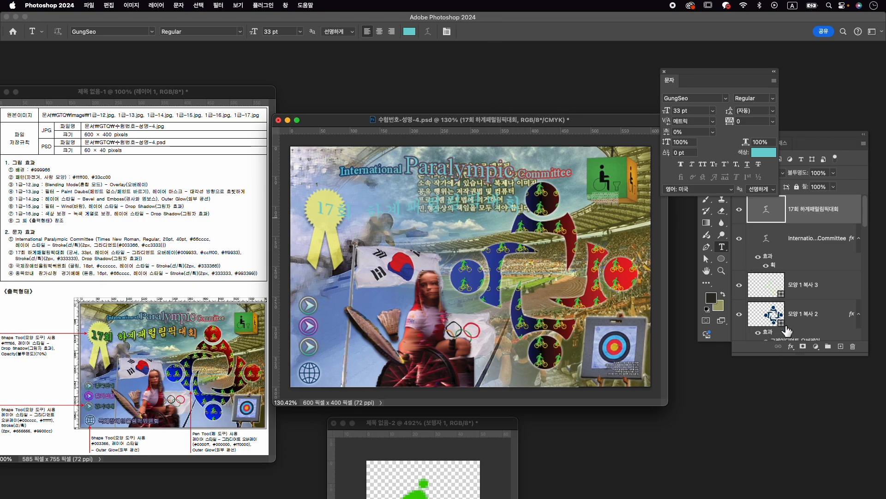
- Add a Gradient Overlay to the "17회 하계패럴림픽대회" text and set the gradient's first colour stop to #009933
left_click(794, 353)
left_click(791, 346)
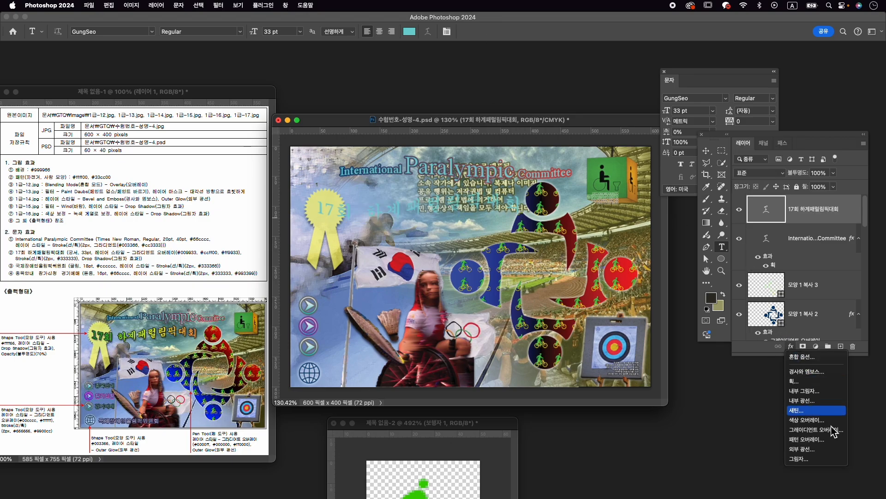
left_click(826, 429)
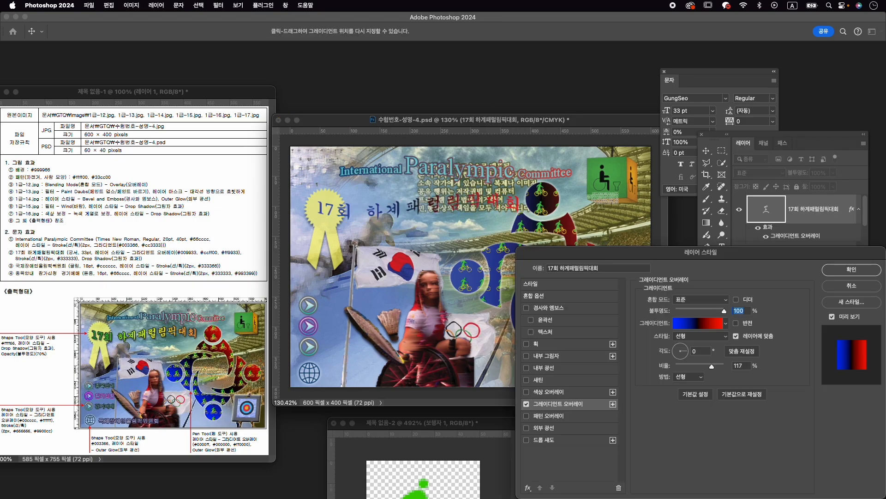
left_click(695, 323)
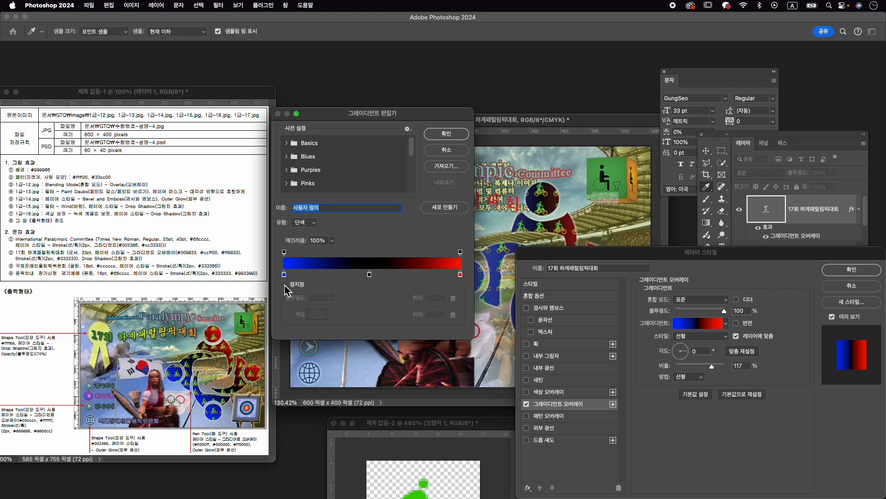
double_click(285, 276)
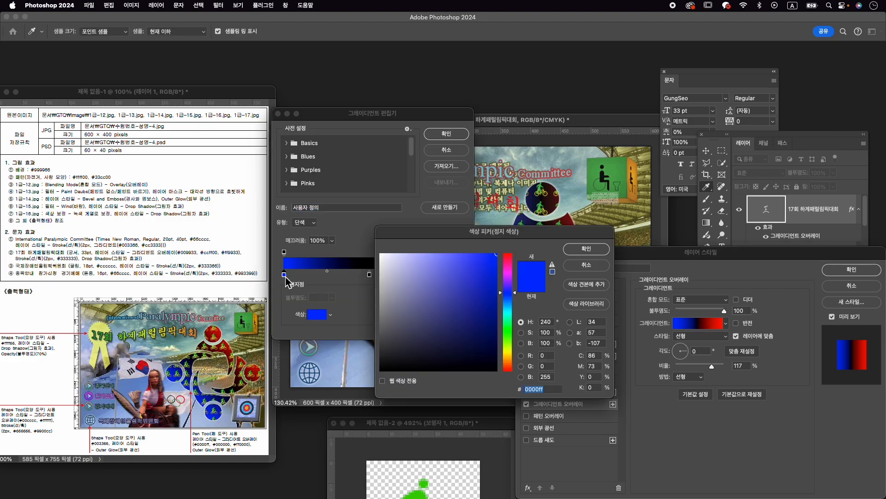
type("0099")
type("4")
type("33")
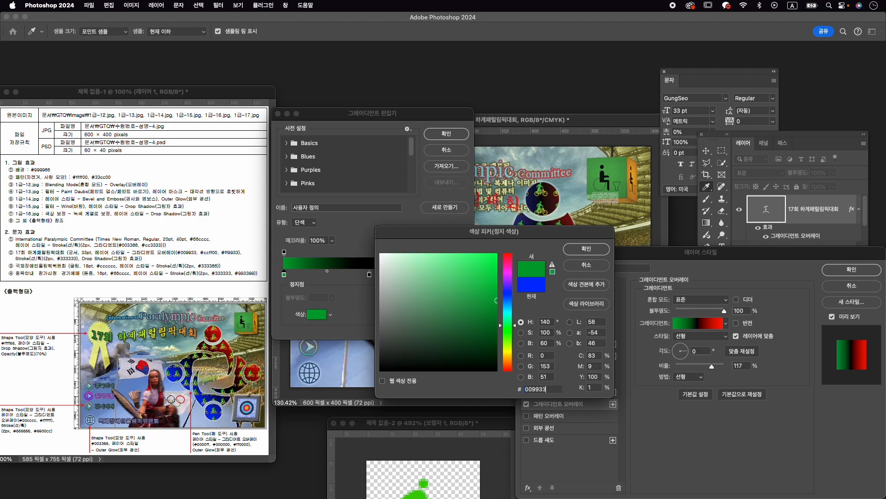
key("Return")
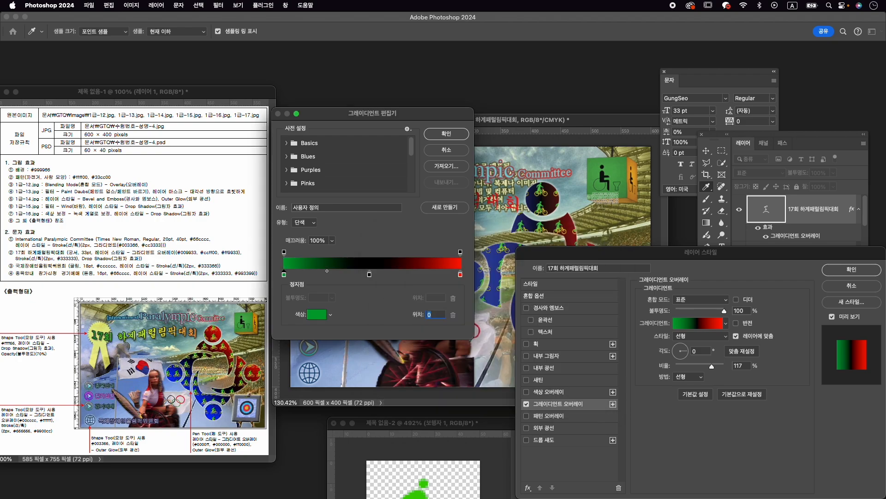
- Set the overlay gradient's middle colour stop to #ccff00 and its end stop to #ff9933, and accept the gradient
double_click(370, 276)
type("ccff00")
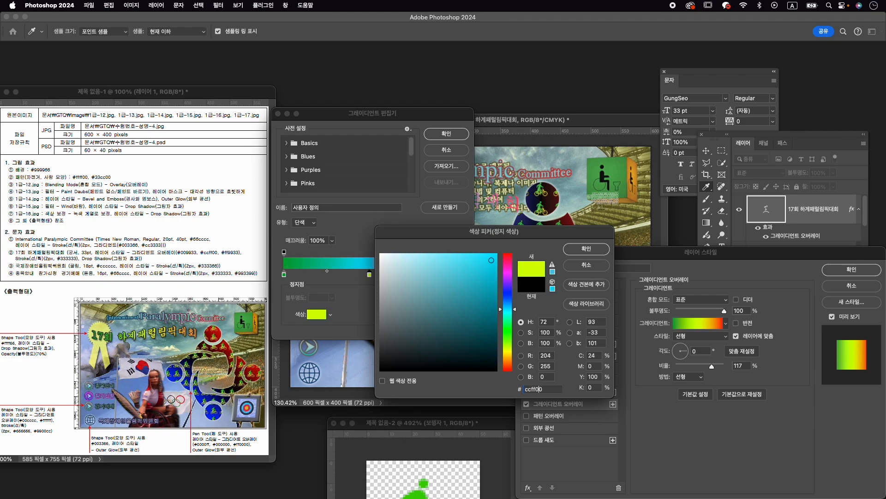
key("Return")
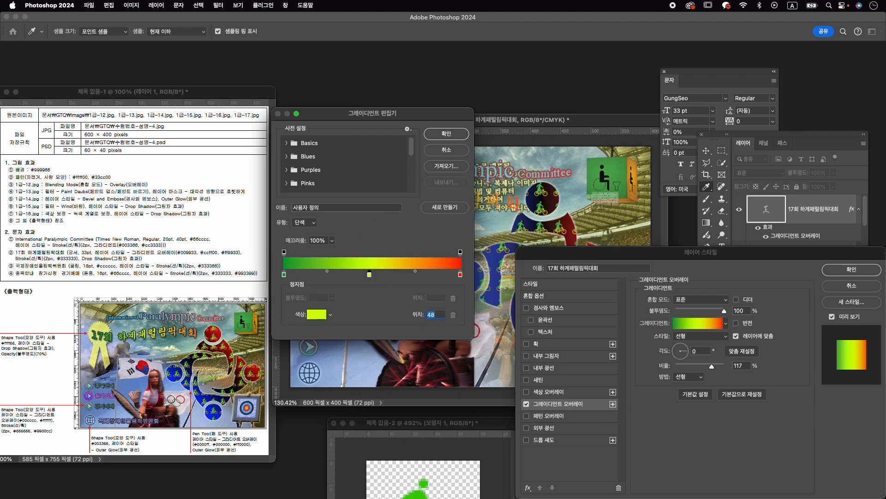
double_click(460, 275)
type("ff")
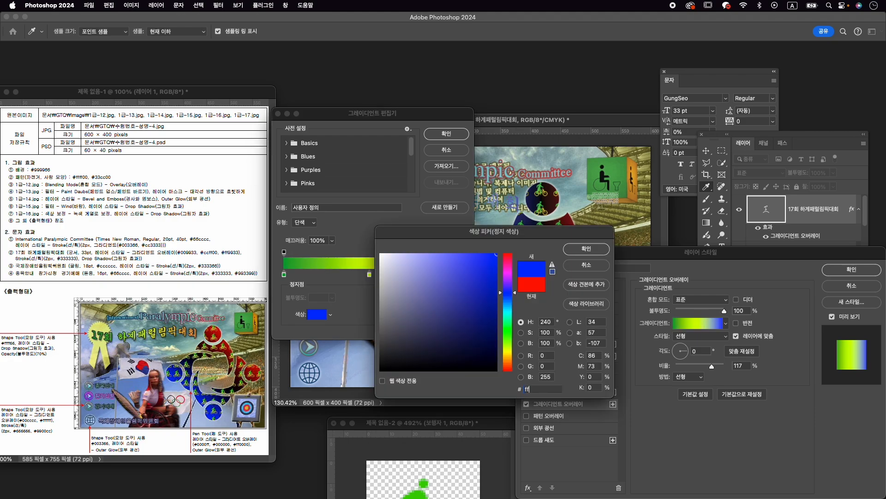
type("9933")
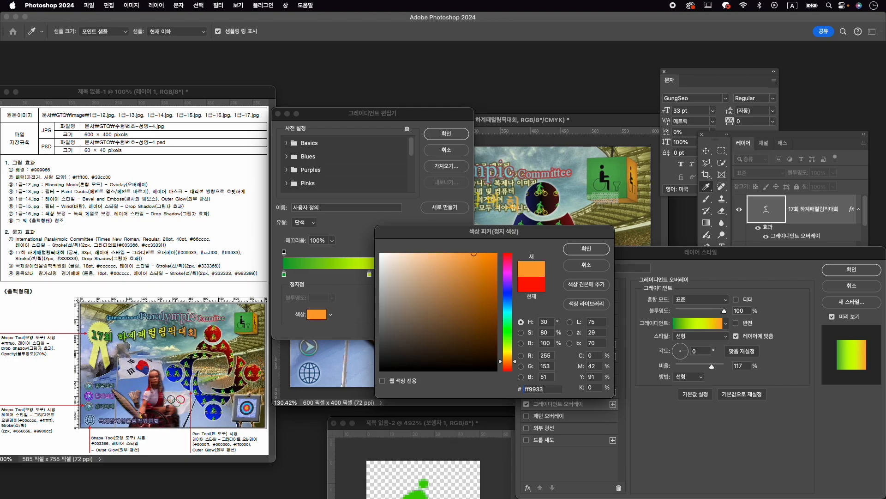
key("Return")
left_click(446, 134)
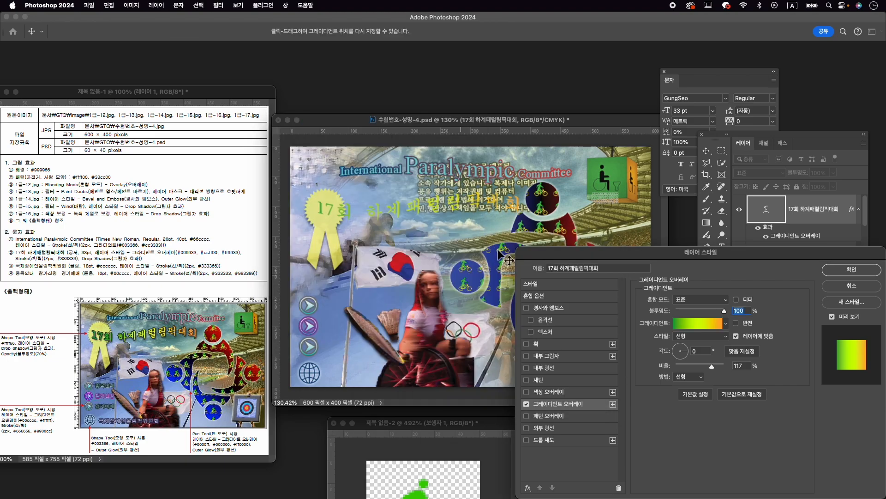
- Add a 2 px outside stroke in solid #333333 and a drop shadow to the "17회 하계패럴림픽대회" text, and apply the layer styles
left_click(547, 344)
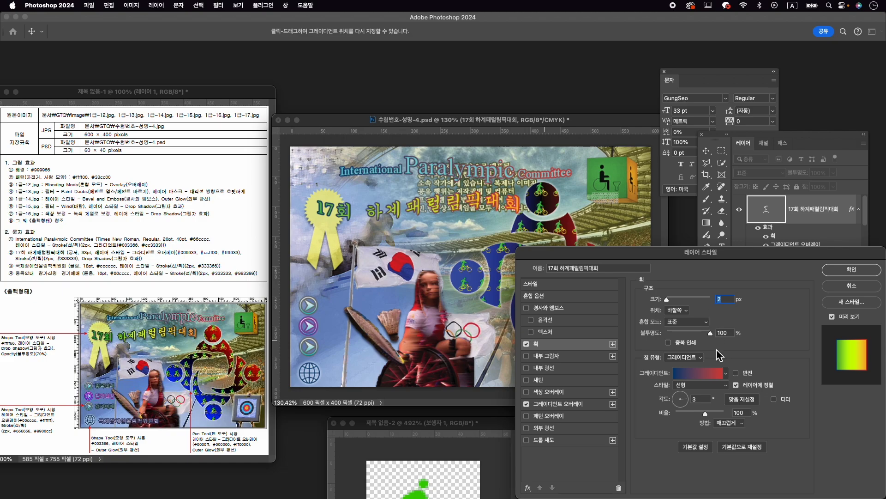
left_click(686, 358)
left_click(682, 346)
left_click(659, 373)
type("333333")
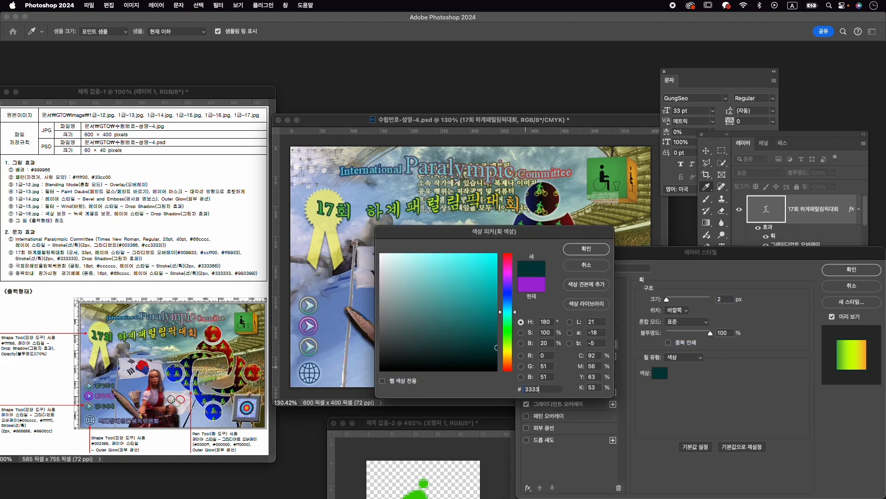
key("Return")
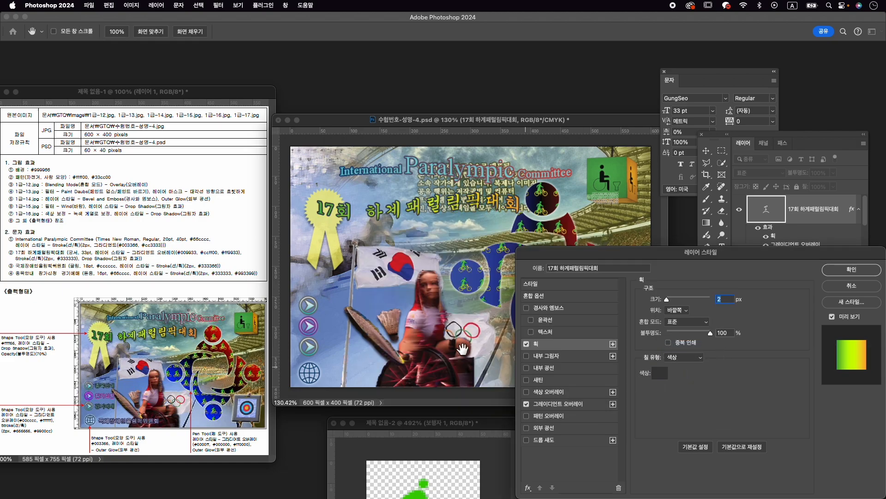
left_click(547, 440)
left_click(851, 270)
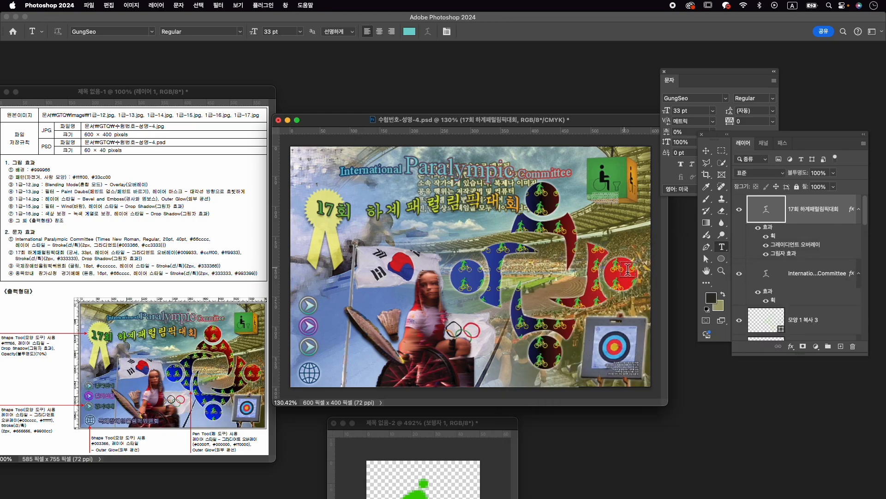
- Move the "17회 하계패럴림픽대회" text slightly left and up over the ribbon, to about X 207 px, Y 100 px
key("super+t")
left_click_drag(437, 205, 471, 218)
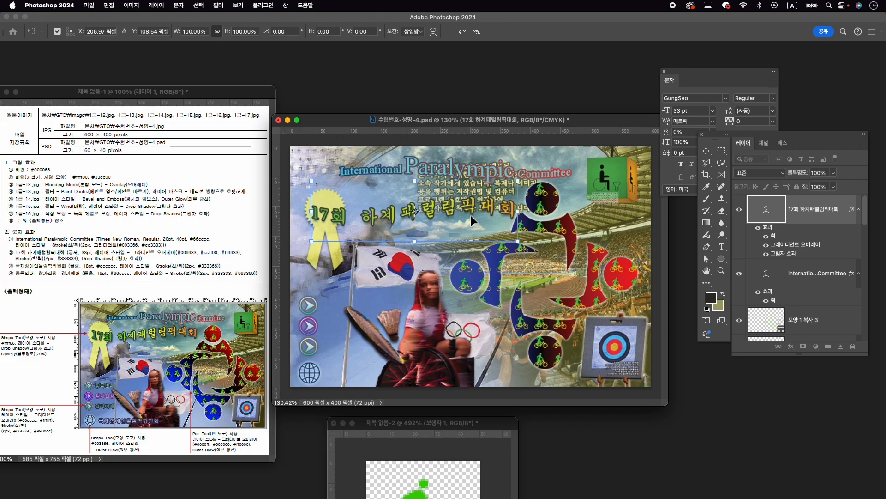
key("Up")
key("Up")
key("Up")
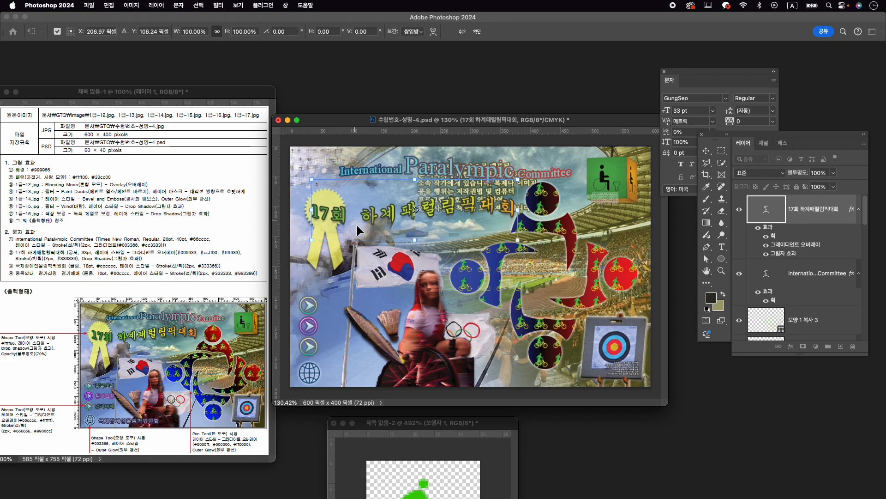
key("Up")
key("Up")
key("Up")
key("Up")
key("Up")
key("Up")
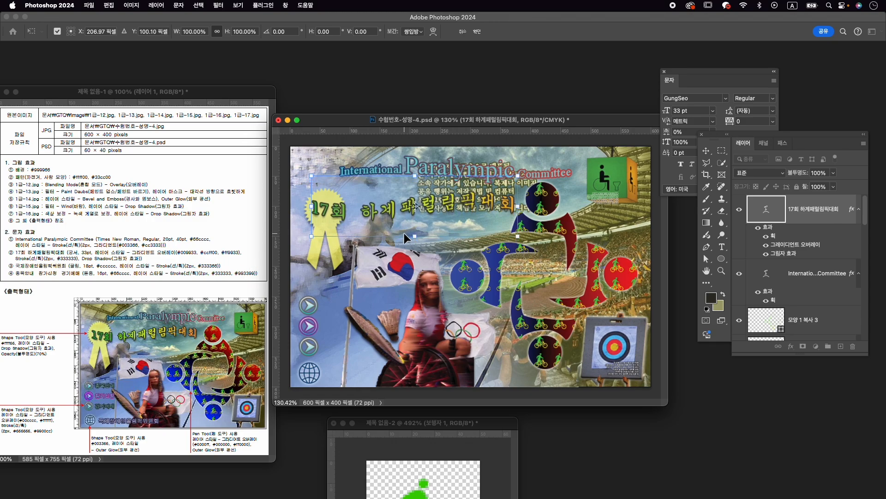
key("Return")
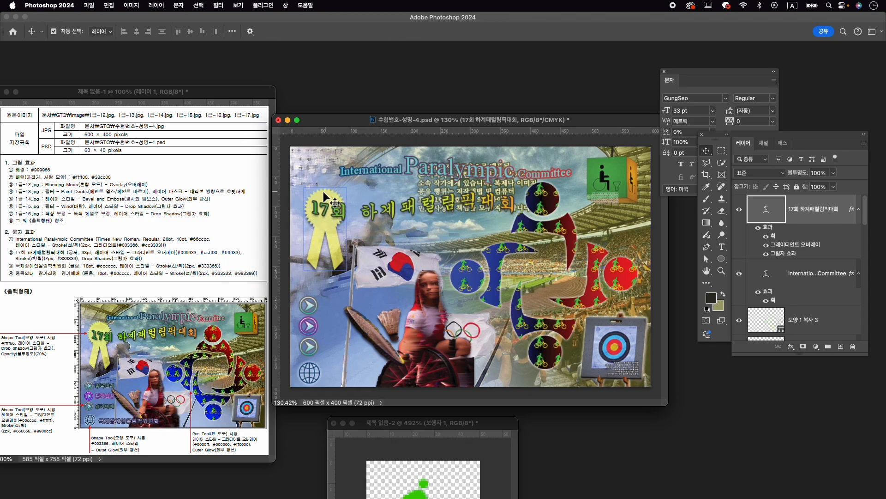
- Enlarge the yellow ribbon behind "17회" slightly, to about 74 × 143 px, with its proportions kept
left_click_drag(314, 236, 315, 232)
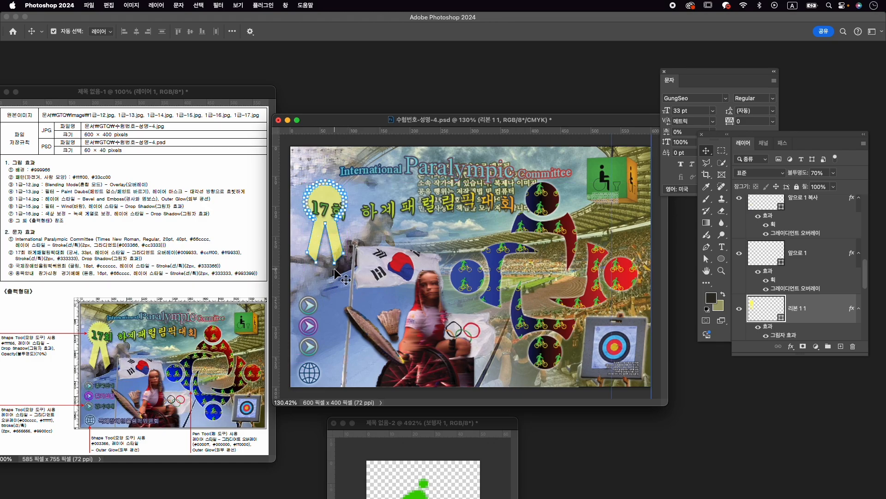
key("super+t")
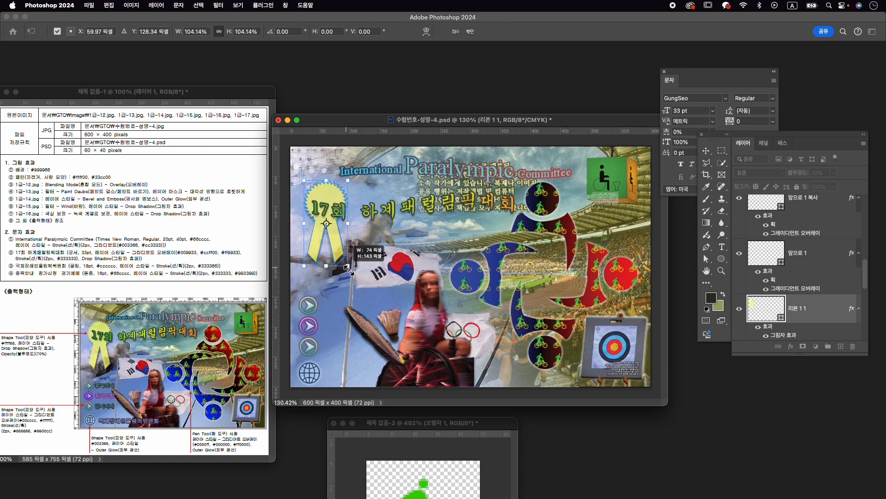
key("Return")
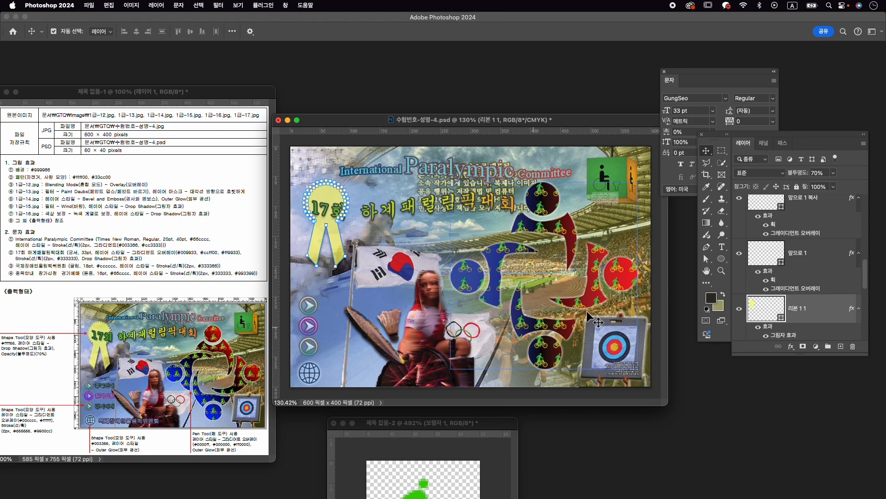
- Add the text "국제장애인올림픽위원회" beside the globe icon, on a new layer above the "17회 하계패럴림픽대회" text
scroll(830, 233, "up", 10)
left_click(816, 217)
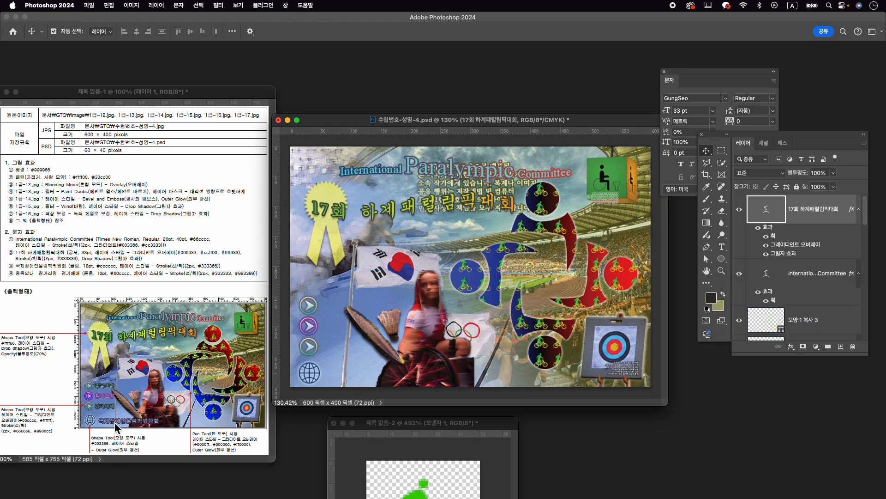
key("t")
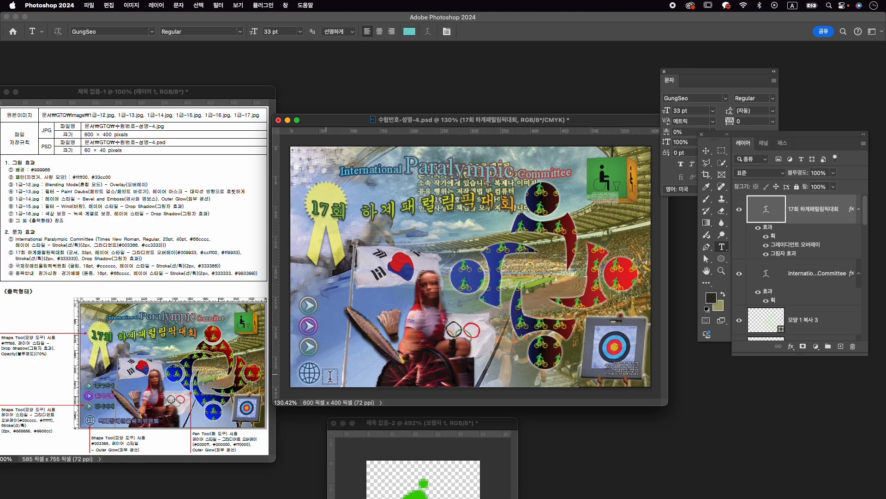
left_click(332, 376)
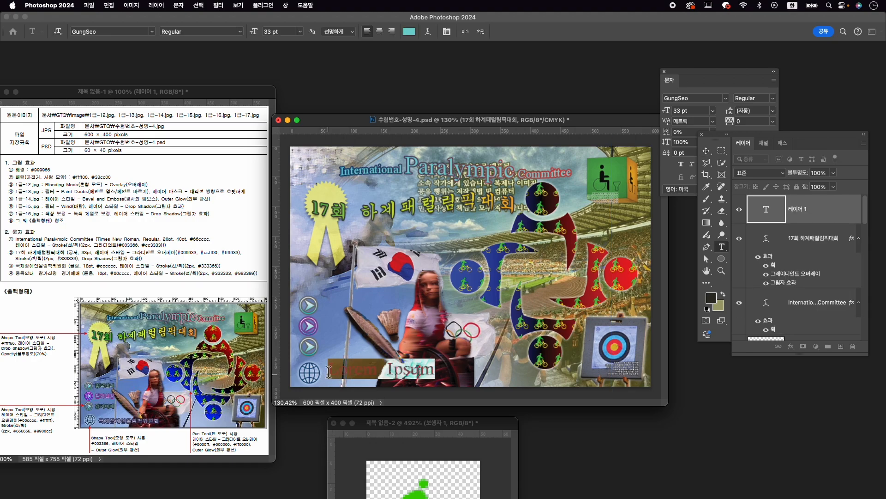
type("ㄱ제장애이")
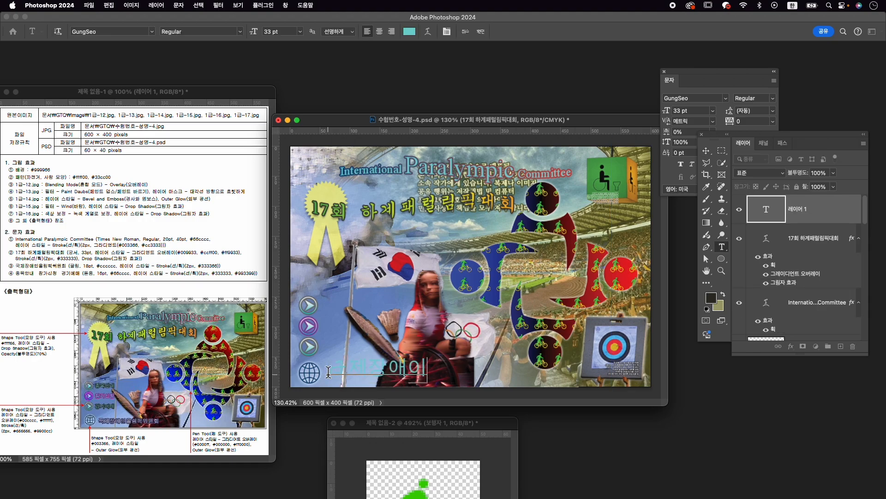
type("올림픽위원")
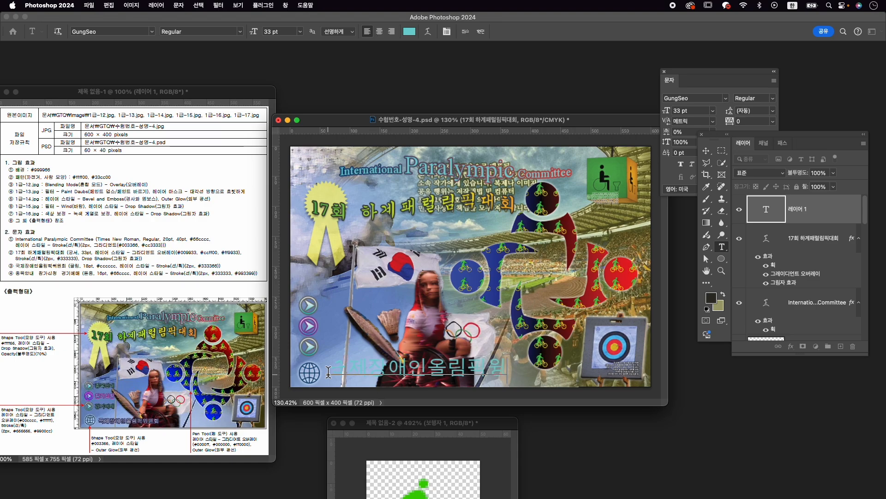
type("회")
- Set the whole "국제장애인올림픽위원회" text to the 210 Gulim font in style 050 at 18 pt
left_click_drag(328, 372, 359, 387)
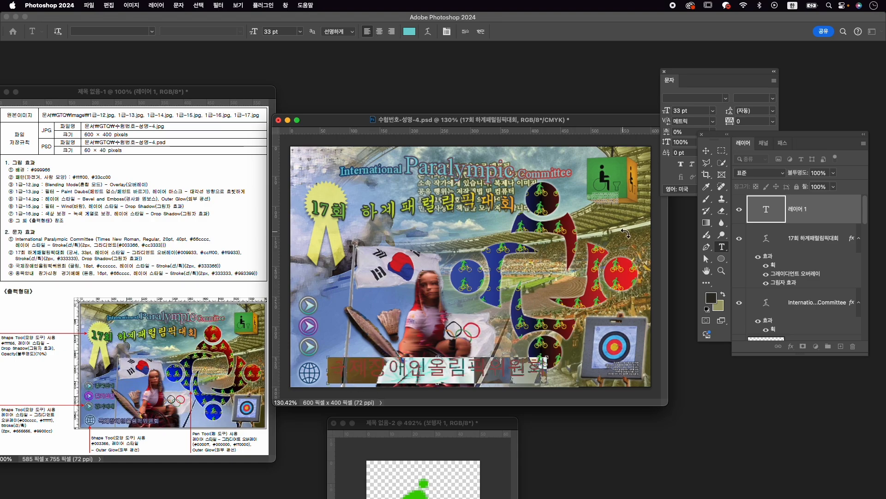
key("super+t")
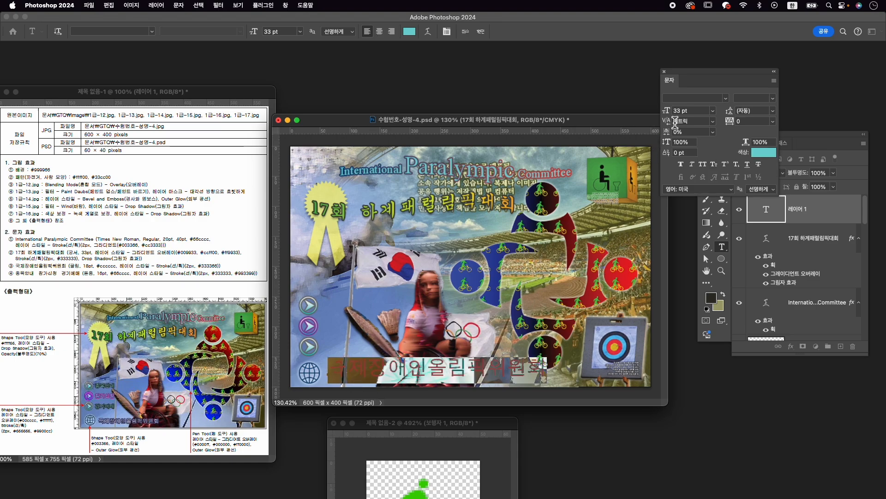
left_click(694, 98)
key("Caps_Lock")
type("gulim")
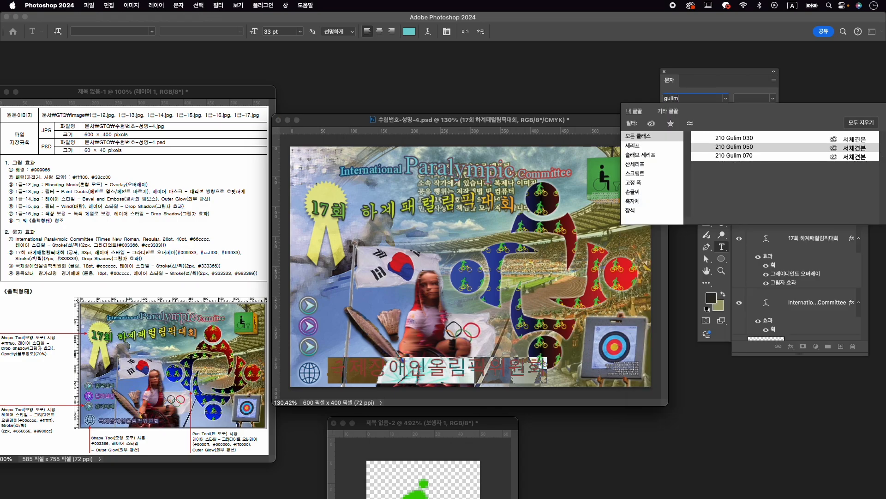
left_click(765, 147)
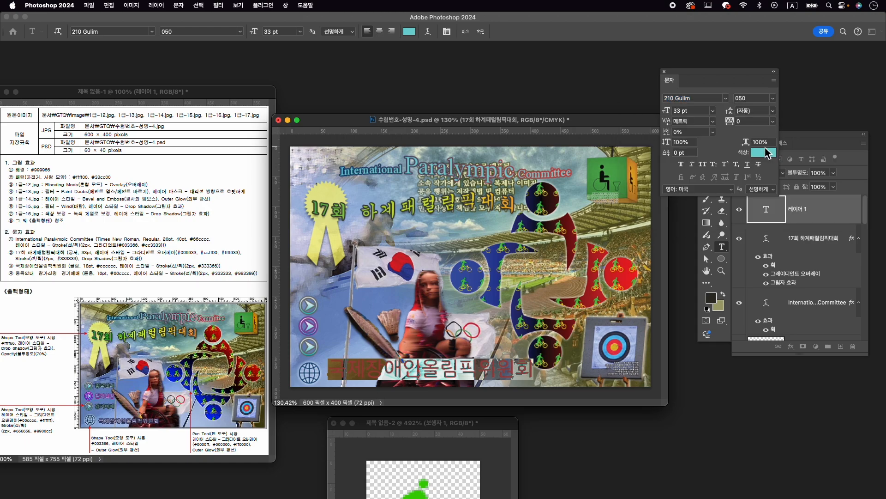
left_click(689, 111)
type("18")
key("Return")
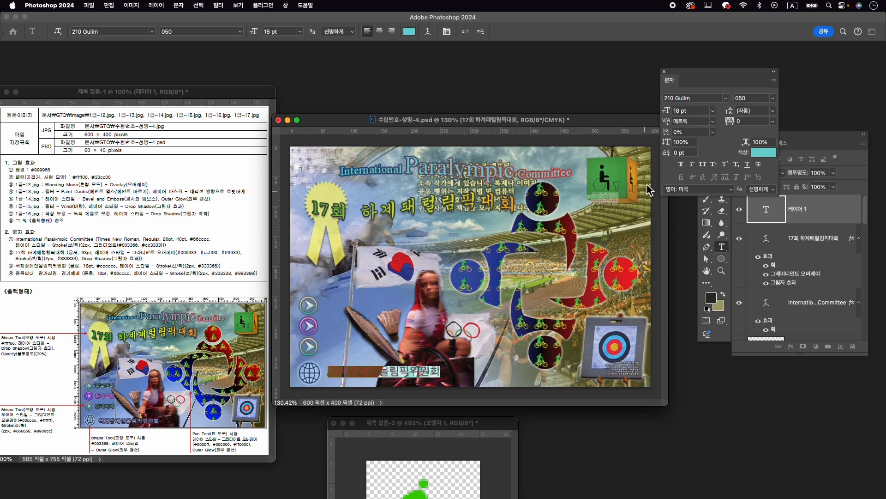
- Colour the "국제장애인올림픽위원회" text #cccccc and commit the text
left_click(764, 152)
type("cc")
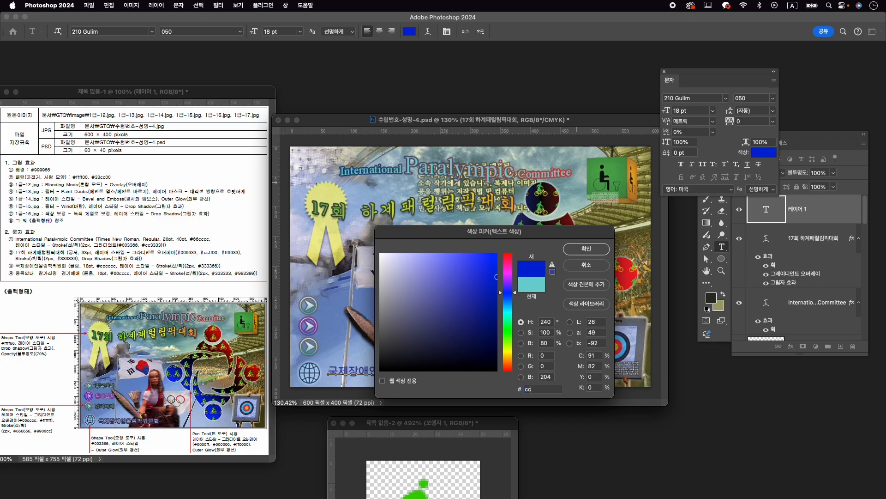
type("cccc")
key("Return")
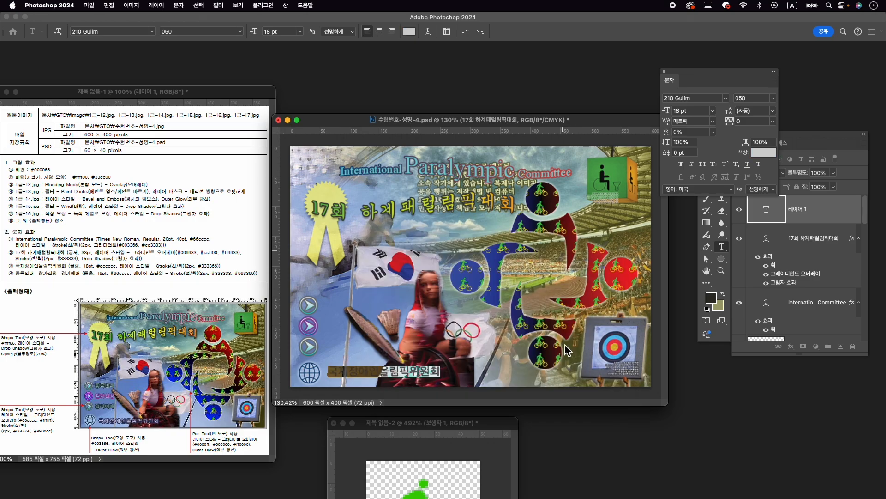
left_click(481, 31)
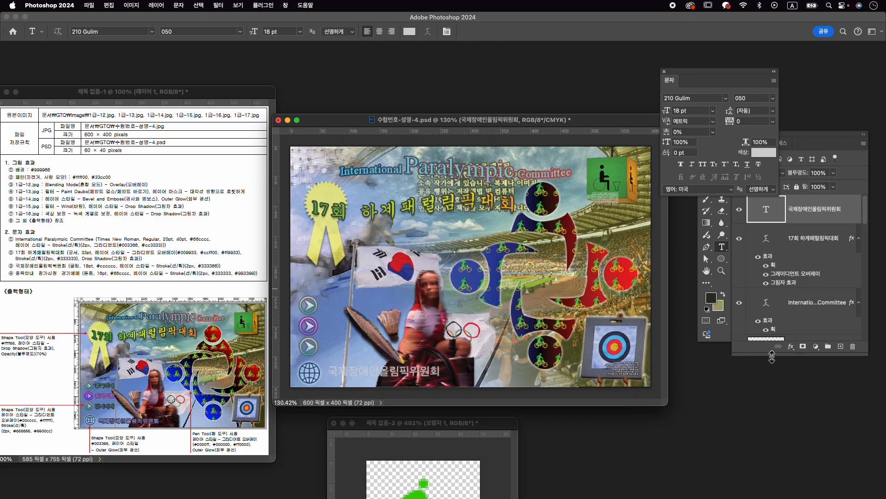
- Add a 2 px outside stroke in #333366 to the "국제장애인올림픽위원회" text
left_click(791, 347)
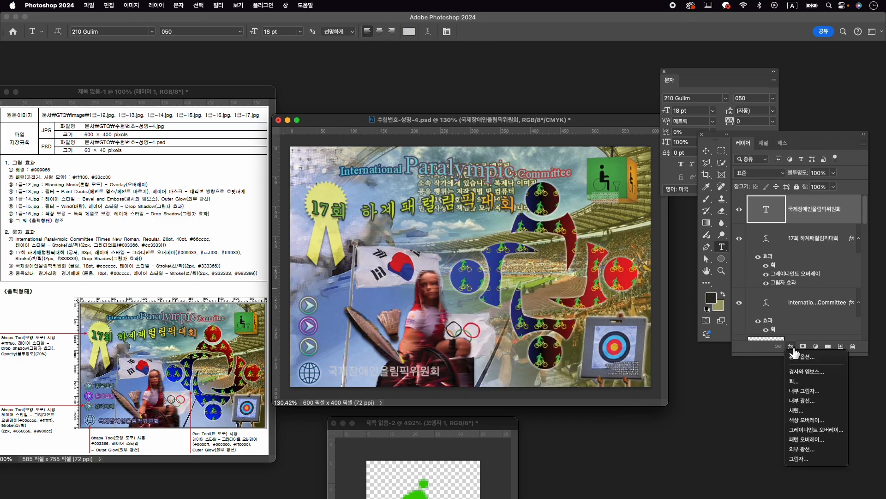
left_click(808, 381)
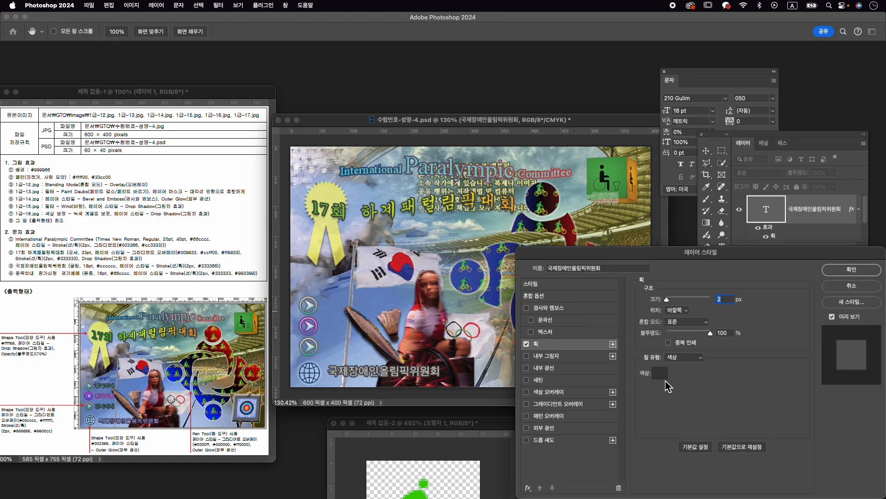
left_click(660, 373)
type("3333")
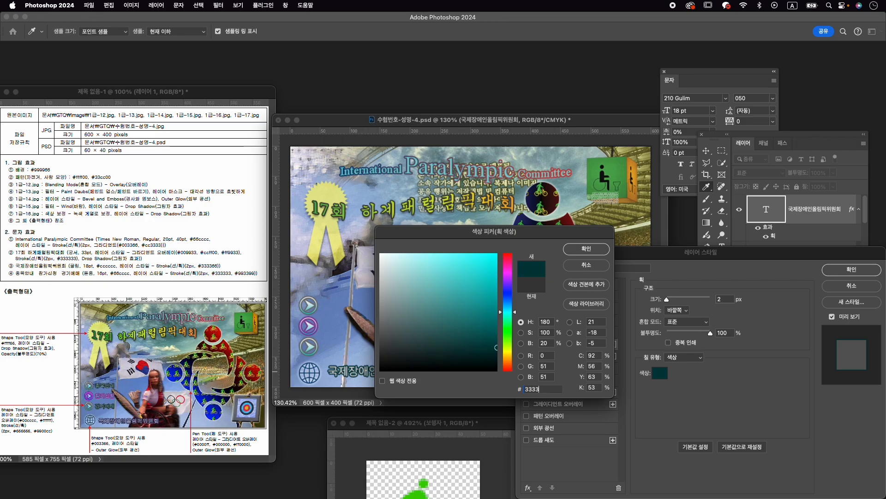
type("766")
key("Return")
left_click(868, 270)
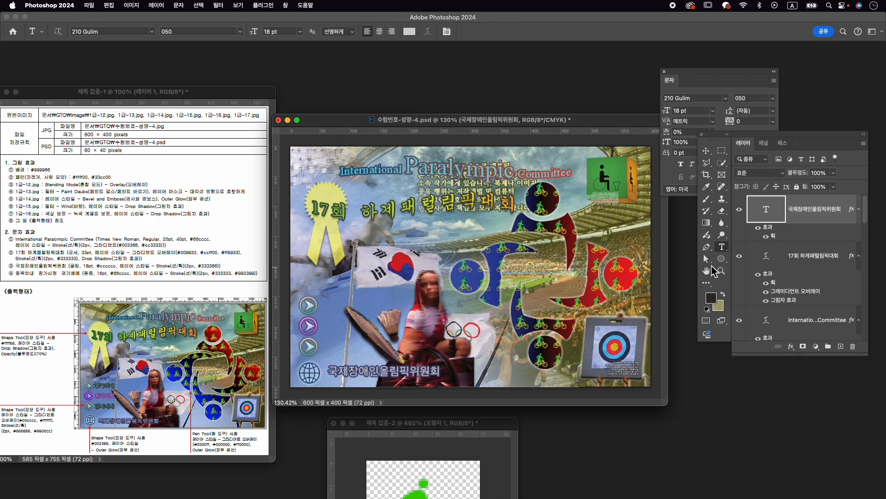
- Nudge the "국제장애인올림픽위원회" text slightly down beside the globe icon
key("ctrl+t")
left_click_drag(408, 376, 410, 379)
key("Return")
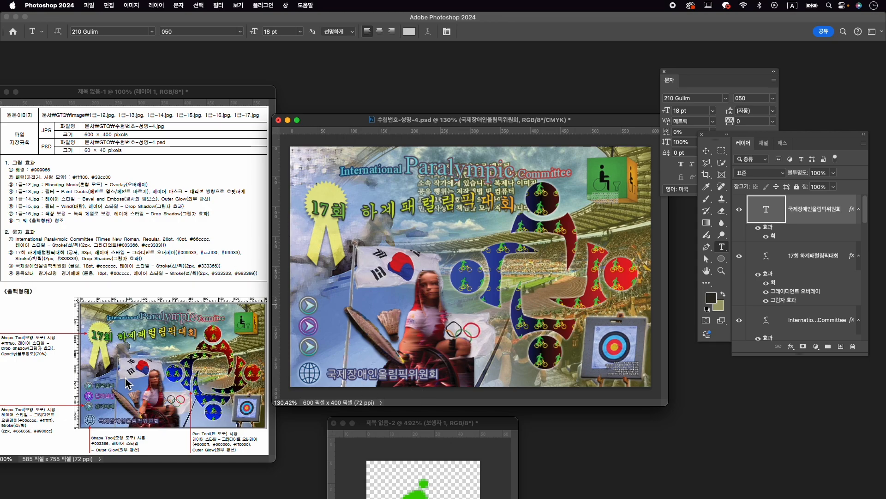
- Add the text "종목안내" beside the uppermost round arrow icon, on a new text layer
left_click(327, 310)
type("ㄱㄱ아")
- Set the whole "종목안내" text to the KoPubWorldDotum_Pro font in Medium style at 16 pt
key("super+a")
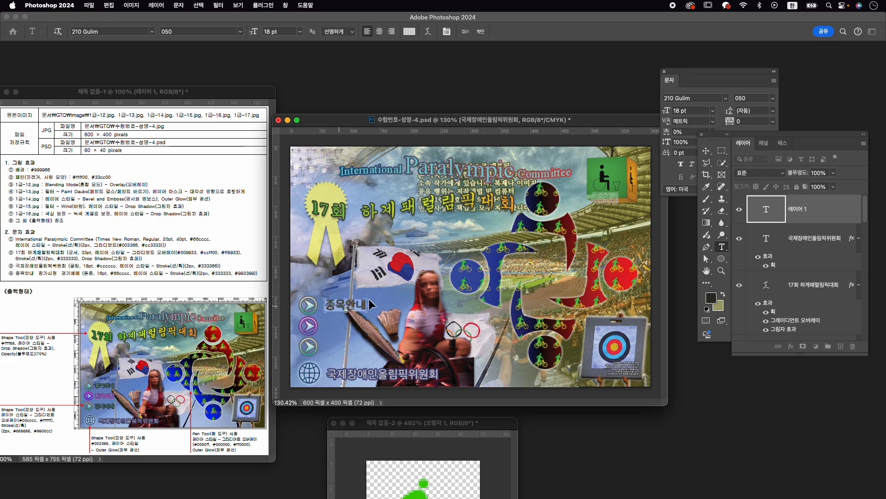
left_click(708, 120)
left_click(700, 98)
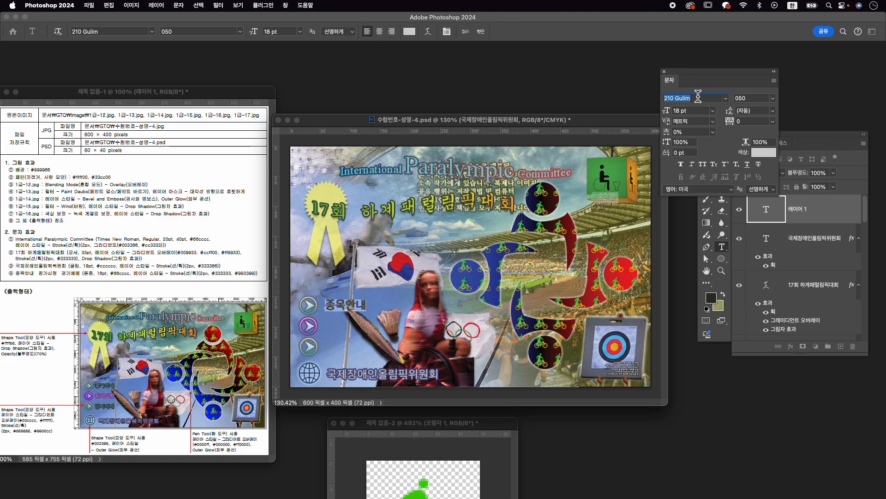
type("do")
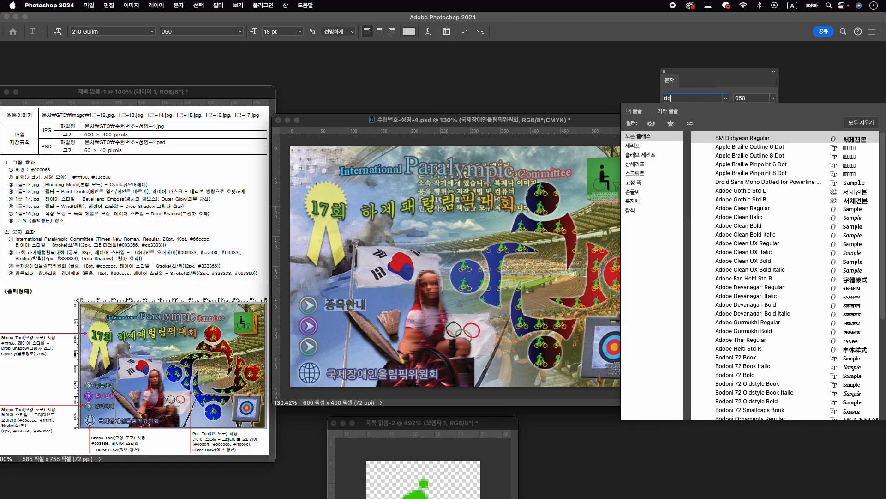
type("tu...")
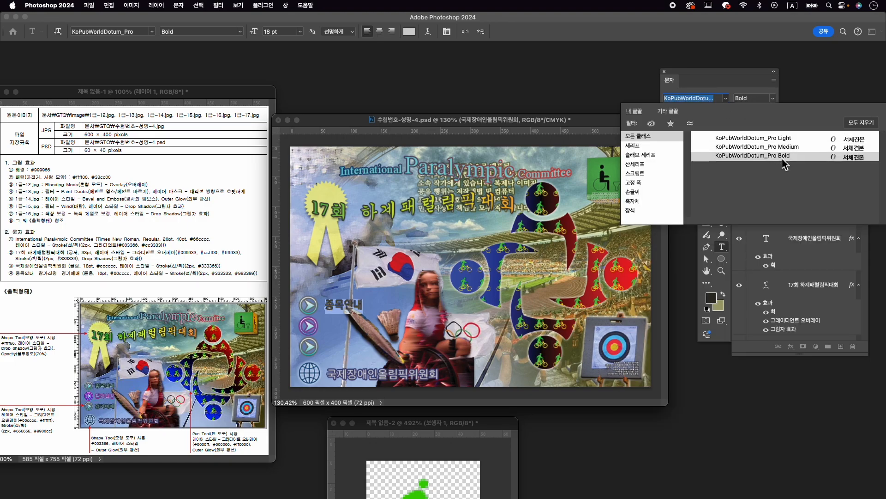
left_click(764, 147)
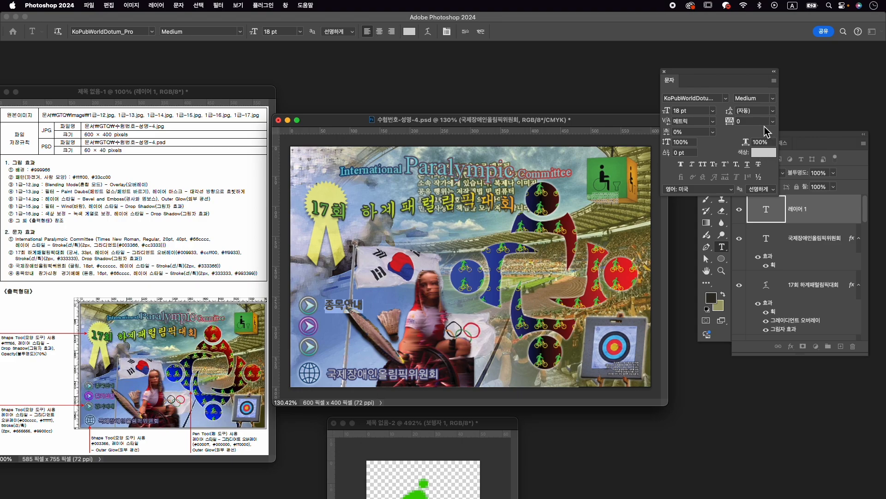
type("16")
key("Return")
- Colour the "종목안내" text #66cccc and commit the text
left_click(764, 152)
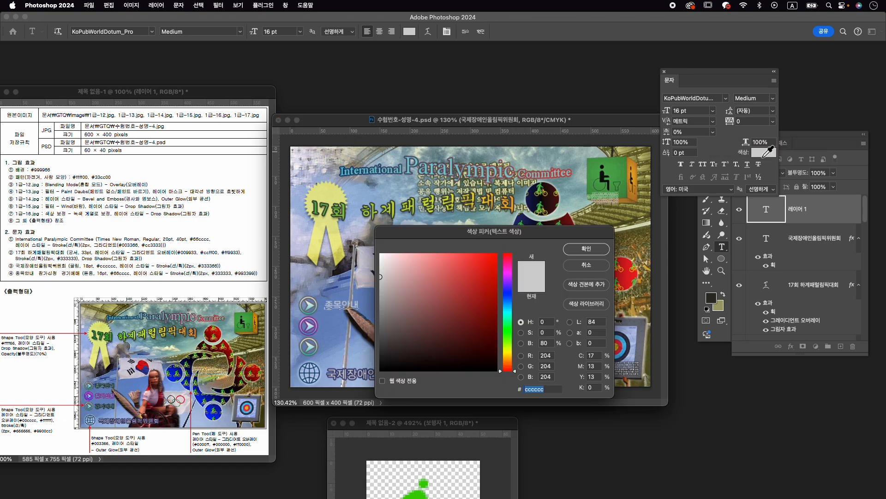
type("66cccc")
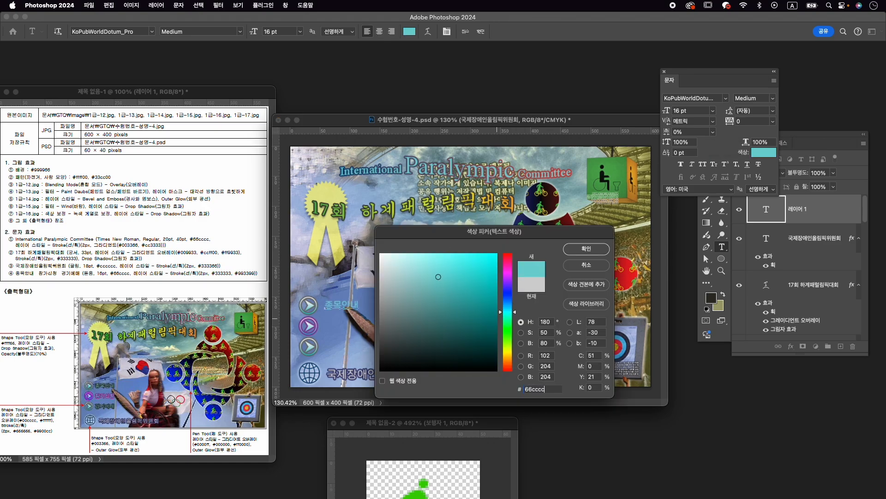
key("Return")
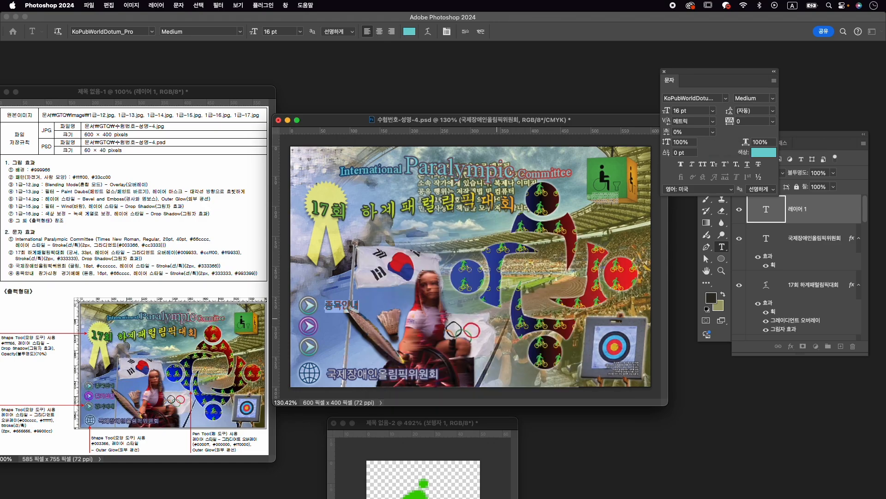
left_click(480, 32)
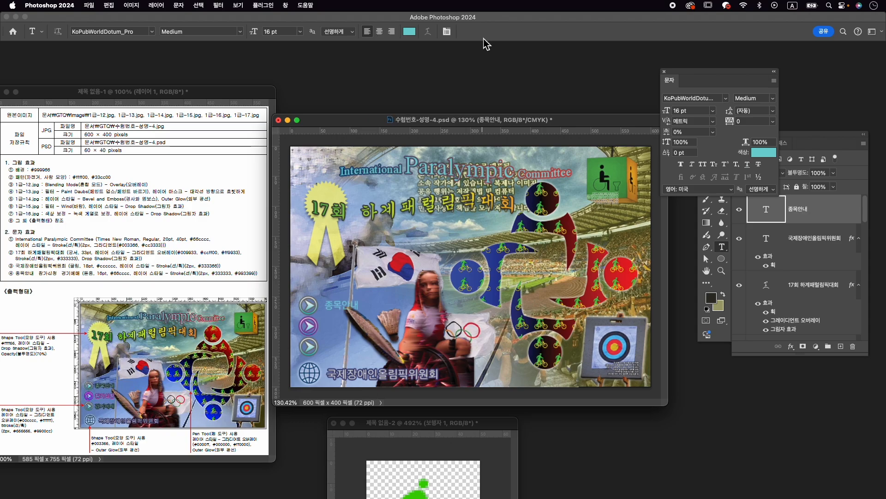
- Add a 2 px outside stroke in #333333 to the "종목안내" text
left_click(791, 346)
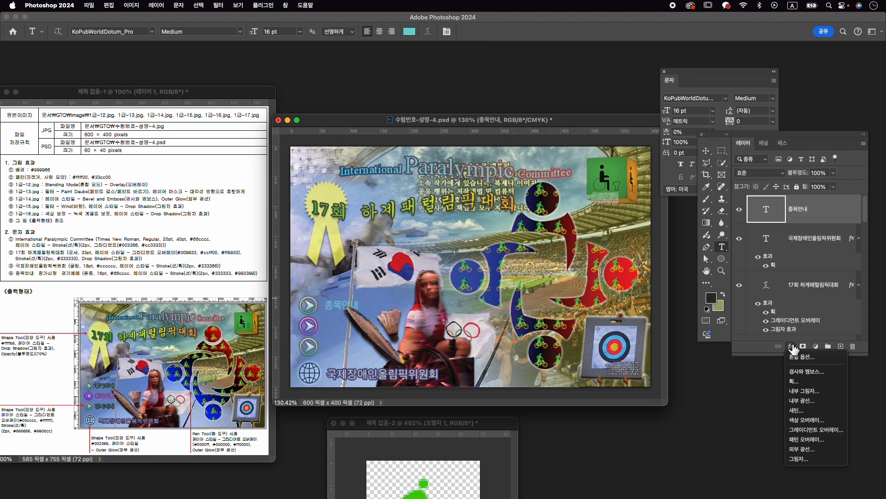
left_click(793, 381)
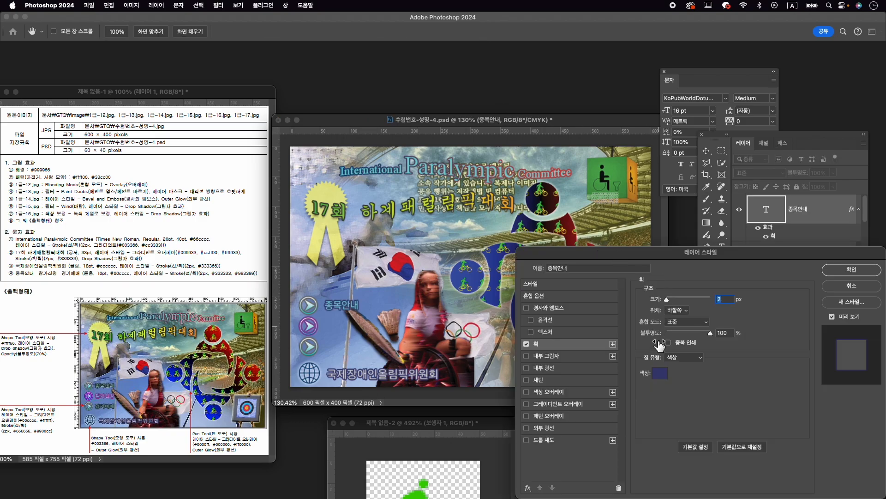
left_click(668, 375)
type("333333")
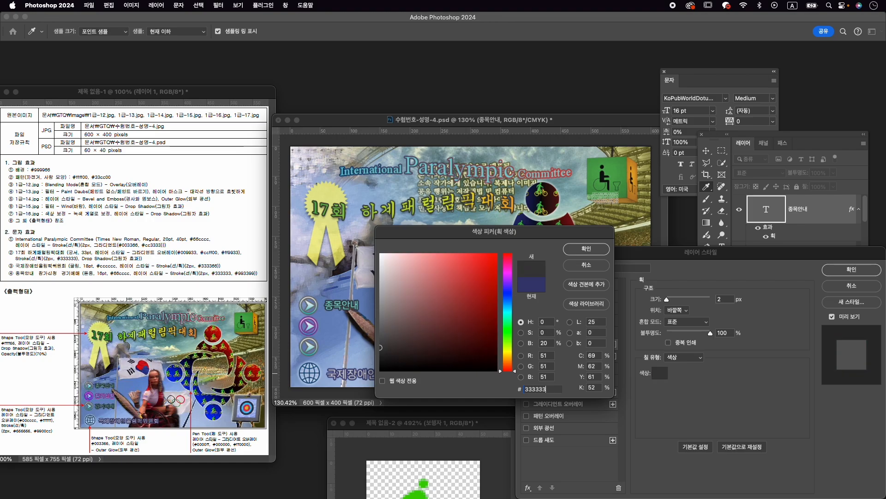
key("Return")
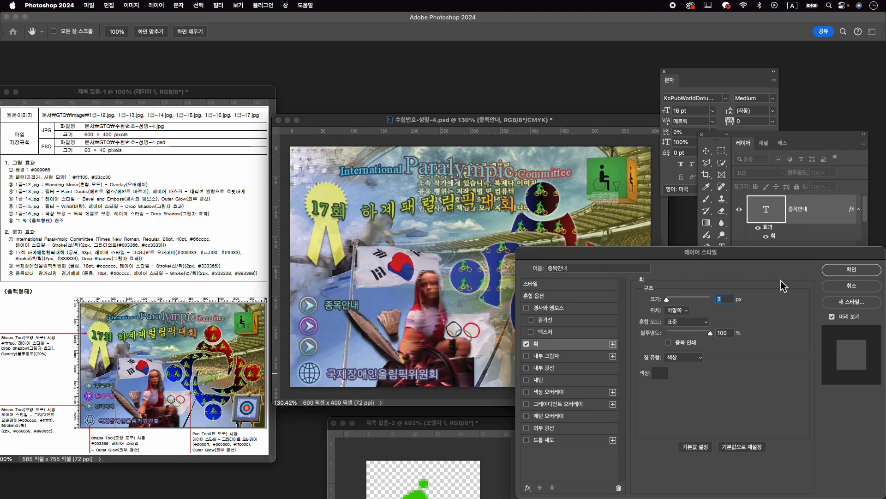
left_click(851, 269)
key("super+t")
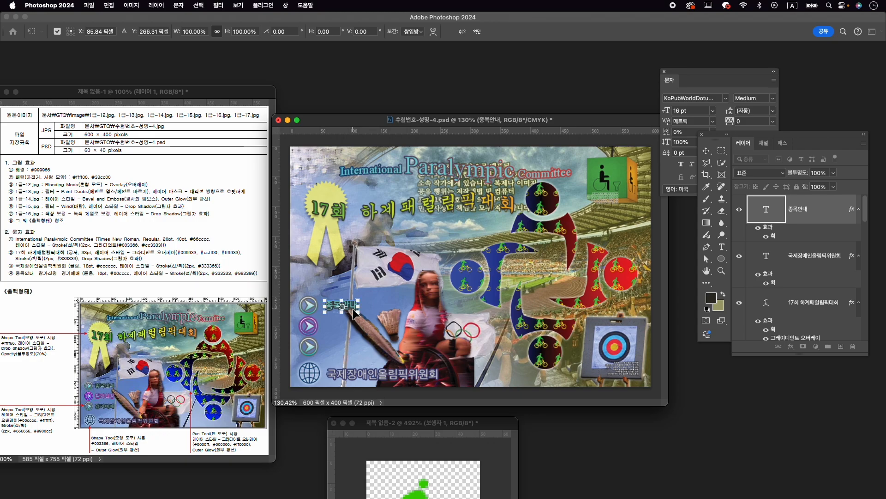
key("Return")
key("t")
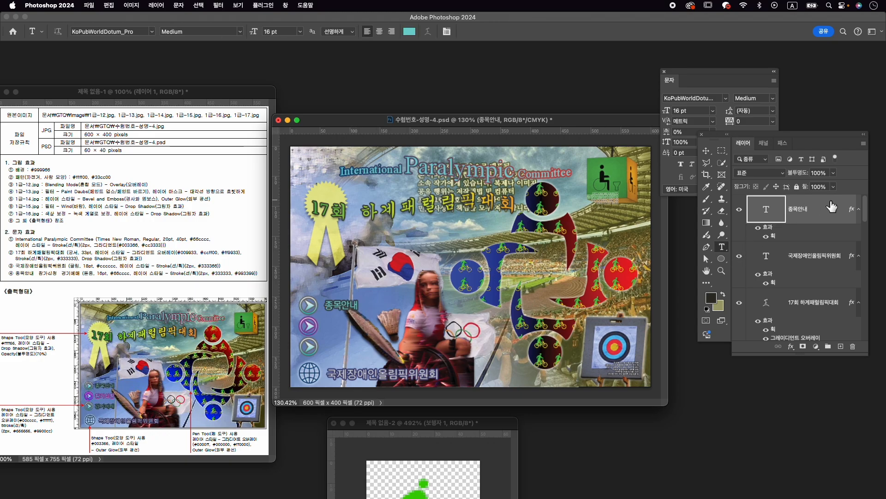
- Duplicate the "종목안내" text layer twice and move the topmost copy straight down 69 px, beside the lowest round arrow icon
key("super+j")
key("super+j")
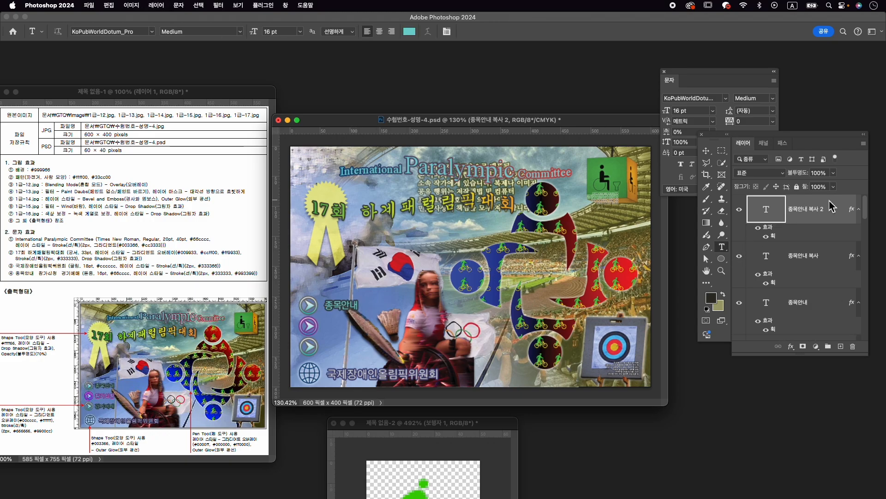
key("super+t")
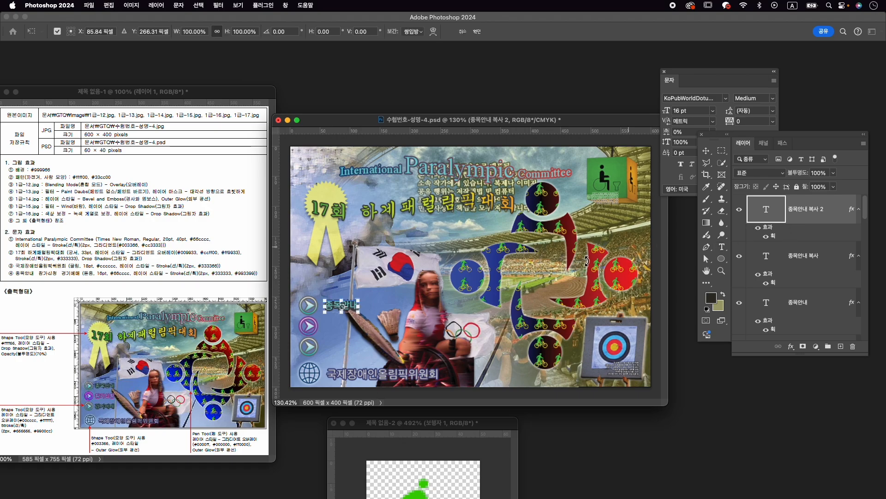
left_click_drag(350, 306, 352, 347)
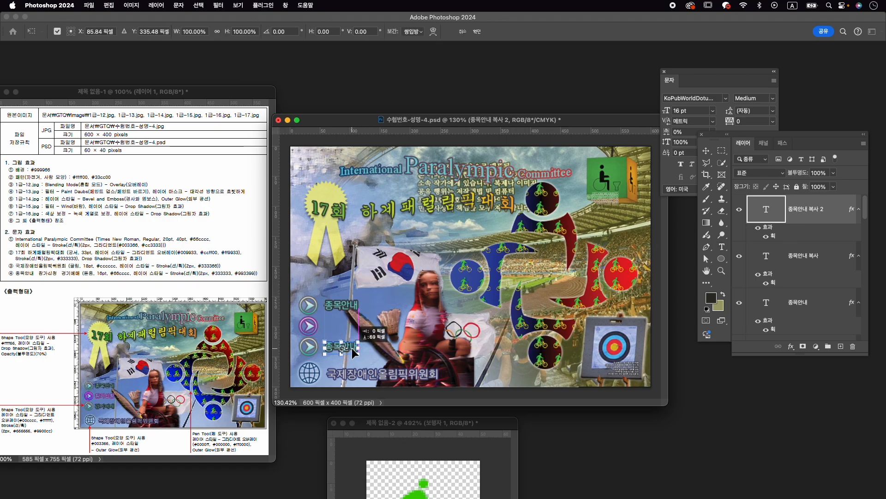
key("Return")
key("t")
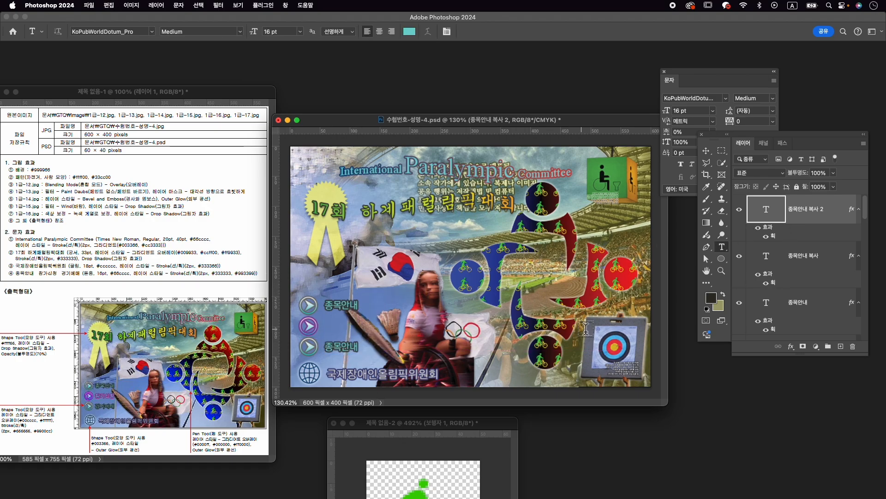
- Select the three "종목안내" text layers and distribute them evenly by their vertical centers
key("v")
left_click(814, 277)
left_click(822, 313, "shift")
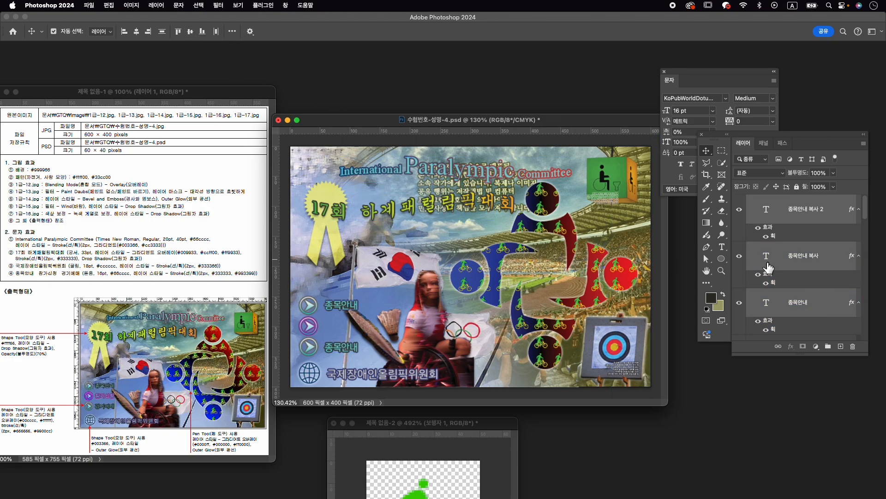
left_click(232, 31)
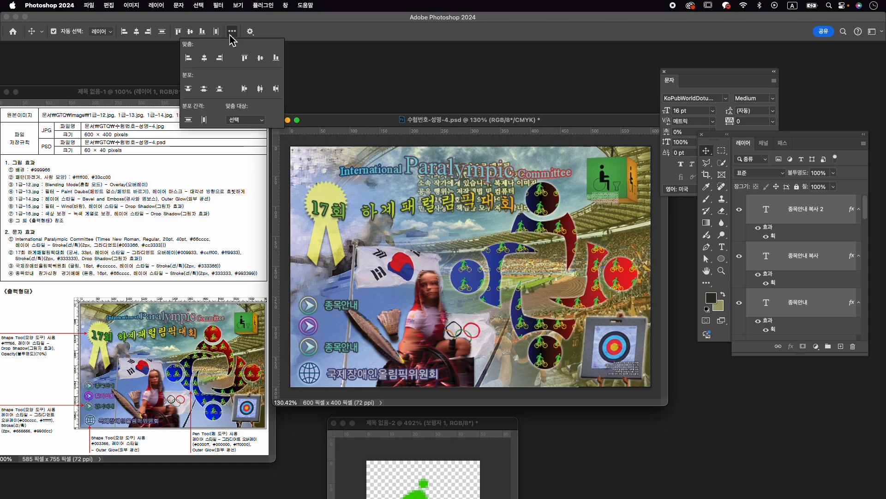
left_click(203, 89)
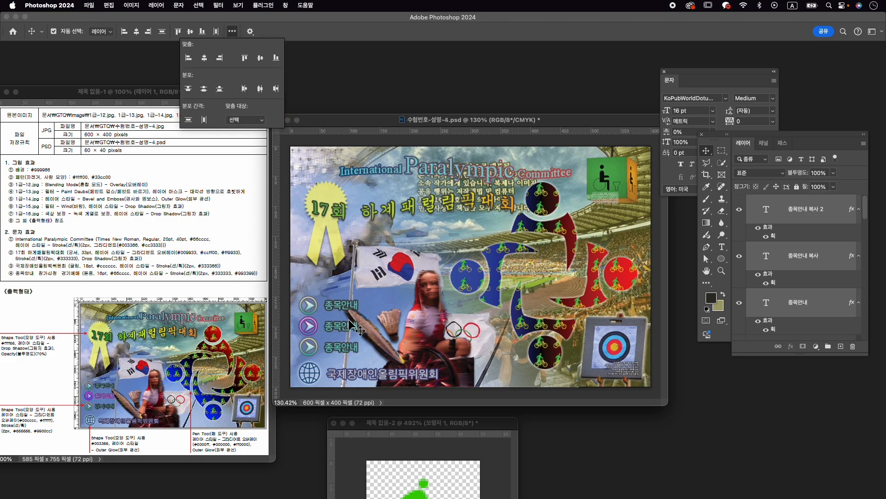
- Replace the text of the middle "종목안내" copy with "참가신청" and commit it
left_click(823, 262)
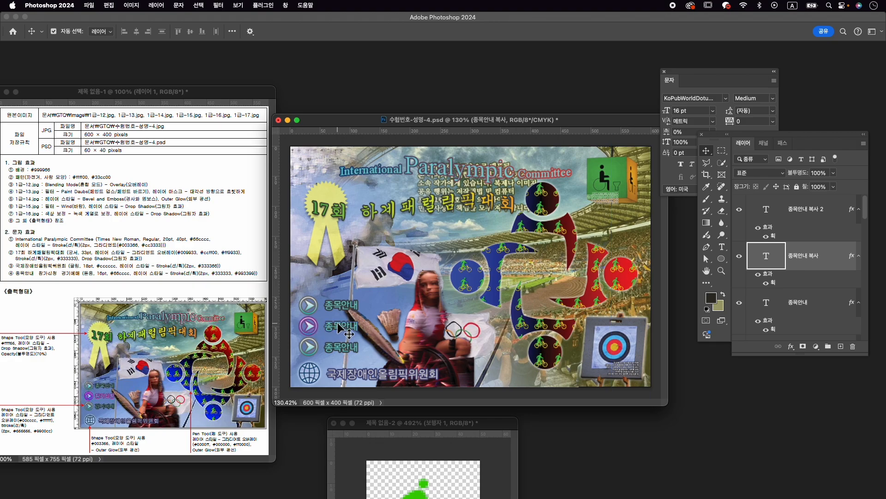
type("t참조")
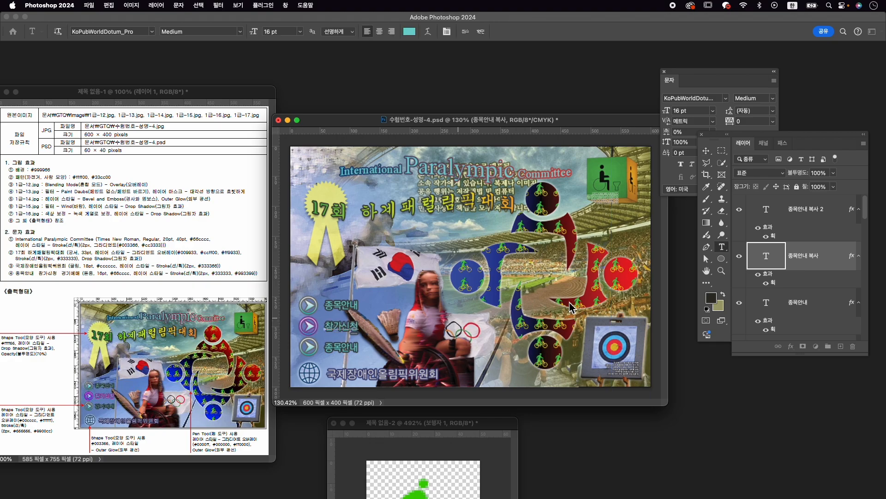
left_click(484, 32)
key("v")
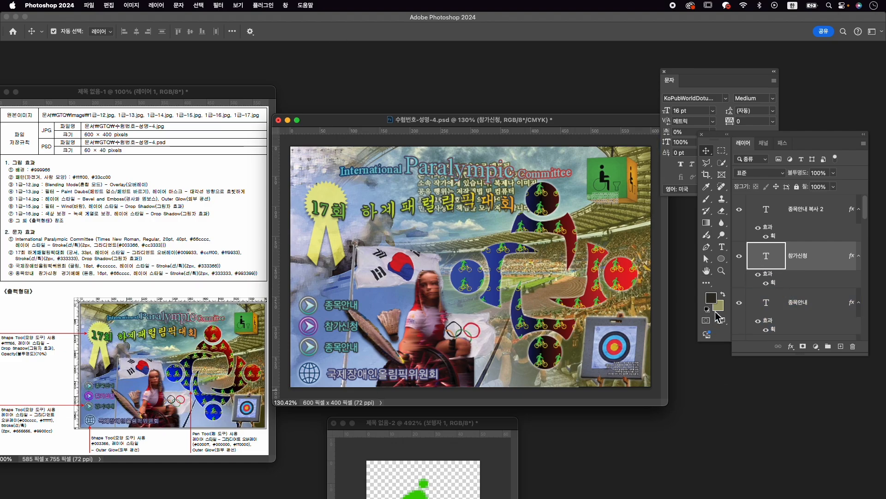
- Check the fill colour of the "참가신청" text against the exam sheet's text specification
left_click(716, 86)
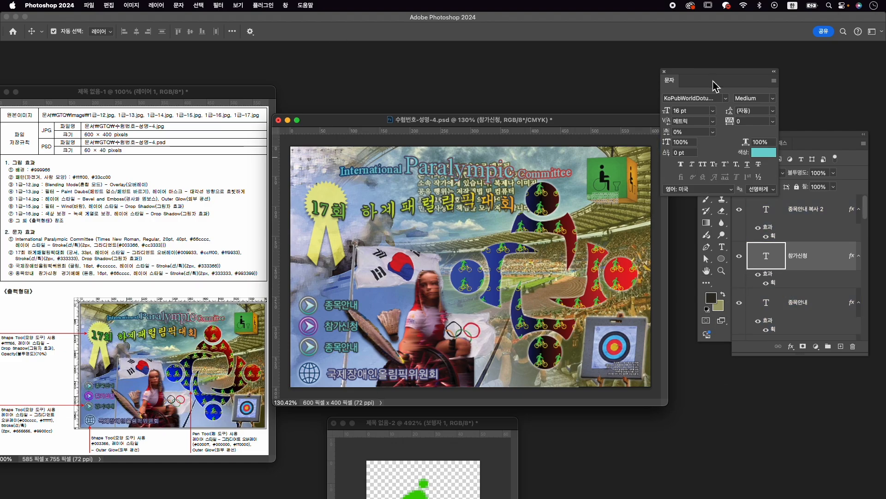
left_click(770, 156)
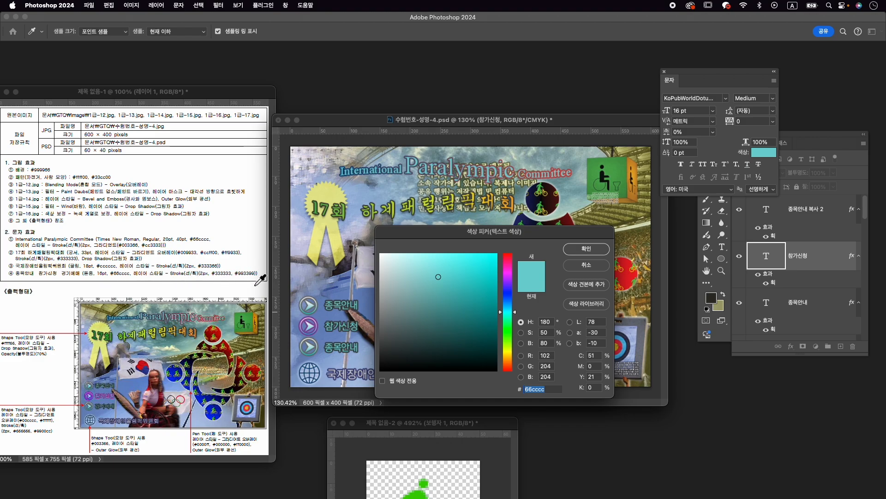
key("Return")
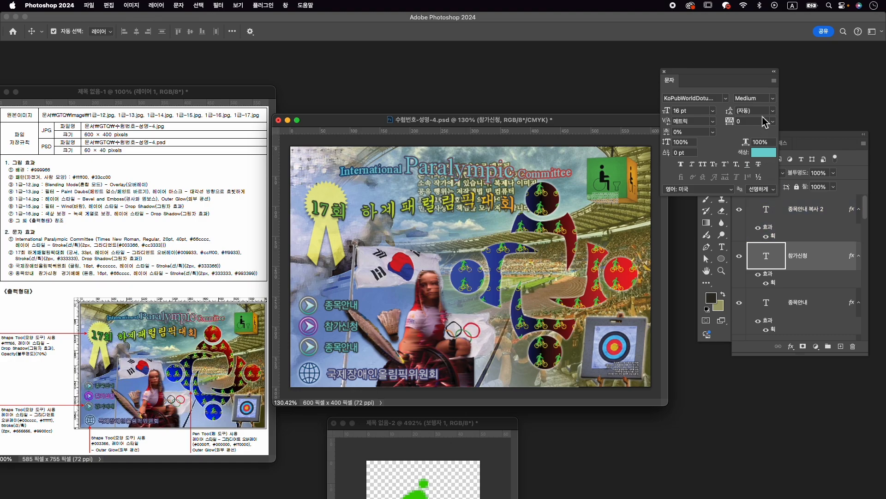
- Change the stroke colour of the "참가신청" text layer to #993399 and apply the layer style
left_click(815, 147)
double_click(775, 283)
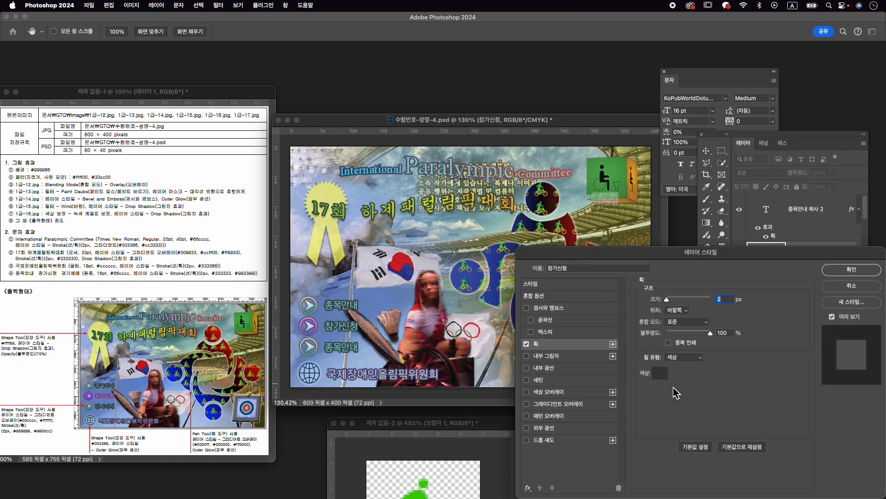
left_click(663, 370)
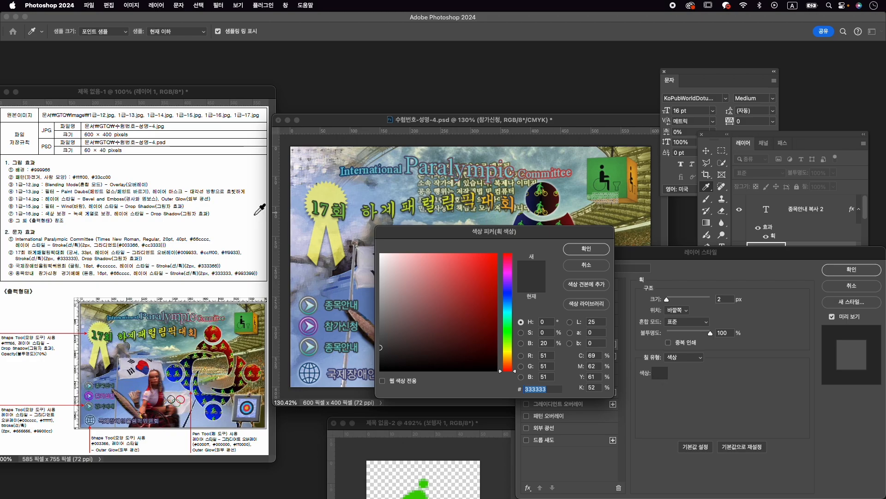
type("993399")
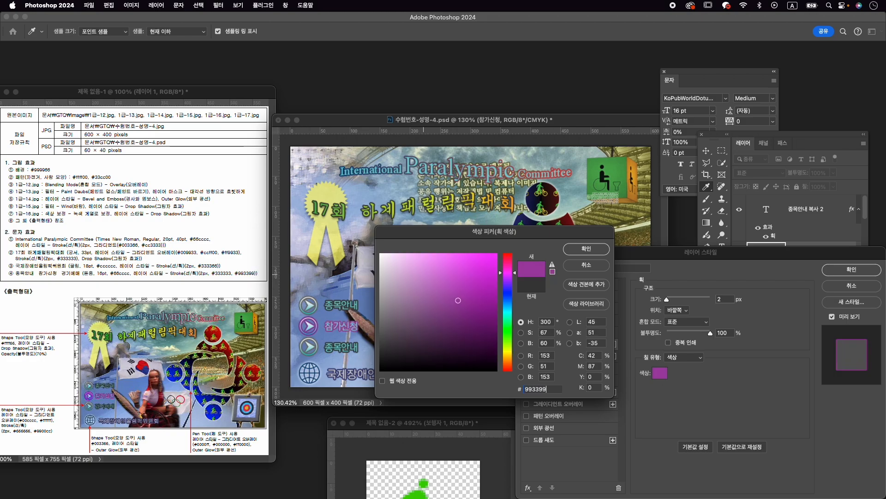
key("Return")
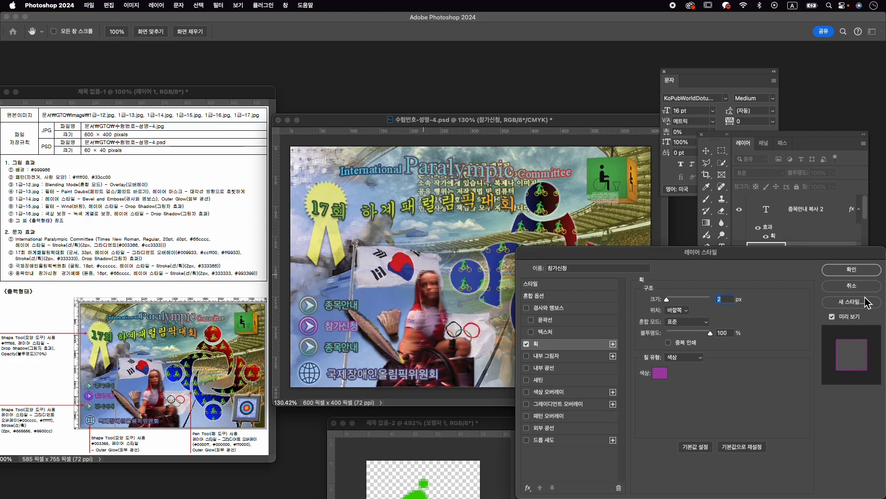
left_click(852, 269)
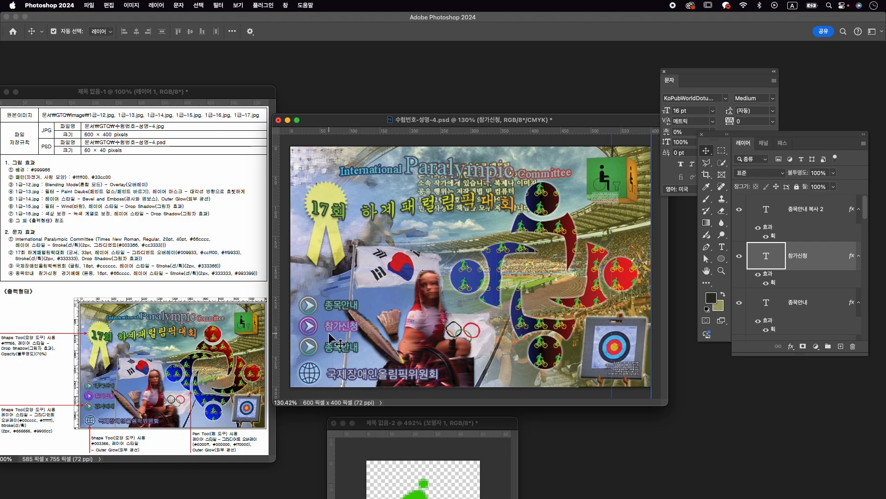
- Replace the text of the lowest "종목안내" copy with "경기예매" and commit it
left_click(335, 353)
double_click(335, 348)
type("ㄱ")
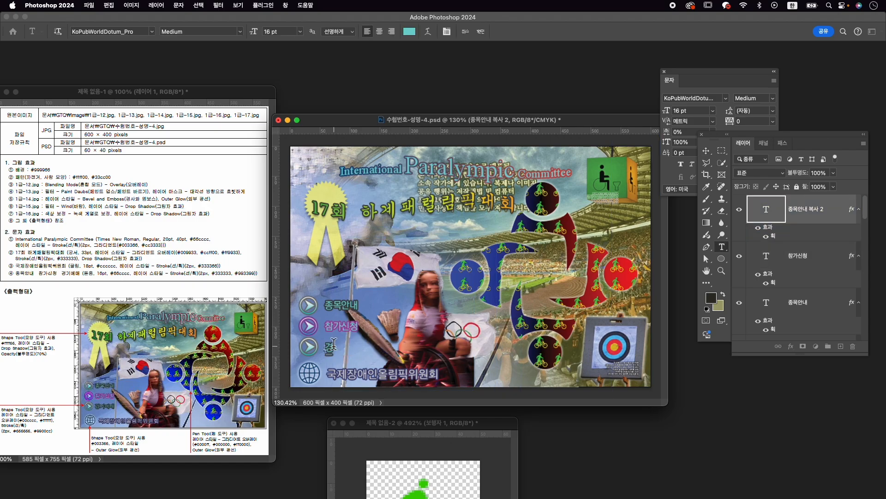
type("기예매")
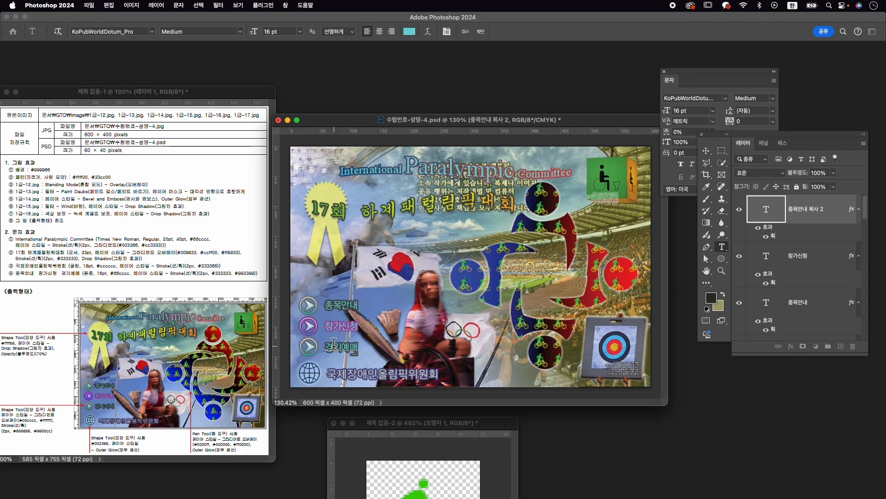
left_click(483, 35)
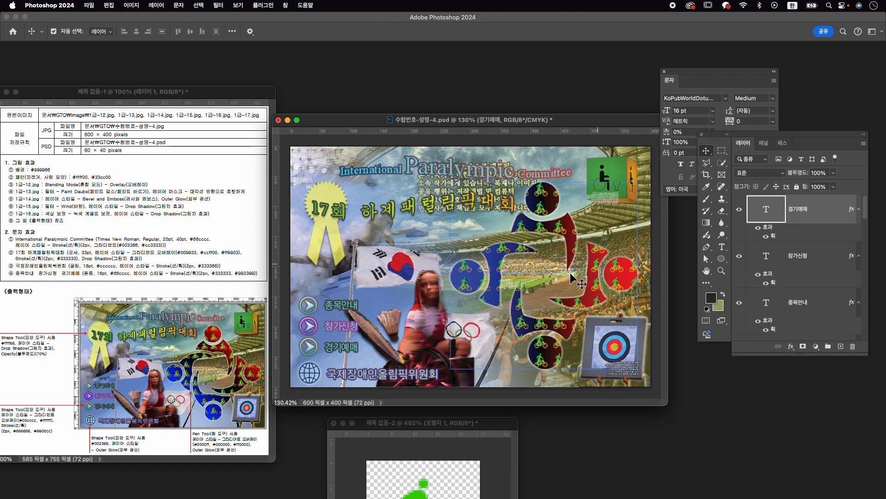
- Shift the 1-17 layer with the flag and rings slightly to the right, fine-tuning it with small nudges back left
scroll(543, 330, "down", 2)
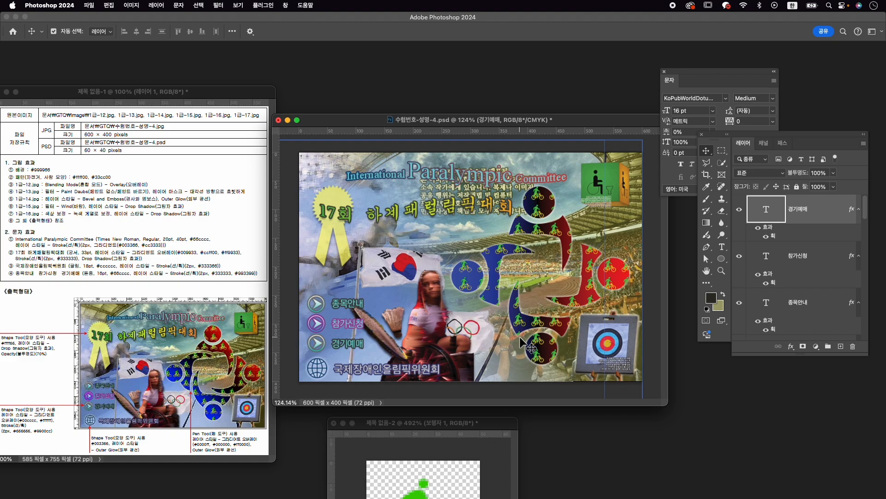
left_click(474, 327)
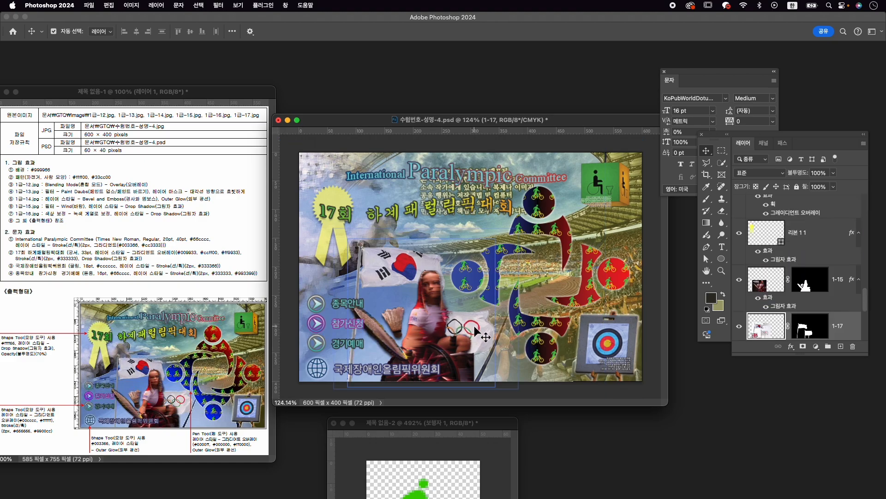
left_click_drag(478, 327, 478, 327)
key("Left")
key("Left")
key("Left")
key("Left")
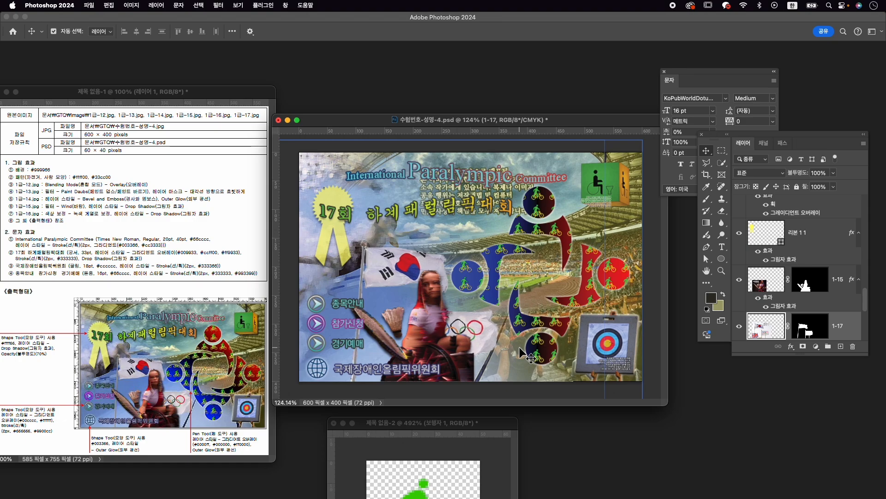
key("Left")
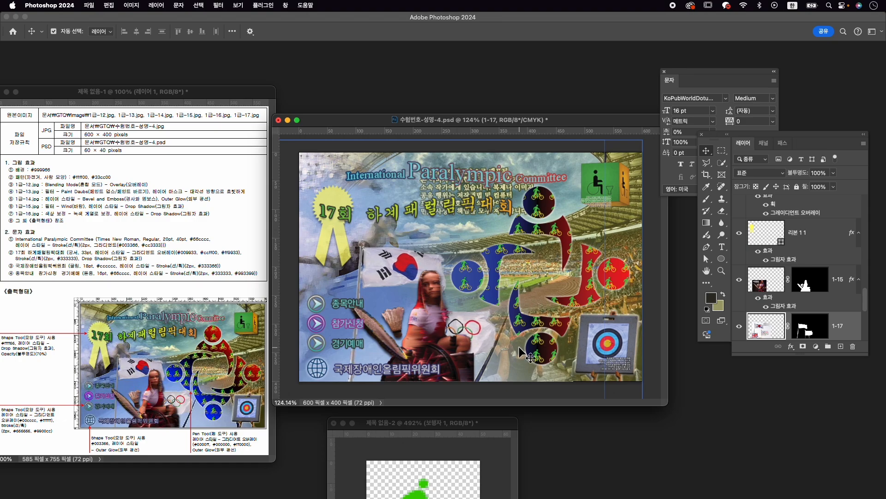
- Quick-export the poster as "수험번호-성명-4.jpg" into the GTQ folder
scroll(525, 245, "down", 1)
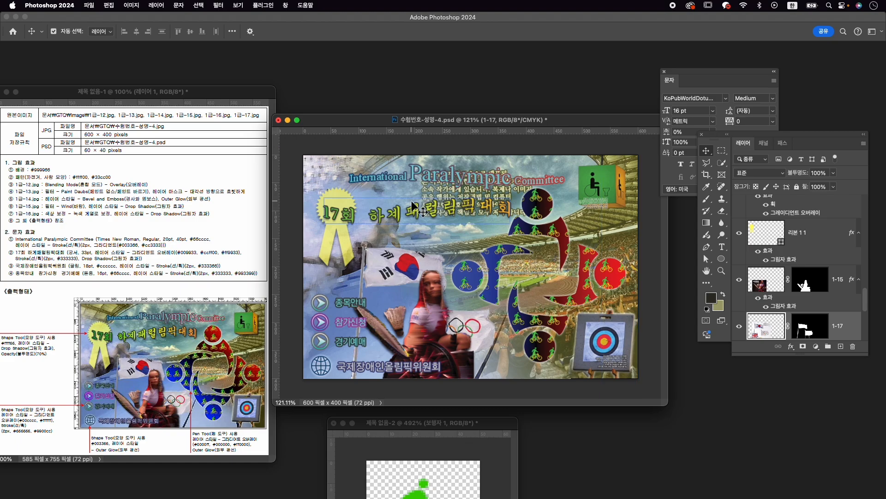
left_click(95, 4)
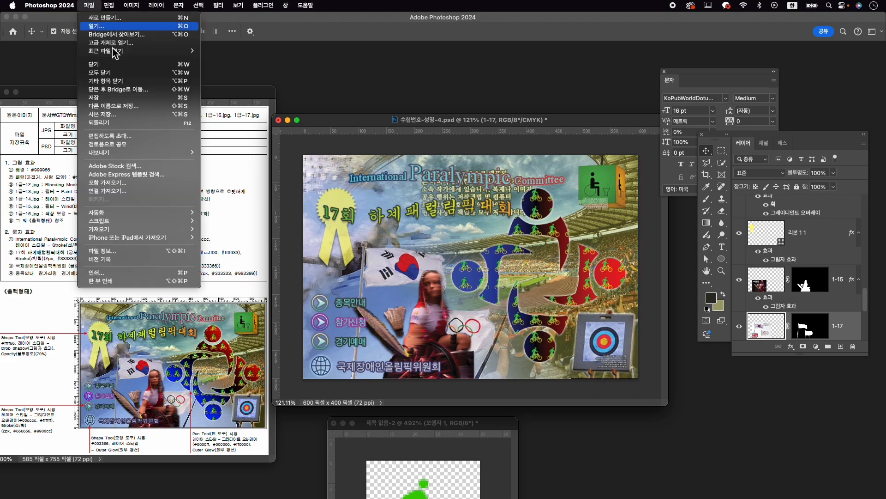
mouse_move(139, 153)
left_click(228, 154)
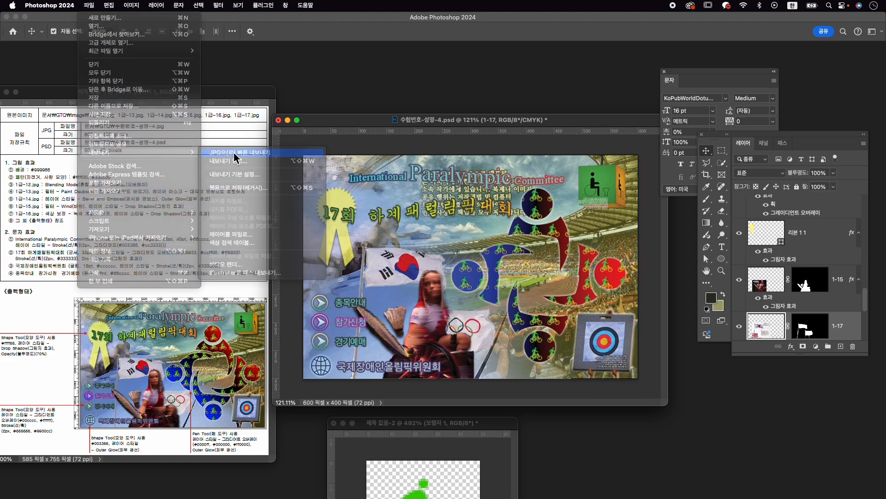
left_click(365, 171)
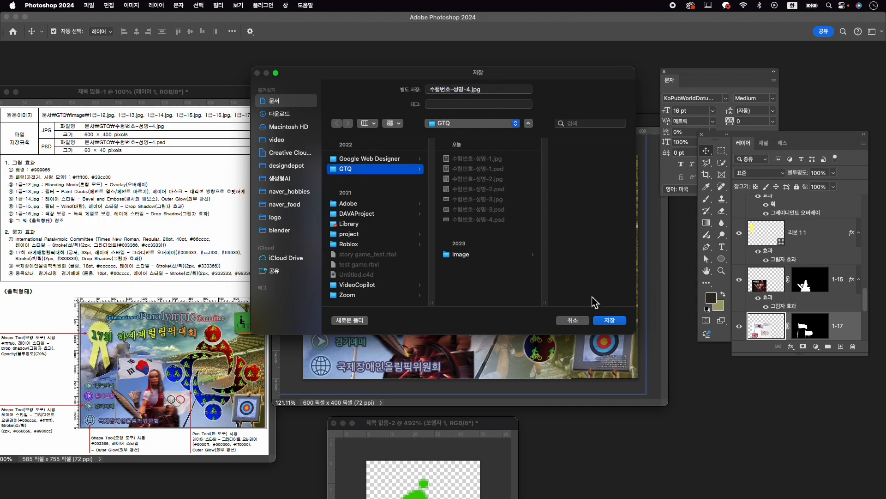
left_click(609, 320)
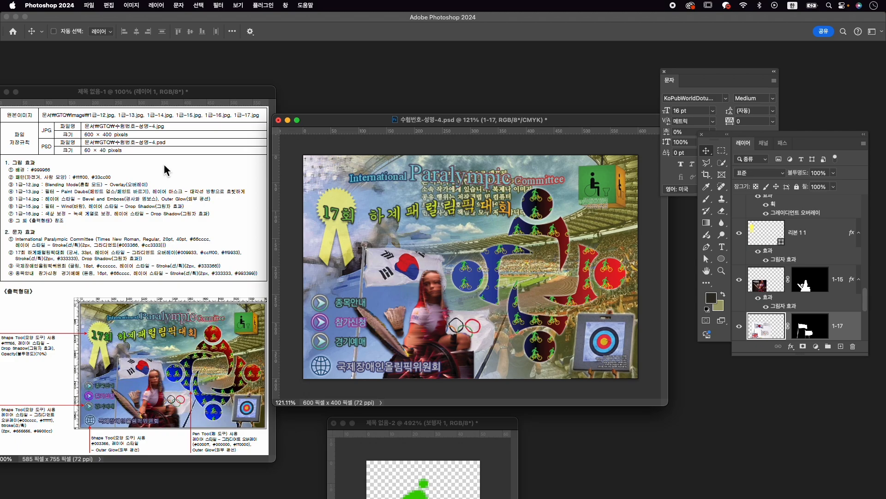
- Resize the poster image proportionally to 60 pixels wide
key("super+alt+i")
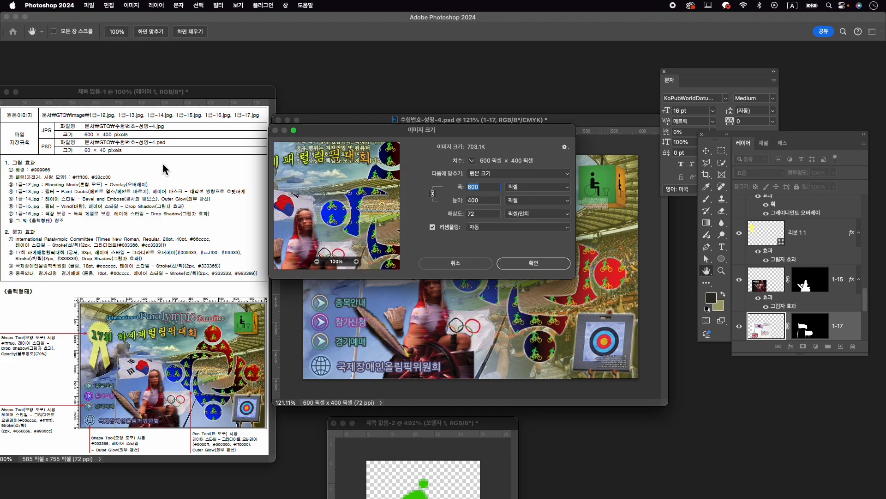
type("60")
key("Return")
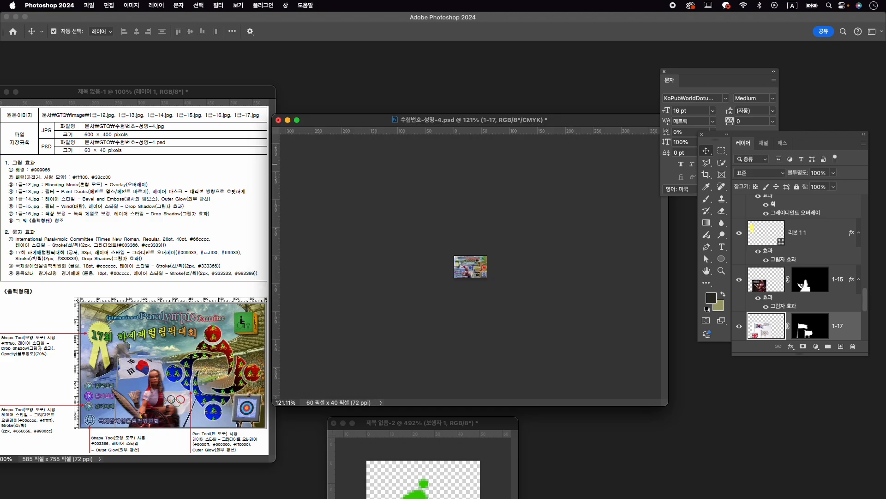
- Save the reduced "수험번호-성명-4.psd" and close the untitled pattern document without saving it
left_click(86, 7)
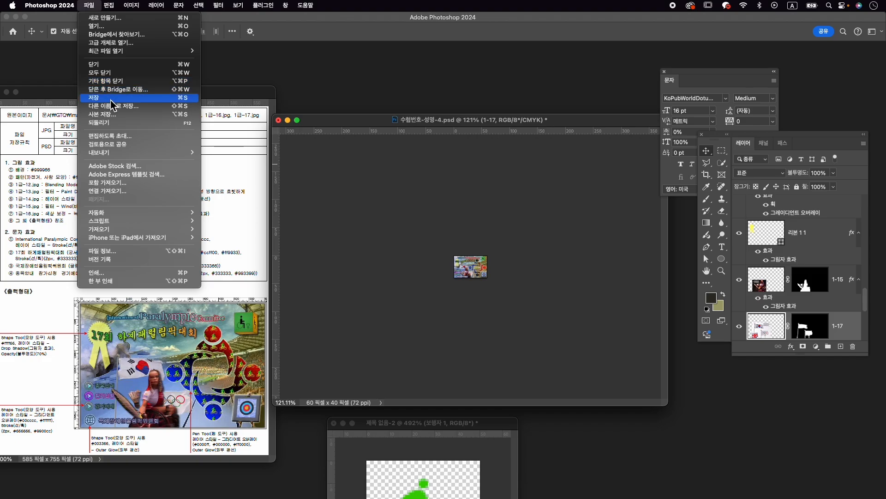
left_click(119, 113)
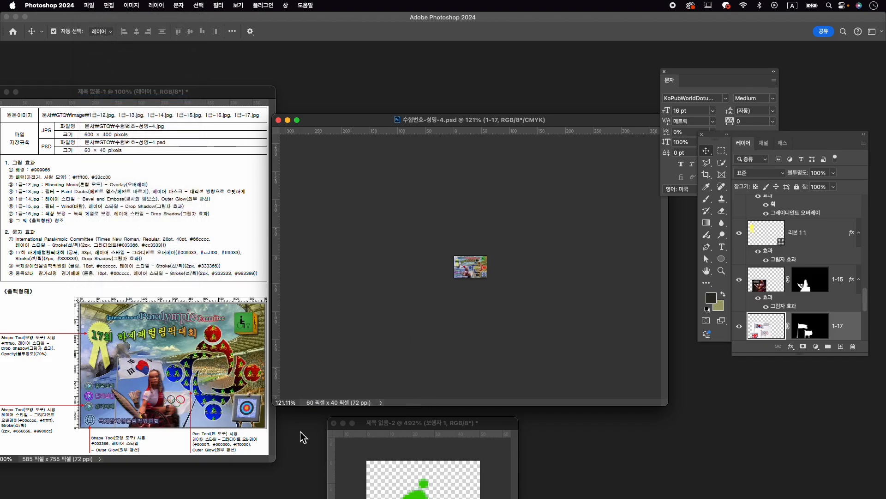
left_click(334, 423)
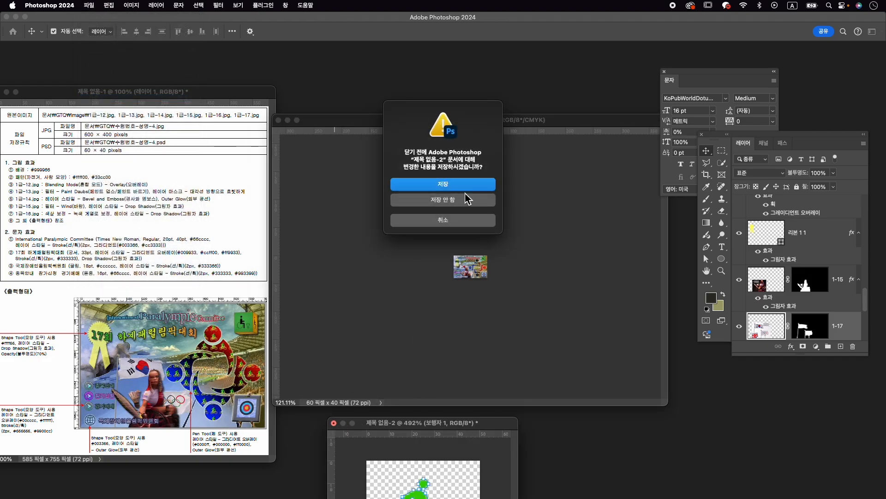
left_click(471, 206)
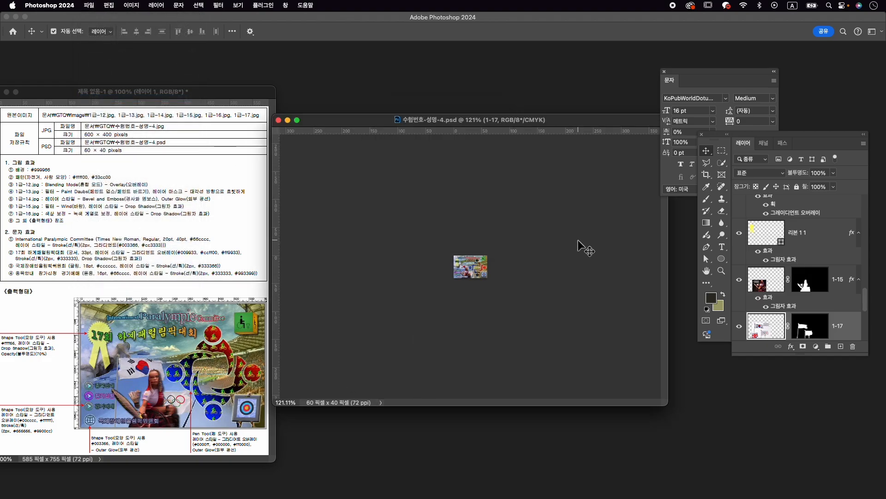